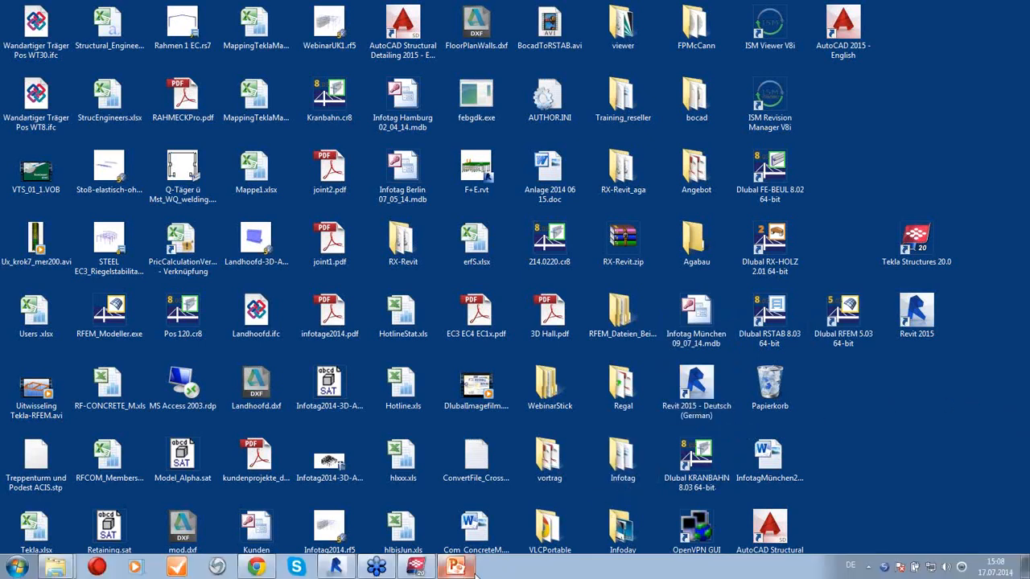
Step: Close the running Revit window from the desktop, restart Revit 2015 and maximize its window
right_click(334, 568)
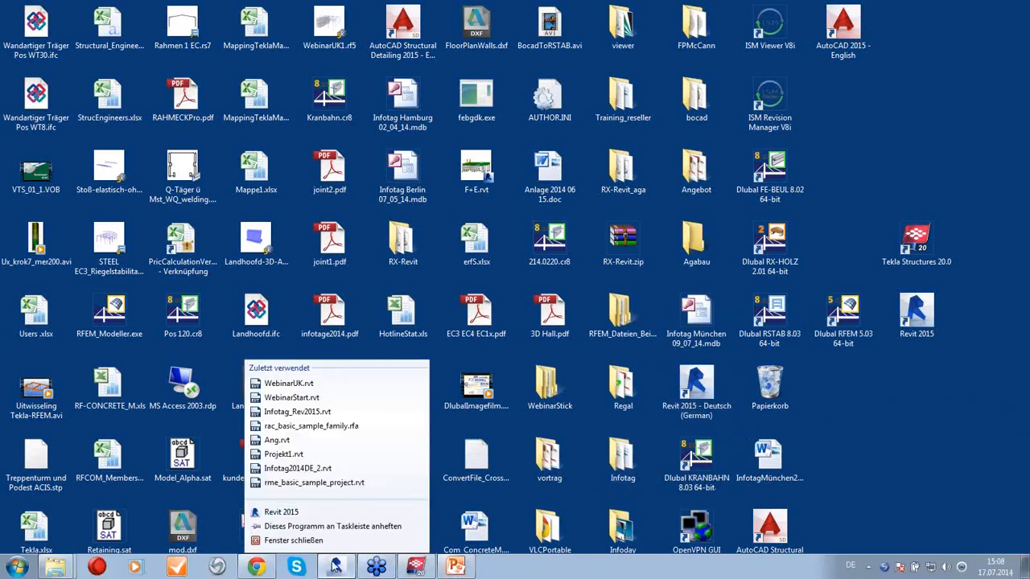
click(294, 540)
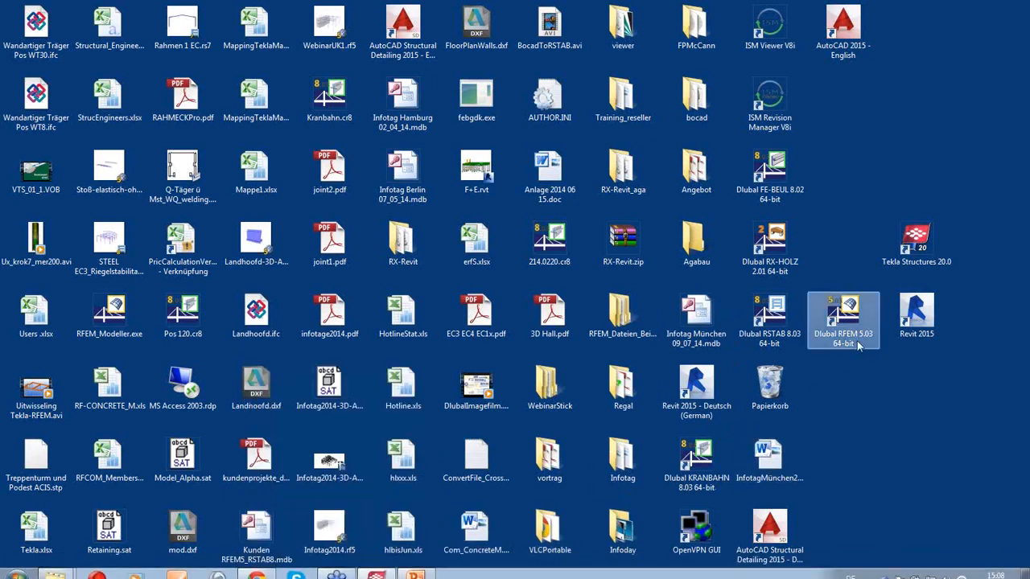
double_click(923, 330)
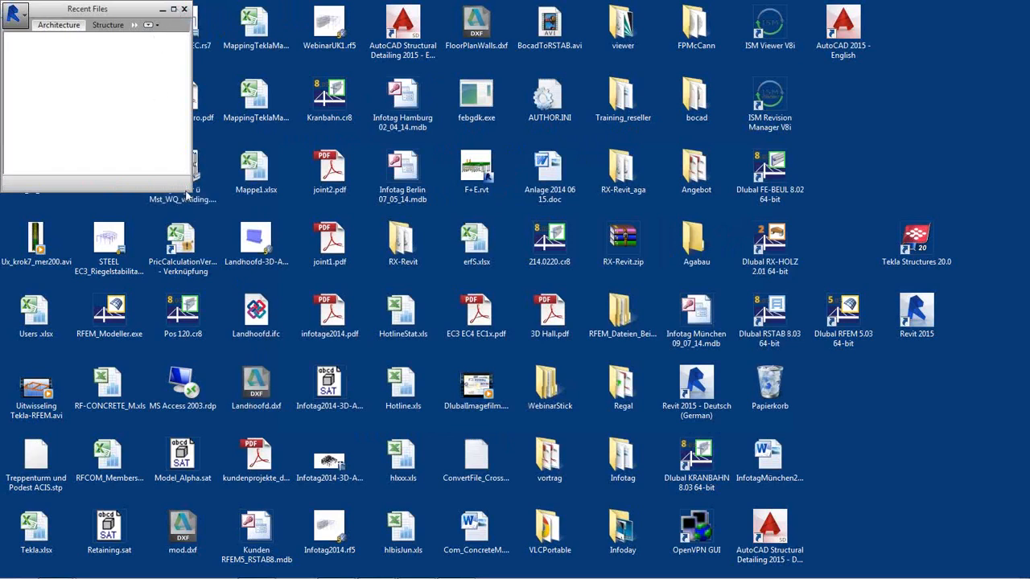
click(173, 11)
click(174, 12)
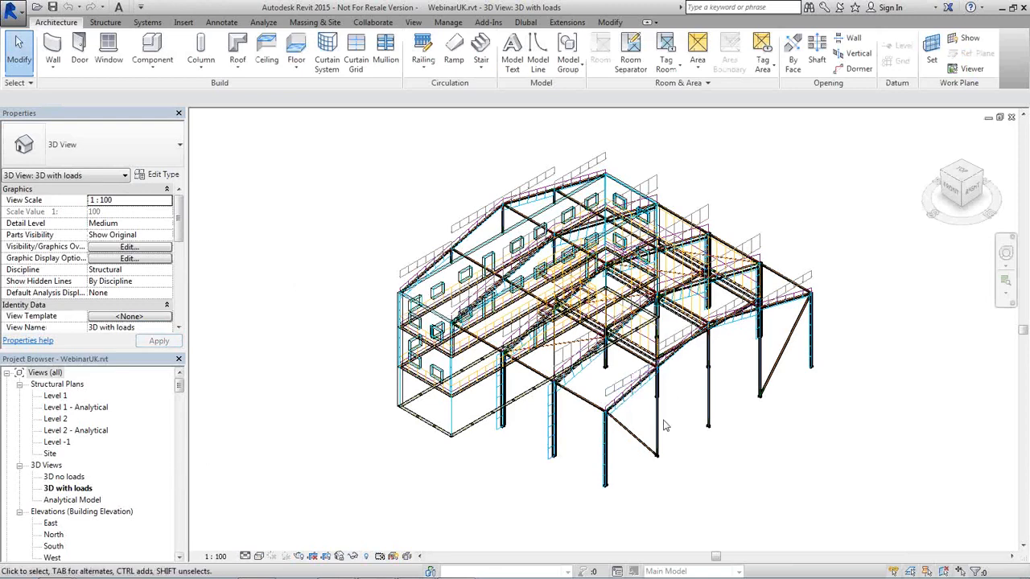
Step: Switch to the 3D no loads view and examine the building's steel framing, walls and openings from several angles
mouse_move(665, 426)
shift+middle_down()
mouse_move(662, 360)
mouse_move(653, 435)
shift+middle_up()
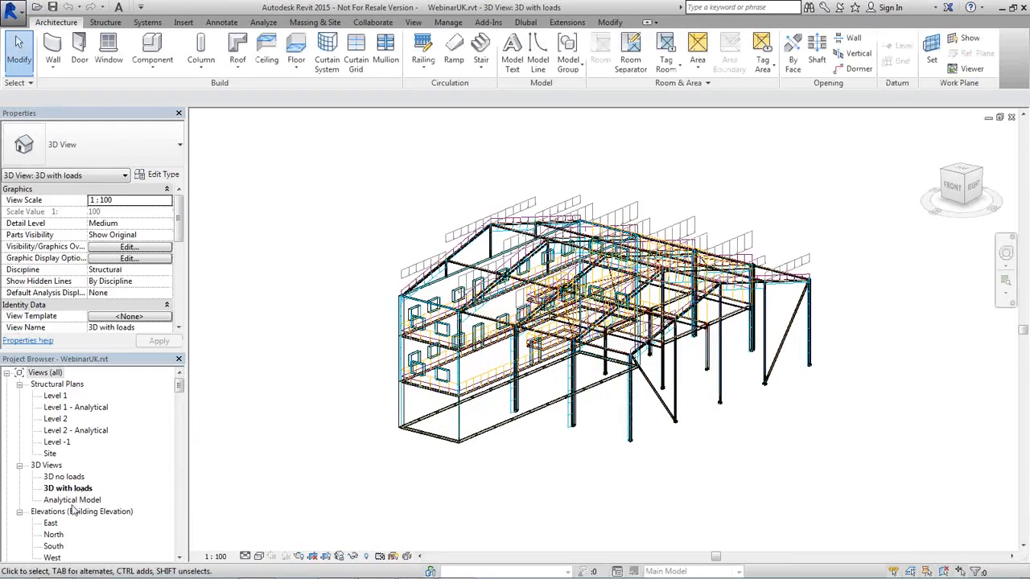
double_click(63, 476)
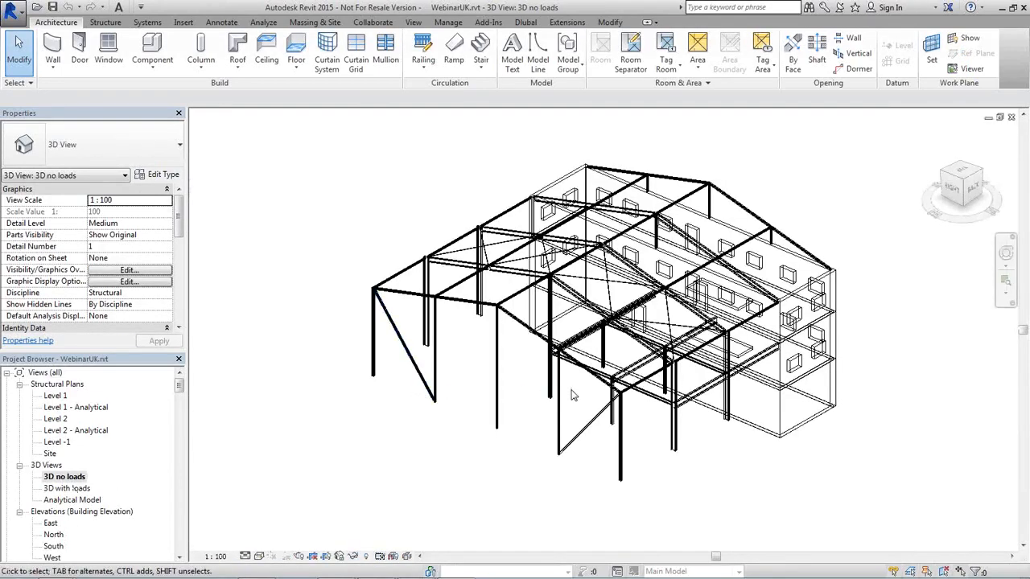
shift+middle_drag(572, 421, 753, 351)
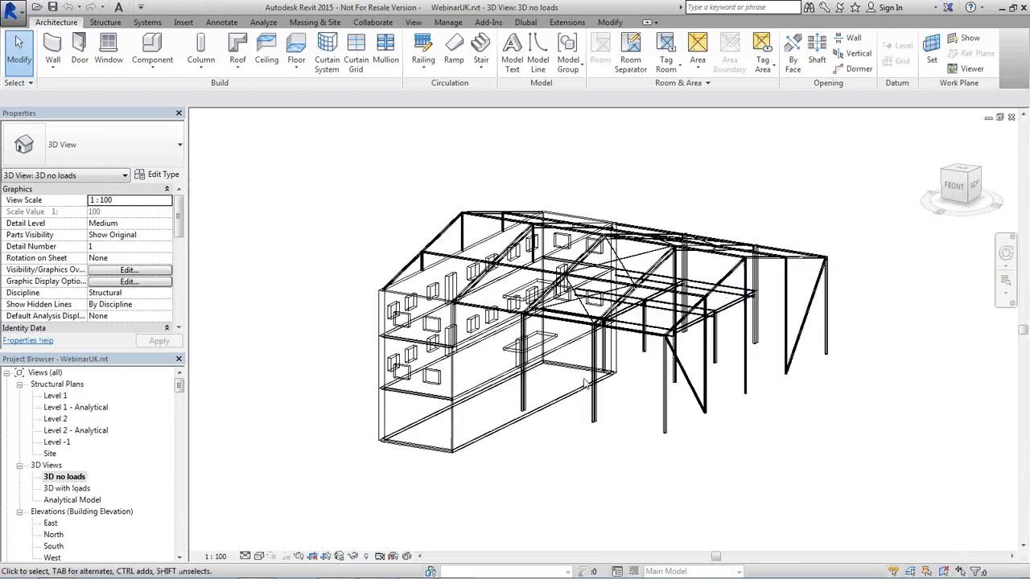
scroll(560, 379, up, 2)
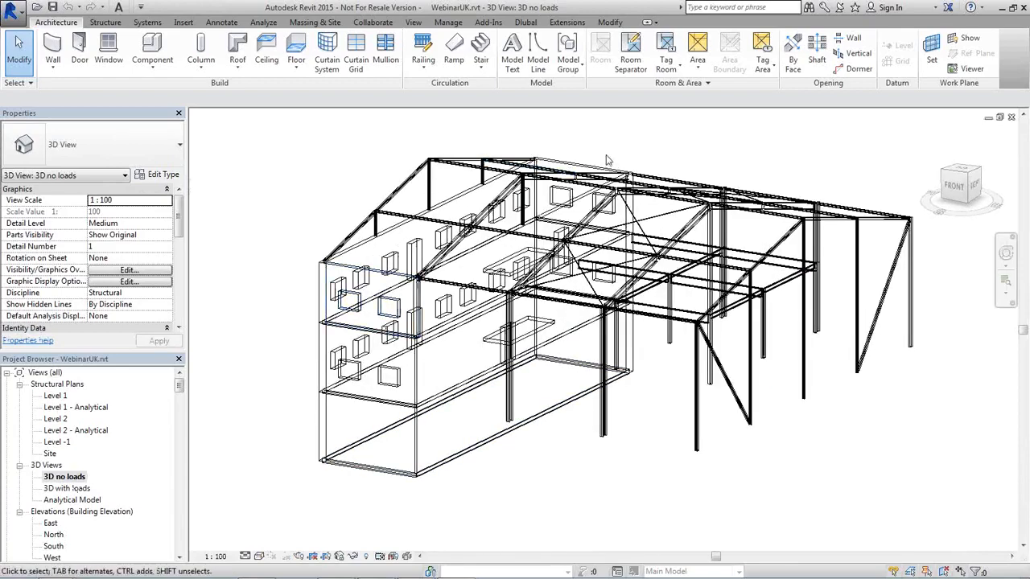
scroll(469, 283, up, 2)
scroll(468, 284, up, 2)
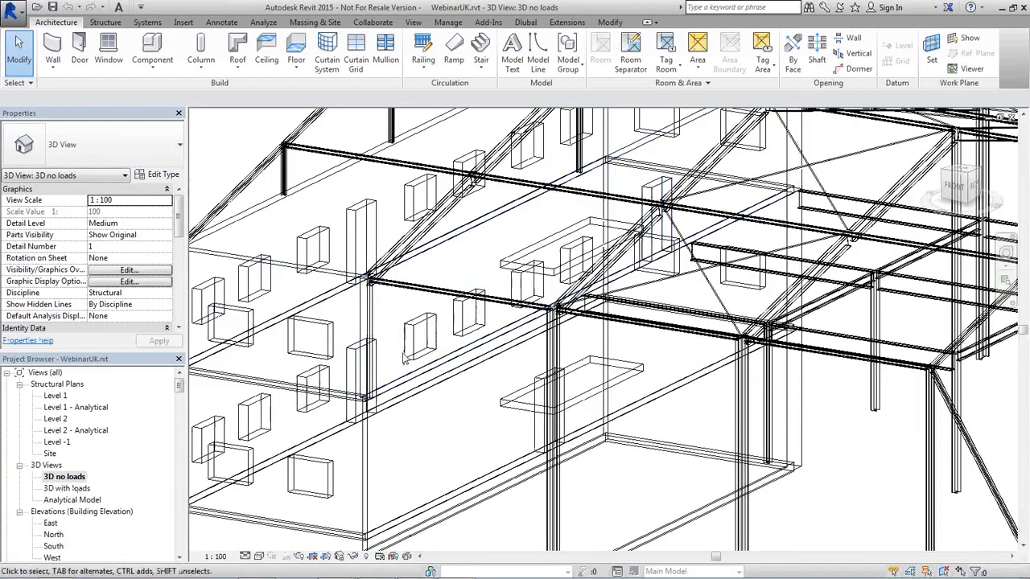
shift+middle_drag(470, 304, 481, 362)
scroll(346, 326, down, 4)
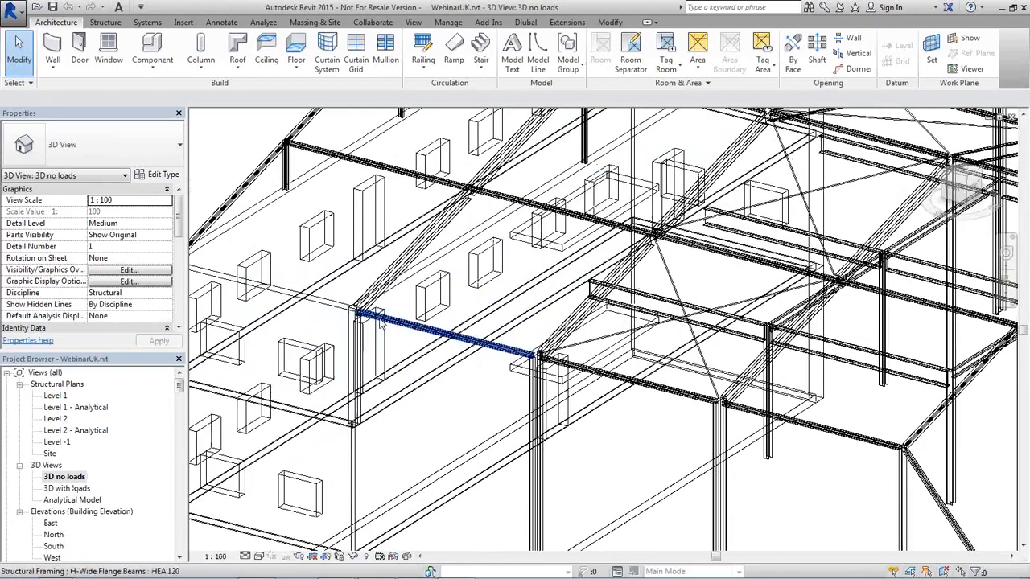
scroll(386, 383, up, 3)
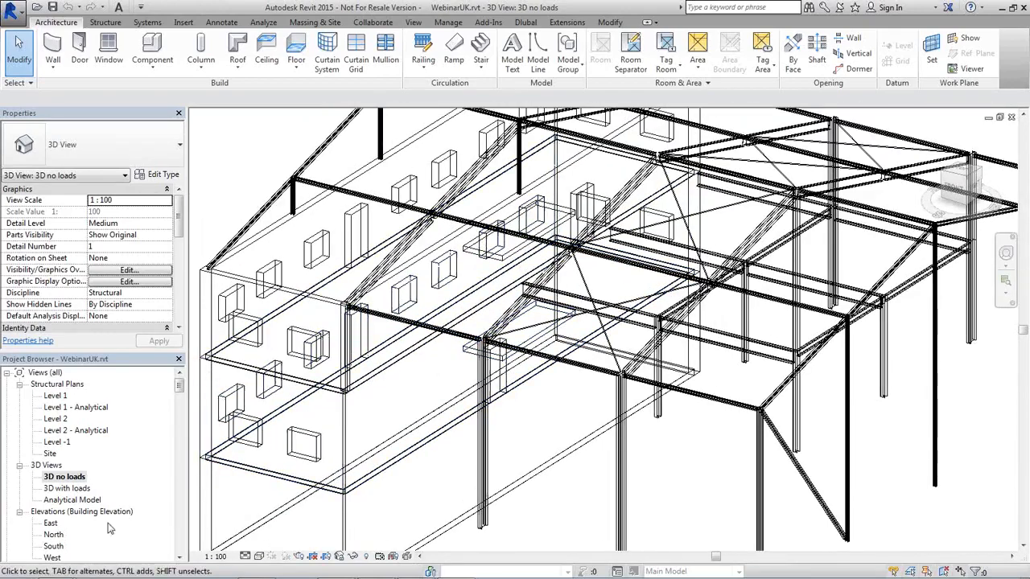
Step: Switch to the 3D with loads view and examine the analytical lines and loads around the building's upper wall corner
double_click(67, 488)
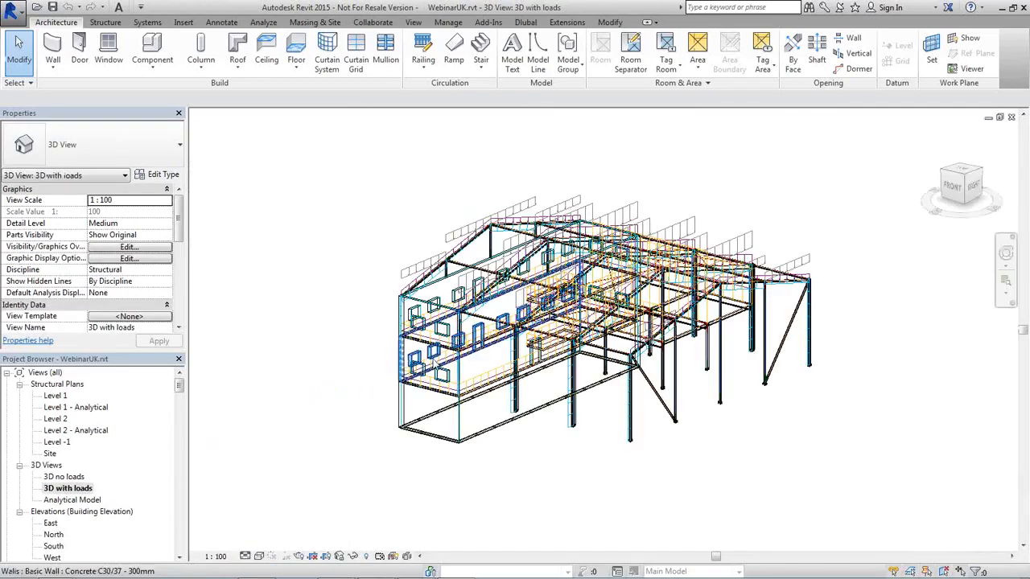
scroll(497, 362, up, 3)
scroll(497, 362, up, 2)
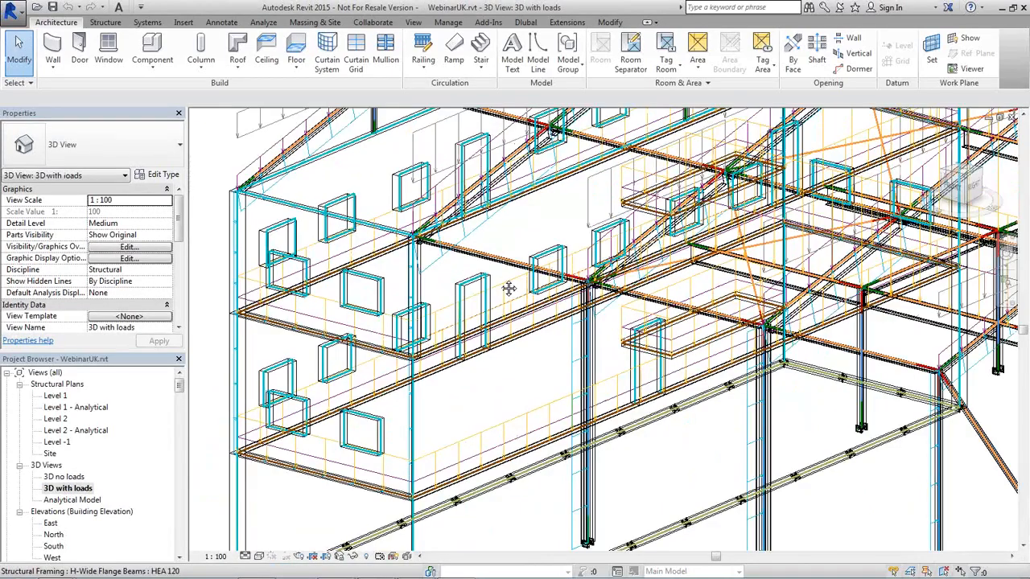
middle_drag(507, 288, 564, 395)
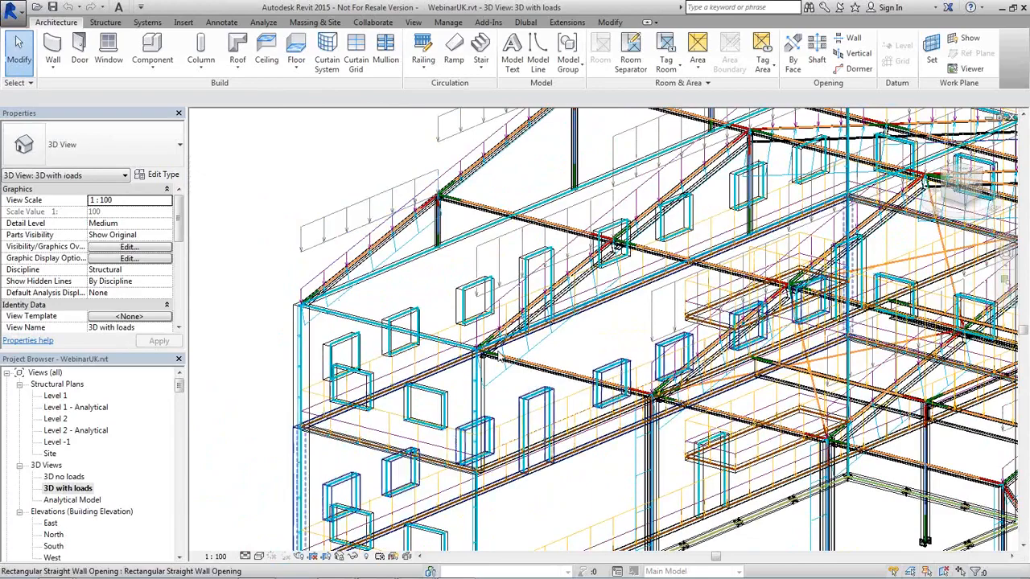
scroll(438, 330, up, 5)
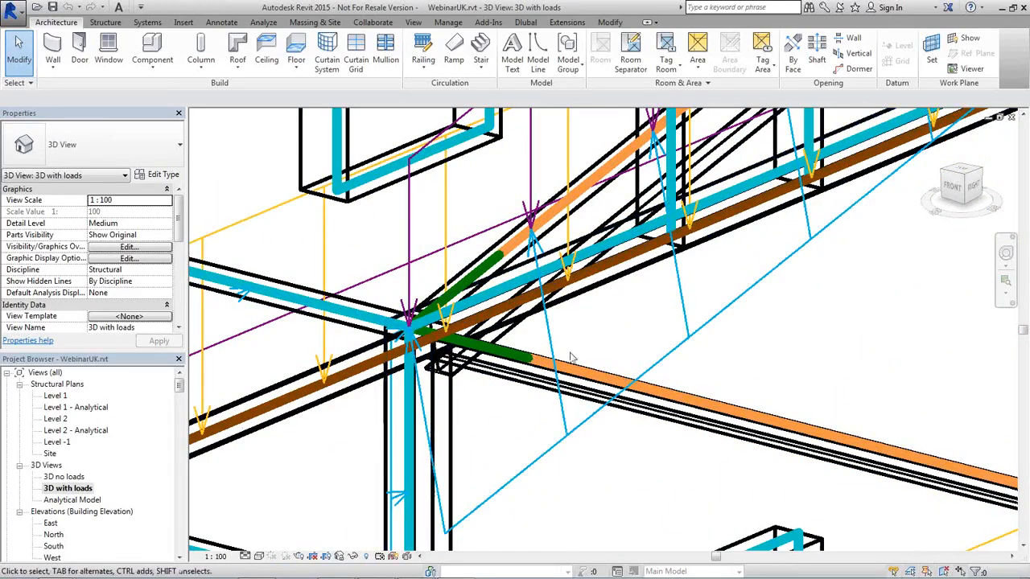
Step: Follow the eaves beam from the wall corner to the first steel column and examine the analytical member ends meeting there
middle_drag(609, 383, 407, 258)
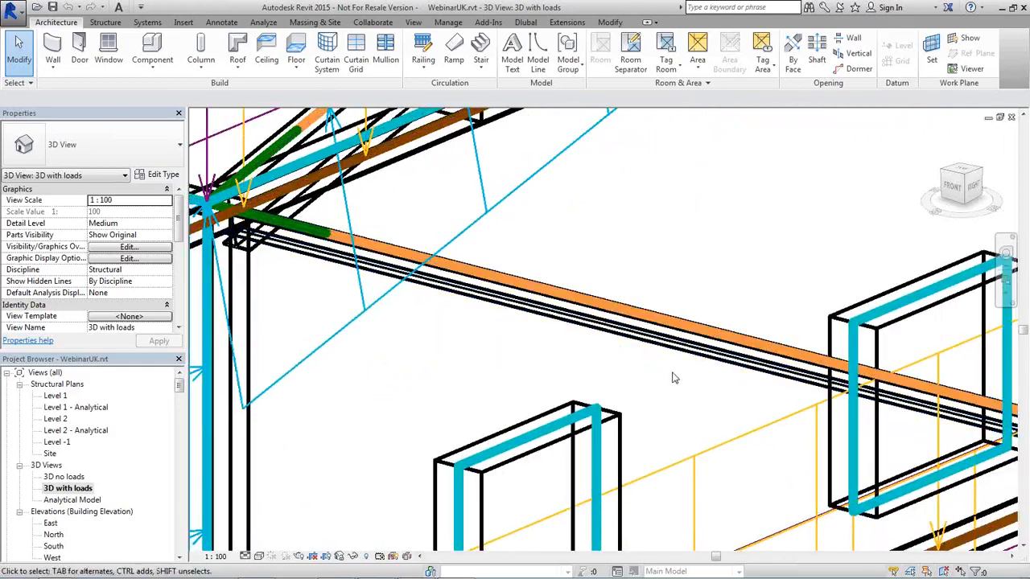
middle_drag(675, 370, 554, 251)
scroll(572, 343, up, 1)
scroll(571, 344, down, 2)
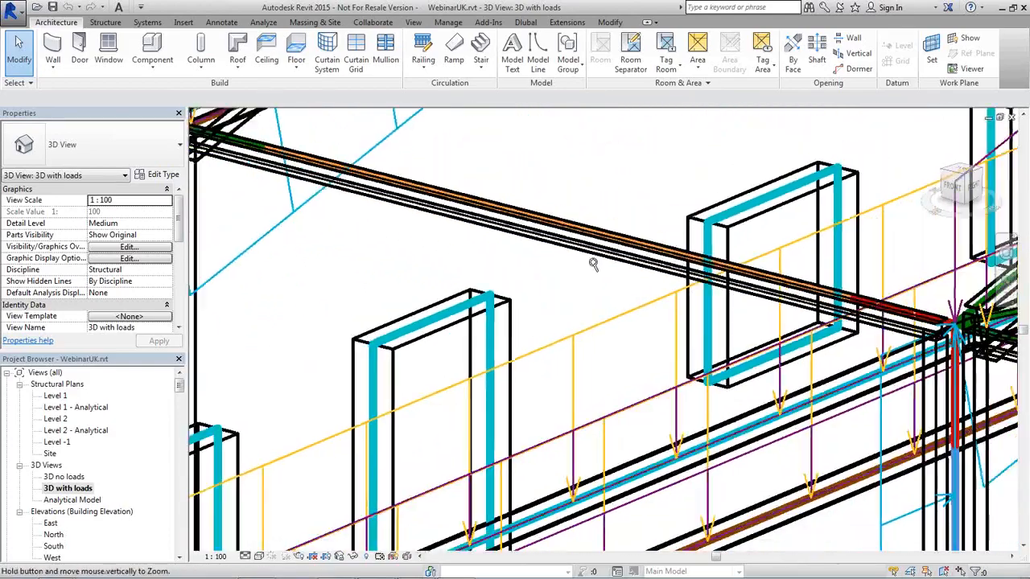
shift+middle_drag(572, 344, 602, 440)
scroll(664, 345, up, 1)
scroll(602, 440, up, 1)
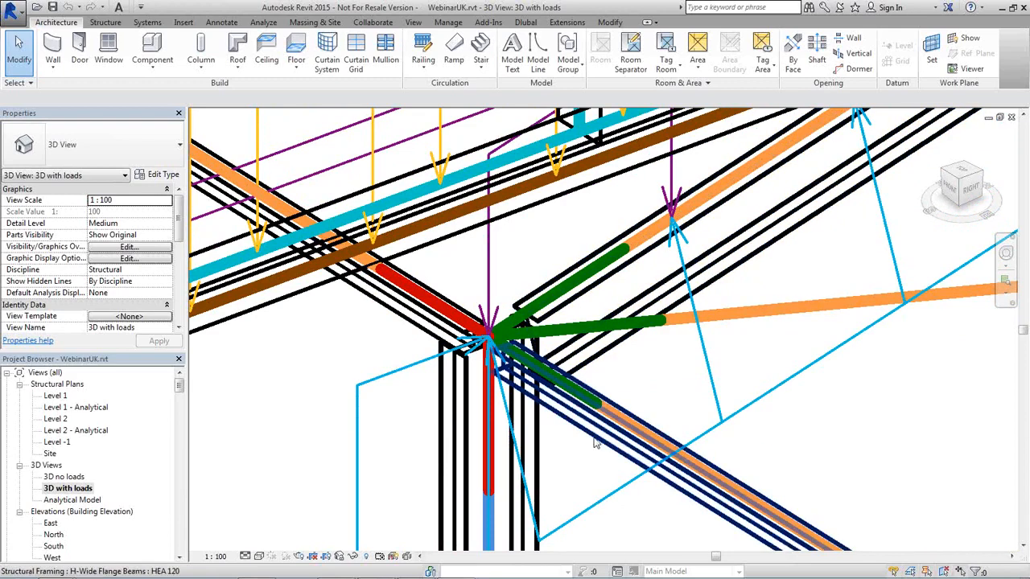
middle_drag(595, 442, 520, 371)
scroll(516, 368, down, 1)
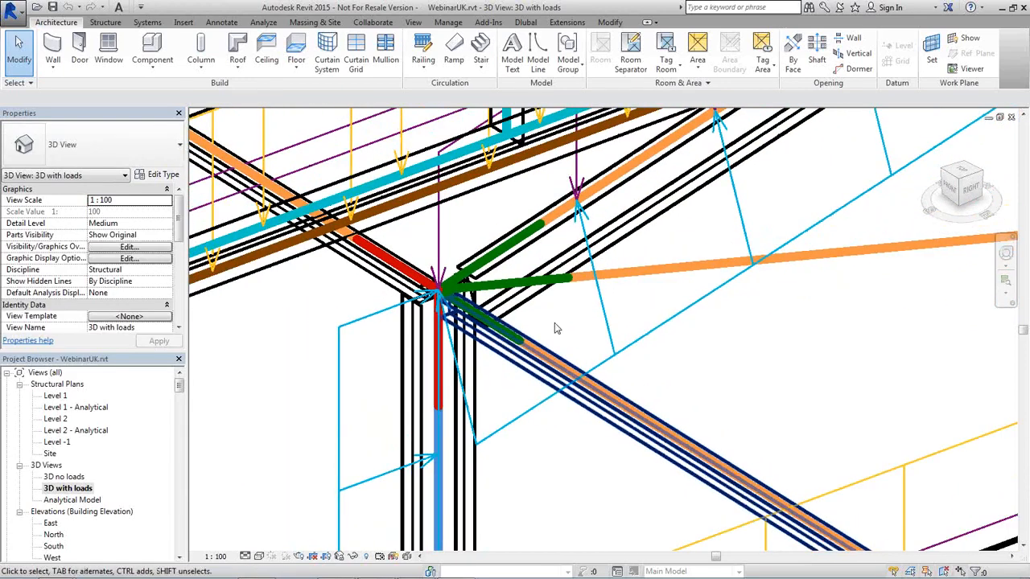
Step: Select the RD 30 round bar brace at the column joint and inspect its analytical beam's start and end release properties
click(583, 283)
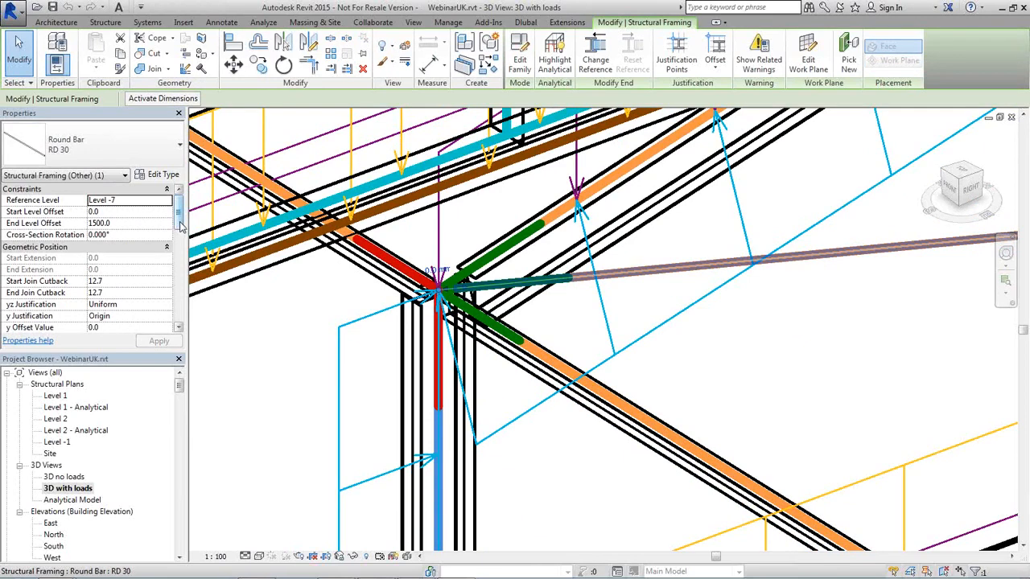
click(77, 177)
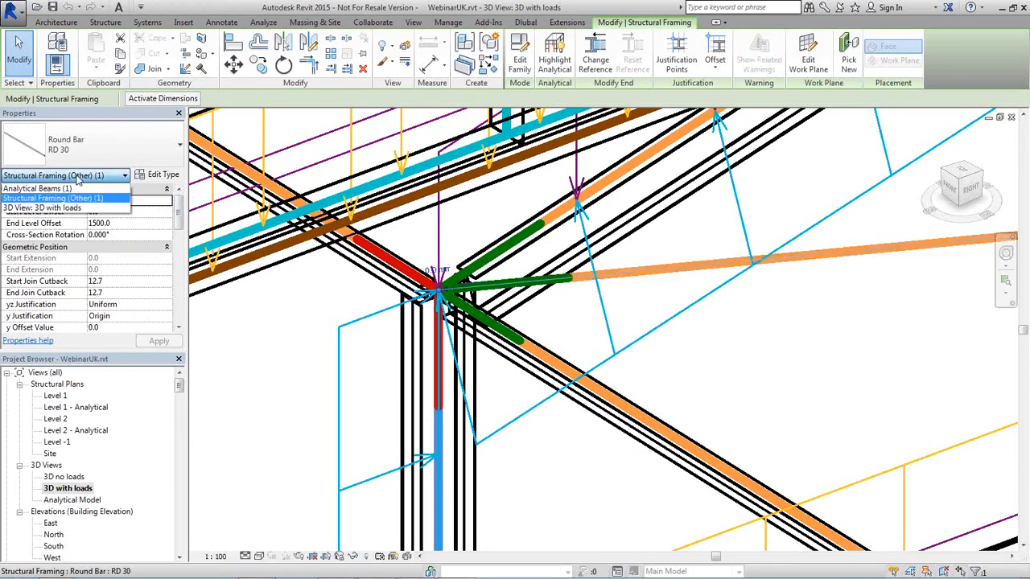
click(37, 188)
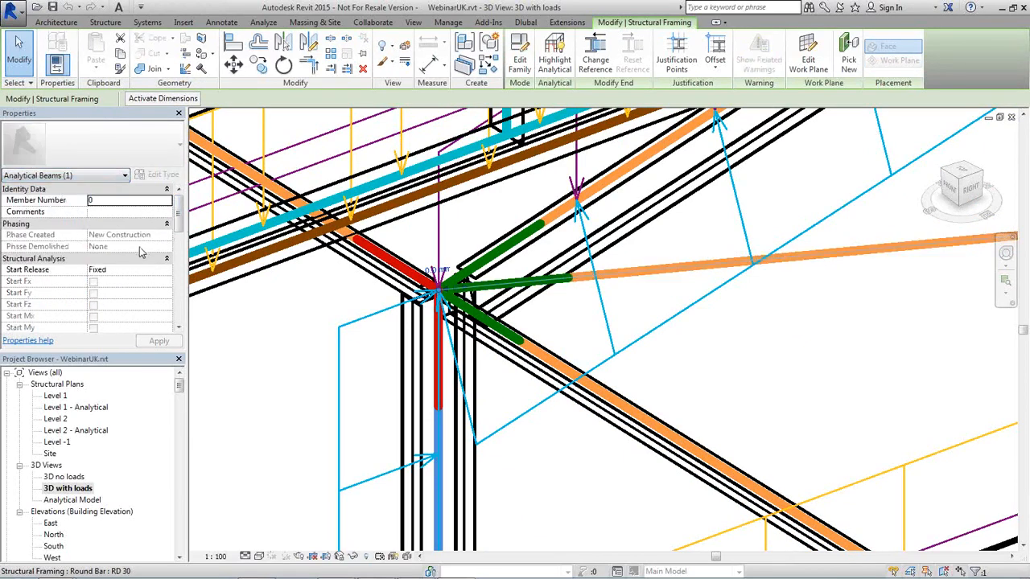
scroll(171, 254, down, 4)
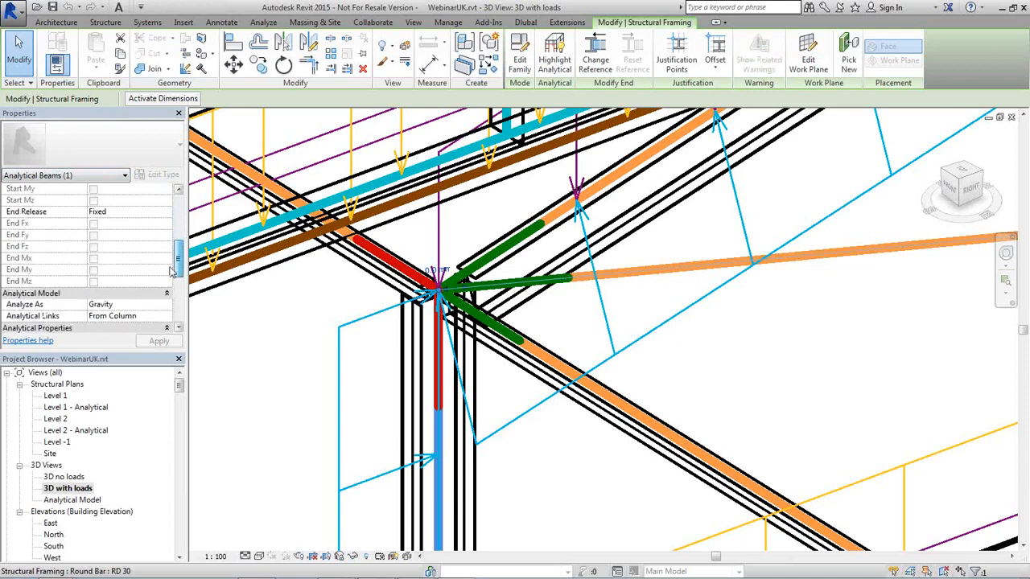
scroll(171, 268, up, 3)
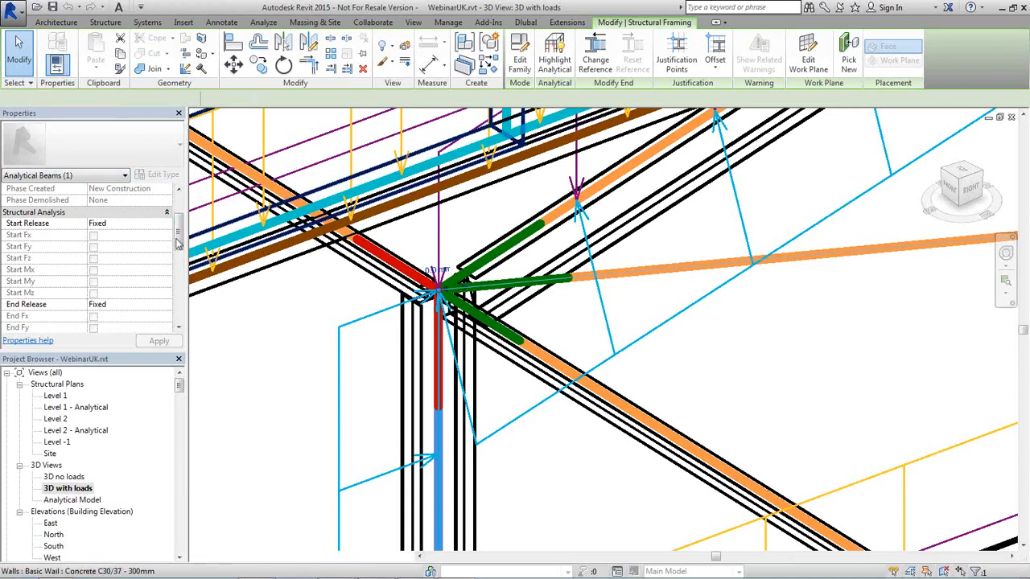
drag(177, 235, 164, 318)
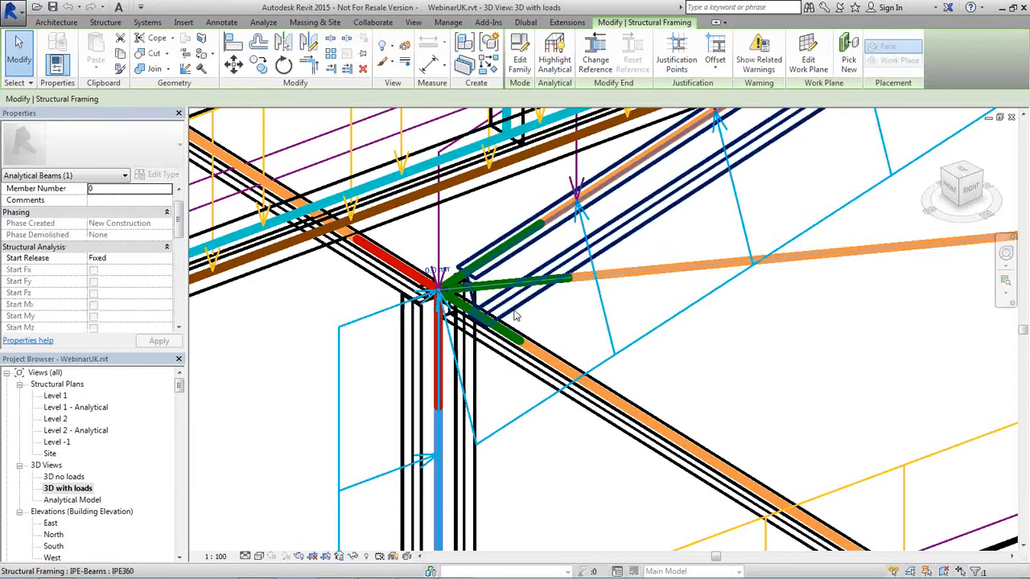
Step: Inspect the translation and rotation settings of the boundary condition at the front corner column's base, then deselect it
middle_drag(516, 374, 443, 276)
scroll(452, 292, down, 5)
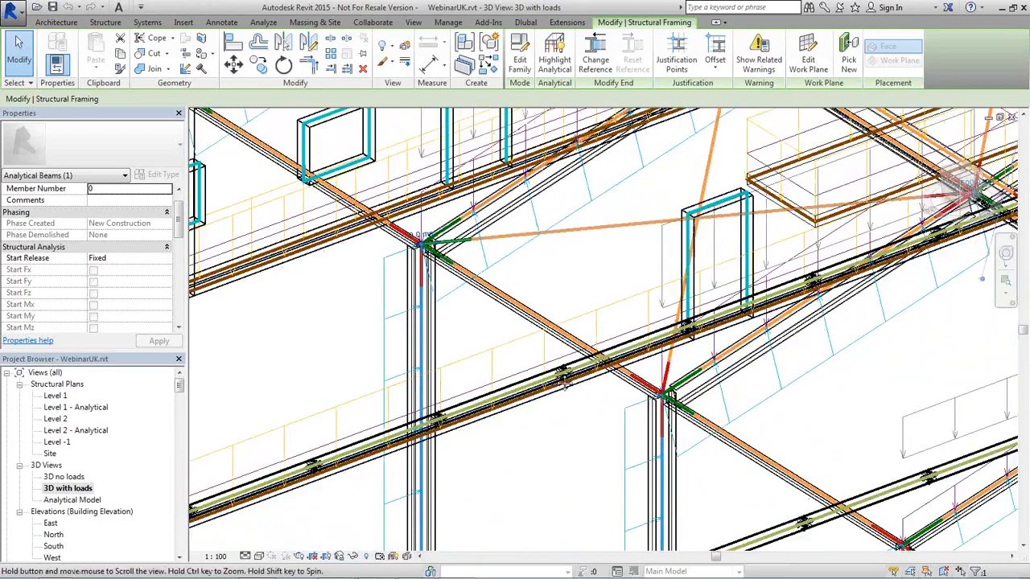
middle_drag(585, 399, 406, 251)
scroll(557, 351, down, 4)
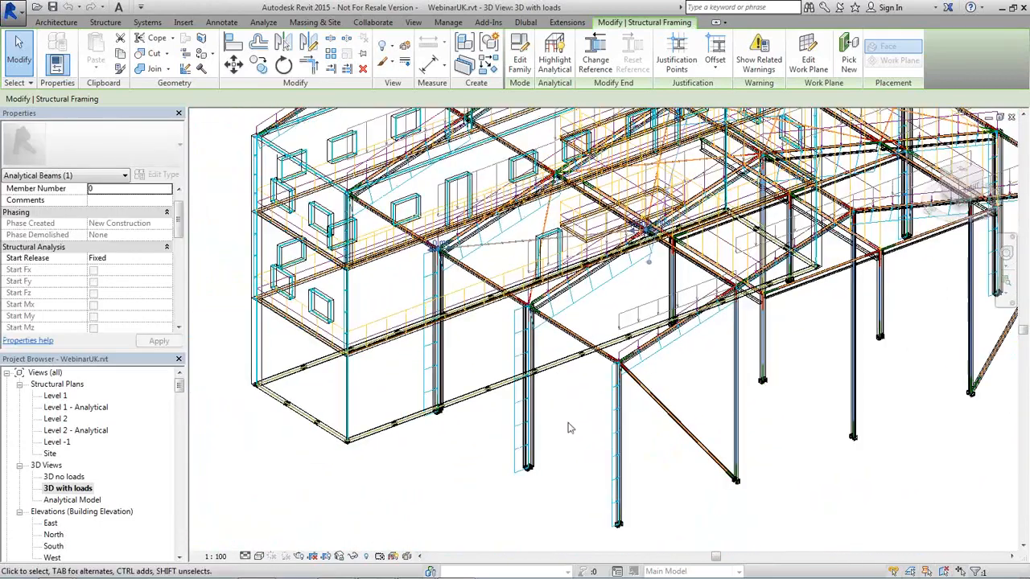
middle_drag(577, 412, 509, 274)
scroll(550, 382, up, 5)
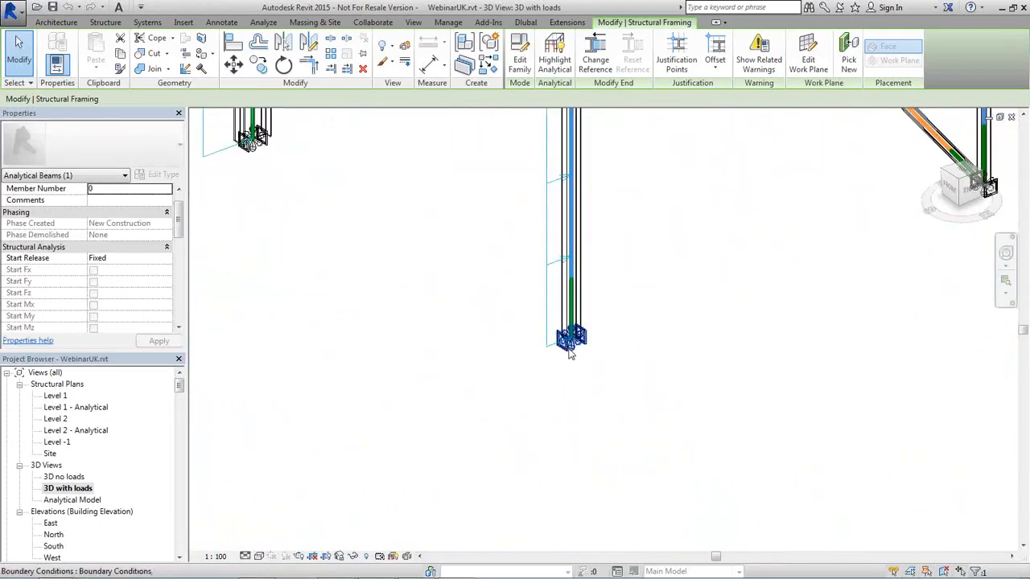
click(571, 355)
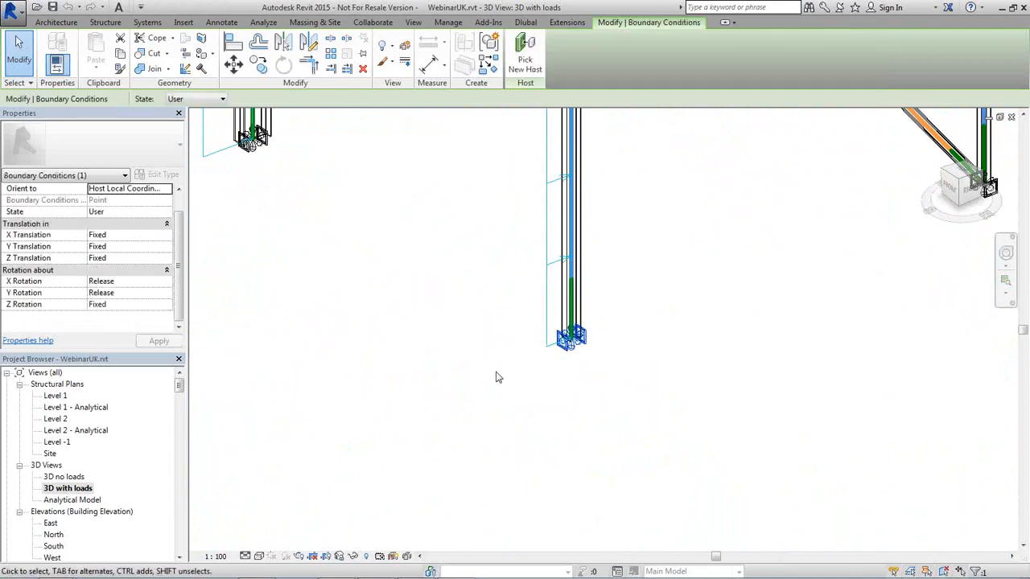
click(466, 352)
scroll(478, 211, down, 2)
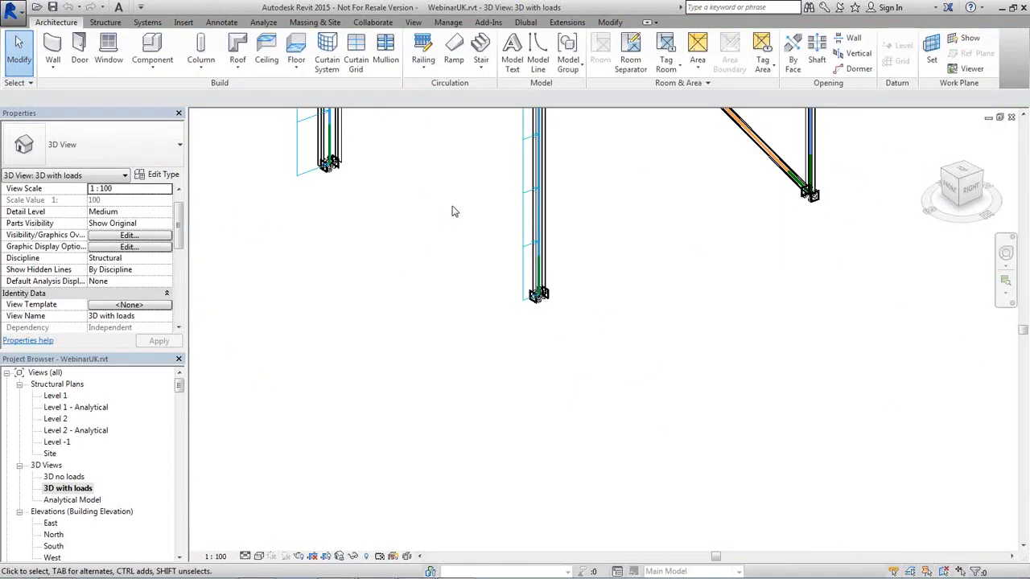
middle_drag(452, 209, 493, 349)
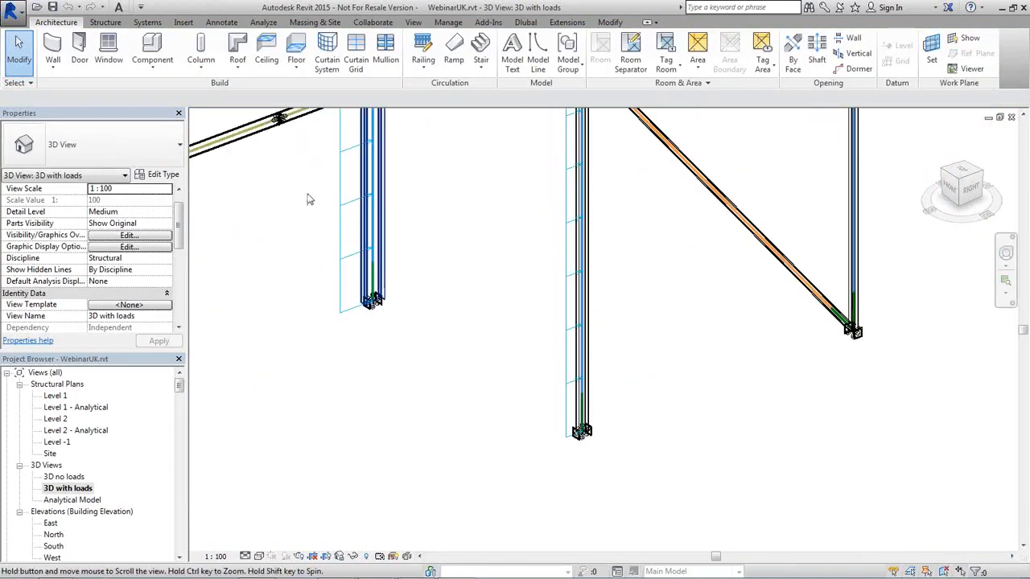
Step: Review the load cases and load natures in the structural settings, cancel without changes and return to the whole building
click(263, 23)
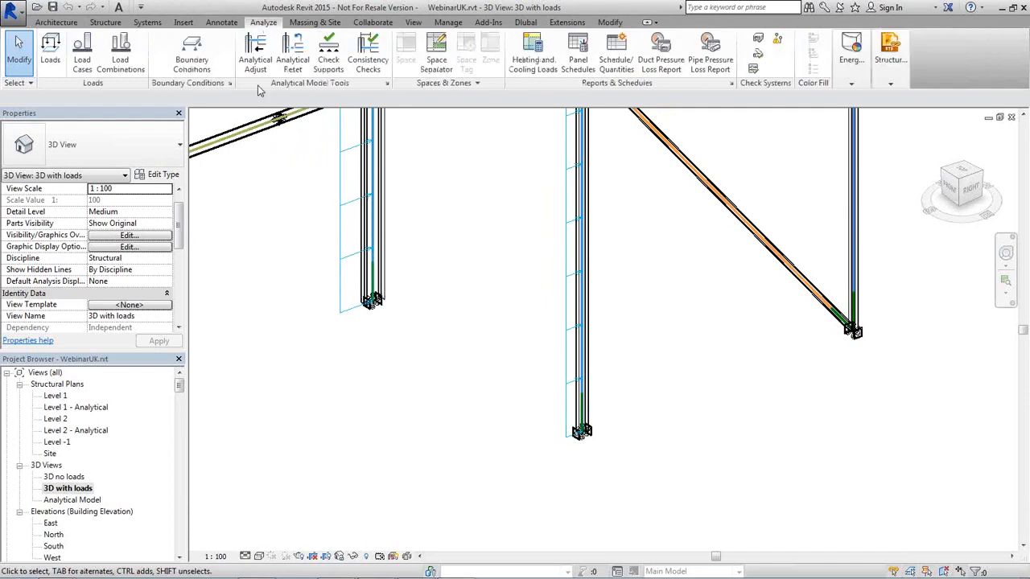
click(84, 64)
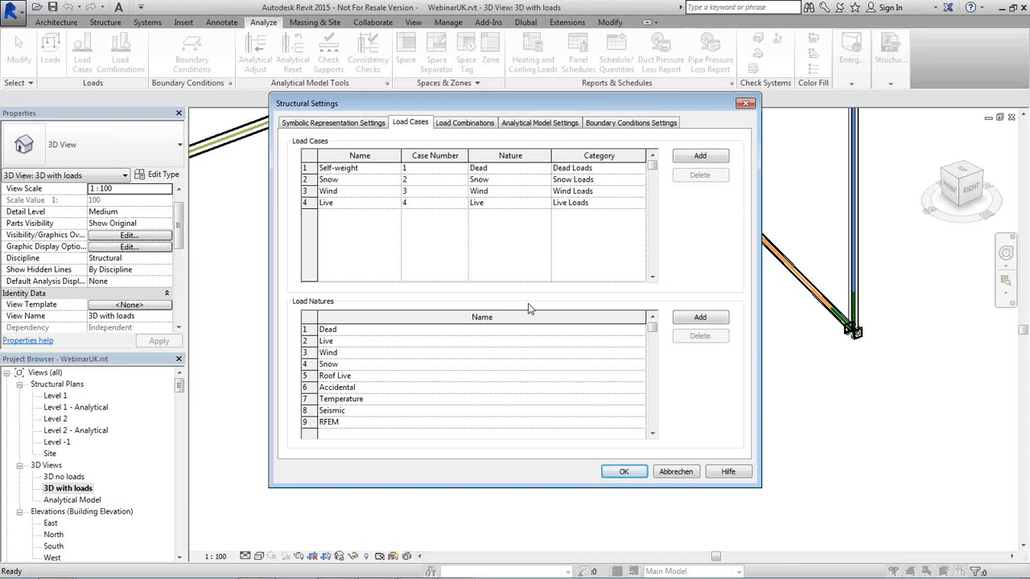
click(678, 473)
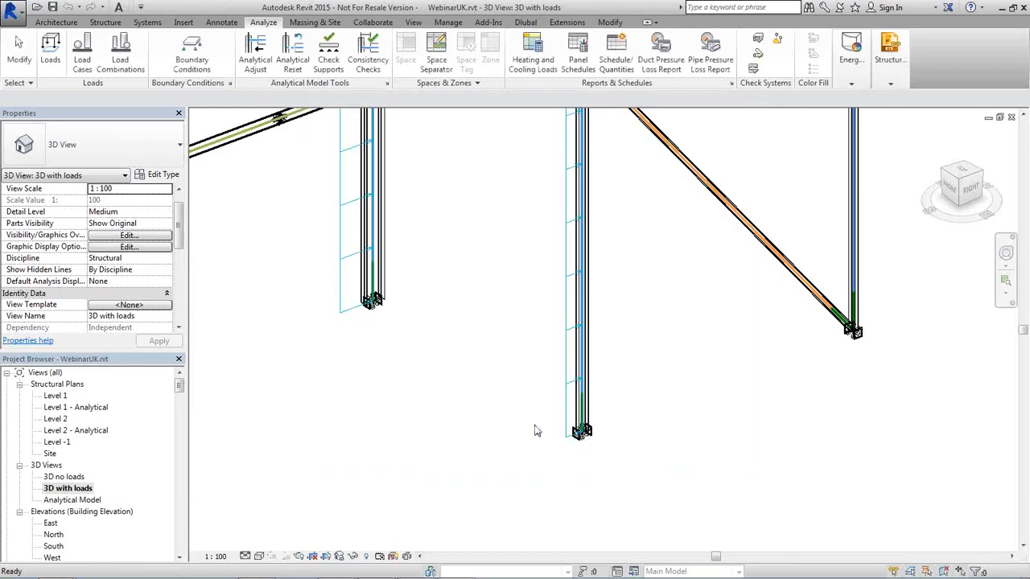
scroll(535, 431, down, 8)
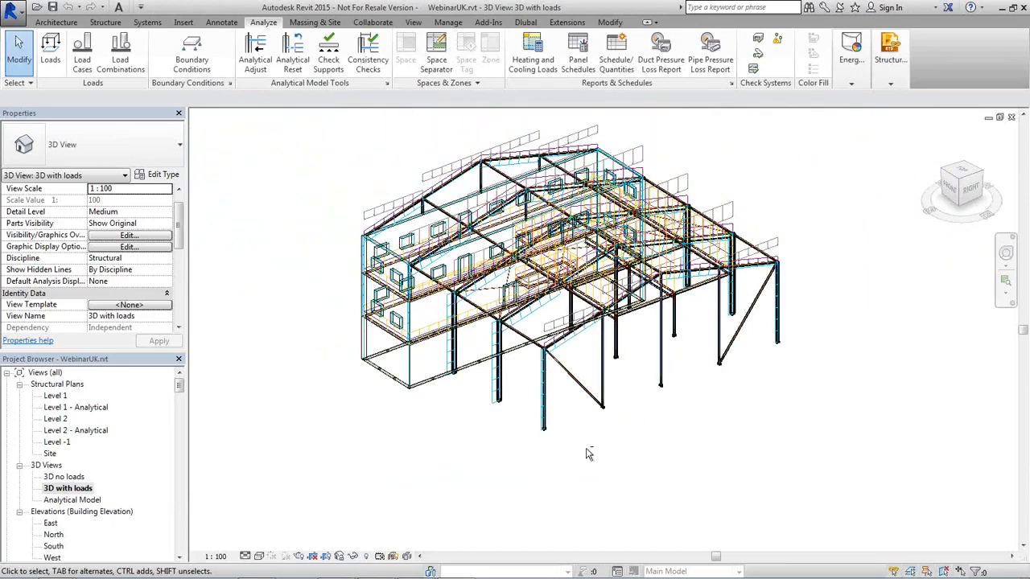
Step: Examine the loads displayed on the whole building's roof, walls and floors in the 3D view
shift+middle_drag(585, 453, 659, 404)
scroll(618, 409, up, 3)
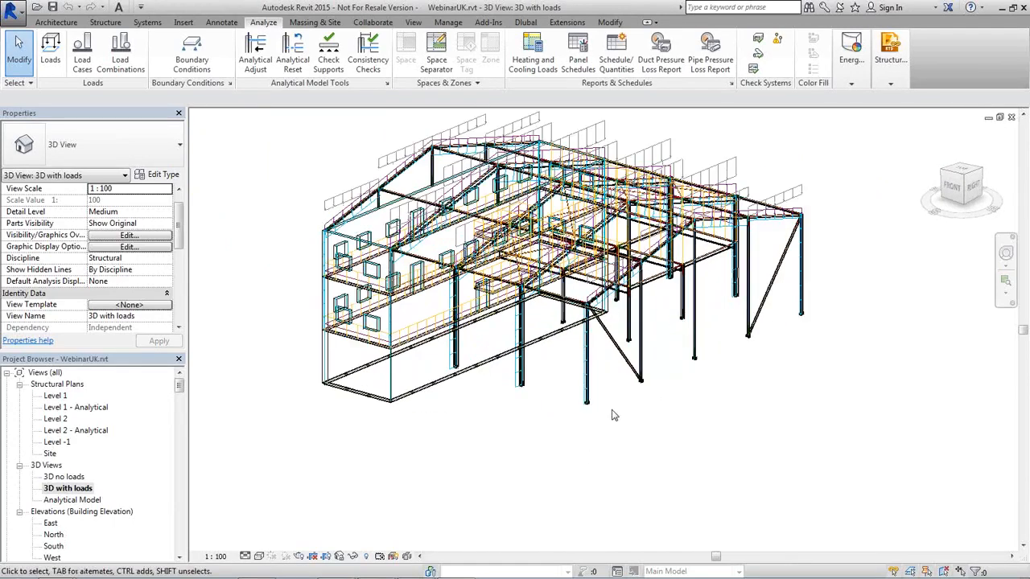
middle_drag(616, 449, 608, 507)
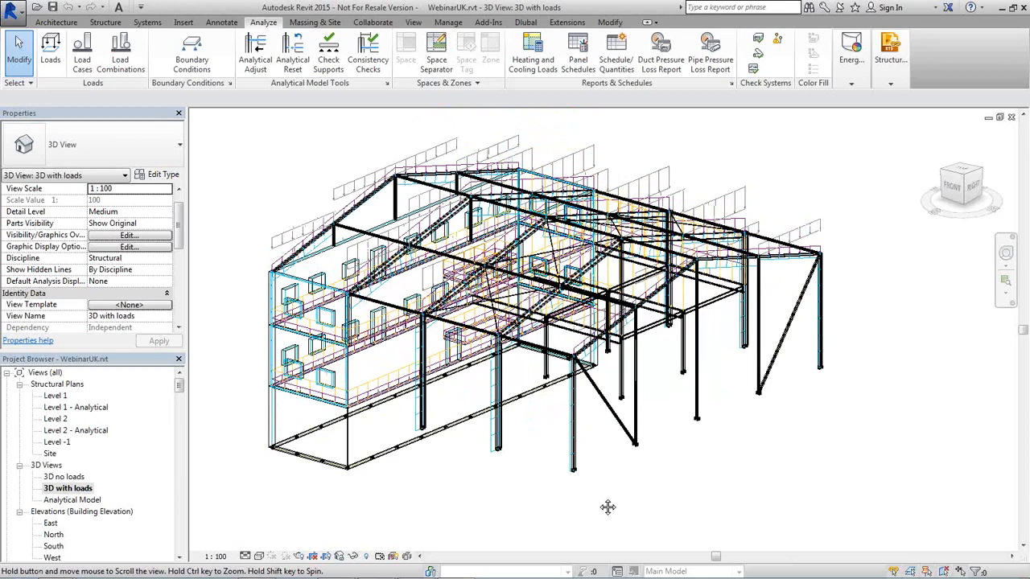
middle_drag(608, 507, 597, 504)
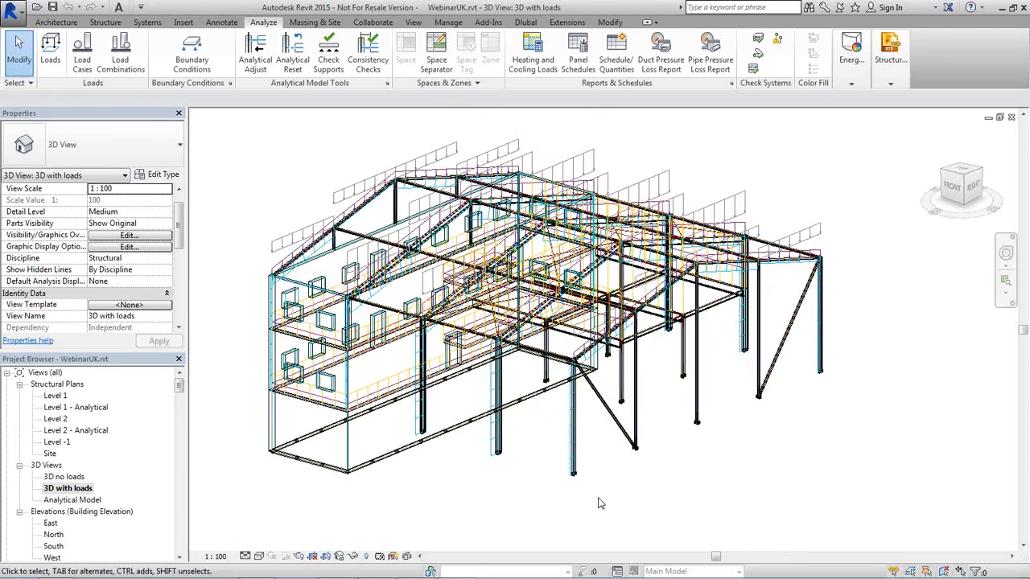
scroll(564, 418, up, 1)
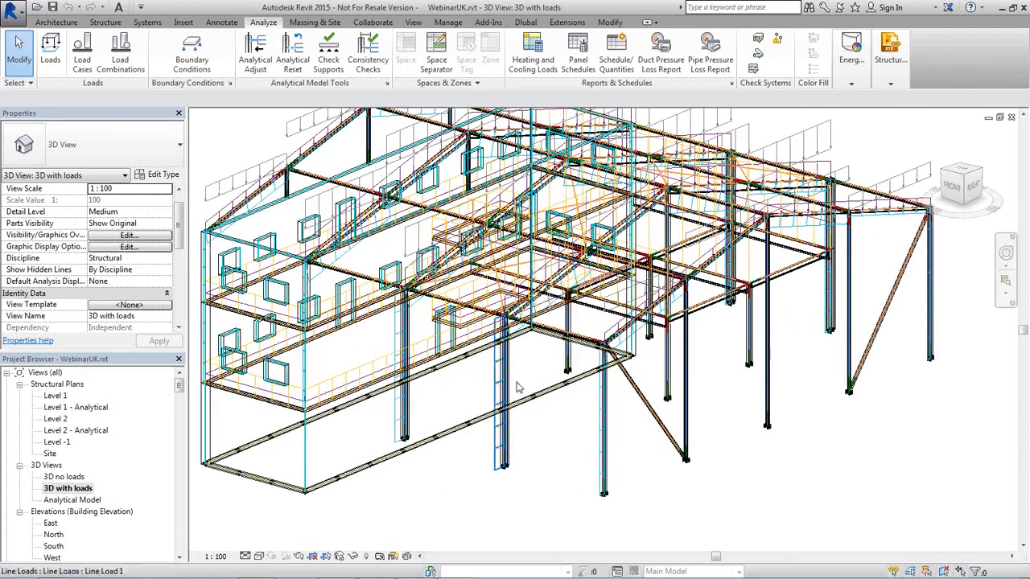
scroll(554, 418, down, 2)
middle_drag(548, 441, 554, 467)
scroll(553, 469, up, 1)
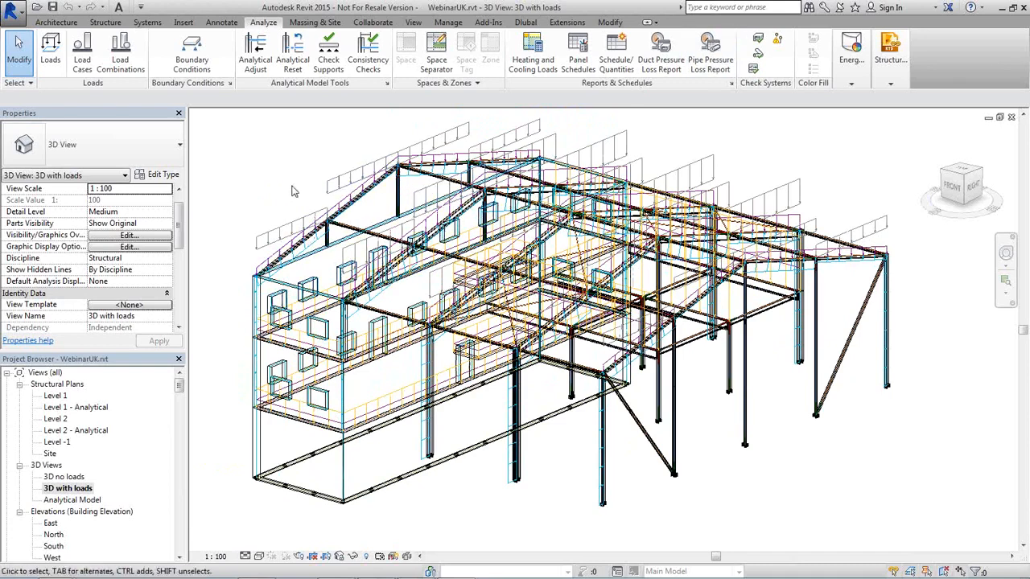
Step: Check the defined load cases and load natures in the structural settings, cancelling without changes
click(82, 56)
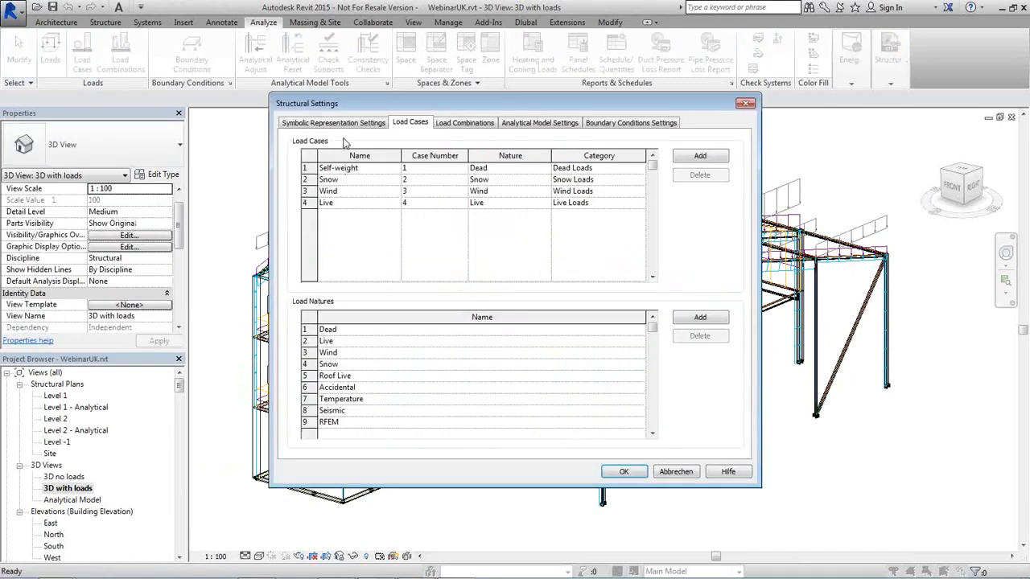
click(697, 473)
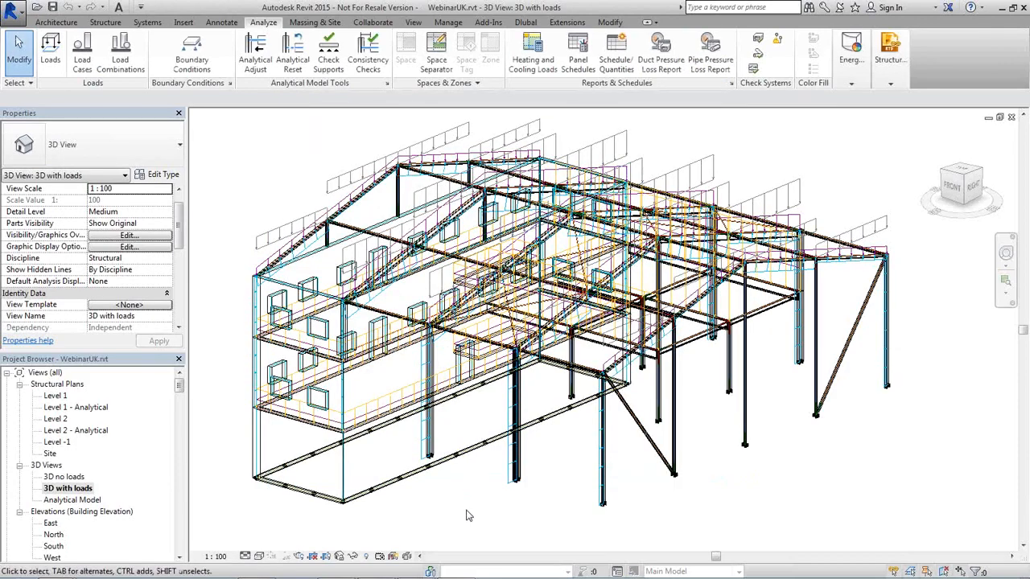
shift+middle_drag(469, 516, 519, 467)
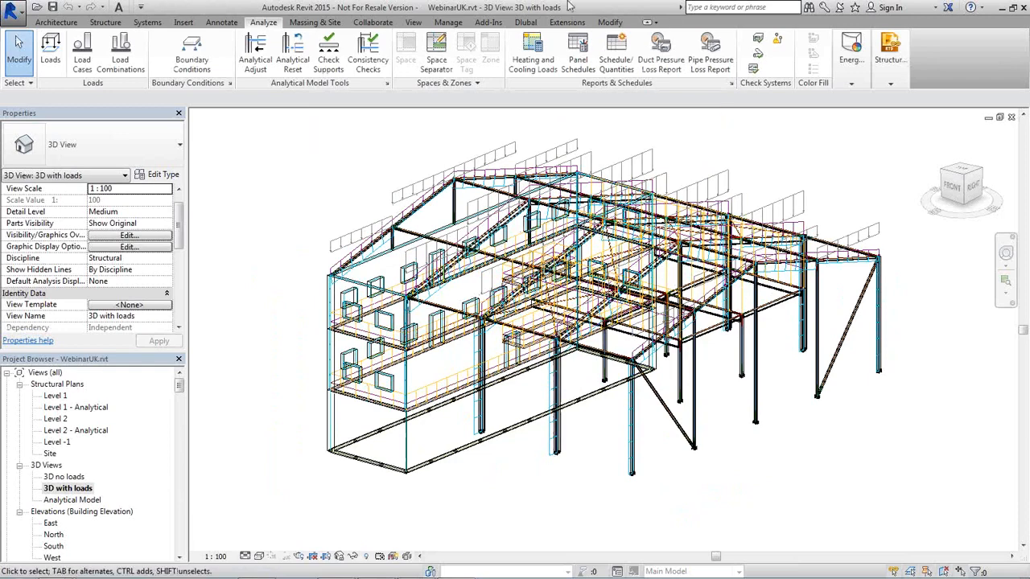
Step: Set up the export to RFEM with Apply Loads enabled and the self-weight assigned to the Self-weight load case
click(527, 22)
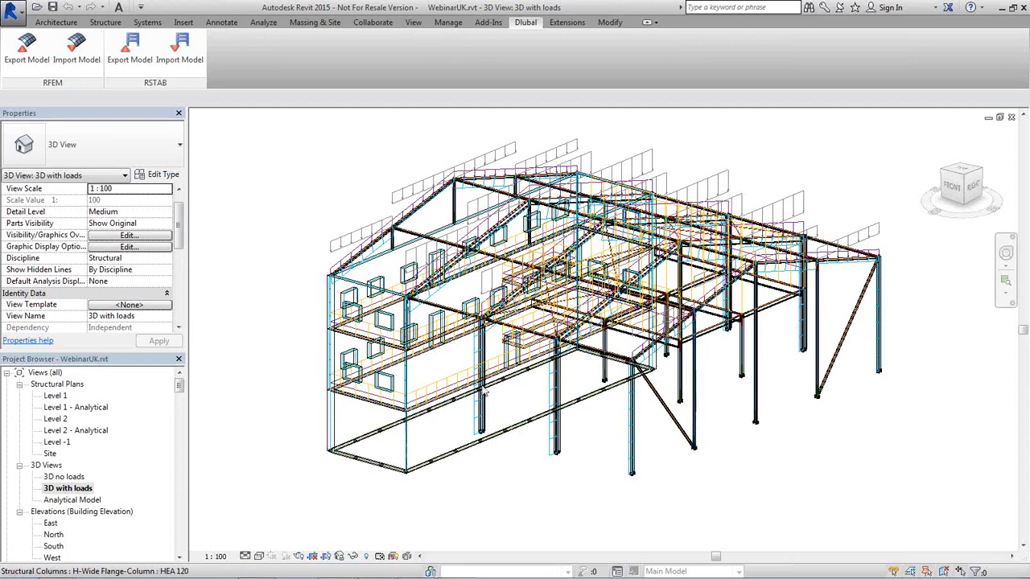
click(21, 58)
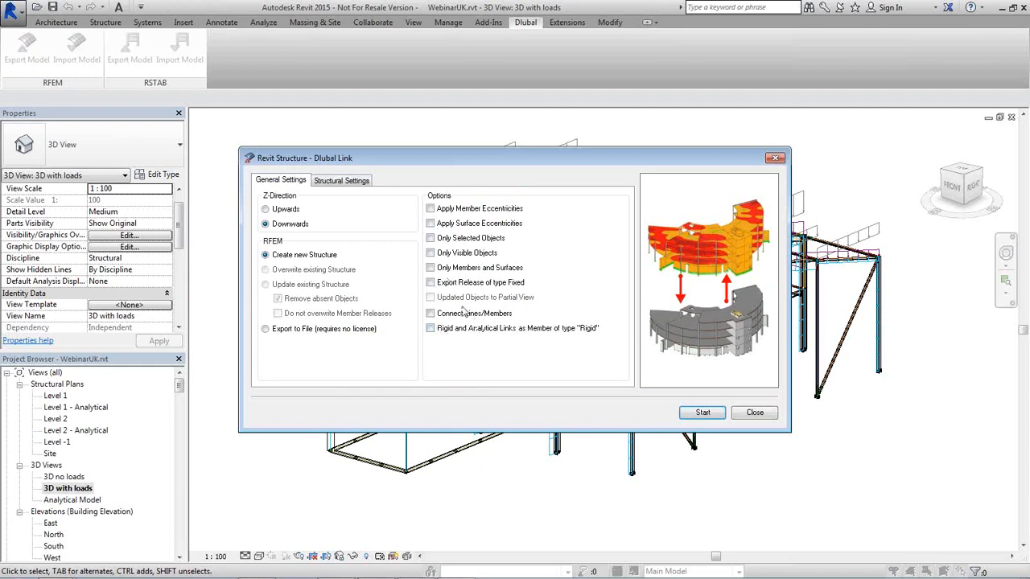
click(339, 181)
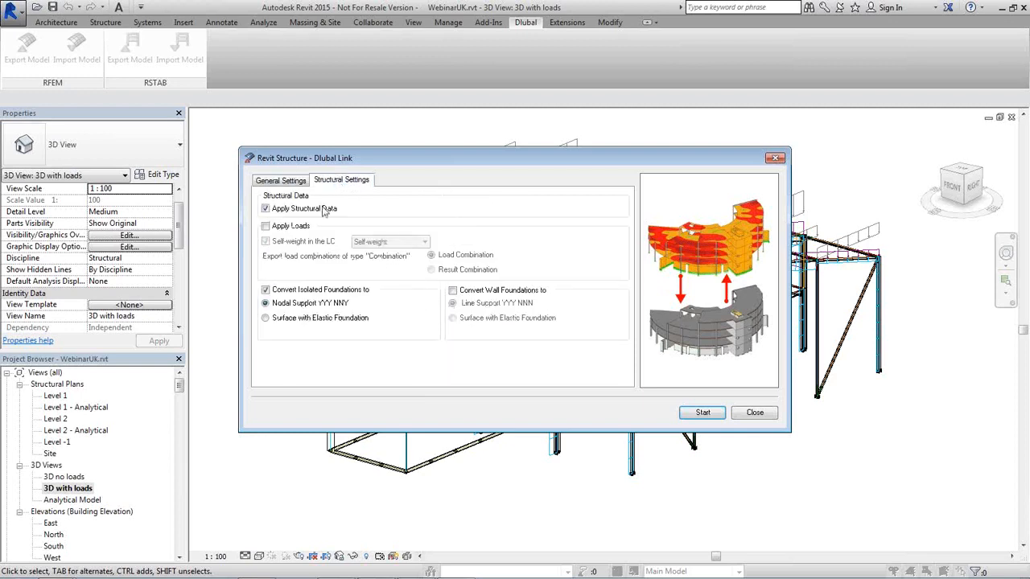
click(266, 226)
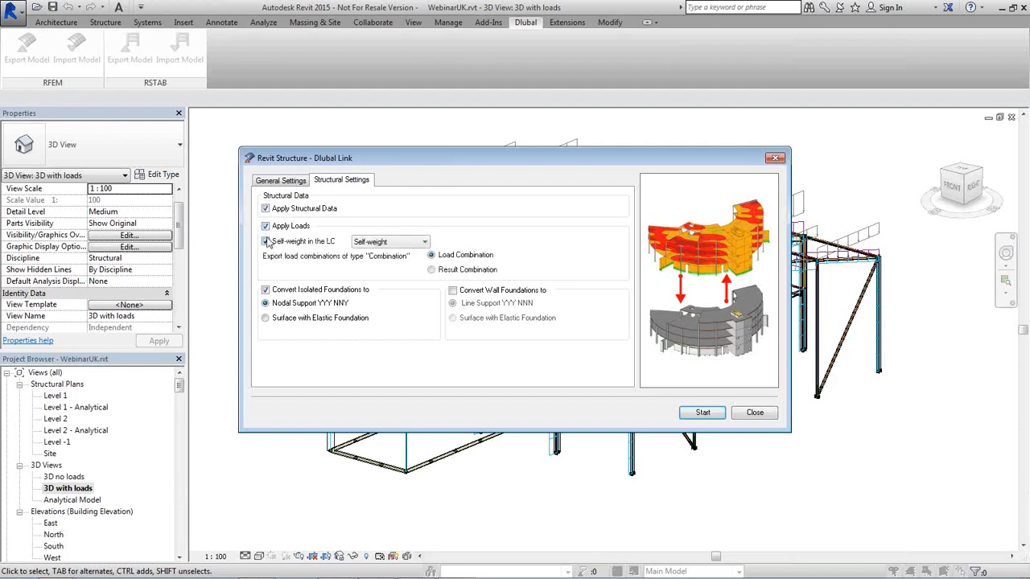
click(412, 242)
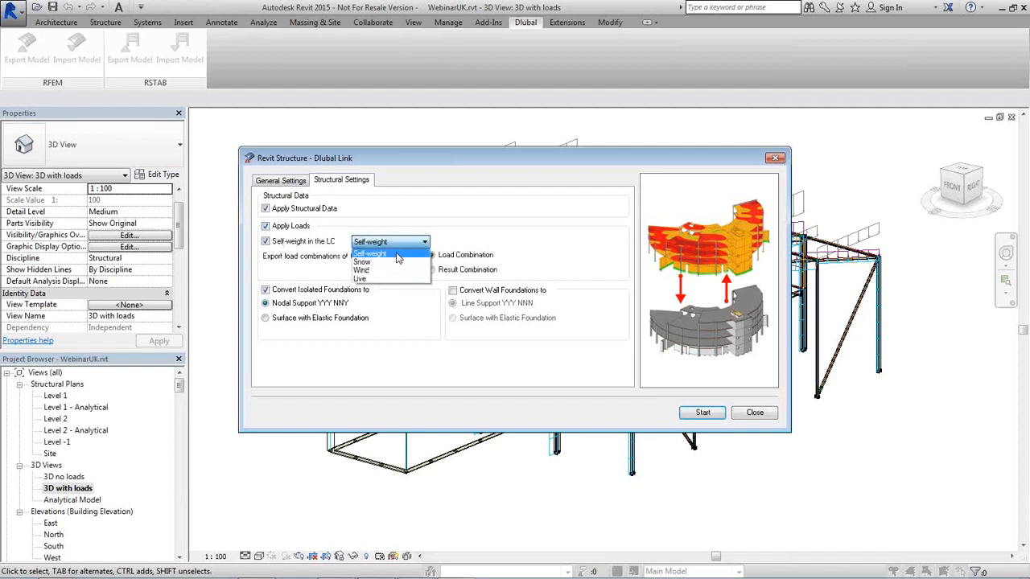
click(397, 255)
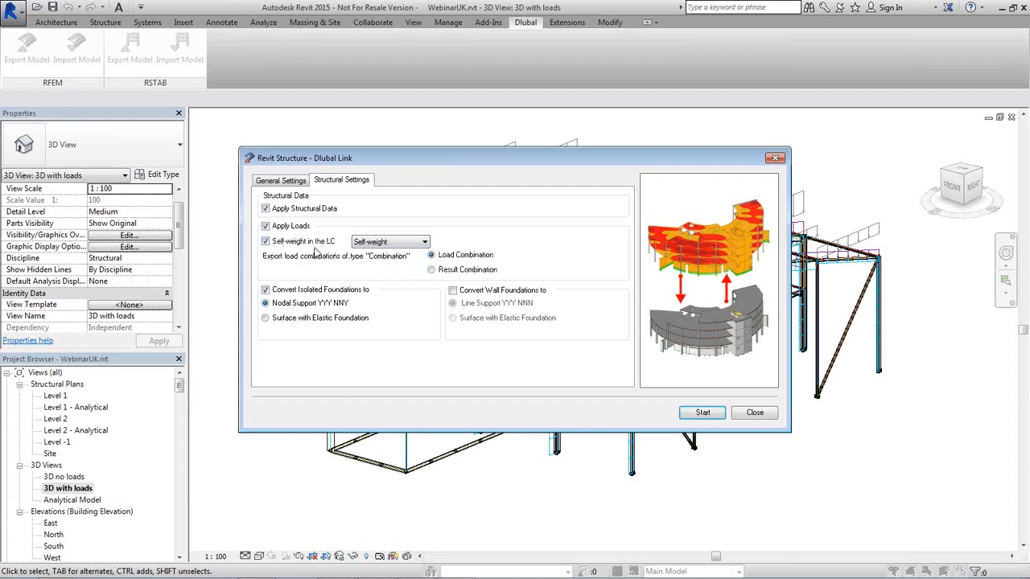
Step: Run the export to RFEM, close the export report and switch to RFEM
click(703, 412)
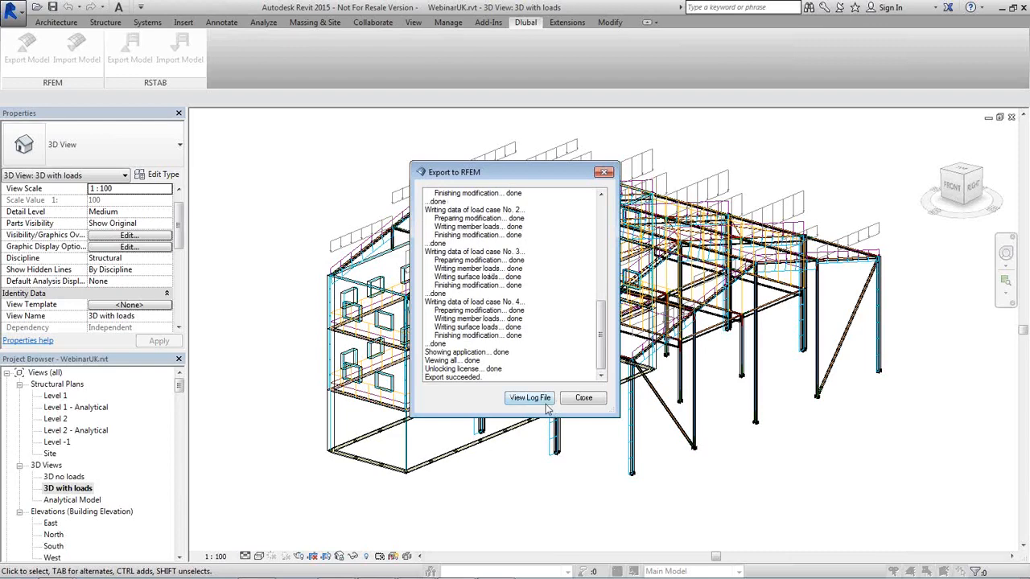
click(592, 399)
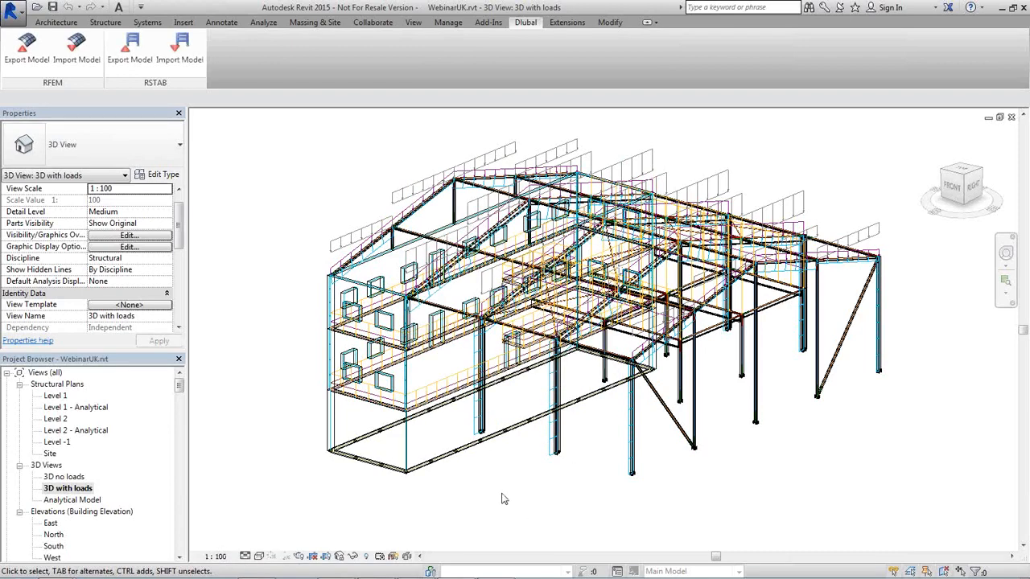
click(497, 568)
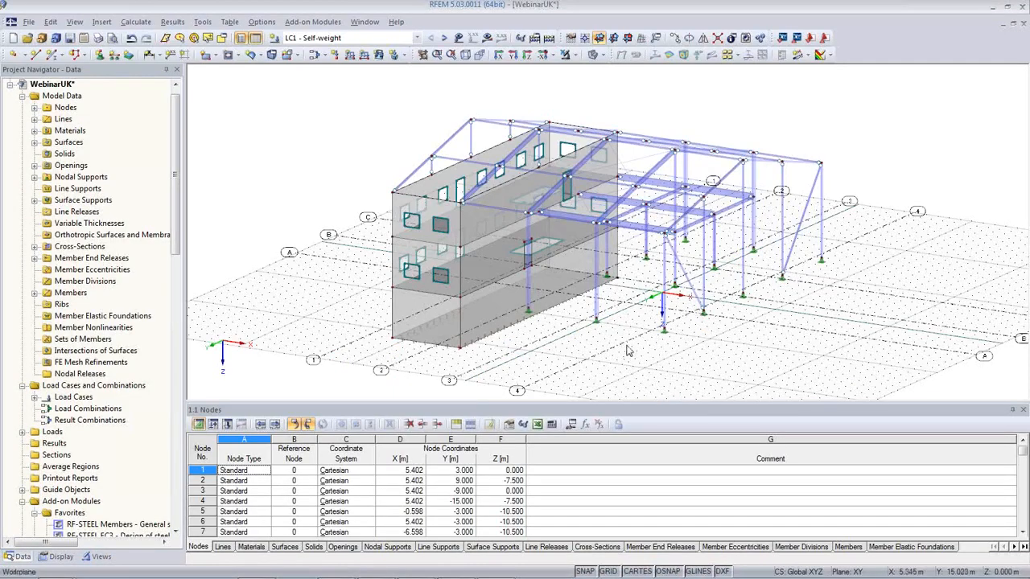
Step: Examine the transferred model from several sides, including the member joints at the eaves and the column base supports
ctrl+middle_drag(646, 345, 617, 357)
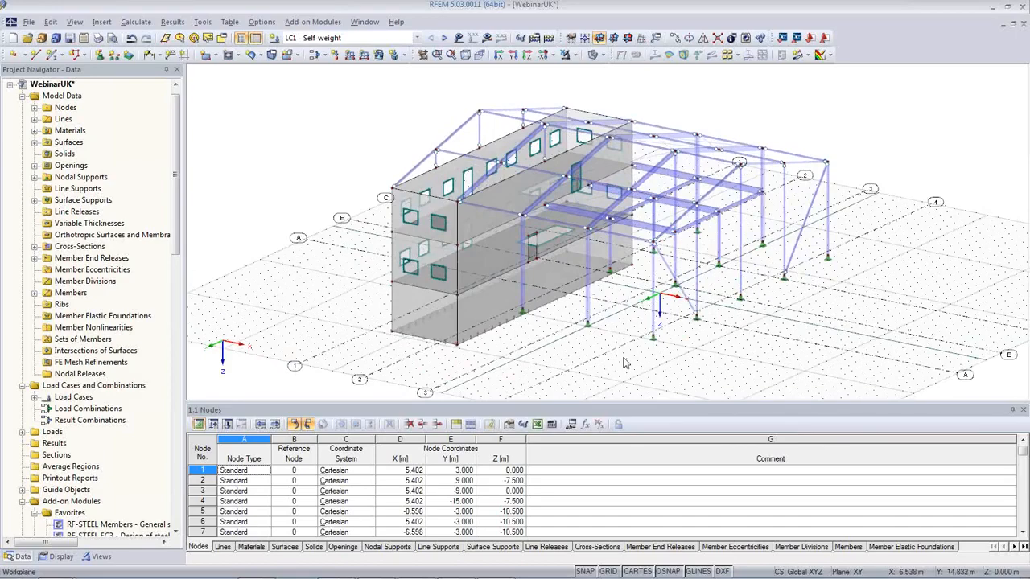
ctrl+middle_drag(598, 359, 714, 354)
scroll(625, 260, up, 2)
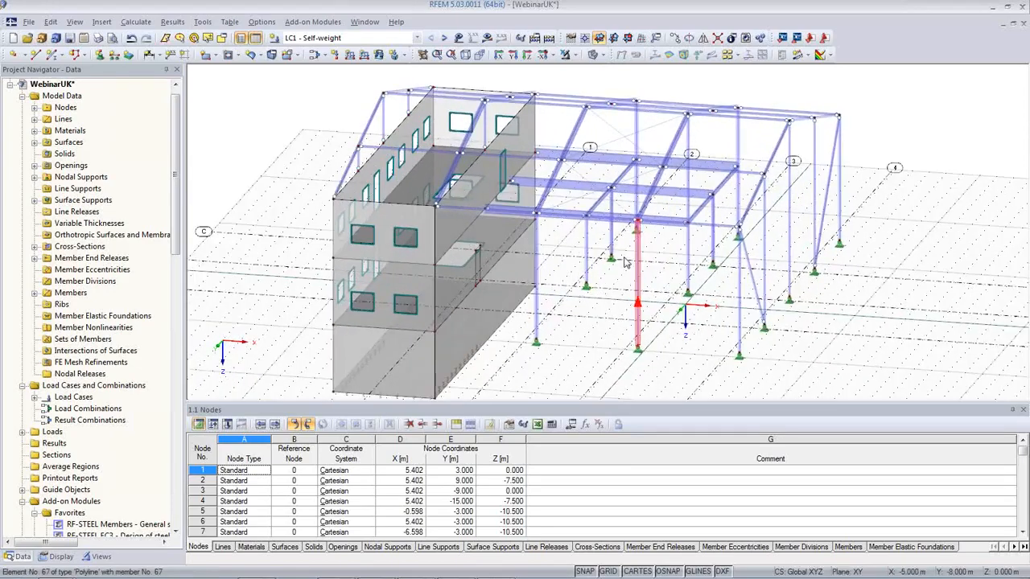
scroll(646, 244, up, 1)
ctrl+middle_drag(646, 244, 602, 227)
scroll(552, 181, up, 4)
middle_drag(529, 185, 661, 241)
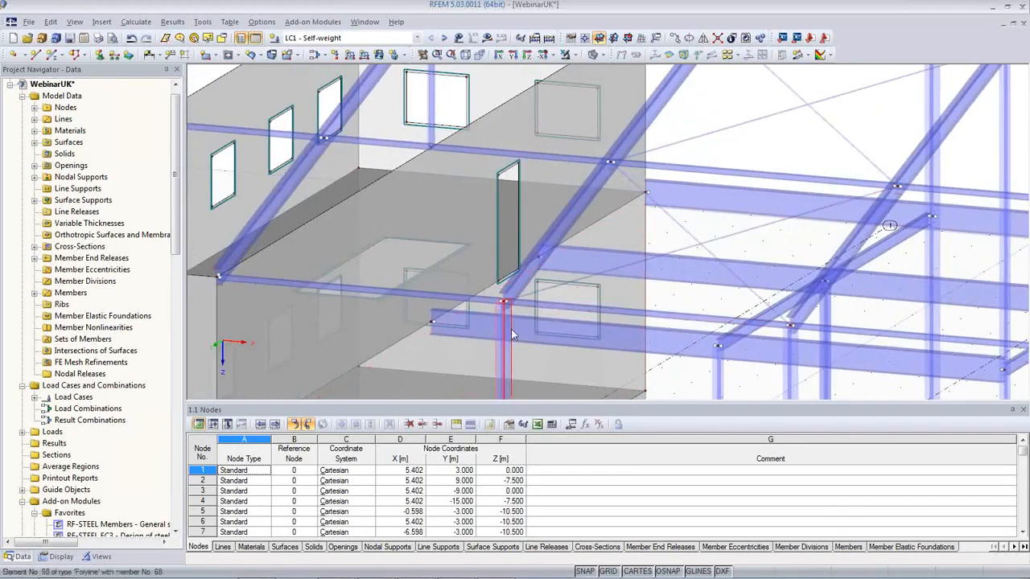
scroll(508, 321, down, 3)
middle_drag(600, 294, 567, 98)
ctrl+middle_drag(508, 339, 458, 347)
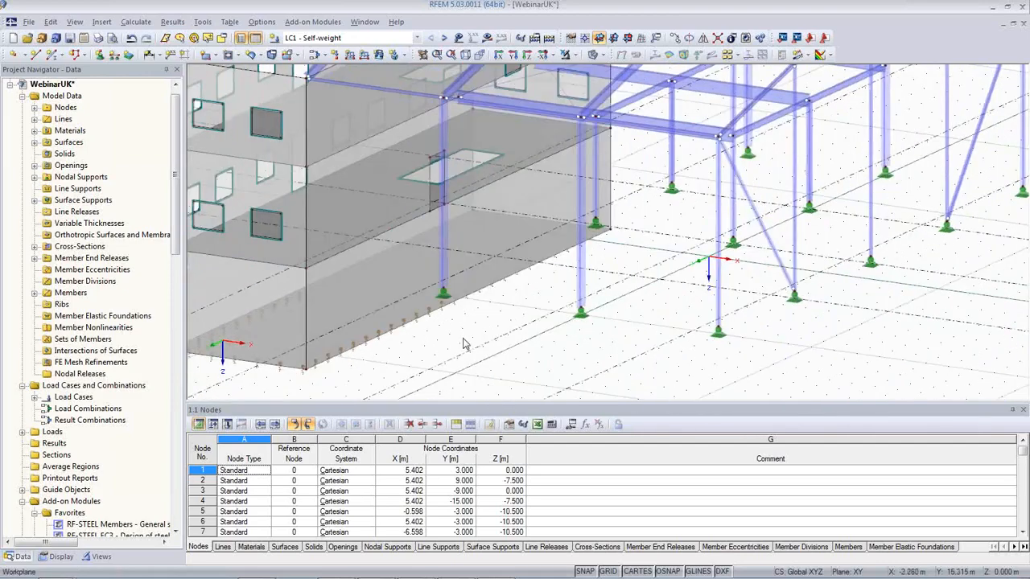
Step: Review the materials table and compare the HEA 120, HEA 140 and IPE 360 comments in the cross-sections table
click(256, 548)
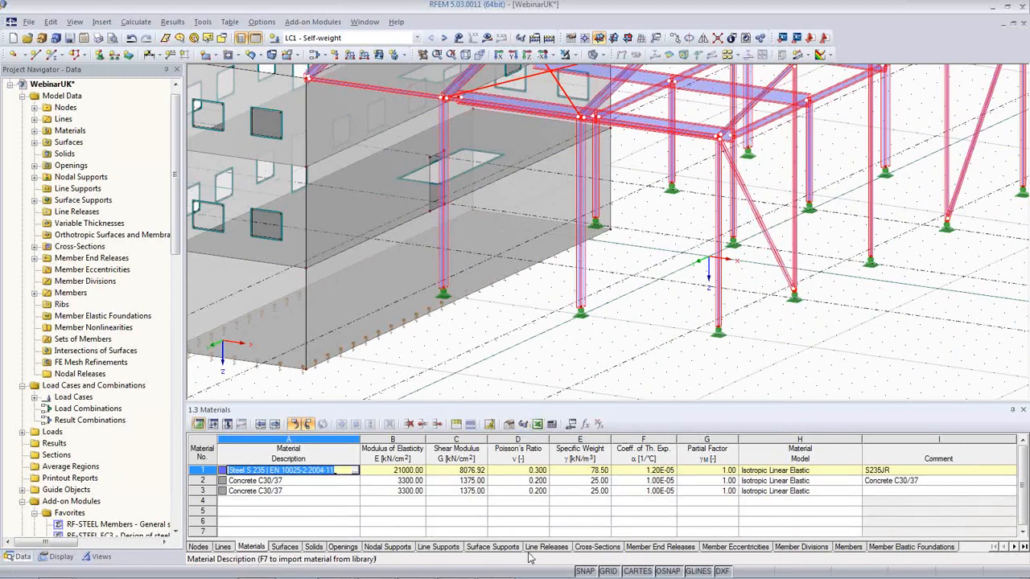
click(598, 548)
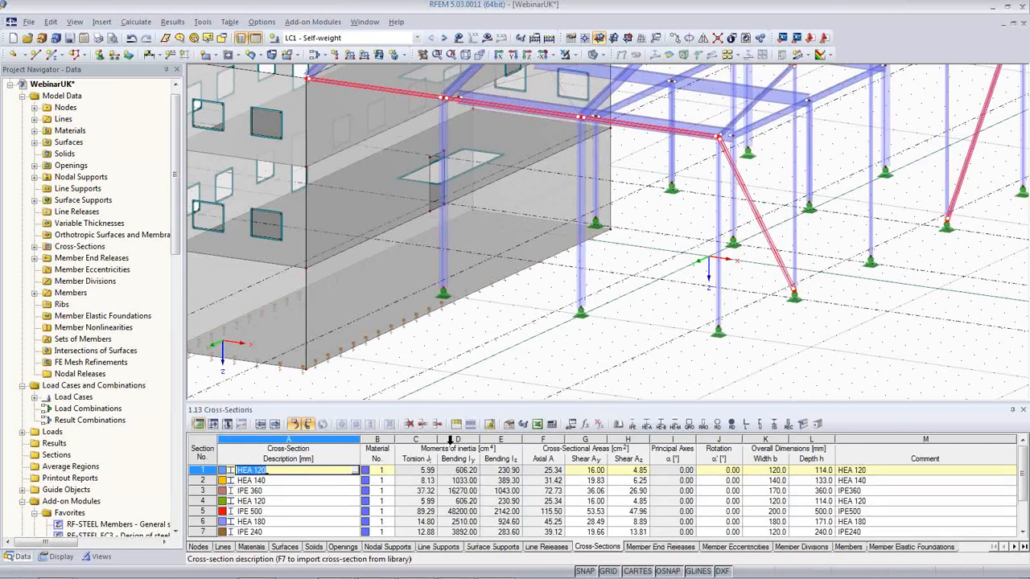
click(882, 471)
click(881, 480)
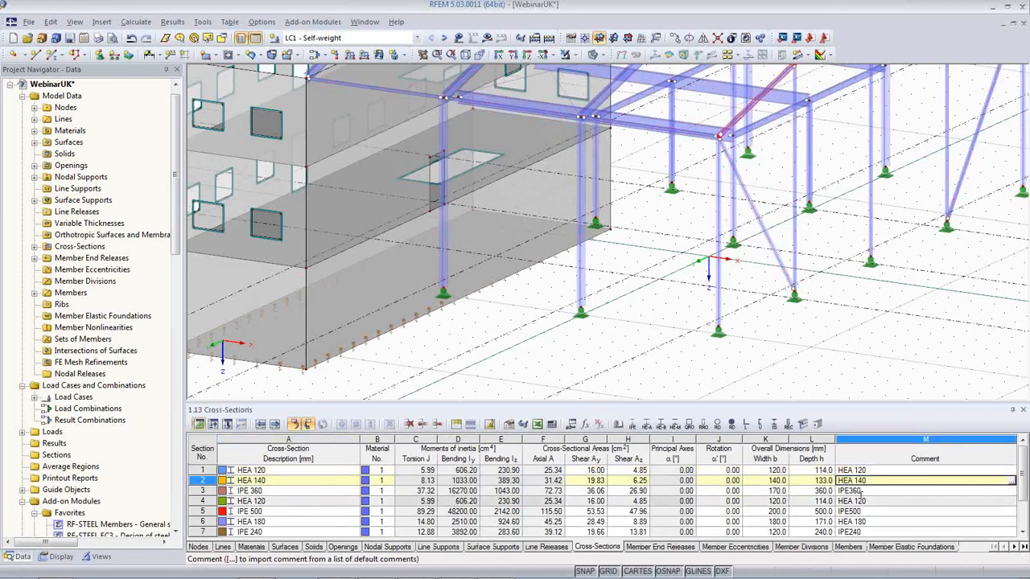
key(Down)
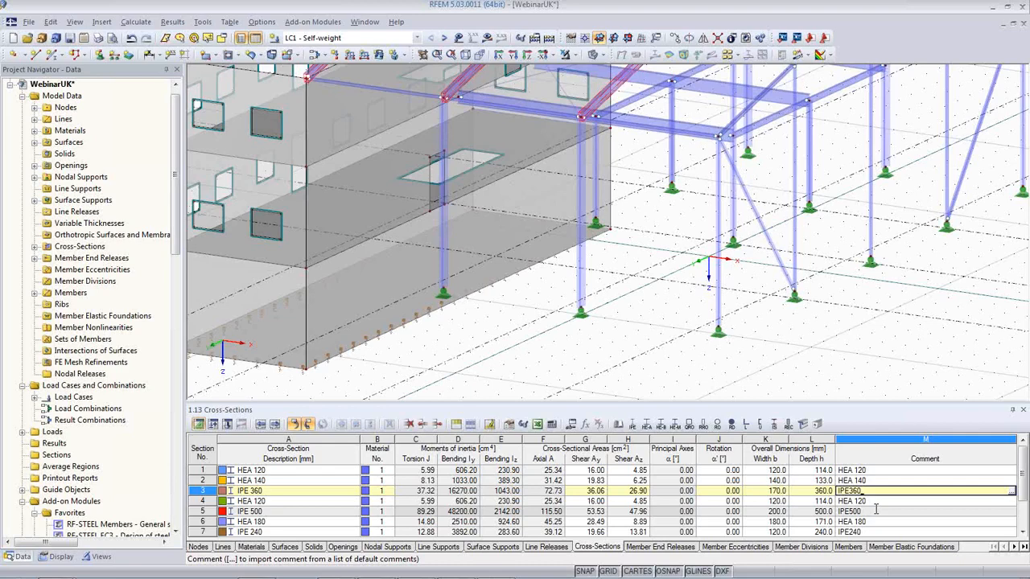
Step: Inspect the material conversion table in the import's detail settings and close it without changes
click(28, 21)
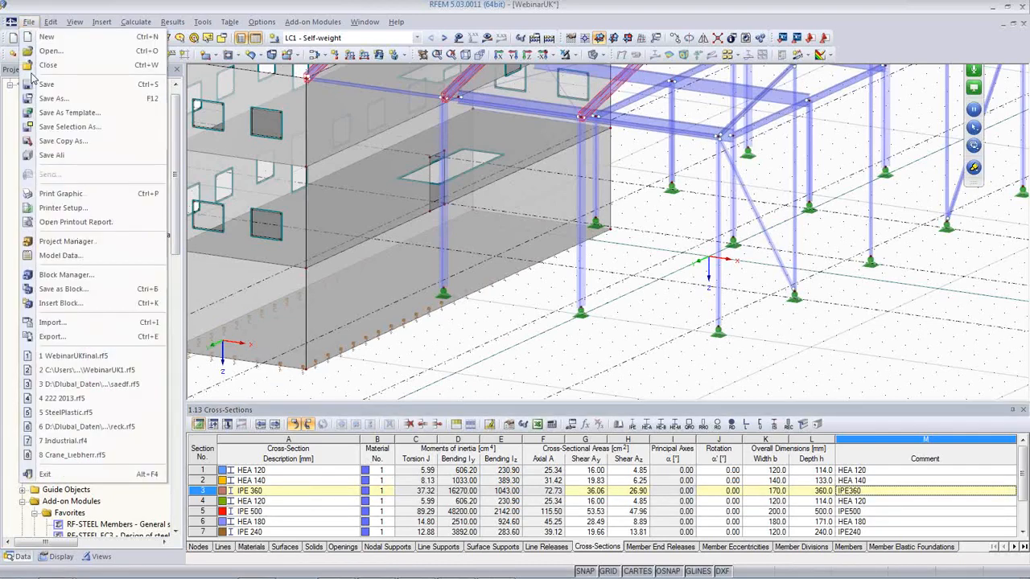
click(52, 322)
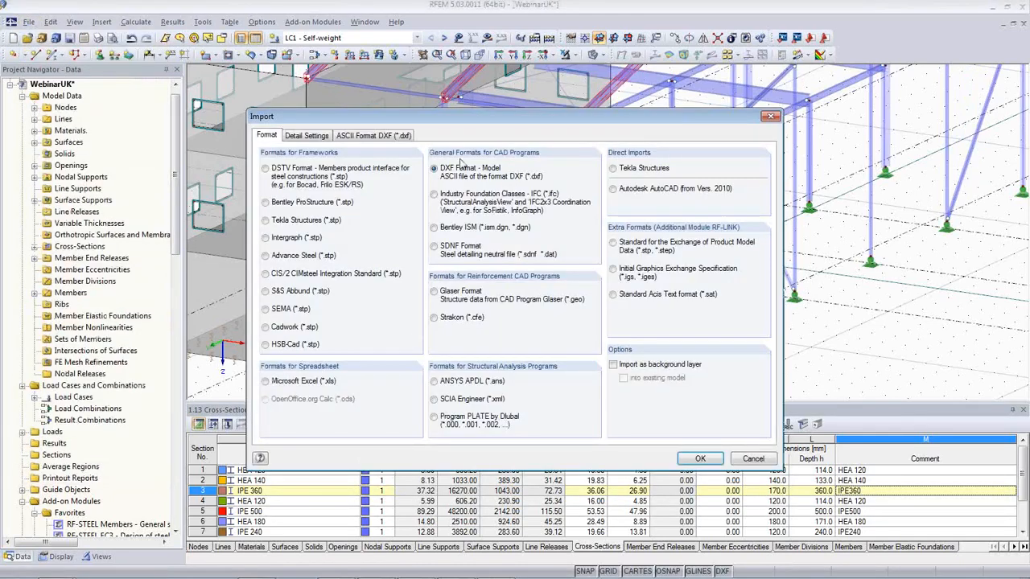
click(390, 137)
click(322, 137)
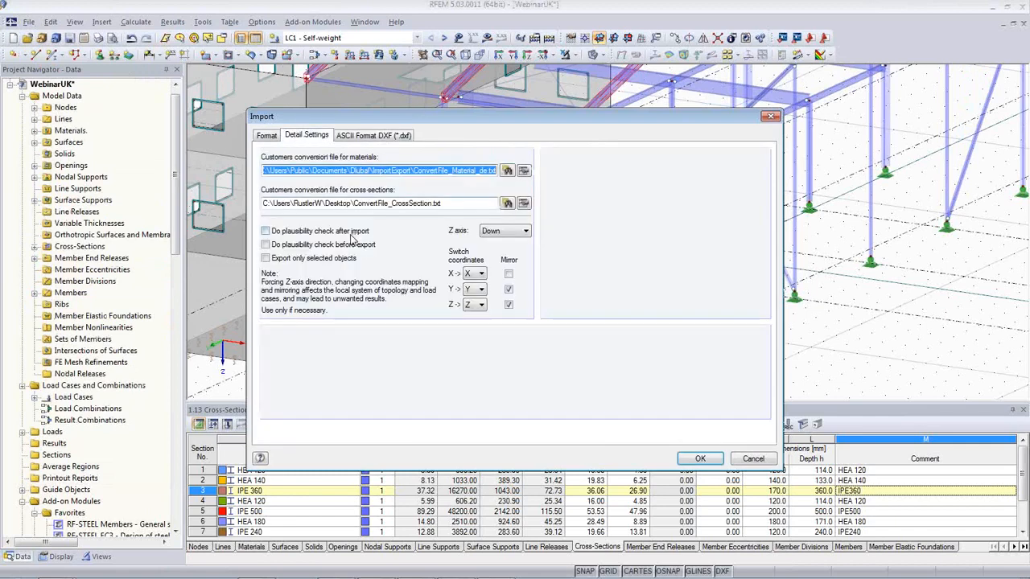
click(524, 174)
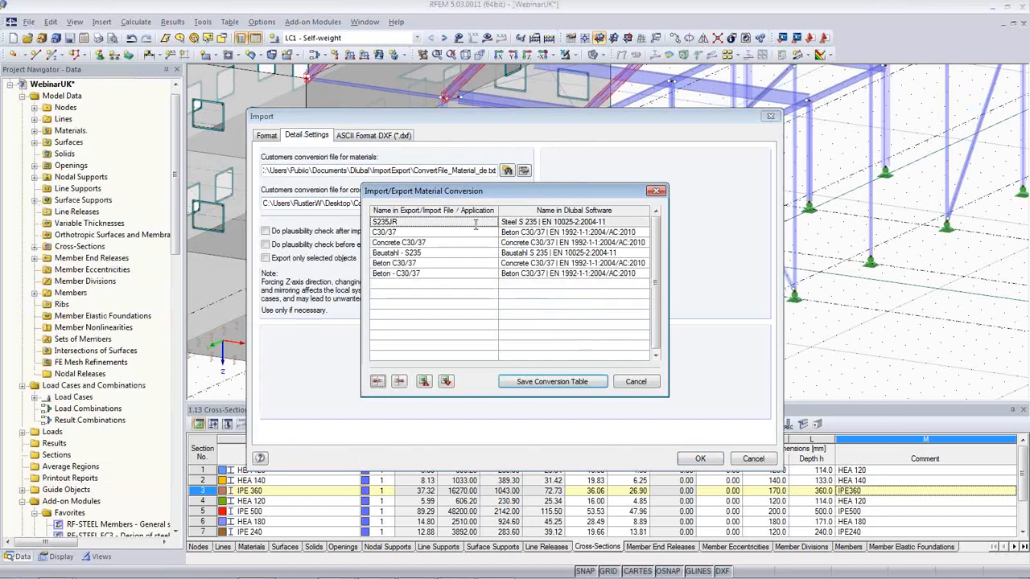
click(630, 382)
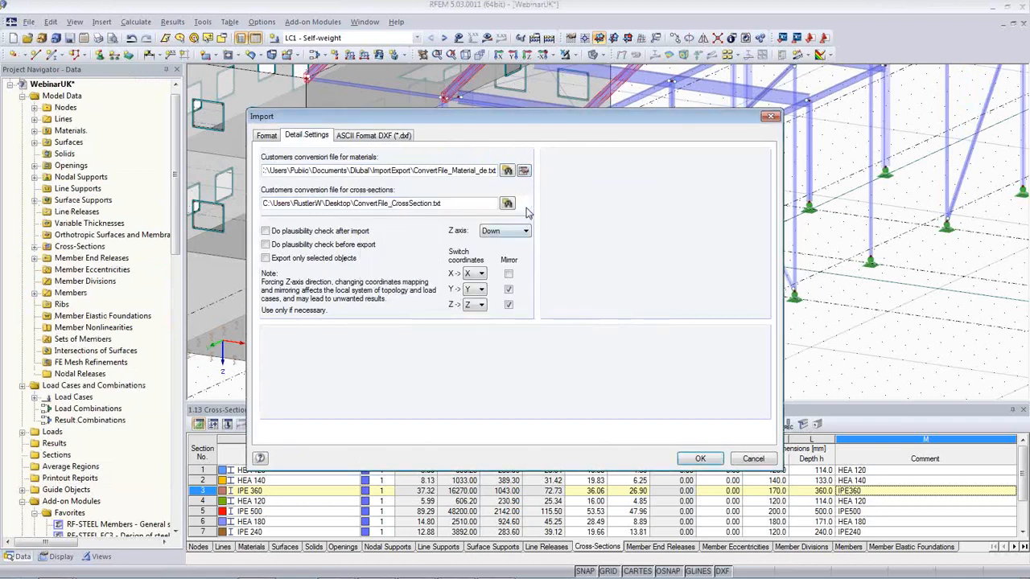
Step: Inspect the cross-section conversion table, cancel the import settings and return to the whole model
click(524, 203)
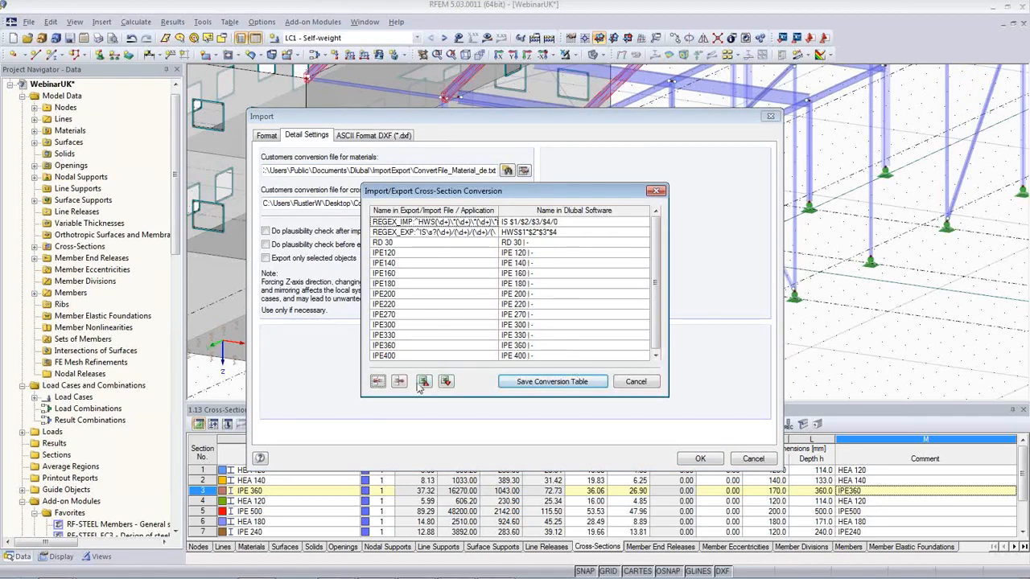
click(635, 382)
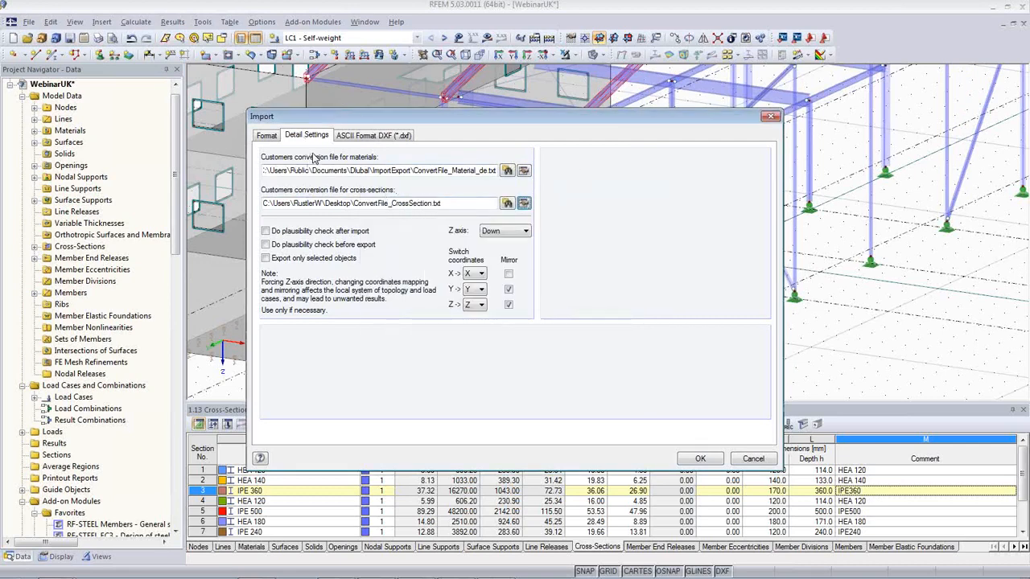
click(756, 460)
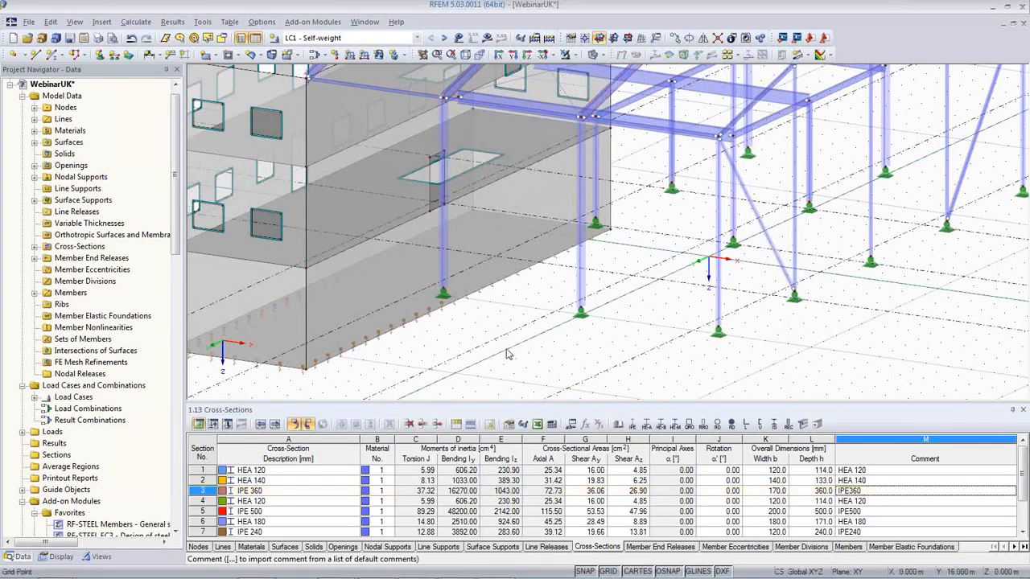
scroll(499, 369, down, 1)
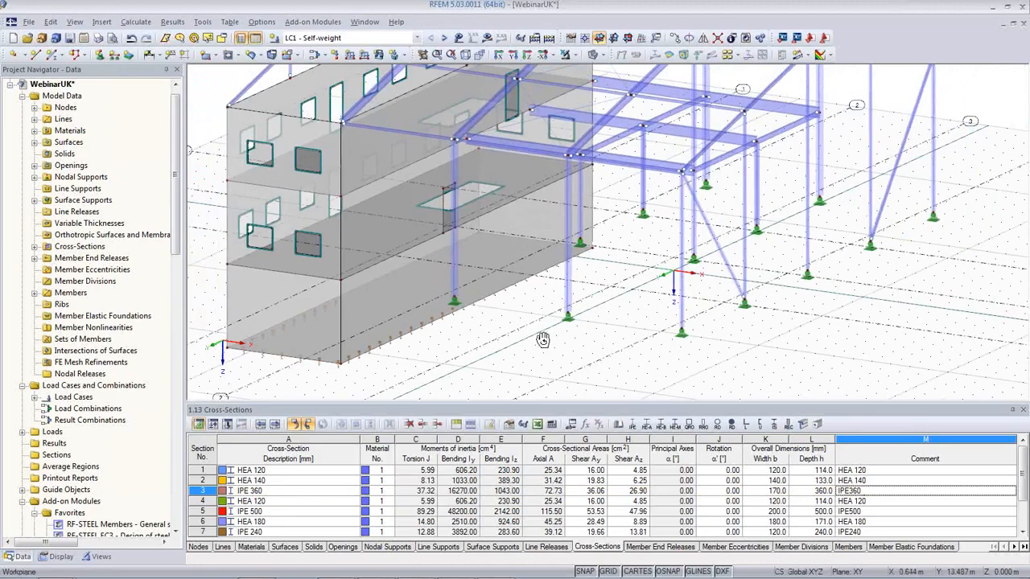
ctrl+middle_drag(543, 340, 505, 389)
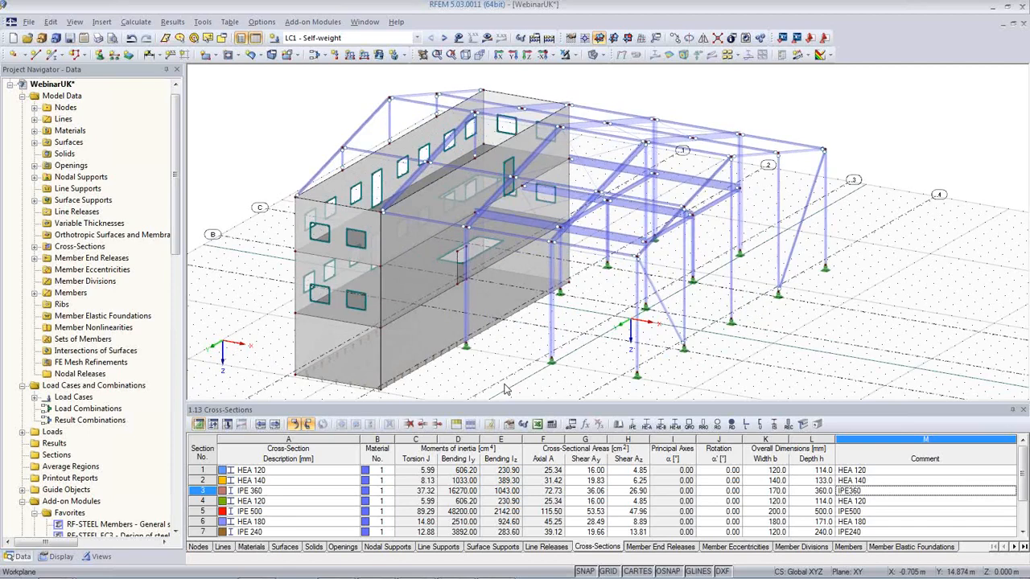
Step: Change the member type of all RD 30 roof bracing members from the cross-sections table to Tension
mouse_move(486, 367)
ctrl+middle_down()
mouse_move(479, 361)
mouse_move(490, 356)
ctrl+middle_up()
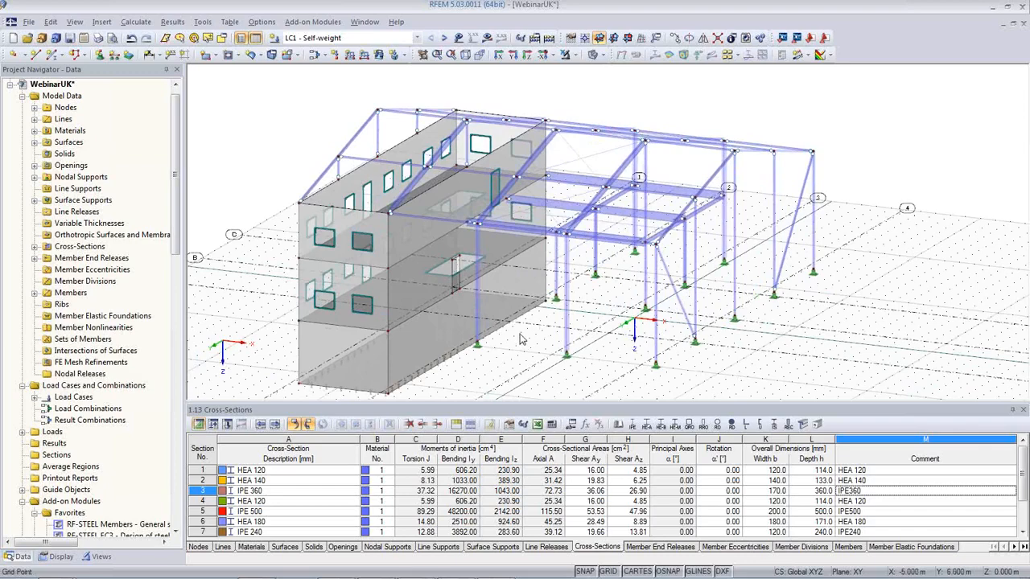
ctrl+middle_drag(521, 340, 629, 275)
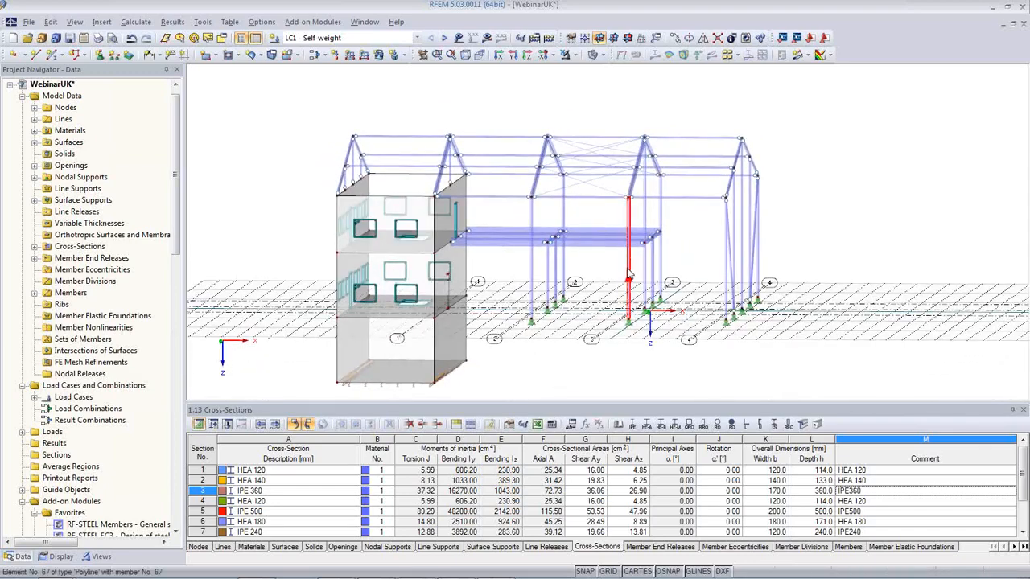
click(314, 510)
scroll(322, 529, down, 1)
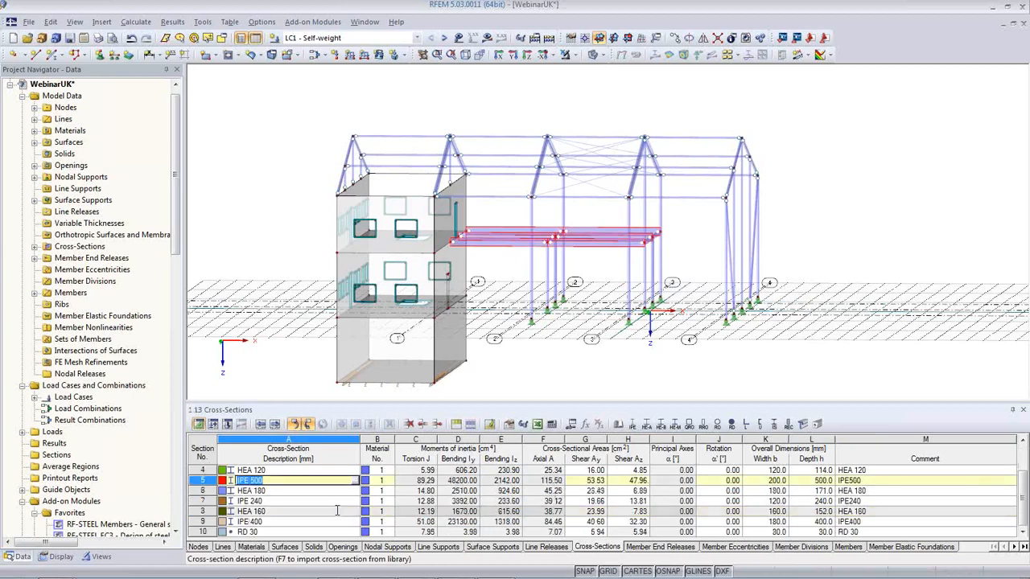
click(322, 530)
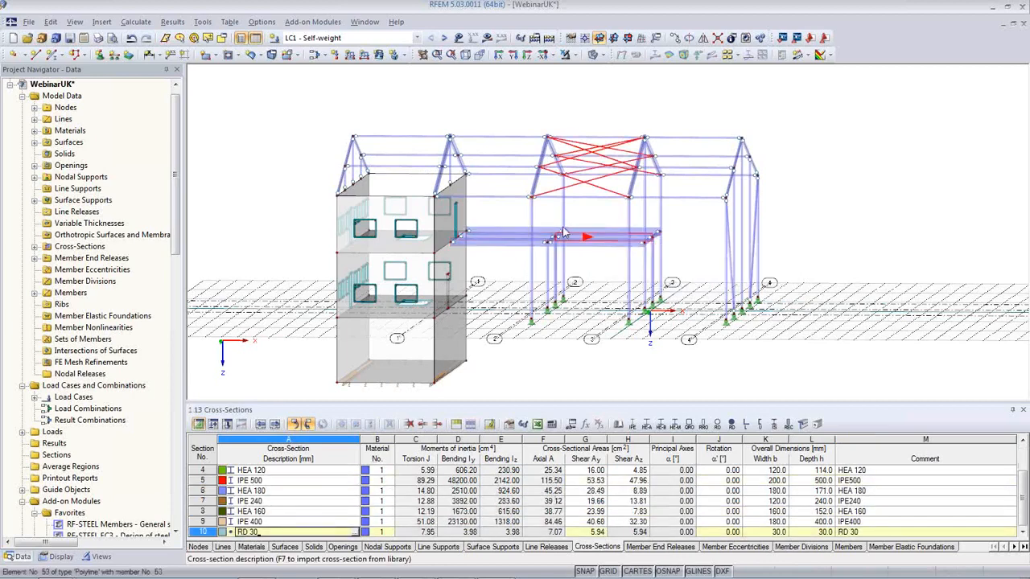
double_click(574, 199)
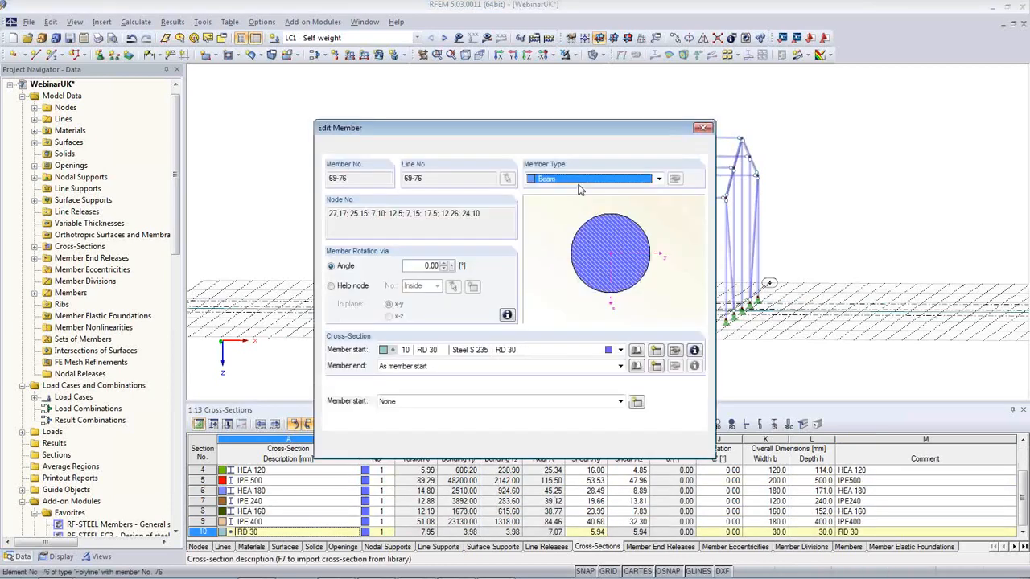
click(610, 182)
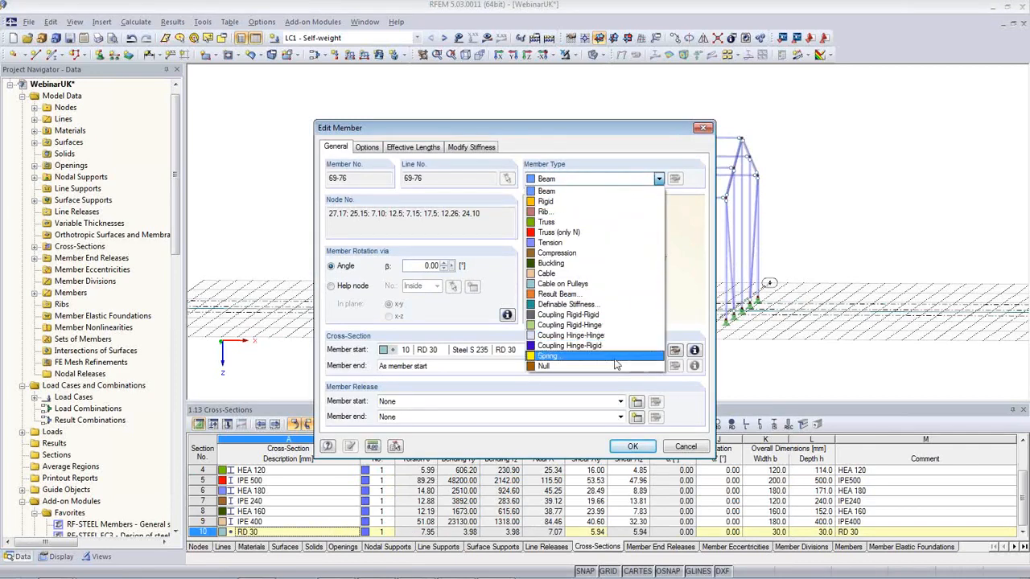
click(582, 243)
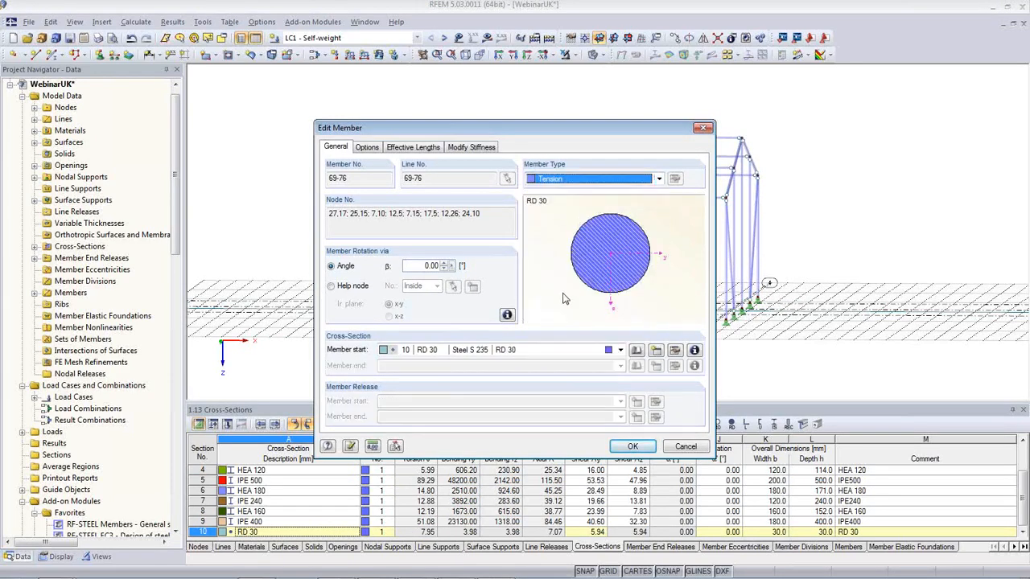
click(633, 448)
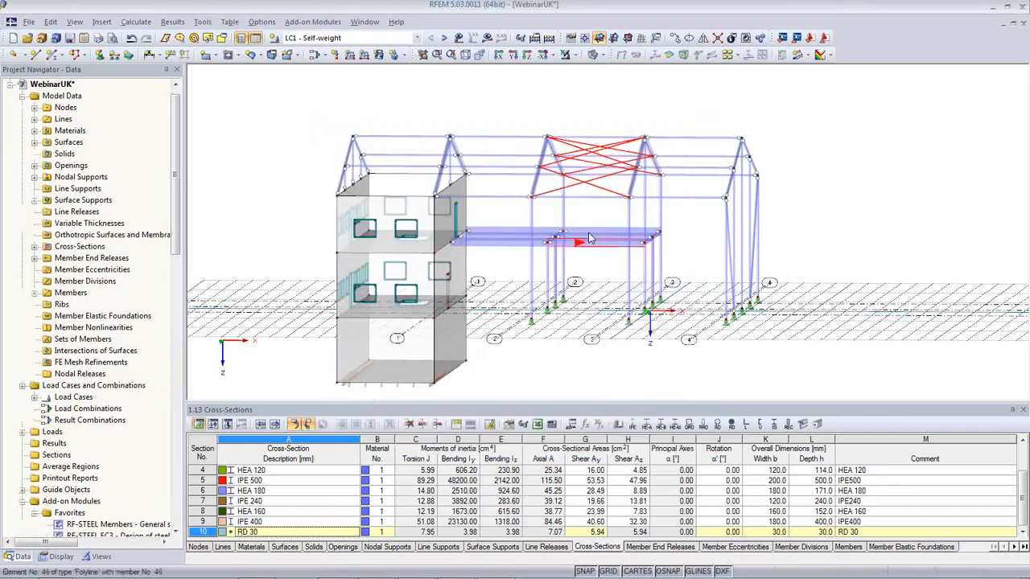
Step: Add line releases to the lower floor slab along lines 87-94, releasing rotation about x, y and z
ctrl+middle_drag(563, 291, 589, 274)
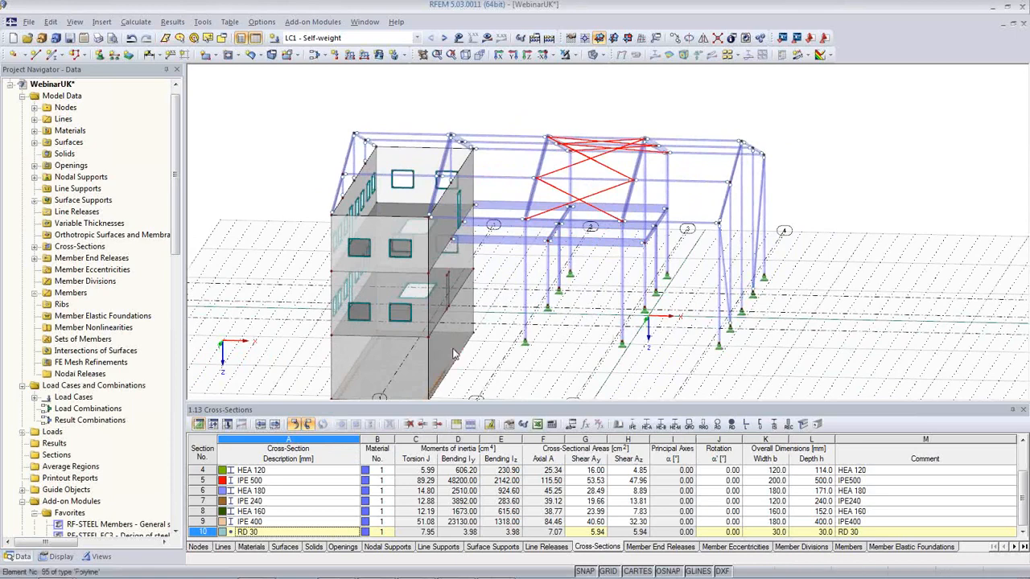
click(360, 320)
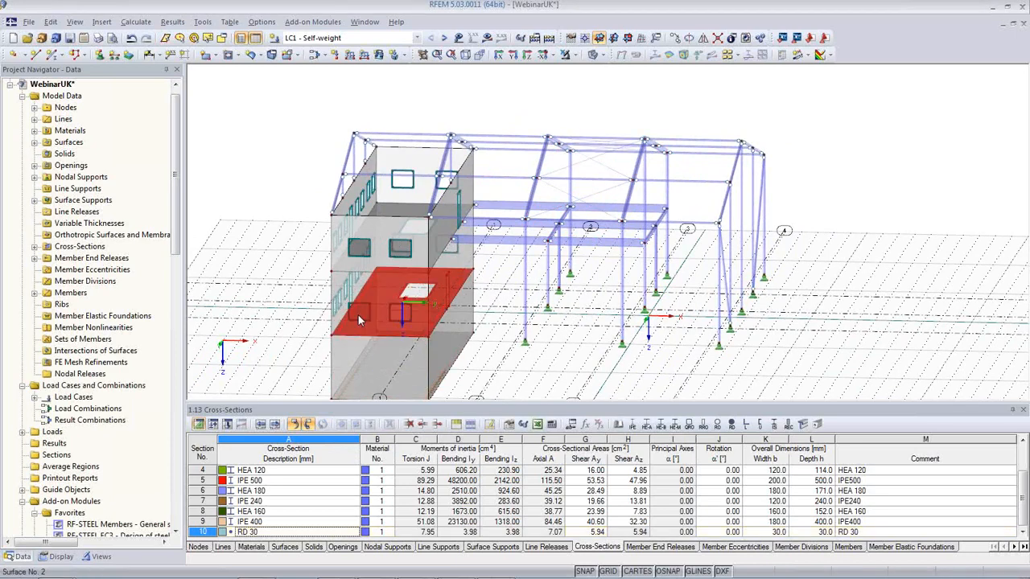
double_click(360, 320)
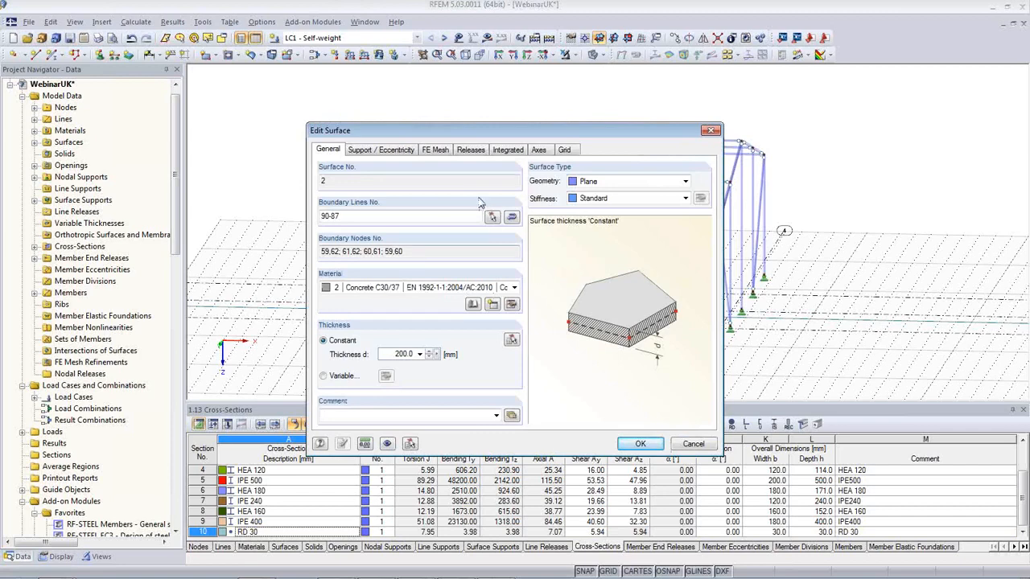
click(471, 150)
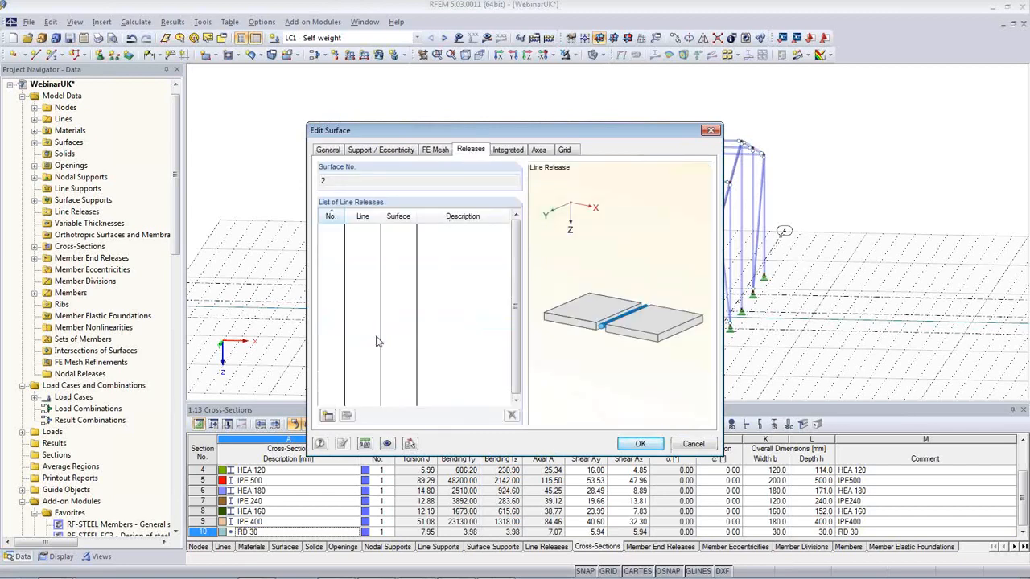
click(327, 415)
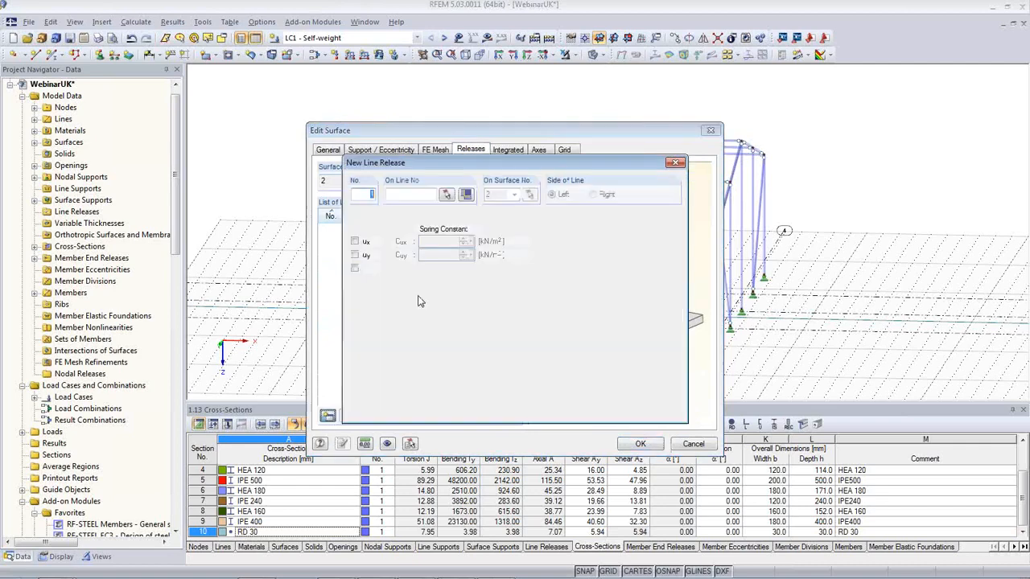
click(466, 194)
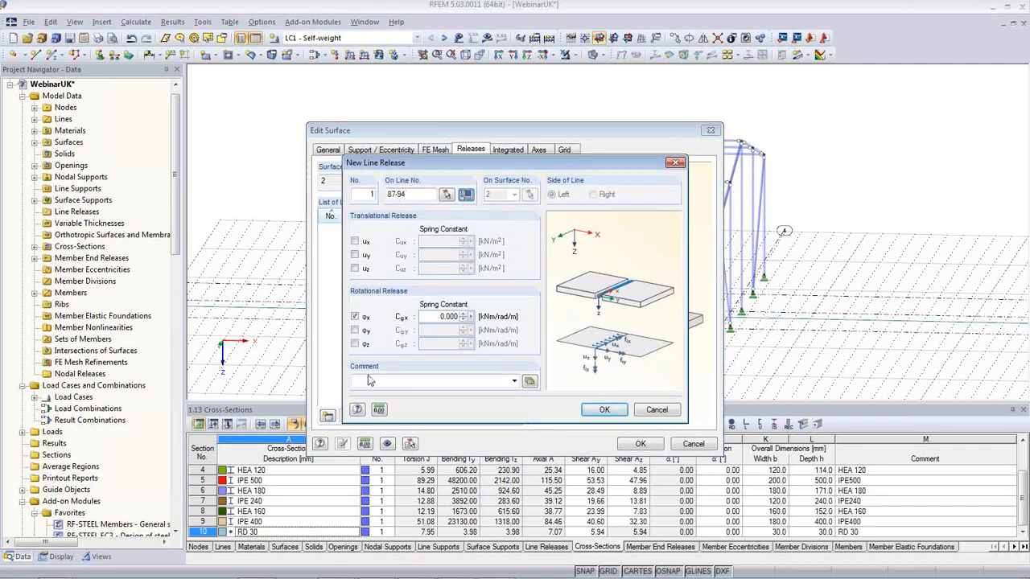
click(355, 331)
click(355, 344)
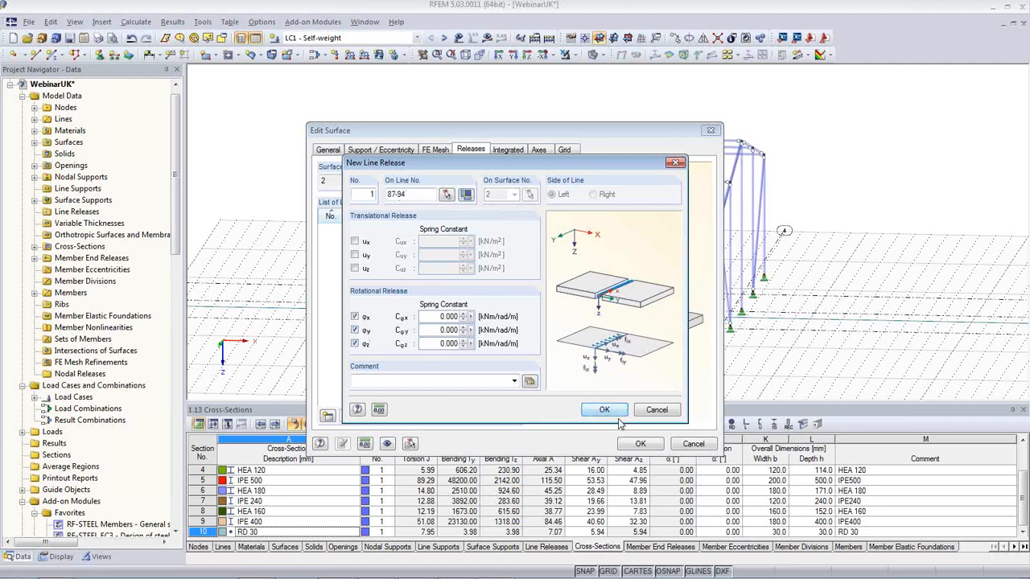
click(605, 410)
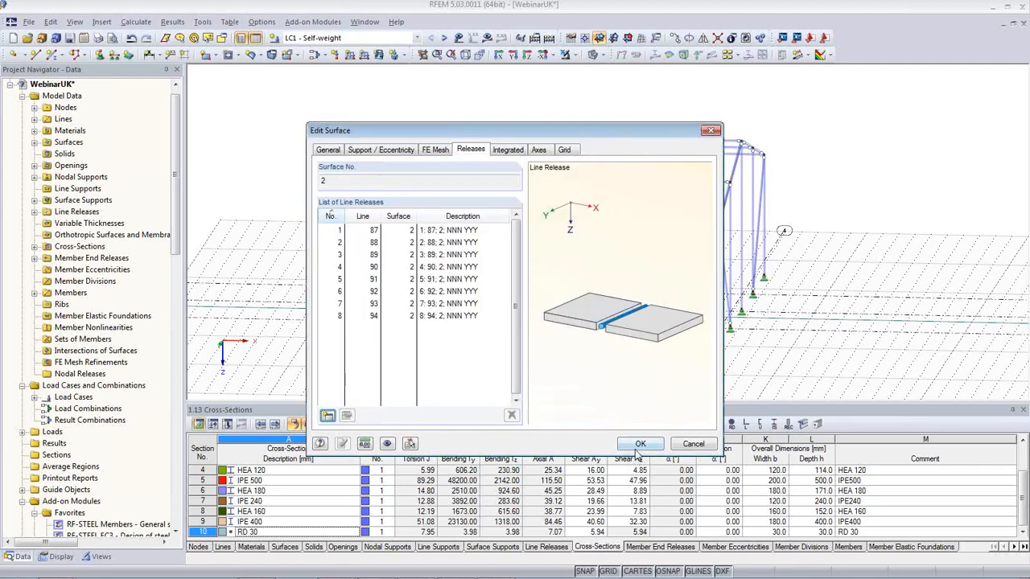
click(554, 426)
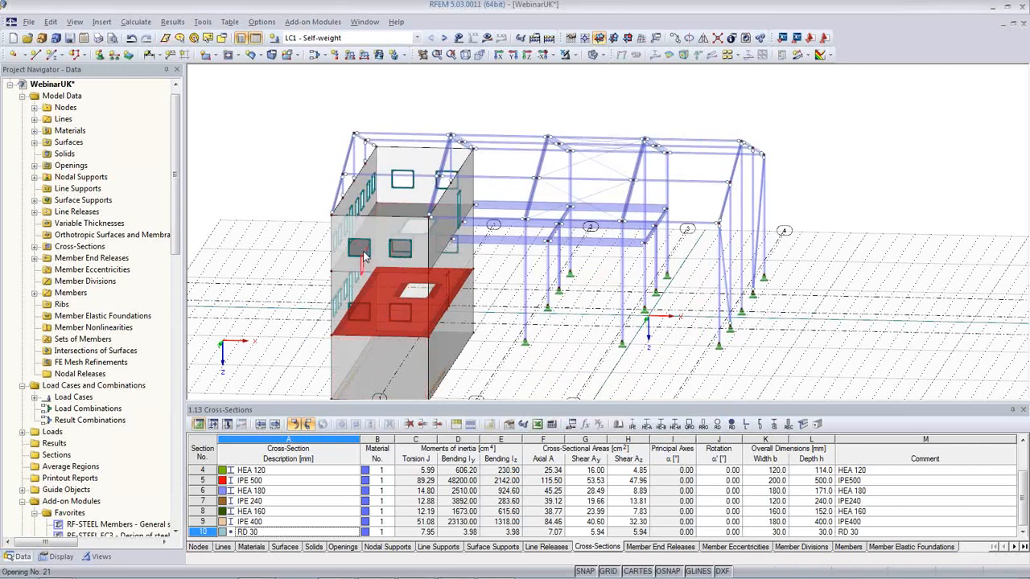
Step: Add line releases to the upper floor slab along lines 79-86, releasing rotation about x, y and z
double_click(364, 254)
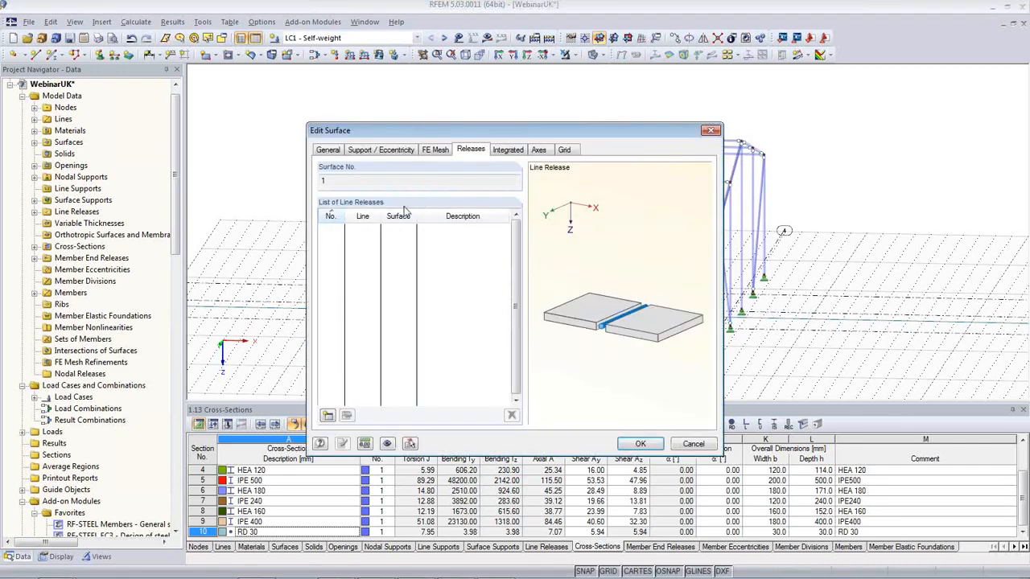
click(327, 415)
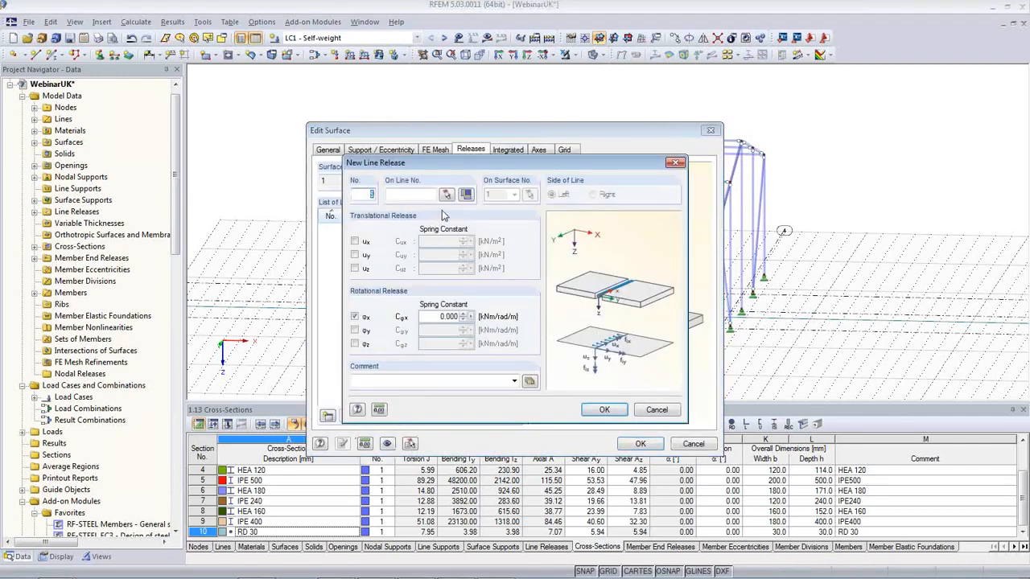
click(355, 330)
click(355, 344)
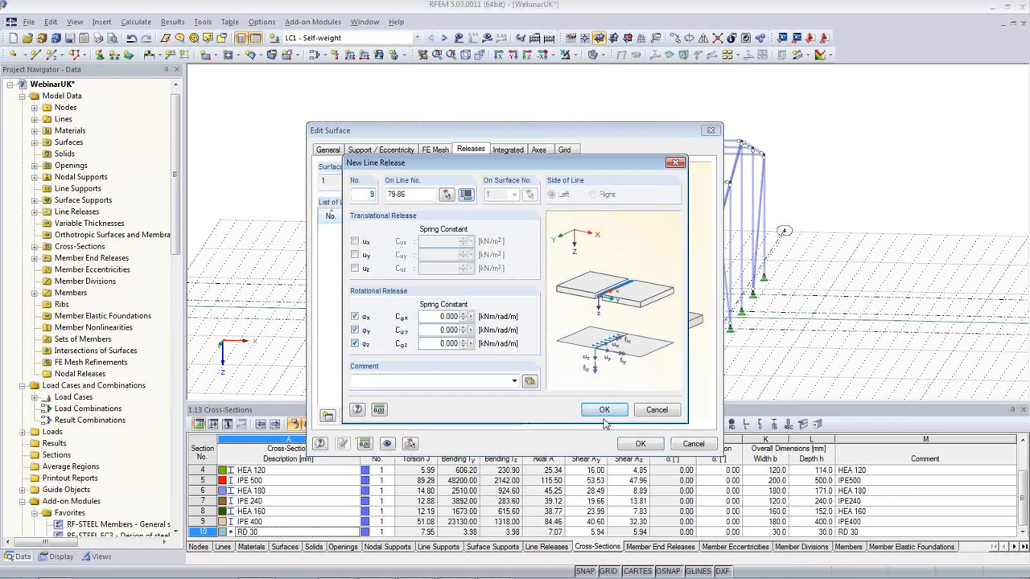
click(604, 410)
click(641, 443)
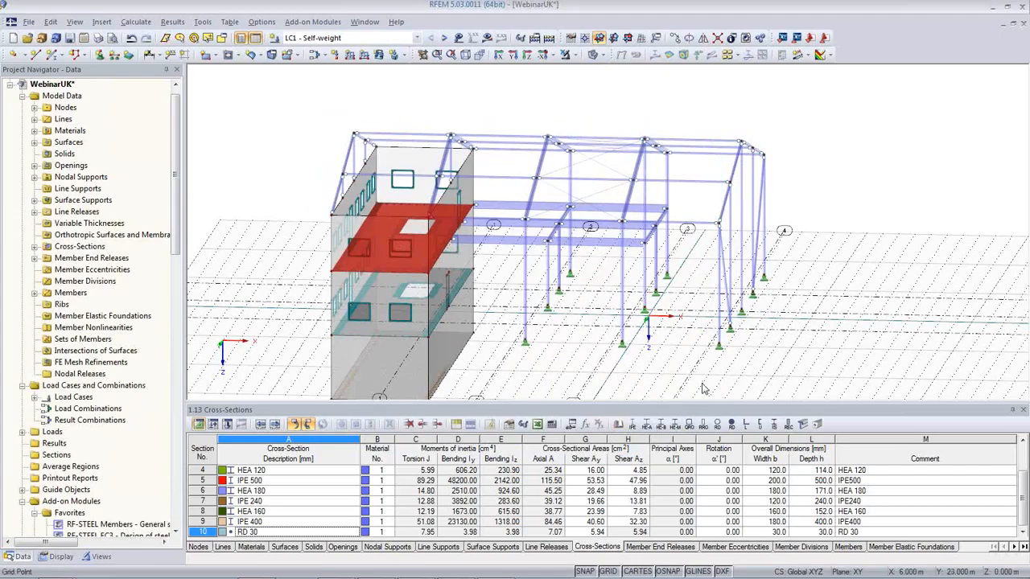
Step: Assign the existing local member release to the member end of the two HEA 180 columns, members 50 and 51
ctrl+middle_drag(695, 379, 568, 385)
scroll(569, 385, up, 5)
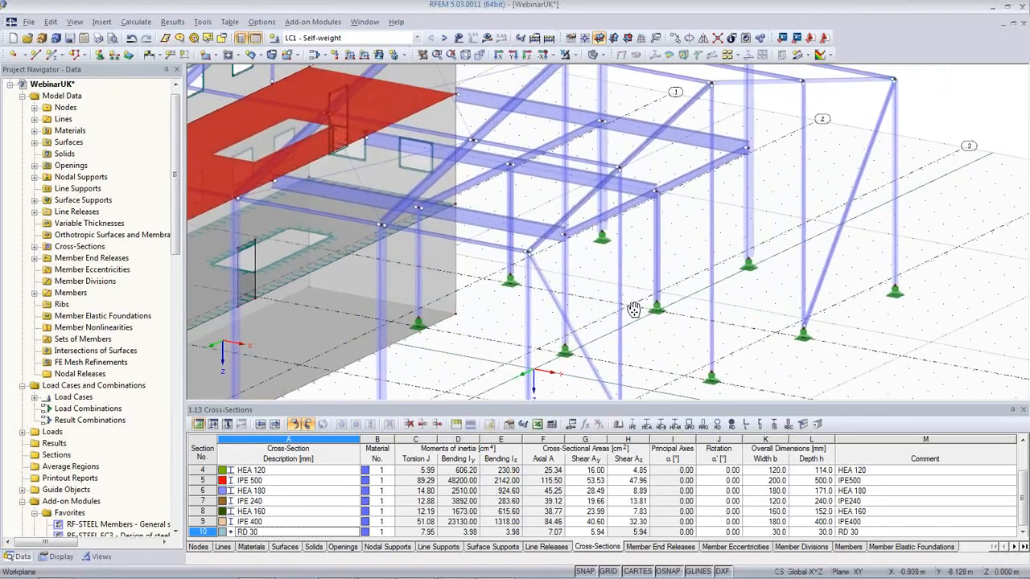
scroll(661, 254, up, 5)
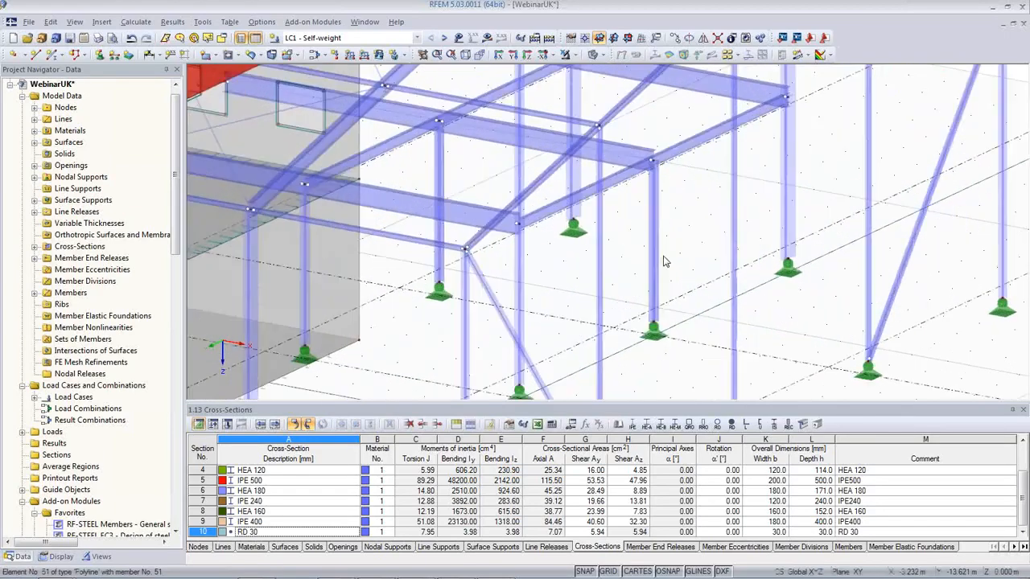
scroll(633, 131, down, 5)
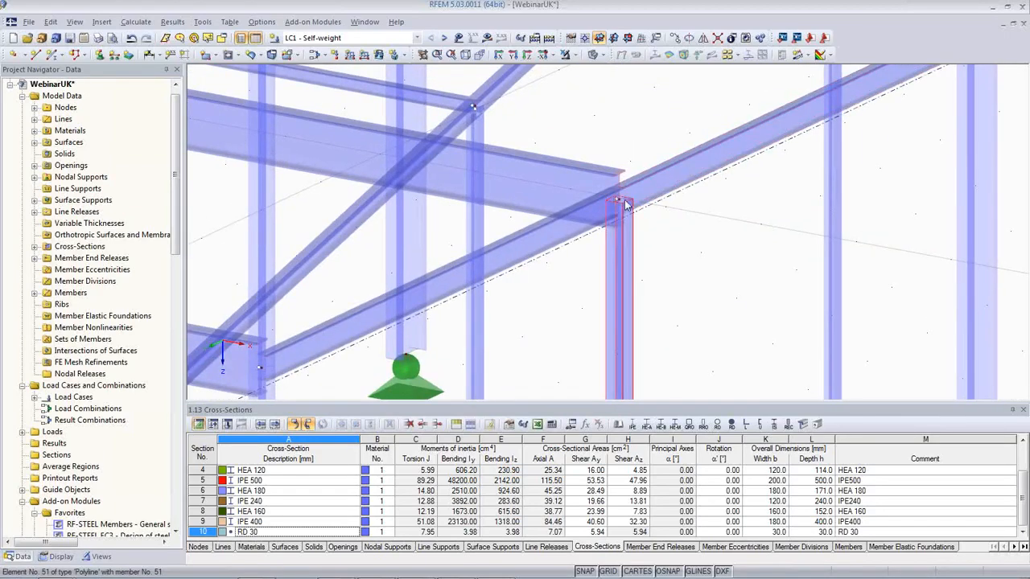
scroll(618, 249, down, 5)
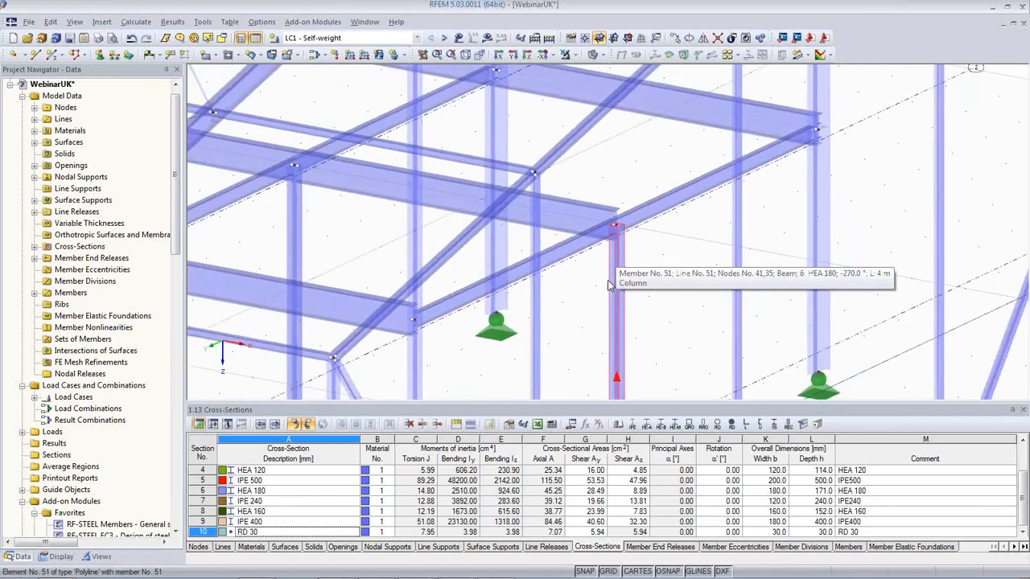
scroll(609, 281, down, 2)
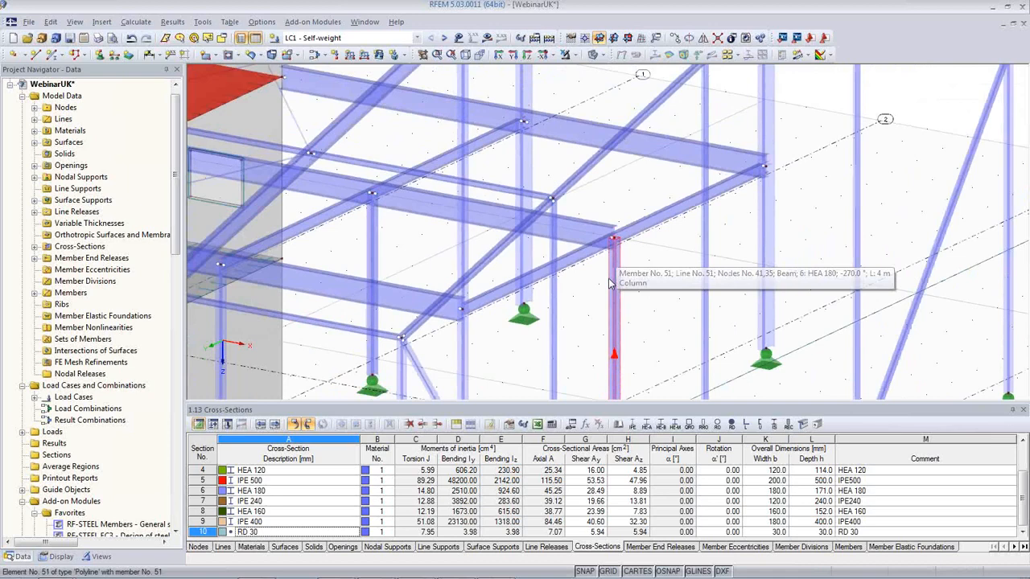
click(610, 281)
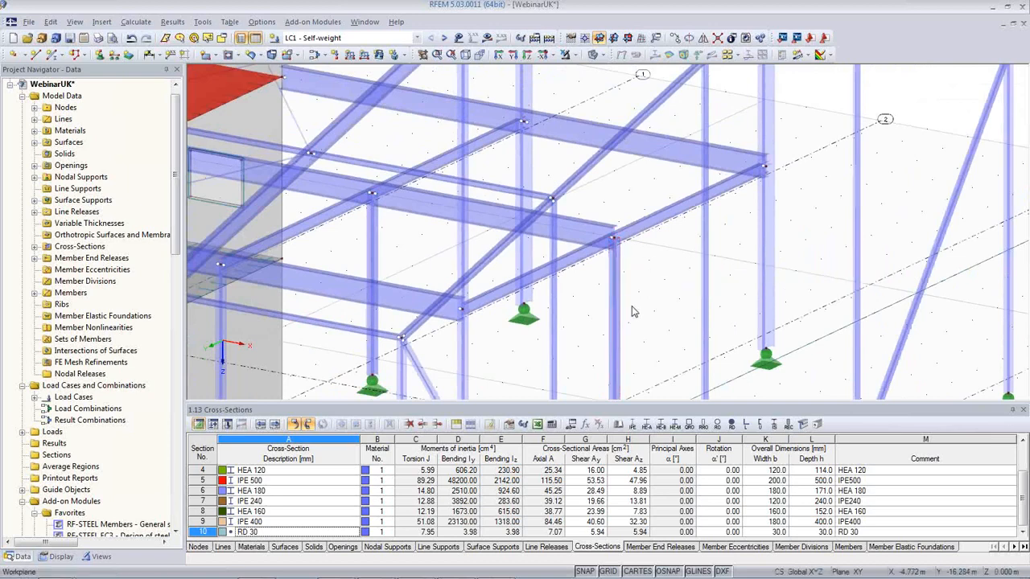
ctrl+double_click(384, 254)
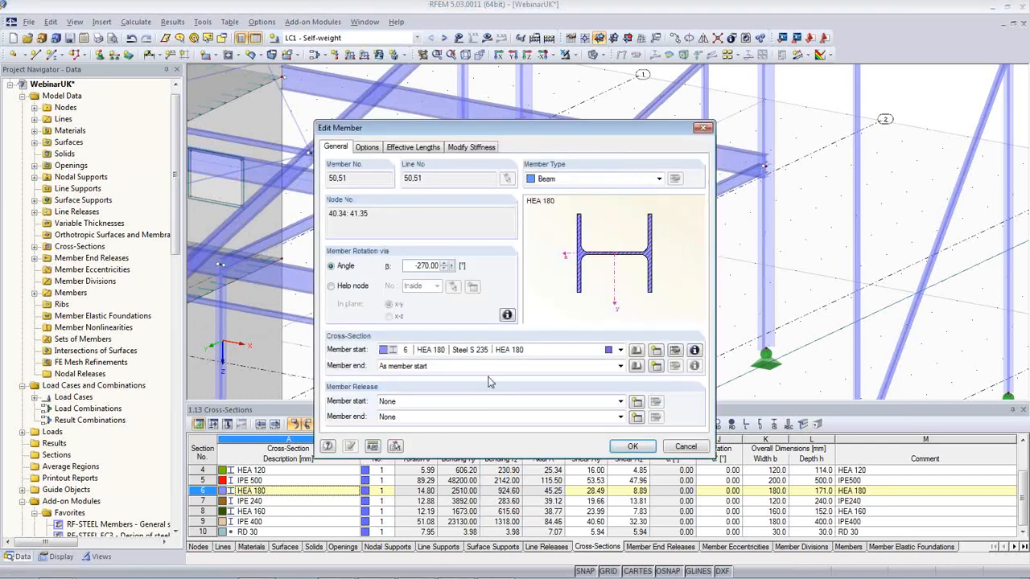
click(499, 420)
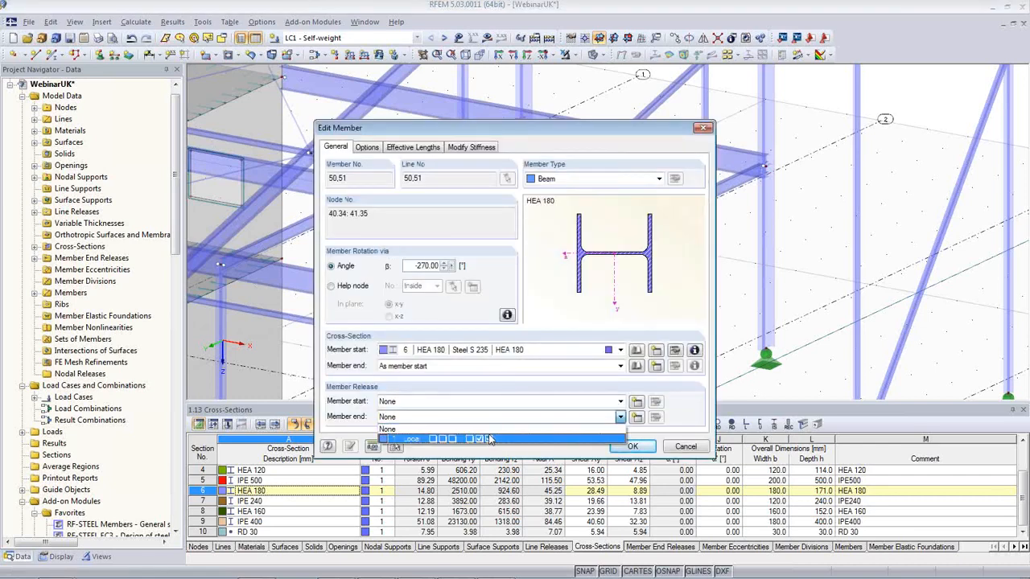
click(498, 442)
click(632, 447)
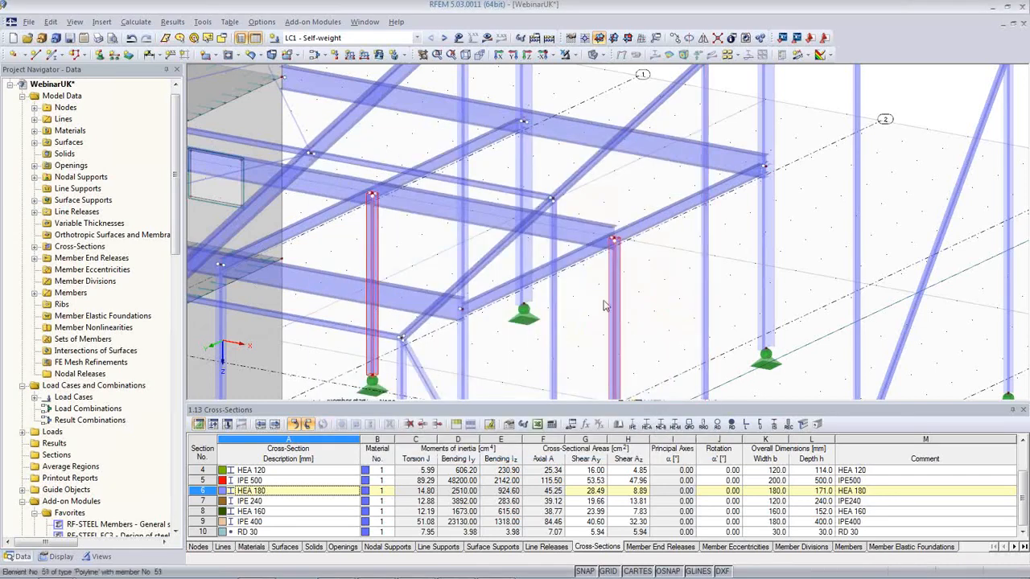
Step: Assign the existing local member release to the member start of the IPE 240 beam, member 54
scroll(586, 323, down, 5)
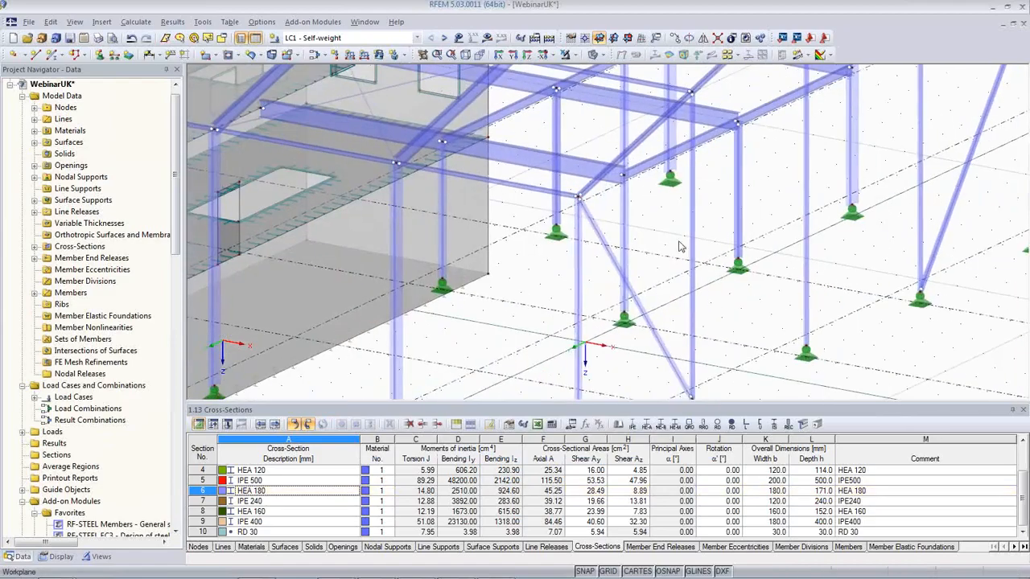
click(623, 320)
ctrl+middle_drag(622, 321, 606, 300)
click(494, 265)
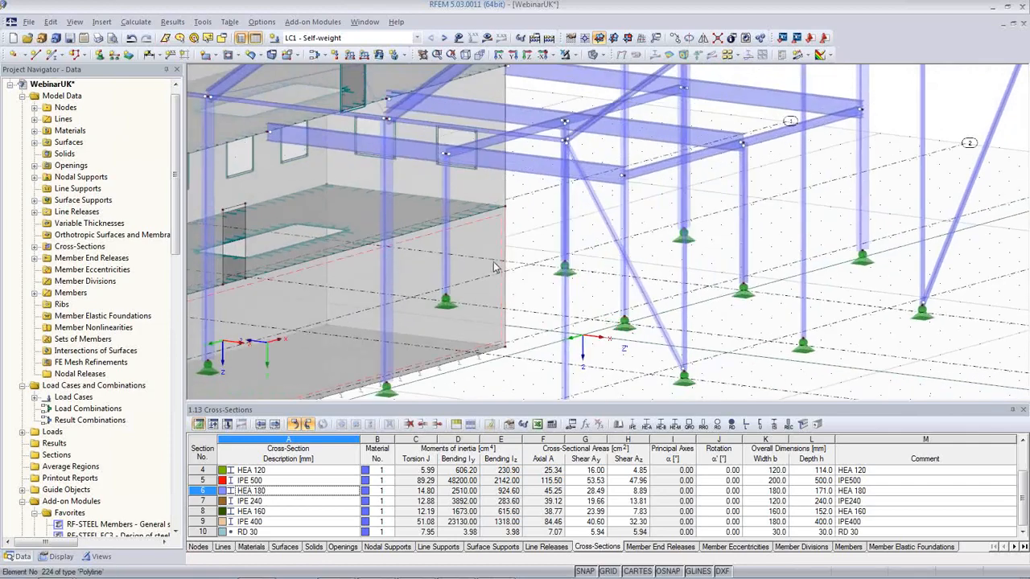
middle_drag(545, 251, 537, 333)
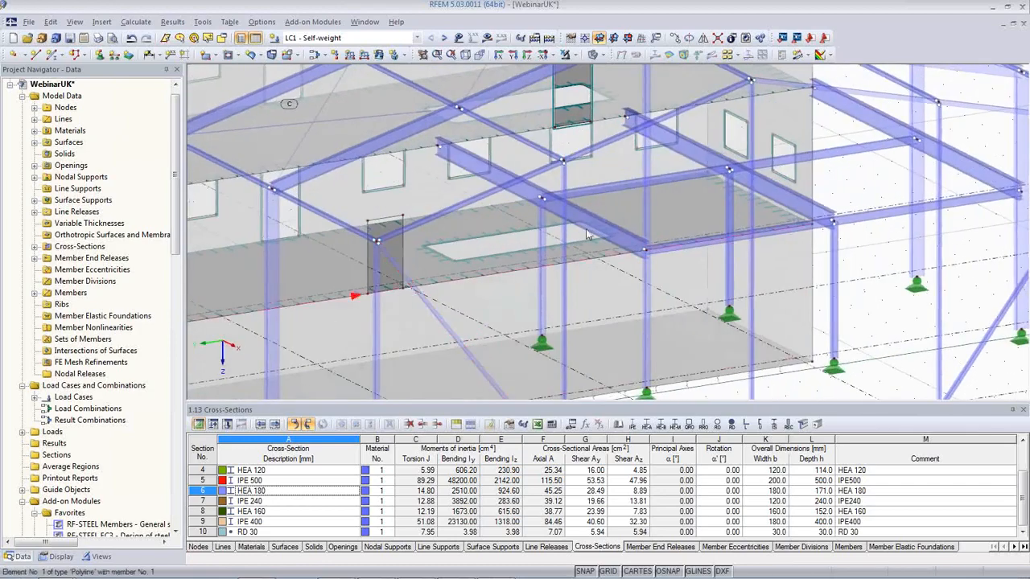
click(603, 192)
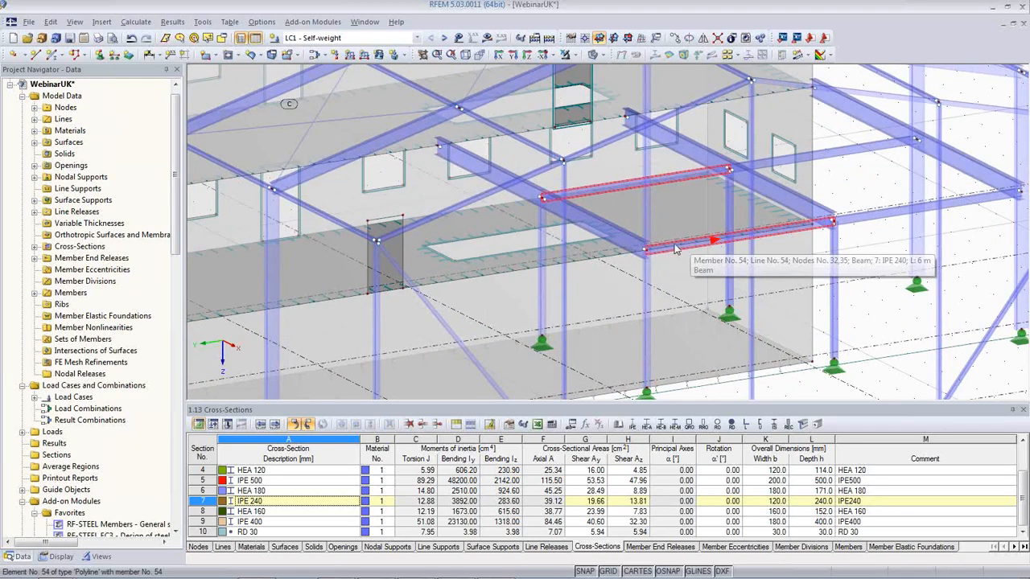
double_click(675, 250)
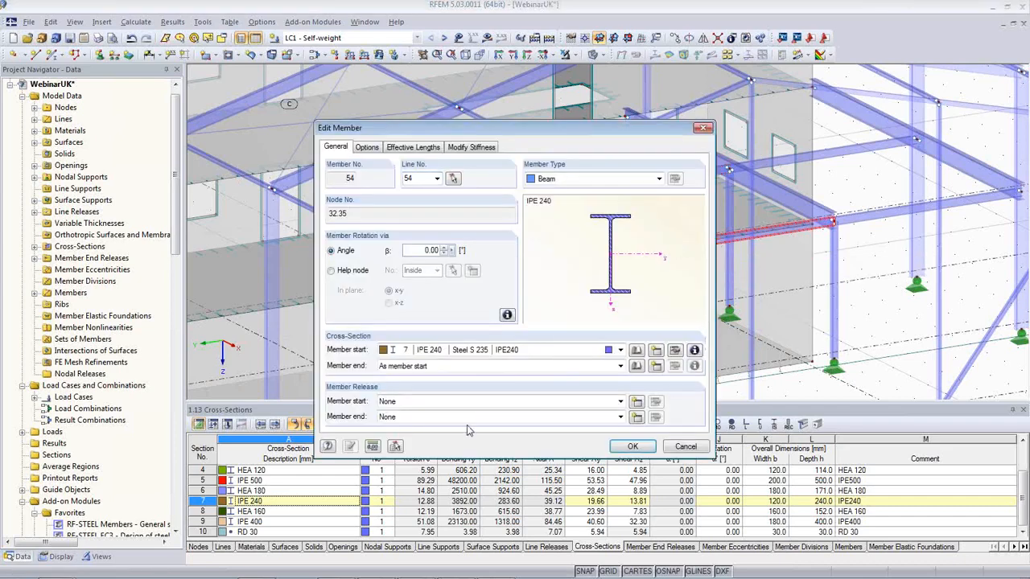
click(451, 406)
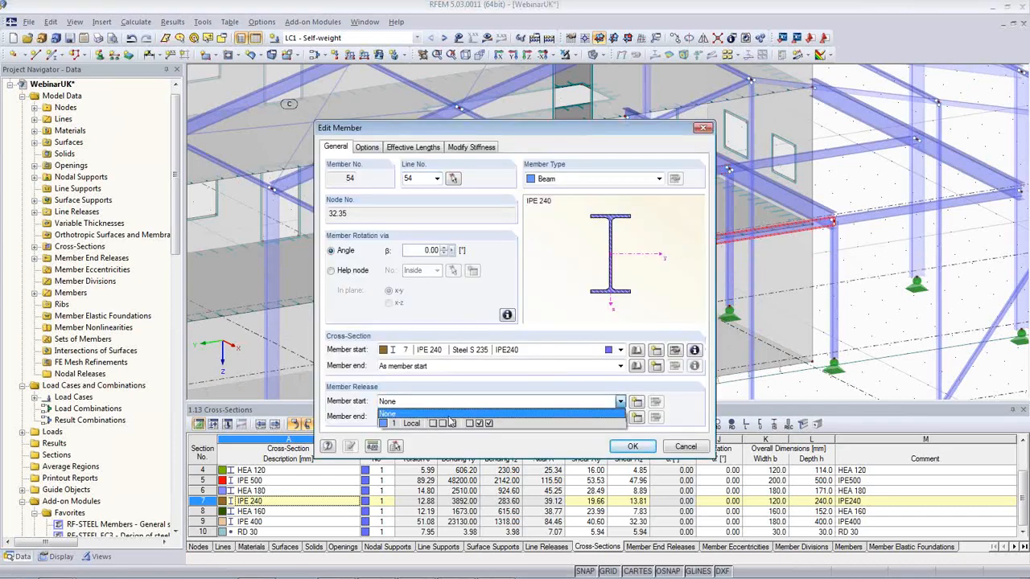
click(452, 422)
click(624, 441)
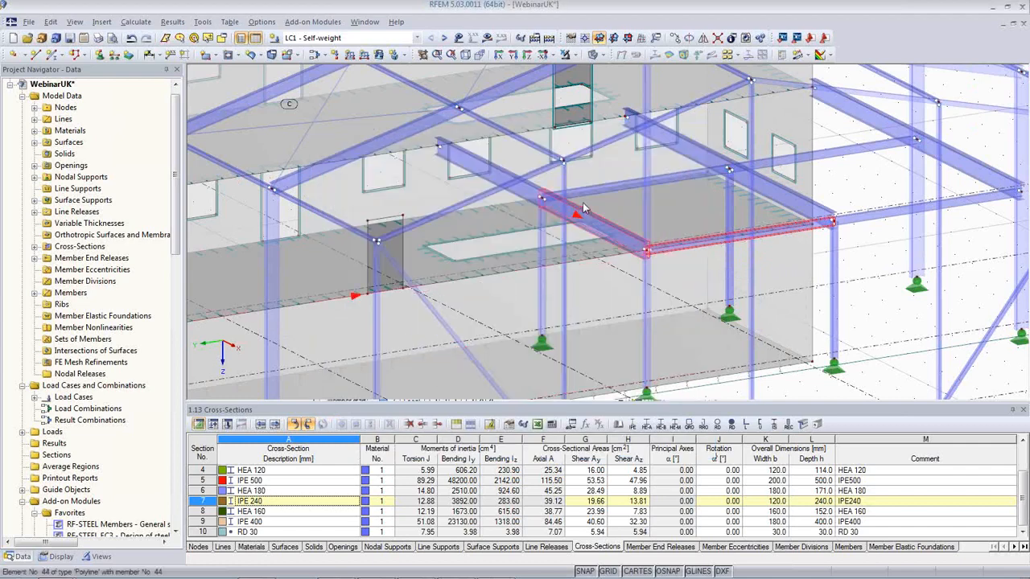
Step: Set the existing local release at the member start of the parallel IPE 240 beam, member 52
double_click(605, 190)
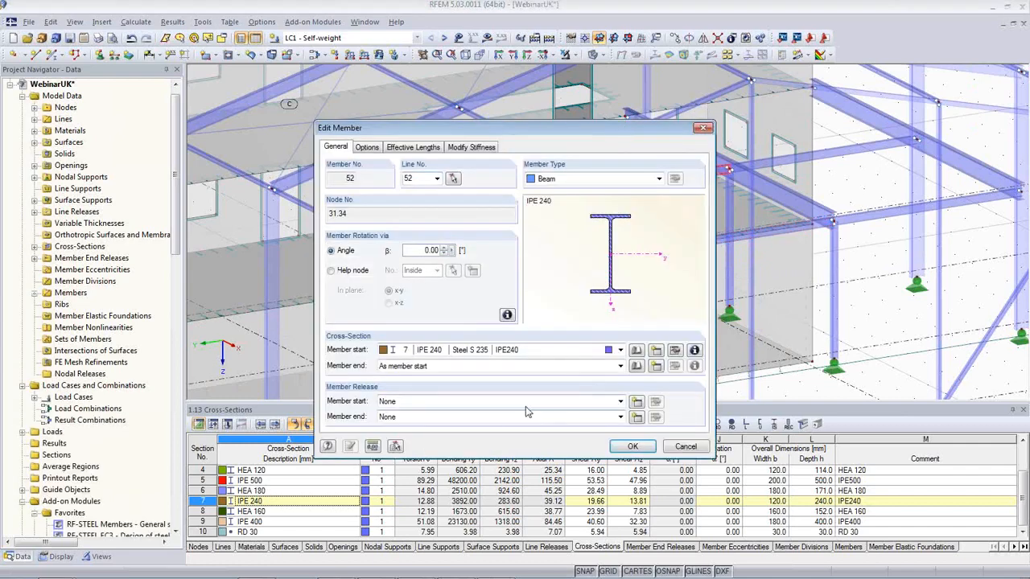
click(527, 409)
click(519, 423)
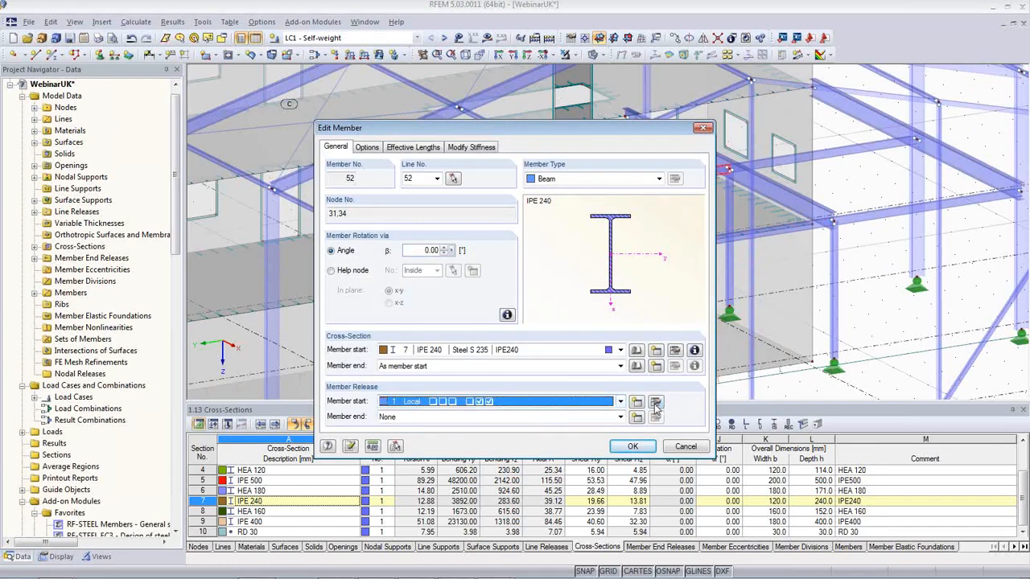
Step: Try the partial activity nonlinearity for the φz rotation of the member end release, then reset it to None
click(656, 403)
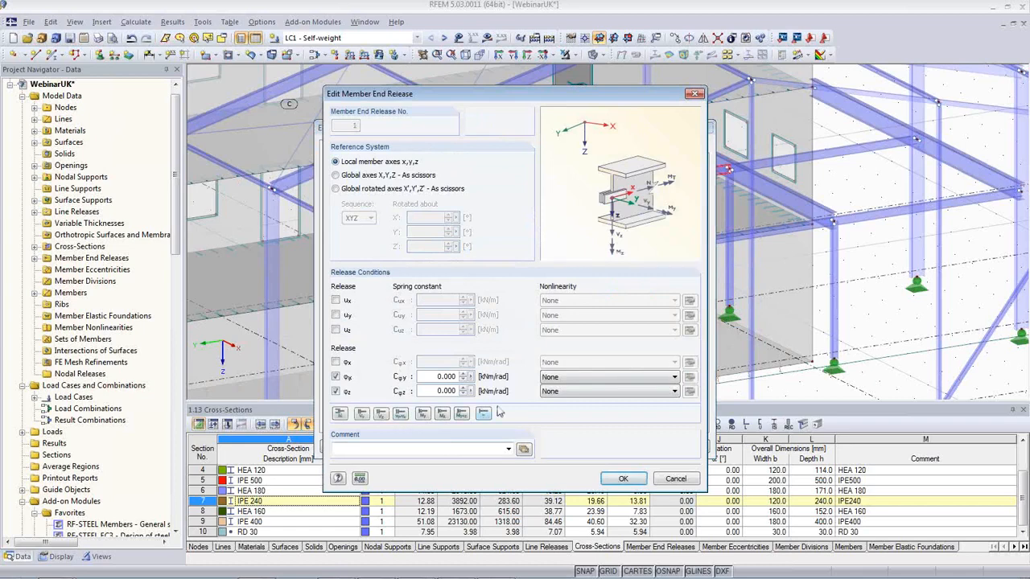
click(651, 391)
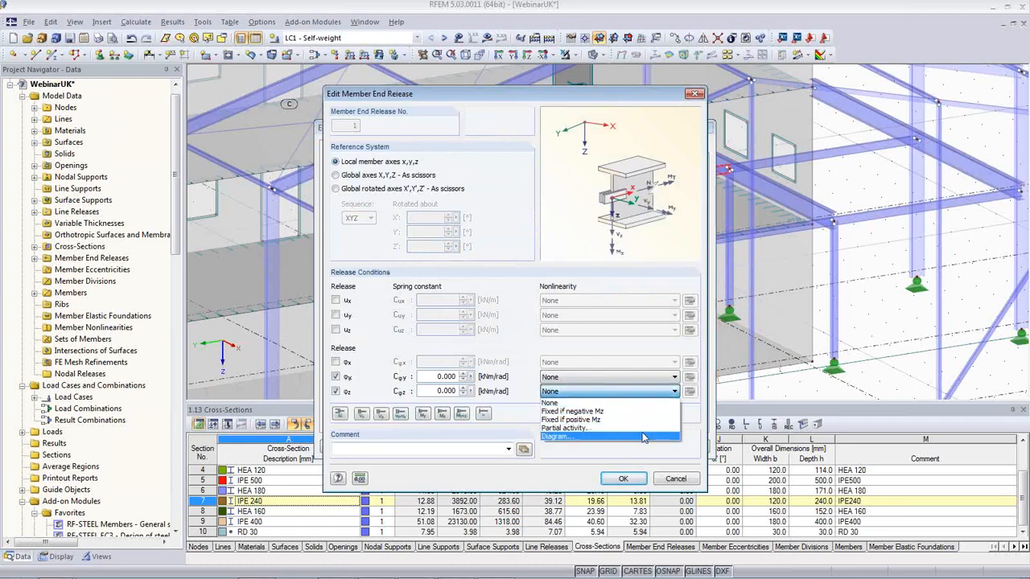
click(644, 429)
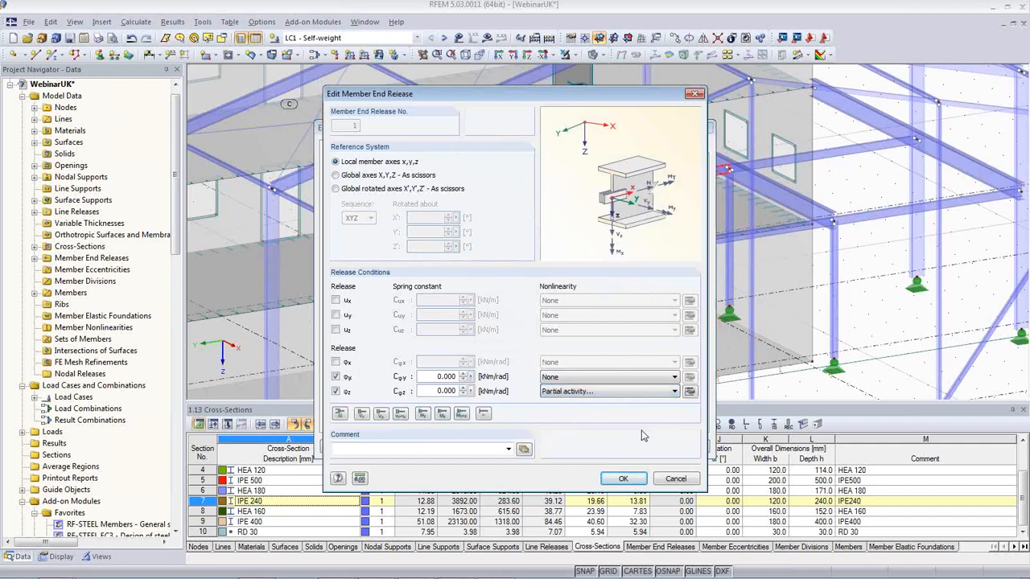
click(690, 391)
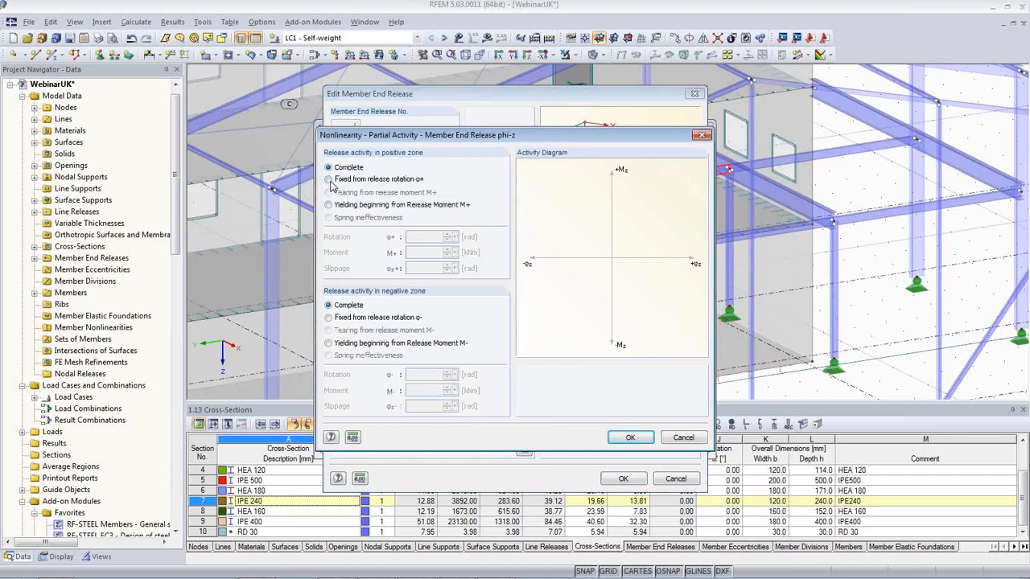
click(329, 206)
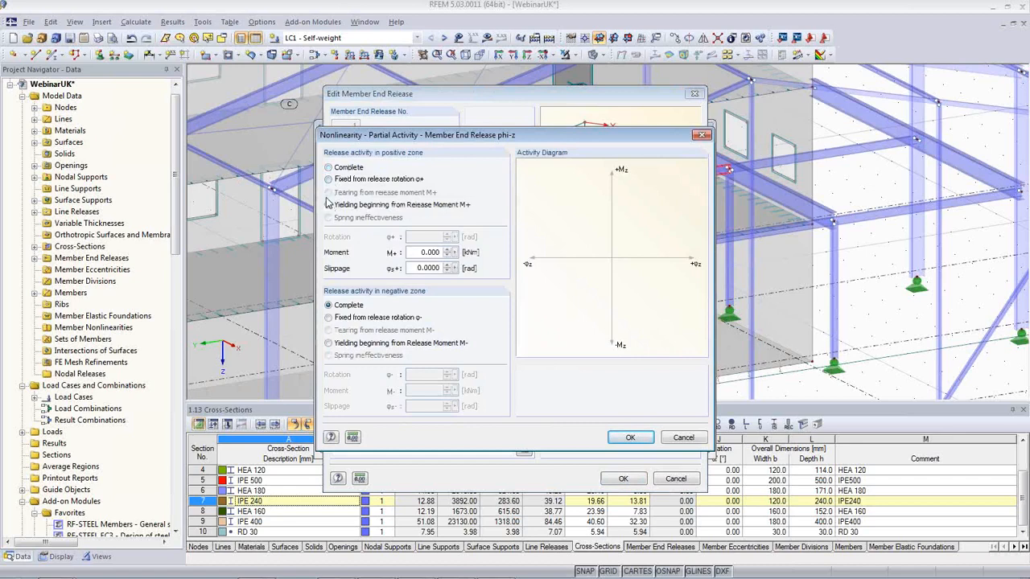
click(328, 168)
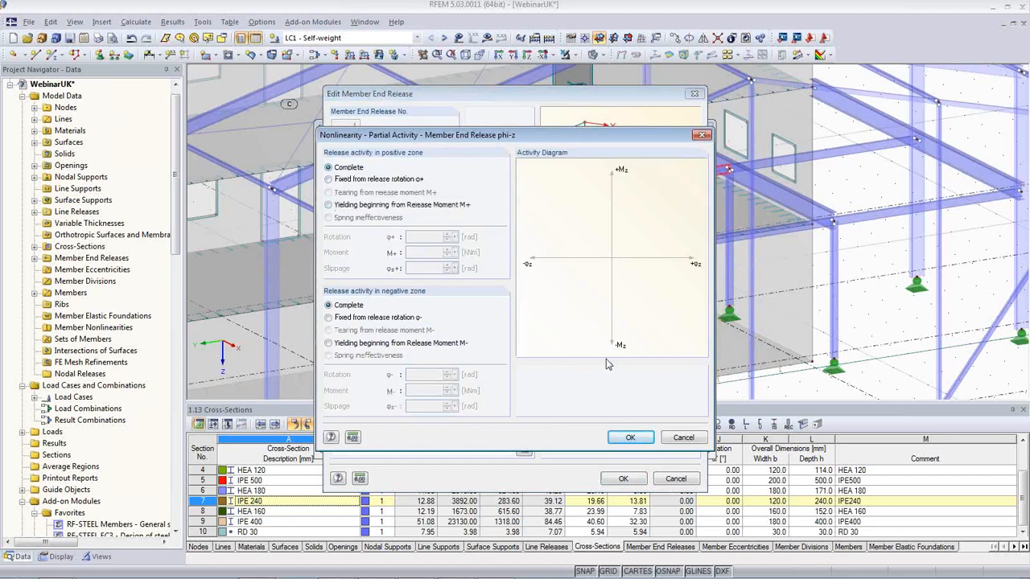
click(683, 439)
click(626, 392)
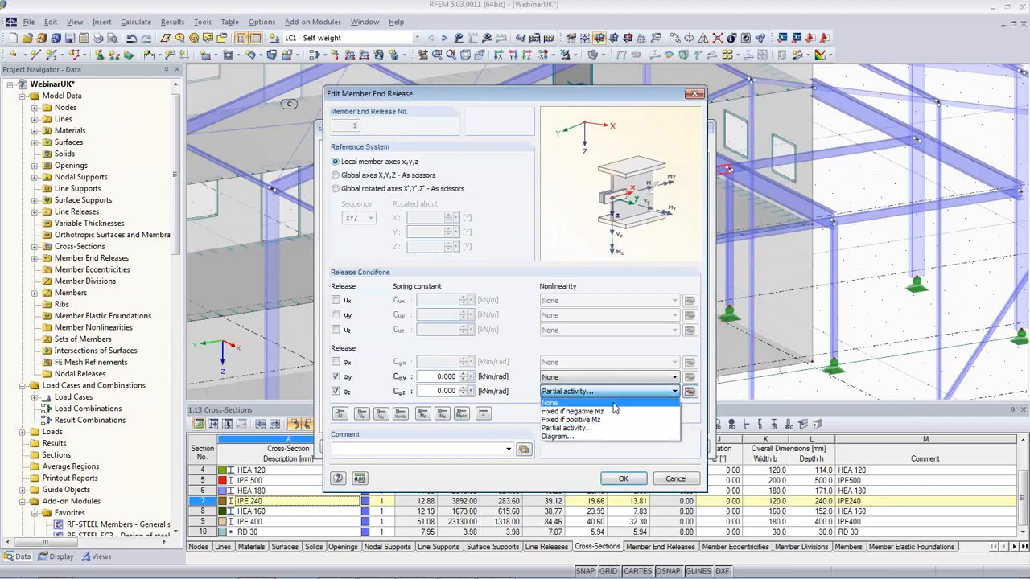
click(595, 400)
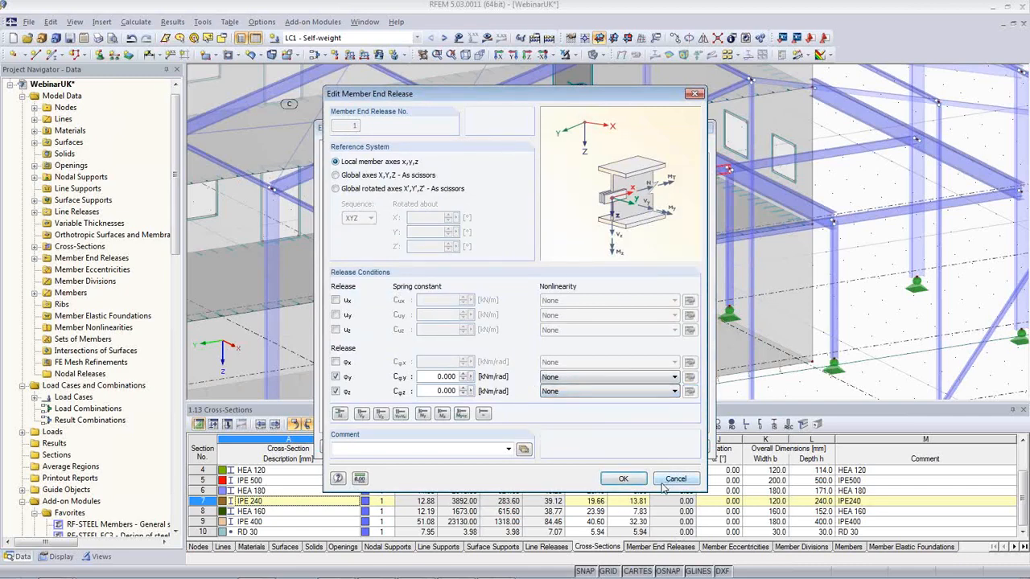
click(626, 480)
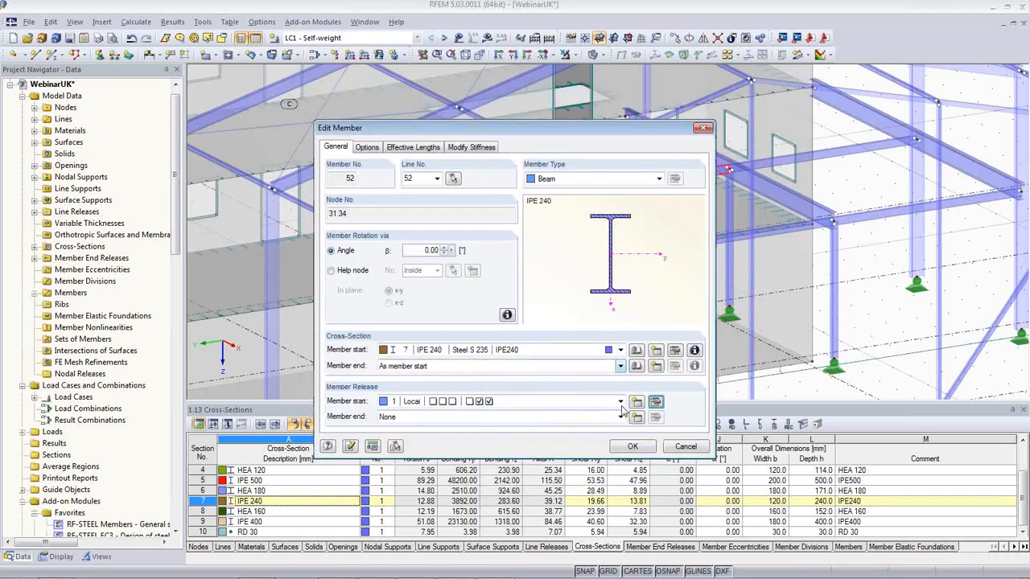
Step: Apply member 52's release and assign the same local release to the member end of IPE 240 beams 53 and 55
click(632, 447)
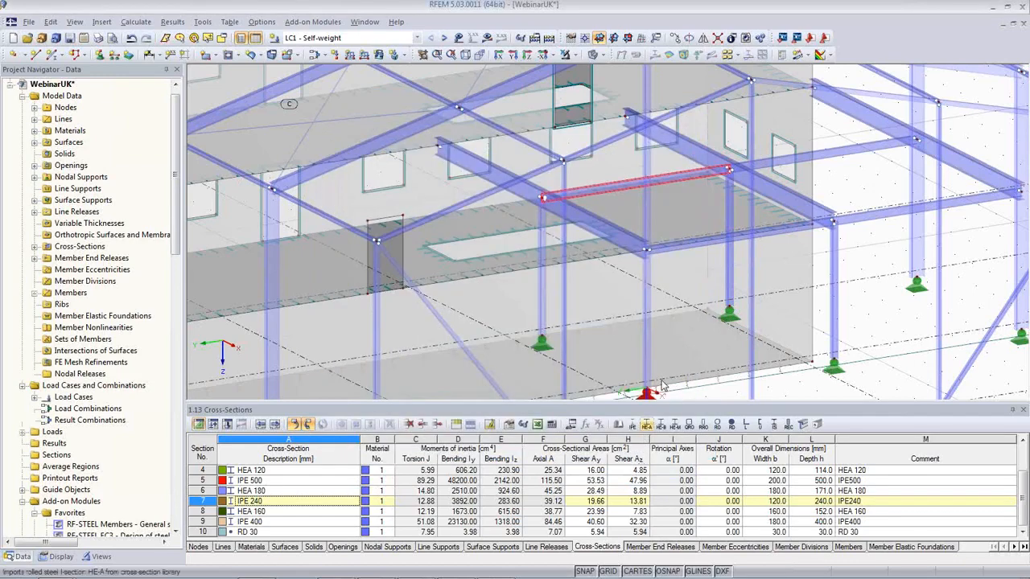
scroll(609, 294, up, 2)
ctrl+middle_drag(609, 295, 691, 319)
middle_drag(769, 326, 437, 321)
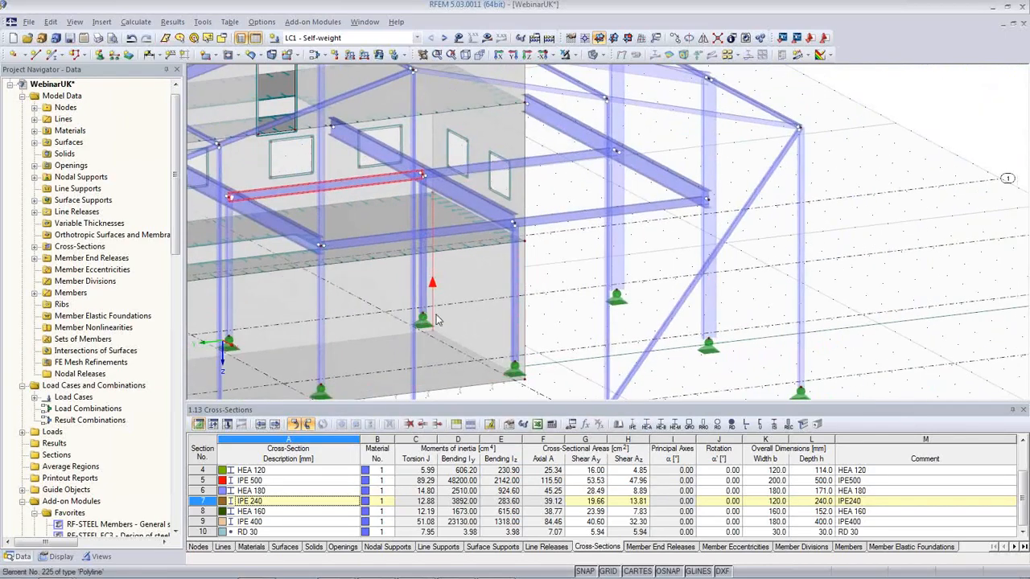
click(552, 163)
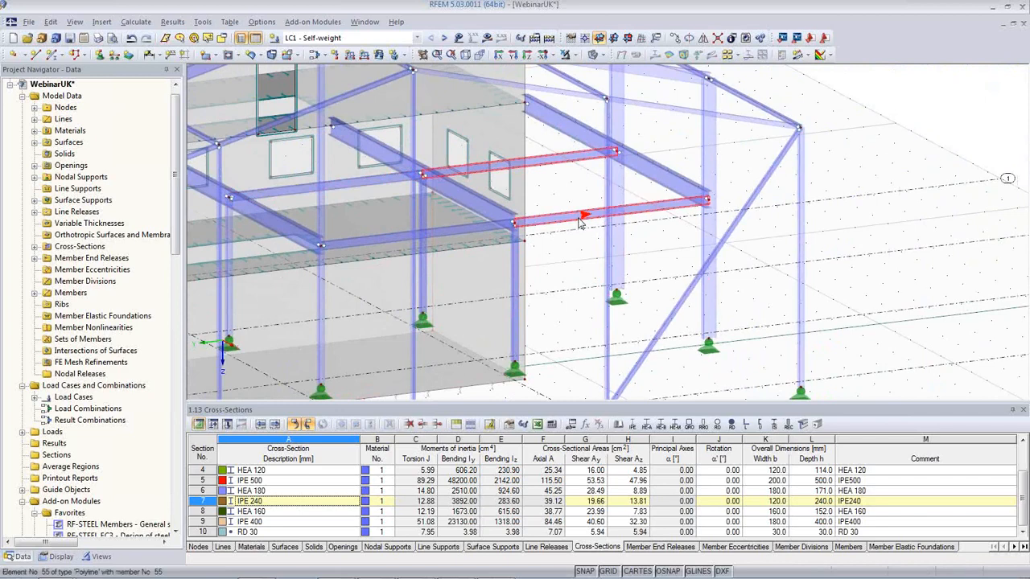
double_click(578, 224)
click(555, 417)
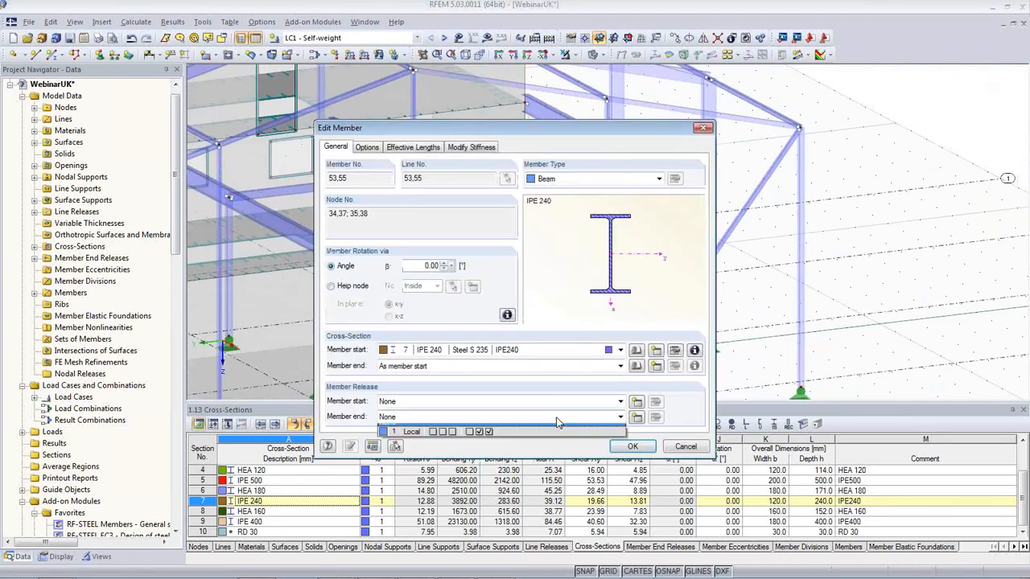
click(556, 438)
click(635, 447)
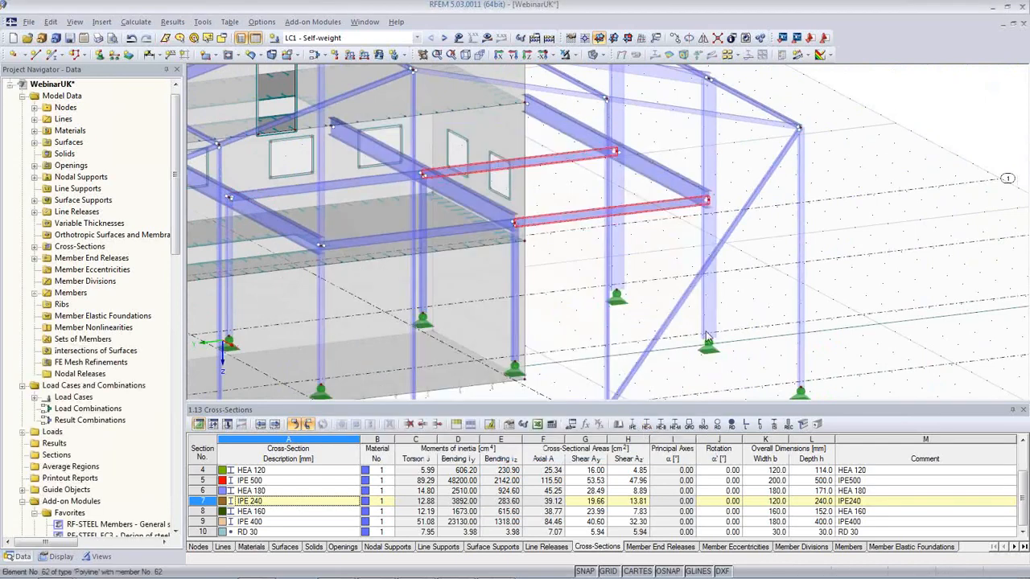
Step: Display the loads of load case LC1 - Self-weight on the whole model
middle_drag(744, 274, 786, 290)
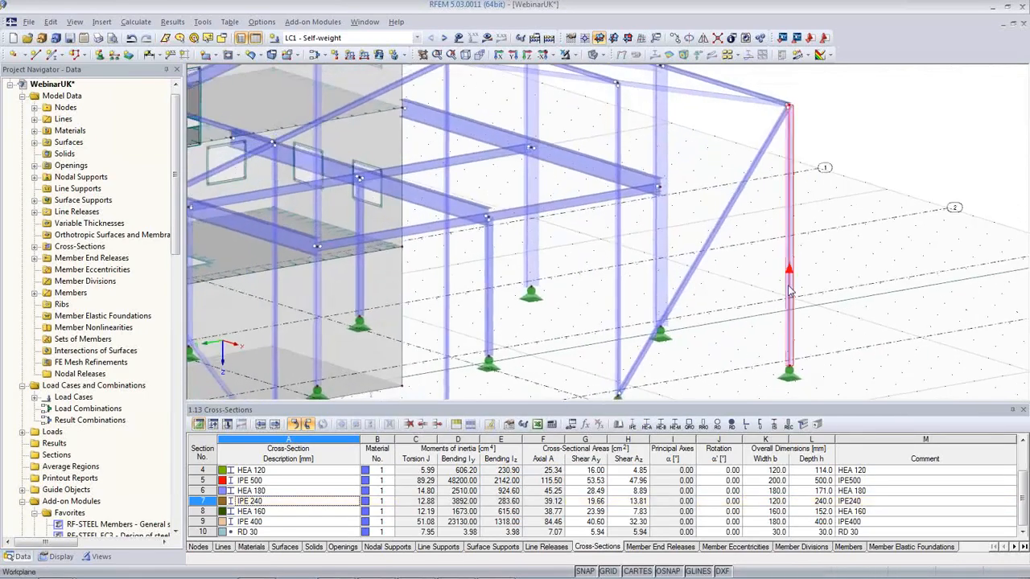
scroll(786, 289, down, 5)
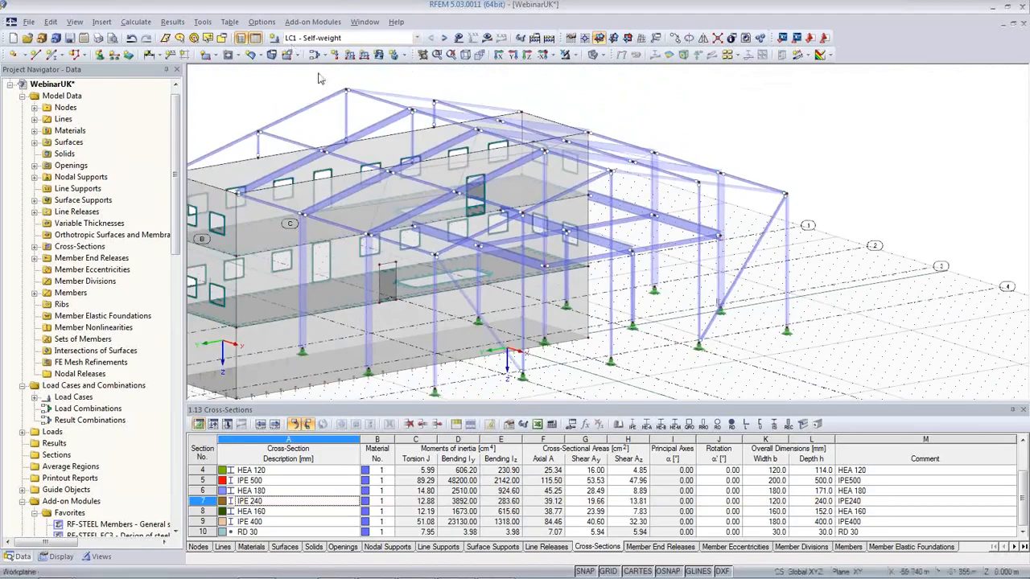
middle_drag(330, 167, 431, 164)
click(461, 42)
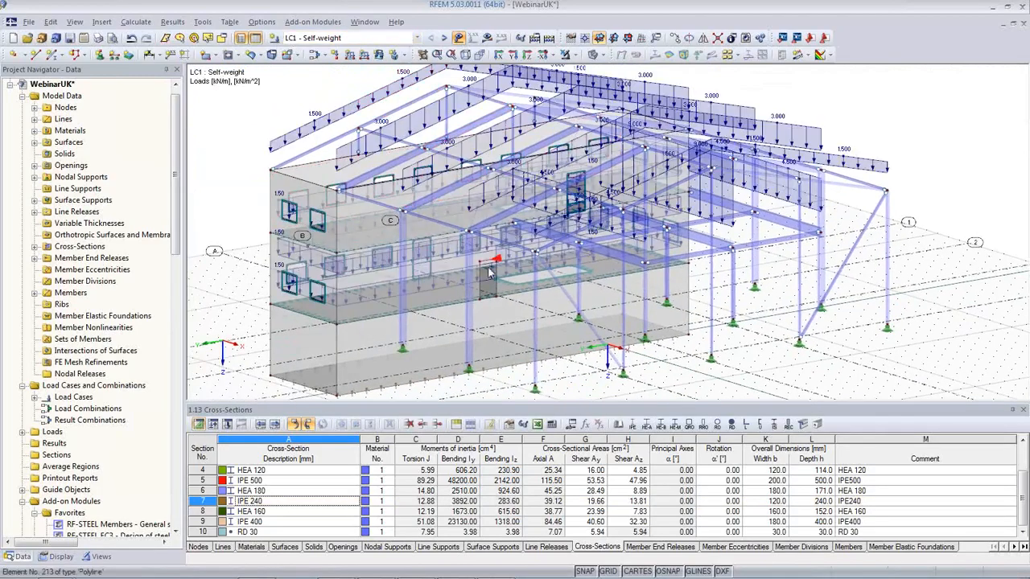
ctrl+middle_drag(537, 278, 438, 321)
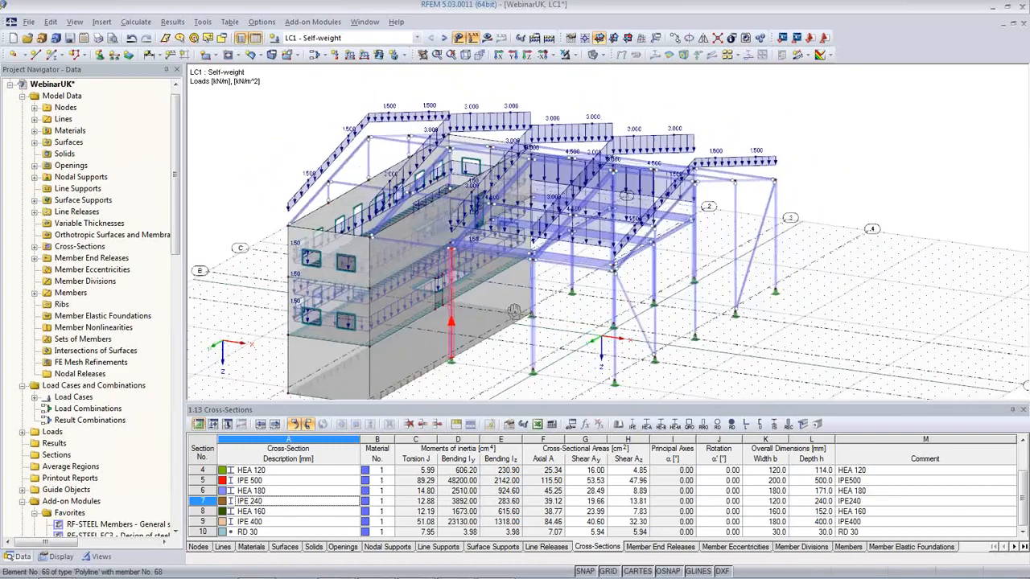
Step: Inspect the member load on member 15, previewing the trapezoidal and uniform distributions, and discard any changes
double_click(325, 172)
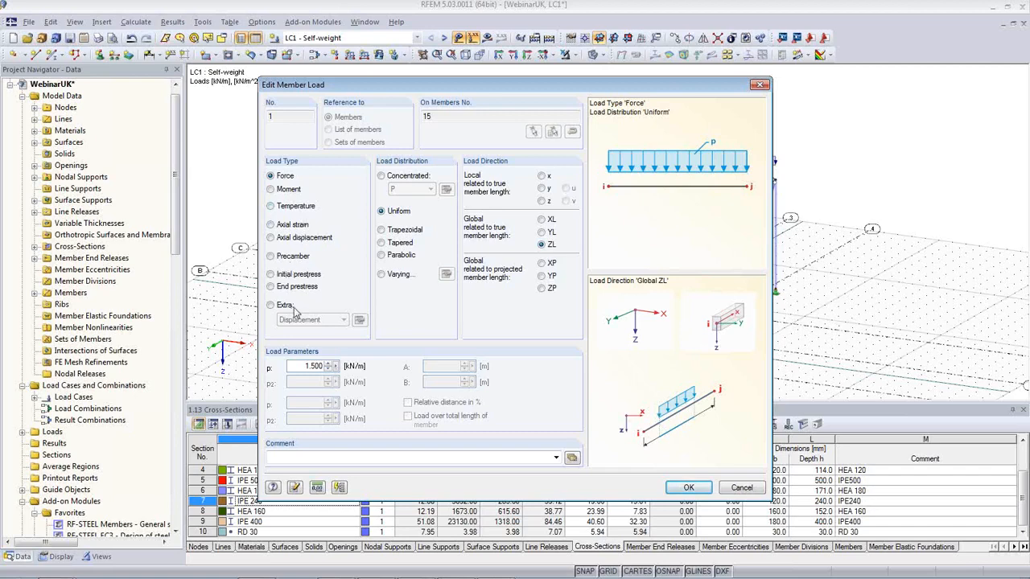
click(382, 230)
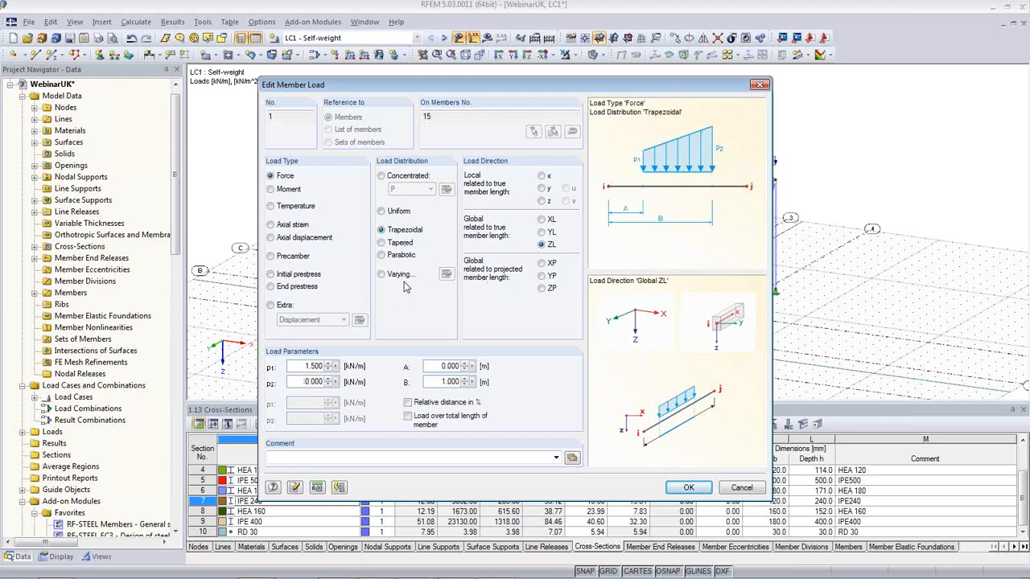
click(381, 212)
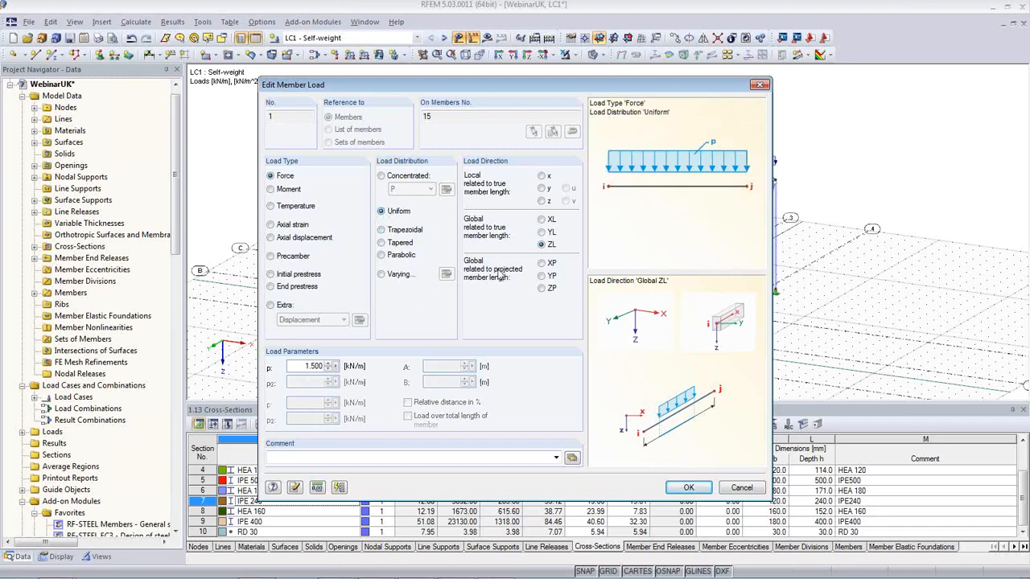
click(741, 489)
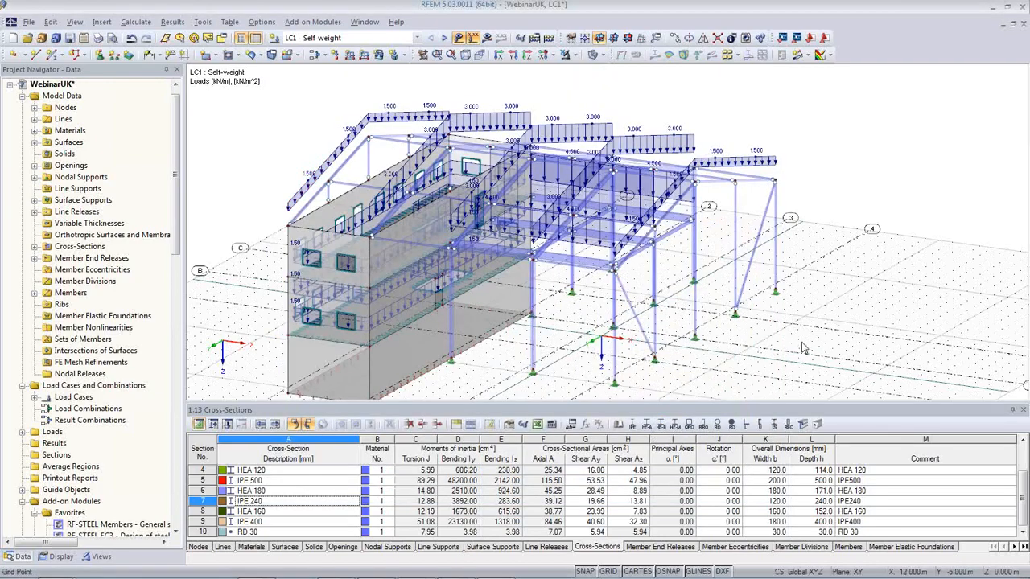
Step: Review the loads of the remaining load cases: LC2 - Snow, LC3 - Wind and LC4 - Live
ctrl+middle_drag(798, 348, 708, 341)
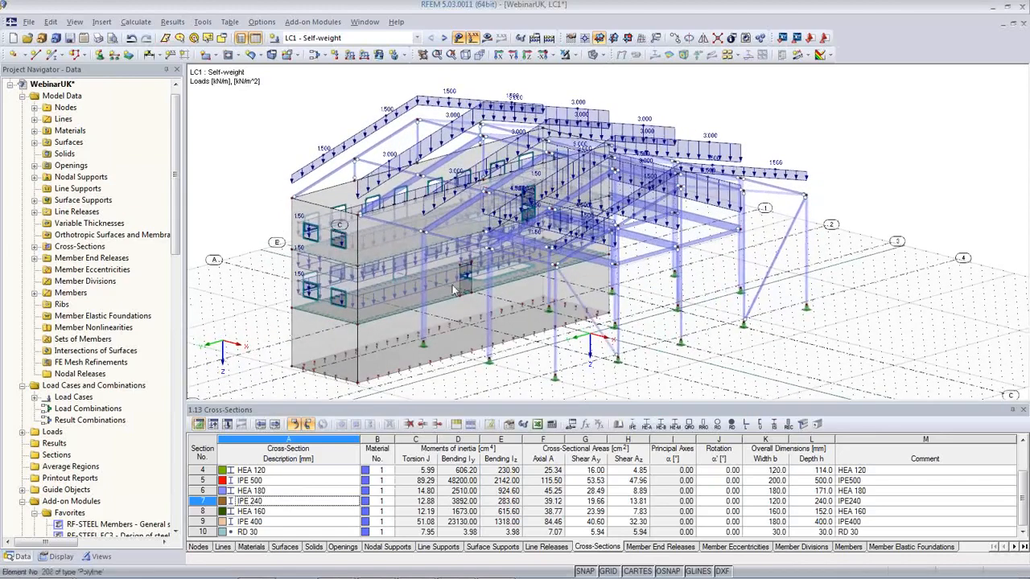
click(418, 38)
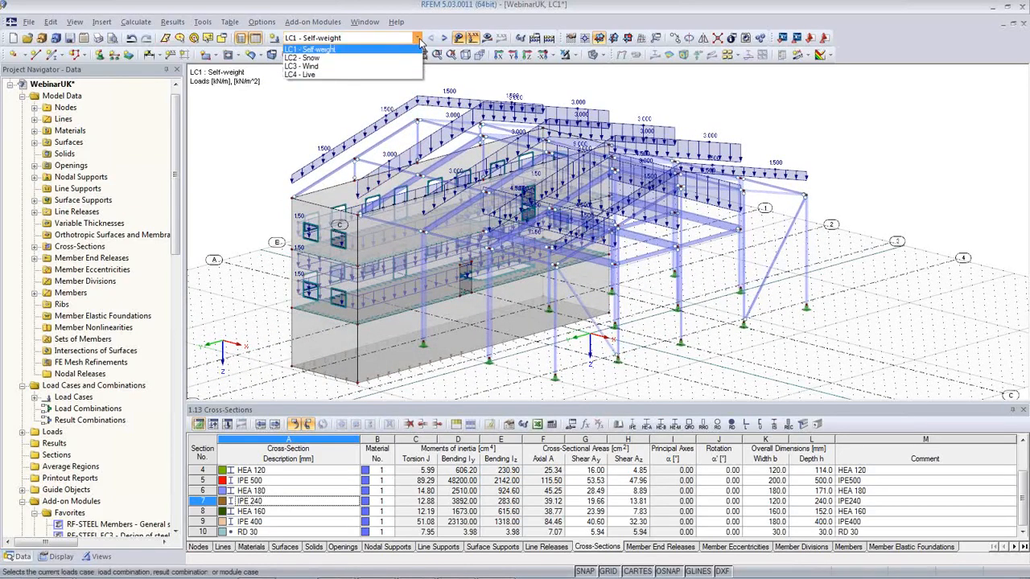
click(343, 56)
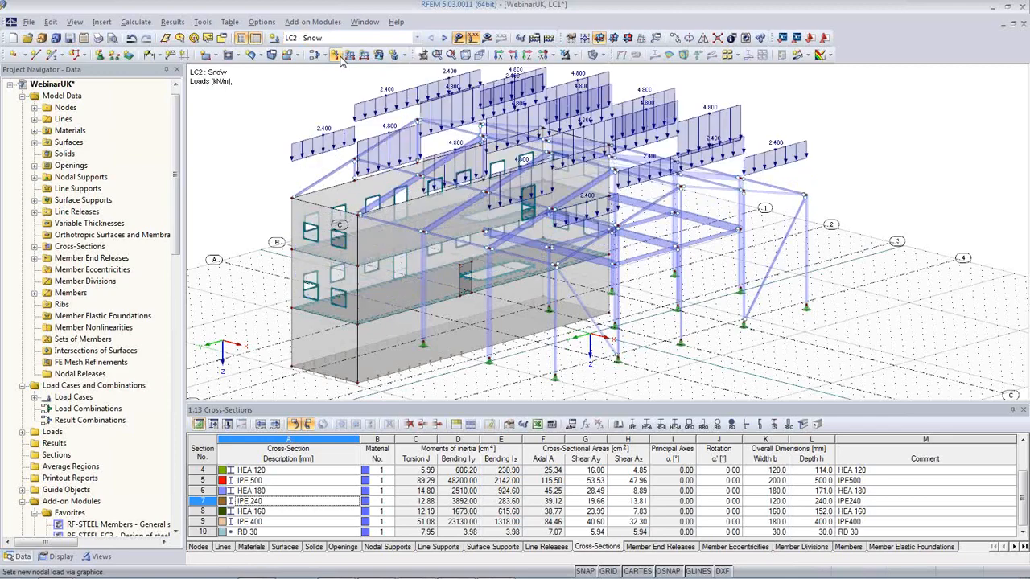
click(445, 38)
click(444, 38)
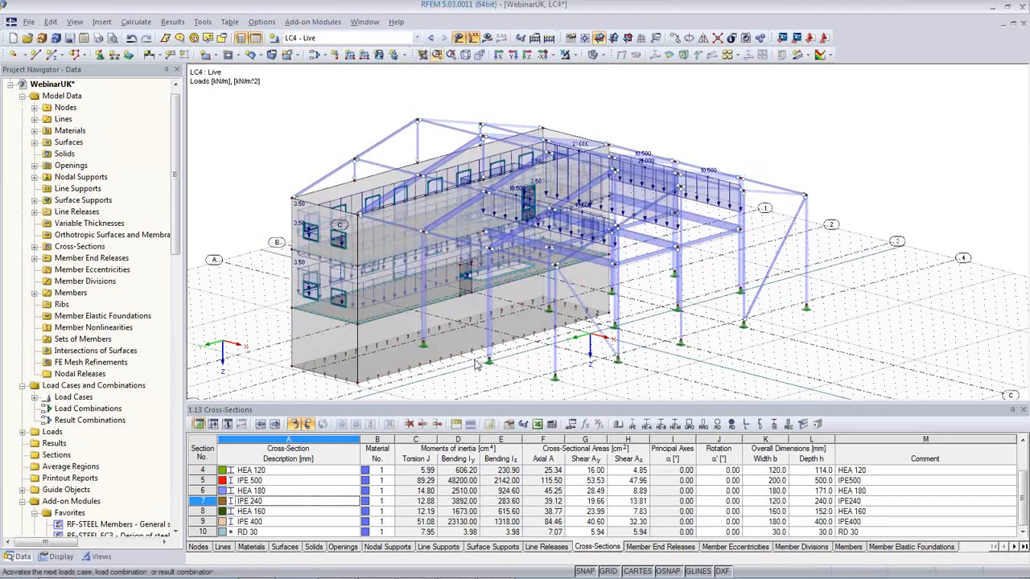
middle_drag(727, 380, 736, 347)
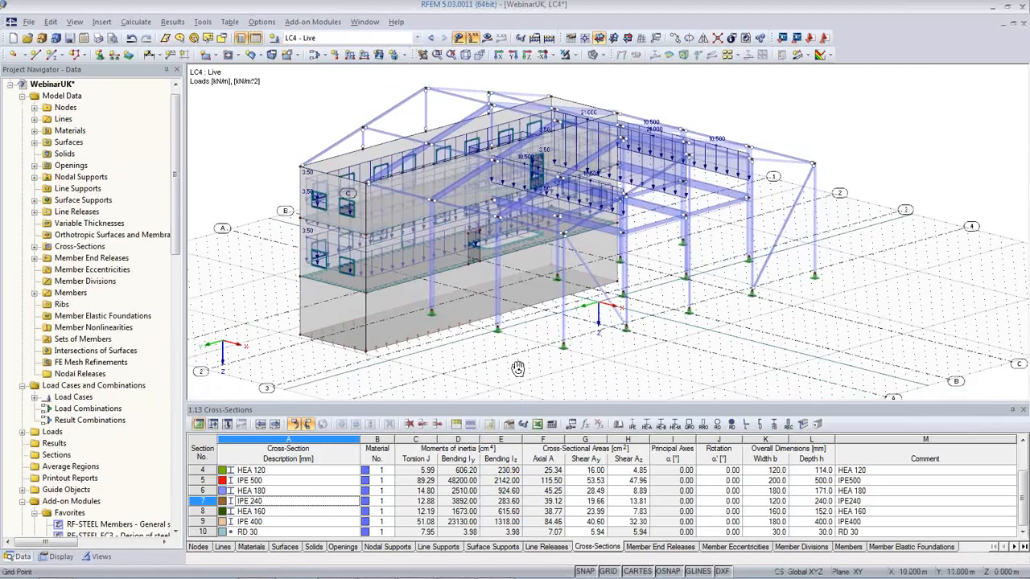
ctrl+middle_drag(518, 368, 763, 375)
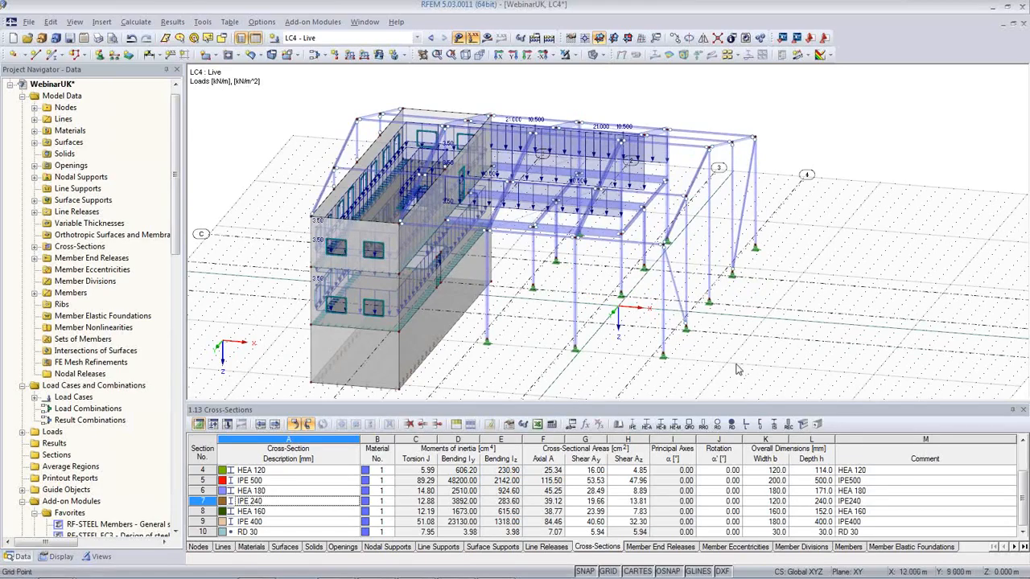
ctrl+middle_drag(735, 363, 664, 344)
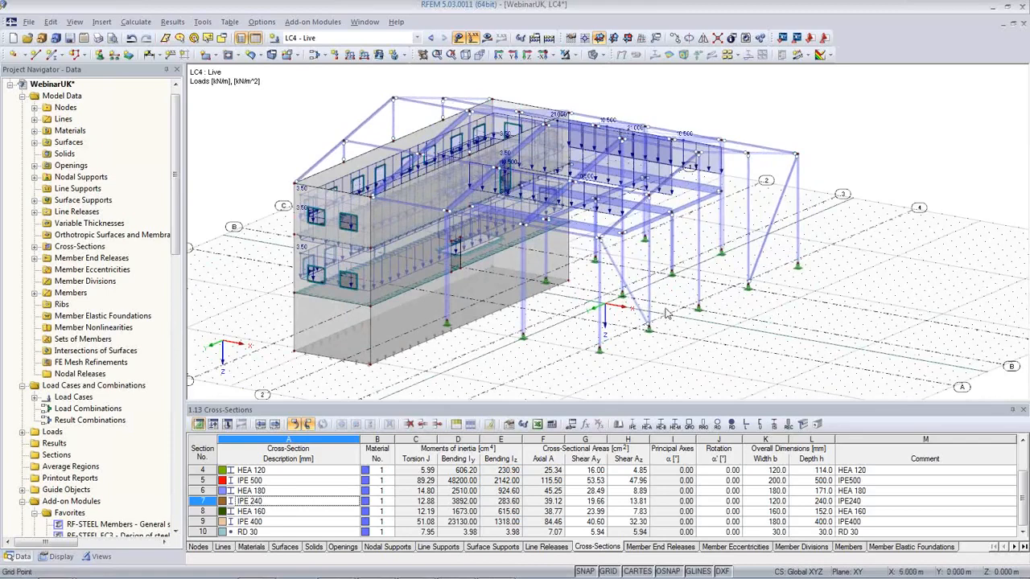
middle_drag(592, 332, 619, 287)
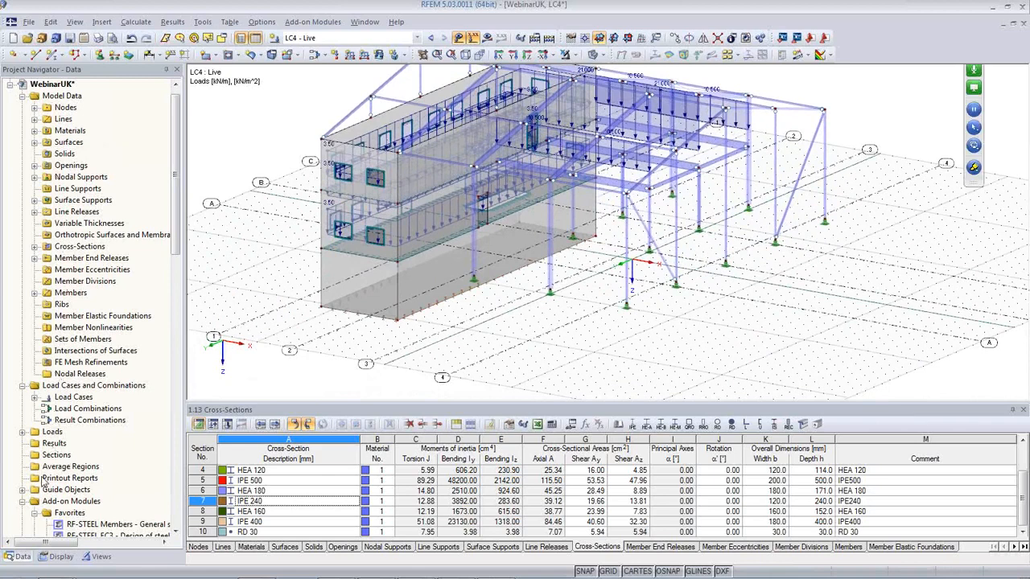
Step: Look over the display settings and the views available for the model, and return to the project data
click(56, 556)
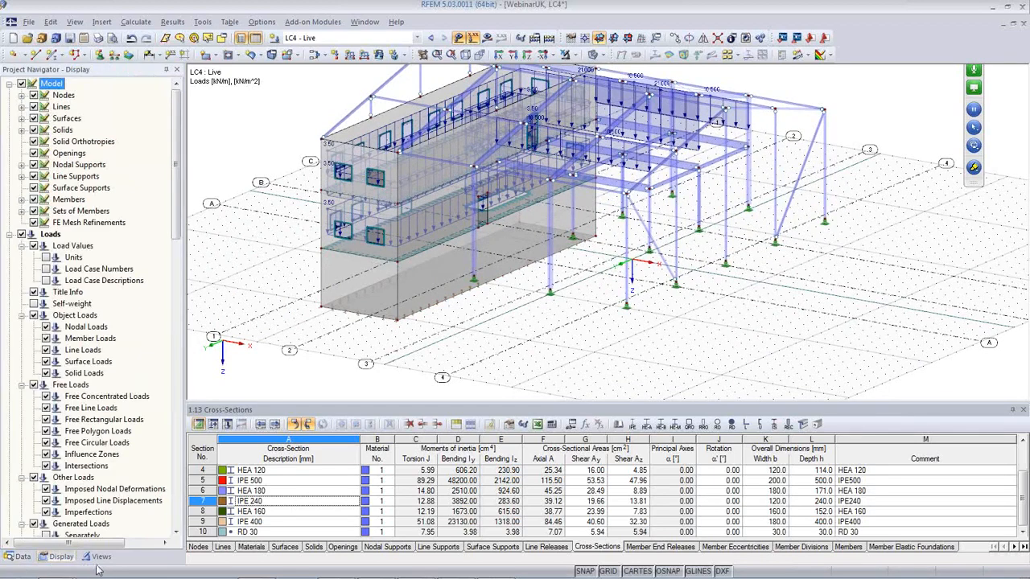
click(96, 556)
click(21, 557)
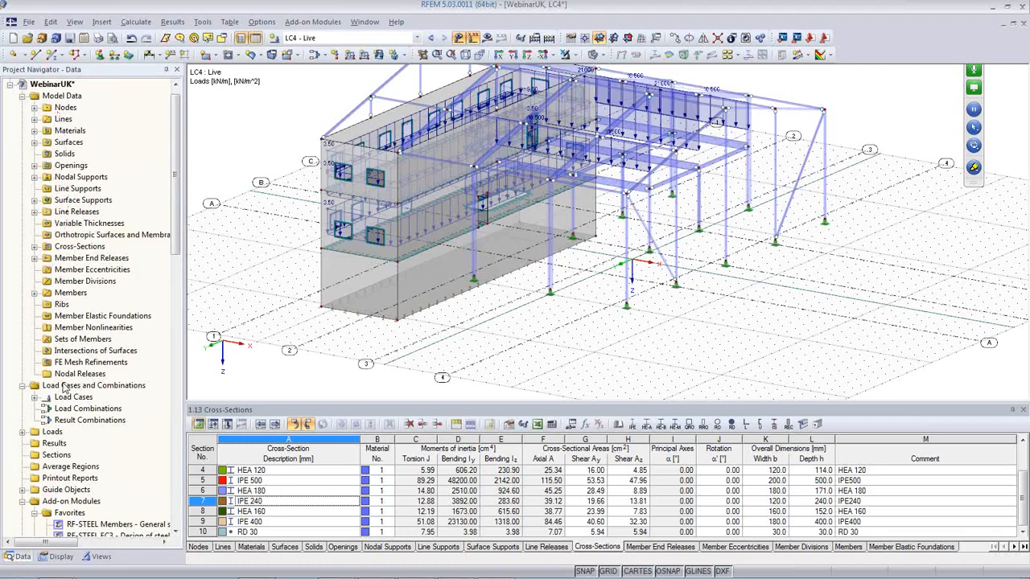
Step: Browse the add-on modules available in the project data, from the steel design modules down to the stand-alone programs
scroll(148, 412, down, 6)
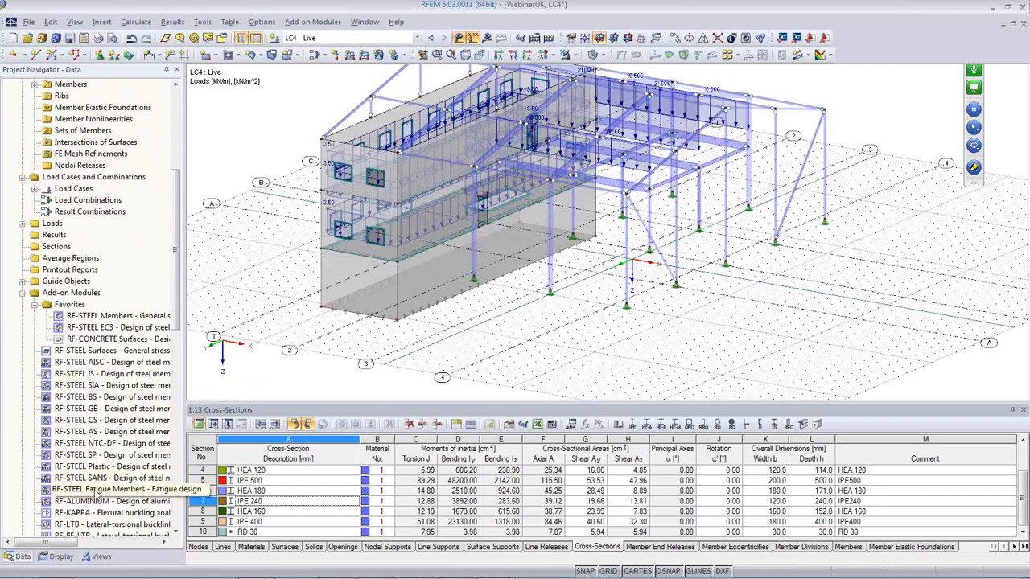
scroll(113, 468, down, 4)
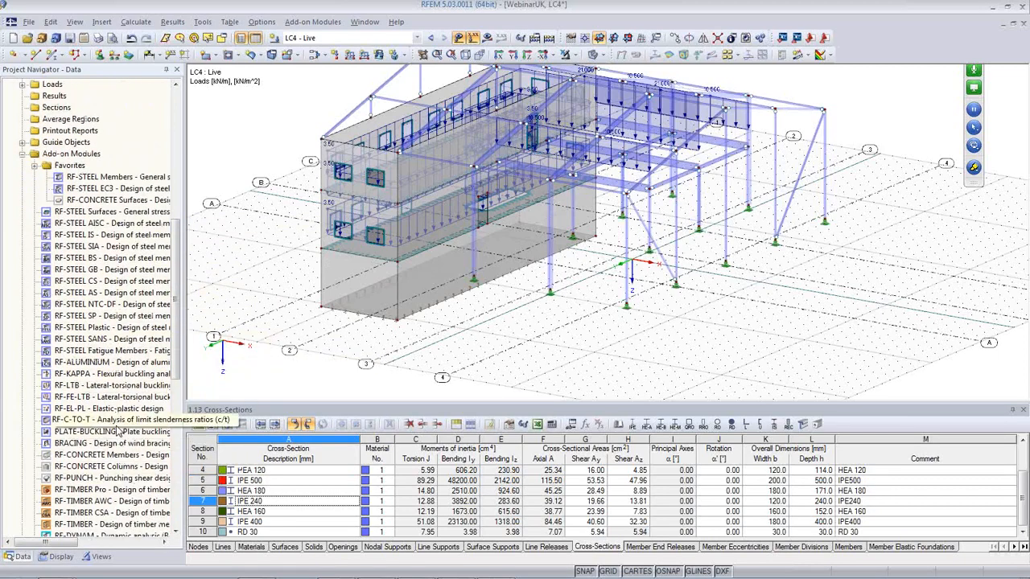
scroll(115, 425, down, 2)
scroll(115, 425, down, 3)
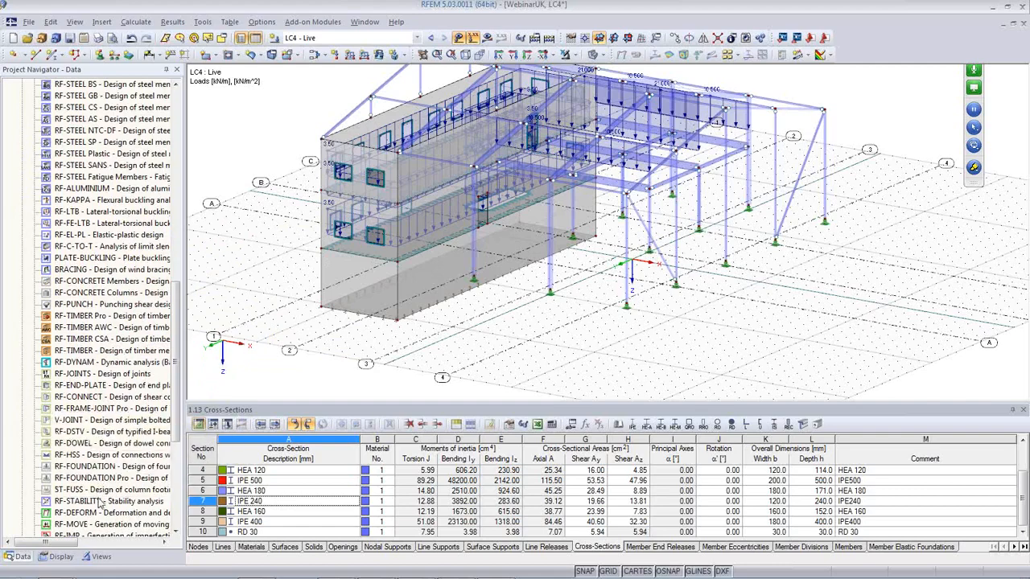
scroll(102, 501, down, 6)
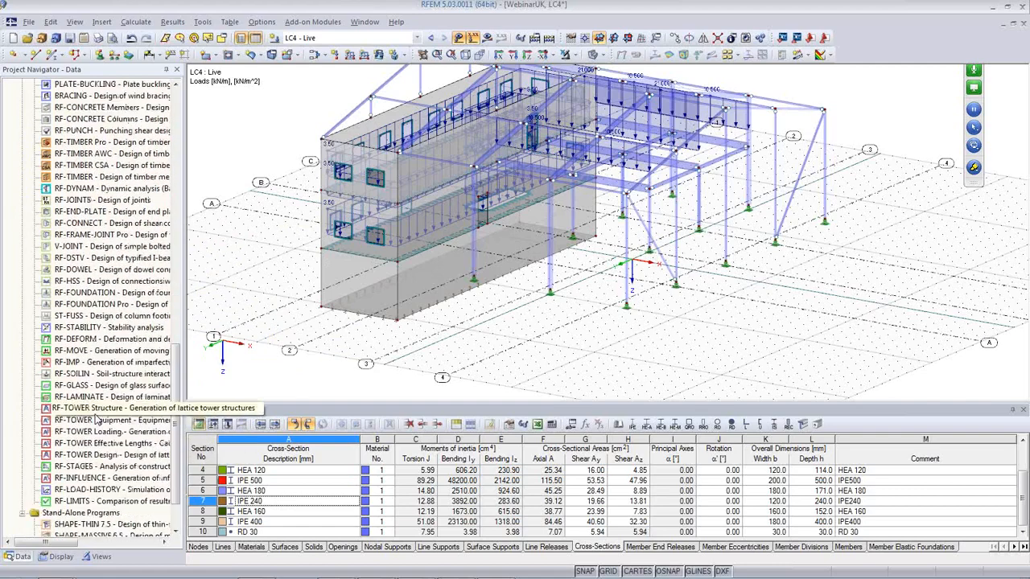
scroll(95, 367, up, 15)
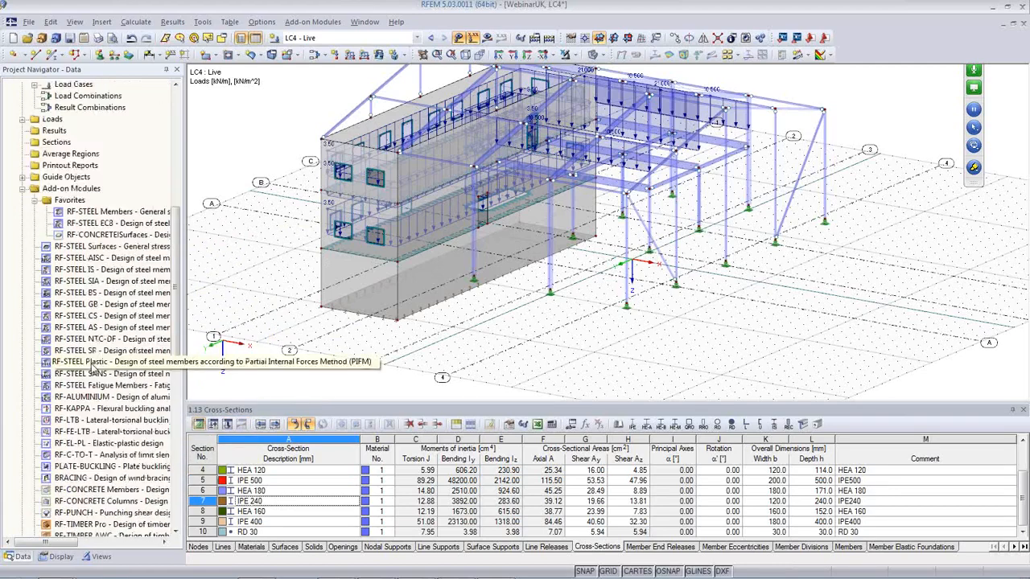
scroll(95, 367, down, 5)
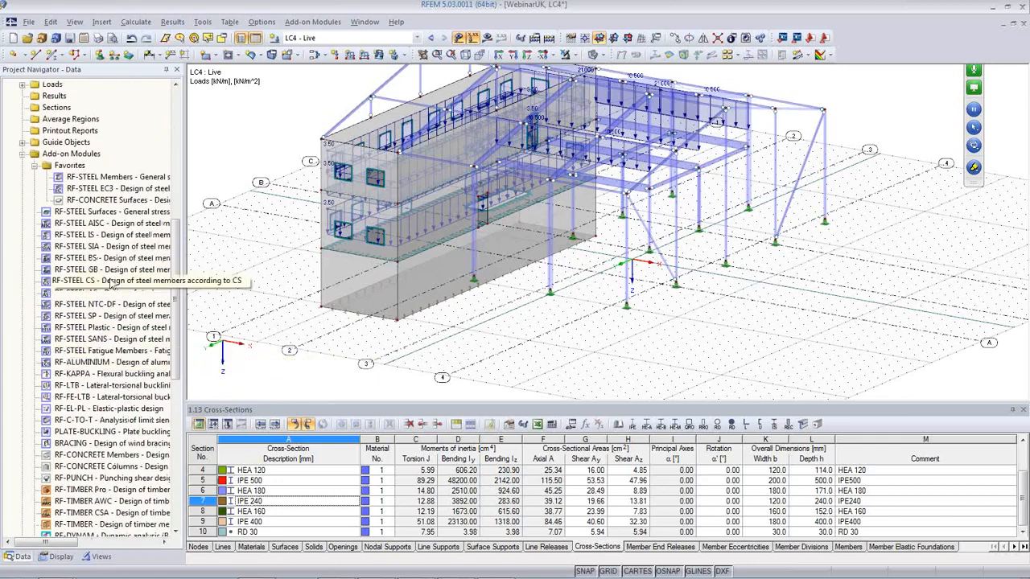
scroll(117, 421, up, 5)
scroll(117, 421, up, 5)
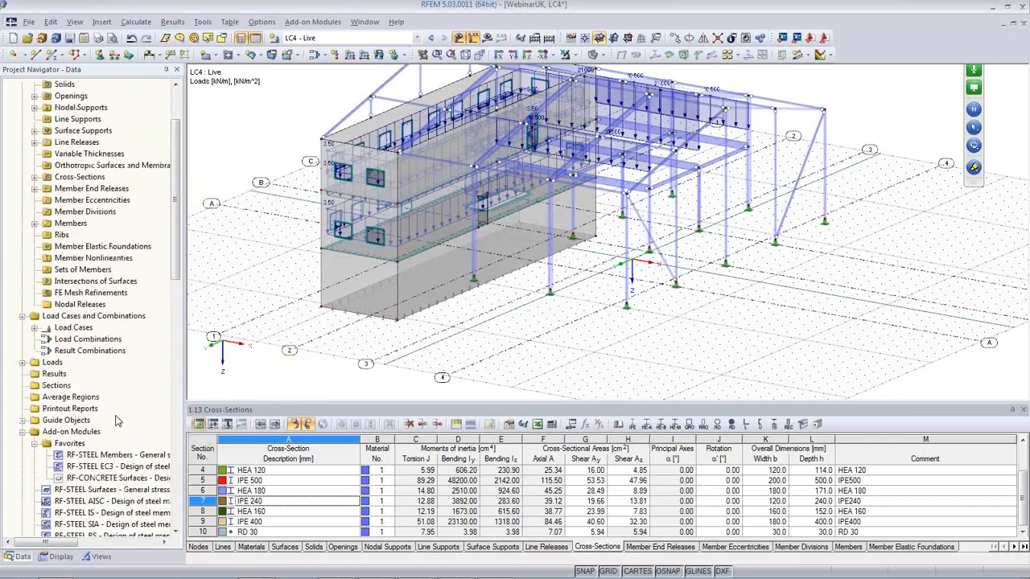
scroll(117, 418, up, 1)
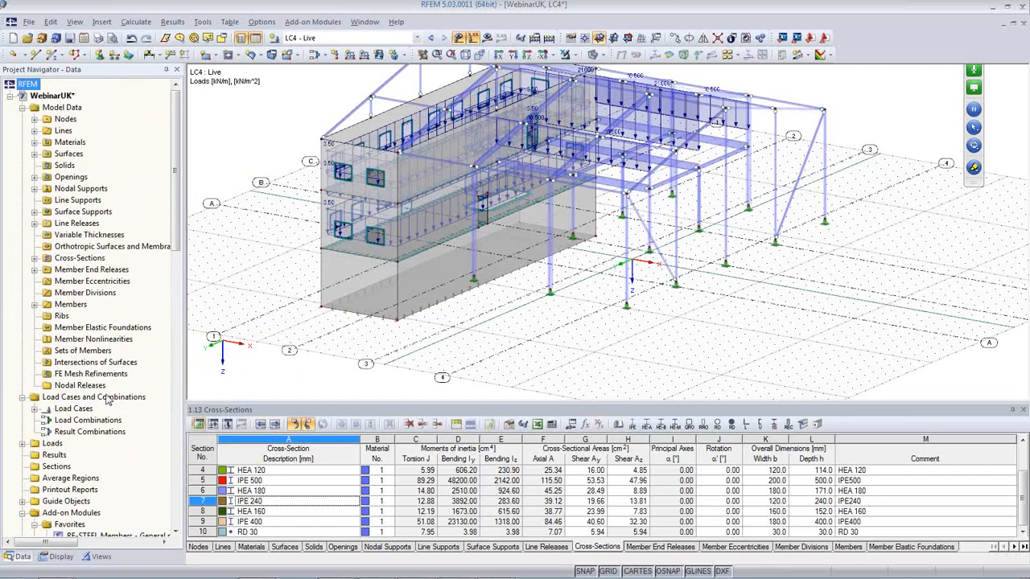
Step: Inspect the Steel S 235 material and the properties of HEA 120 column 59, closing both without changes
click(35, 142)
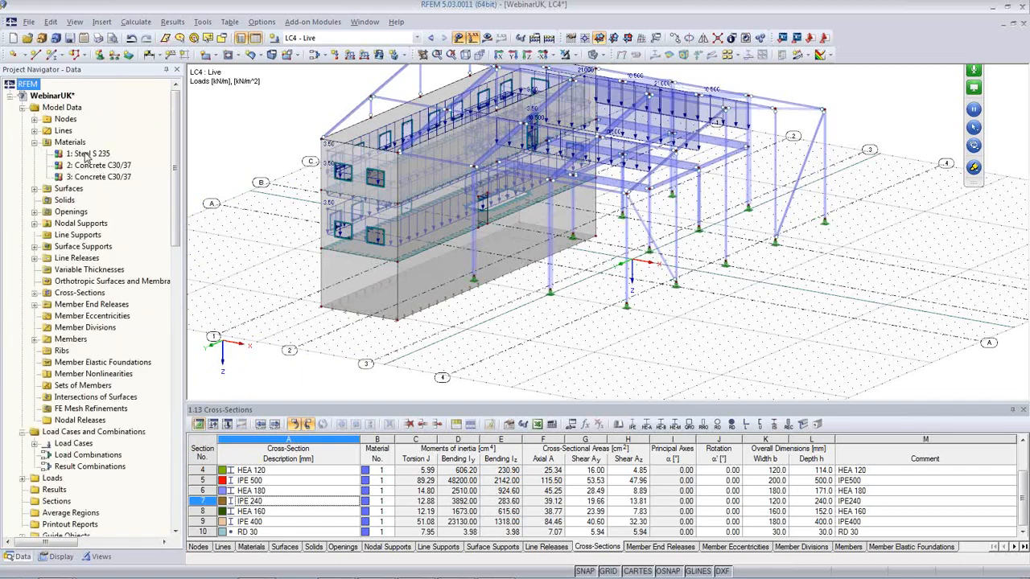
double_click(86, 154)
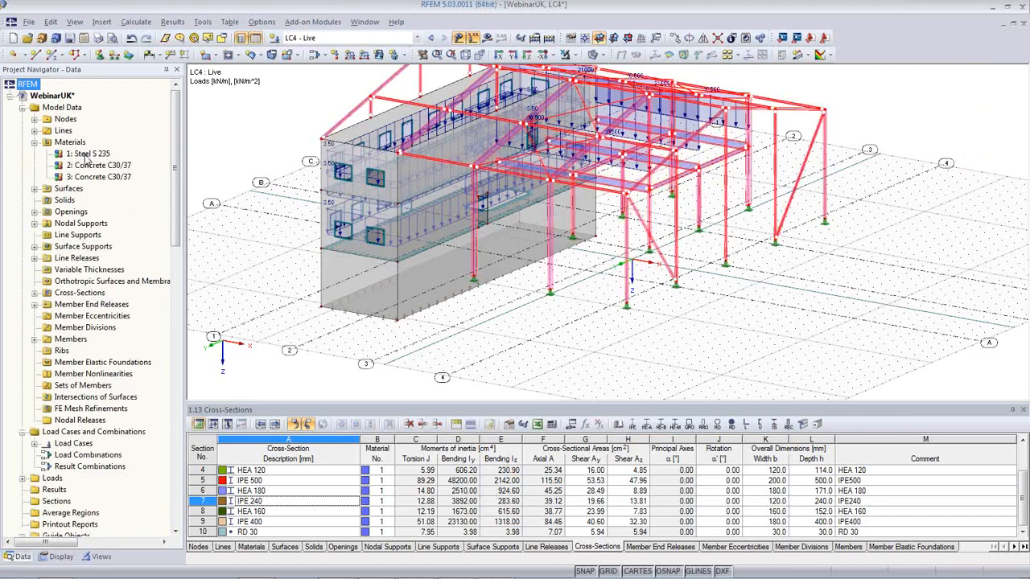
click(643, 424)
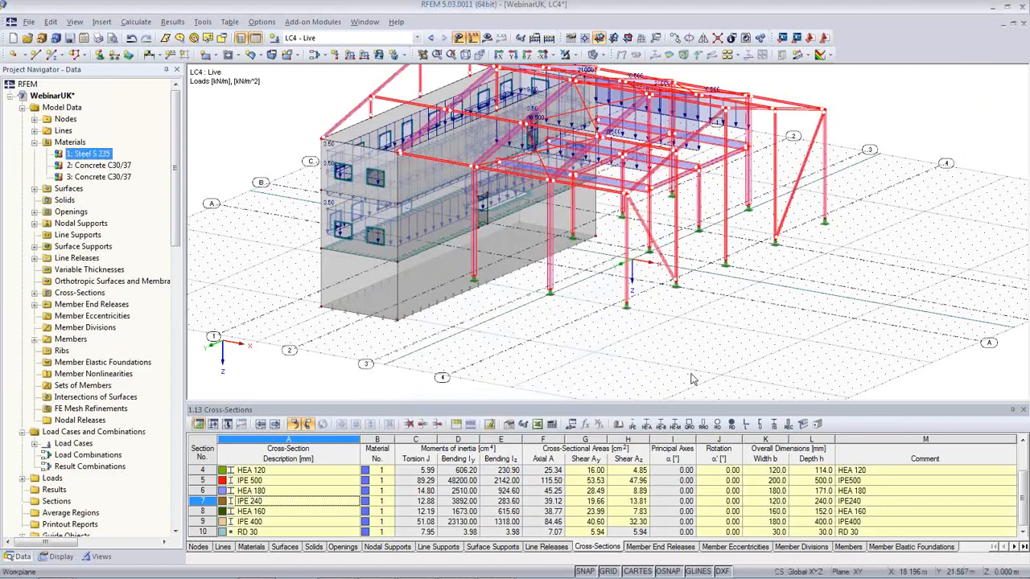
double_click(726, 243)
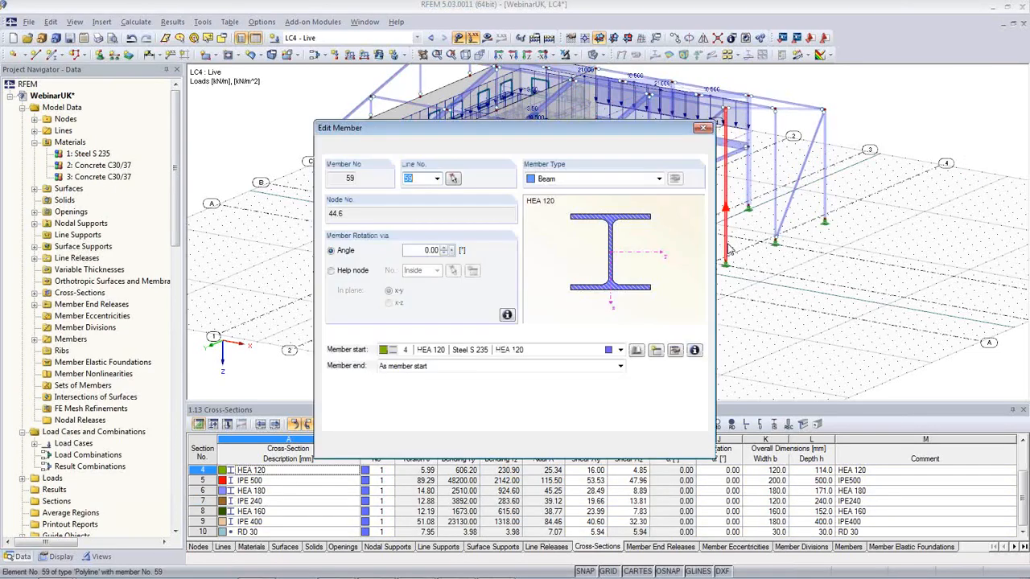
click(699, 448)
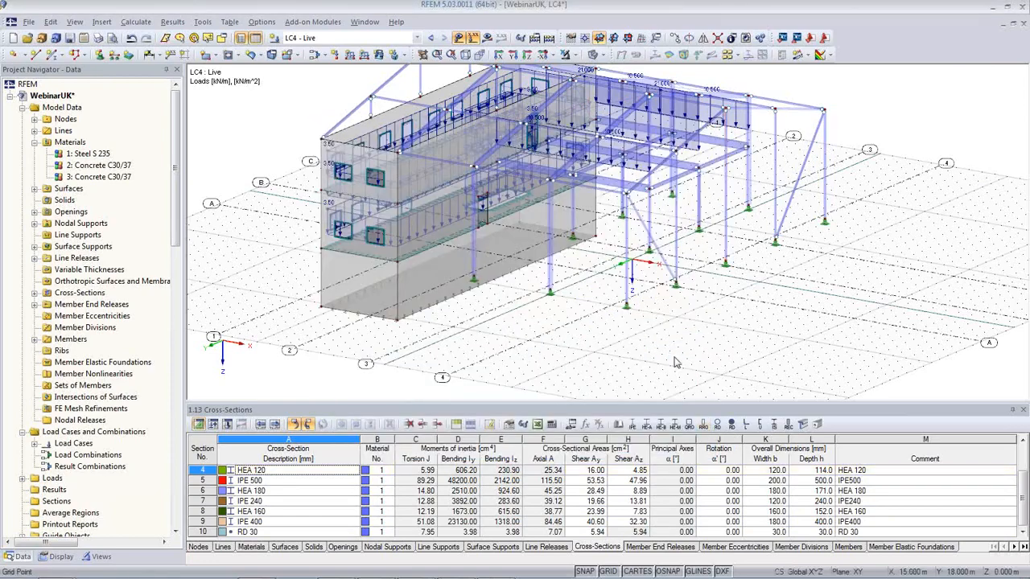
Step: Turn off the work plane grid around the model
scroll(676, 362, down, 1)
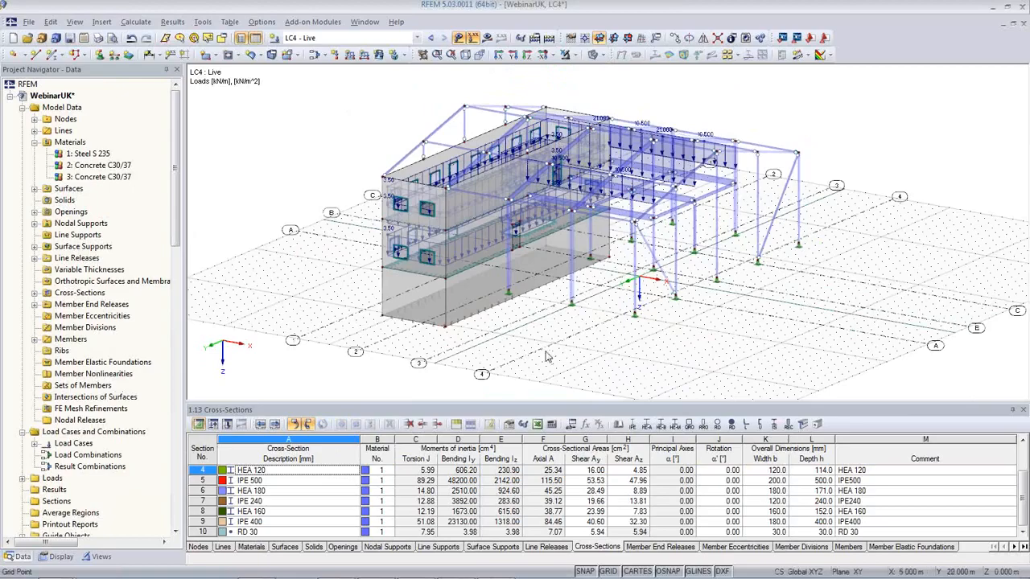
ctrl+middle_drag(547, 354, 622, 311)
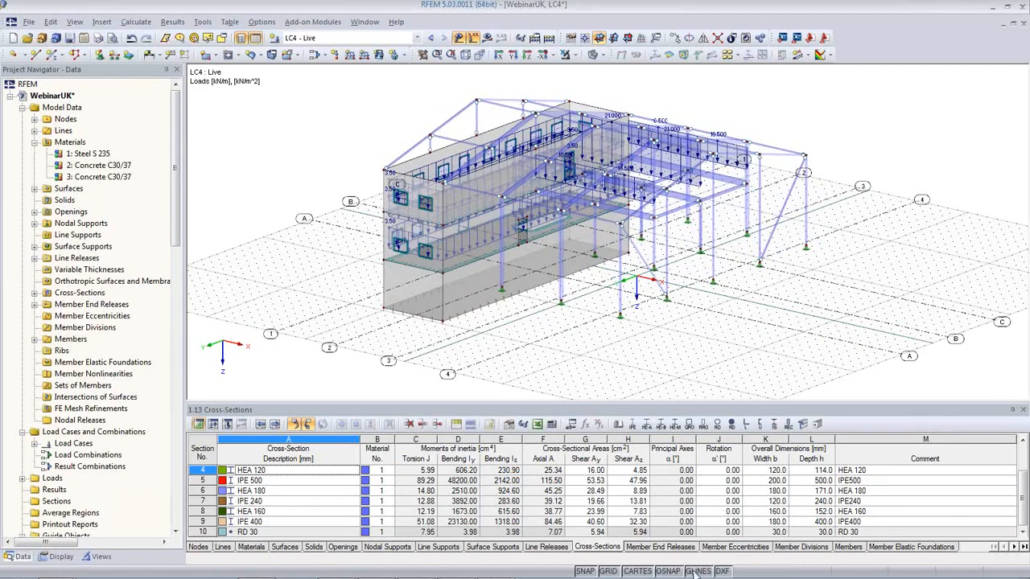
click(608, 571)
ctrl+middle_drag(606, 329, 626, 361)
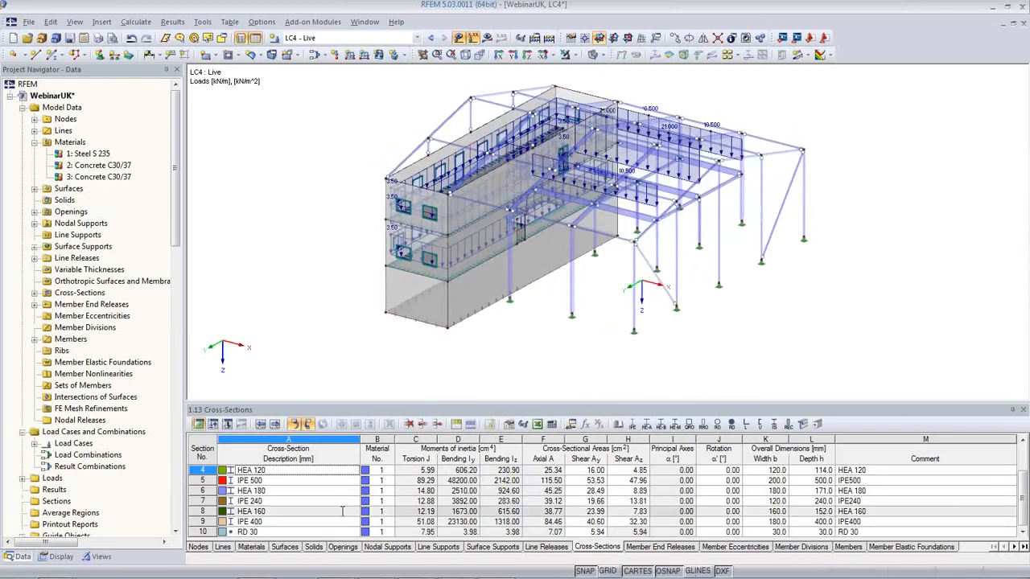
Step: Go through the cross-sections table down to RD 30, highlighting the members that use each section in the model
click(316, 483)
click(317, 510)
click(314, 500)
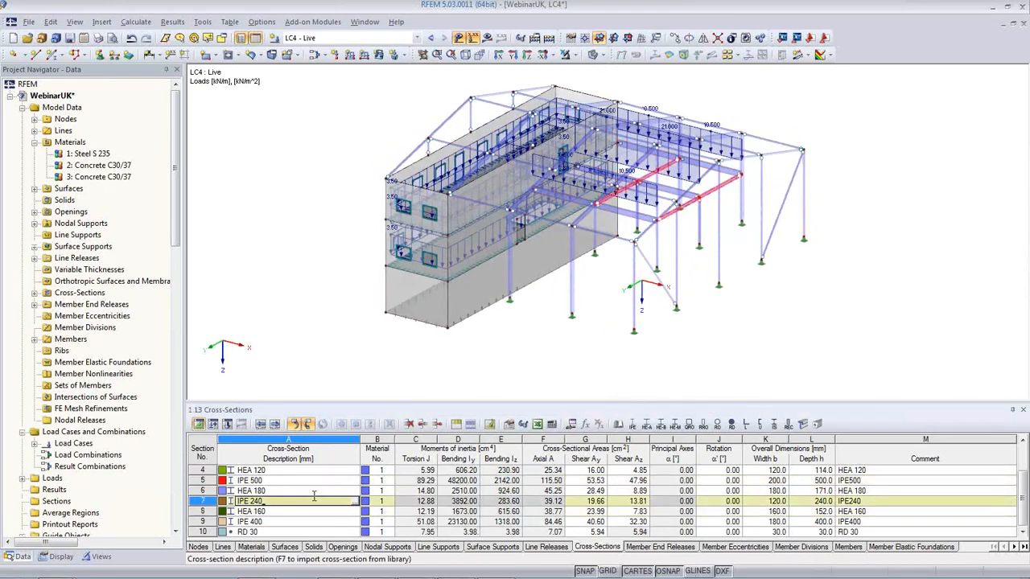
click(319, 473)
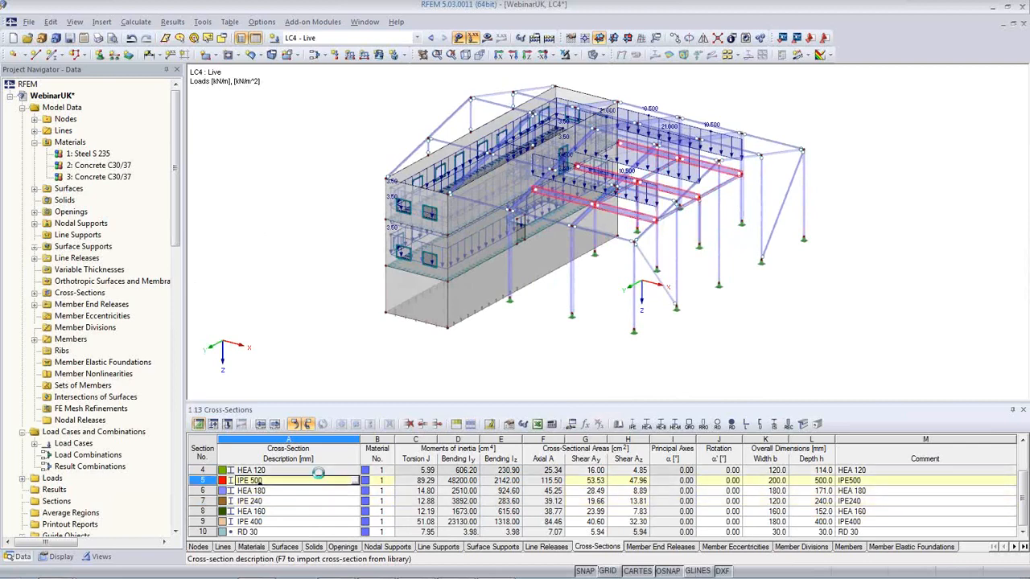
key(Down)
key(Down)
key(Down)
key(Down)
key(Down)
key(Down)
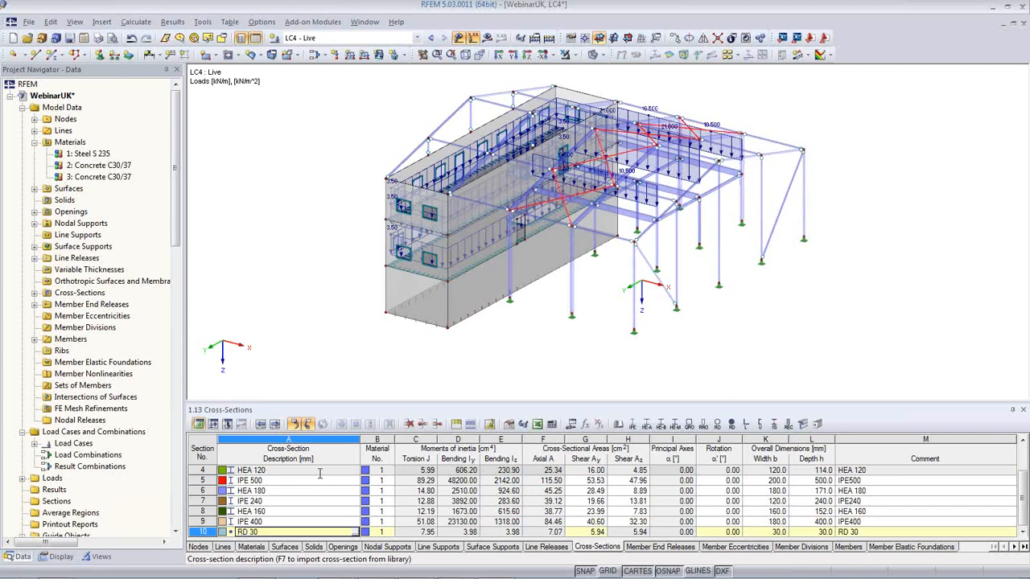
Step: Review the tabulated data of the nodal, line and surface supports
click(382, 547)
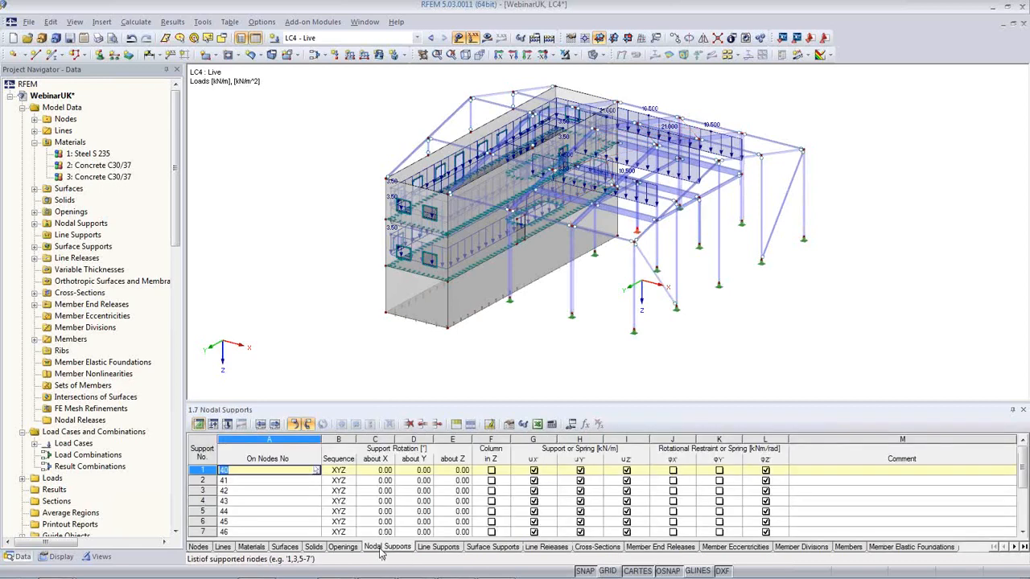
click(436, 550)
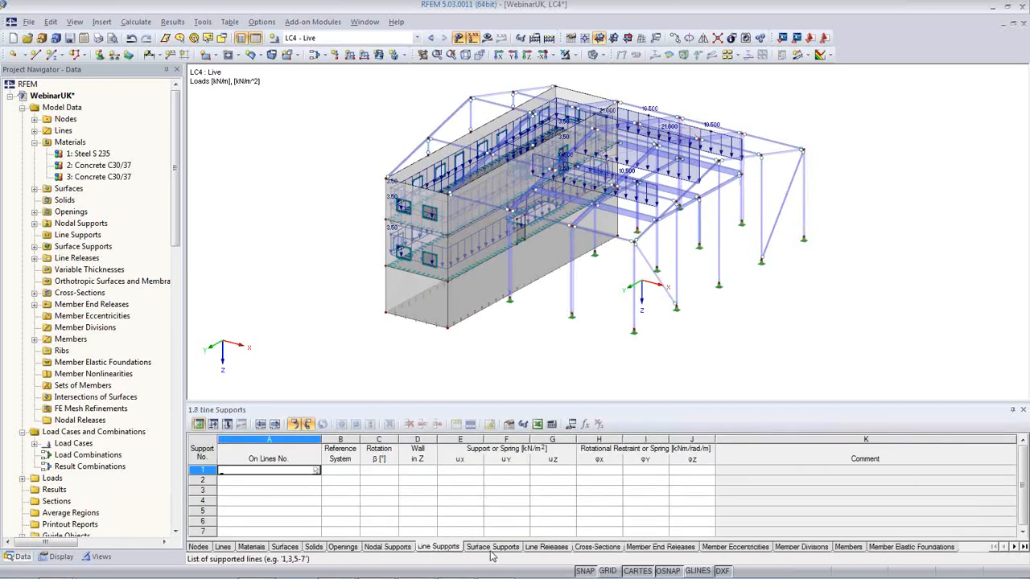
click(493, 550)
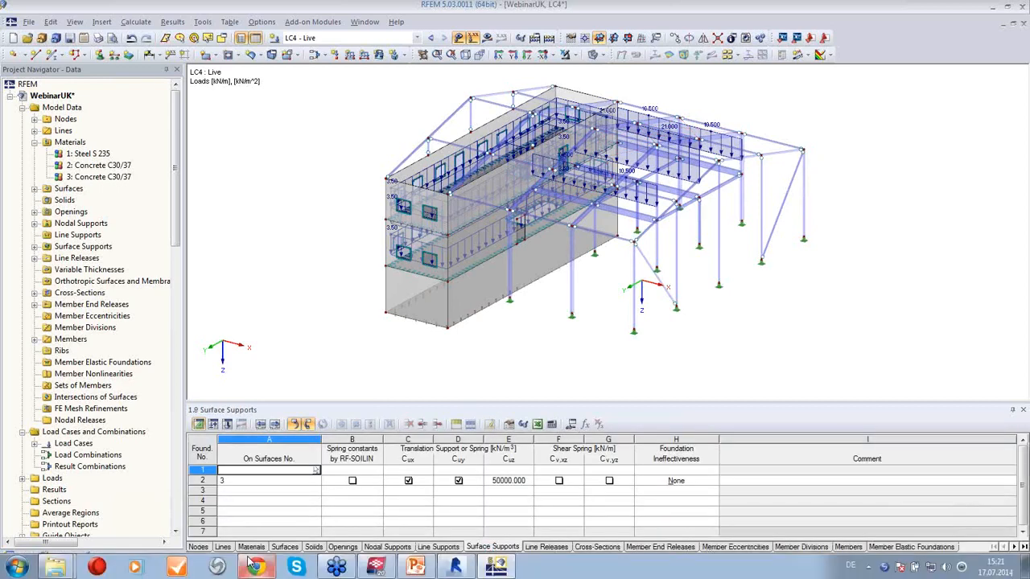
Step: Review the materials, lines and nodes tables, and select the ridge node above the concrete building to locate its coordinates
click(251, 551)
click(223, 547)
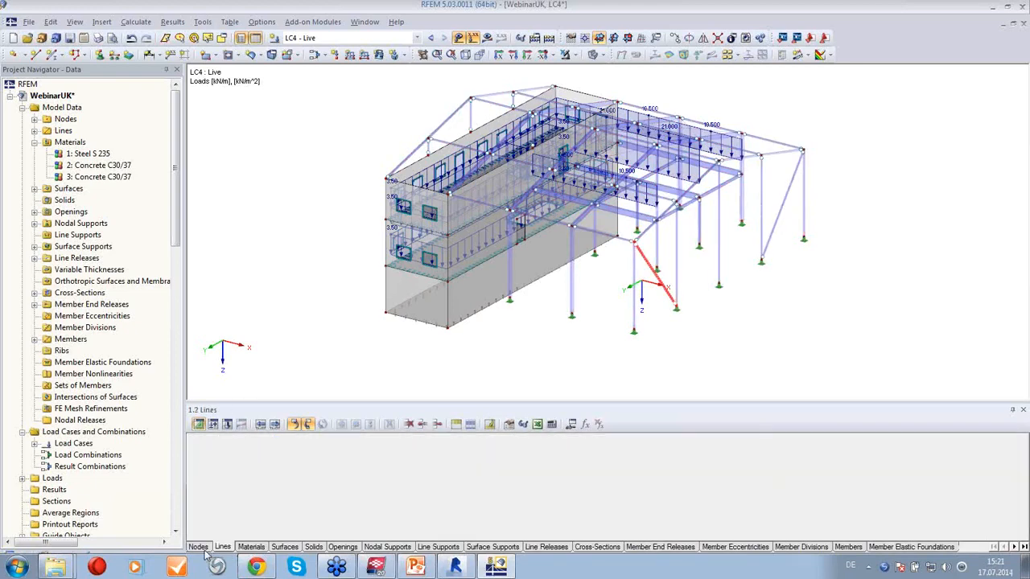
click(198, 547)
click(311, 504)
click(311, 503)
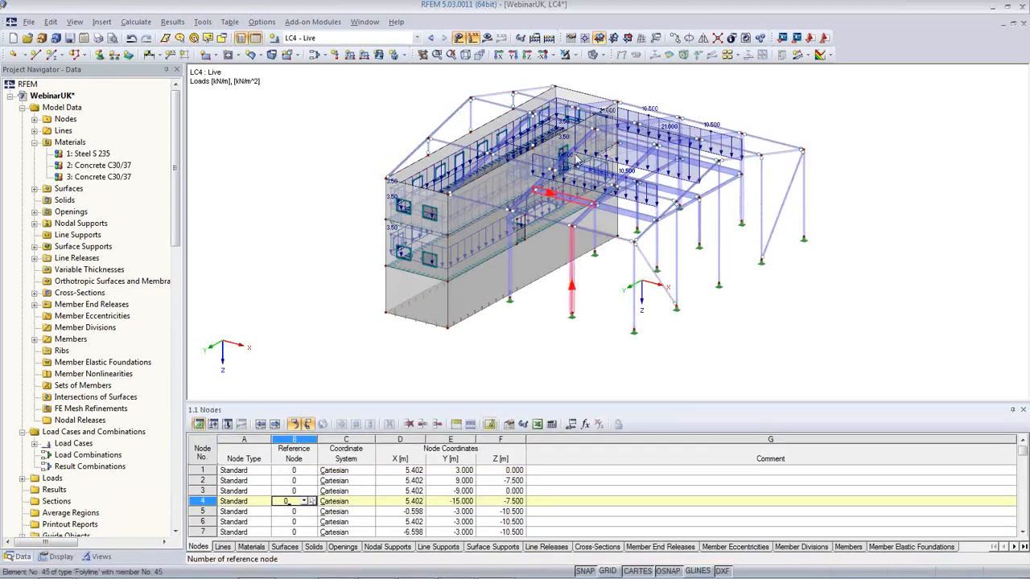
click(473, 101)
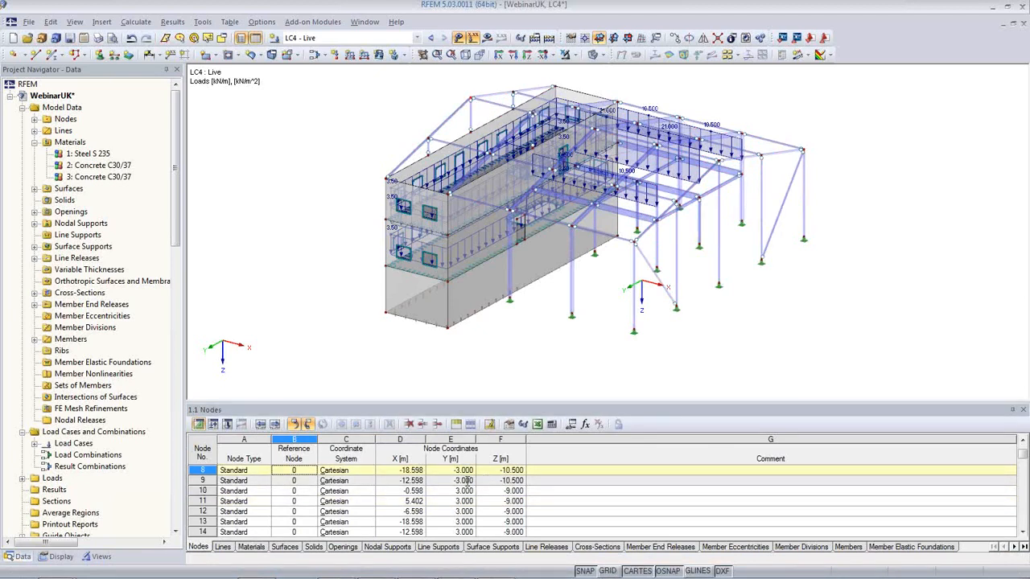
Step: Collapse the list of materials in the project data and hide the loads on the model
click(36, 143)
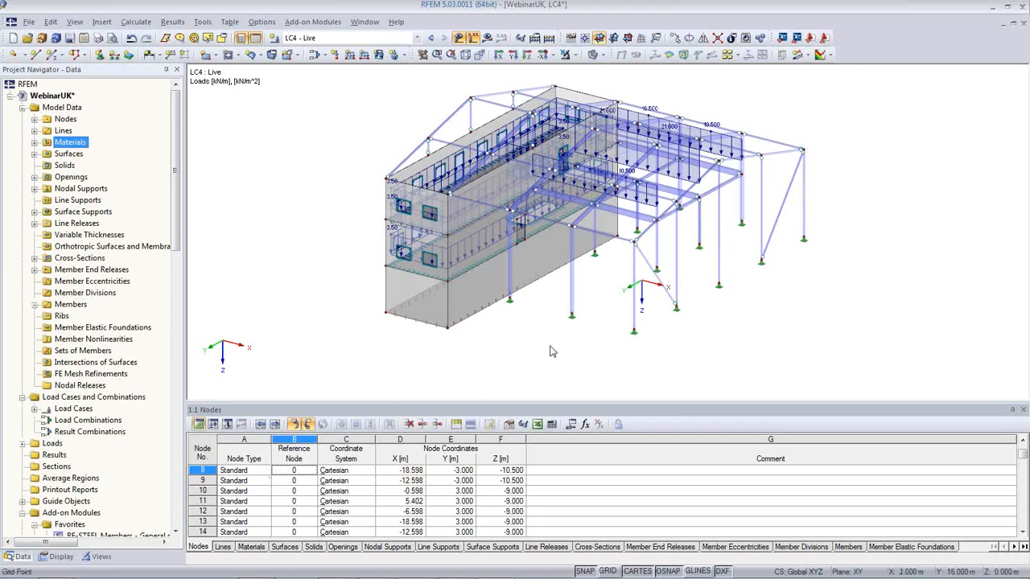
click(459, 38)
ctrl+middle_drag(573, 331, 546, 373)
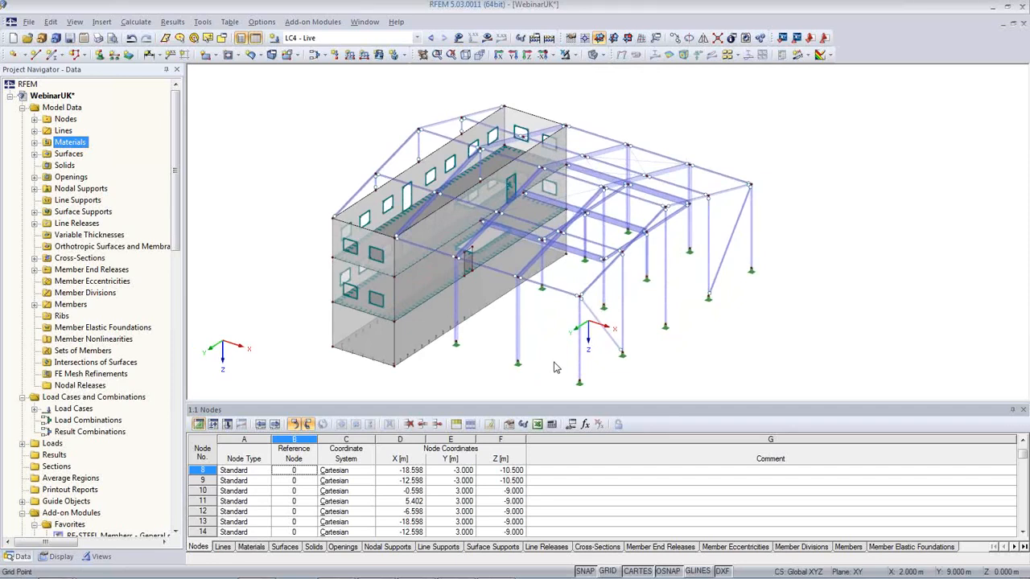
Step: Check the Infotag_1 model in Tekla Structures, and return to the RFEM model
mouse_move(441, 569)
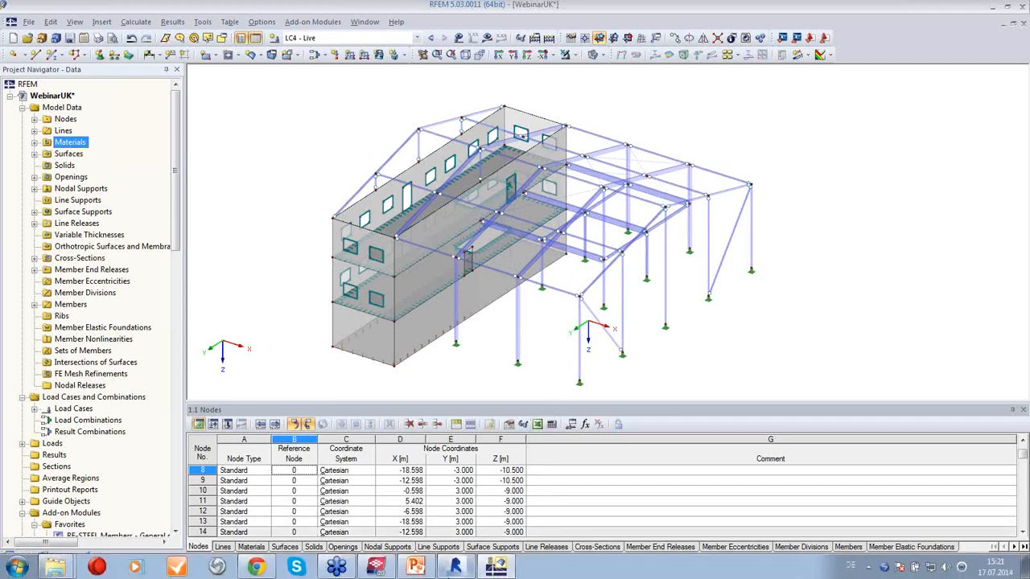
mouse_move(376, 567)
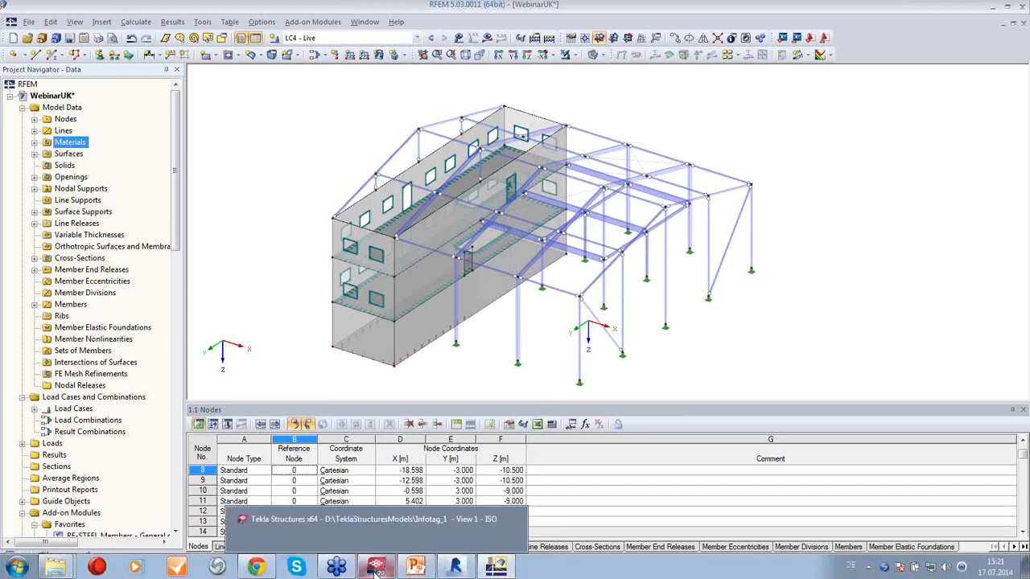
click(367, 531)
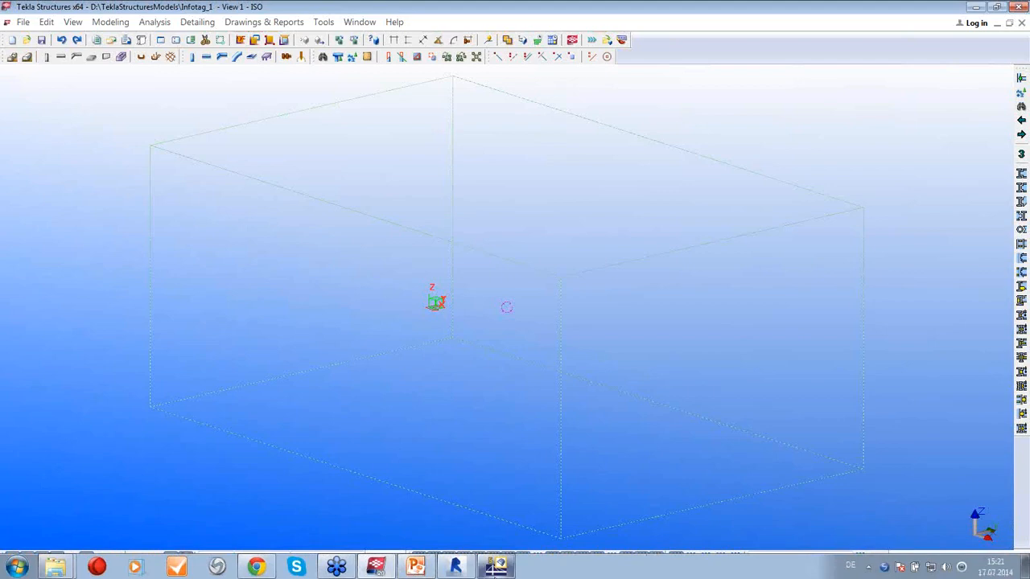
mouse_move(496, 567)
click(494, 536)
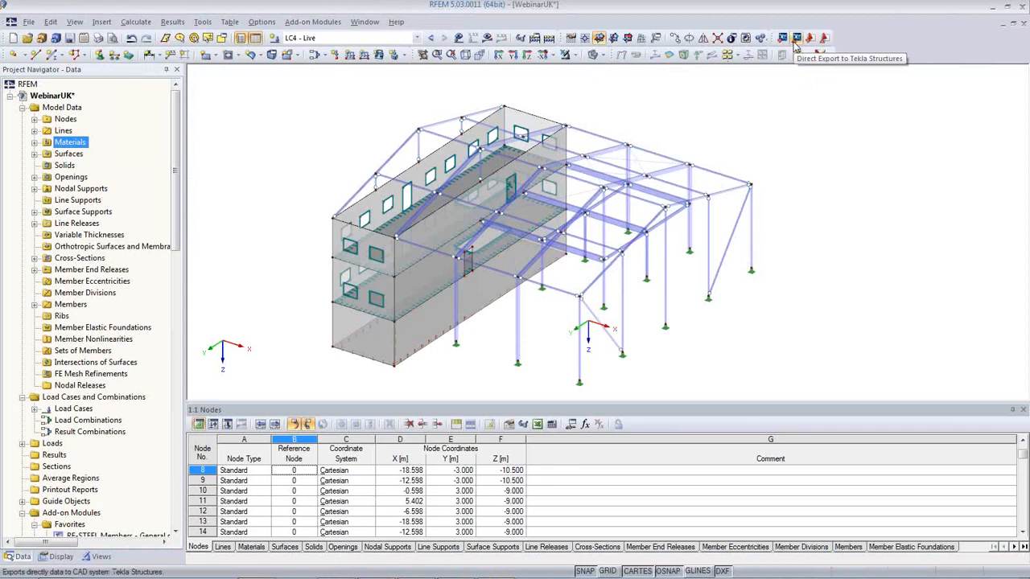
Step: Export the model directly to Tekla Structures, overwriting the existing model there
click(796, 39)
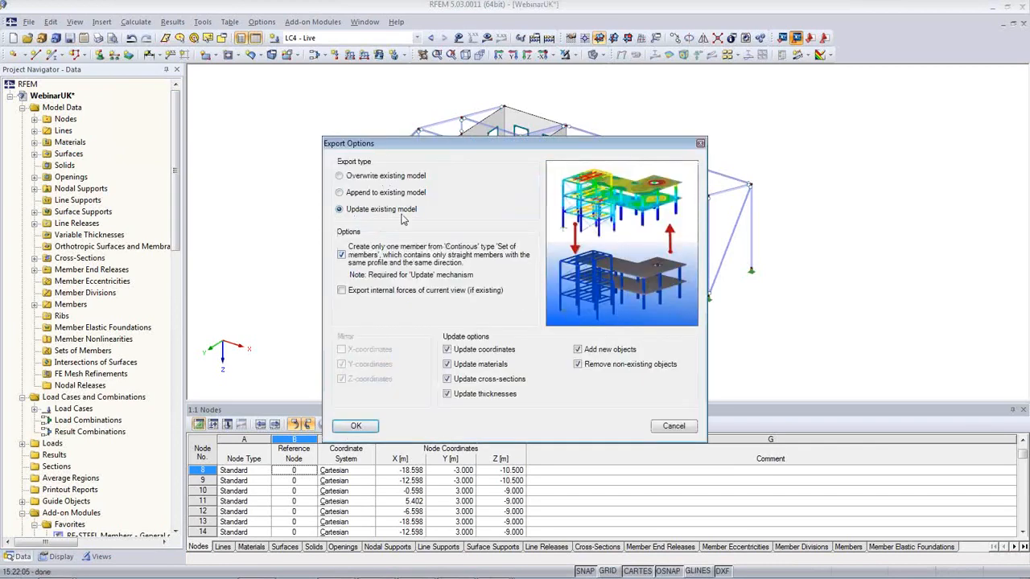
click(354, 176)
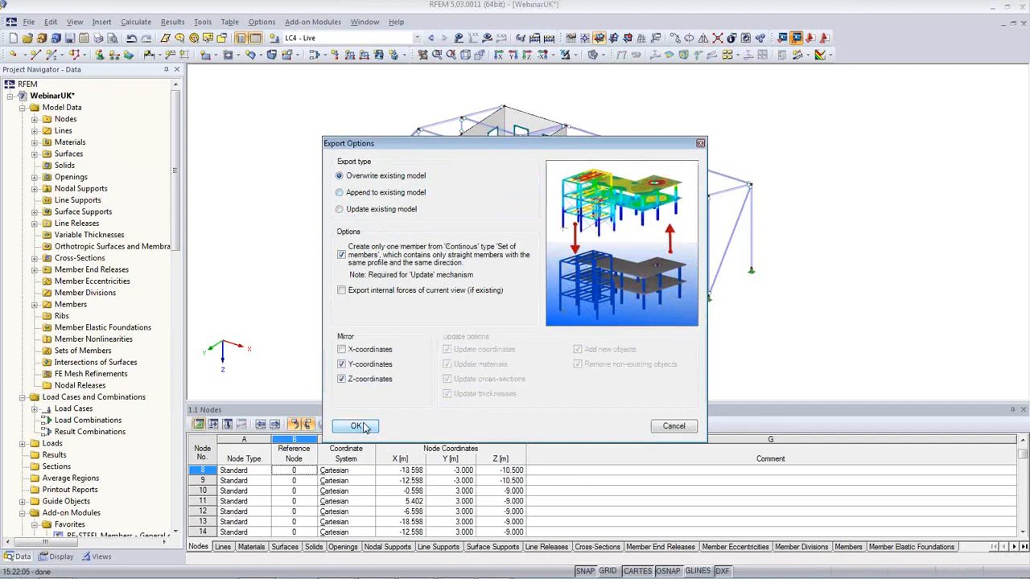
click(356, 425)
Step: Switch to Tekla Structures and display the parts of the transferred building as wireframe
click(391, 568)
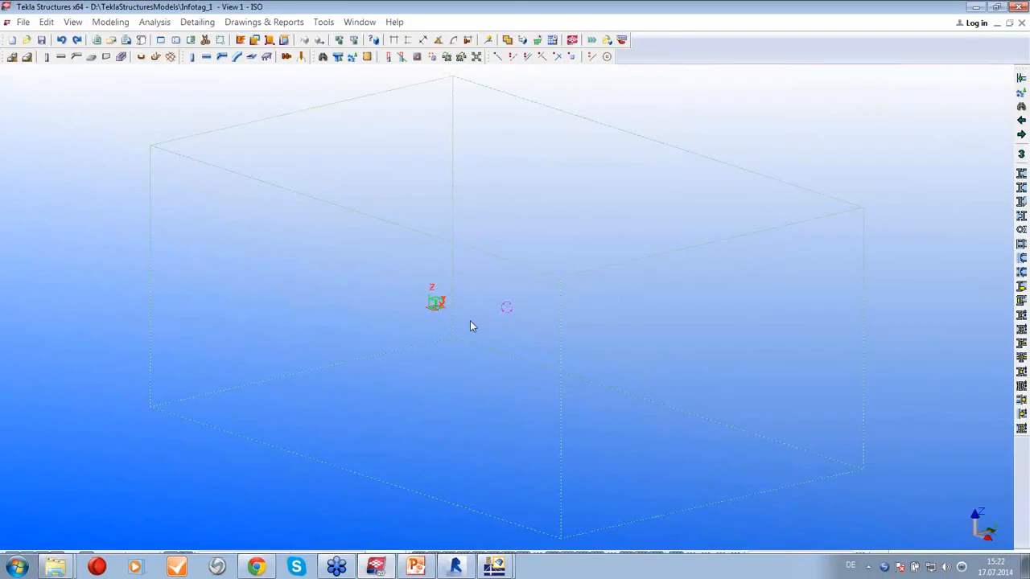
middle_drag(501, 360, 531, 431)
middle_drag(668, 414, 539, 410)
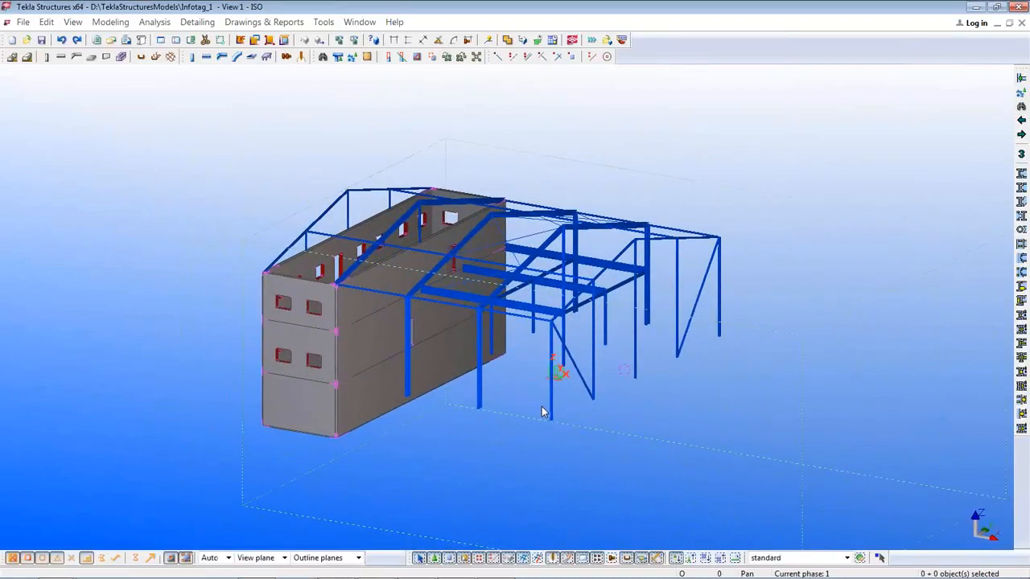
key(ctrl+1)
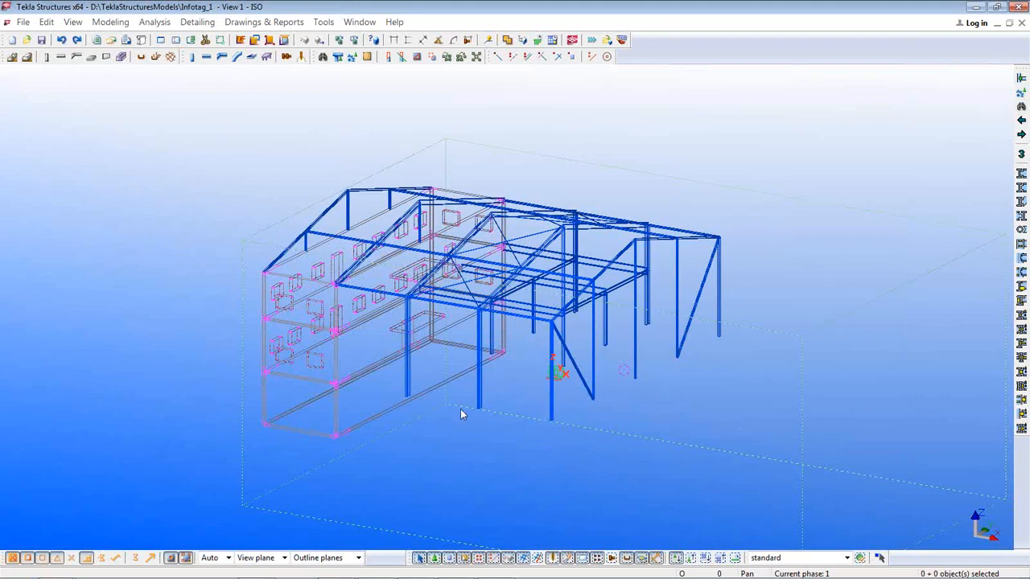
ctrl+middle_drag(416, 402, 376, 402)
scroll(376, 402, up, 3)
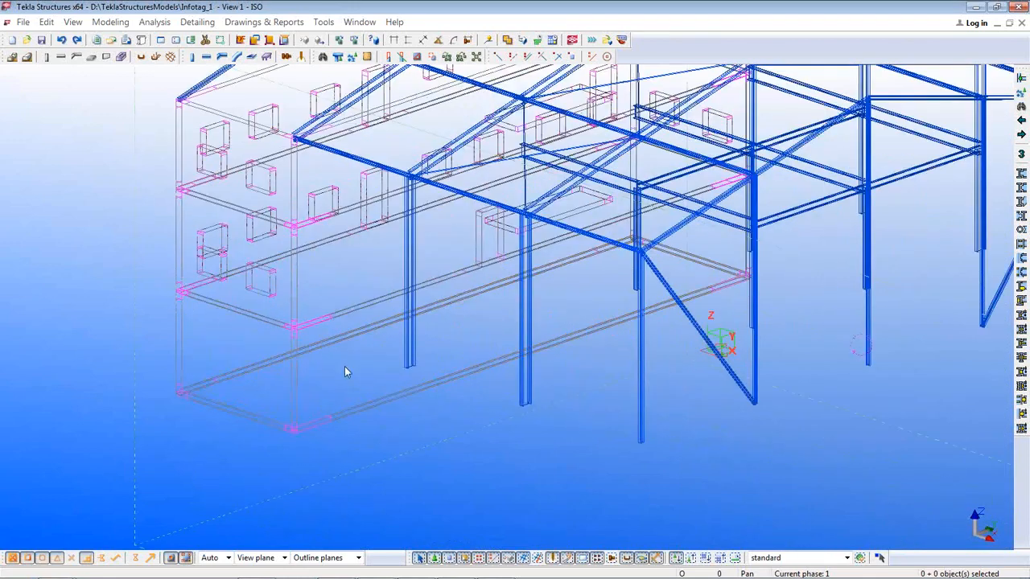
Step: Review the properties of a concrete floor slab, a tall hall column and the front corner column under the intermediate floor beams
click(339, 316)
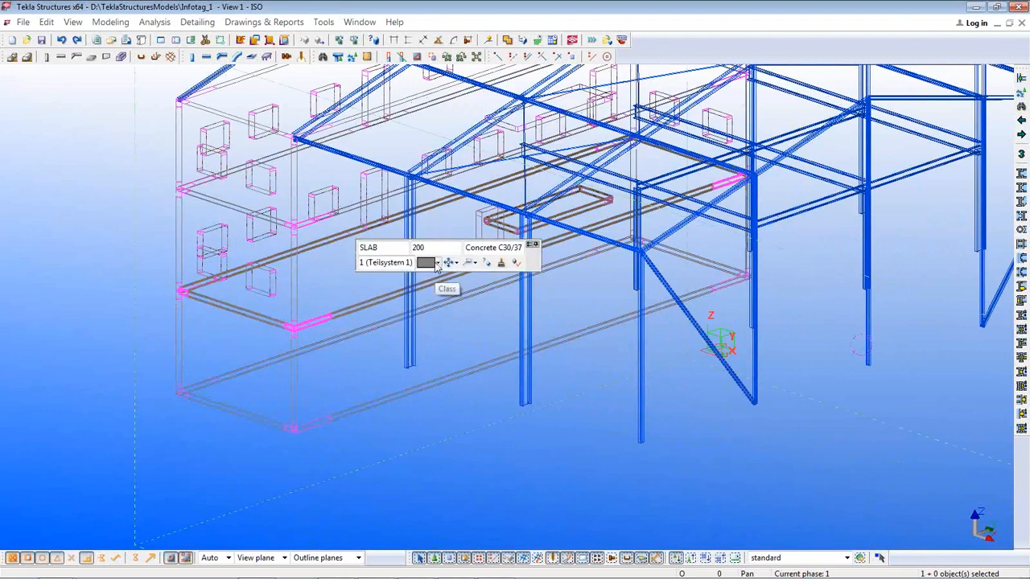
click(528, 347)
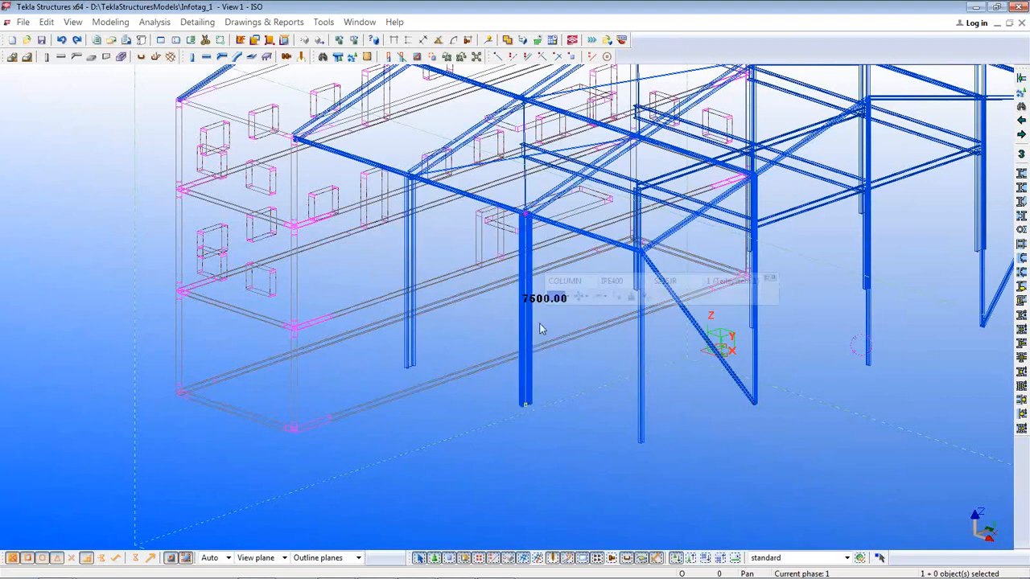
click(569, 394)
scroll(566, 396, down, 2)
ctrl+middle_drag(678, 446, 751, 408)
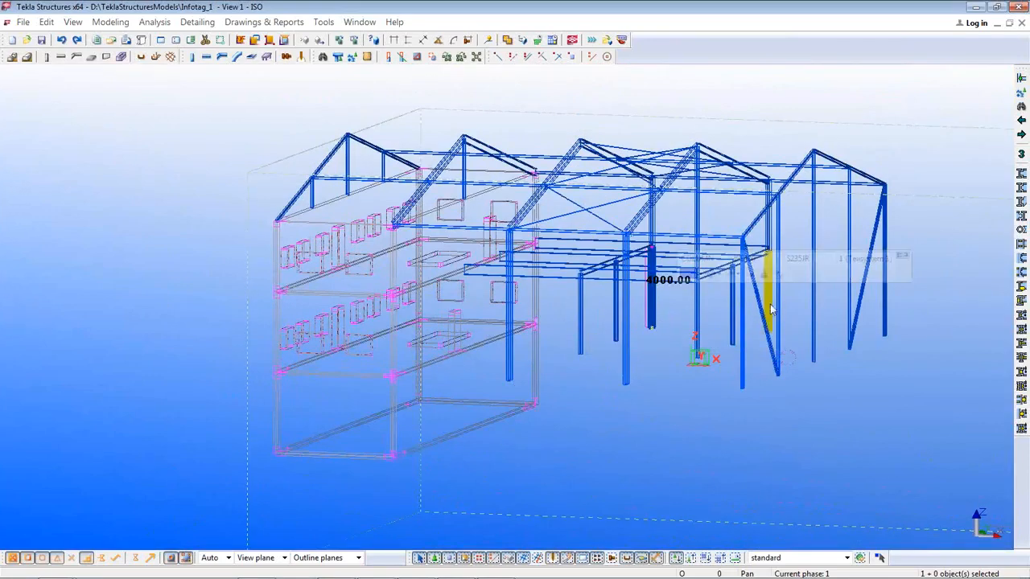
scroll(660, 328, up, 5)
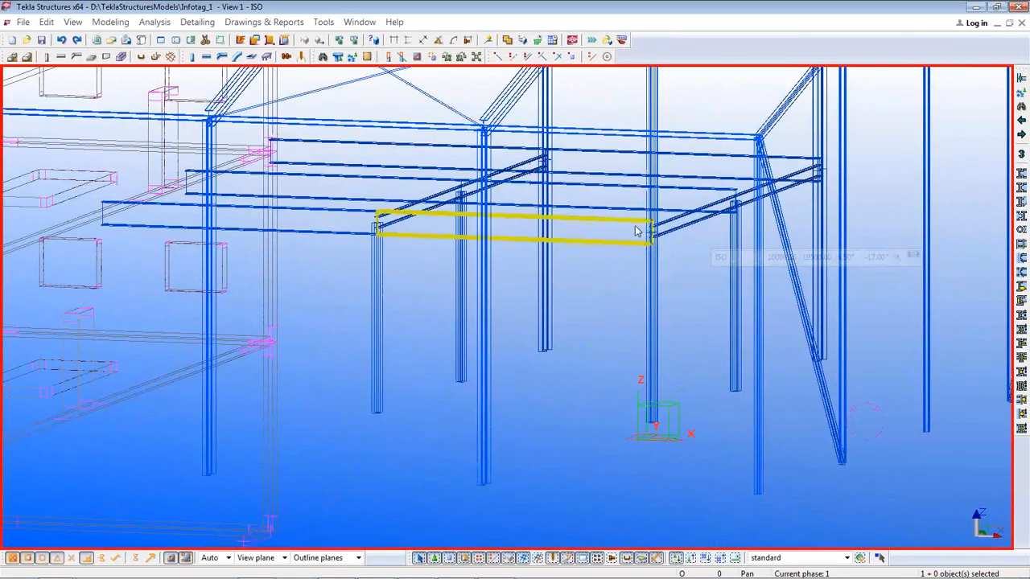
click(652, 313)
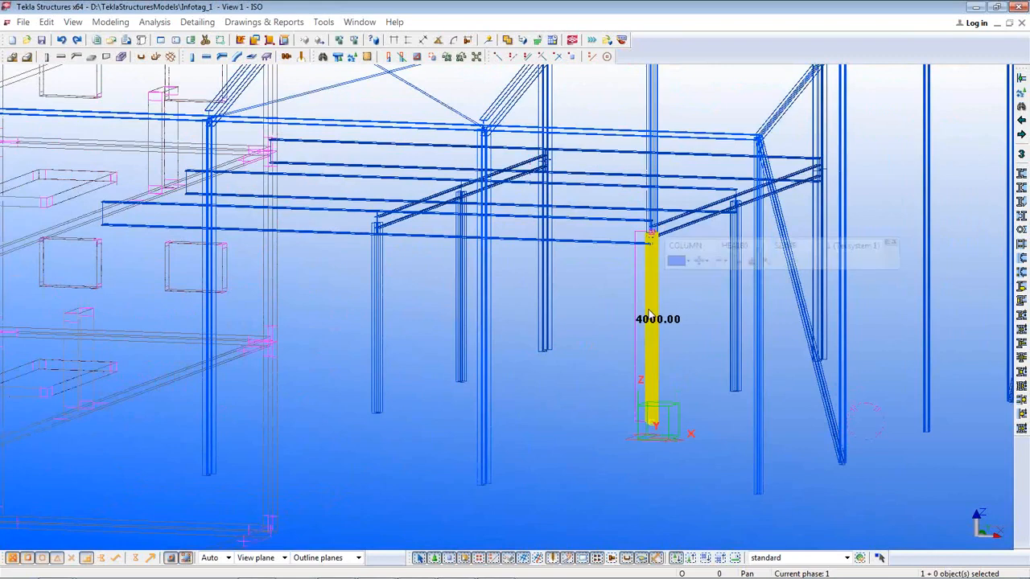
click(894, 475)
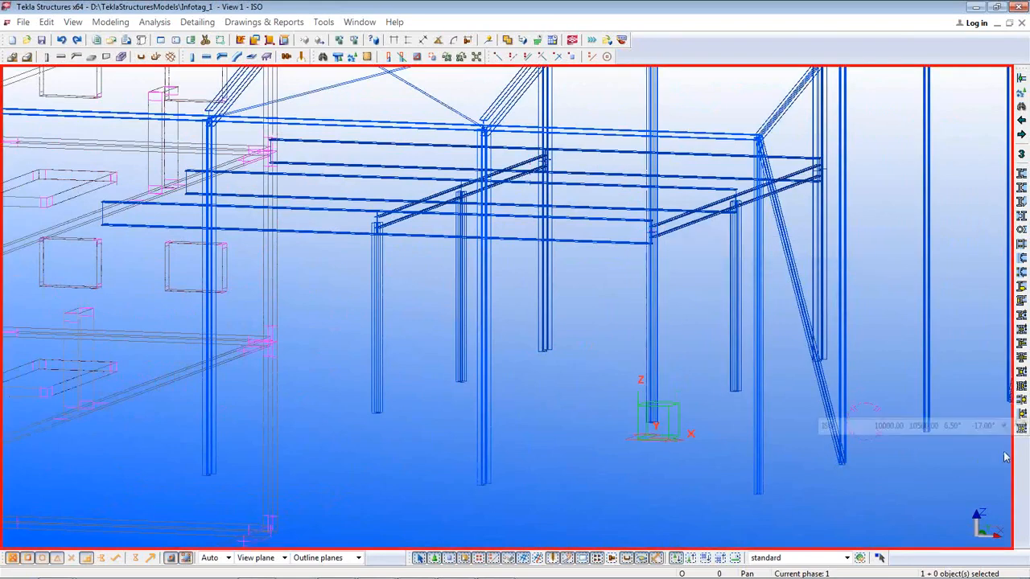
Step: Add a plate connection between the front corner column and the end of the front longitudinal intermediate floor beam
click(1022, 414)
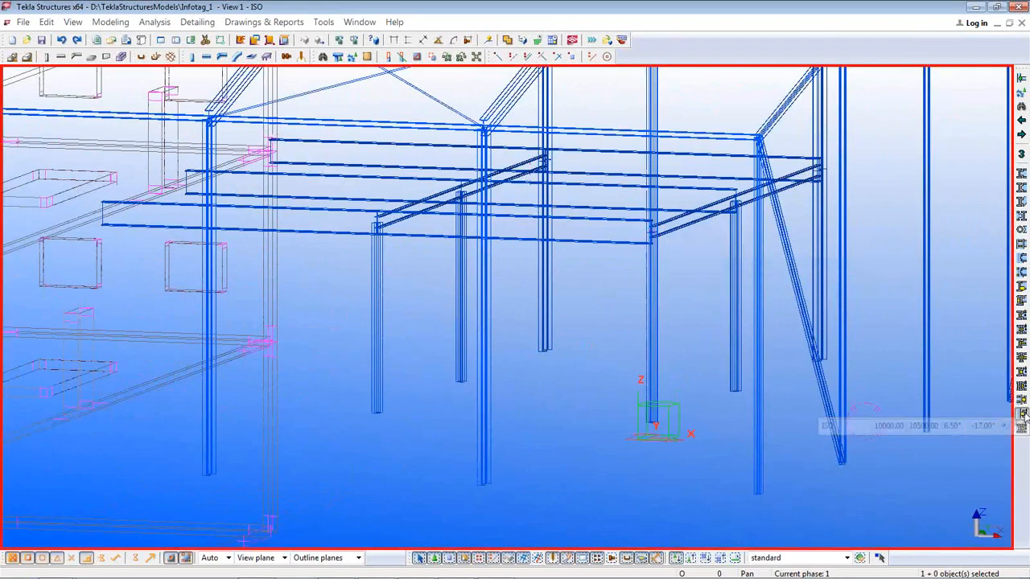
click(652, 302)
click(603, 243)
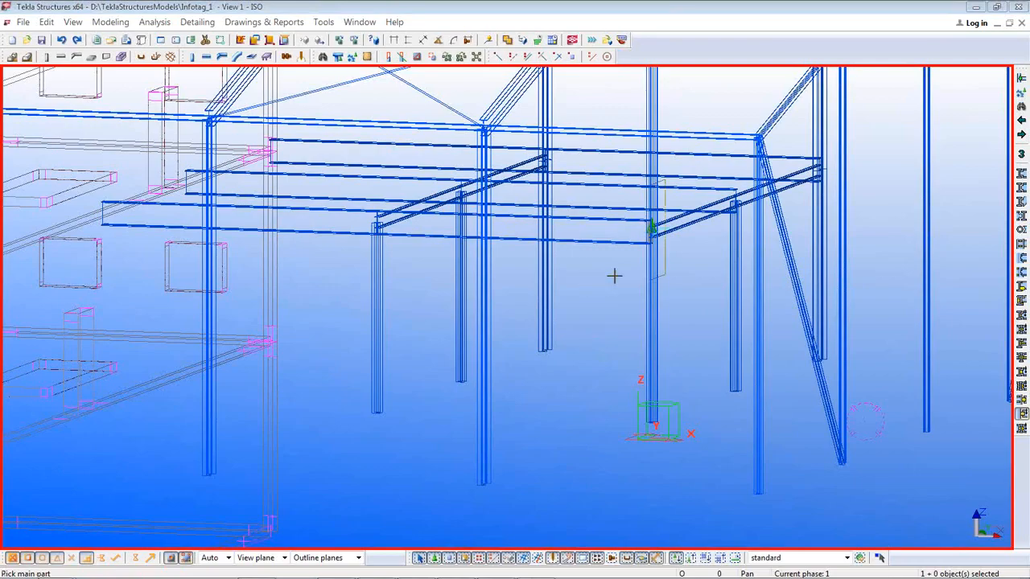
ctrl+middle_drag(626, 294, 734, 299)
scroll(734, 300, up, 6)
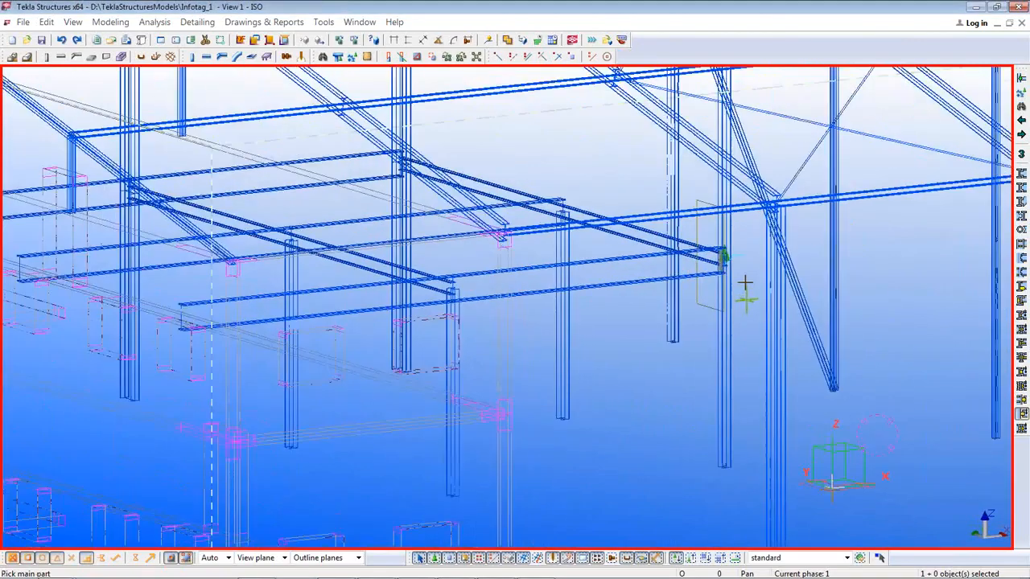
scroll(735, 300, down, 6)
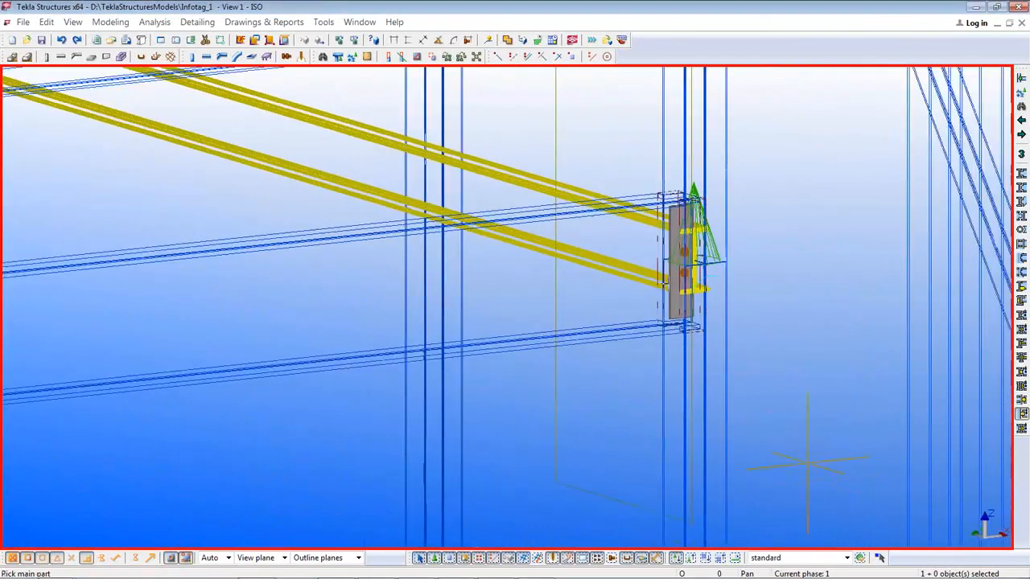
Step: Add the same connection between the rear corner column and the rear longitudinal intermediate floor beam, and end the connection command
ctrl+middle_drag(579, 330, 464, 305)
middle_drag(725, 303, 440, 341)
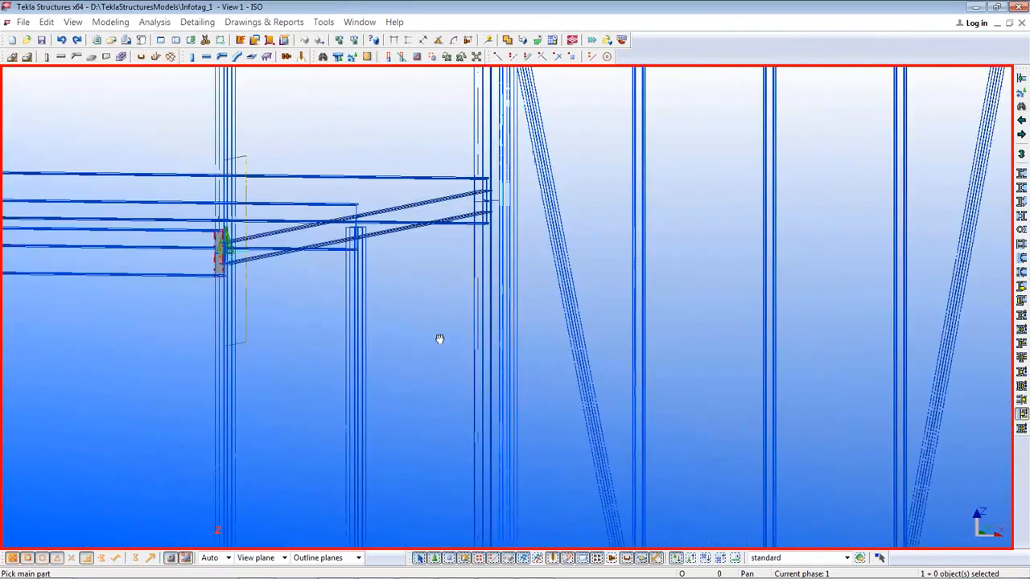
click(477, 317)
click(423, 172)
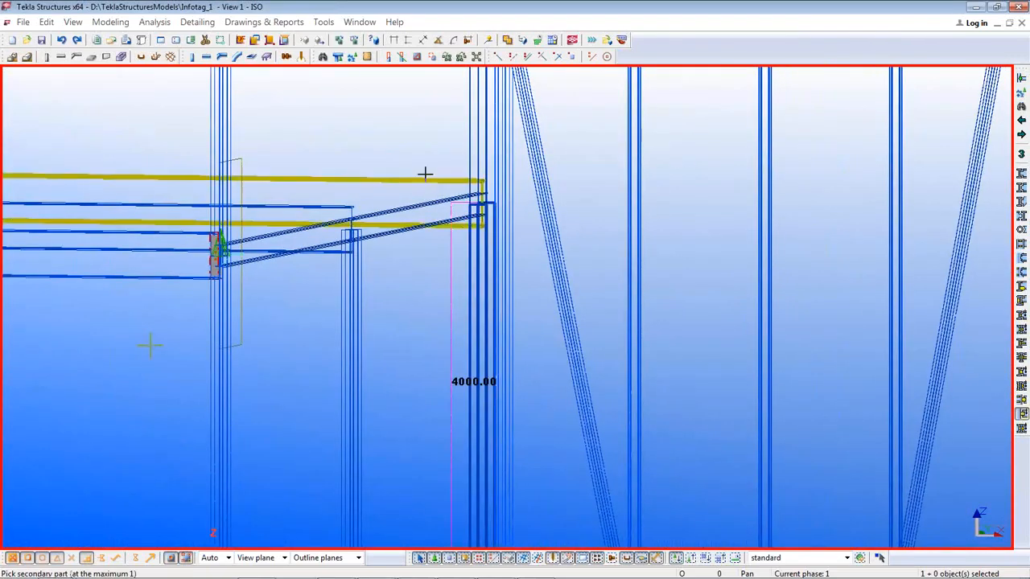
middle_click(424, 173)
mouse_move(435, 276)
ctrl+middle_down()
mouse_move(458, 284)
mouse_move(430, 288)
ctrl+middle_up()
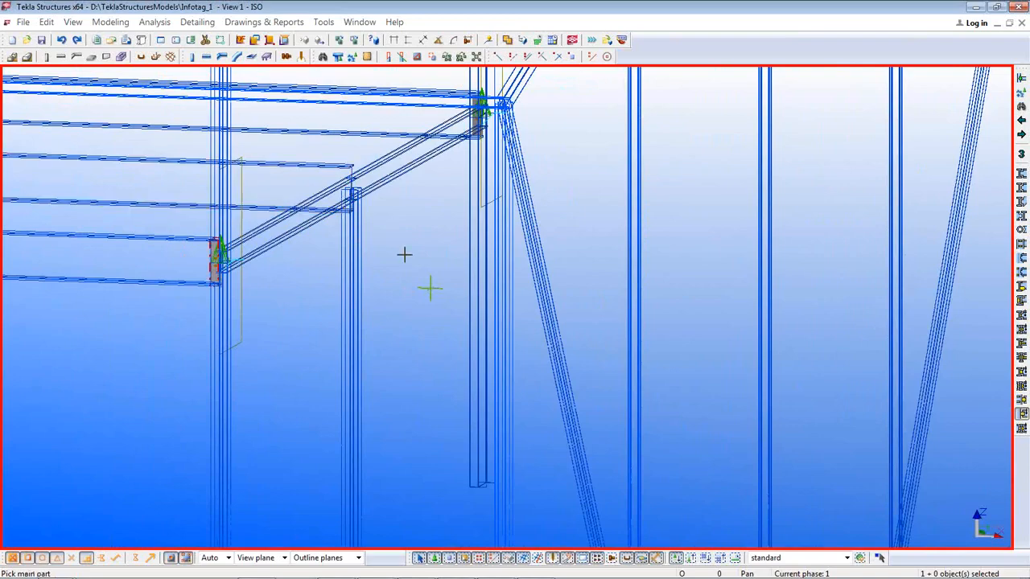
middle_drag(391, 281, 381, 315)
scroll(324, 292, down, 3)
ctrl+middle_drag(299, 328, 388, 338)
right_click(395, 344)
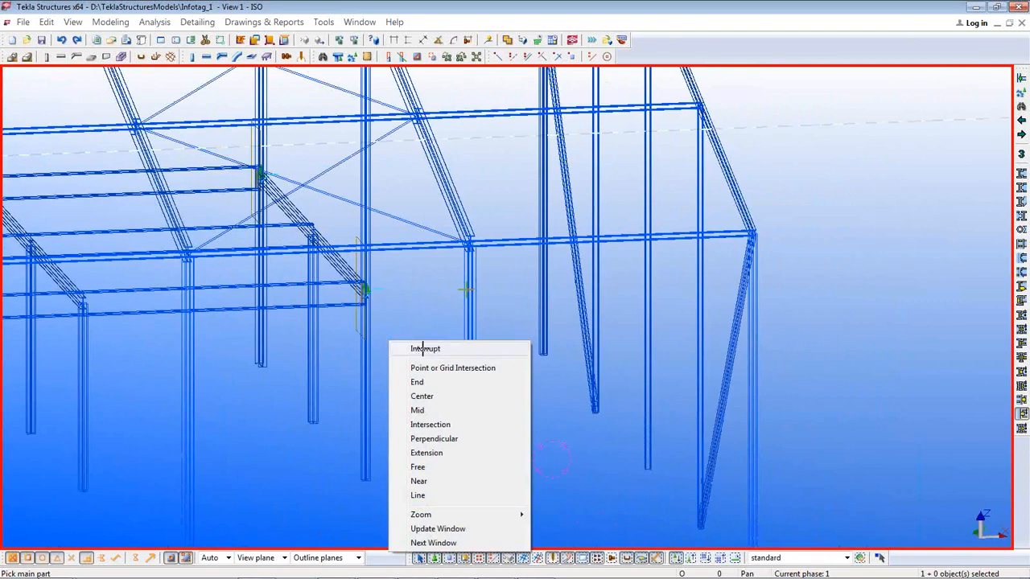
click(423, 348)
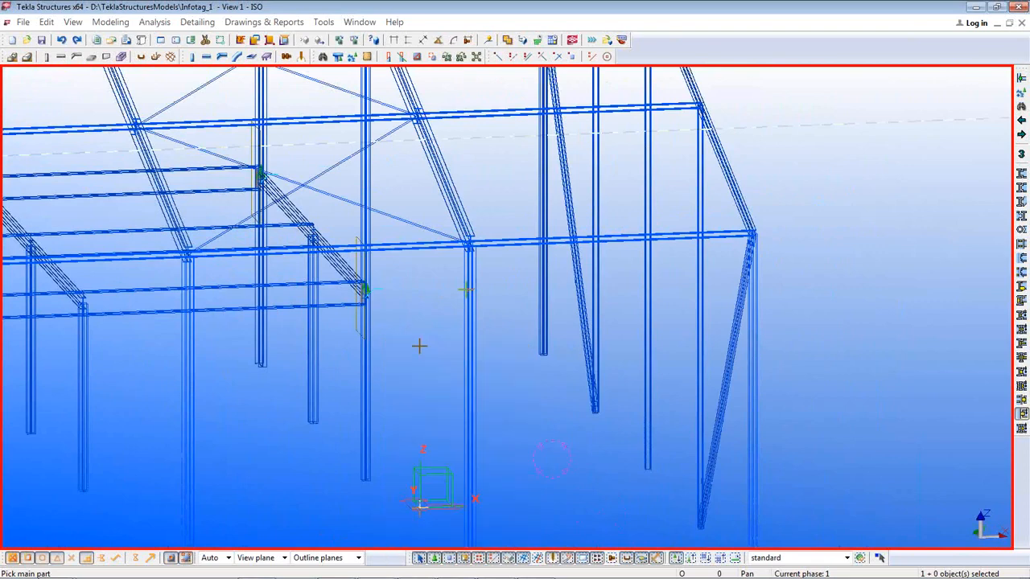
ctrl+middle_drag(421, 349, 471, 191)
scroll(421, 338, down, 2)
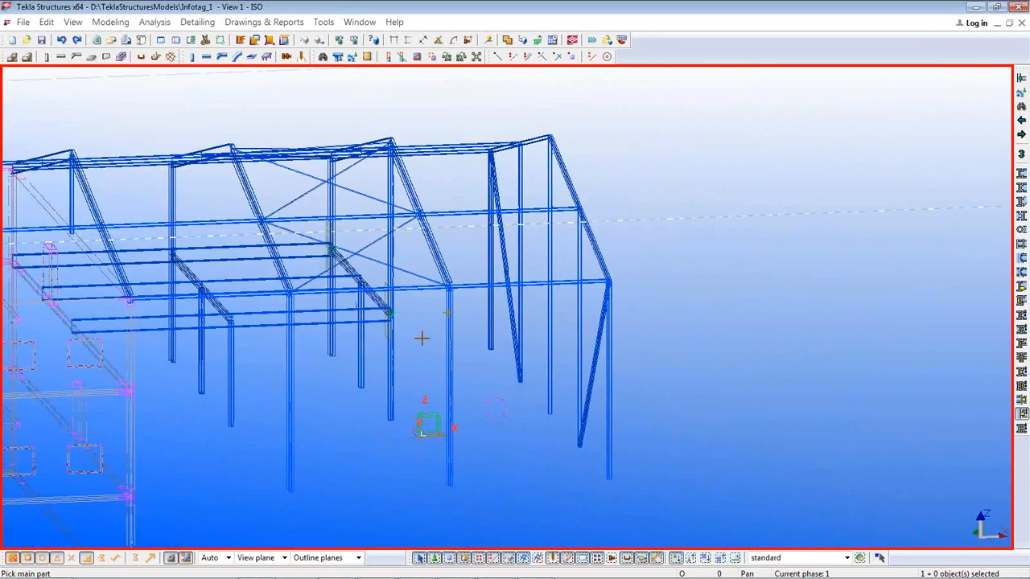
middle_drag(450, 368, 614, 392)
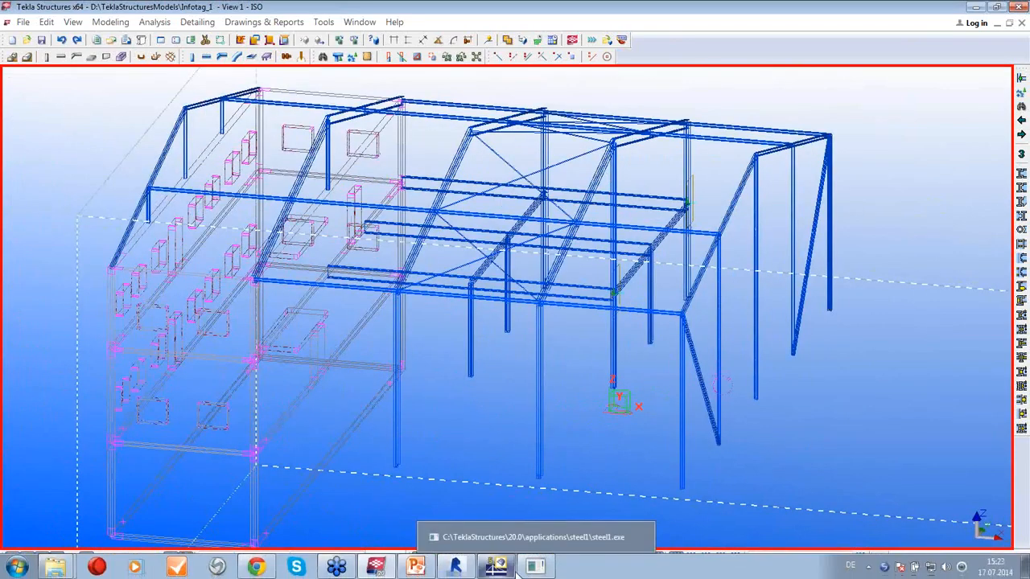
Step: Switch back to RFEM and start exporting the model in Bentley ISM format
click(501, 569)
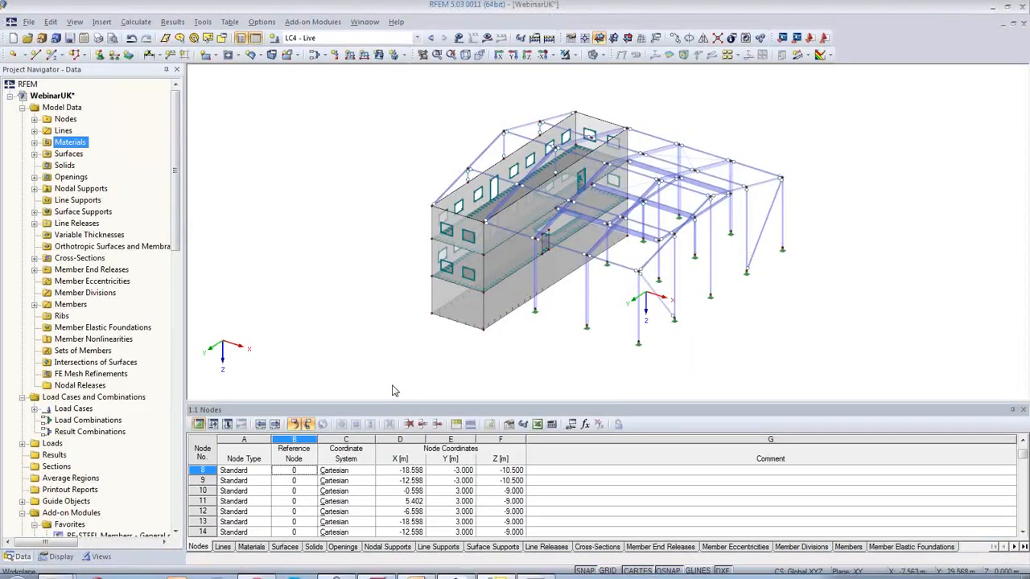
click(29, 22)
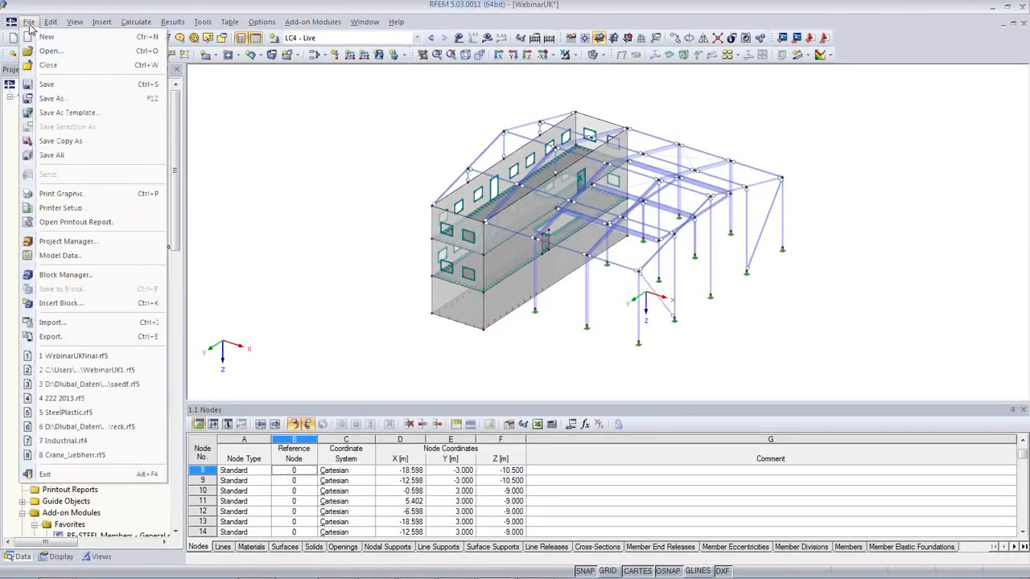
click(67, 339)
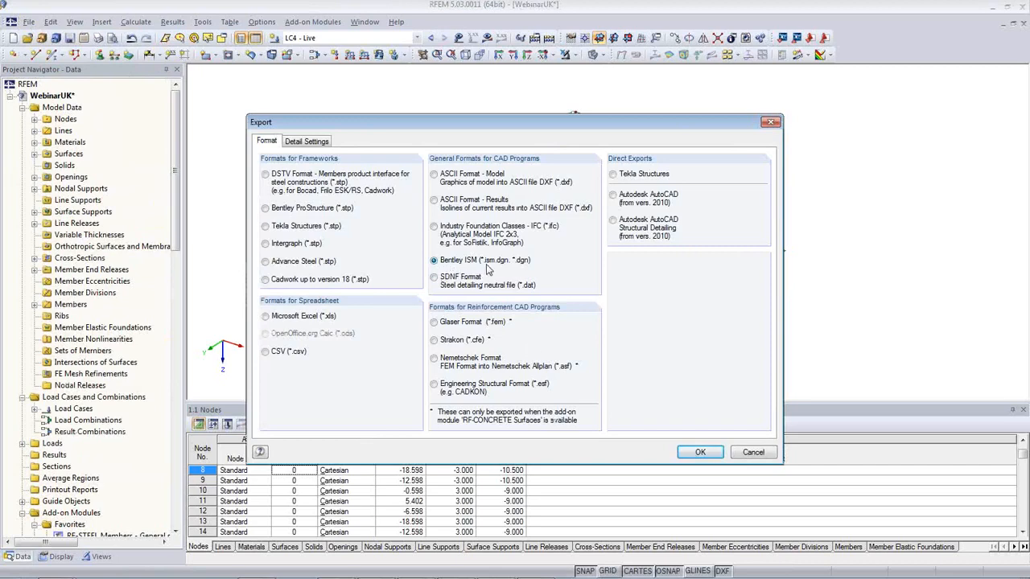
click(700, 452)
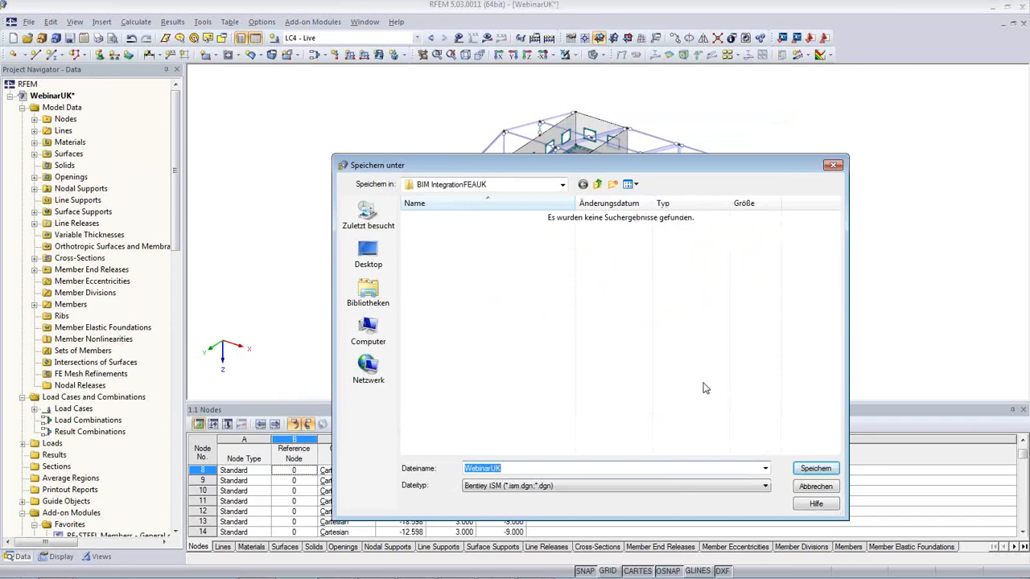
Step: Name the export file Webinar2UK, save it to the Desktop and export to a new ISM file
click(490, 469)
text(2)
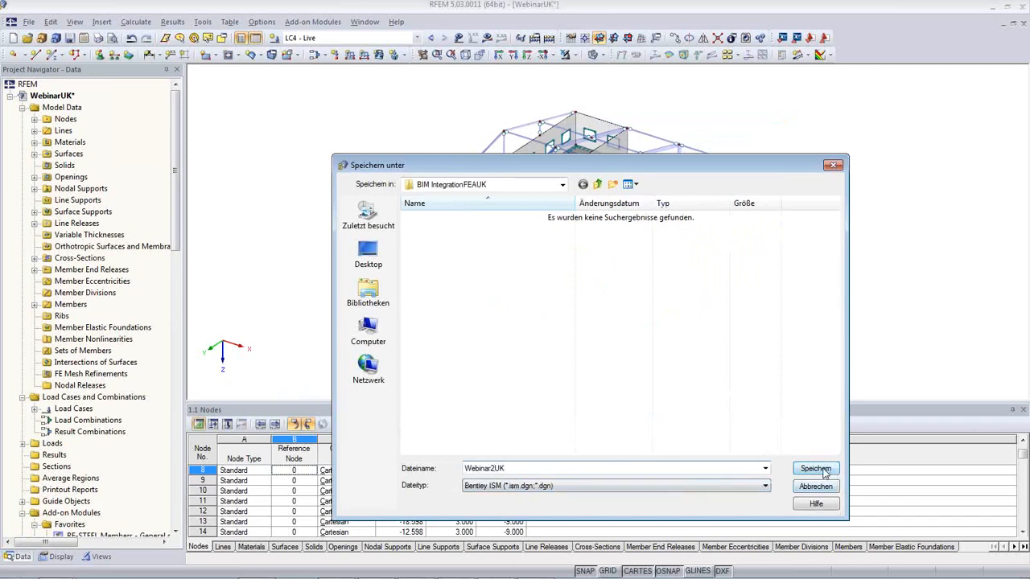
click(375, 259)
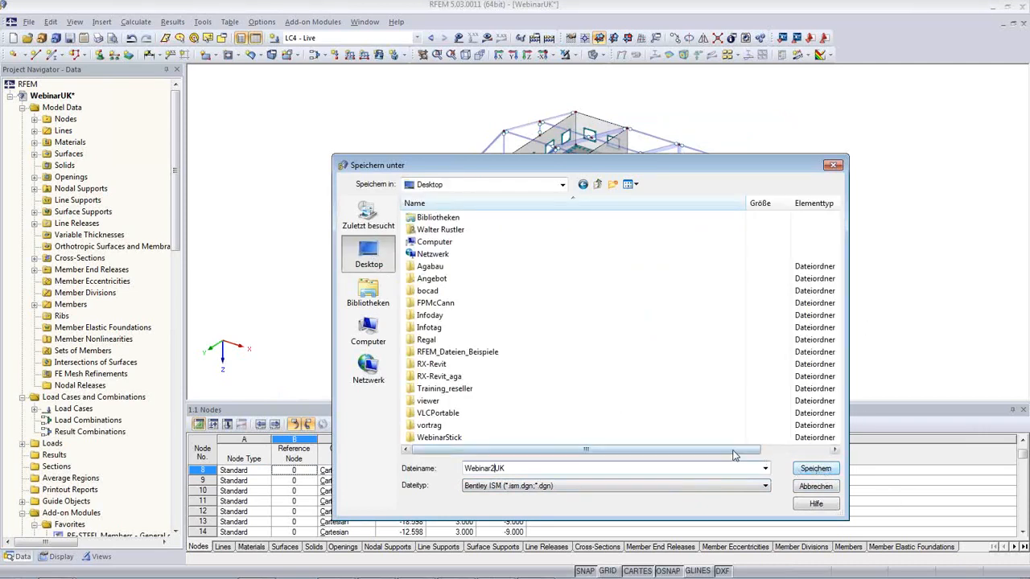
click(814, 473)
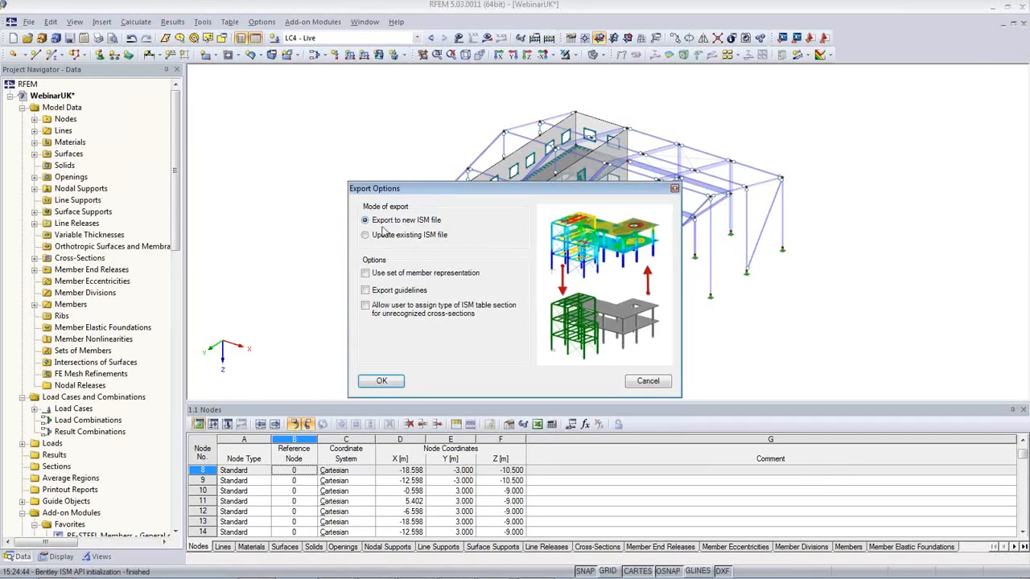
click(376, 381)
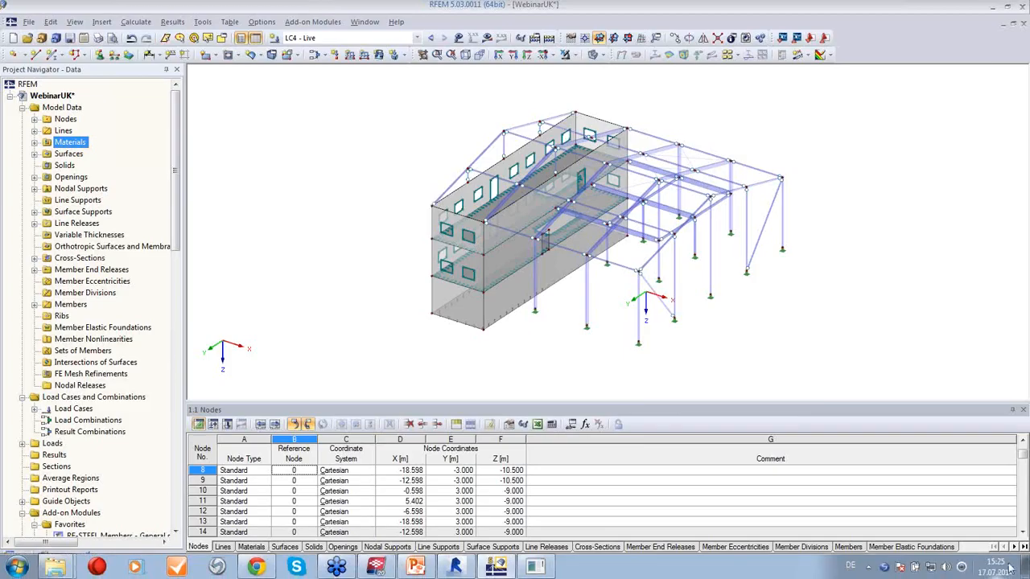
Step: Show the desktop and open the exported Webinar2UK.ism.dgn file with ISM Viewer V8i
click(1010, 568)
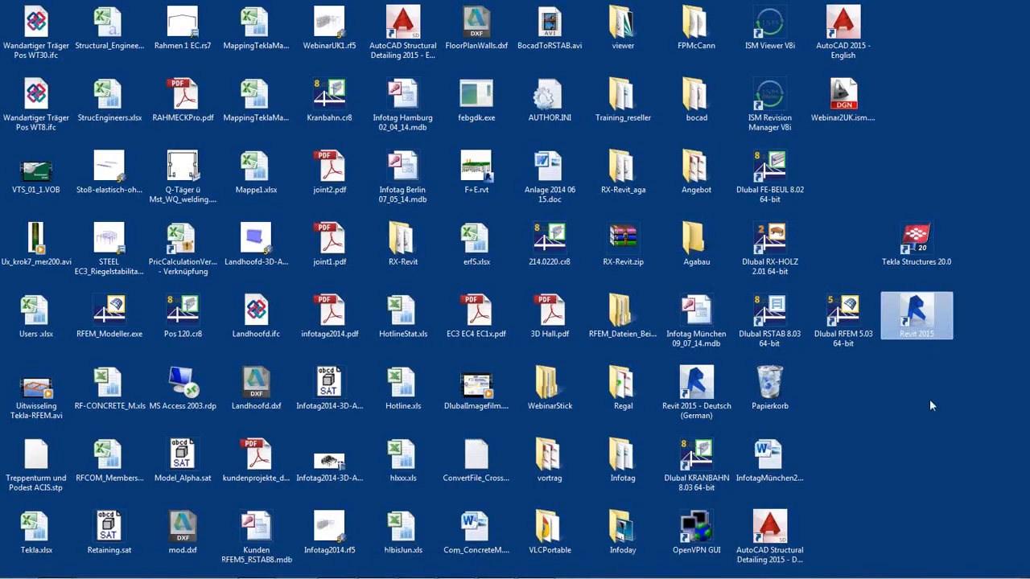
click(843, 121)
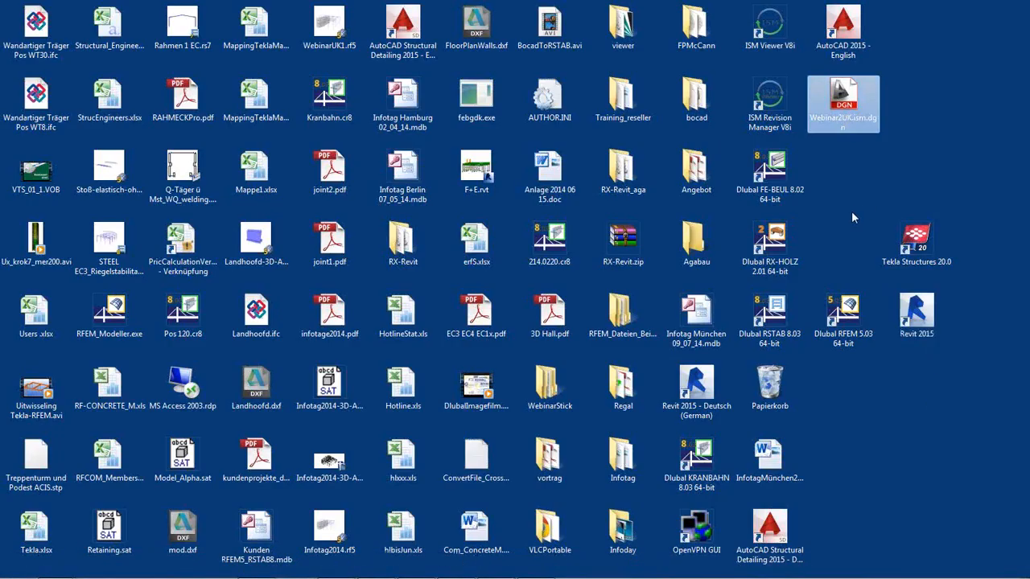
drag(843, 119, 769, 36)
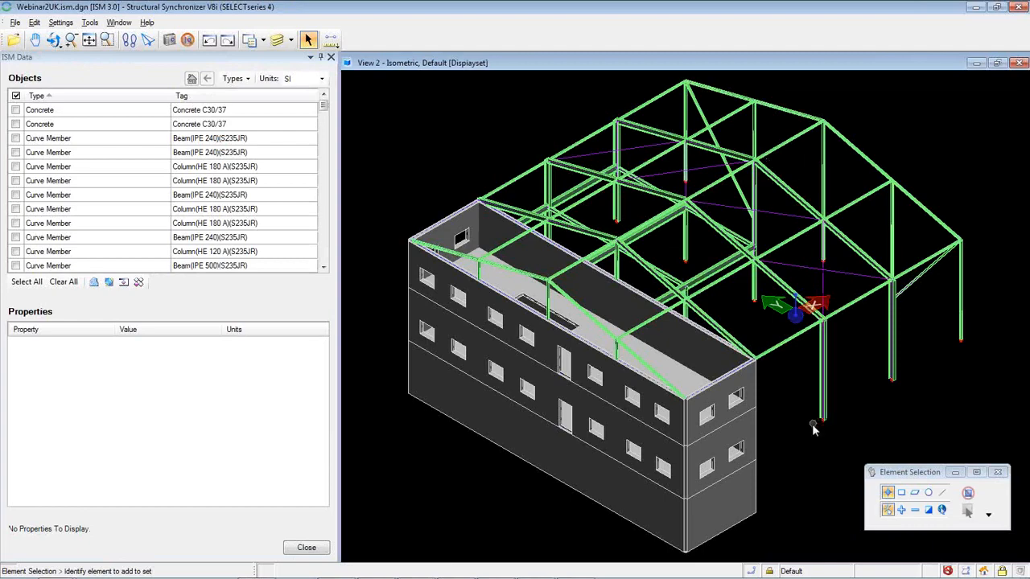
Step: Examine the exported ISM model from another angle and close up, and look over the available file export and print options
shift+middle_drag(778, 424, 735, 413)
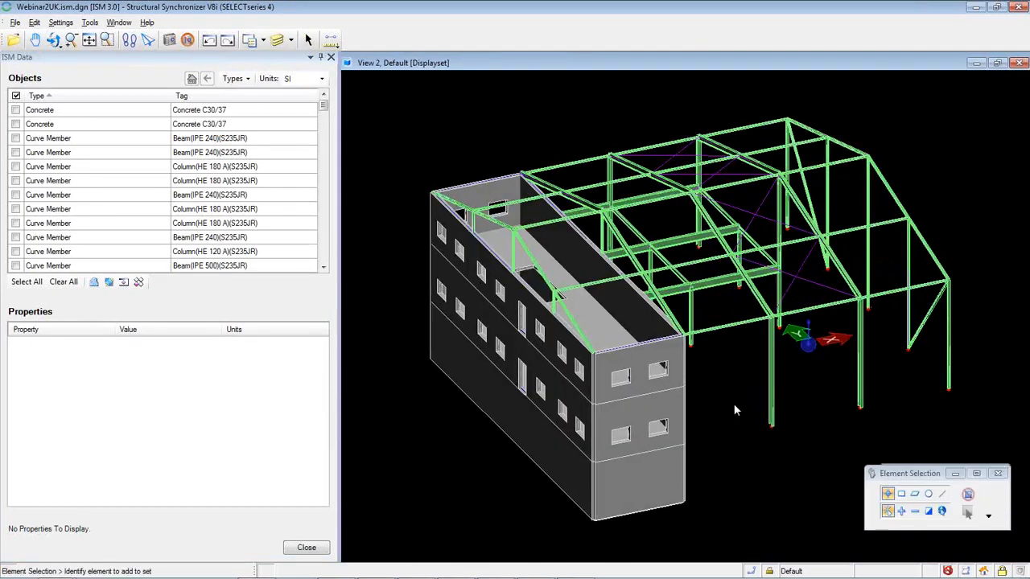
scroll(745, 419, up, 5)
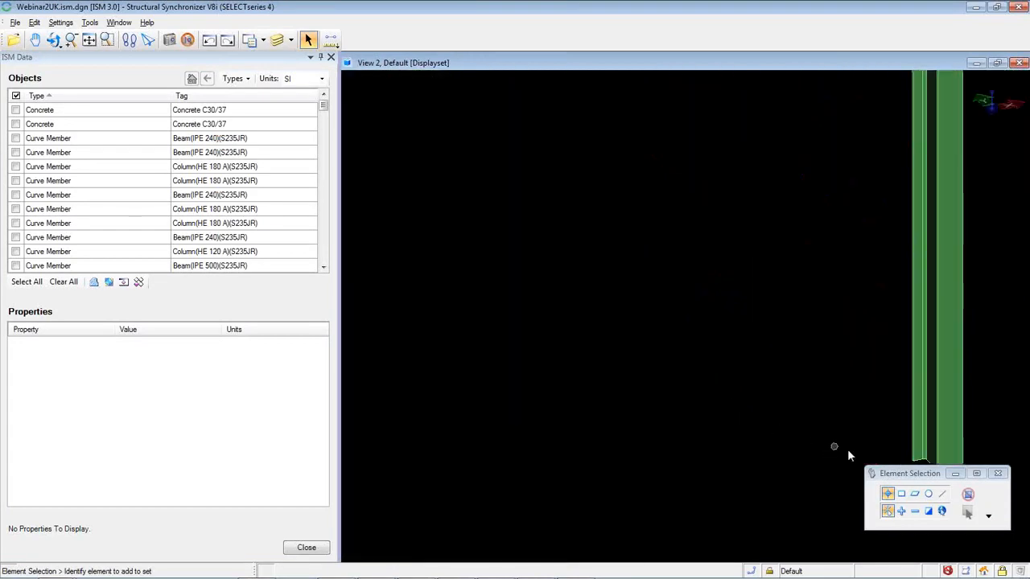
scroll(781, 435, down, 5)
scroll(730, 437, up, 4)
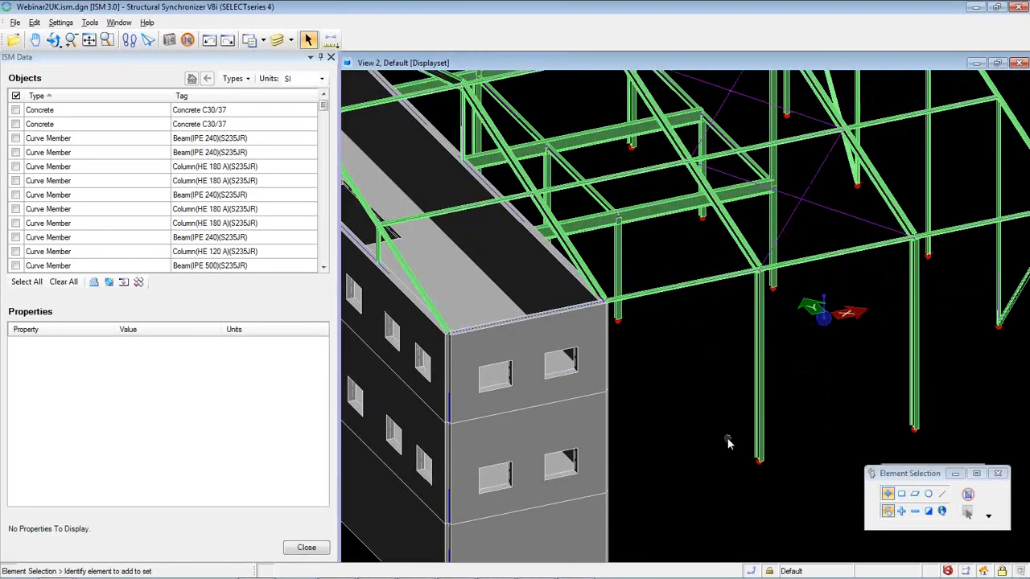
scroll(728, 442, down, 4)
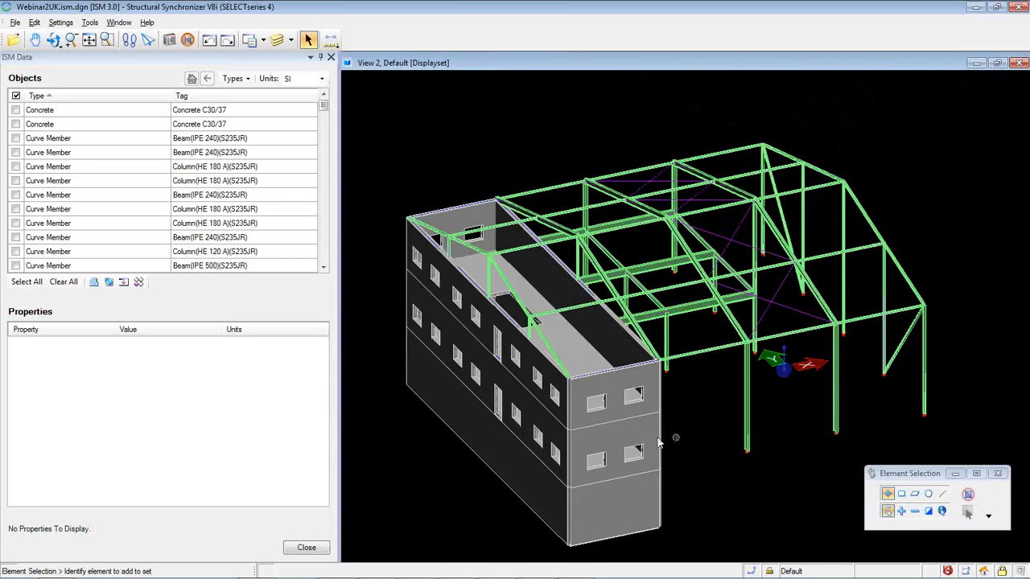
click(14, 22)
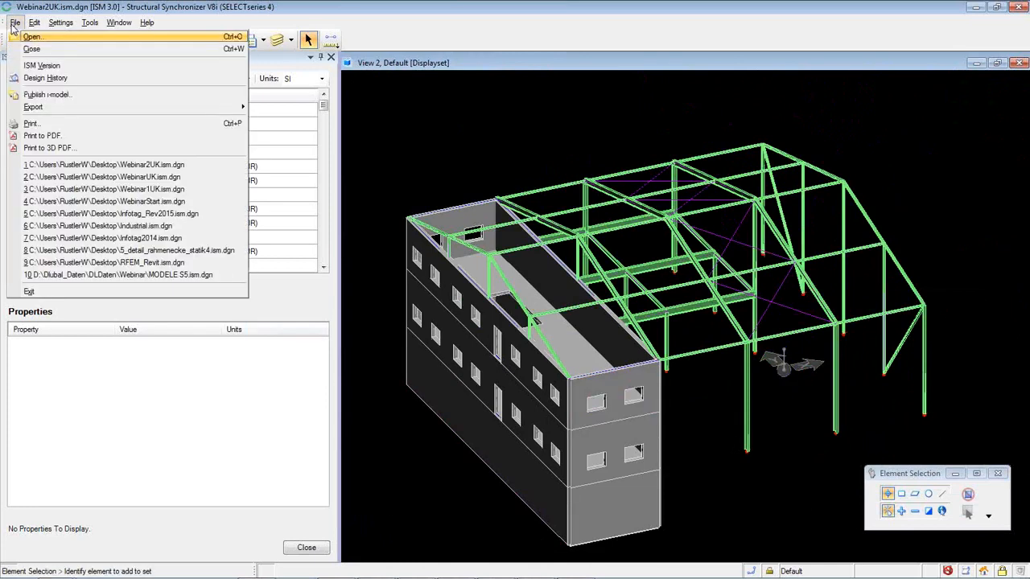
mouse_move(42, 107)
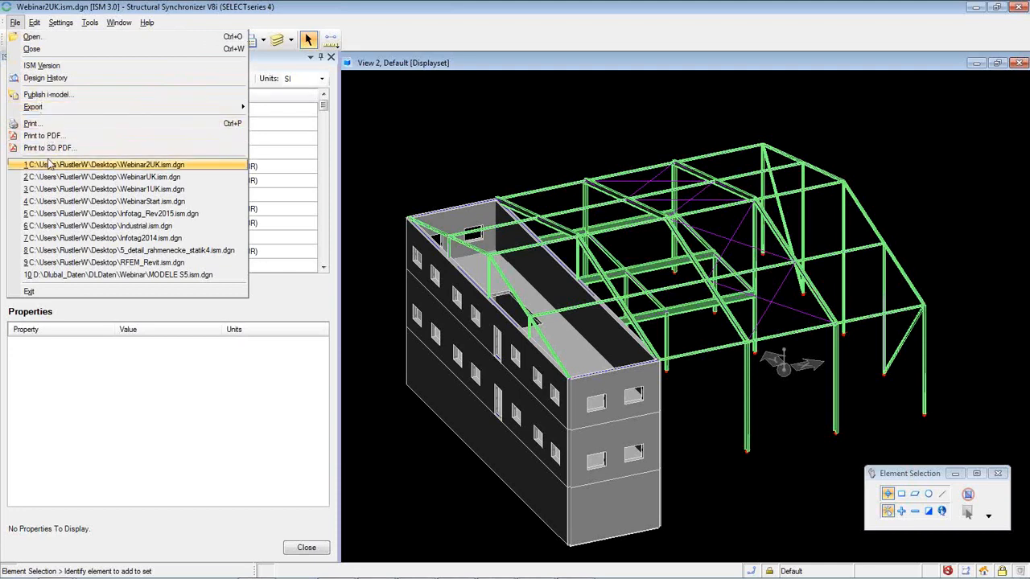
click(569, 14)
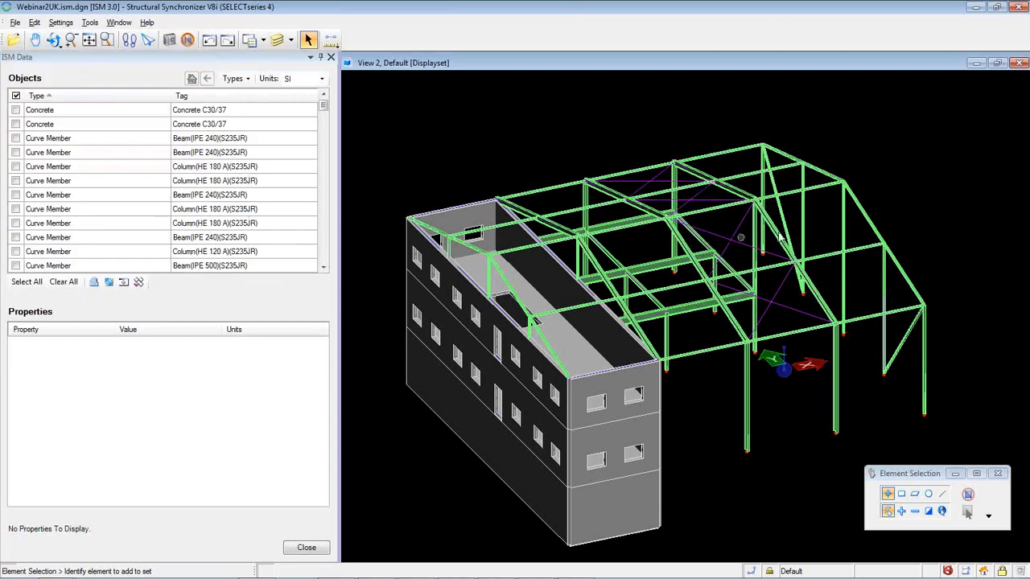
Step: Close the ISM model viewer and switch back to the WebinarUK model in RFEM
click(1022, 8)
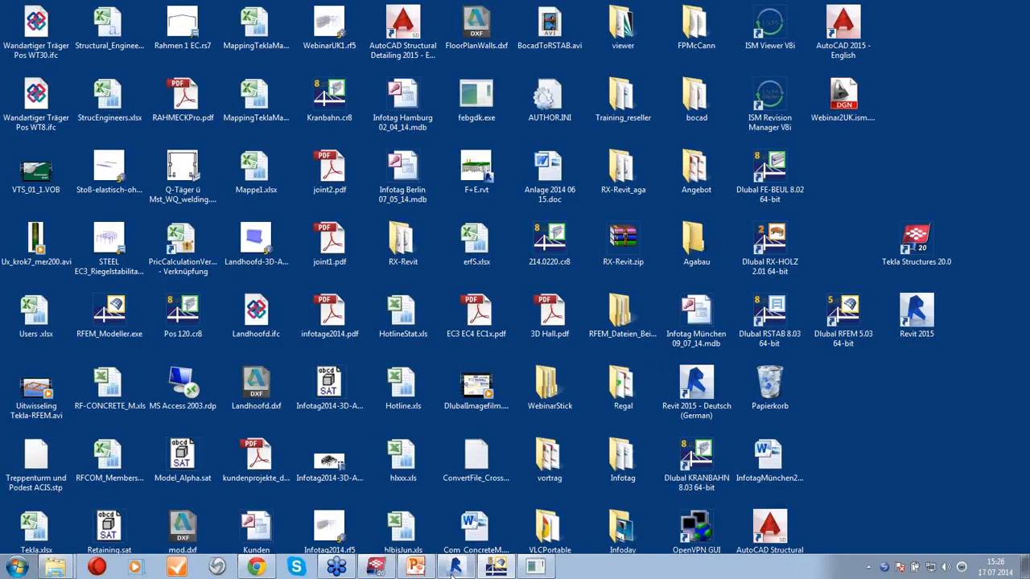
click(496, 567)
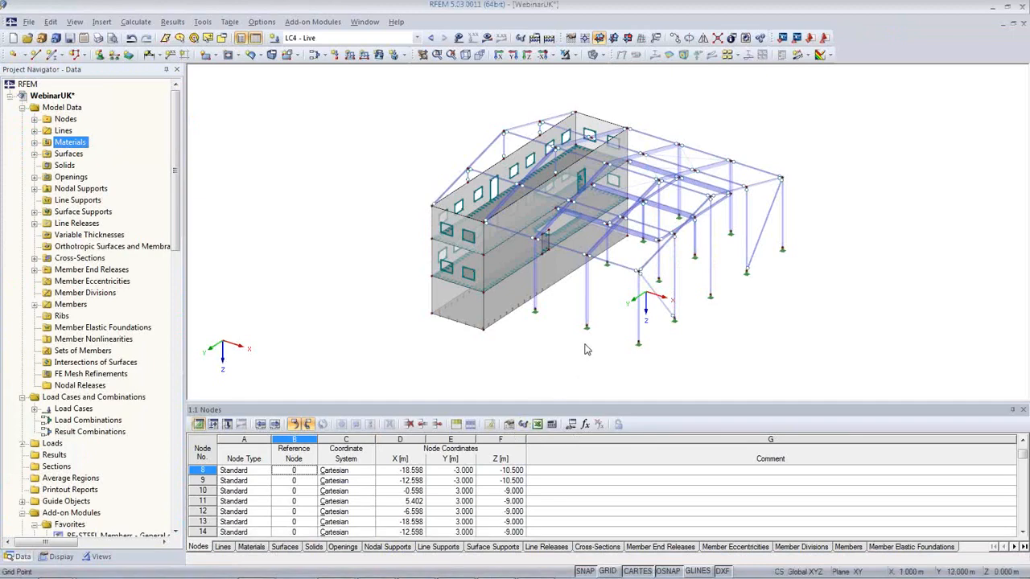
mouse_move(585, 347)
ctrl+middle_down()
mouse_move(585, 323)
mouse_move(691, 279)
mouse_move(628, 305)
mouse_move(683, 314)
mouse_move(651, 314)
mouse_move(612, 355)
mouse_move(599, 339)
ctrl+middle_up()
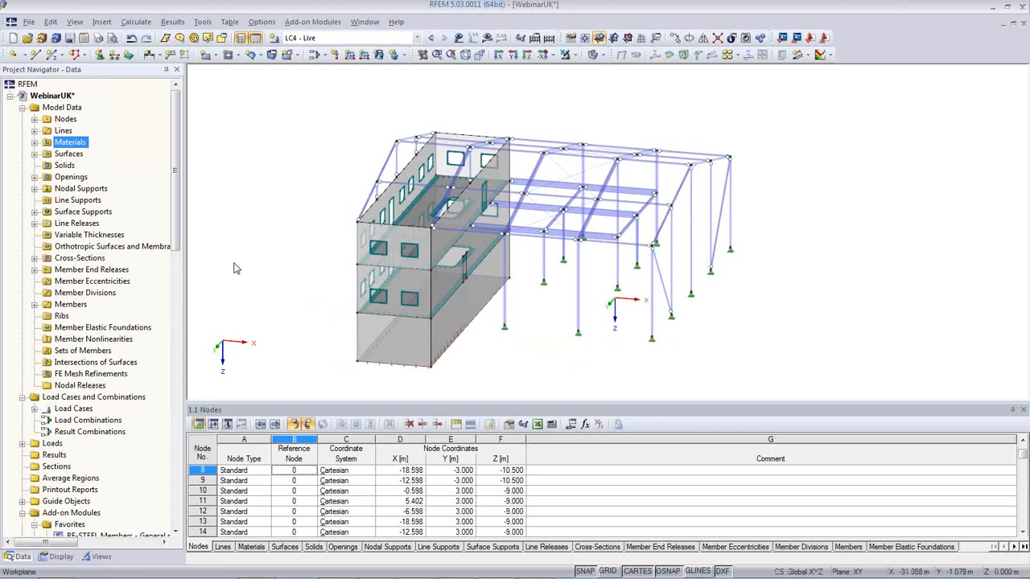
Step: In the model's general data, set the load case and combination standard to EN 1990 with the BS United Kingdom national annex
right_click(64, 100)
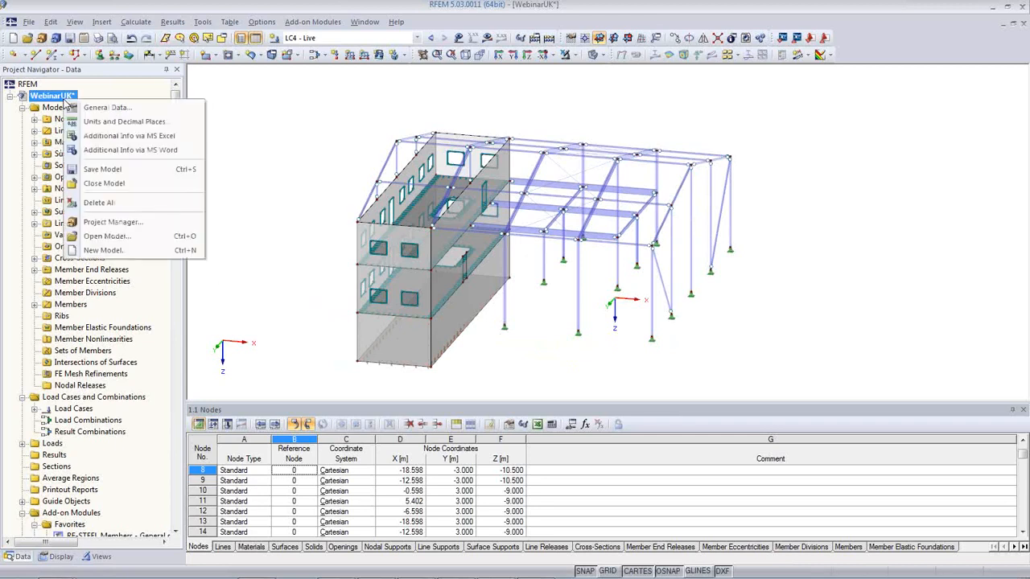
click(103, 110)
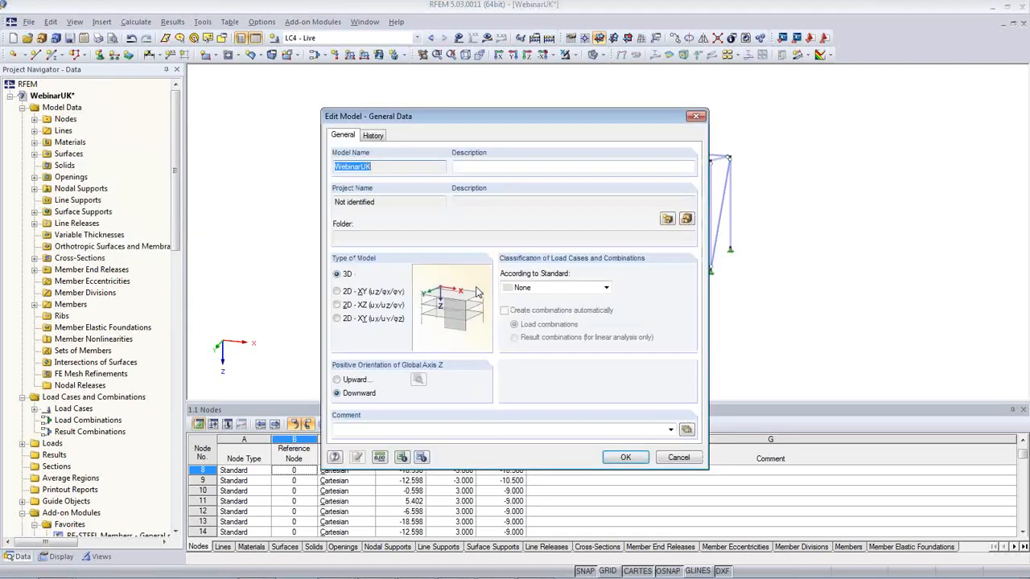
click(582, 292)
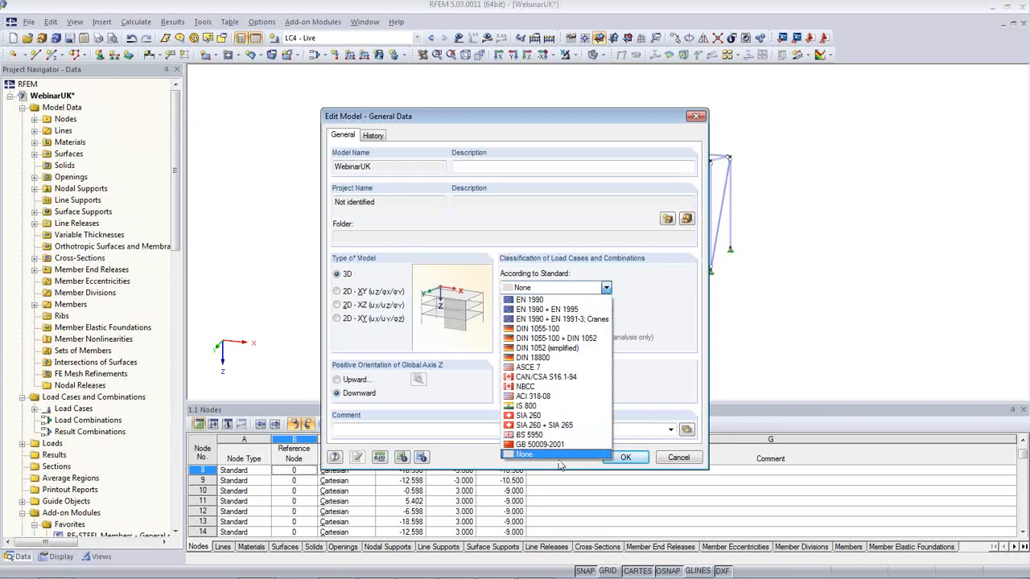
click(563, 303)
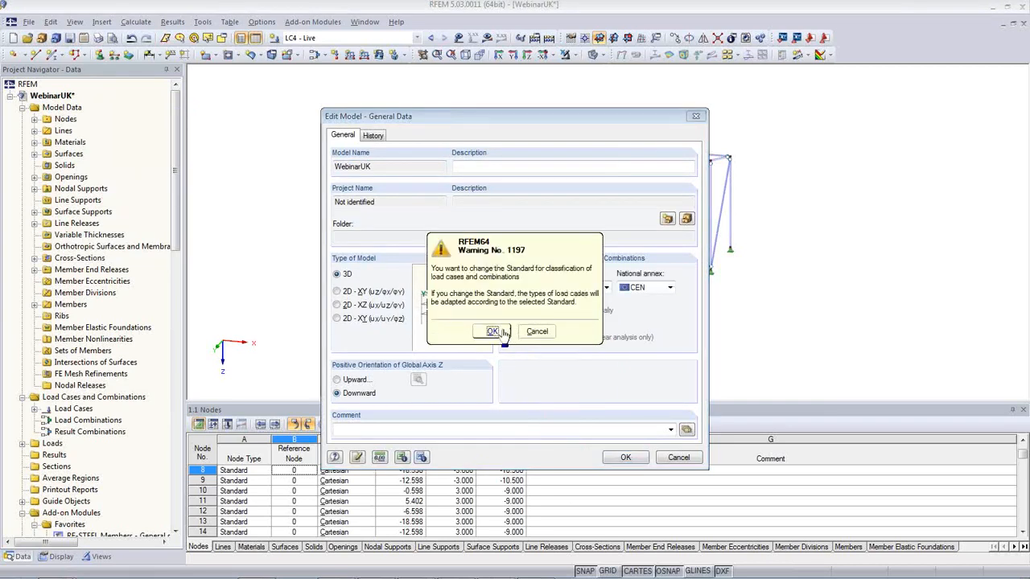
click(497, 331)
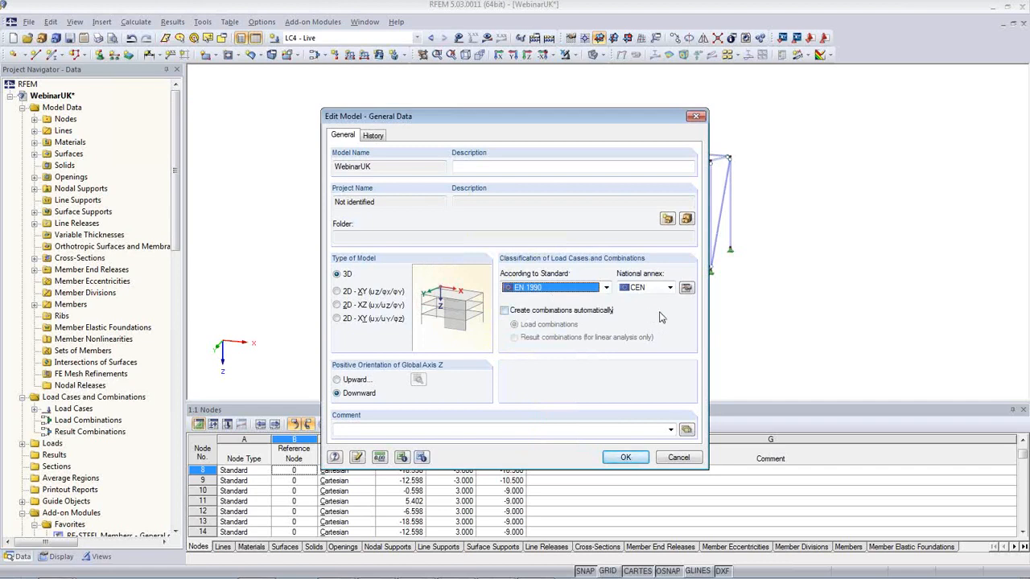
click(670, 288)
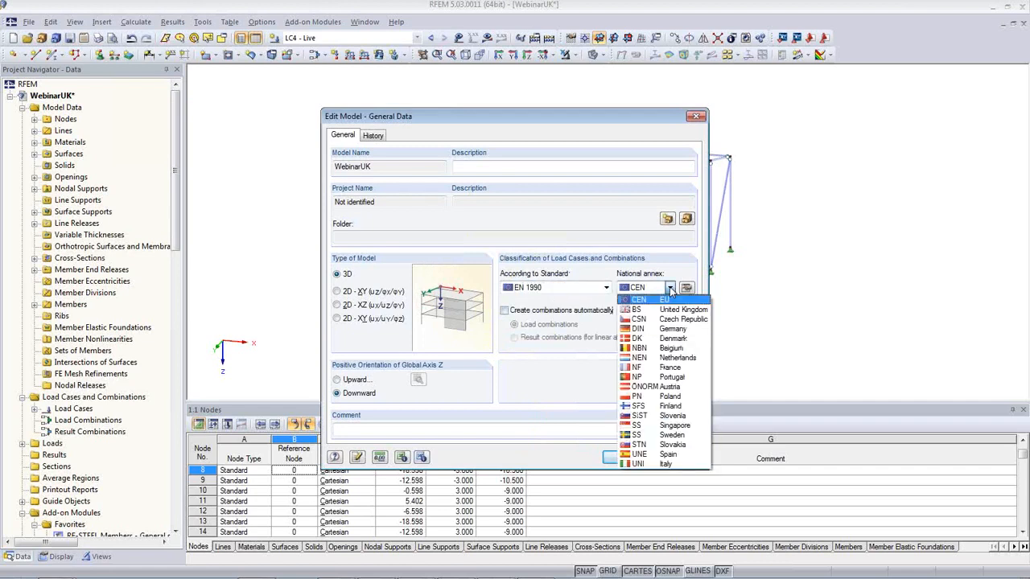
click(675, 311)
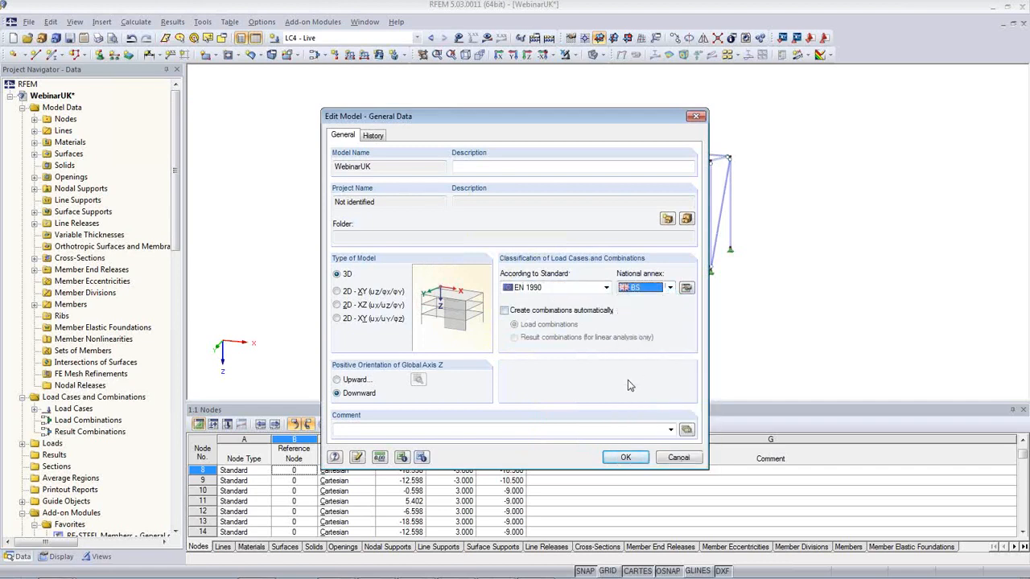
Step: Review the partial safety coefficients, combination coefficients and consequences class for EN 1990 with the BS annex
click(686, 289)
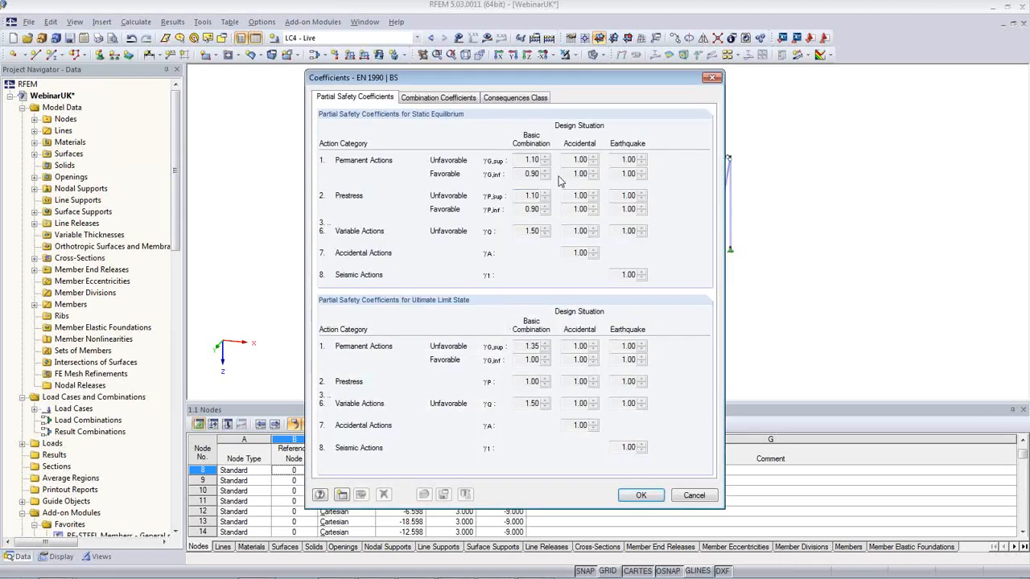
click(434, 98)
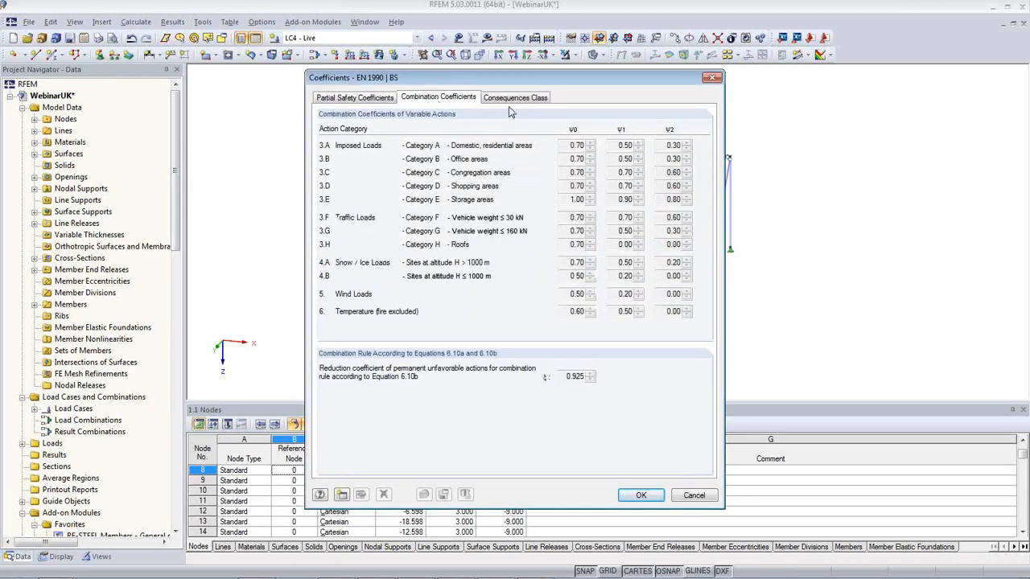
click(515, 98)
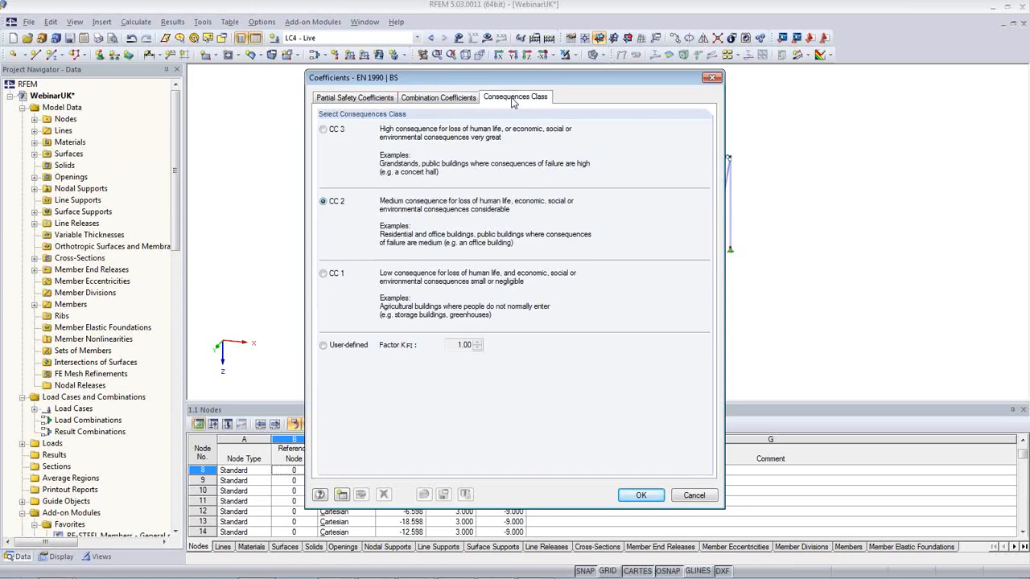
click(383, 100)
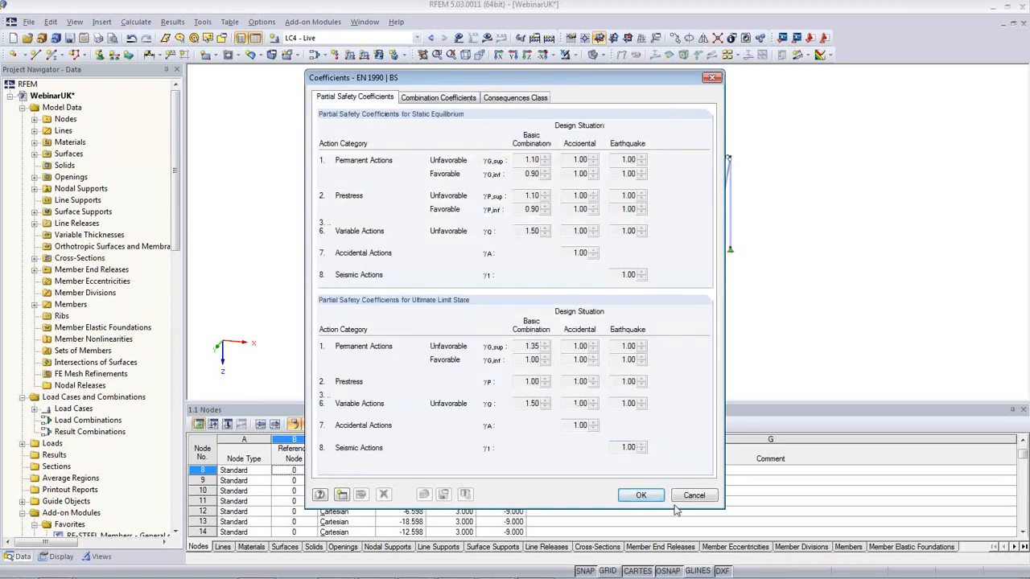
click(642, 496)
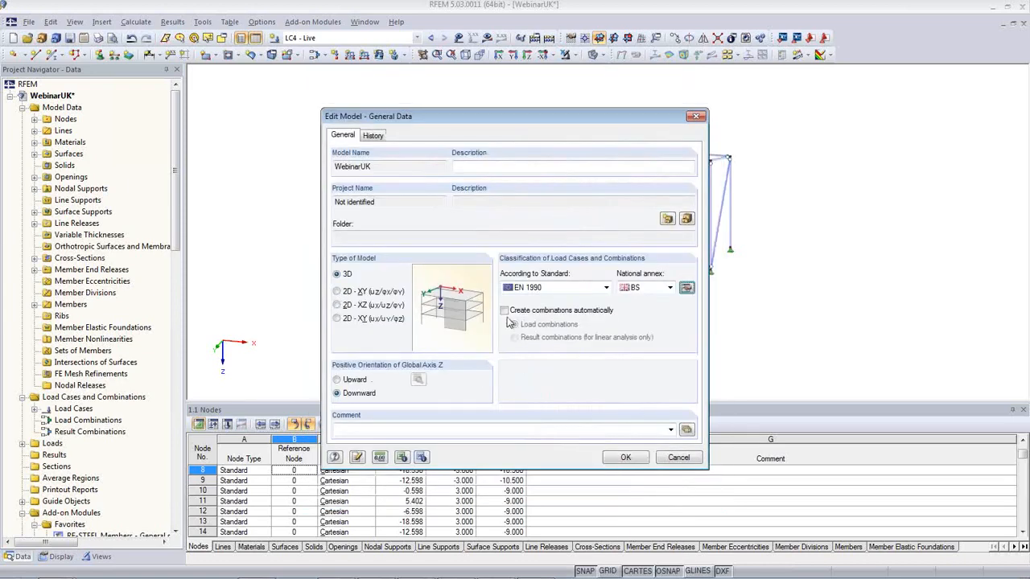
Step: Enable automatic creation of load combinations and apply the general data
click(504, 311)
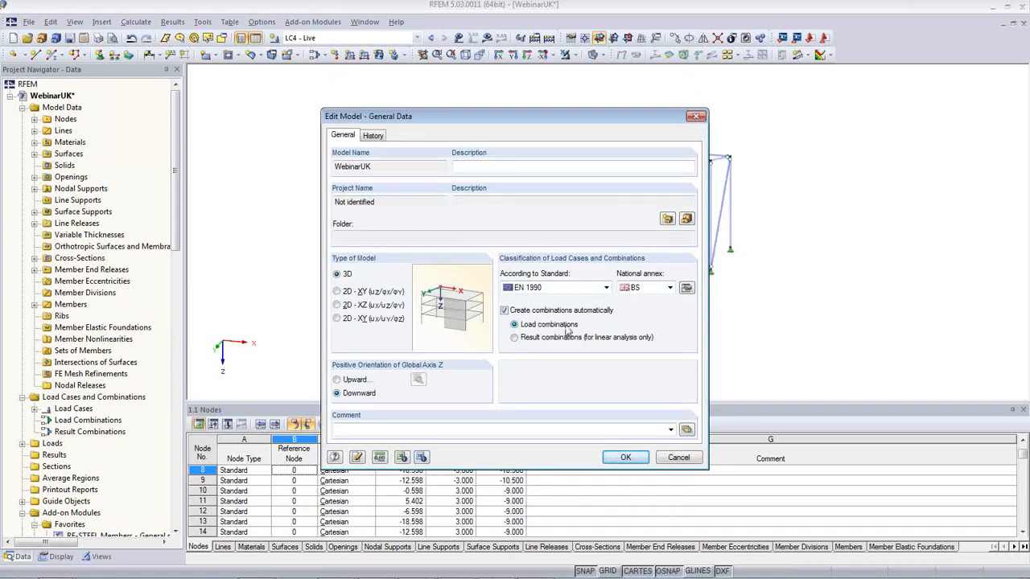
click(625, 457)
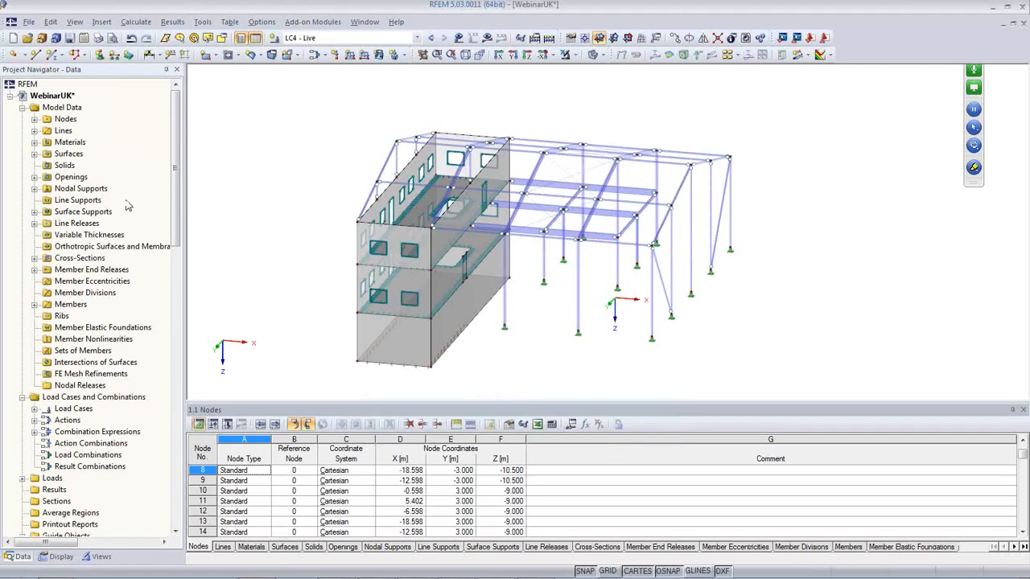
Step: Show the load cases table, enlarge it and go through the Snow and Wind load cases
ctrl+middle_drag(198, 199, 136, 209)
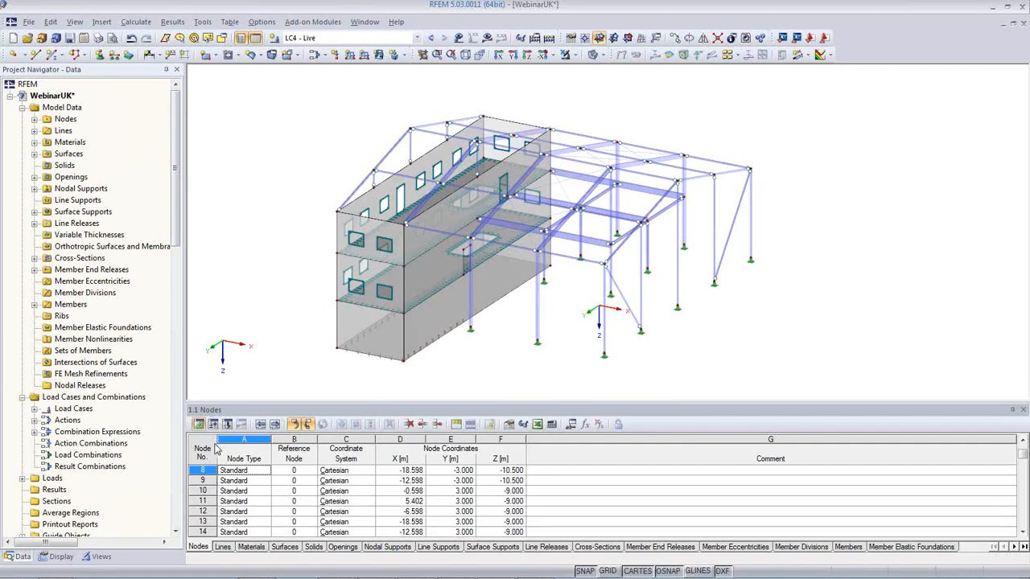
click(285, 423)
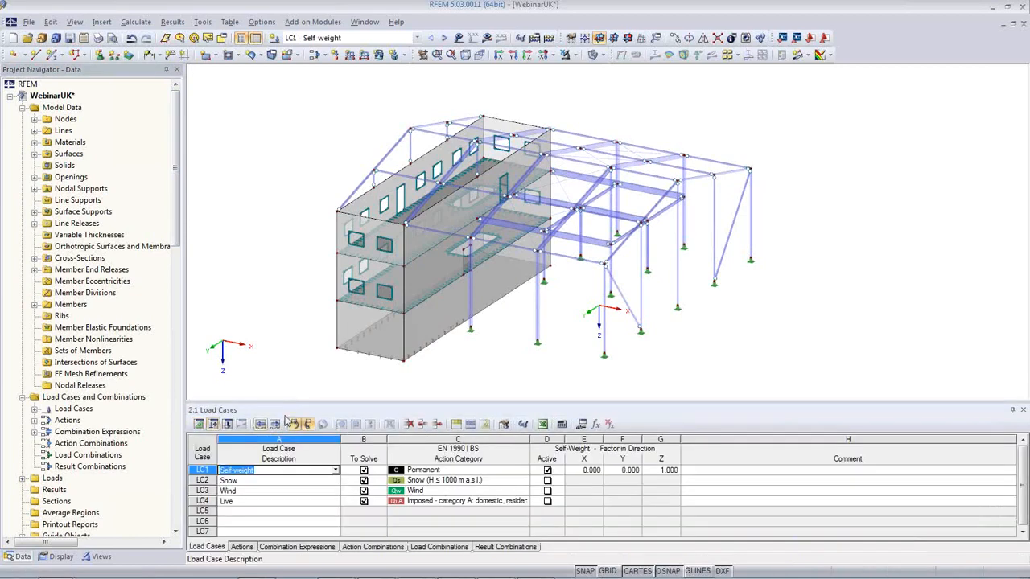
drag(289, 402, 290, 317)
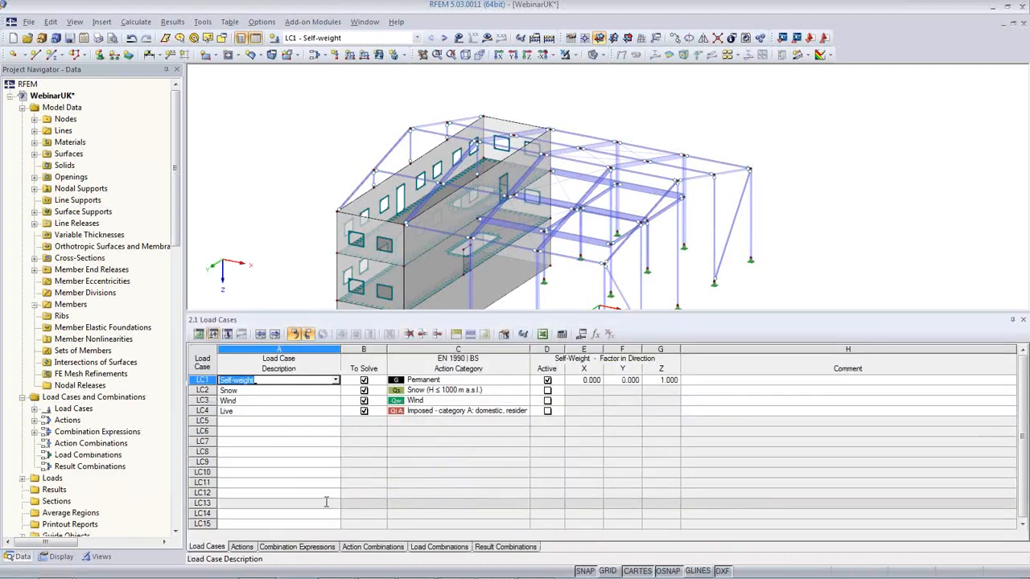
click(277, 390)
click(291, 401)
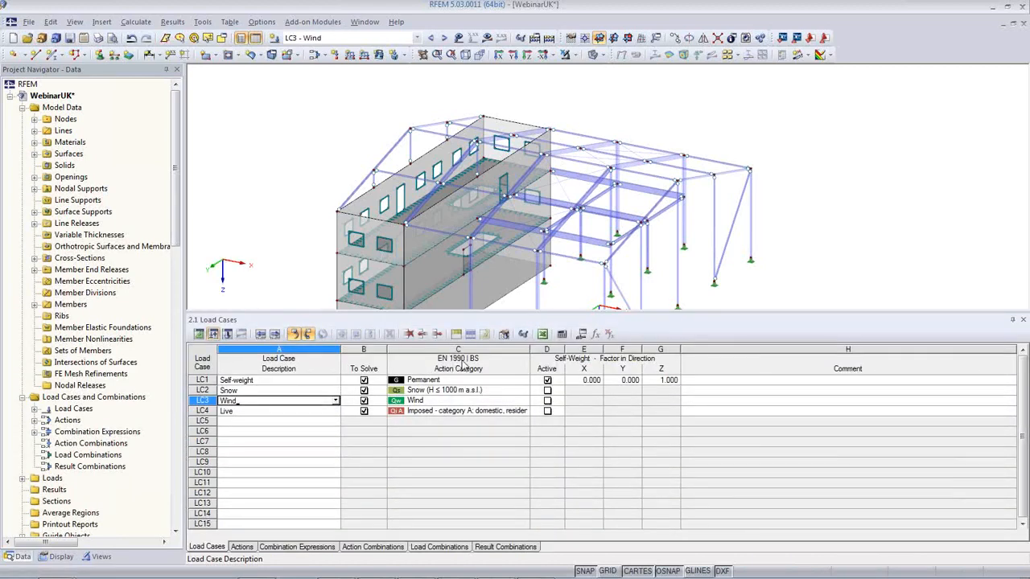
Step: Set the Live load case's action category to Imposed - category E: storage areas and display its loads on the model
click(474, 411)
click(525, 412)
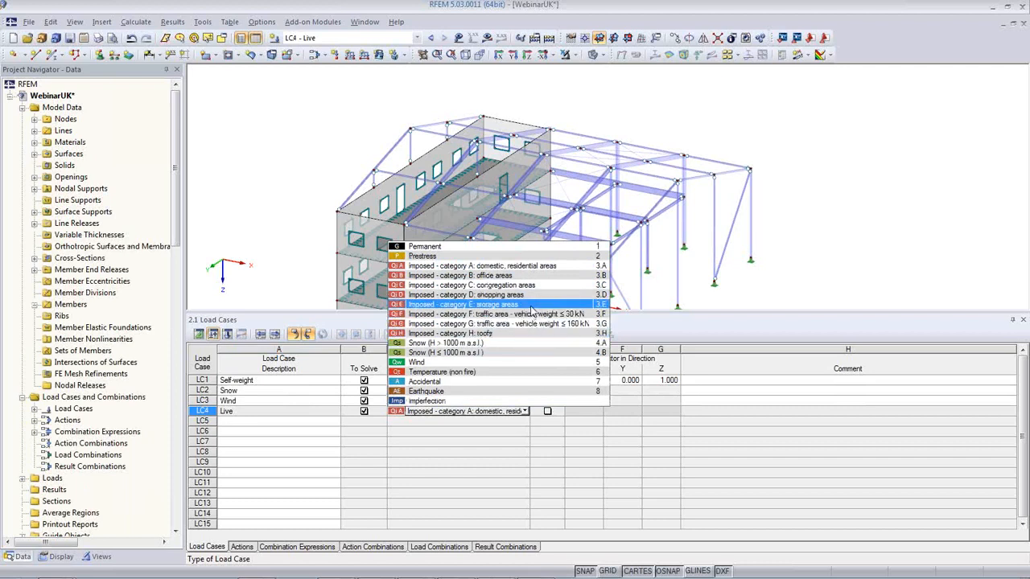
click(531, 311)
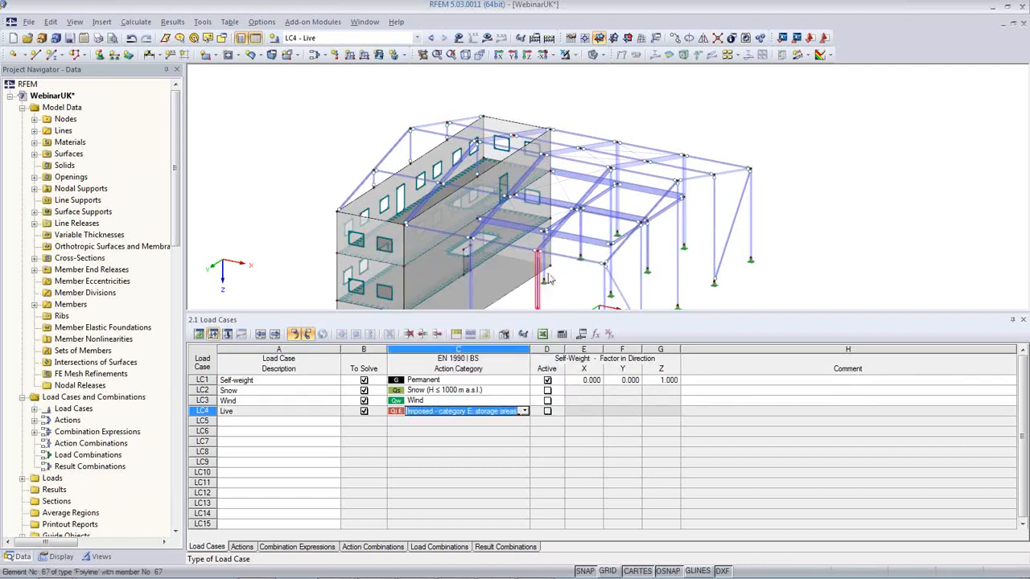
click(296, 414)
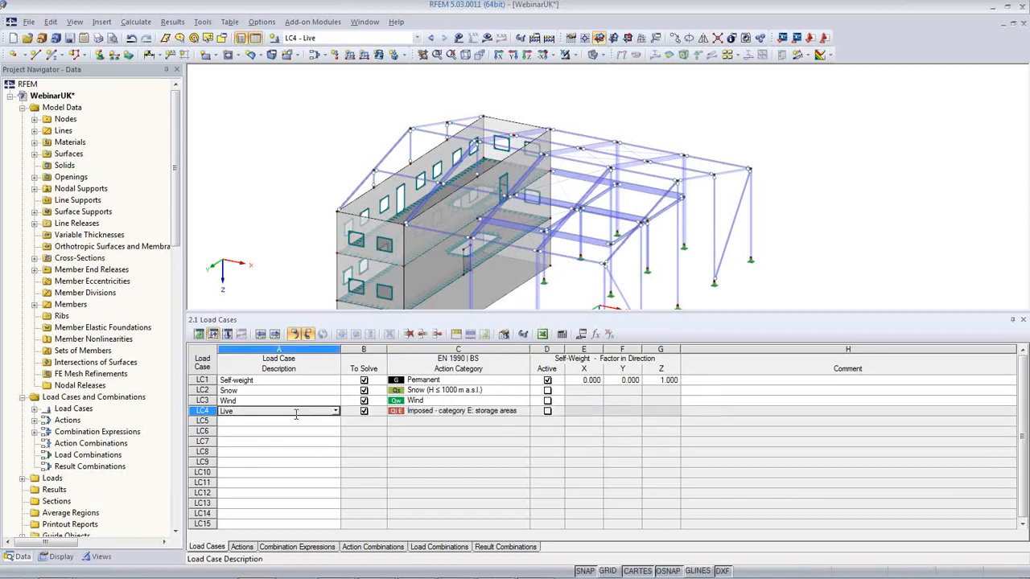
click(459, 38)
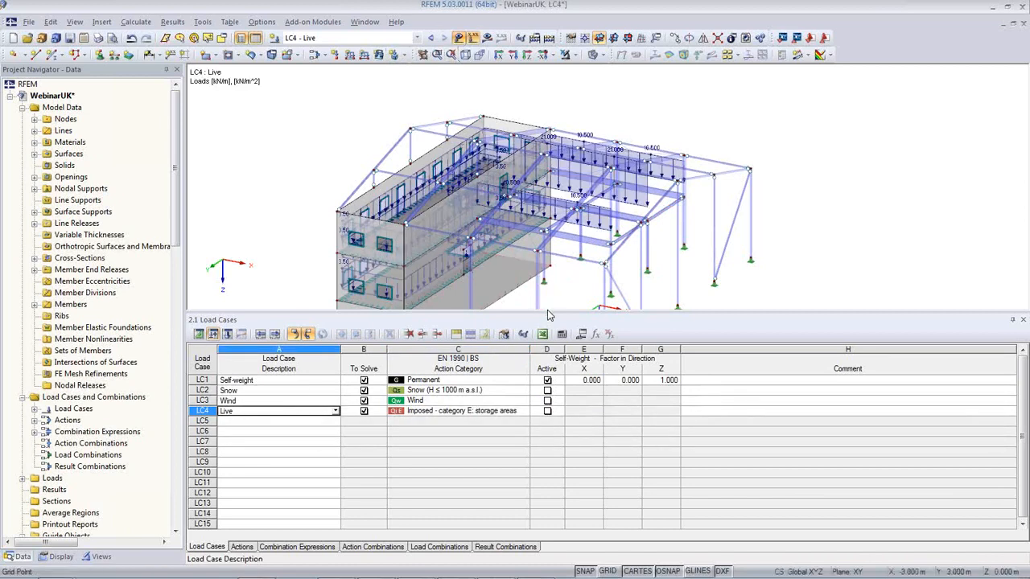
Step: Inspect the Live loads on the model from different angles and show the table of actions
drag(548, 311, 548, 356)
middle_drag(543, 314, 469, 244)
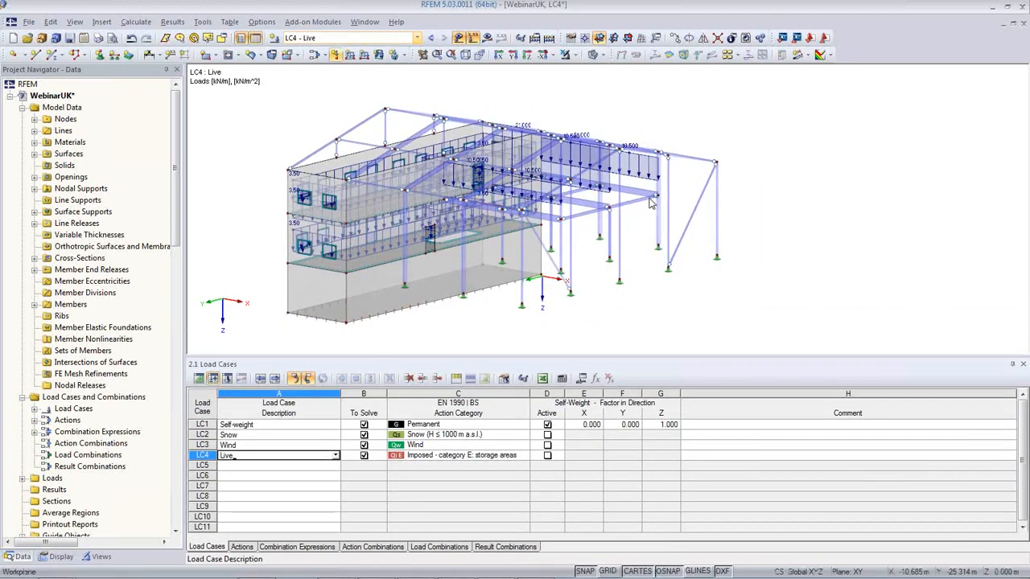
ctrl+middle_drag(557, 157, 569, 243)
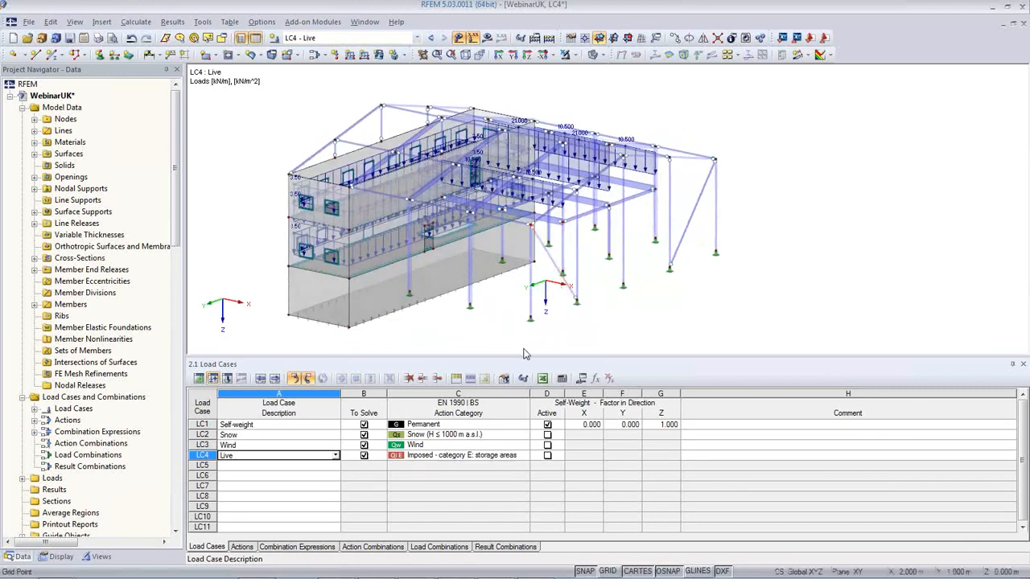
click(242, 547)
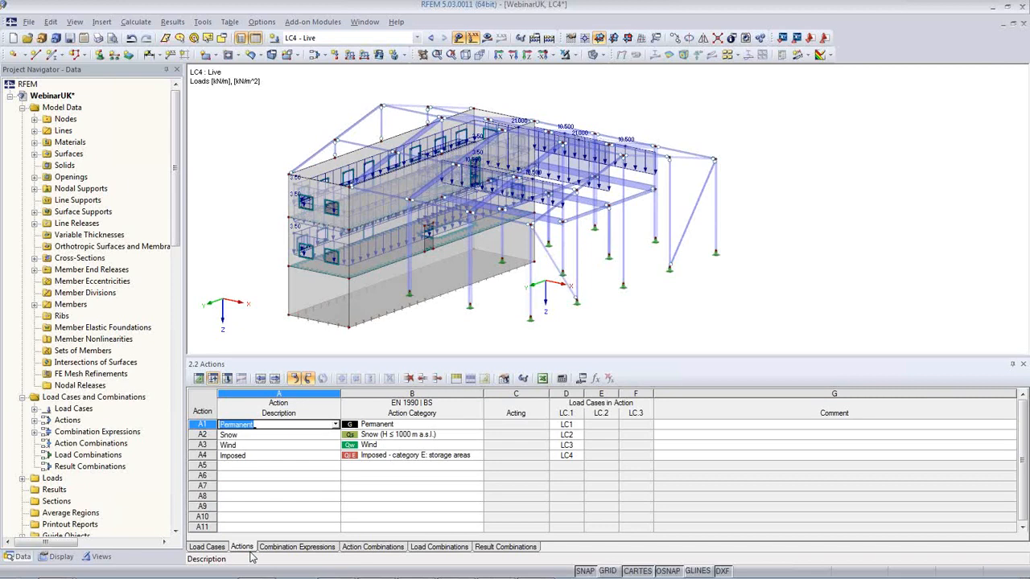
Step: Exclude the SLS Characteristic, Frequent and Quasi-permanent combination expressions from use, leaving only the ULS (STR/GEO) expression
click(291, 547)
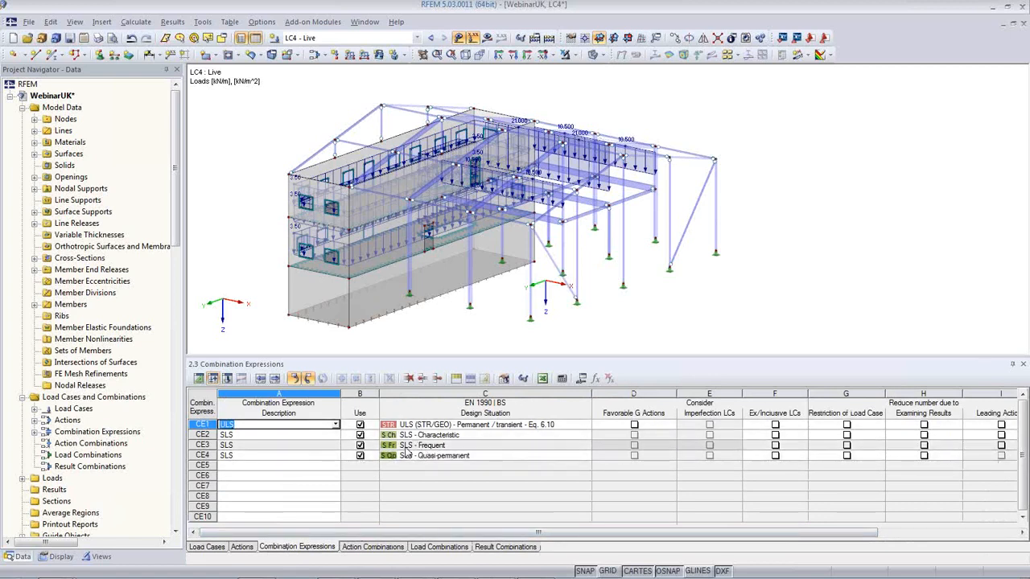
click(361, 435)
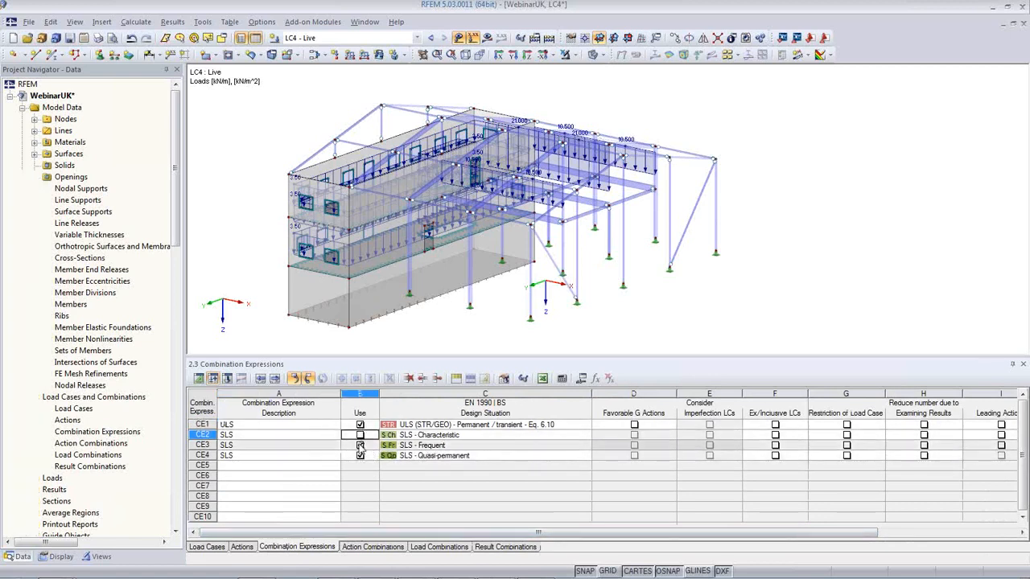
click(361, 446)
click(360, 456)
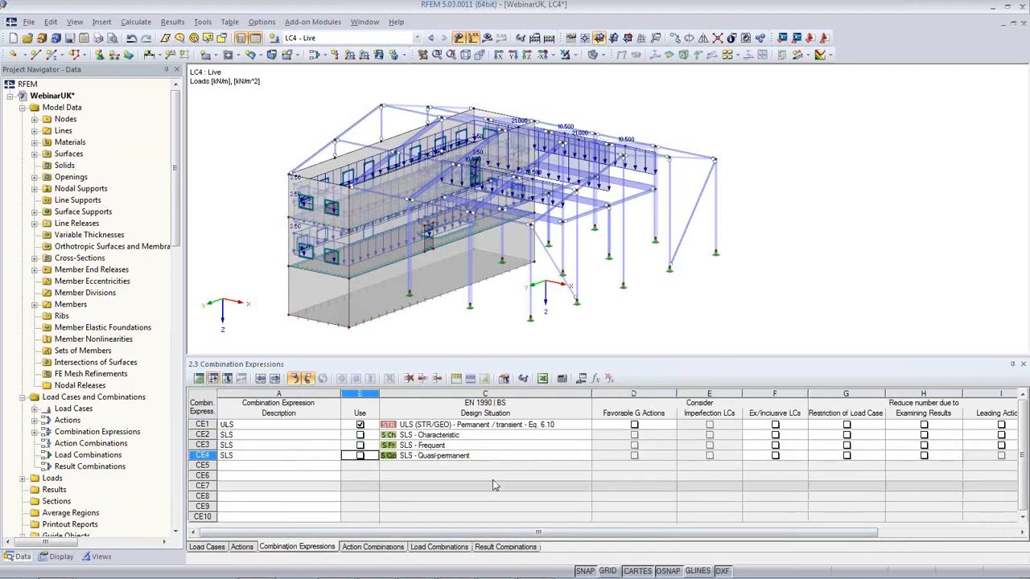
click(483, 447)
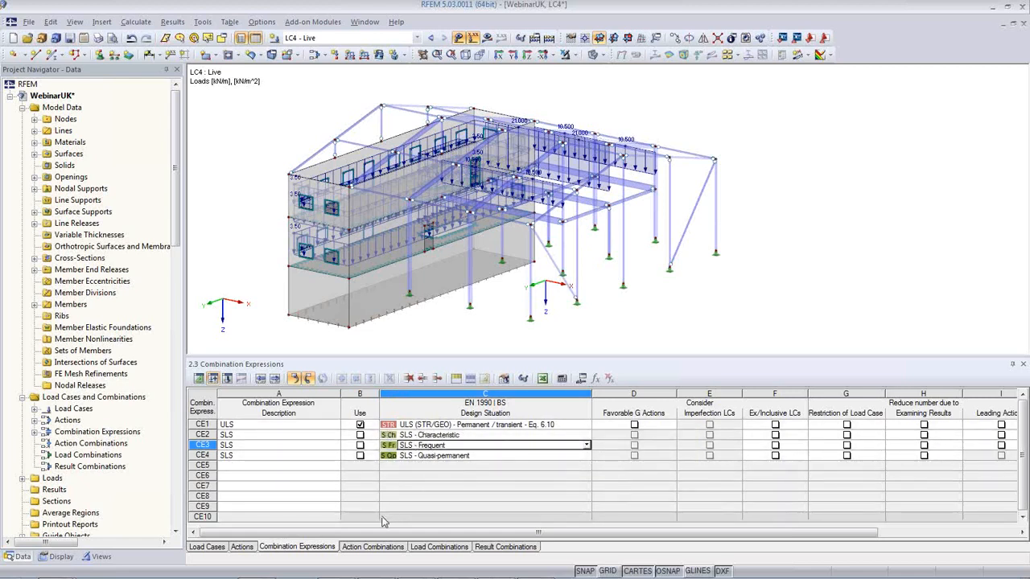
Step: Go through the generated action combinations and load combinations, and display the loads of CO13 on the model
click(364, 548)
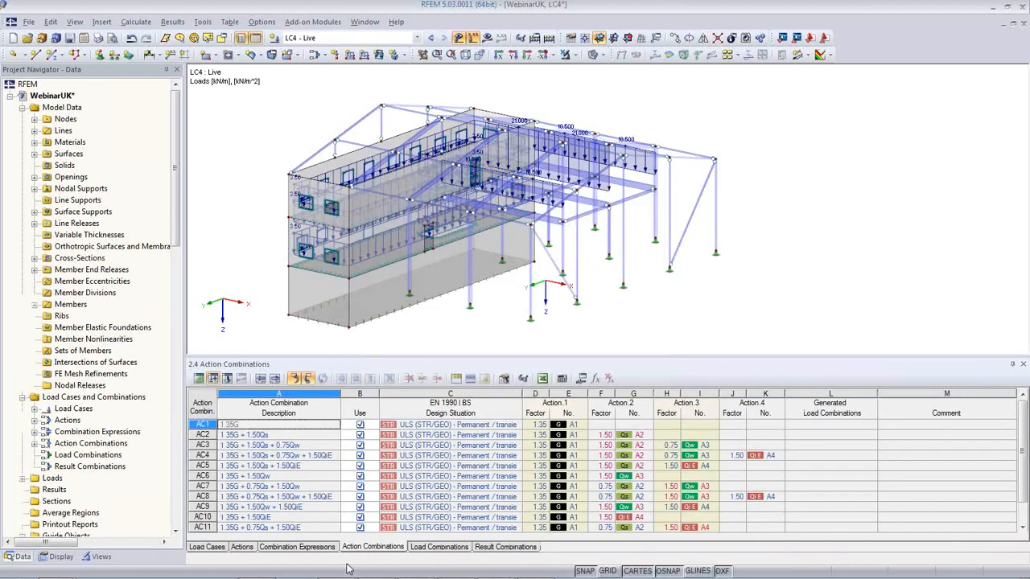
click(452, 547)
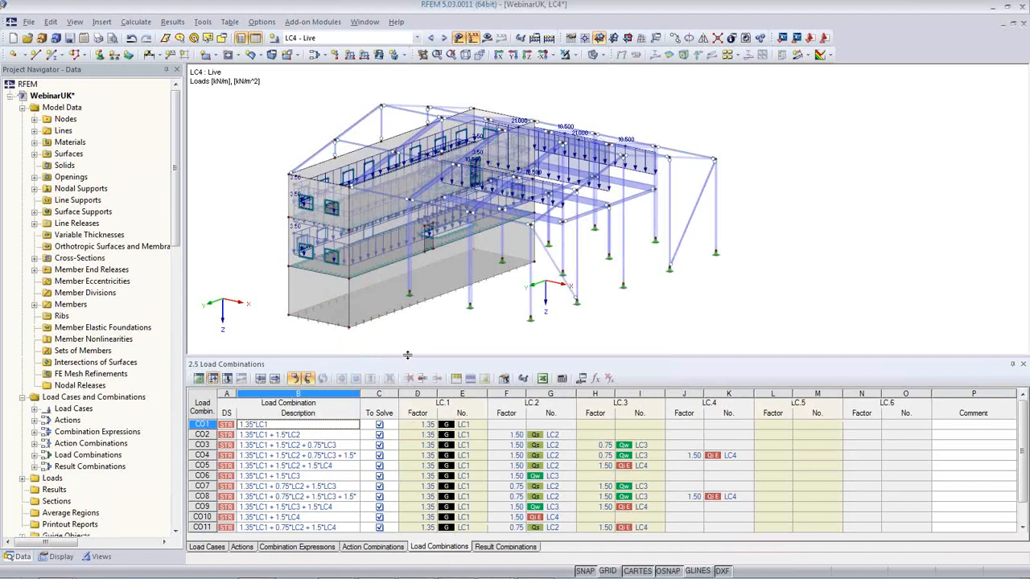
drag(407, 354, 406, 254)
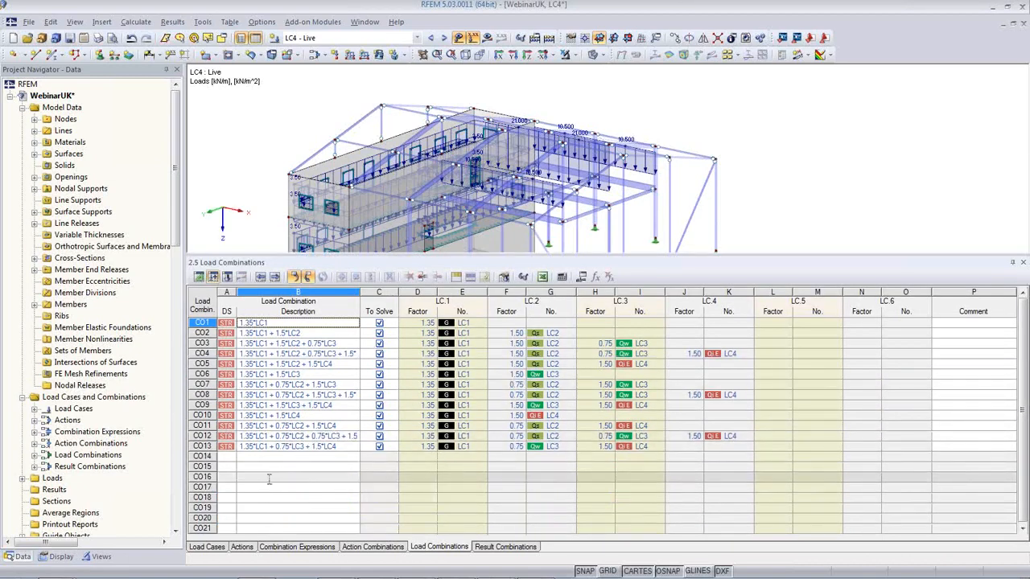
click(274, 447)
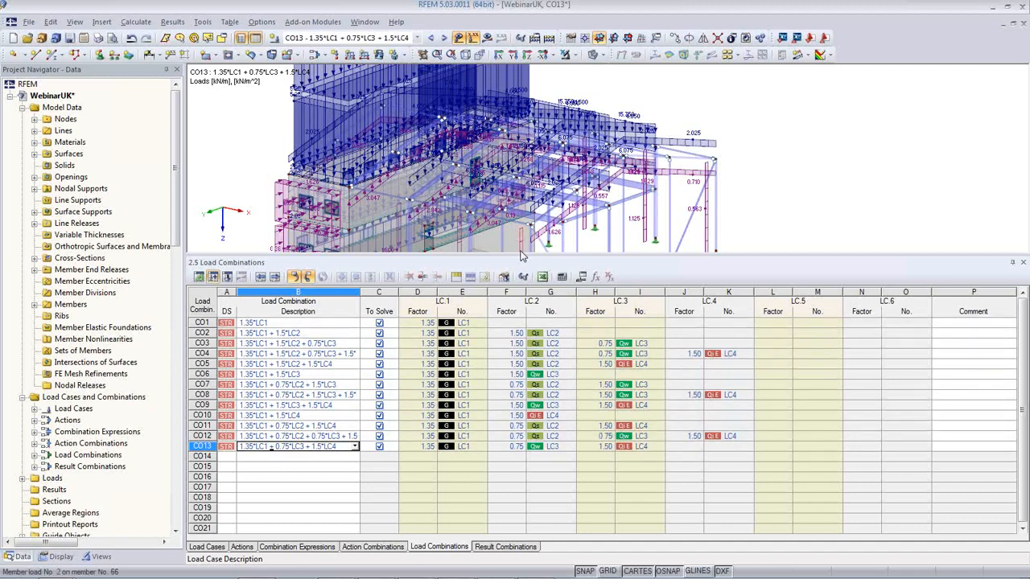
drag(519, 255, 525, 358)
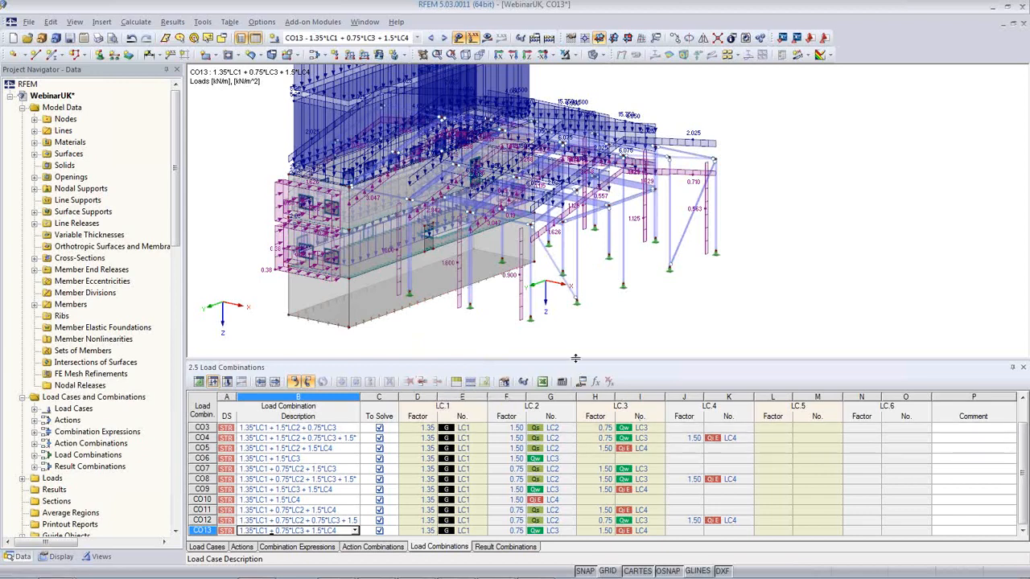
drag(575, 367, 574, 410)
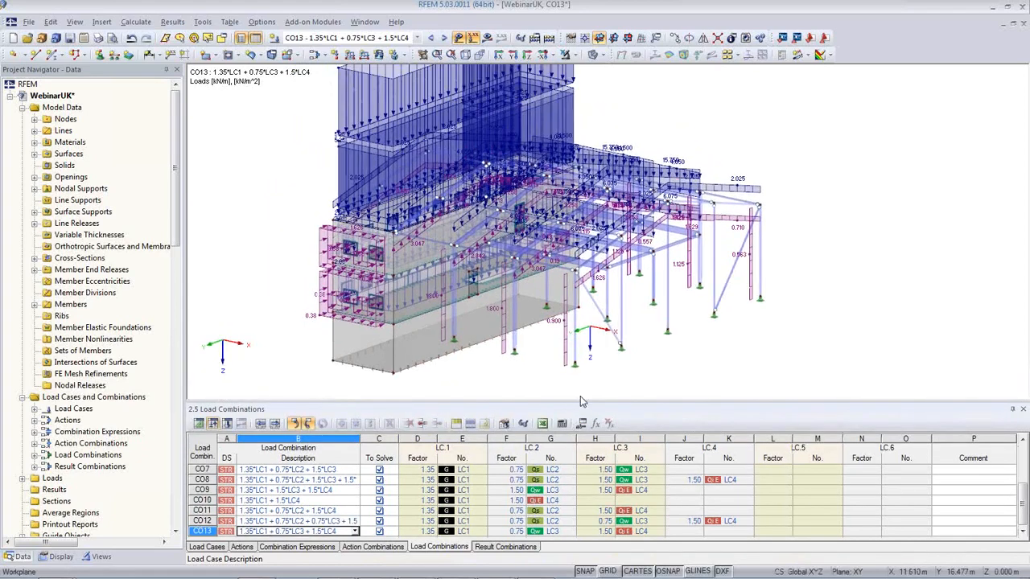
Step: Hide the loads and calculate result combination RC1 - ULS (STR/GEO) to display its results
click(458, 38)
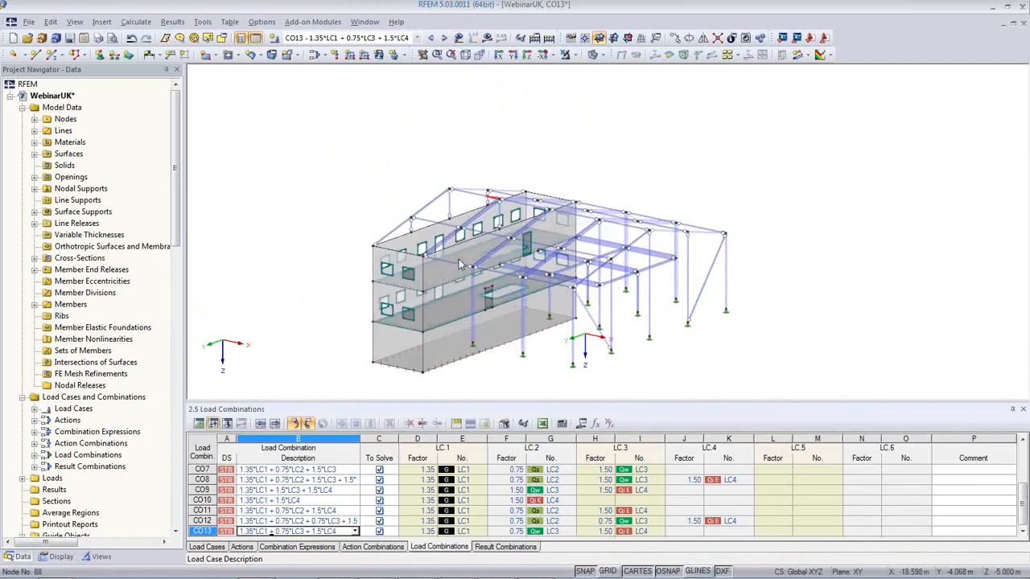
ctrl+middle_drag(457, 270, 519, 297)
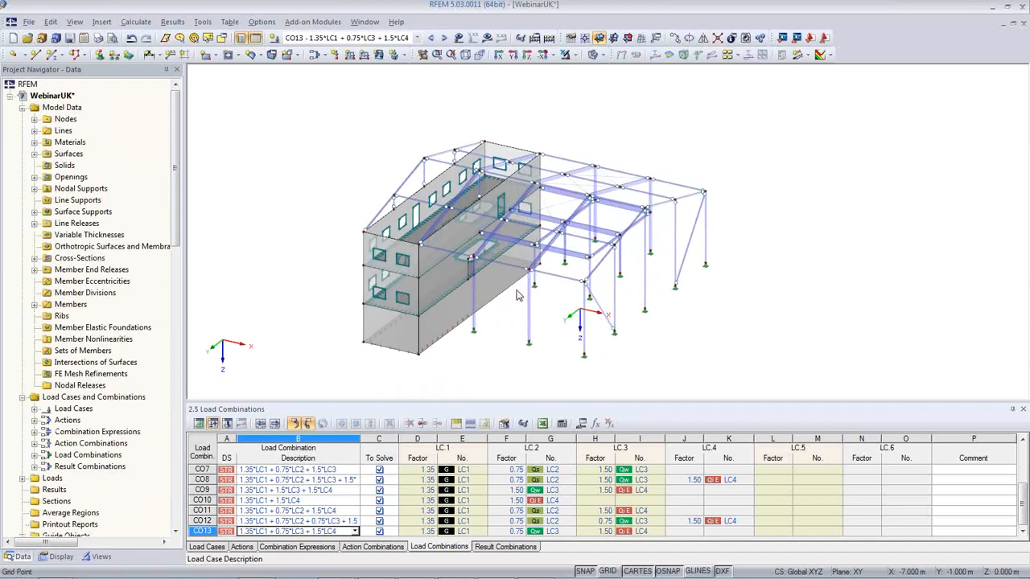
click(416, 38)
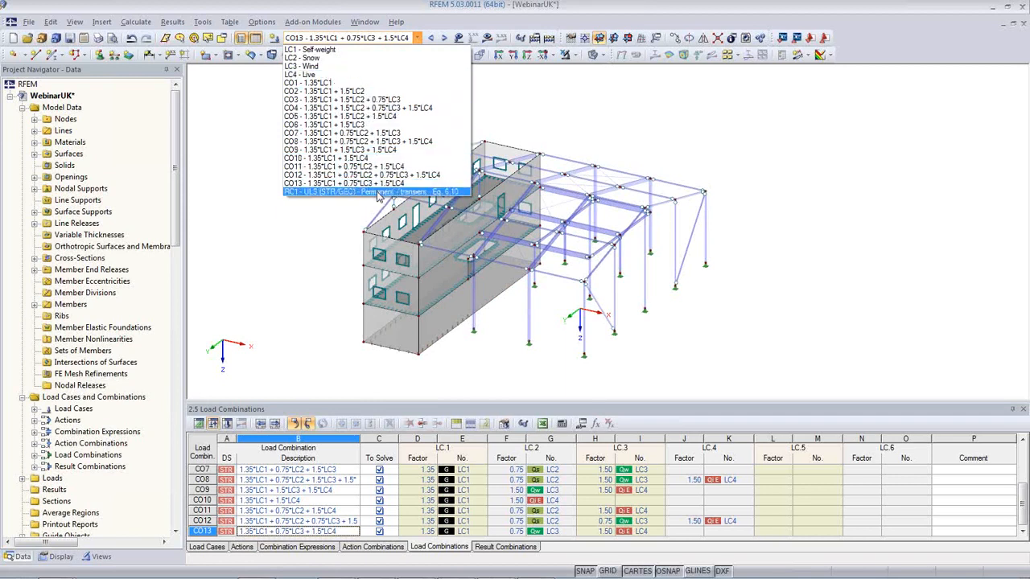
click(328, 193)
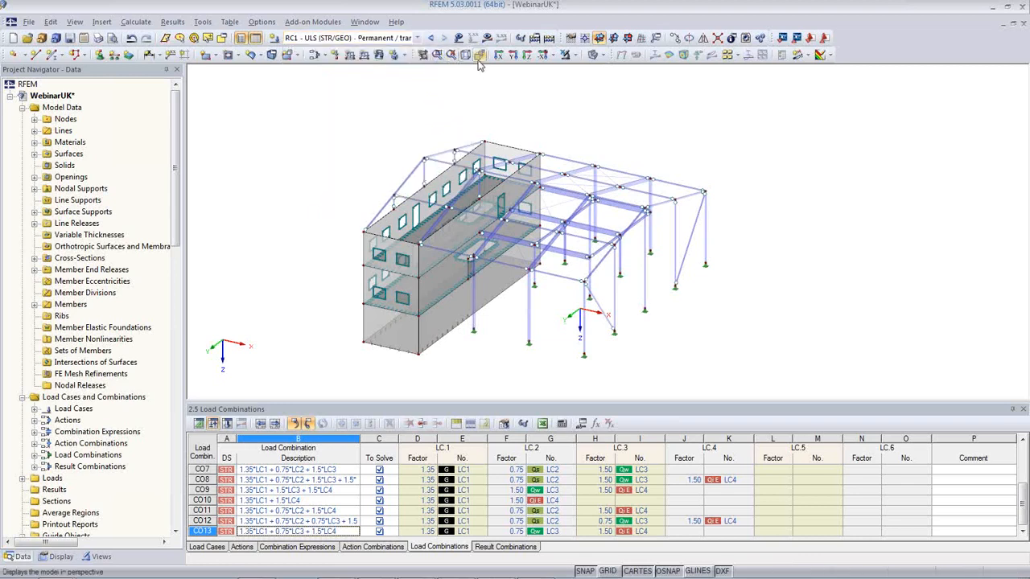
click(487, 39)
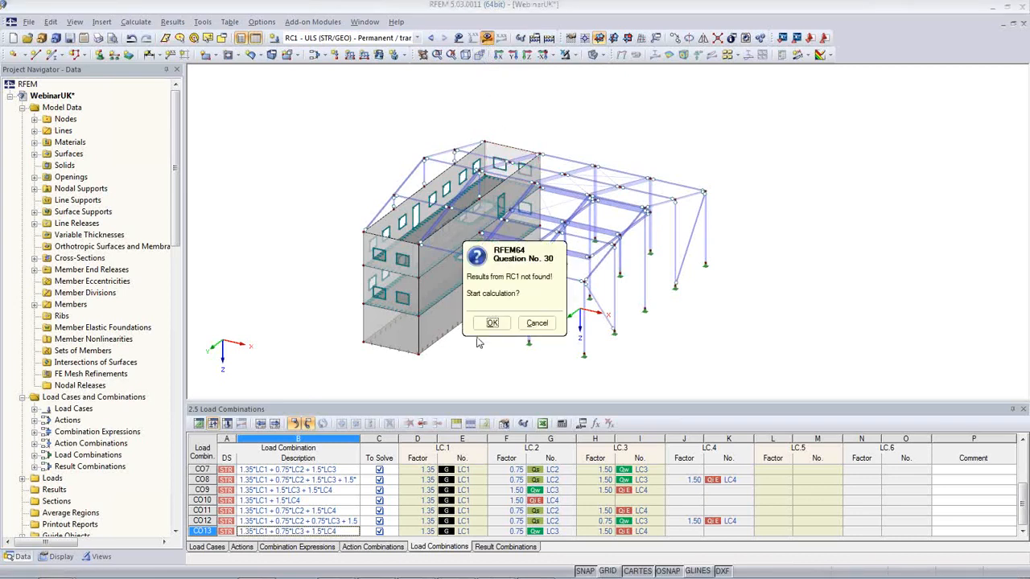
click(493, 323)
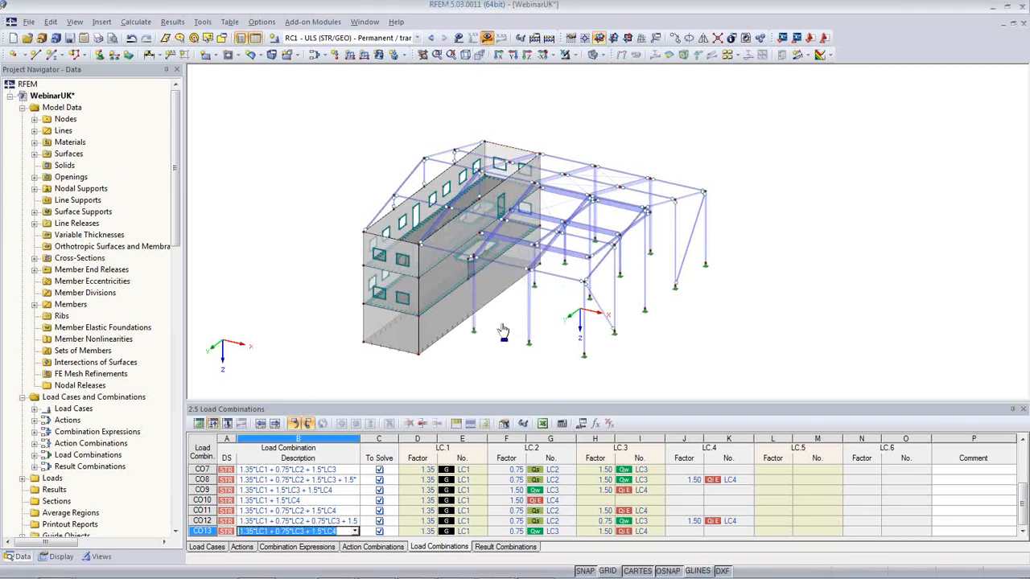
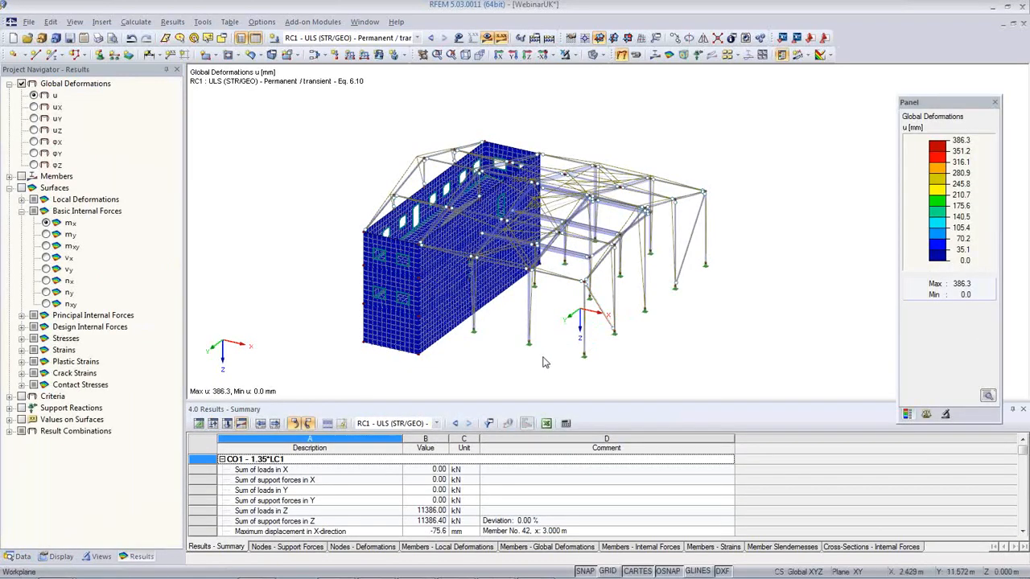
Step: Review the RC1 result tables for nodal support forces, nodal and member deformations, and member internal forces
middle_drag(551, 346, 476, 362)
scroll(608, 235, down, 2)
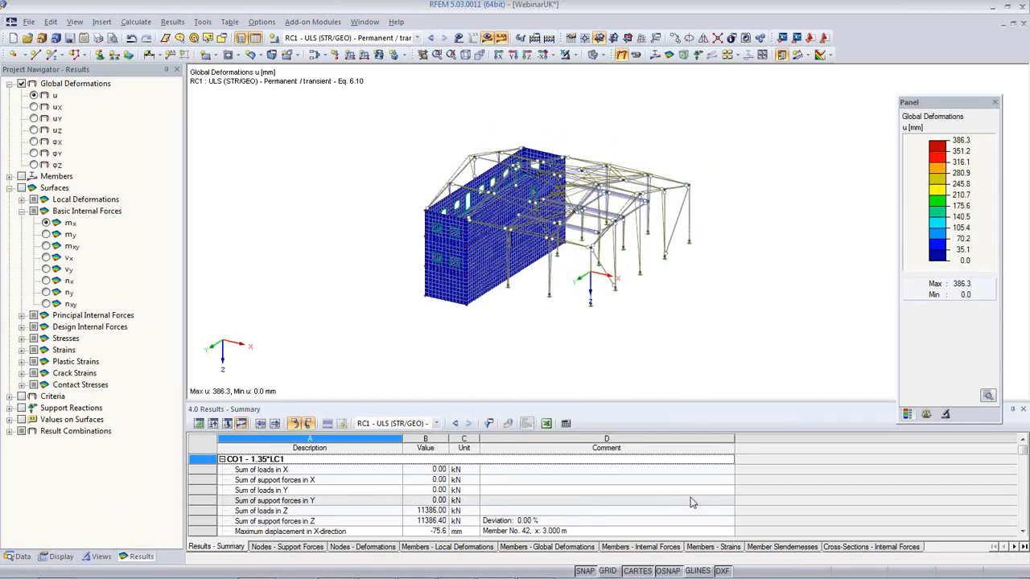
click(295, 547)
click(355, 548)
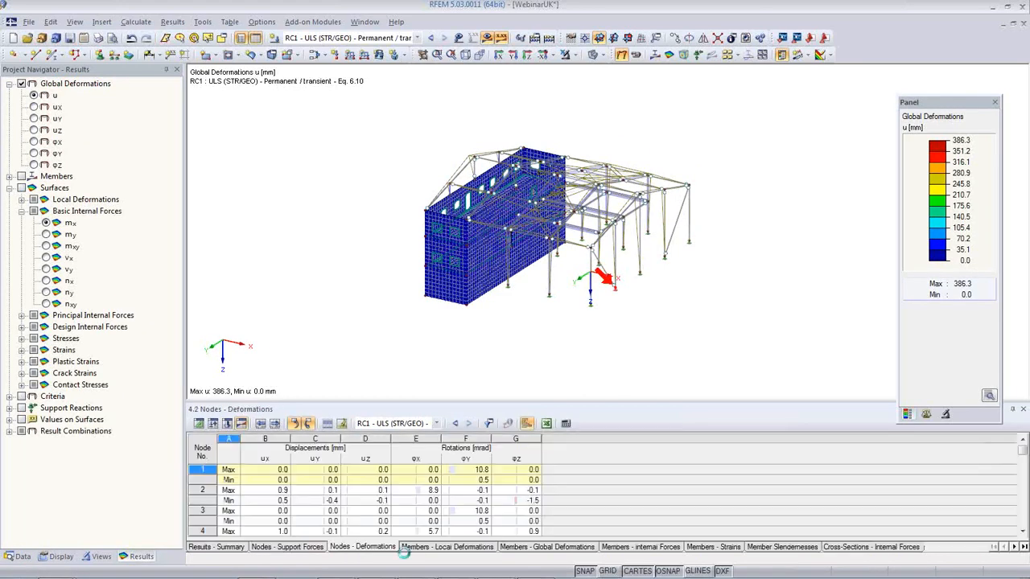
click(419, 555)
click(533, 555)
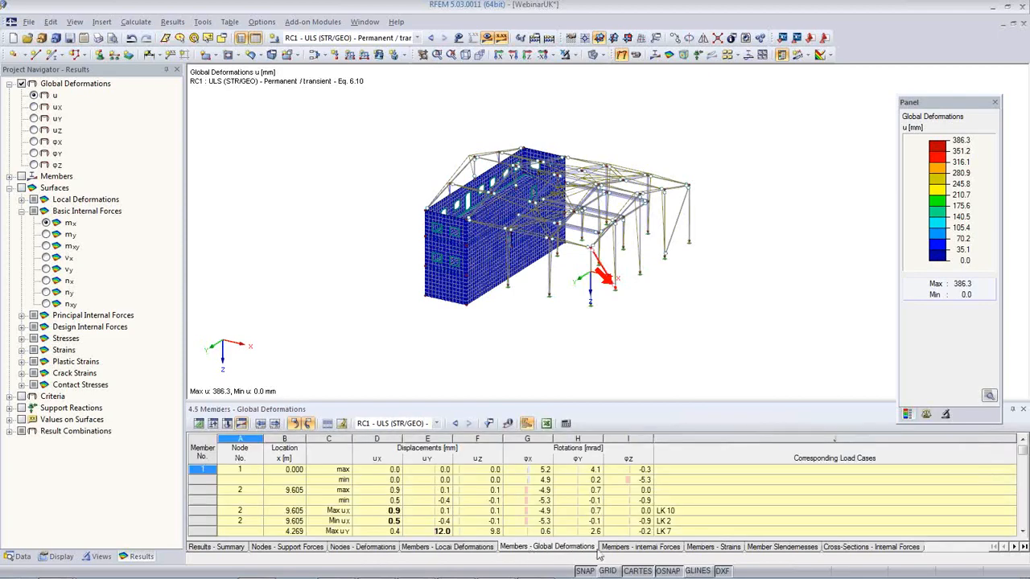
click(629, 551)
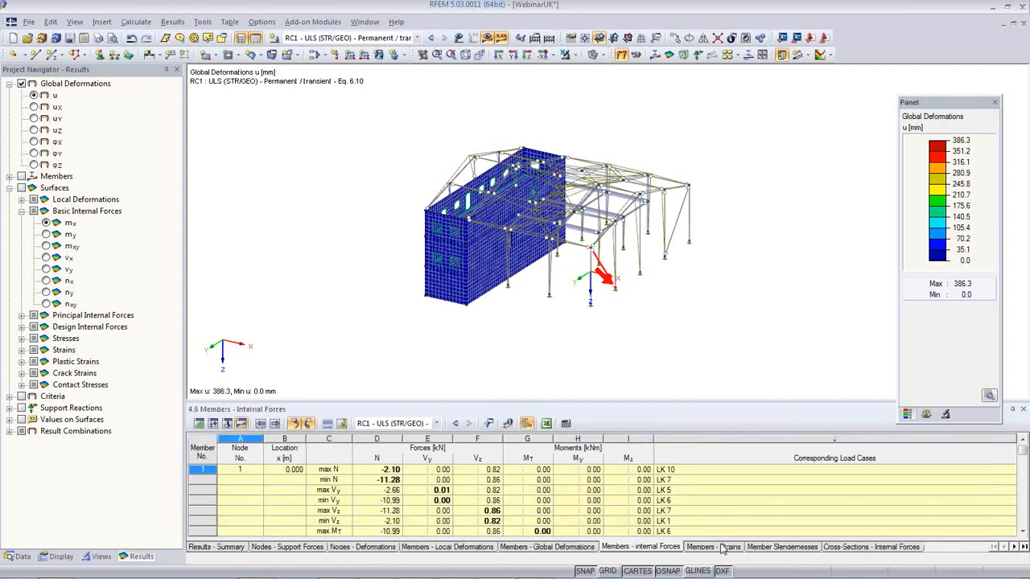
ctrl+middle_drag(596, 362, 556, 322)
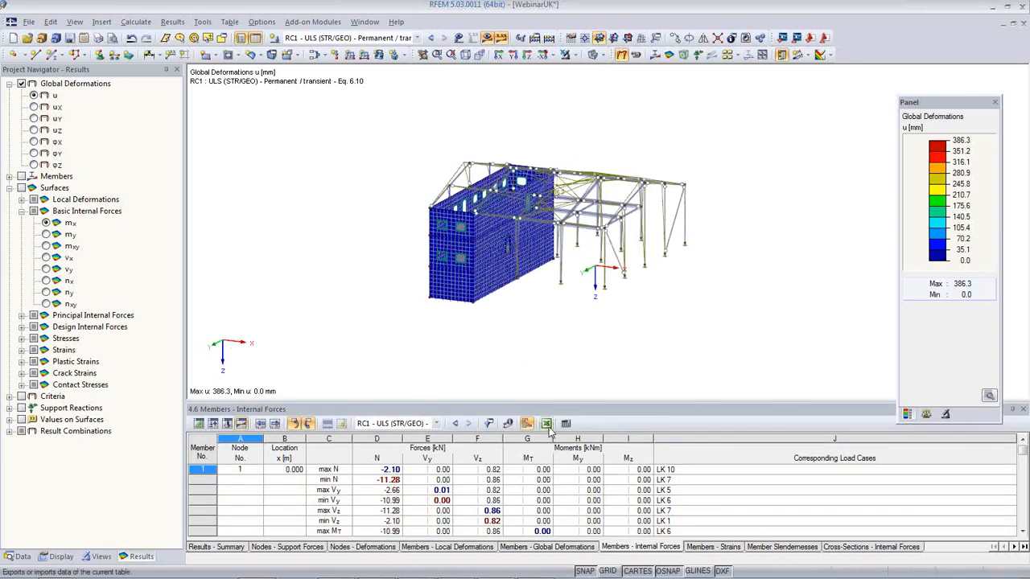
mouse_move(463, 374)
ctrl+middle_down()
mouse_move(425, 395)
mouse_move(443, 357)
mouse_move(405, 389)
mouse_move(418, 375)
mouse_move(473, 376)
ctrl+middle_up()
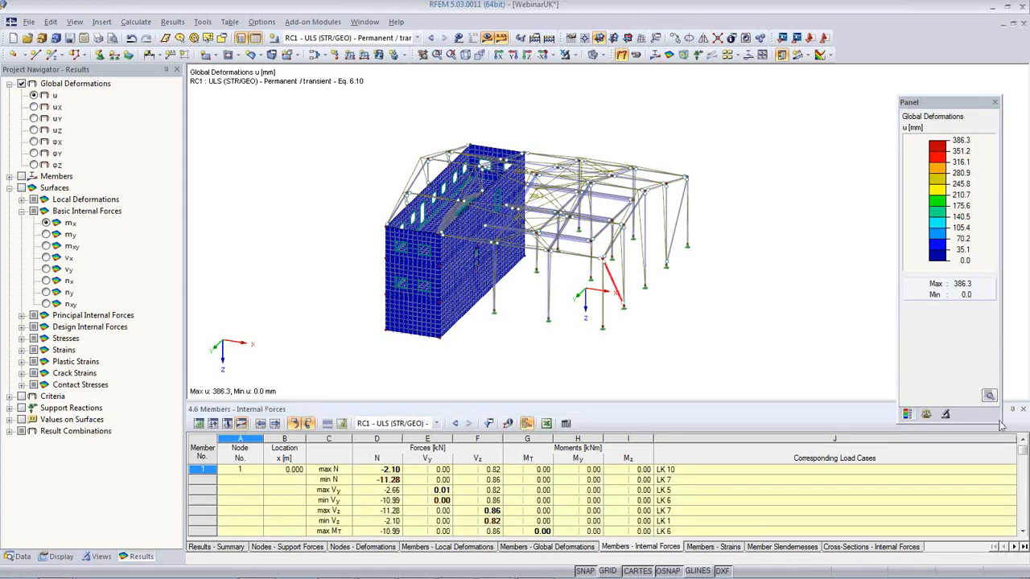
Step: Close the results table and step back from RC1 to the deformations of load combination CO10
click(1023, 411)
ctrl+middle_drag(504, 411, 684, 370)
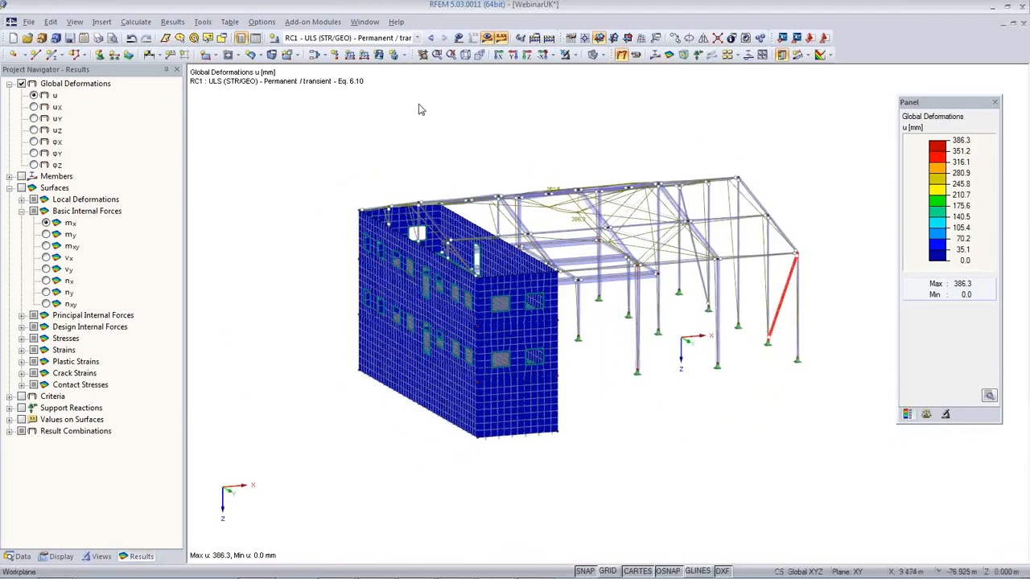
click(431, 38)
click(430, 37)
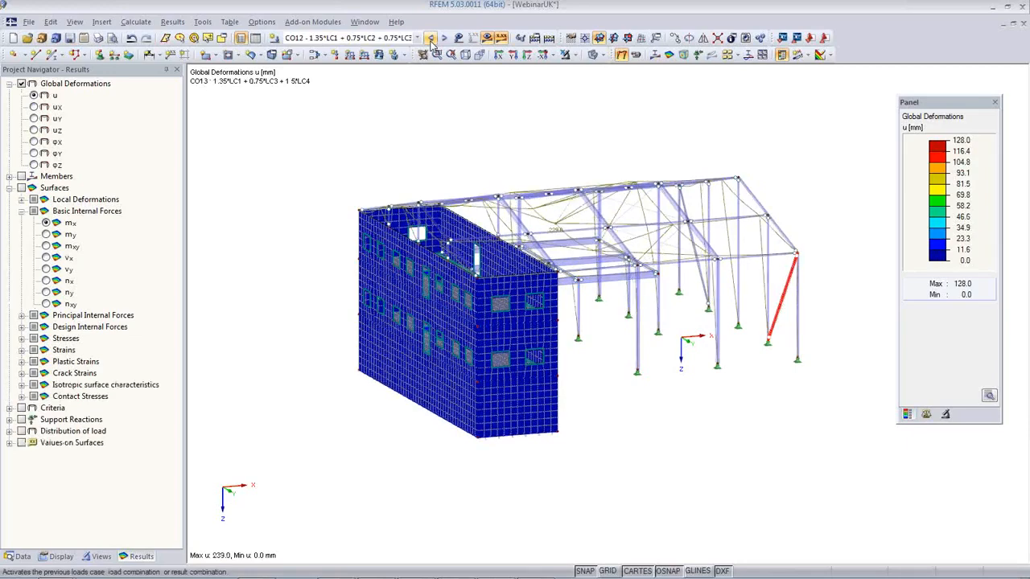
click(431, 37)
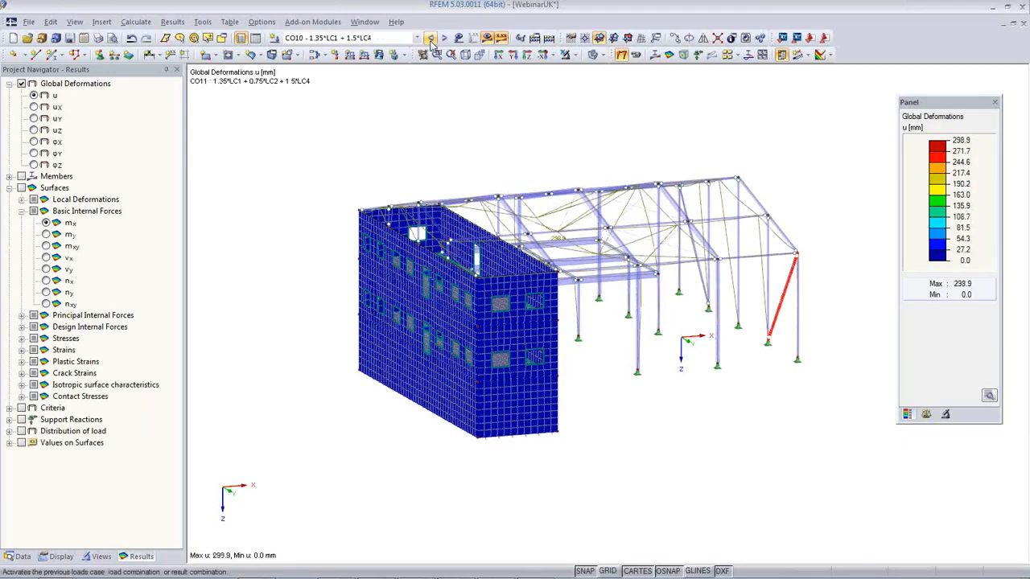
Step: Display the member deformations as coloured cross-sections and examine the deformed structure from another angle
click(60, 556)
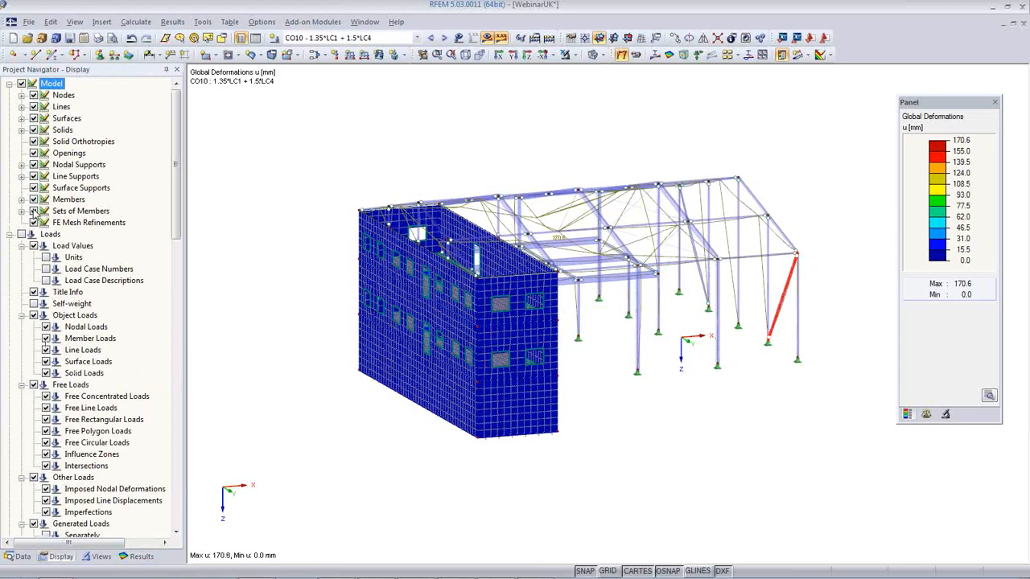
scroll(88, 298, down, 10)
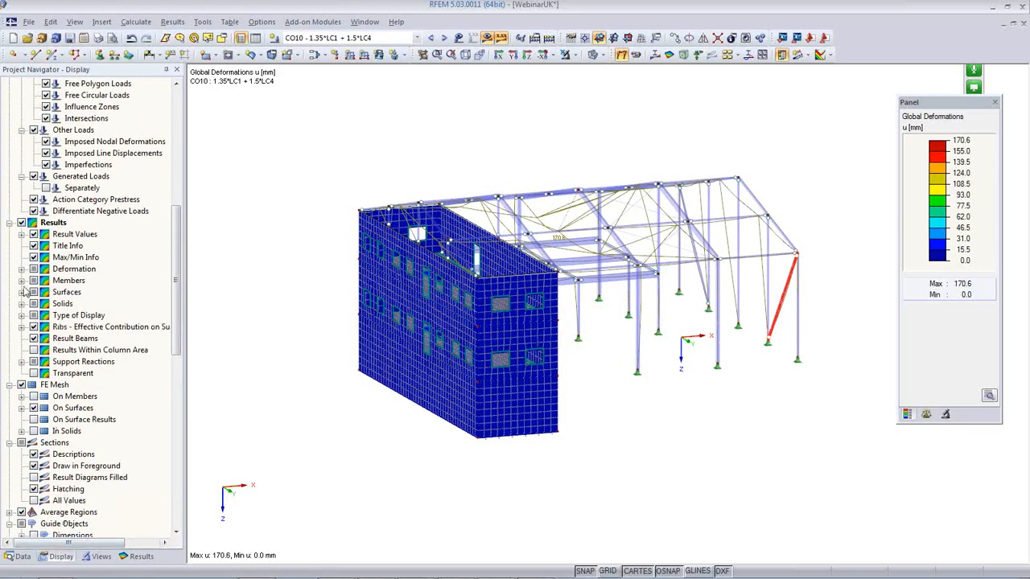
click(22, 270)
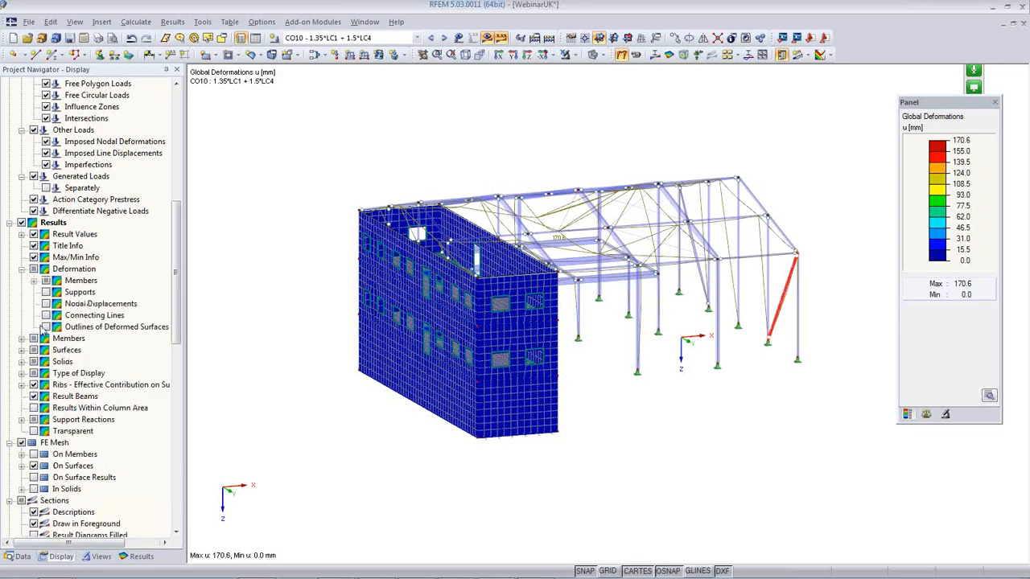
click(34, 280)
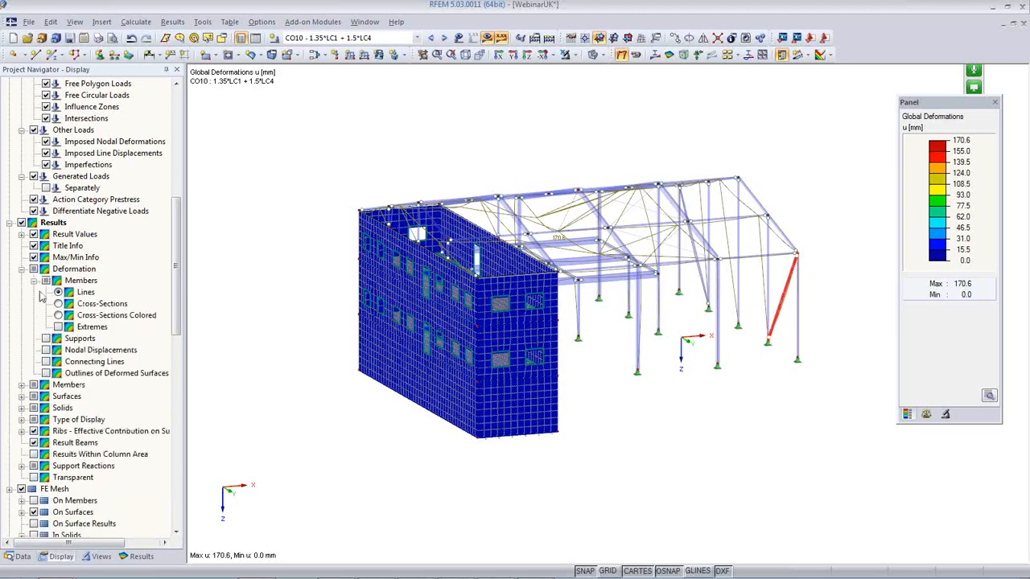
click(58, 315)
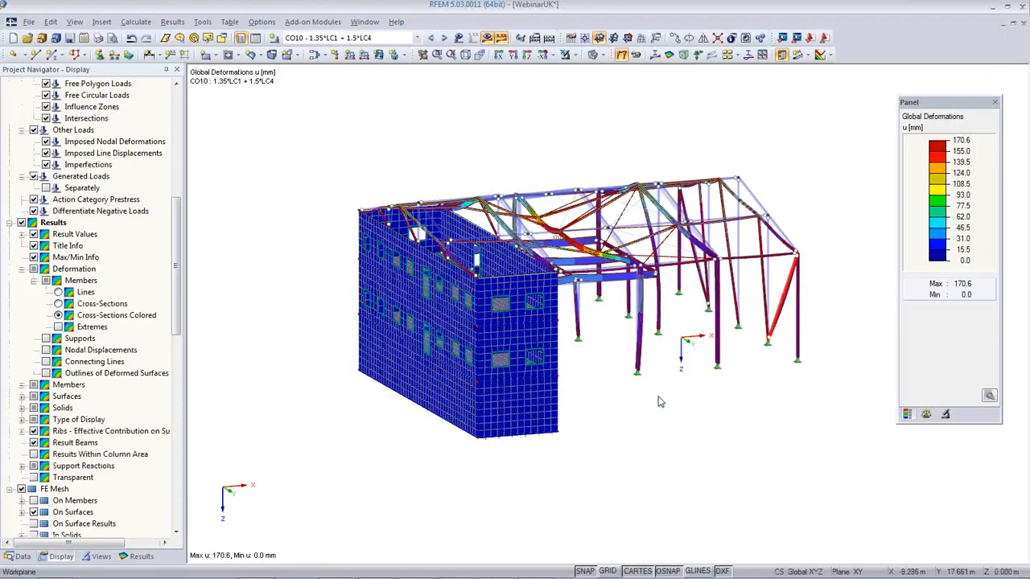
ctrl+middle_drag(659, 397, 480, 441)
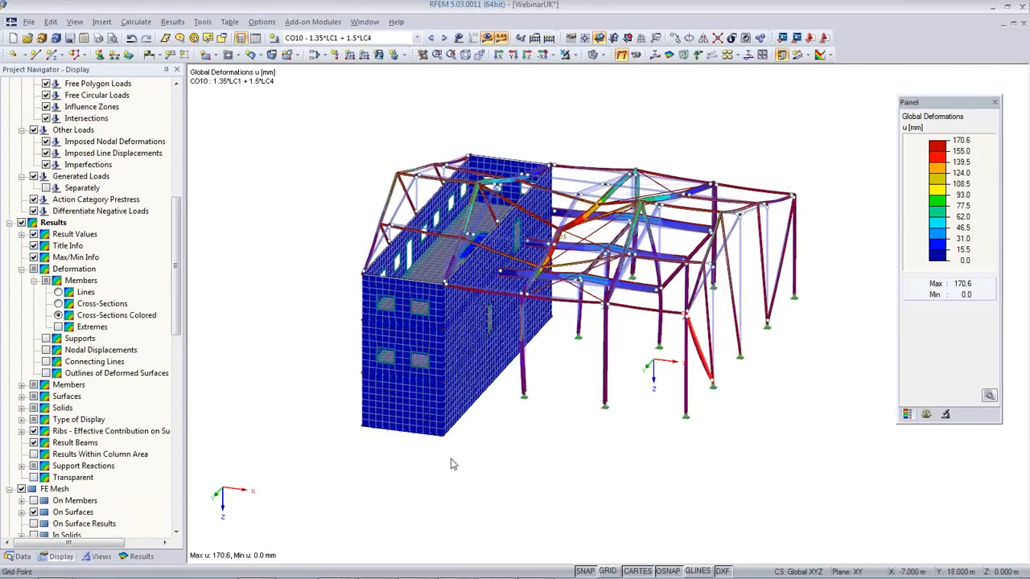
Step: Save the current display of the coloured deformations as a user-defined view named Deformation
click(100, 557)
click(13, 254)
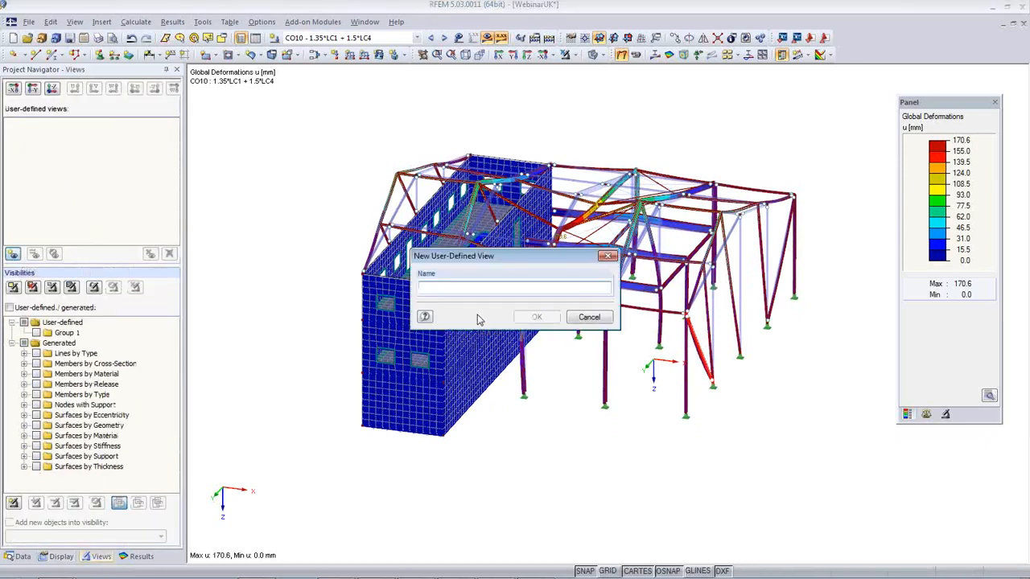
text(Deformation)
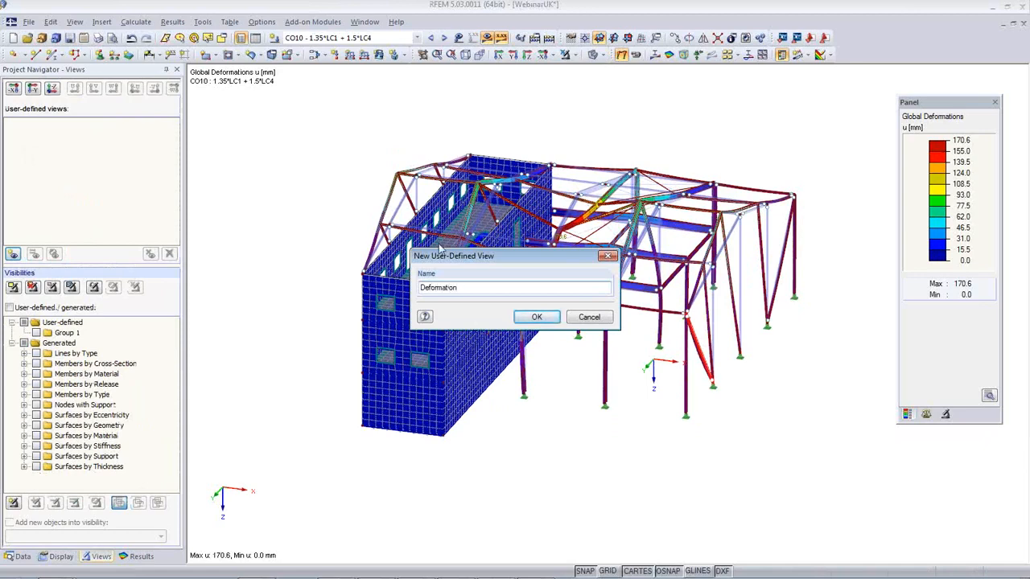
click(520, 316)
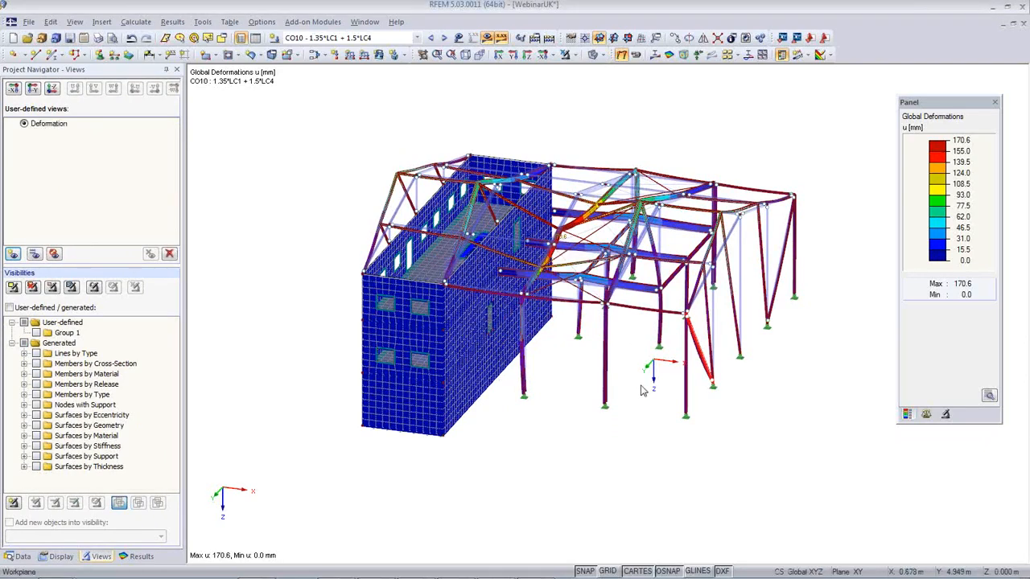
Step: Step back through the load combinations from CO10 to CO5 and compare the deformed structure from different angles
ctrl+middle_drag(641, 386, 595, 337)
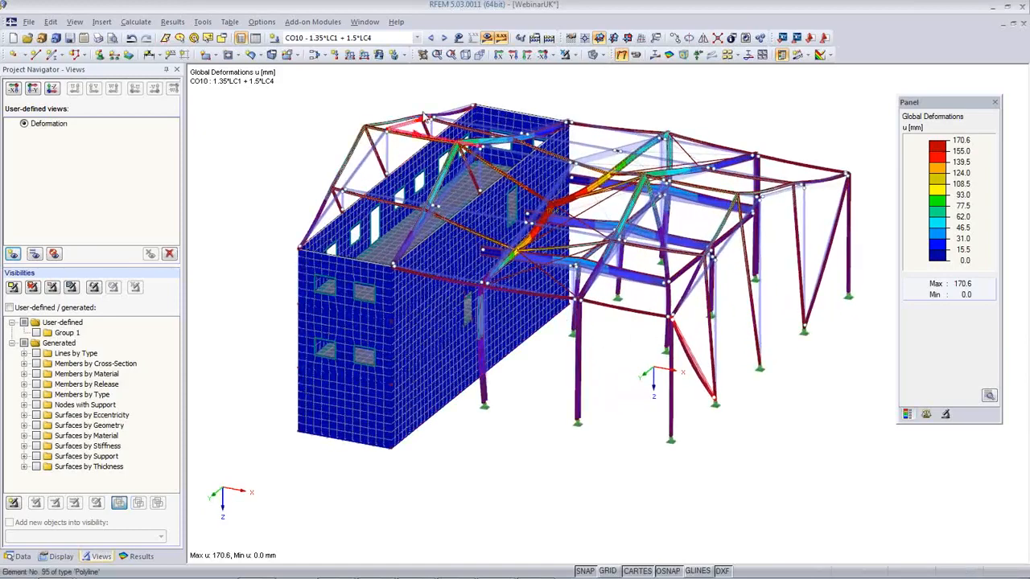
click(432, 38)
click(431, 39)
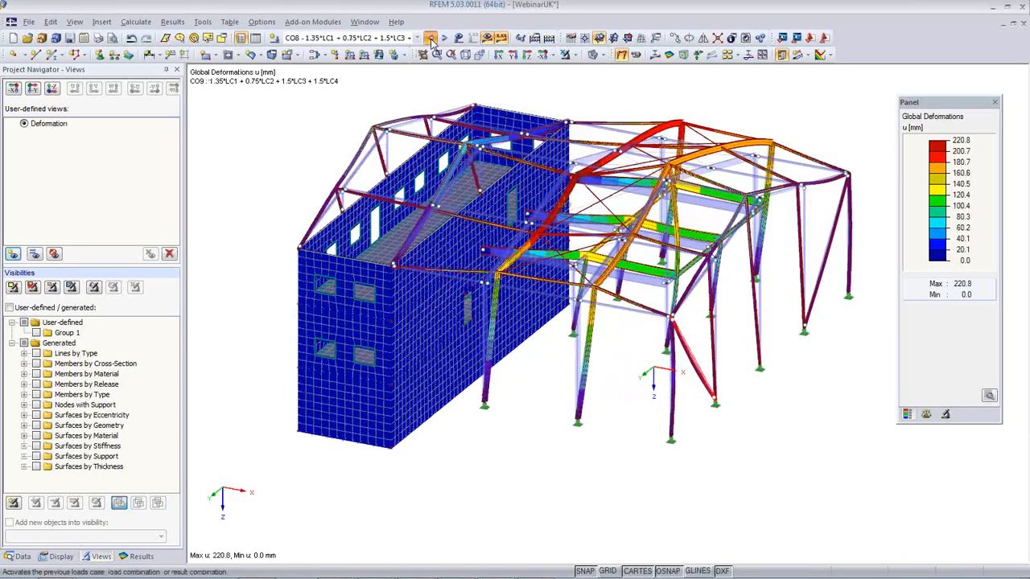
click(431, 38)
click(431, 39)
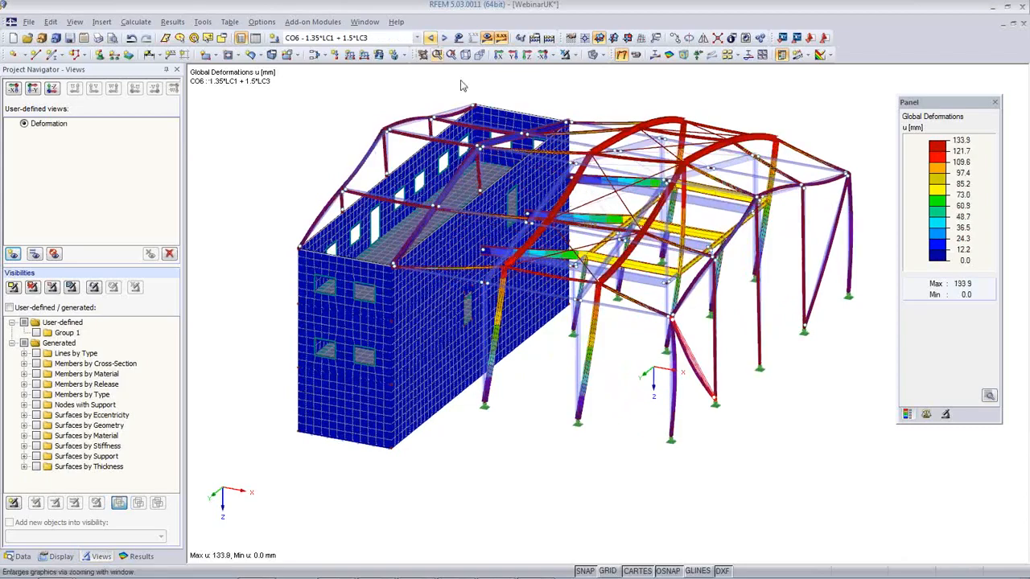
ctrl+middle_drag(582, 345, 598, 259)
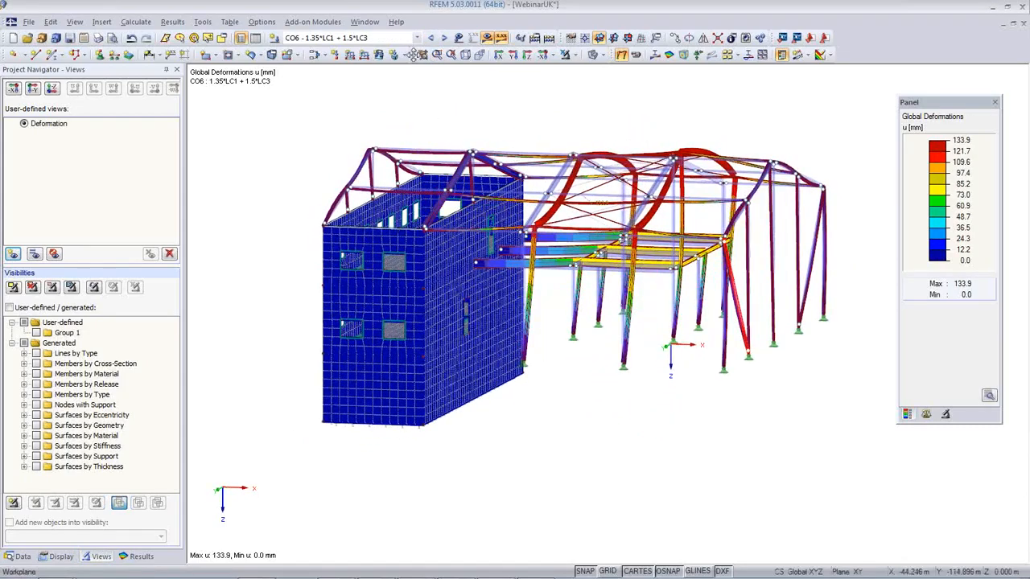
click(431, 39)
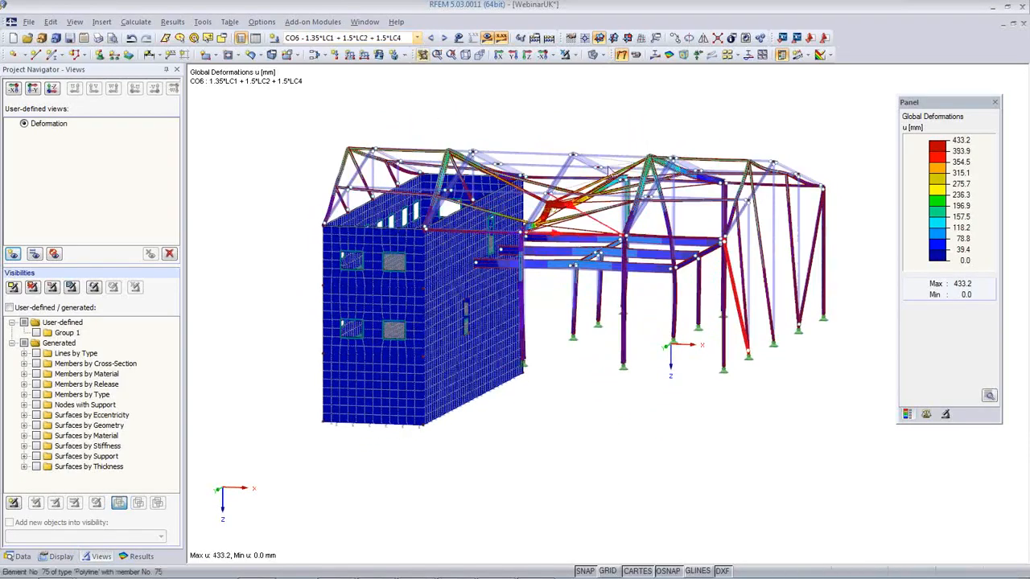
ctrl+middle_drag(568, 314, 504, 389)
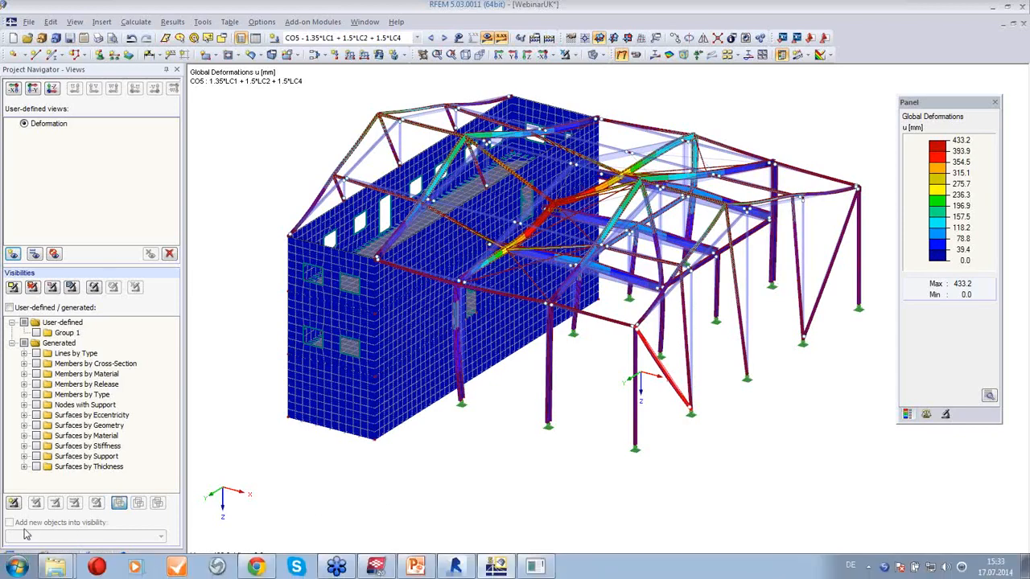
Step: Open the RF-STEEL EC3 add-on module for steel member design and choose the BS (United Kingdom) National Annex
click(19, 556)
scroll(115, 469, down, 8)
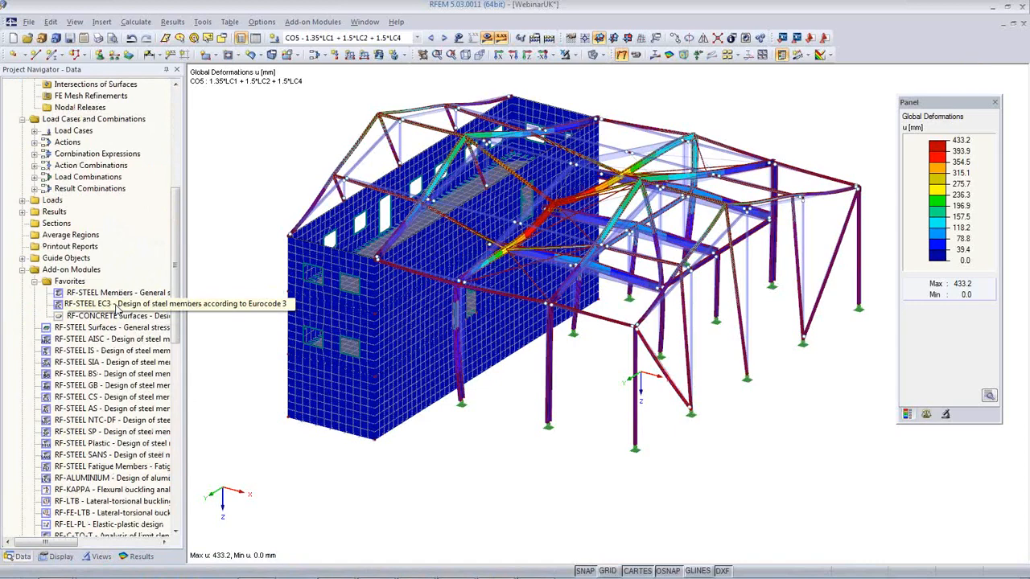
double_click(117, 307)
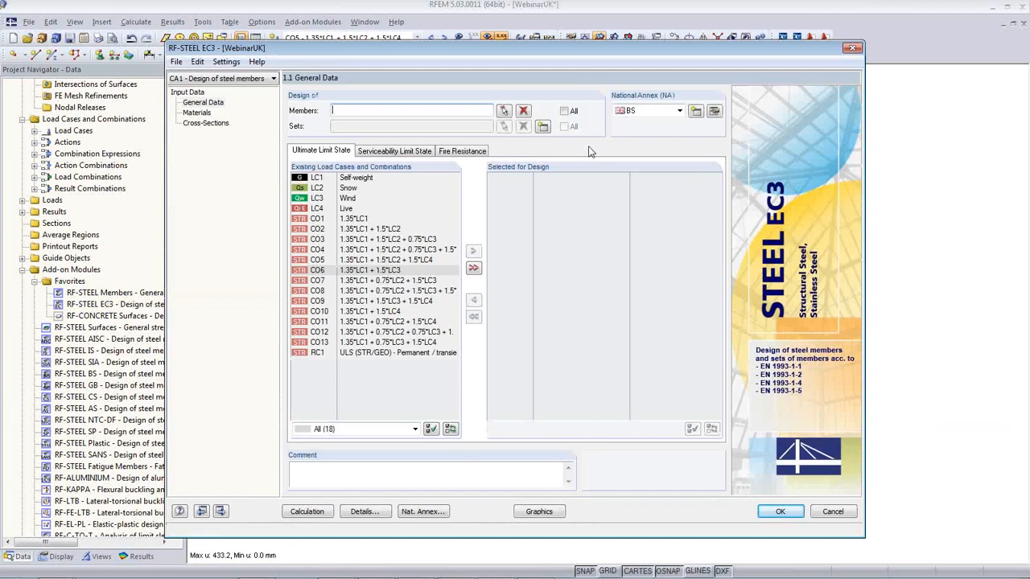
click(679, 110)
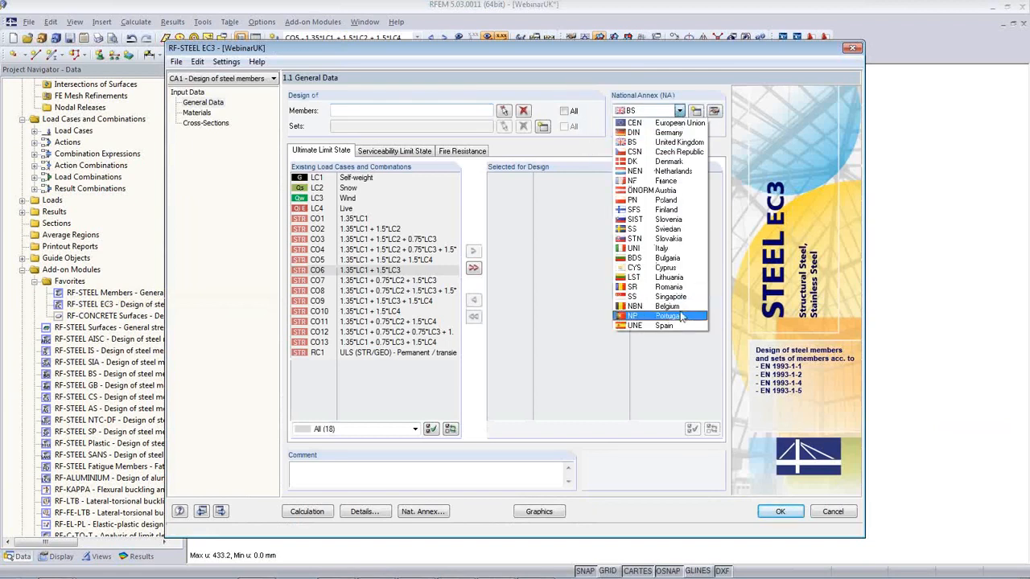
click(649, 144)
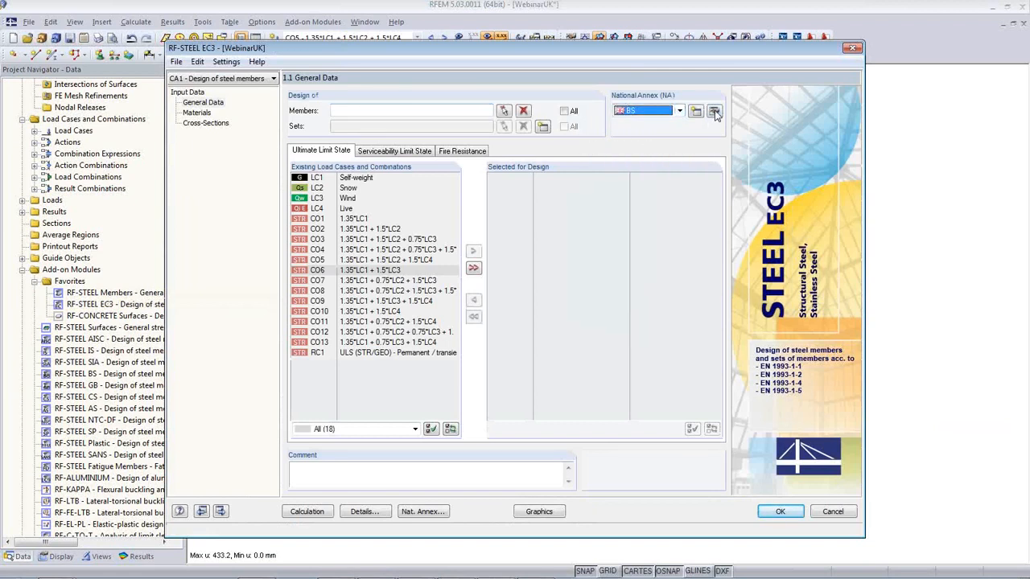
Step: Examine the base and stainless steel (EN 1993-1-4) parameters of the BS National Annex
click(713, 113)
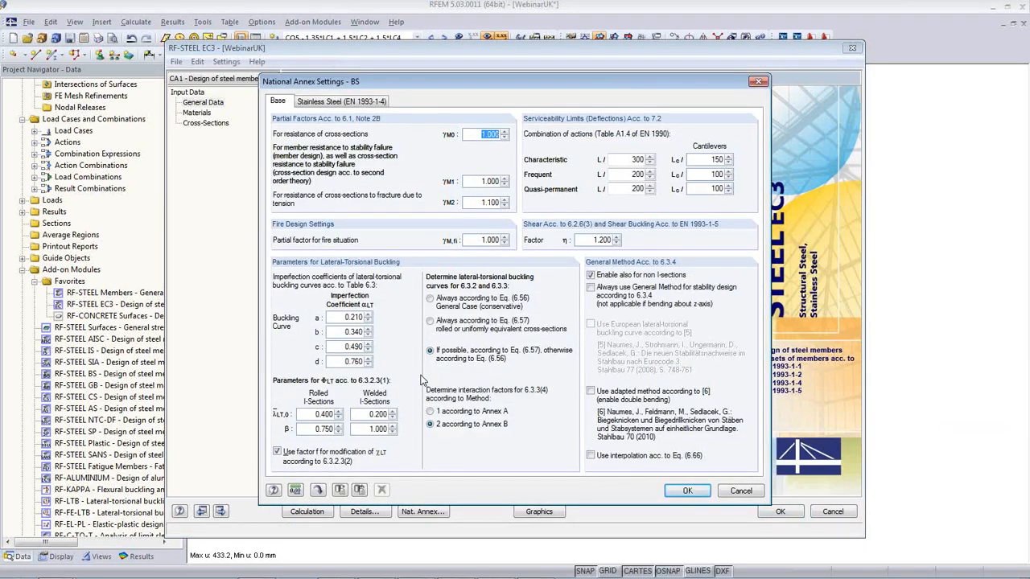
click(339, 103)
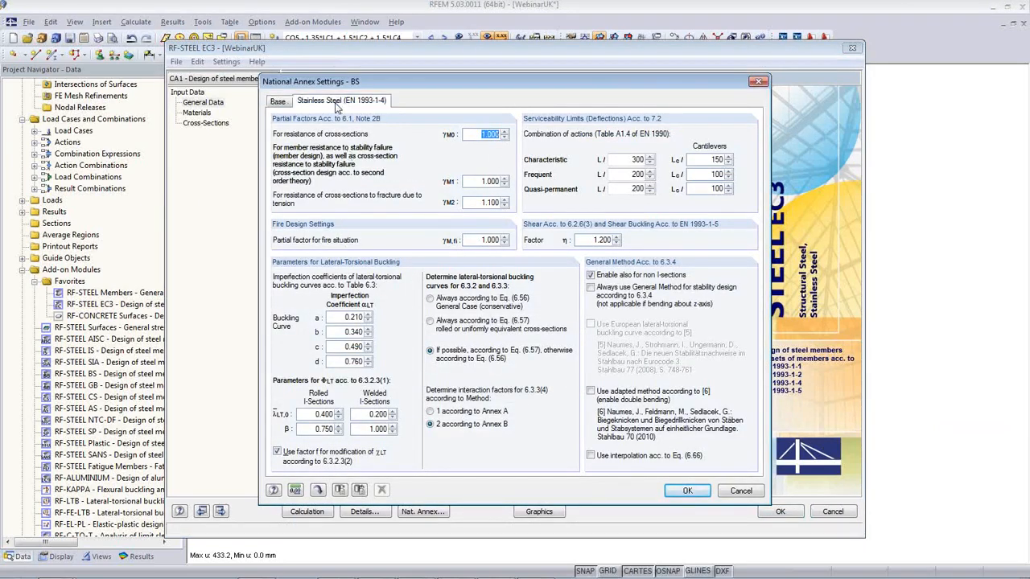
click(277, 102)
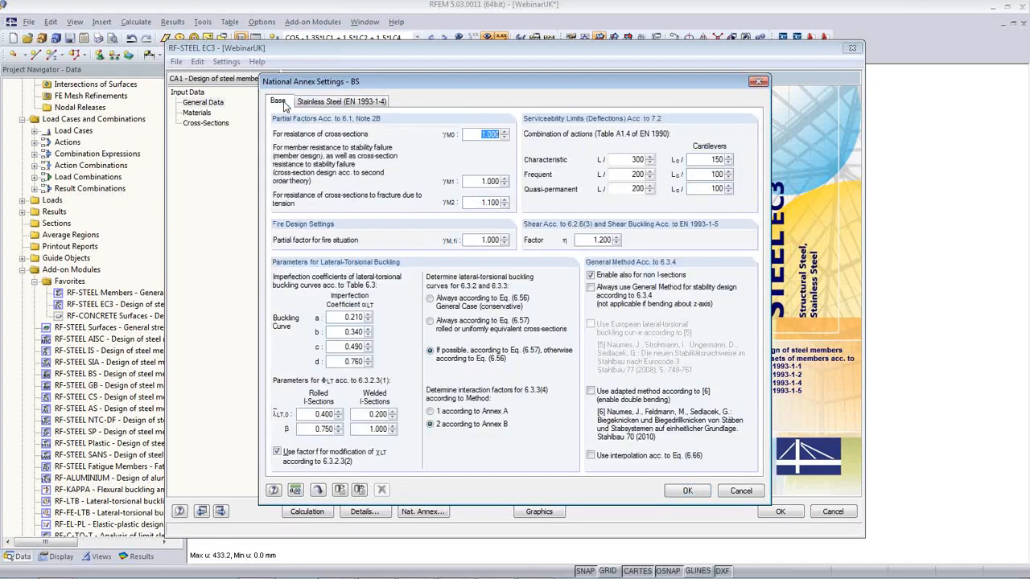
click(741, 492)
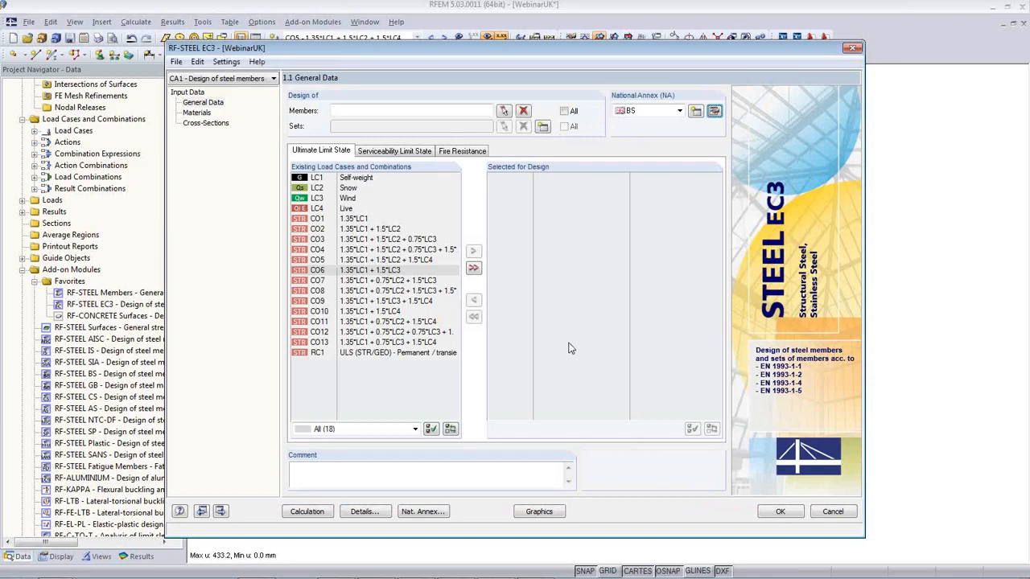
Step: Include all members in the design and select load combinations CO1 to CO13 for the ultimate limit state
click(564, 111)
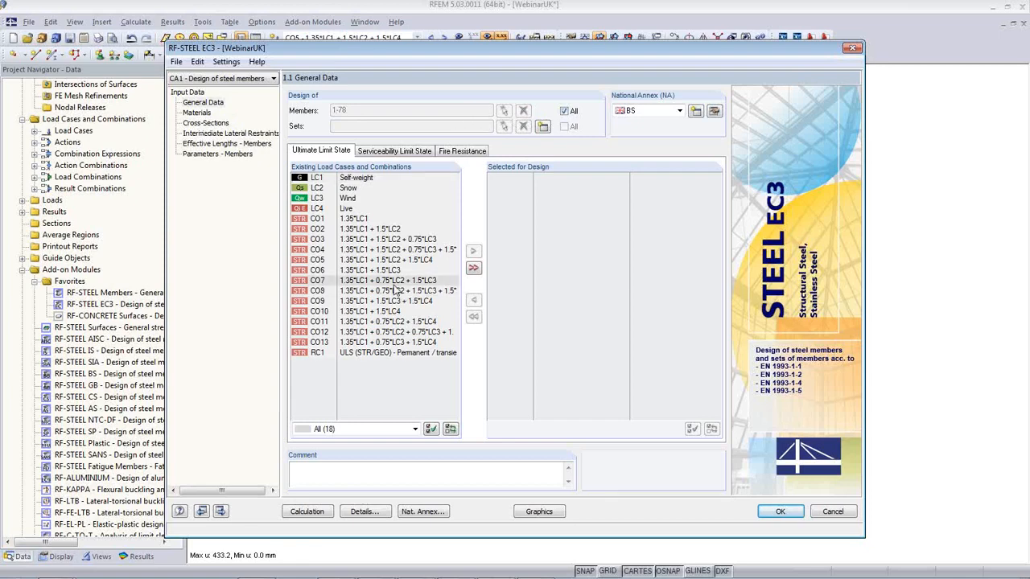
click(359, 220)
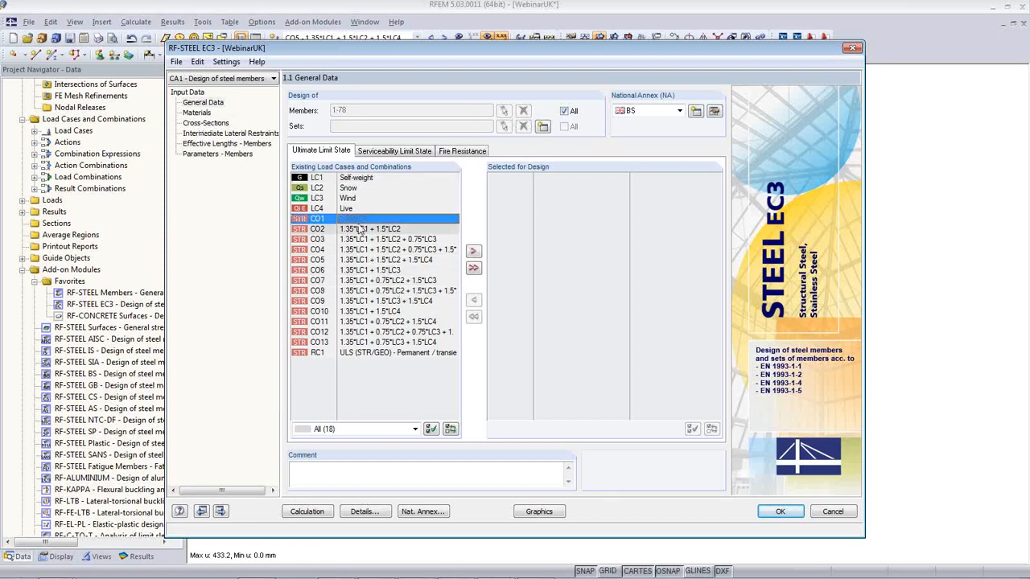
shift+click(380, 343)
click(474, 252)
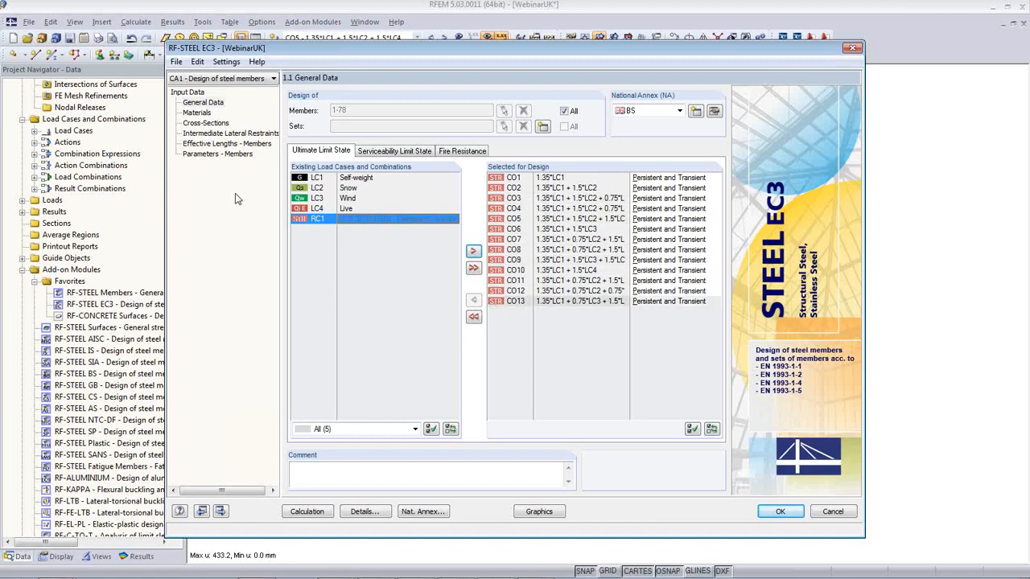
Step: Review the design input for materials, cross-sections, intermediate lateral restraints, effective lengths and member parameters, including rotational restraint
click(198, 114)
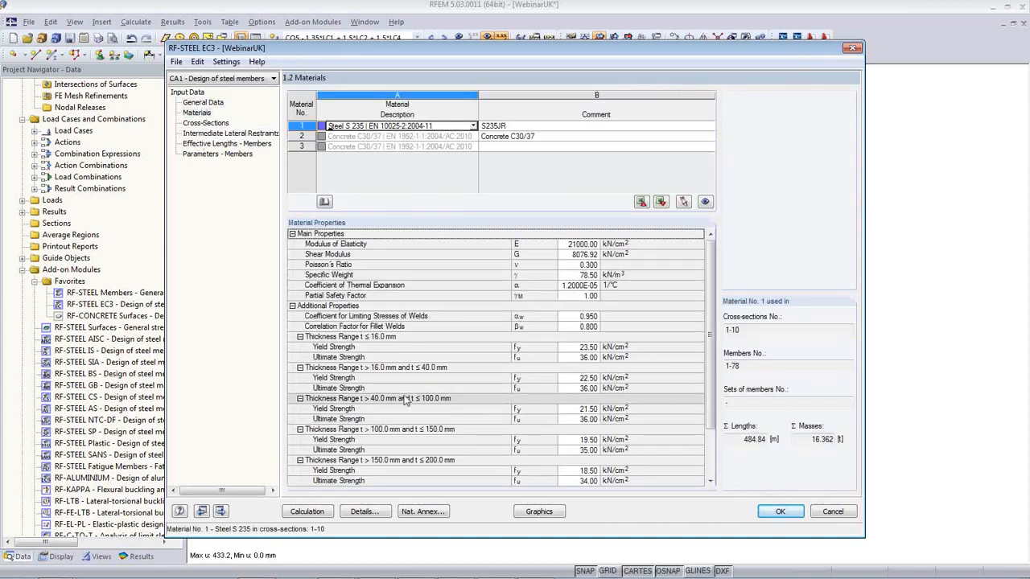
click(205, 124)
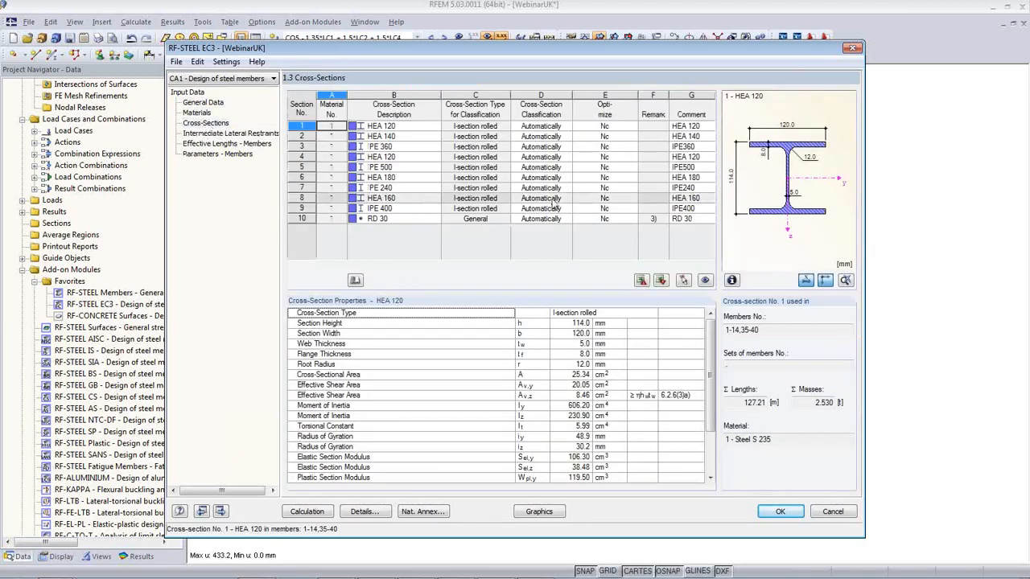
click(221, 133)
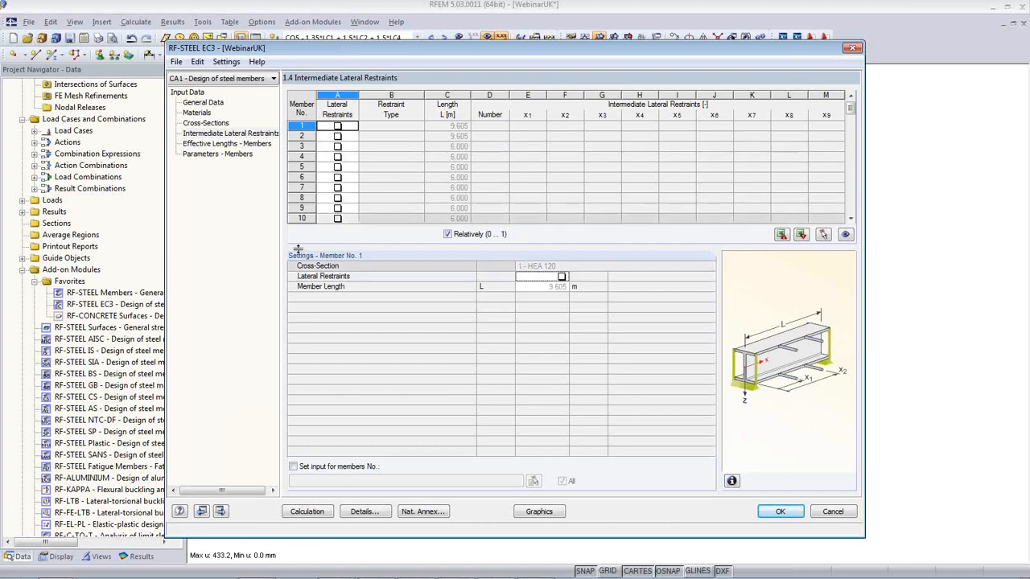
click(222, 144)
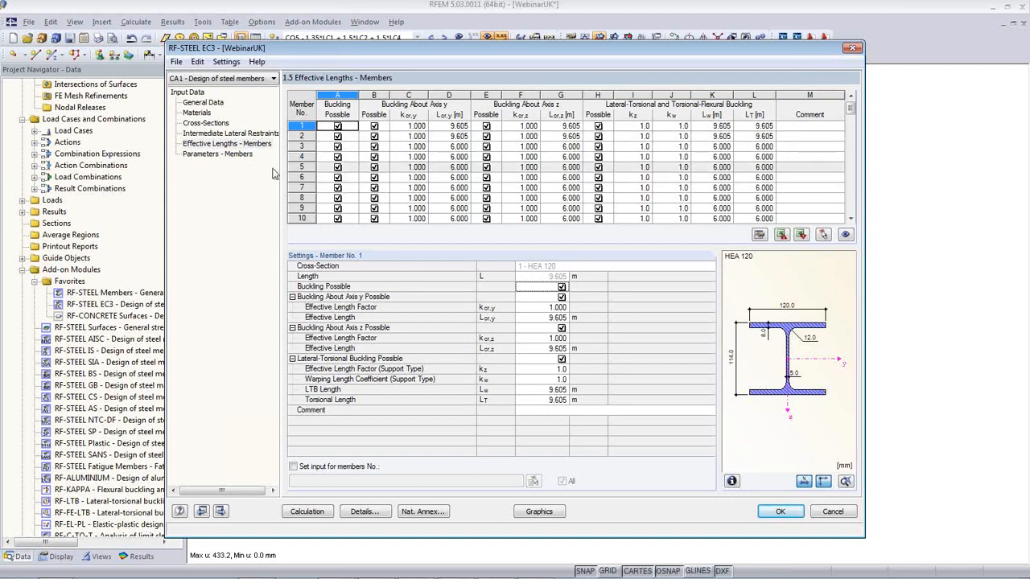
click(231, 155)
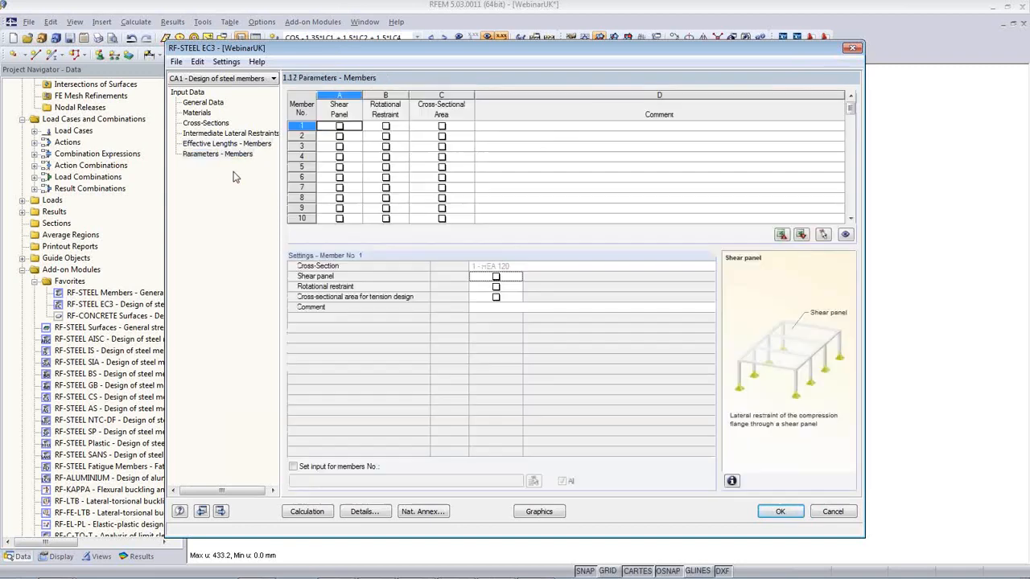
click(390, 126)
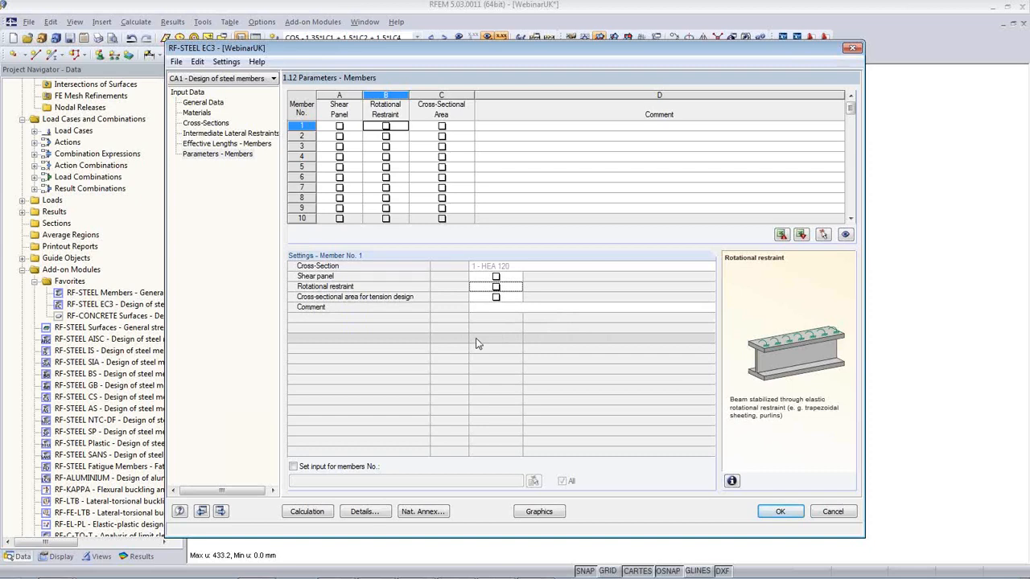
Step: Turn off the stability analysis in the design details and run the steel design calculation
click(362, 512)
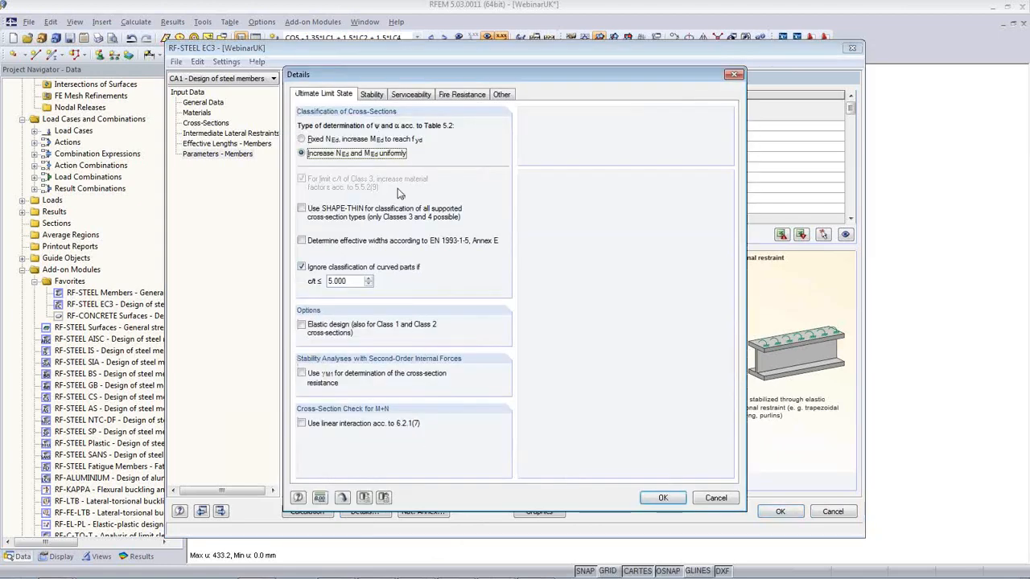
click(370, 95)
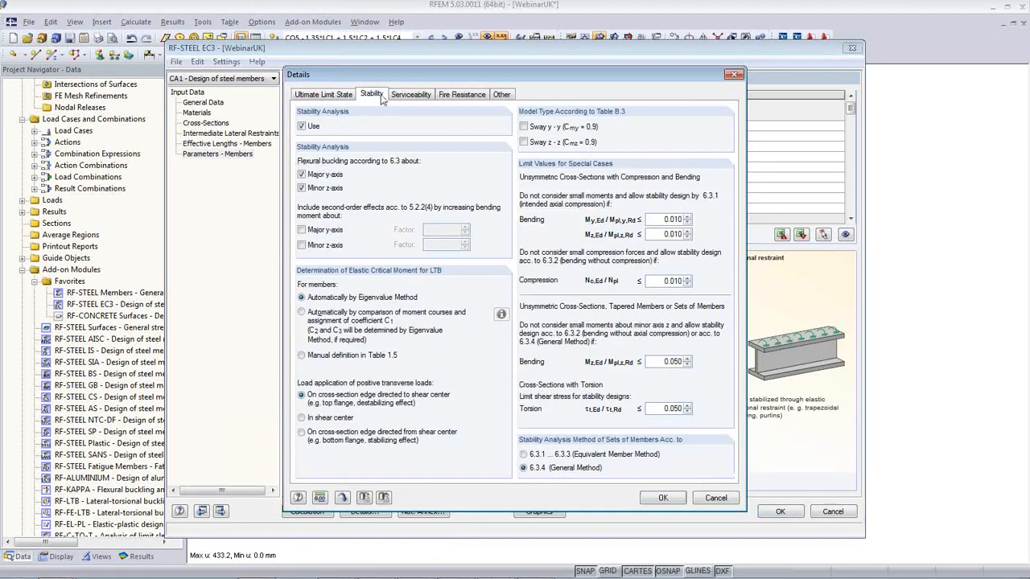
click(302, 127)
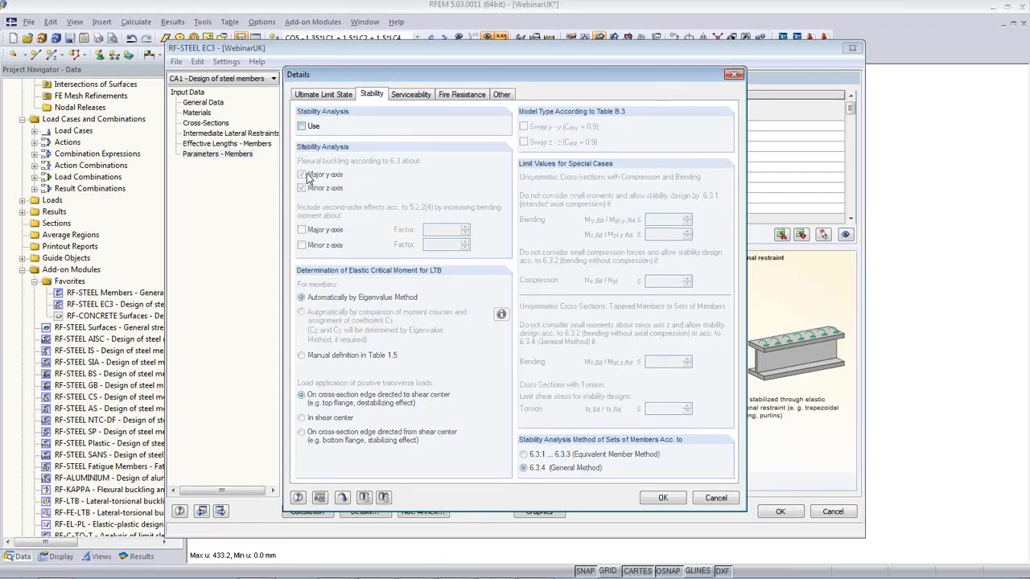
click(650, 499)
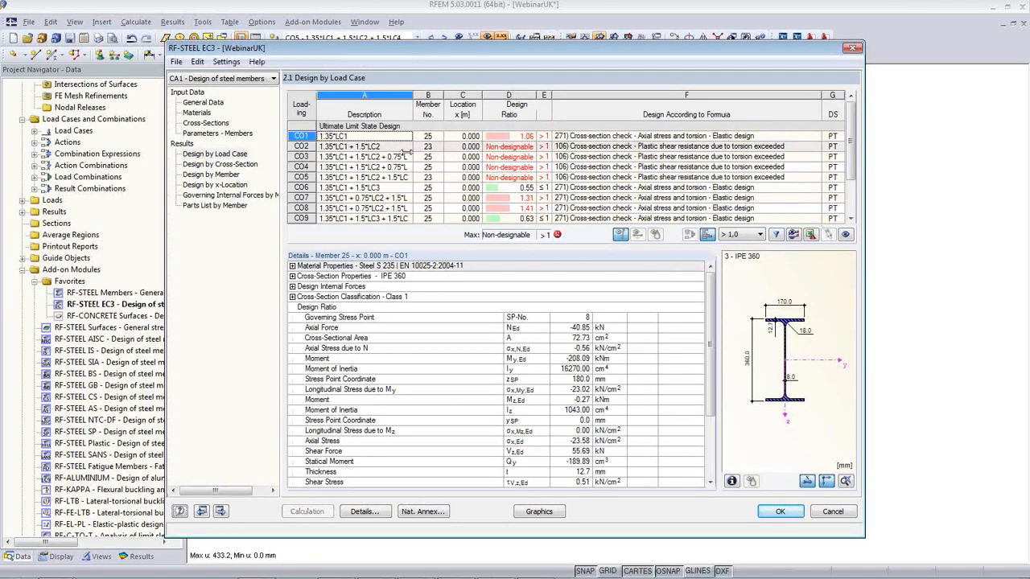
Step: Inspect the CO3 design details and the maximum design ratio per cross-section, and locate the IPE 360 members in the model
click(446, 157)
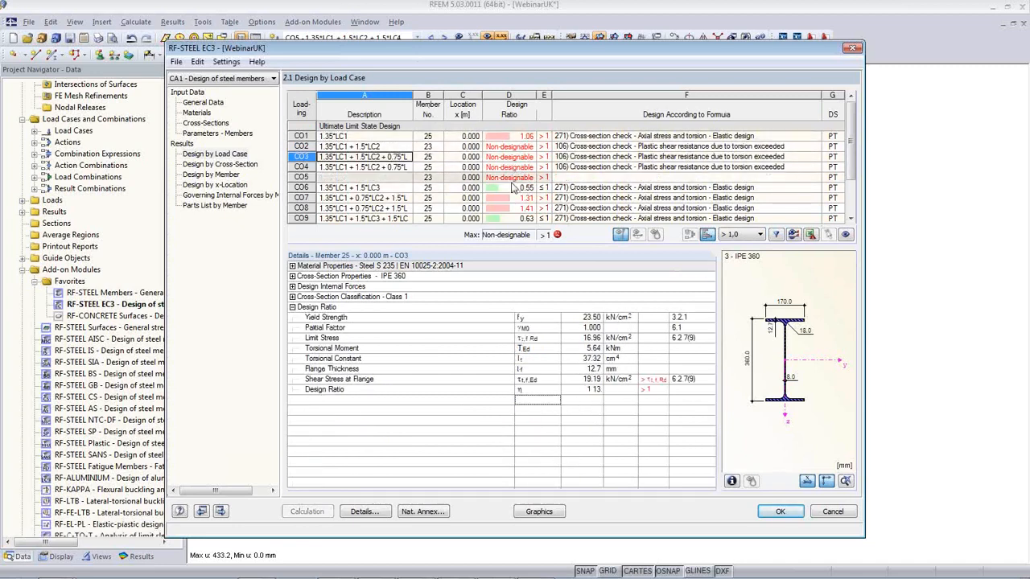
click(208, 123)
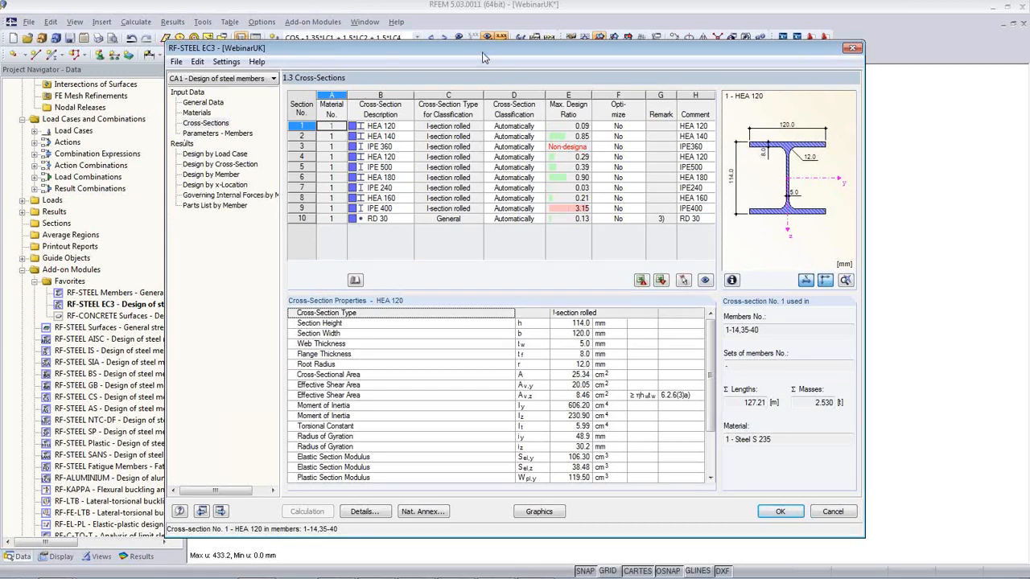
drag(519, 49, 535, 309)
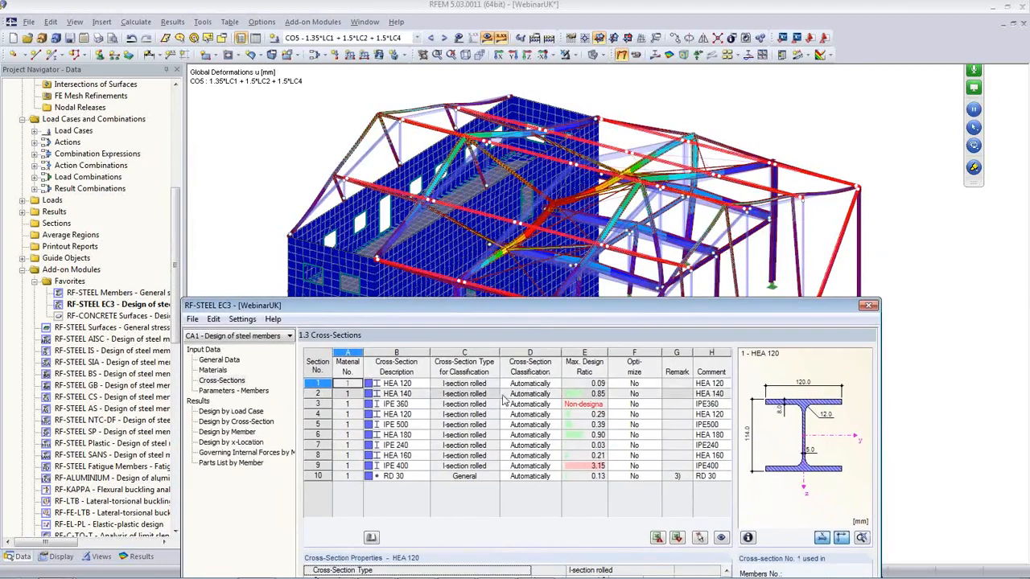
click(487, 403)
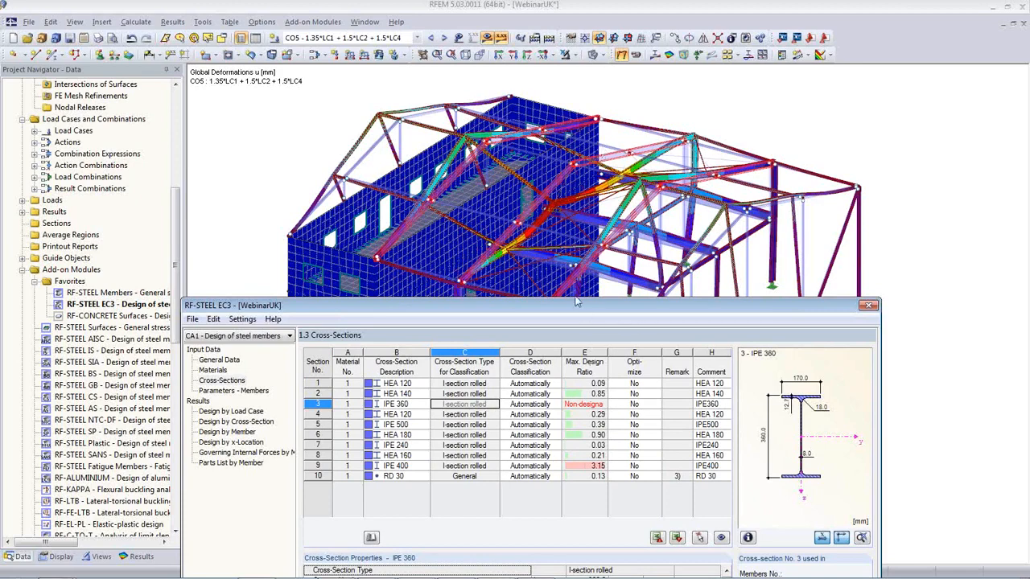
drag(574, 310, 543, 98)
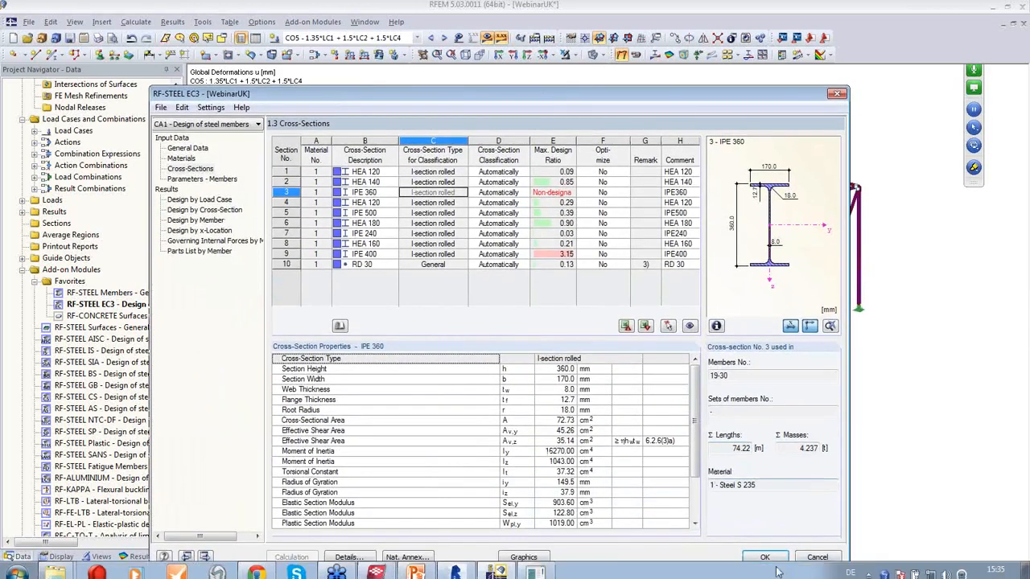
Step: Close the steel design module, display member deformations as lines, and hide the calculation results in the model
click(769, 557)
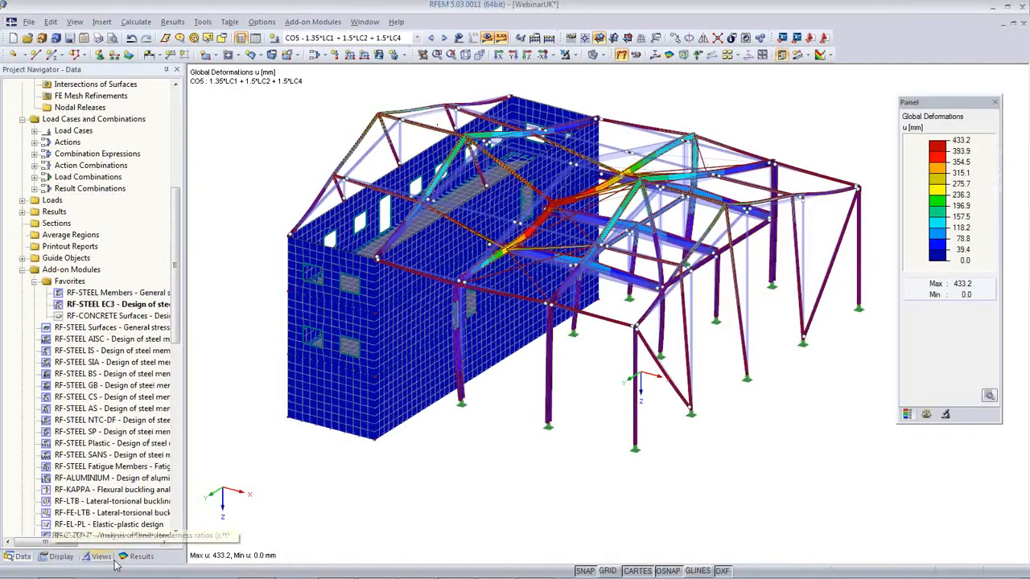
click(60, 557)
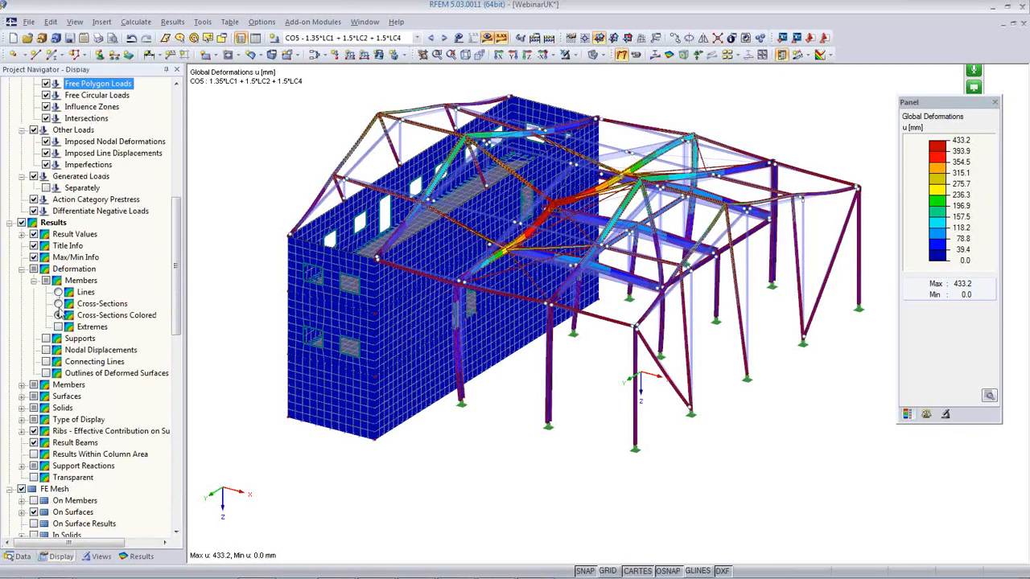
click(58, 293)
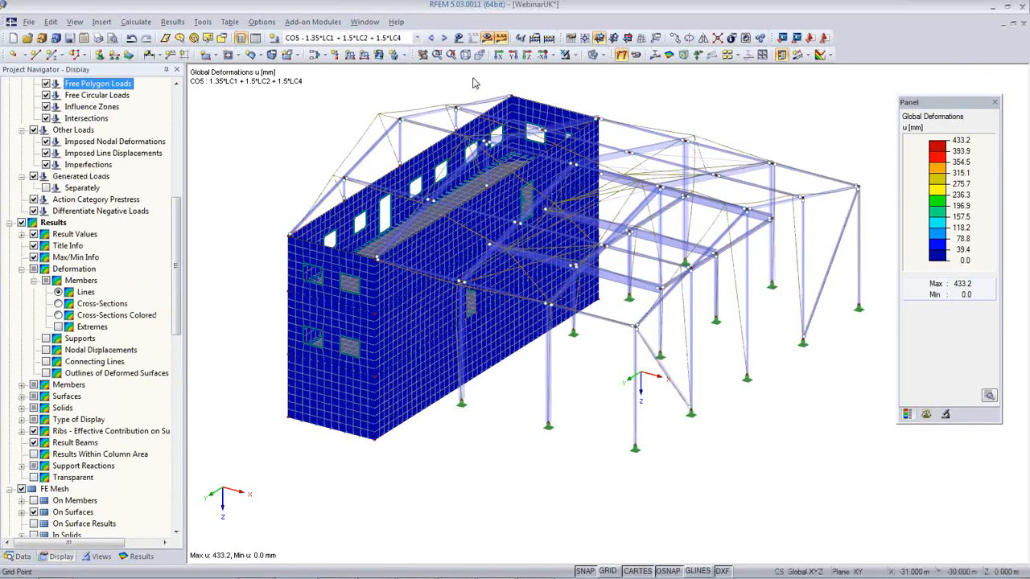
click(490, 39)
ctrl+middle_drag(512, 253, 514, 260)
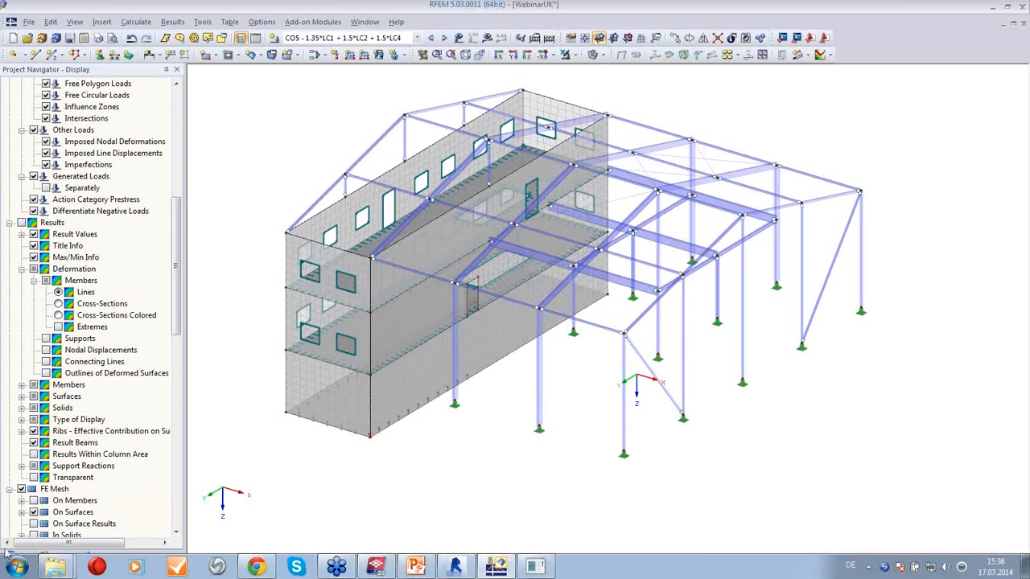
Step: Reopen RF-STEEL EC3 at its cross-section list and locate the first HEA 120, the HEA 140 and the IPE 360 members in the model
scroll(54, 384, down, 3)
click(23, 556)
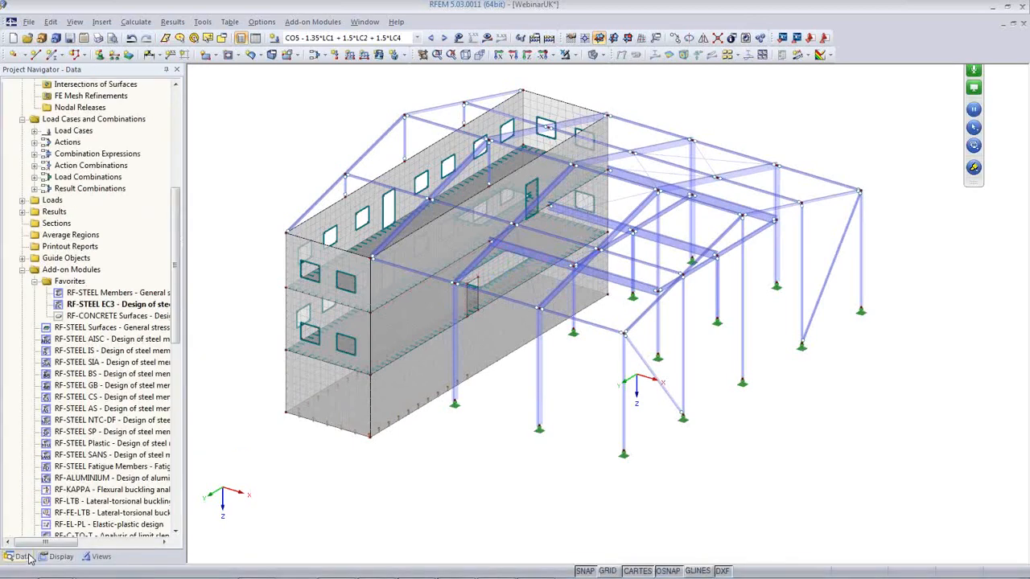
scroll(80, 338, down, 4)
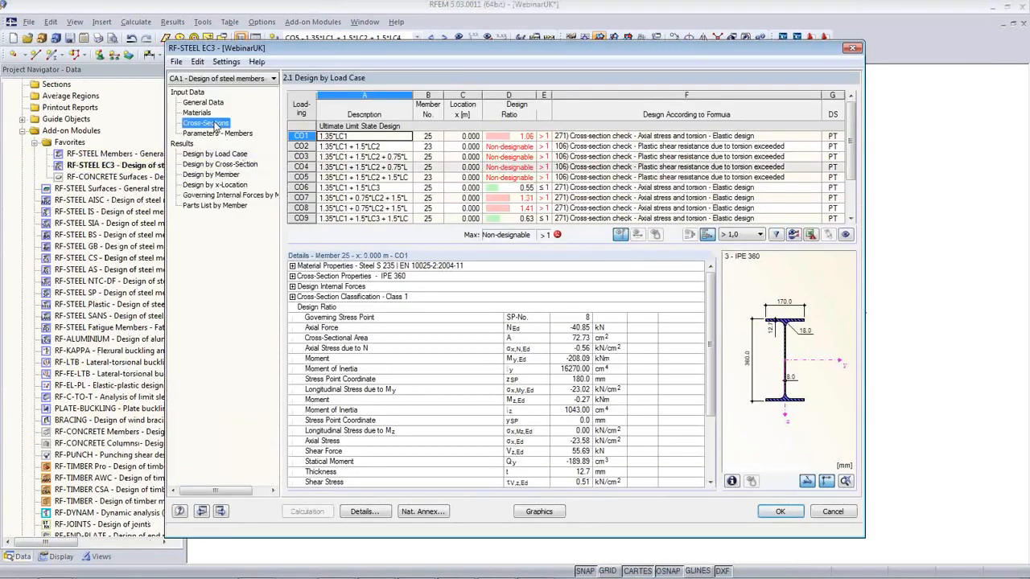
click(211, 123)
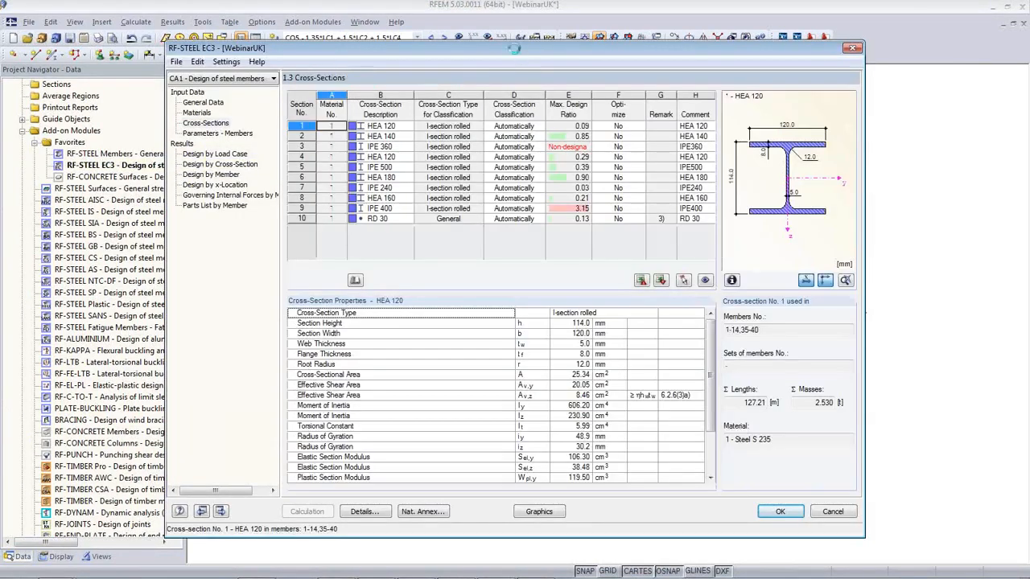
drag(513, 49, 541, 320)
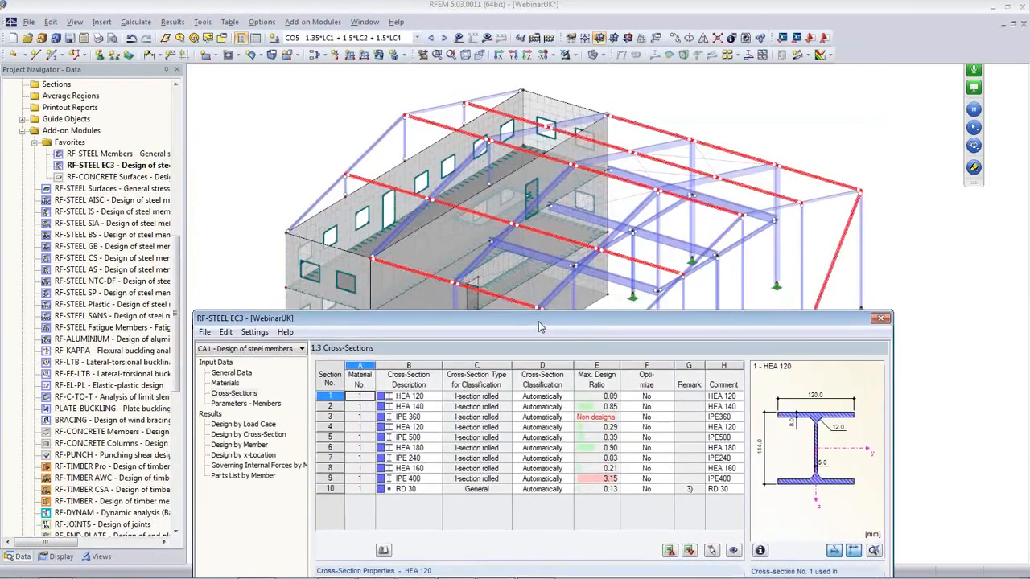
click(507, 398)
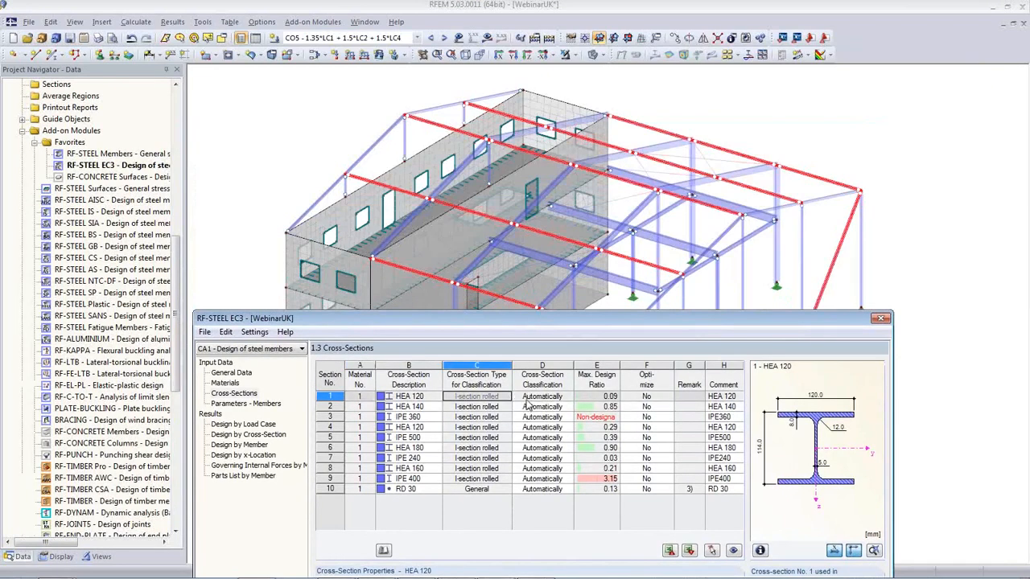
key(Down)
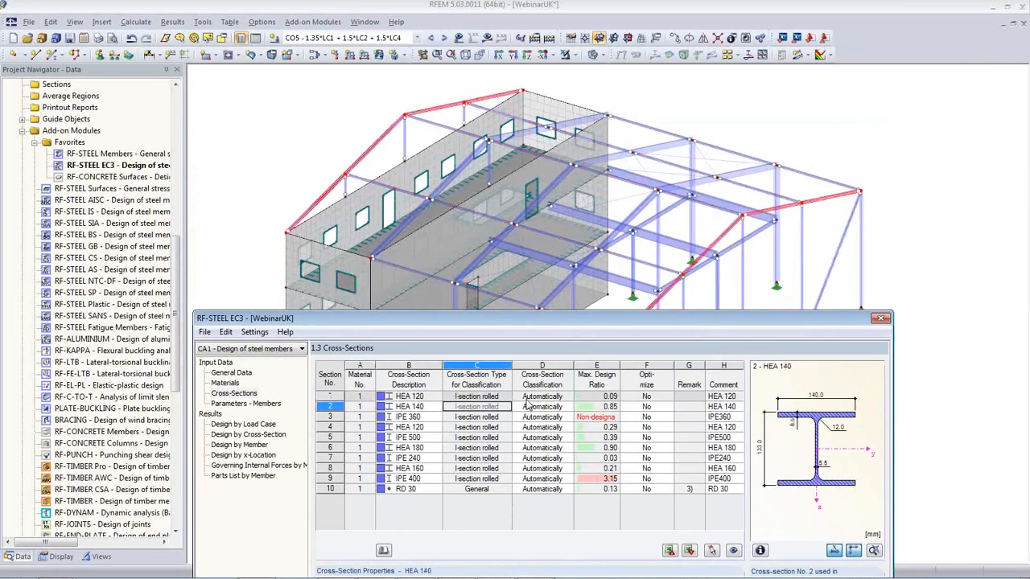
key(Up)
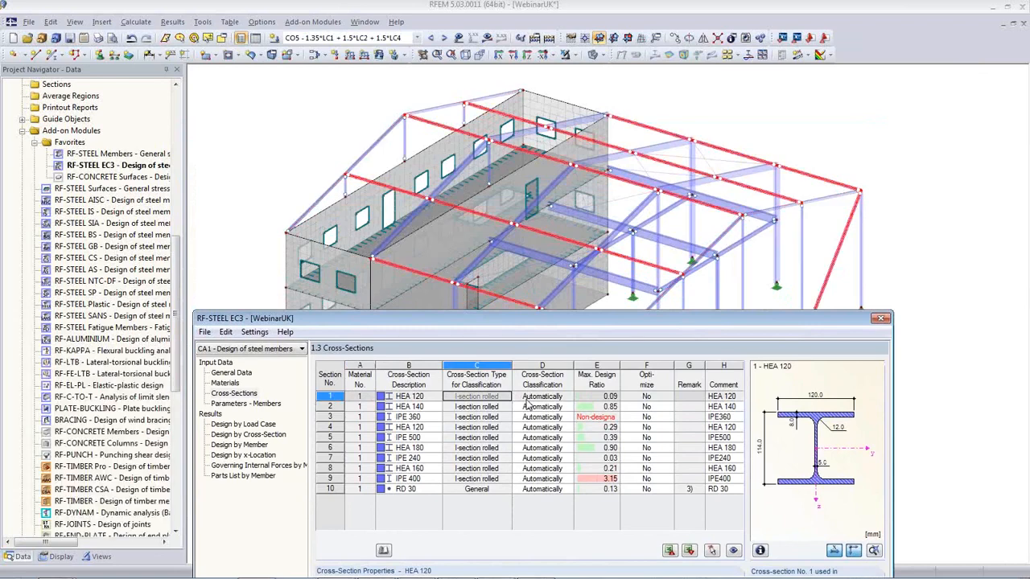
key(Down)
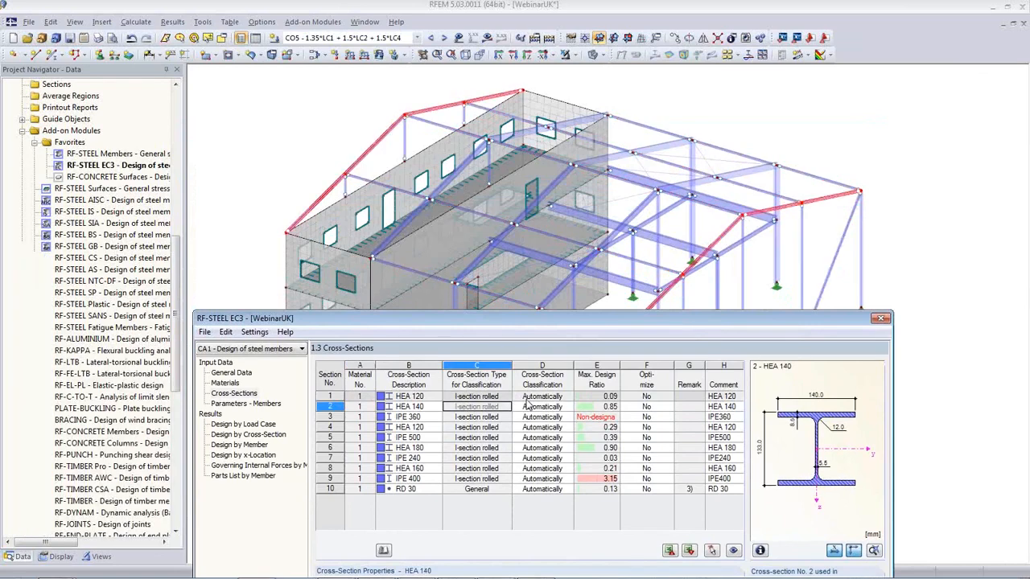
key(Down)
key(Right)
key(Right)
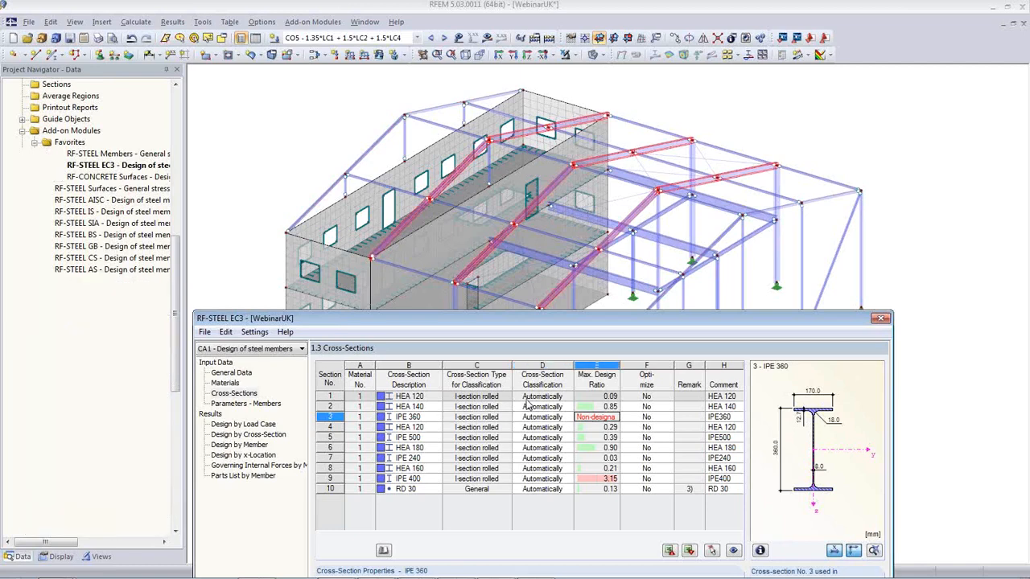
Step: Go through cross-sections 4 to 9 to locate their members in the model, inspect IPE 400, and close the steel design module
key(Down)
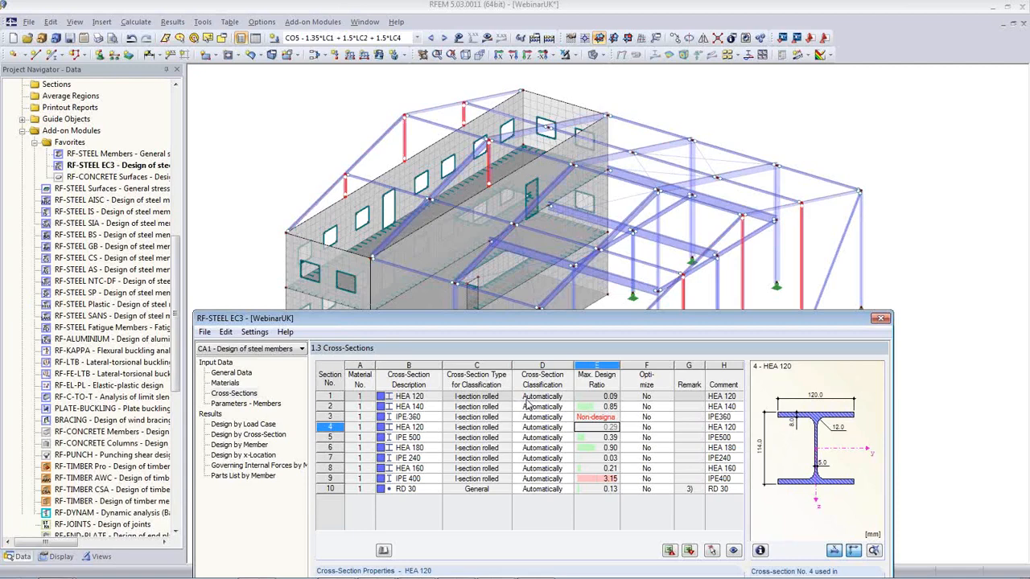
key(Down)
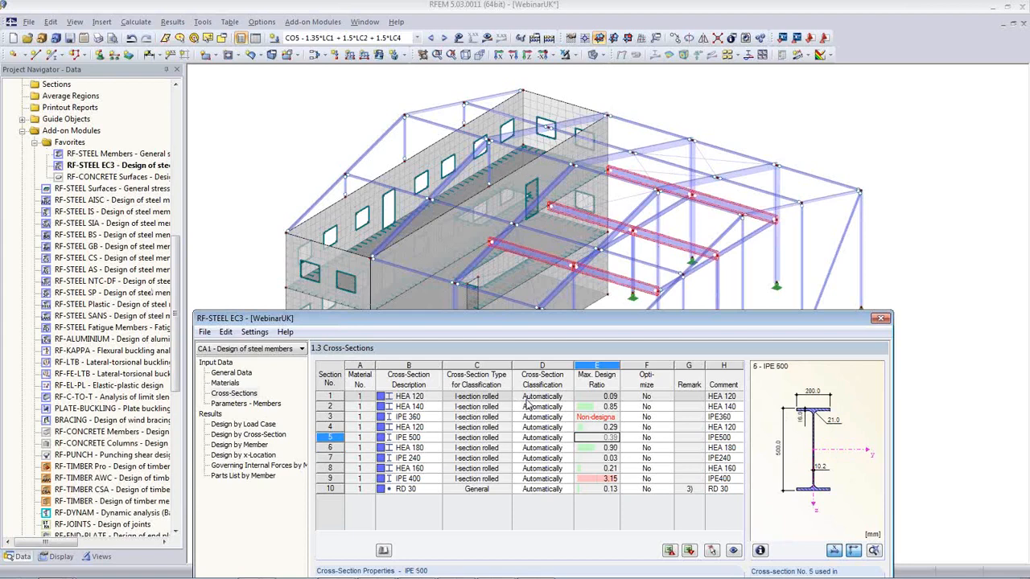
key(Up)
key(Up)
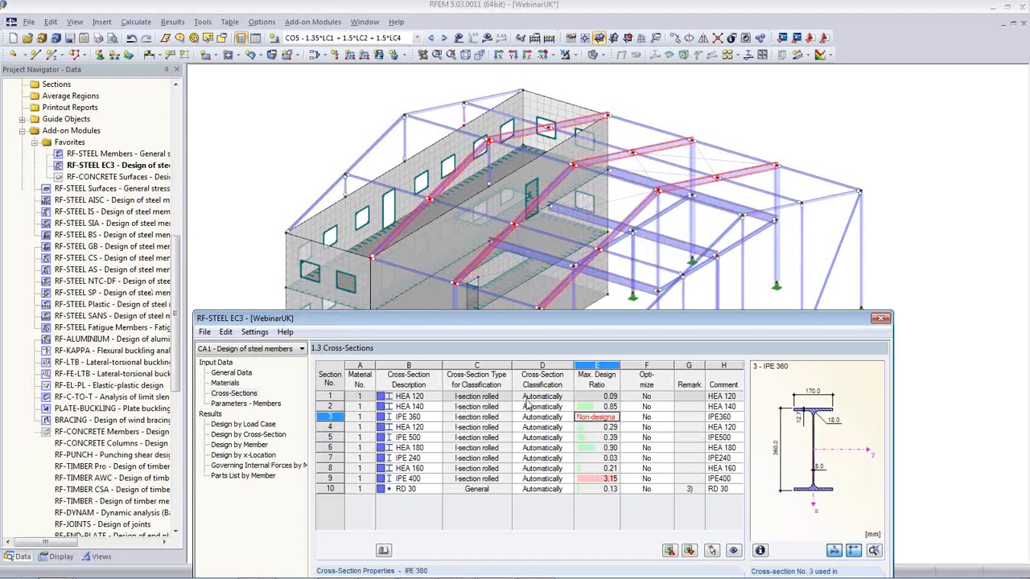
key(Down)
key(Down)
key(Down)
key(Down)
key(Down)
key(Down)
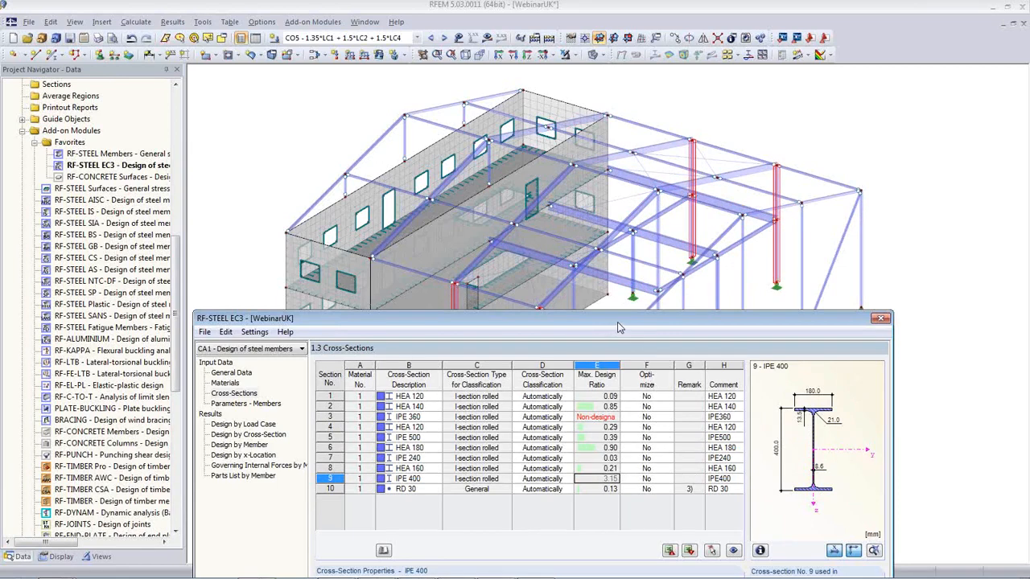
drag(620, 327, 604, 97)
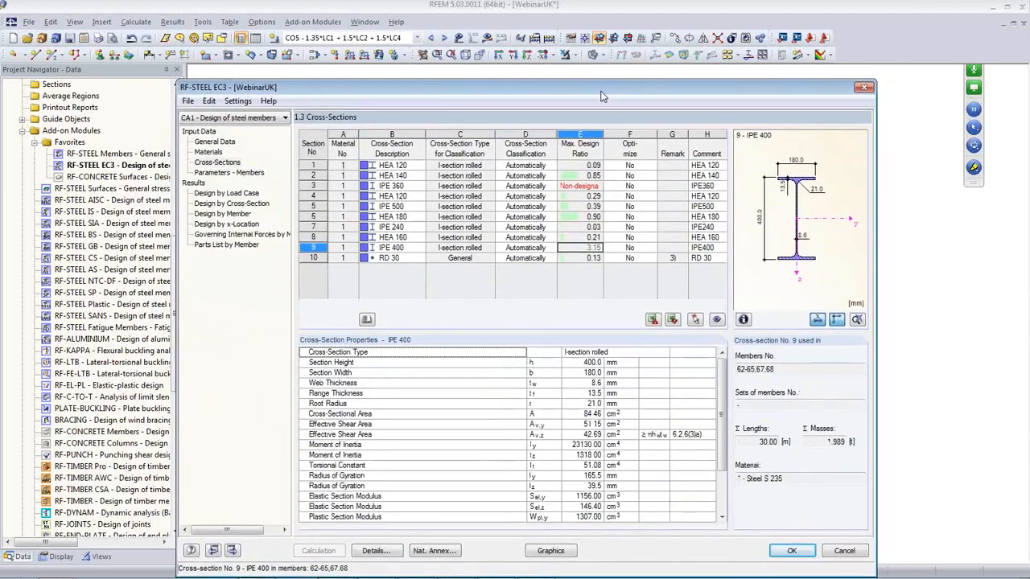
click(787, 552)
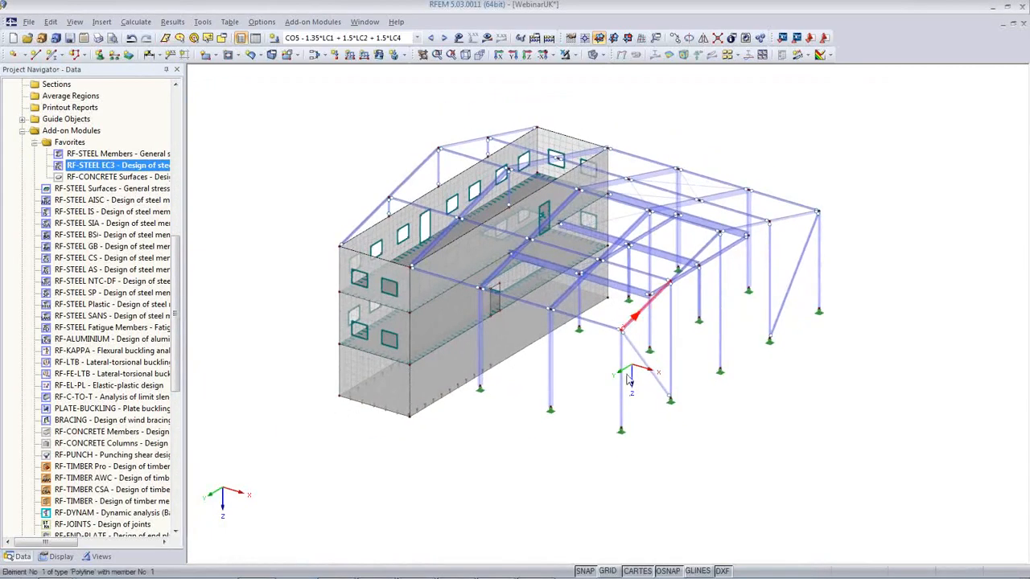
Step: Copy the vertical member between the beam and the rafter to the neighbouring frame and inspect the frame around it
ctrl+middle_drag(627, 375, 641, 305)
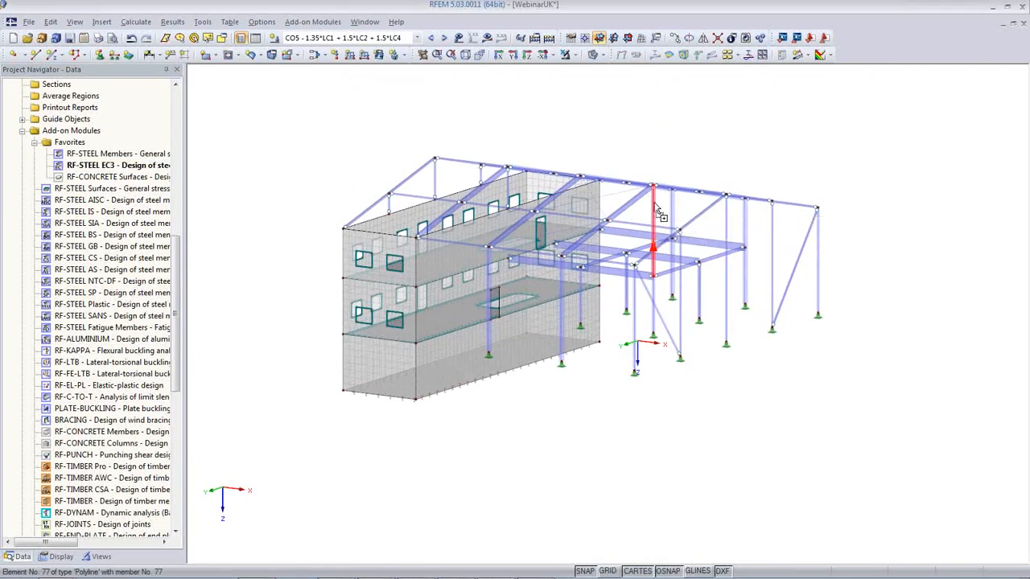
click(654, 203)
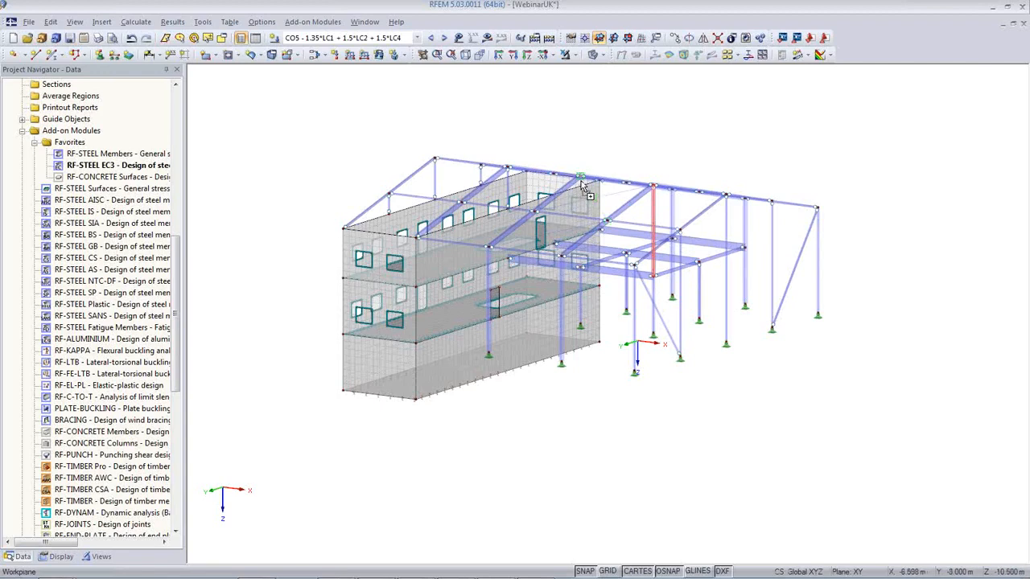
ctrl+drag(581, 181, 581, 180)
click(493, 324)
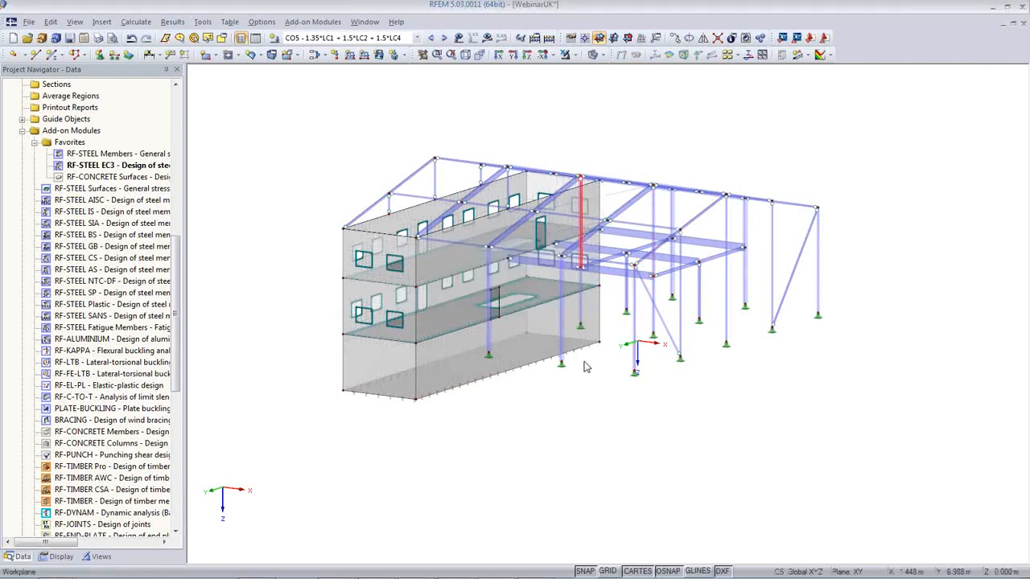
ctrl+middle_drag(584, 370, 607, 394)
scroll(672, 260, up, 2)
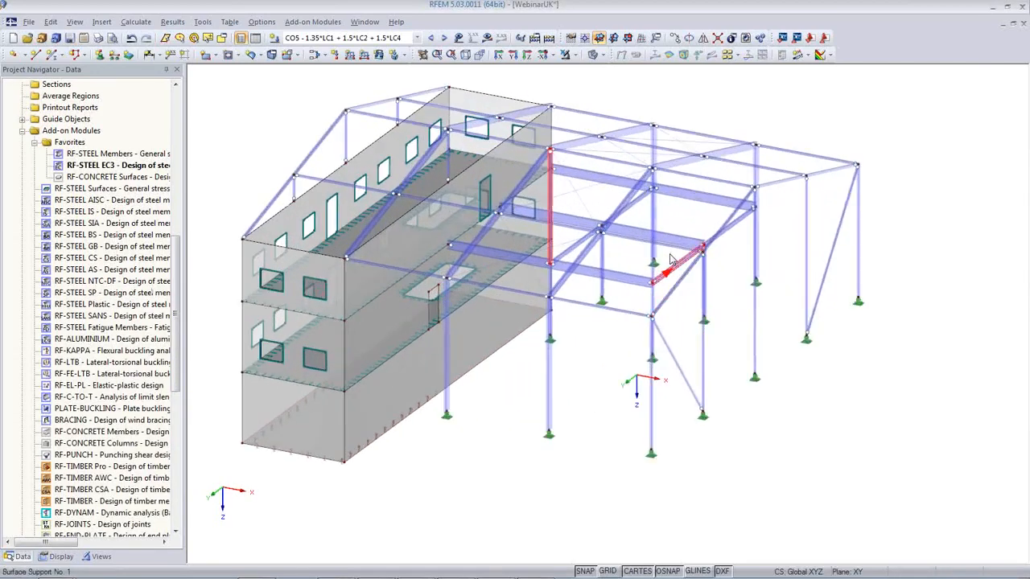
scroll(664, 216, up, 1)
scroll(576, 243, up, 1)
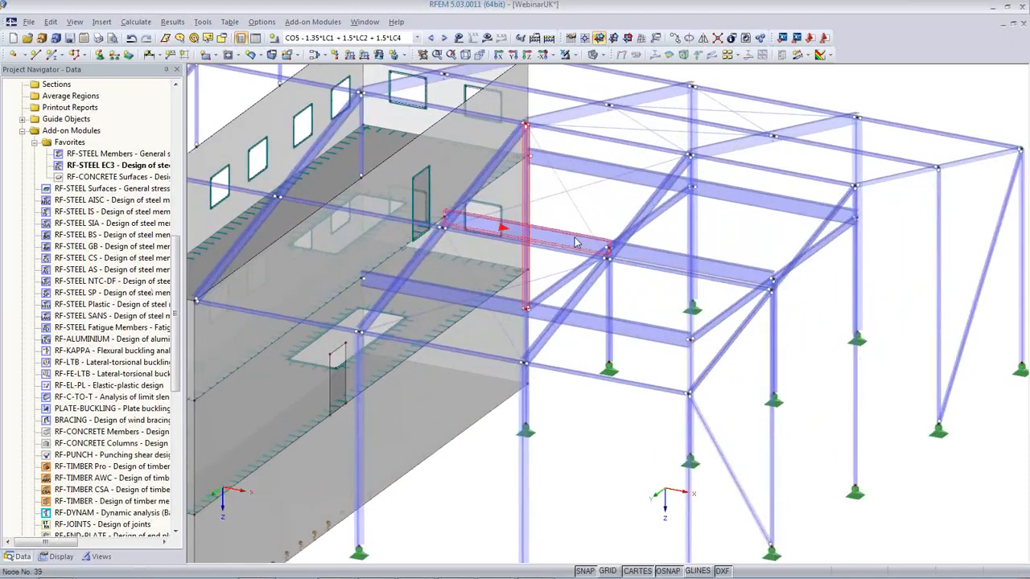
ctrl+middle_drag(576, 243, 547, 282)
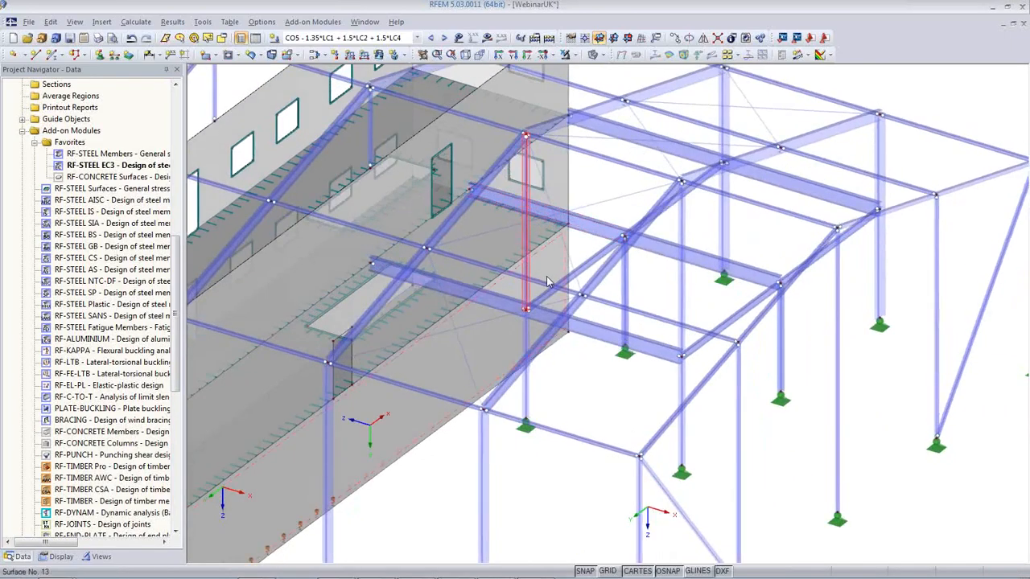
scroll(549, 281, down, 1)
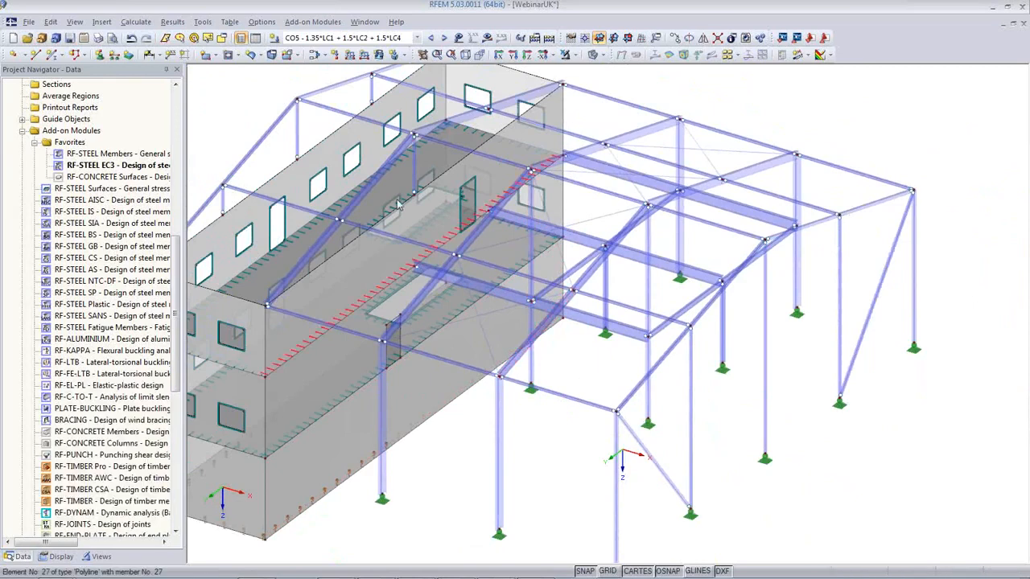
Step: Select the RF-STEEL EC3 CA1 design case and calculate it to display its results on the model
click(417, 38)
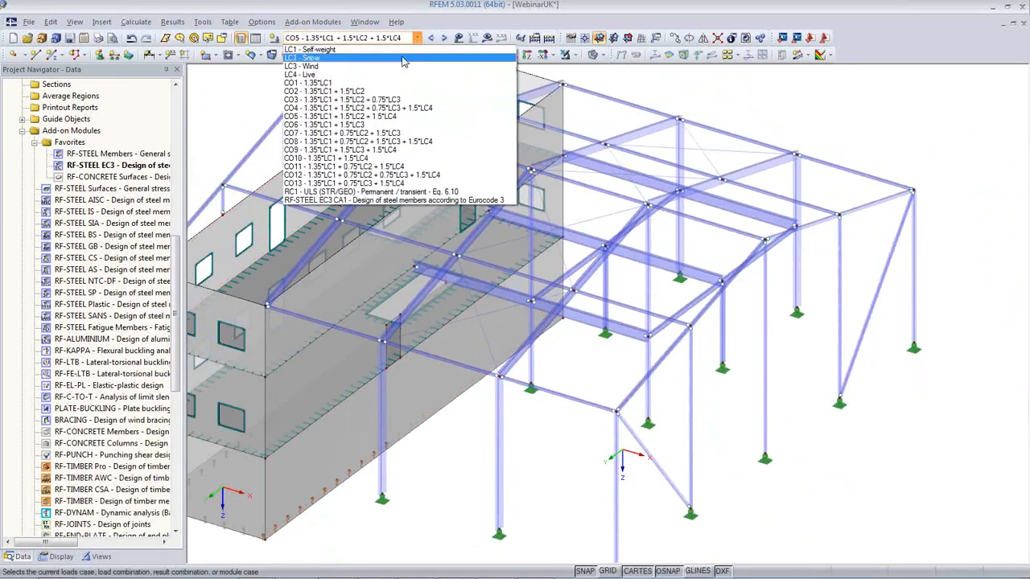
click(383, 201)
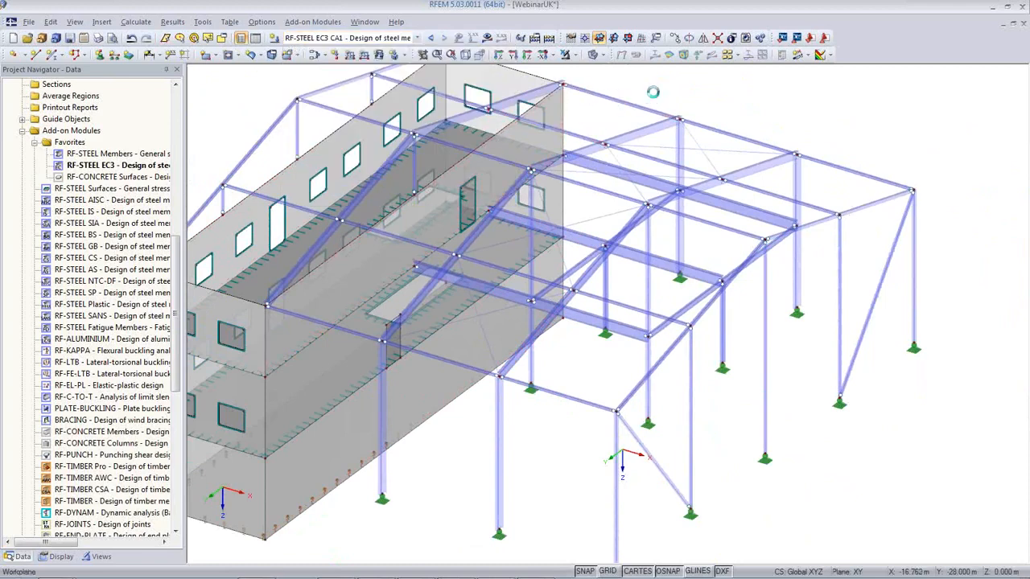
click(487, 38)
click(490, 329)
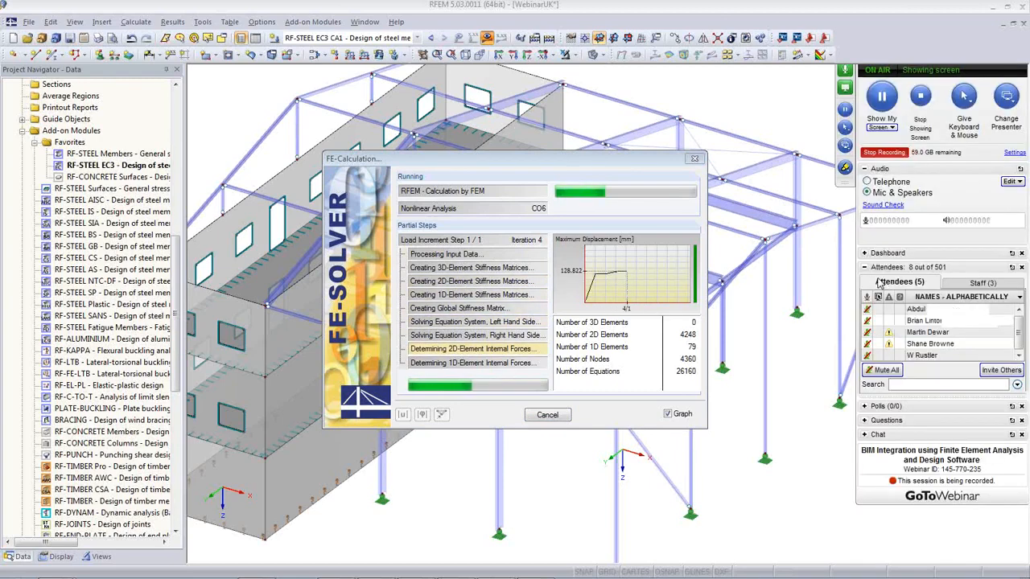
click(845, 71)
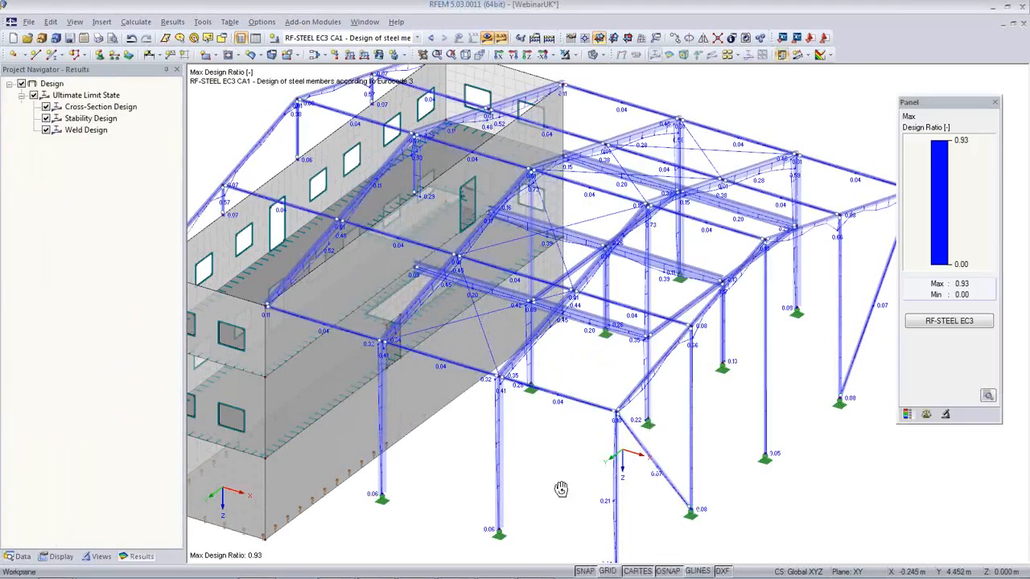
Step: Examine the design ratios on the model and the maximum design ratio of each cross-section in RF-STEEL EC3
ctrl+middle_drag(561, 490, 613, 449)
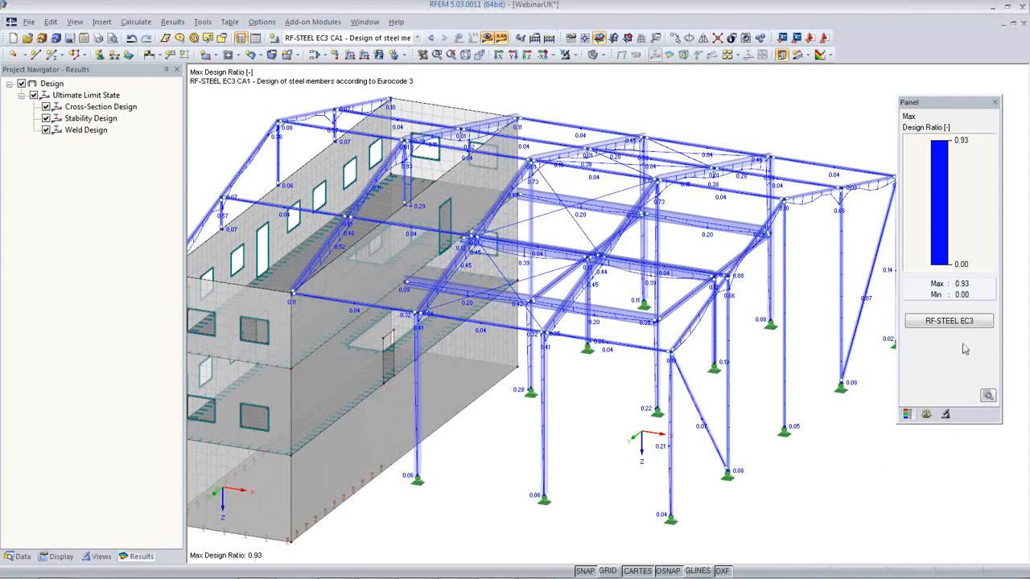
click(950, 322)
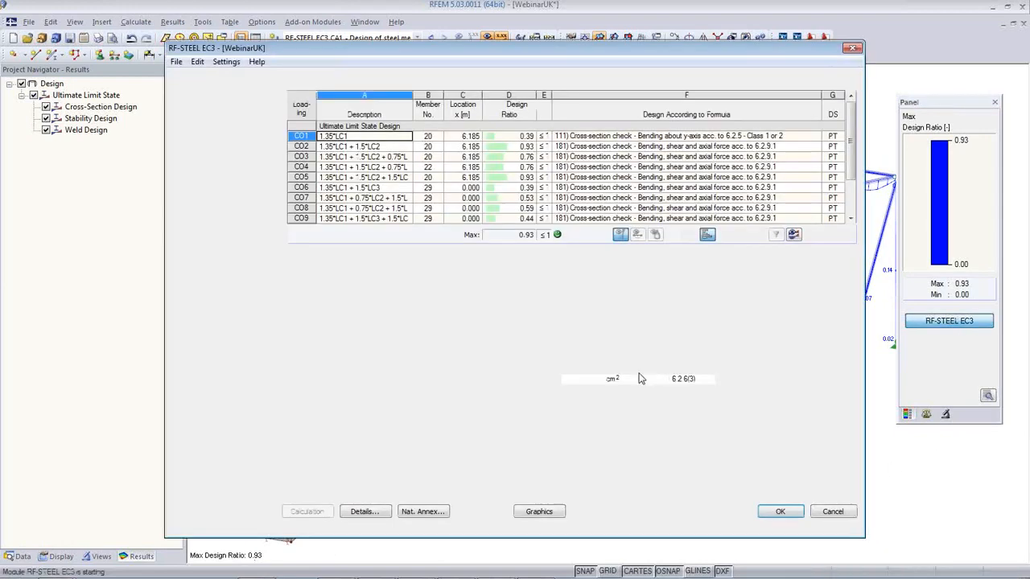
click(205, 122)
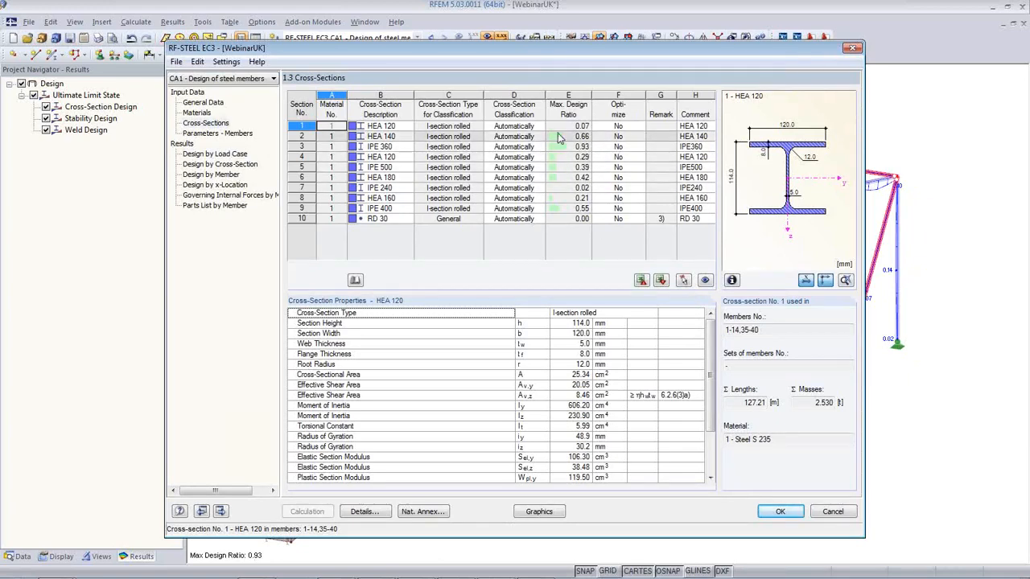
Step: Open the stability analysis settings in the steel design details
click(364, 512)
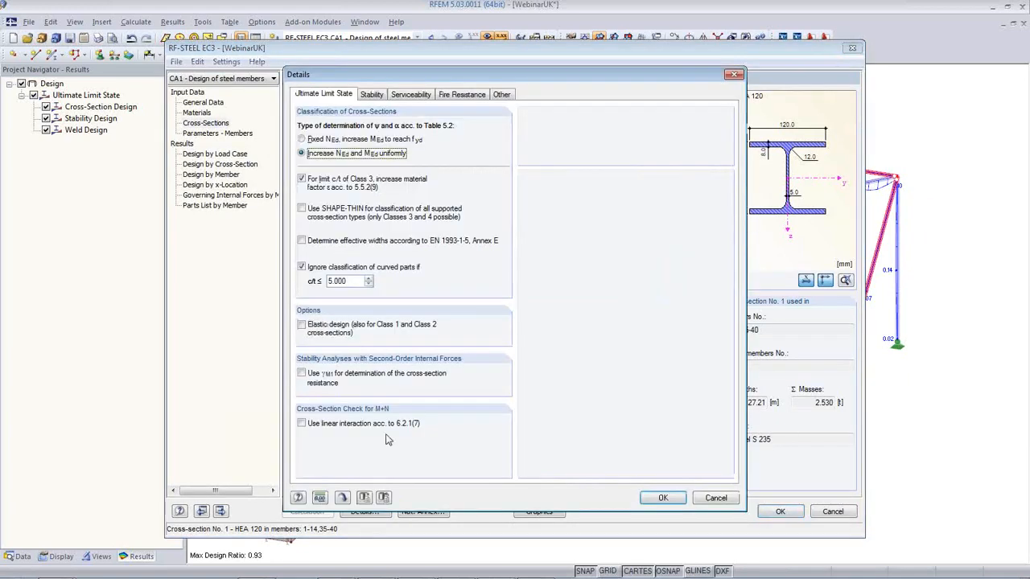
click(373, 95)
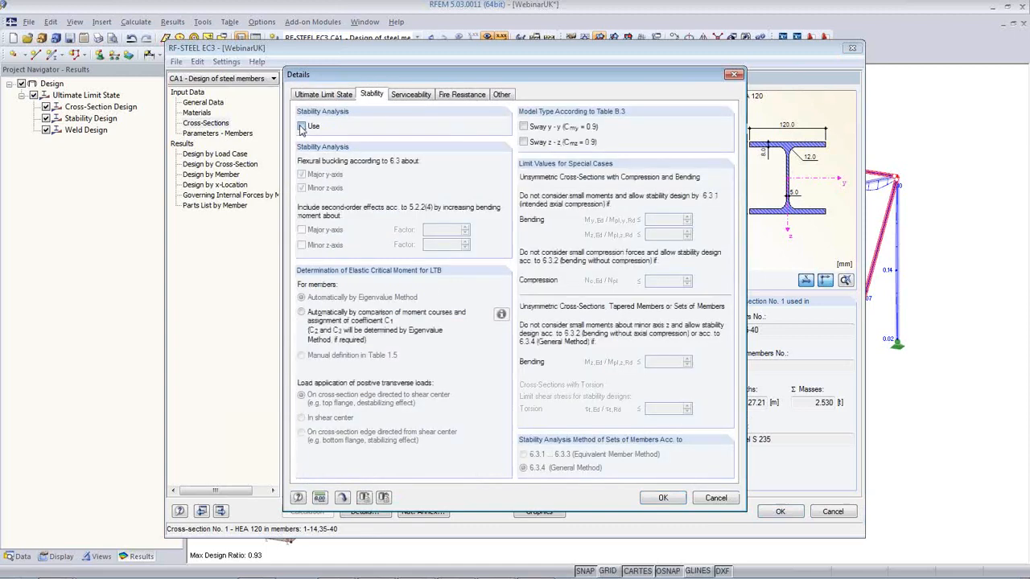
Step: Apply the design details with stability analysis enabled and calculate the steel design case
click(661, 499)
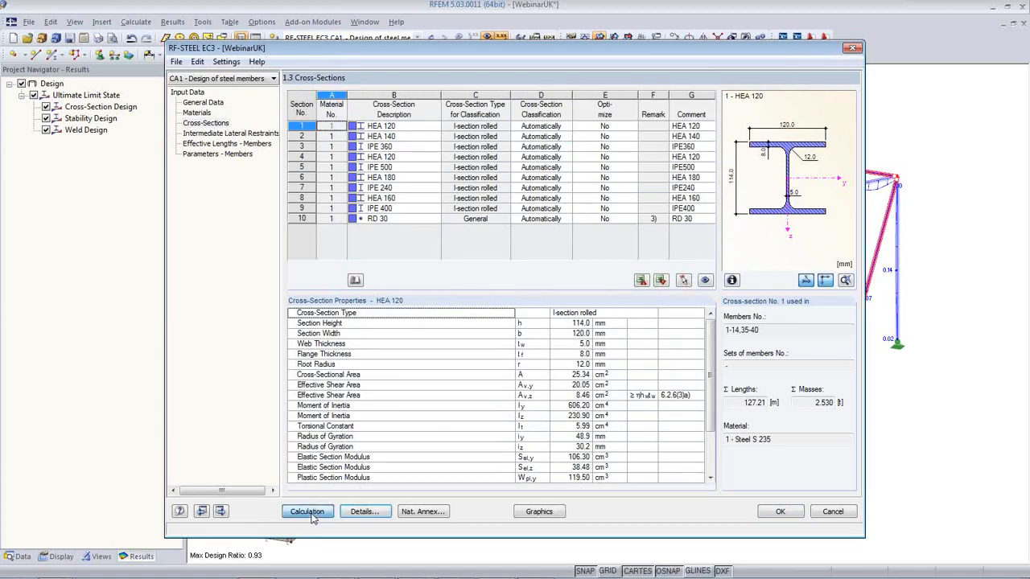
click(310, 515)
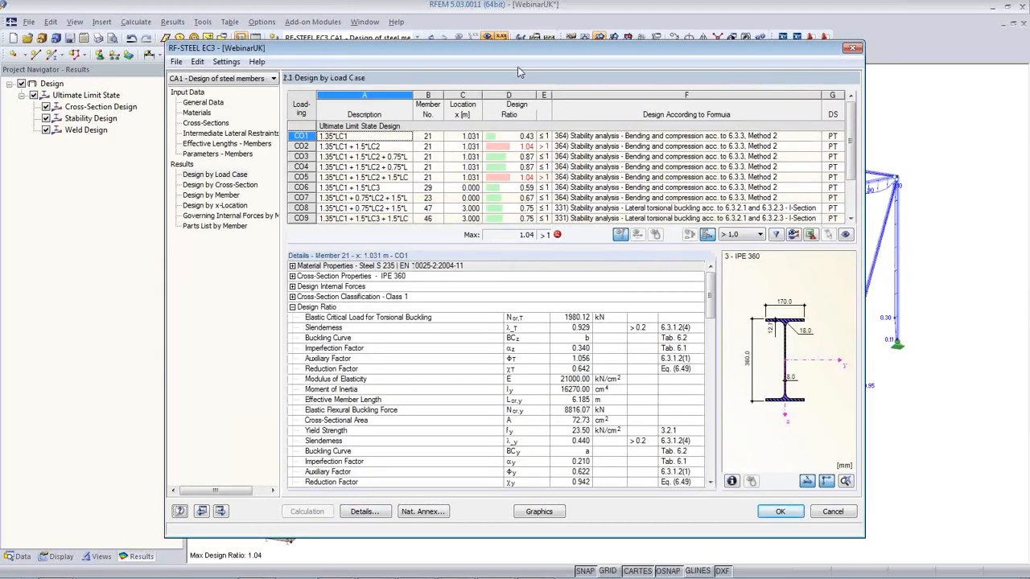
drag(515, 50, 550, 257)
click(537, 345)
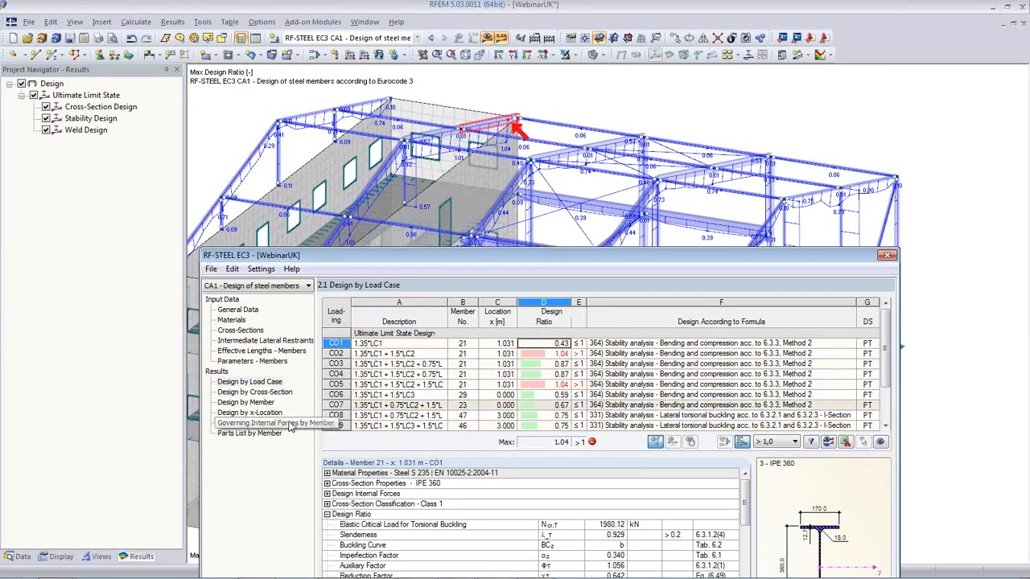
Step: In the cross-sections table, set section 2 (HEA 140) to be optimized from the current row
click(239, 330)
click(498, 335)
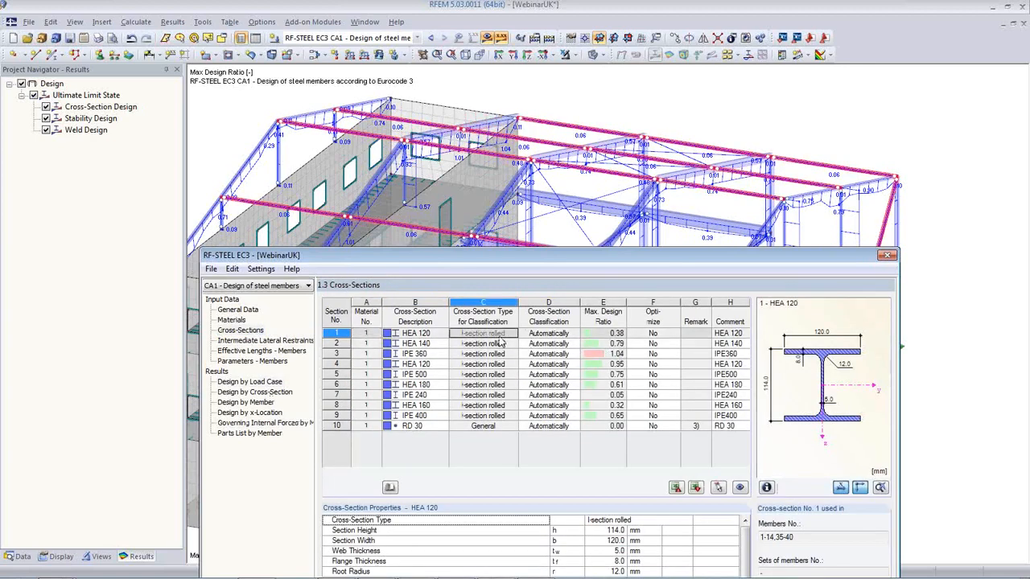
key(Down)
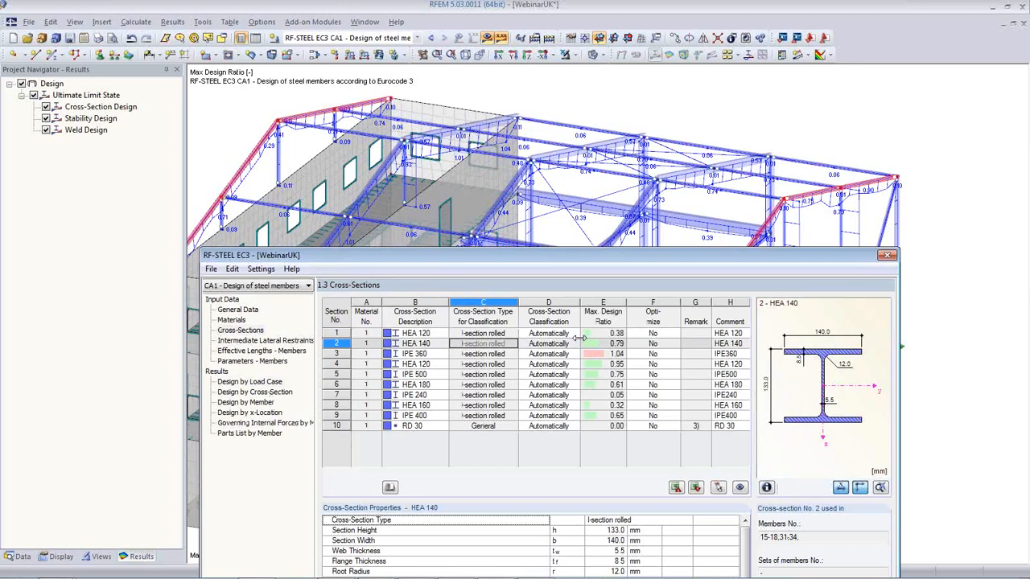
drag(487, 262, 413, 261)
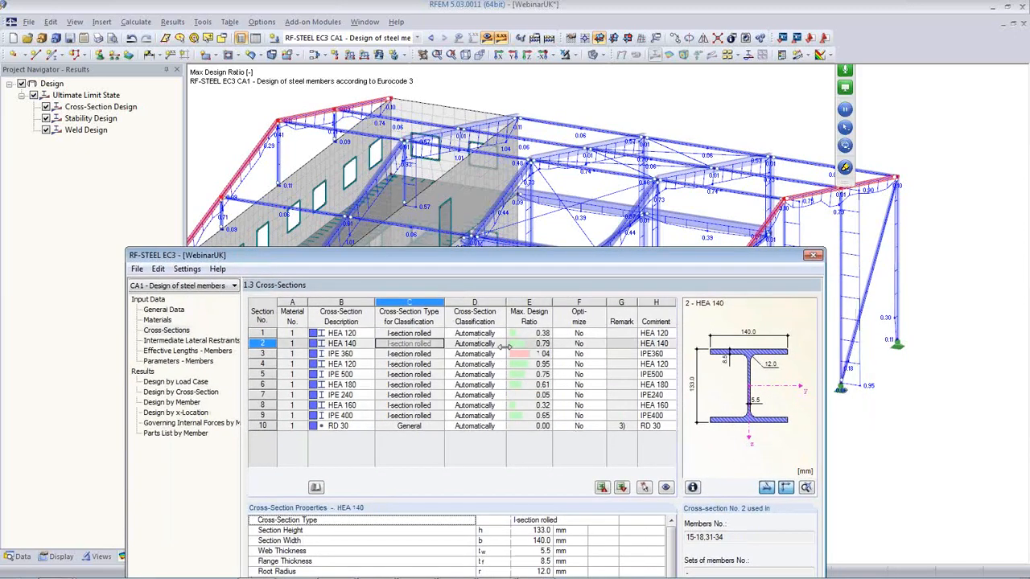
click(529, 344)
click(559, 343)
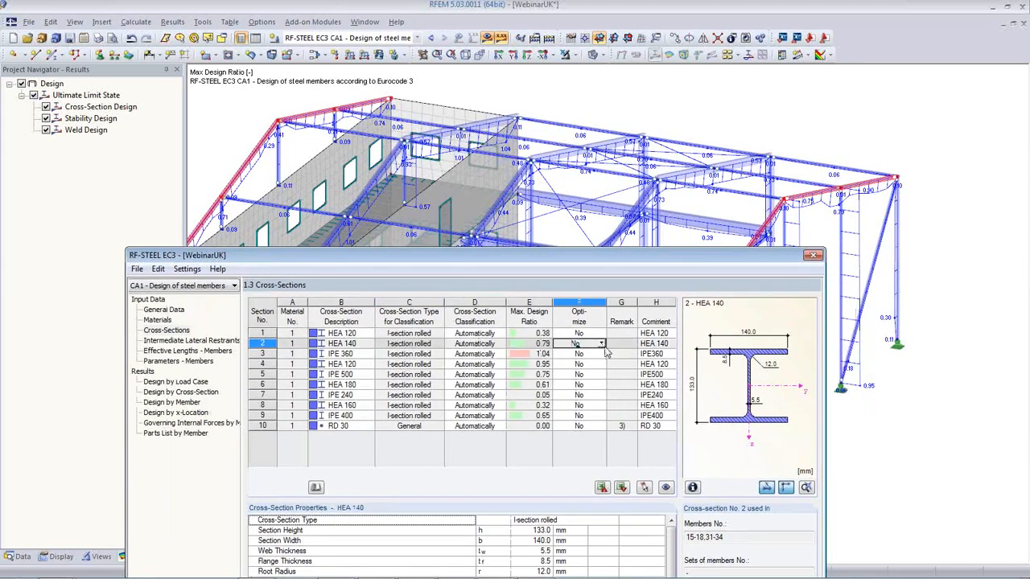
click(602, 344)
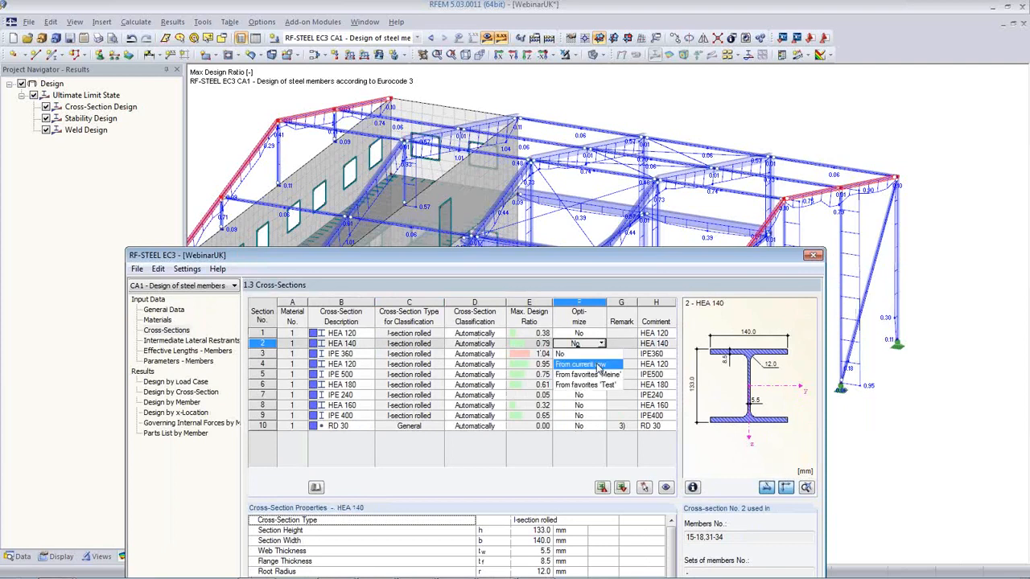
click(588, 364)
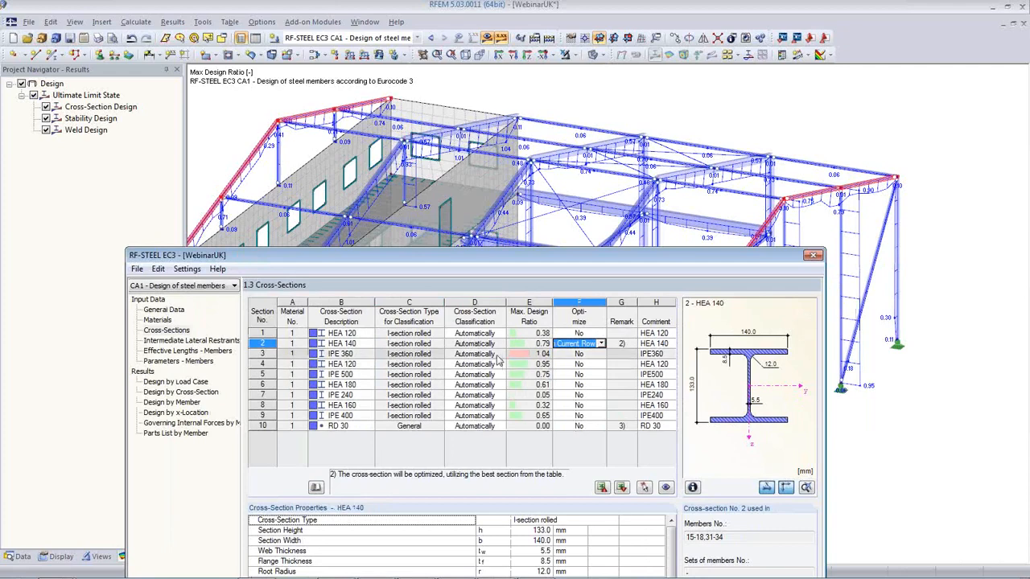
Step: Set sections 3 (IPE 360) and 5 (IPE 500) to be optimized from the current row
click(421, 354)
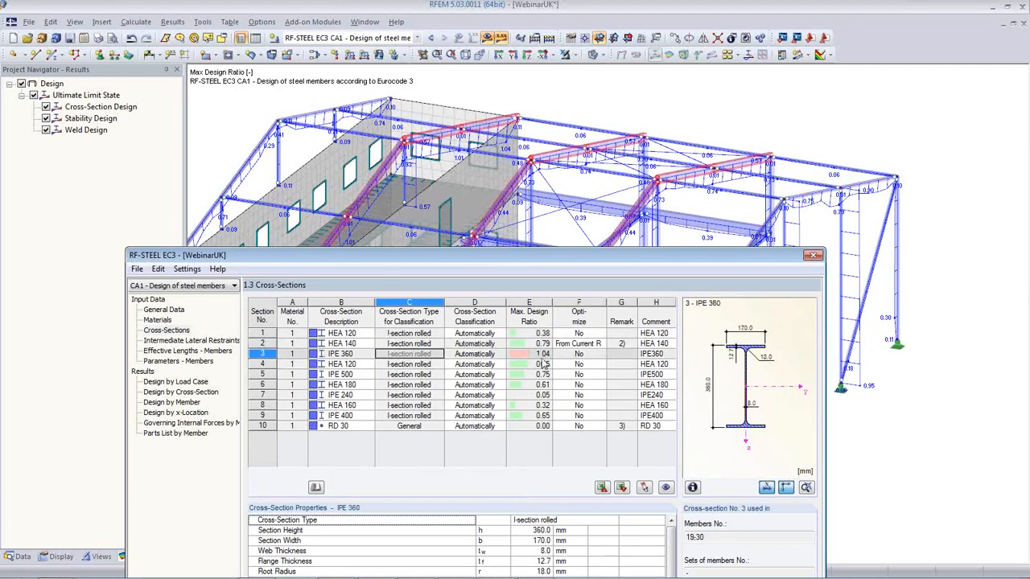
click(579, 355)
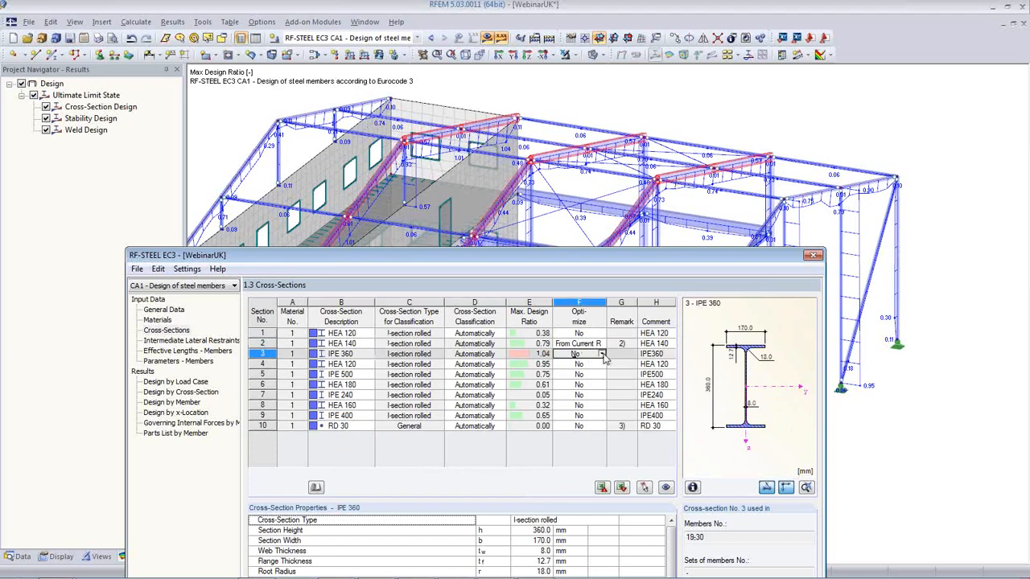
click(601, 354)
click(579, 374)
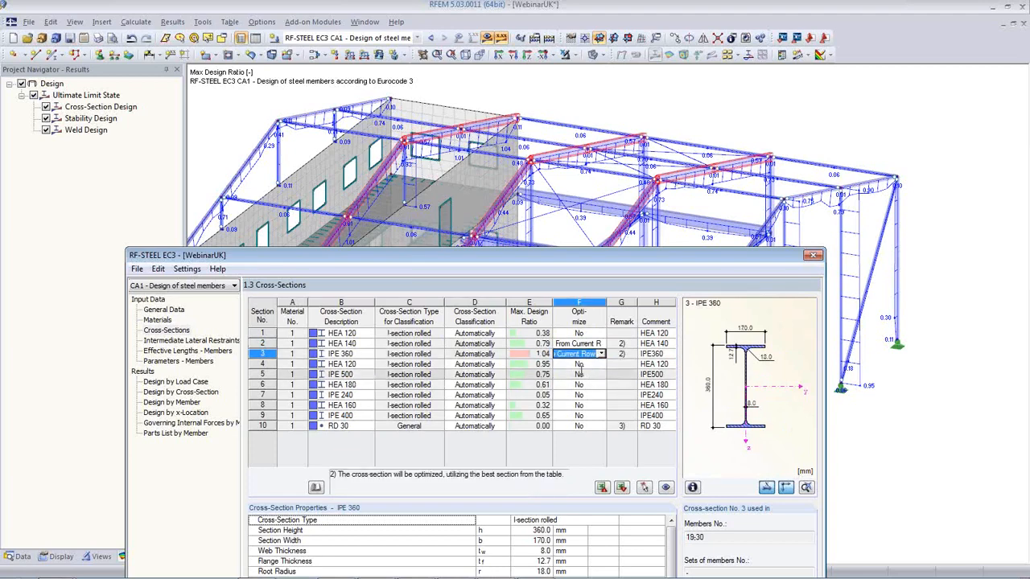
click(594, 366)
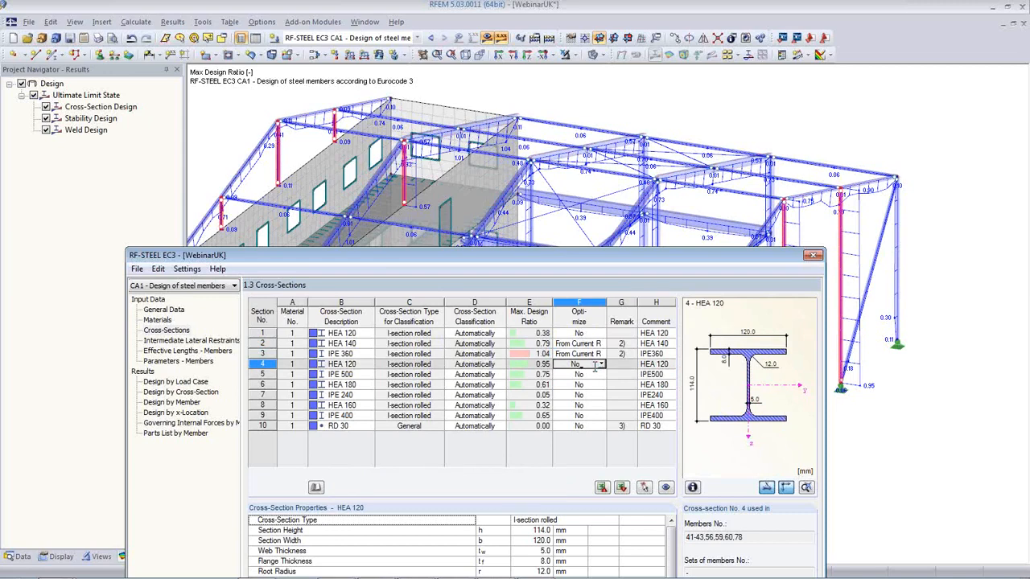
key(Down)
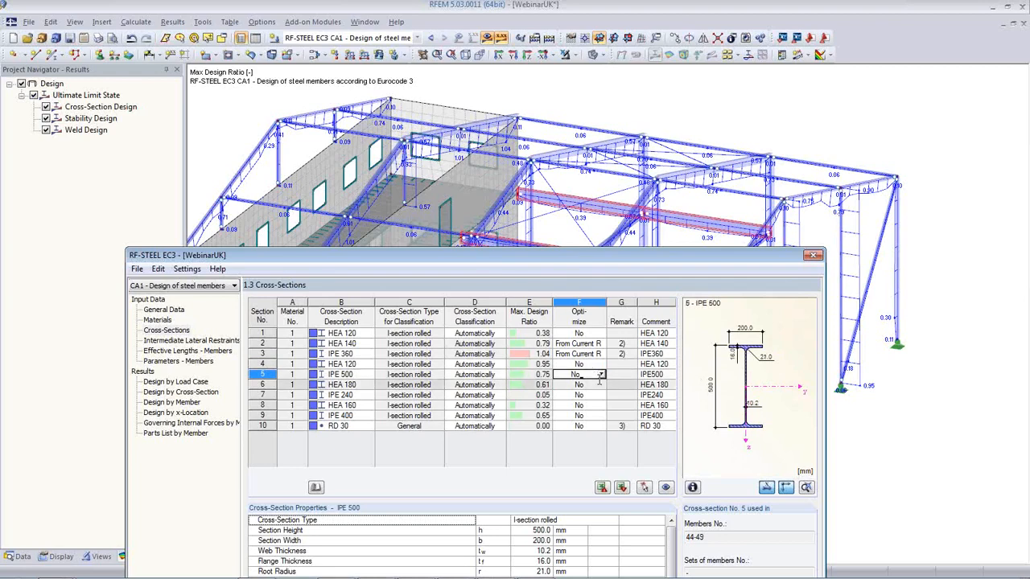
click(601, 374)
click(596, 400)
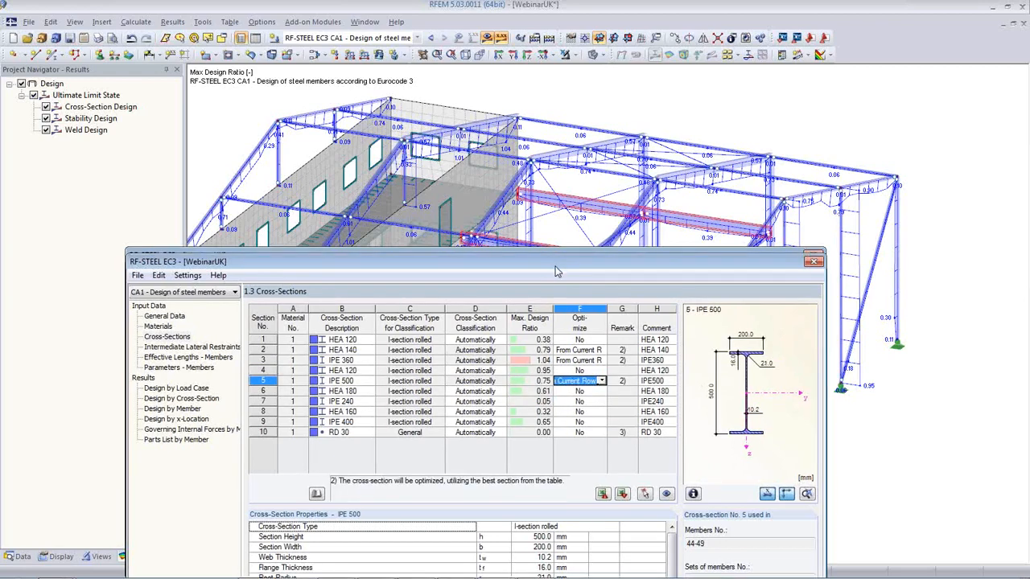
Step: Set sections 6 (HEA 180) and 7 (IPE 240) to be optimized from the current row
drag(555, 259, 565, 399)
click(588, 527)
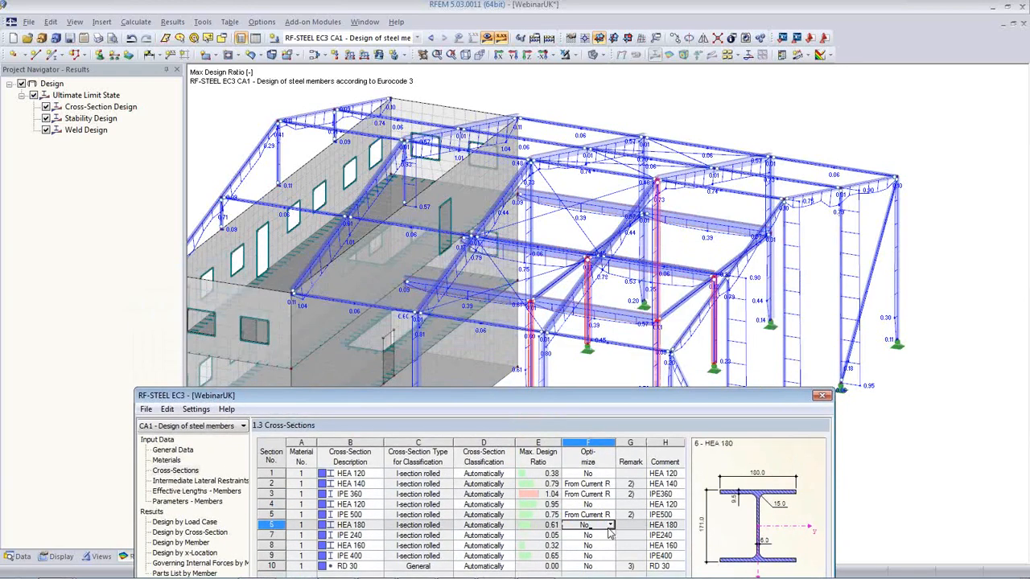
click(610, 525)
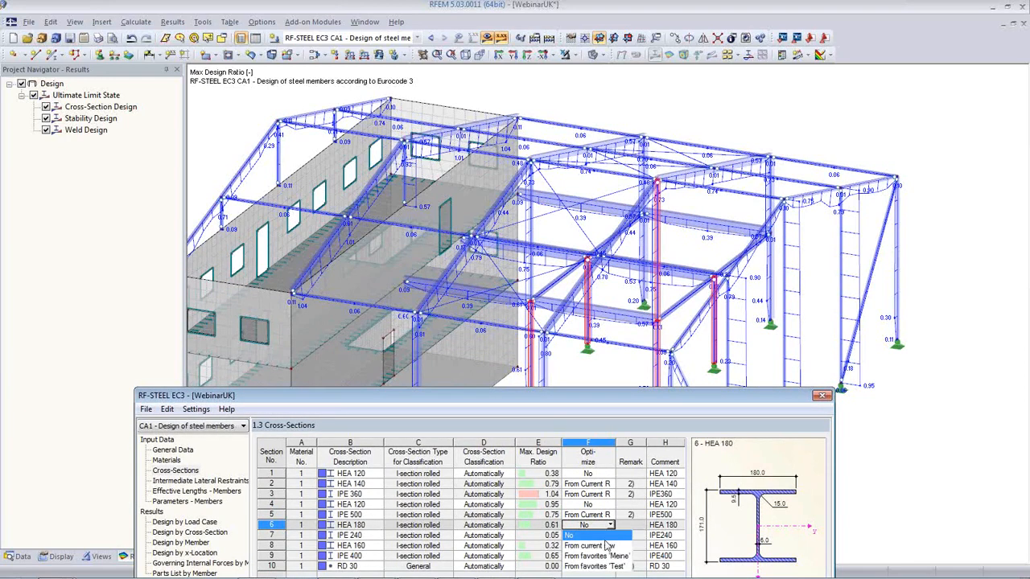
click(596, 546)
click(607, 536)
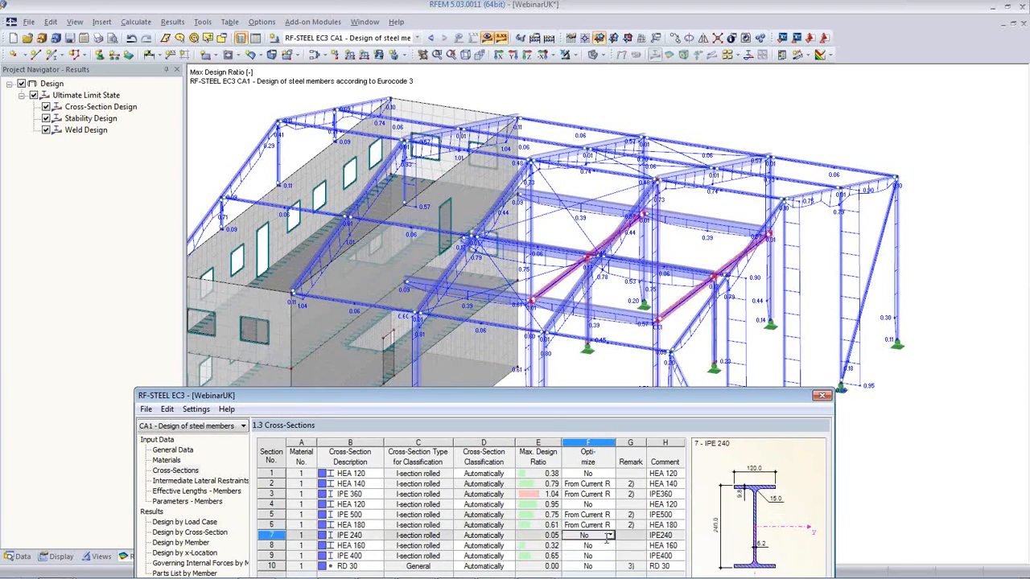
click(607, 541)
click(611, 537)
click(611, 536)
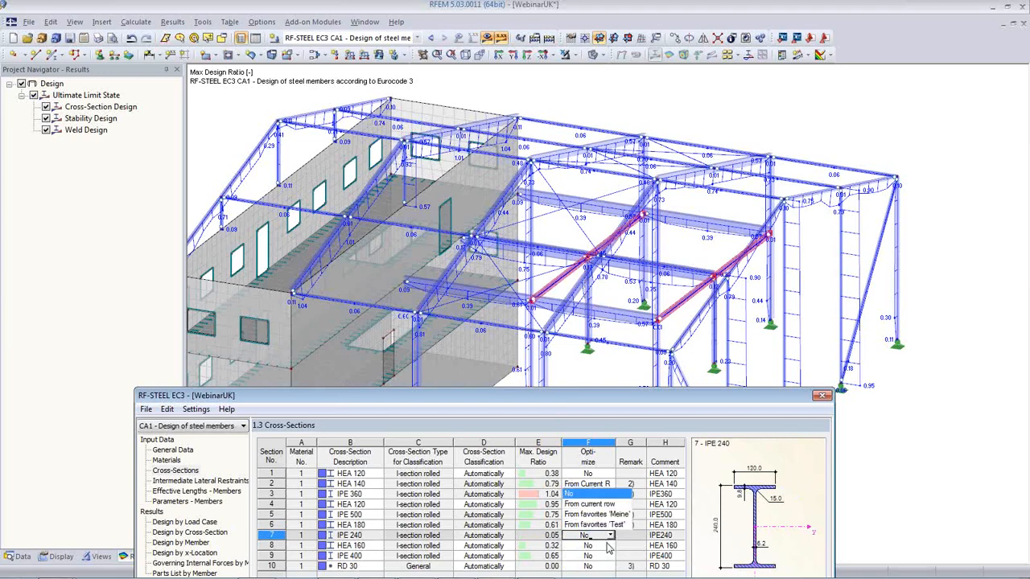
click(594, 505)
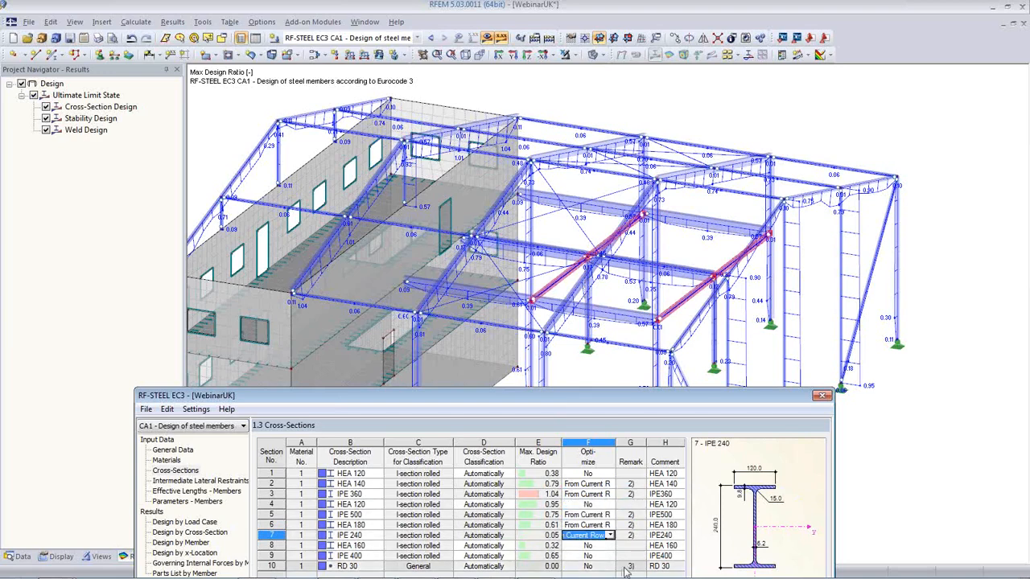
Step: Set sections 8 (HEA 160) and 9 (IPE 400) to be optimized from the current row
click(611, 546)
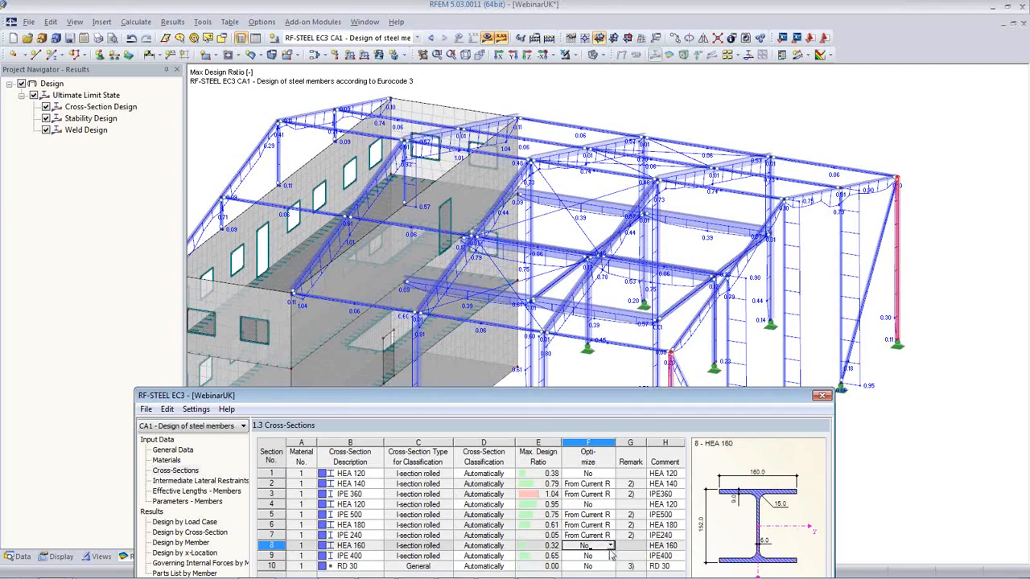
click(611, 548)
click(593, 536)
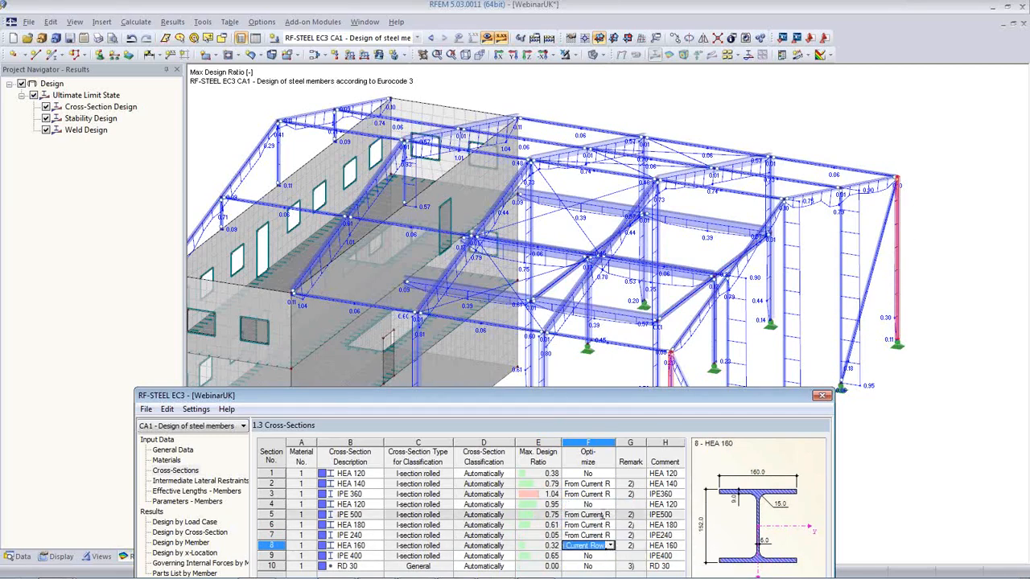
drag(547, 396, 542, 330)
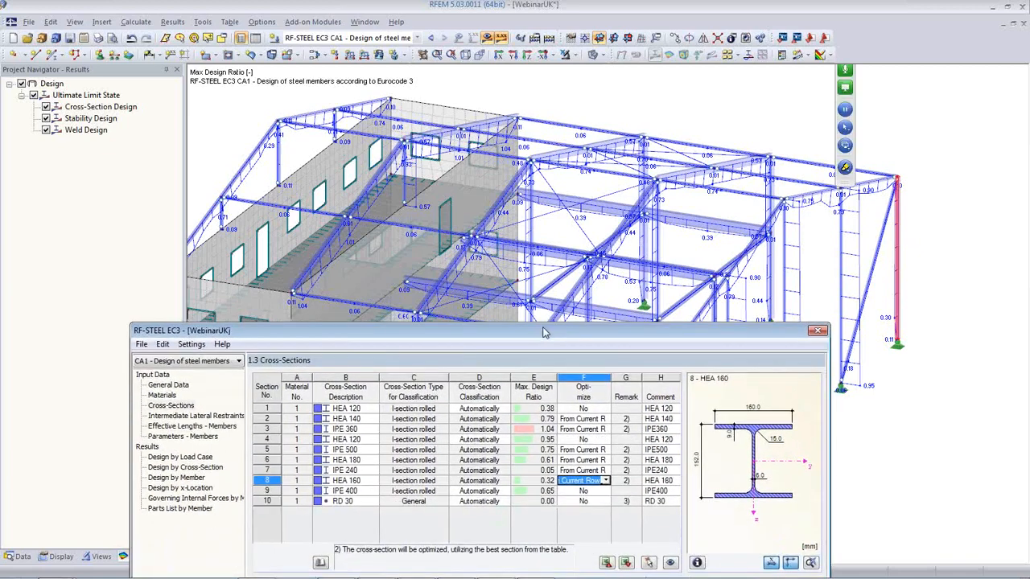
click(596, 491)
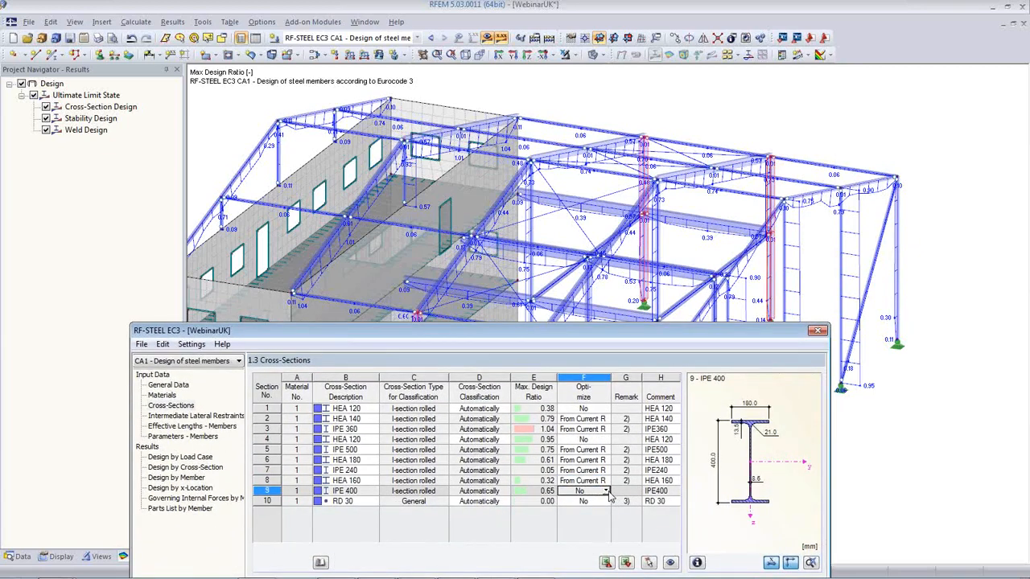
click(607, 491)
click(600, 513)
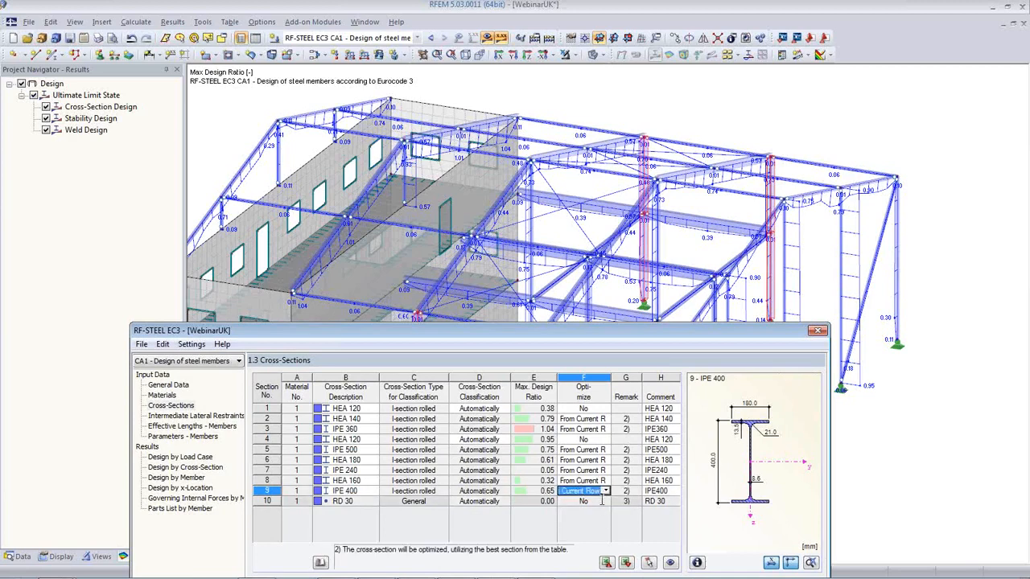
click(605, 501)
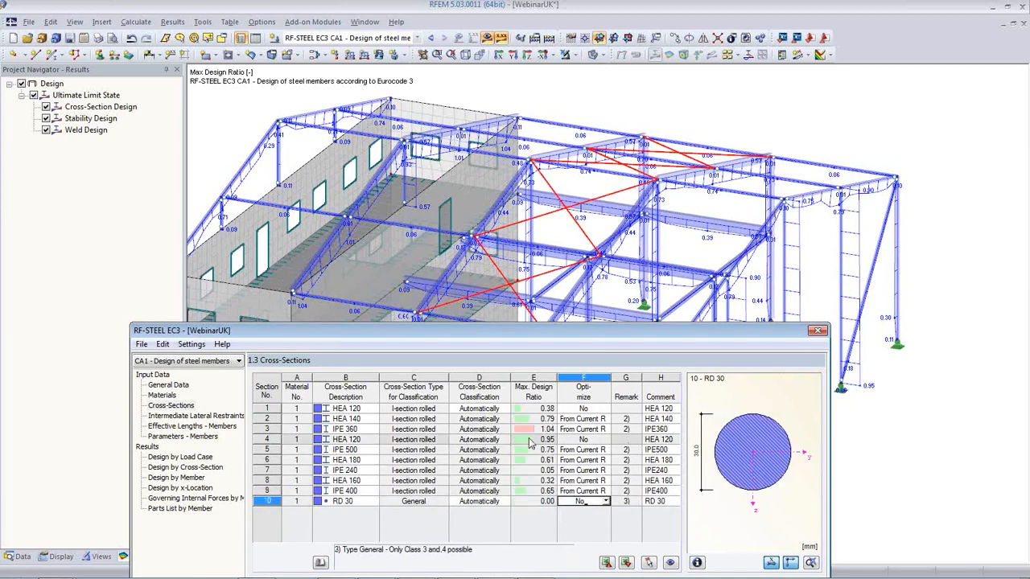
drag(490, 336, 456, 357)
click(539, 509)
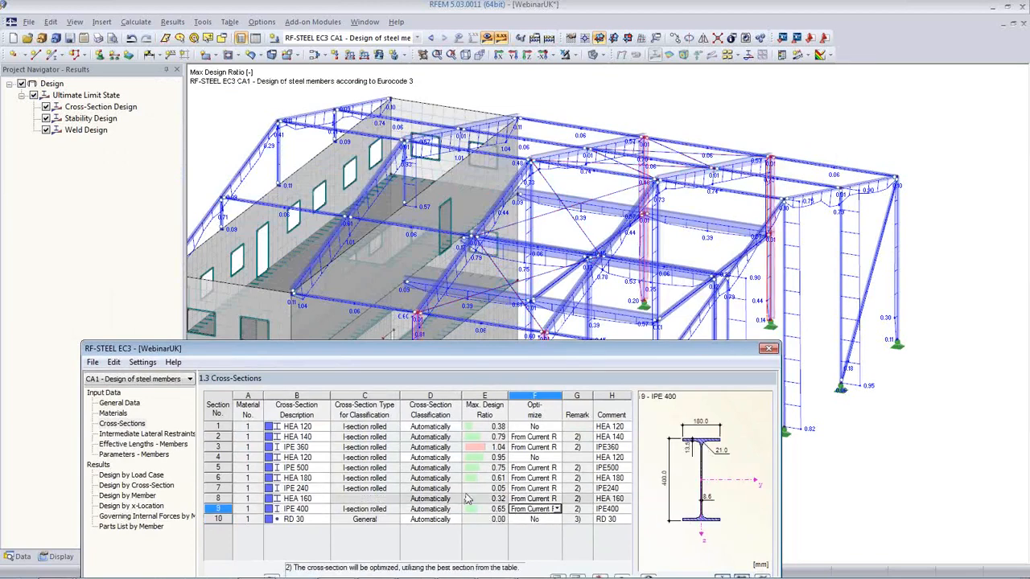
drag(598, 353, 696, 449)
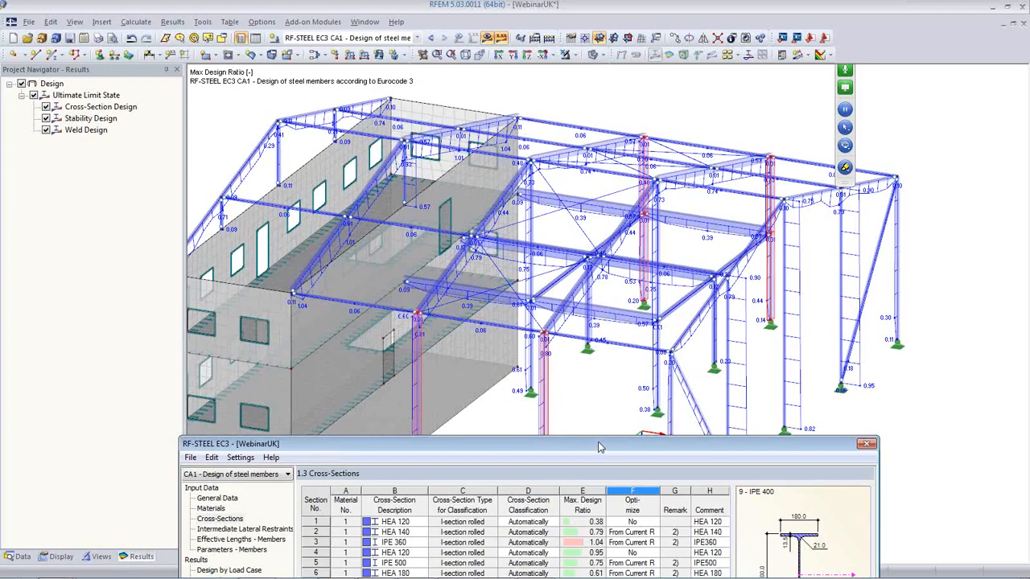
Step: In the members' effective lengths, pick the front IPE 400 column nearest the building in the model and set its kcr,y factor to 6
drag(598, 447, 575, 139)
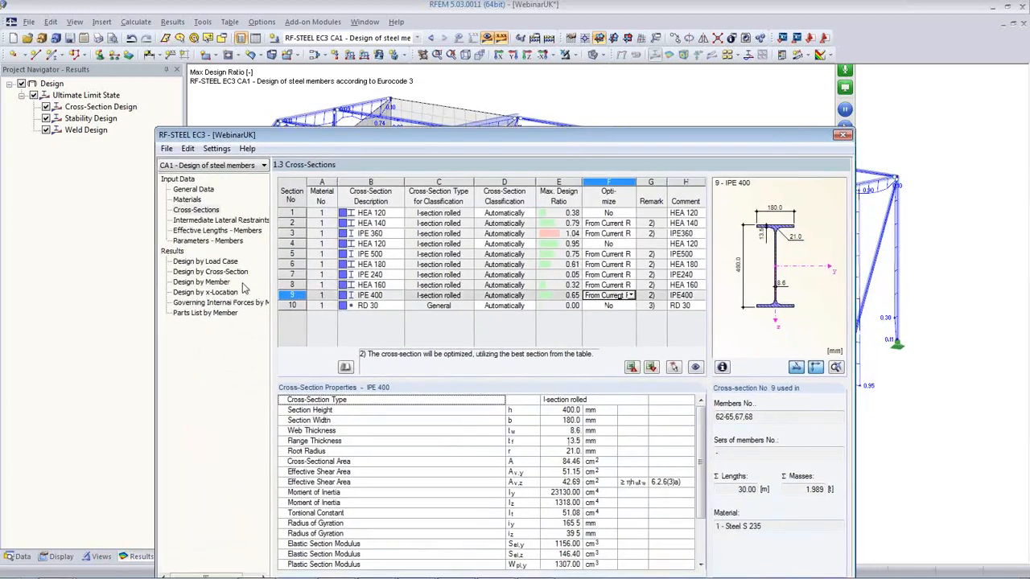
click(224, 232)
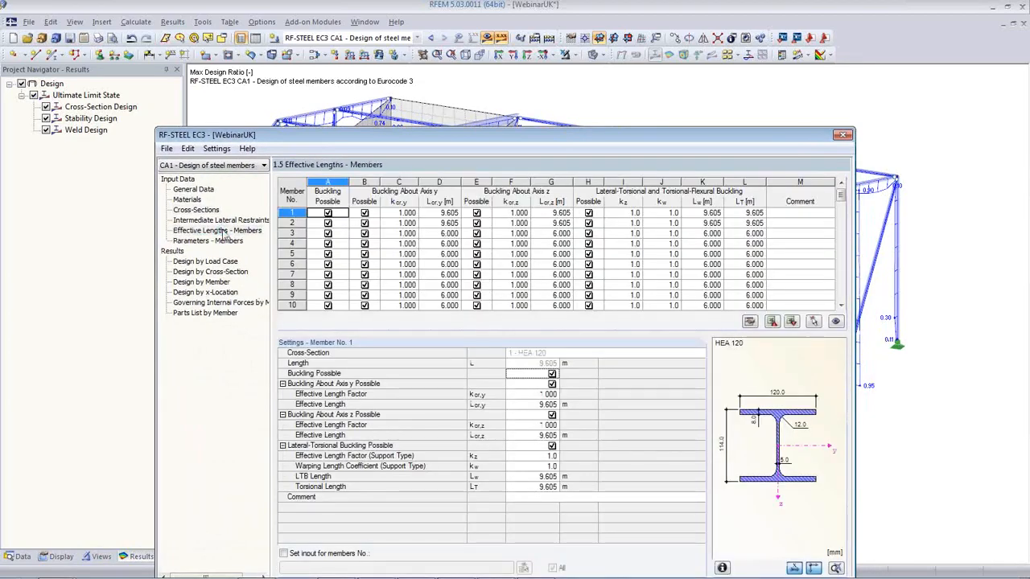
drag(420, 137, 359, 86)
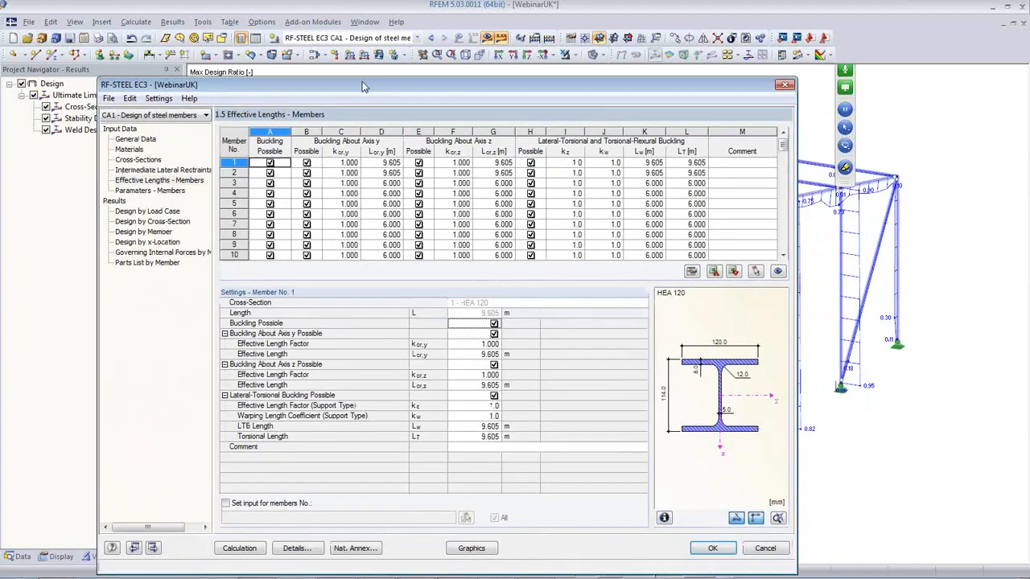
click(753, 270)
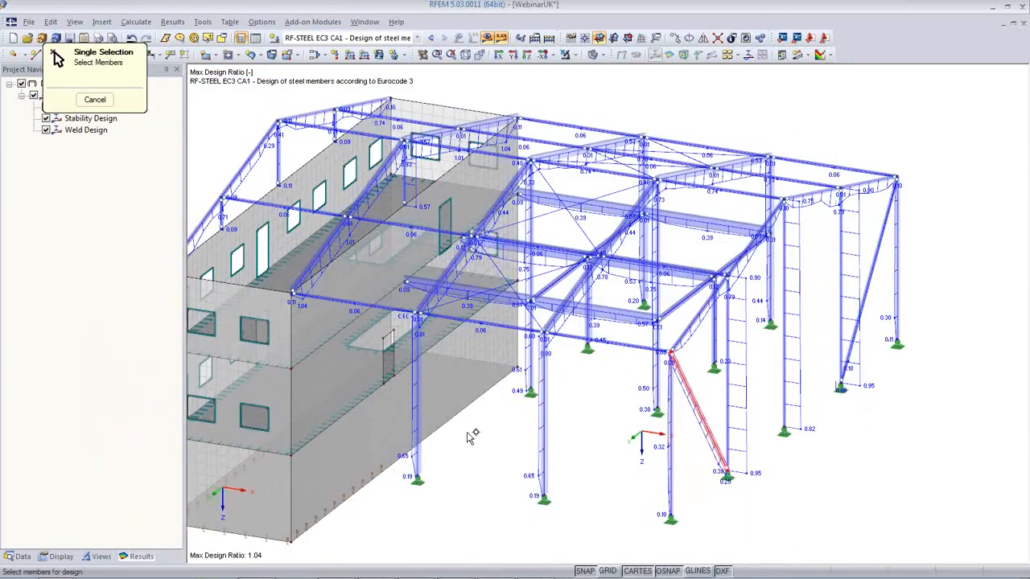
click(417, 417)
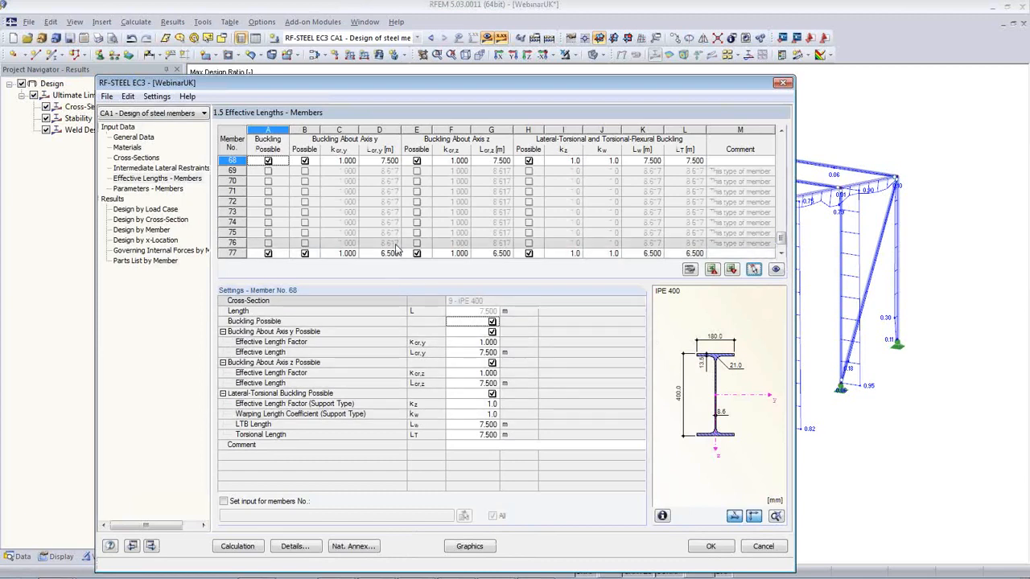
click(334, 160)
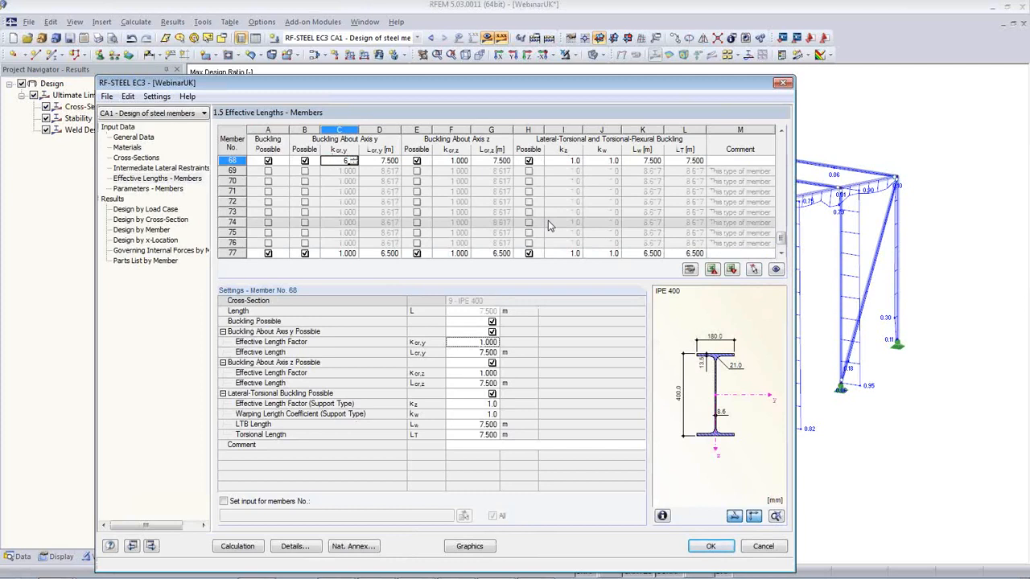
text(6)
key(Tab)
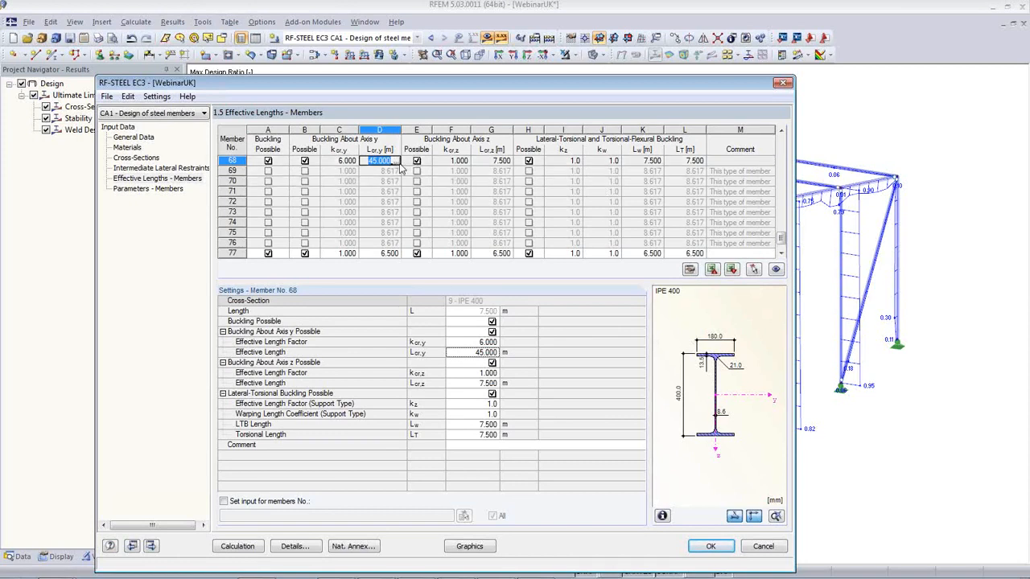
click(394, 161)
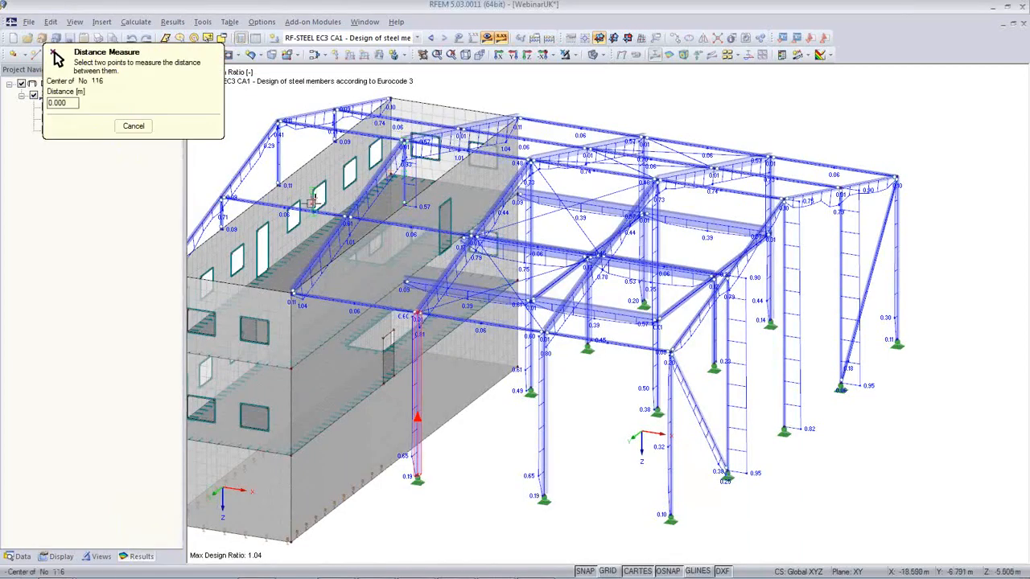
click(134, 127)
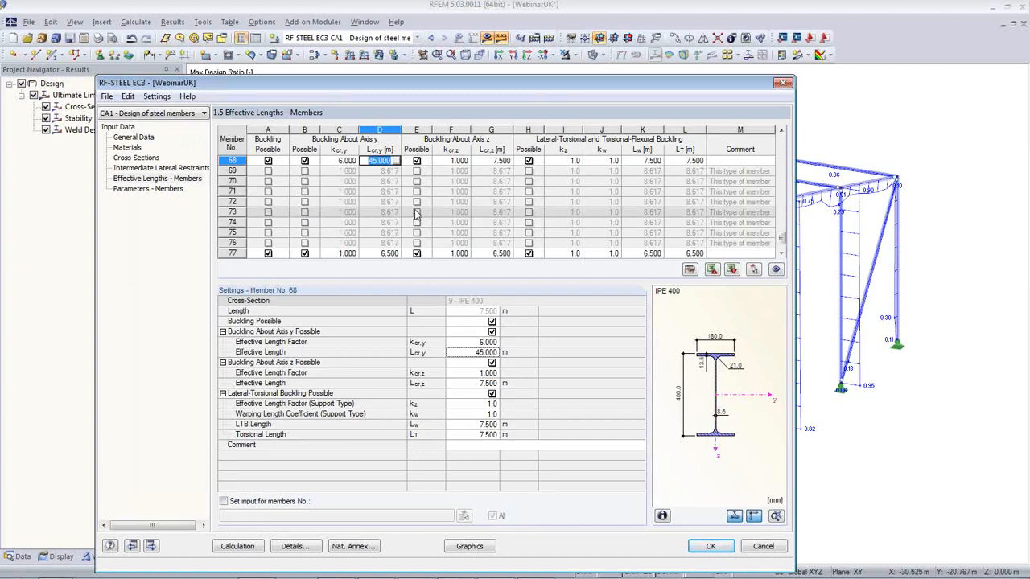
click(471, 354)
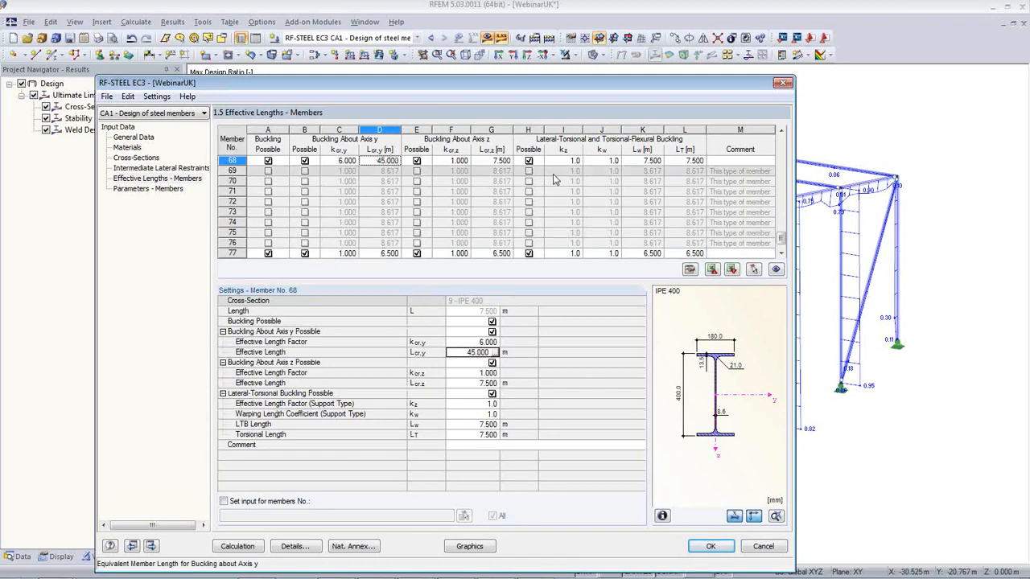
Step: Pick the second front IPE 400 column in the model and set its effective length Lcr,y to 45 m, copied from member 68
click(753, 269)
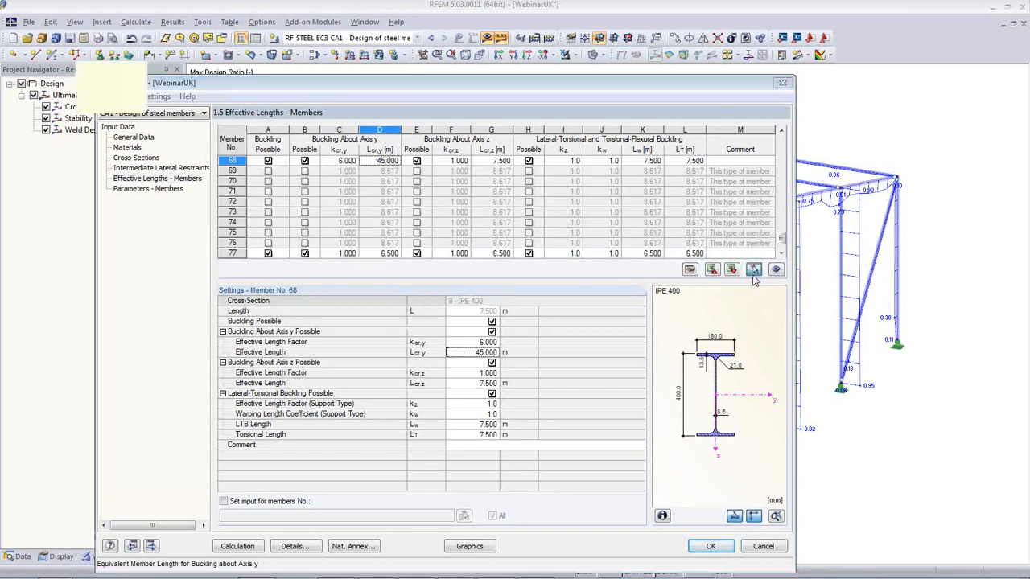
click(544, 402)
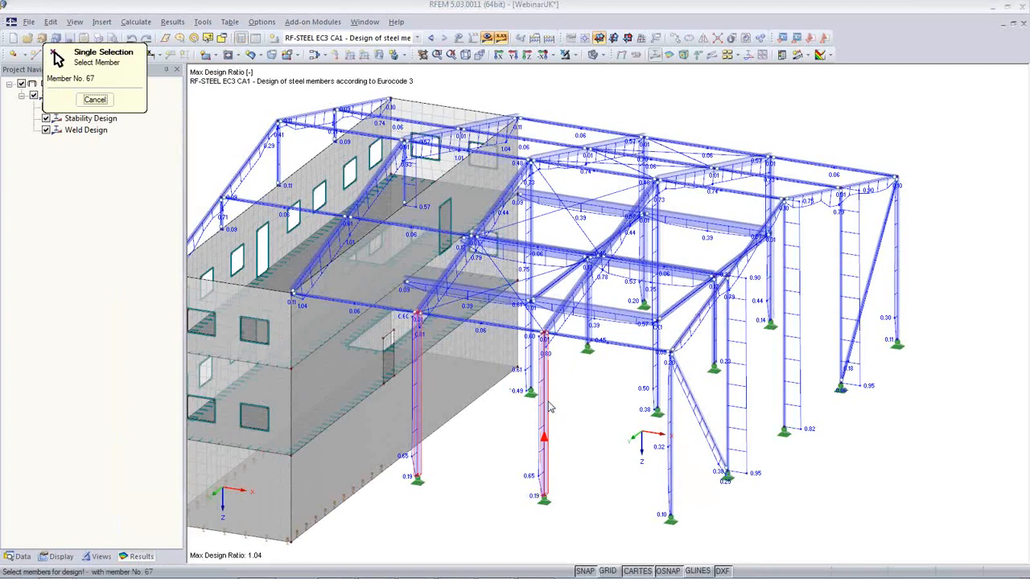
click(378, 170)
key(ctrl+c)
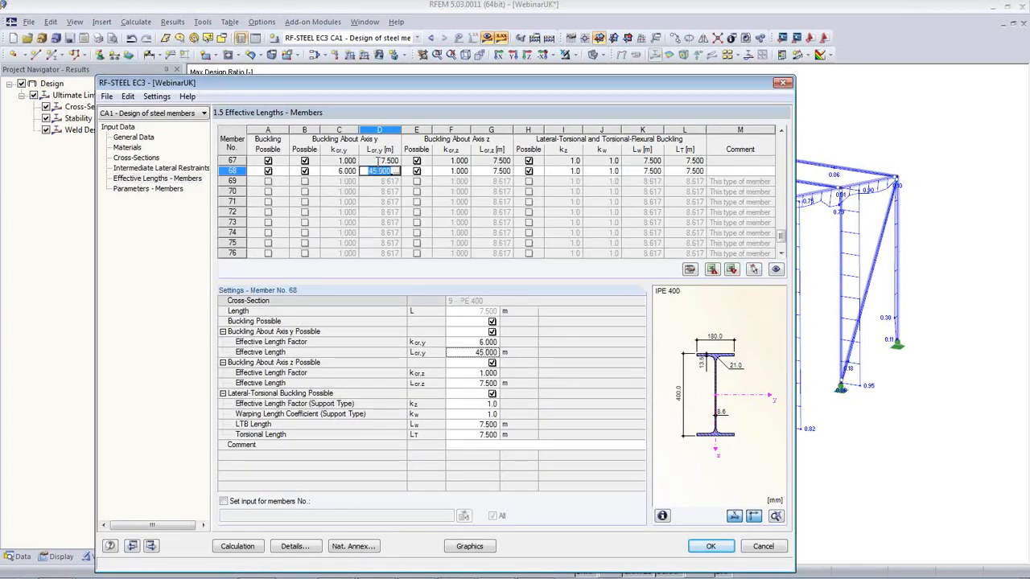
click(378, 161)
key(ctrl+v)
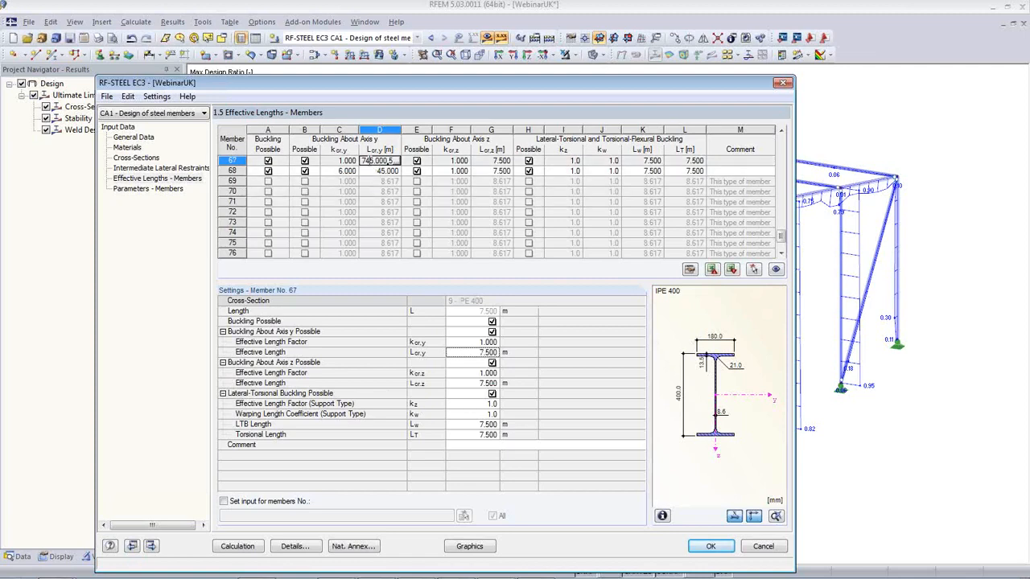
key(ctrl+z)
key(ctrl+v)
key(Return)
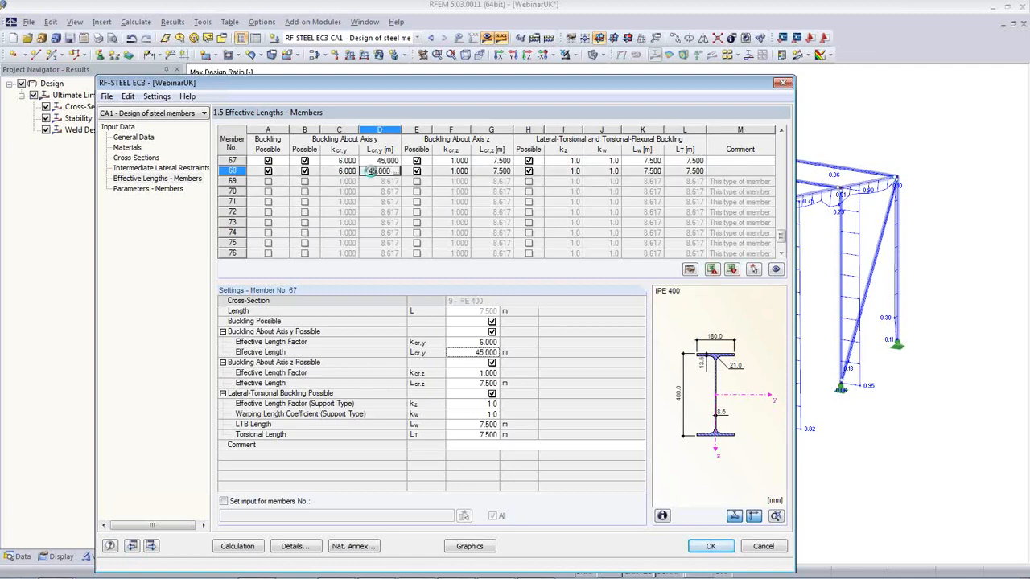
Step: Pick the upper part of the outer rear IPE 400 column (member 63) and set its effective length Lcr,y to 45 m
click(753, 269)
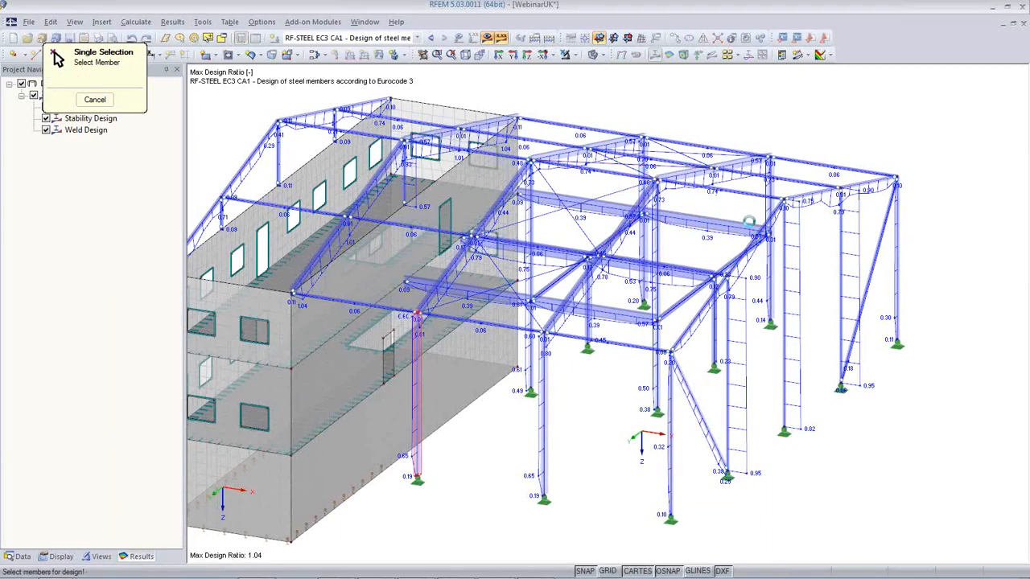
click(770, 211)
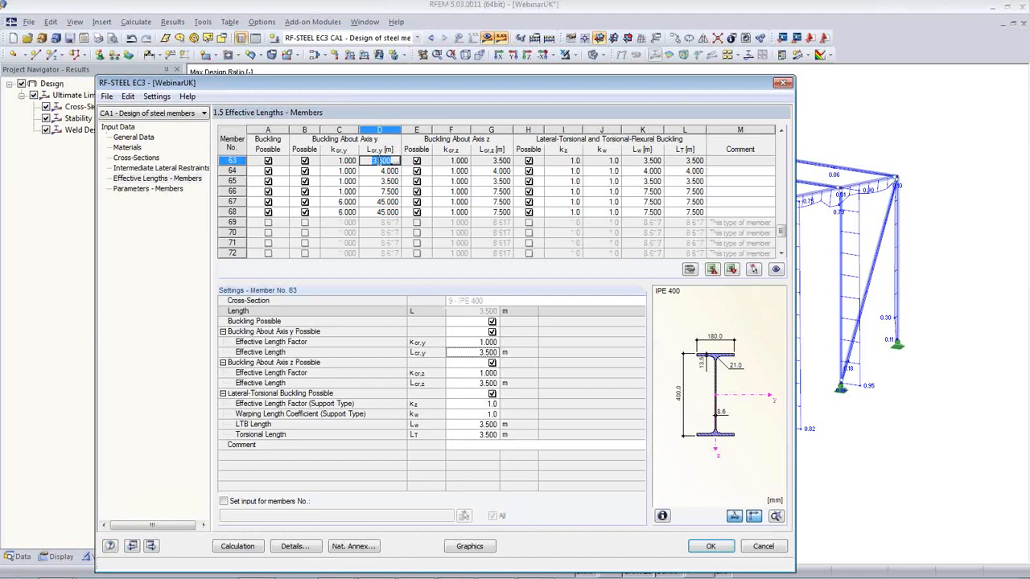
text(45,000)
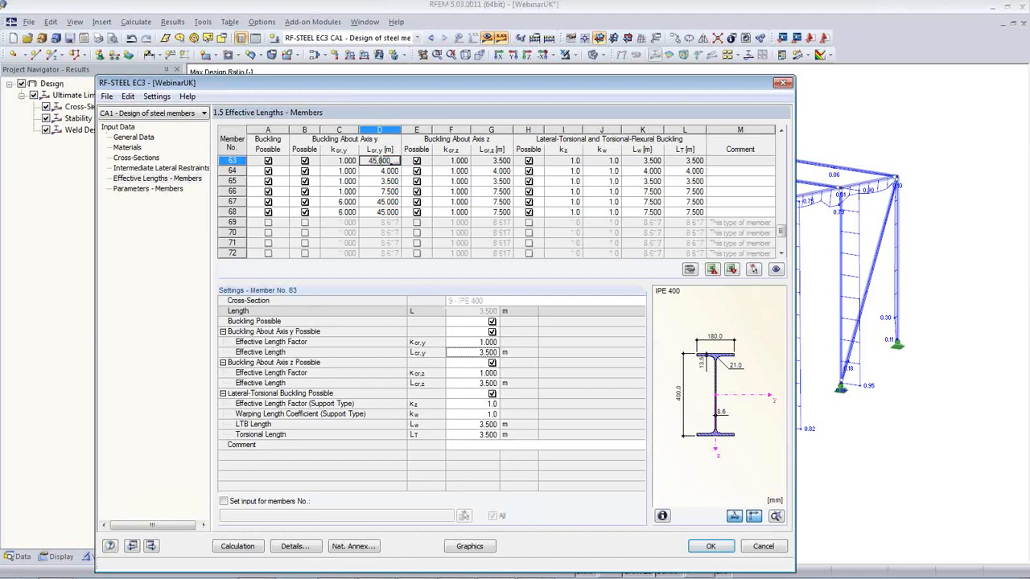
Step: Pick the upper part of the neighbouring rear IPE 400 column (member 65) and set its effective length Lcr,y to 45 m
click(752, 269)
scroll(690, 202, up, 5)
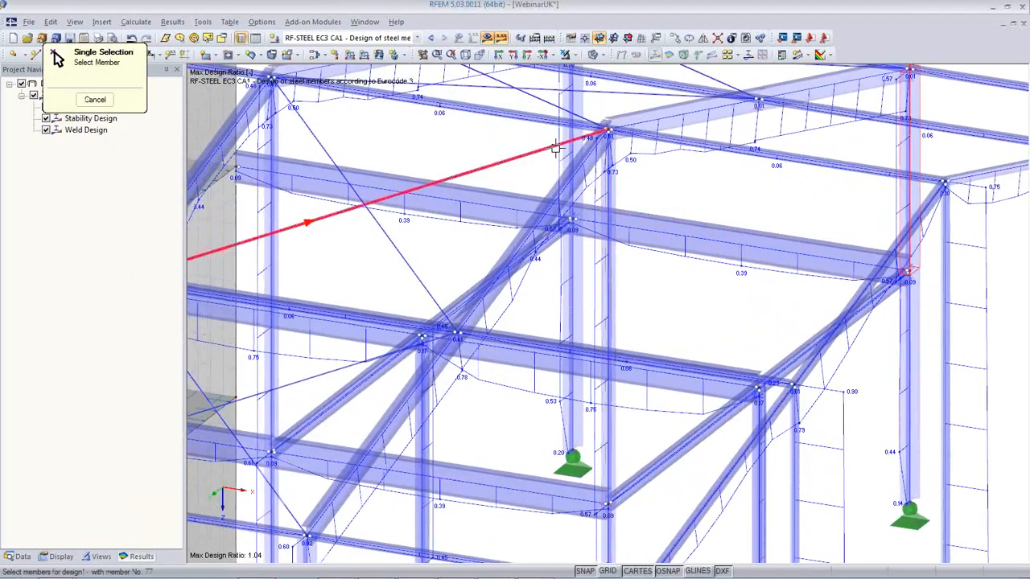
click(563, 151)
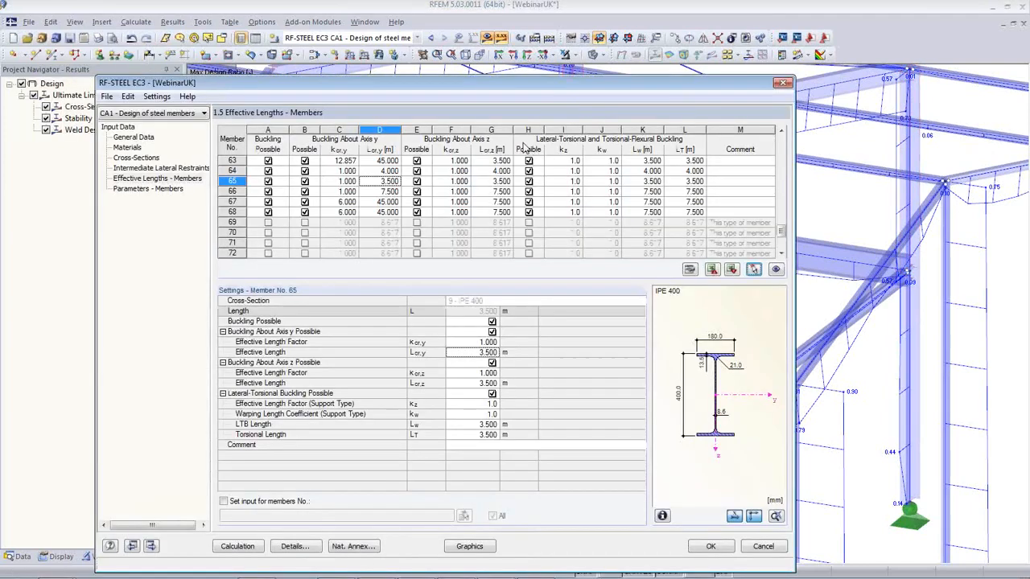
click(384, 183)
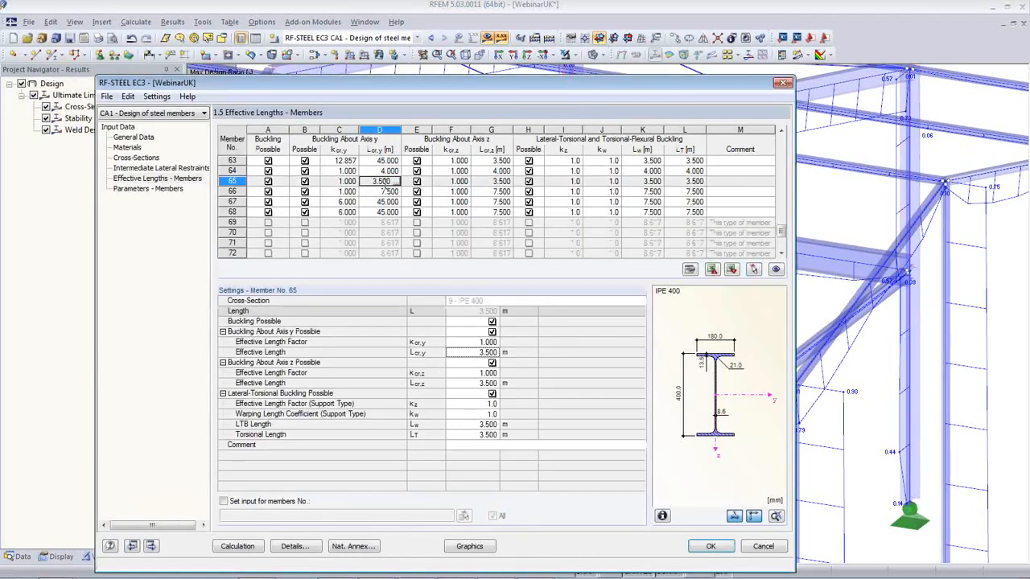
double_click(385, 184)
text(45)
key(Return)
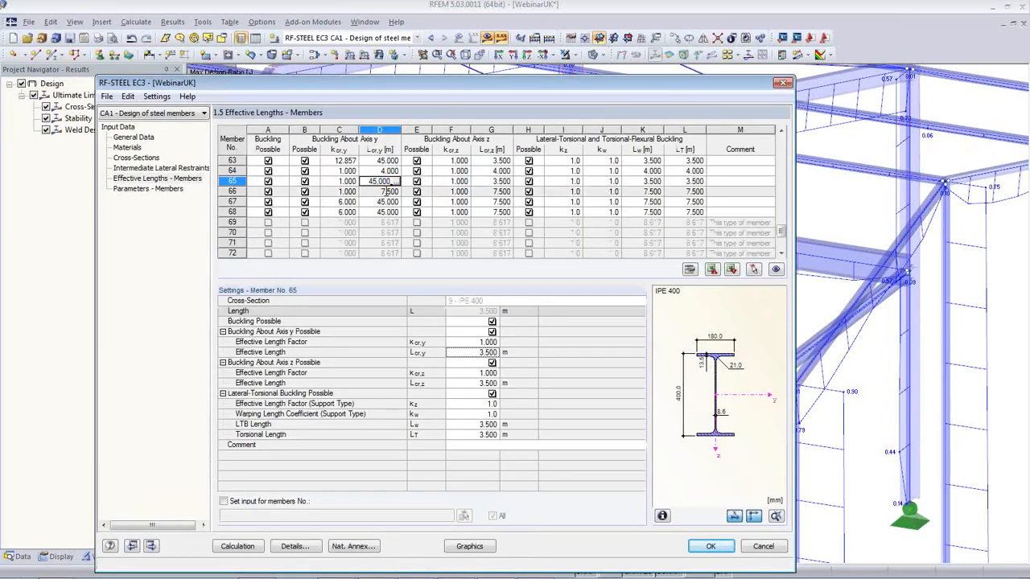
Step: Check where members 63 and 65 lie in the model and run the steel design calculation
click(391, 160)
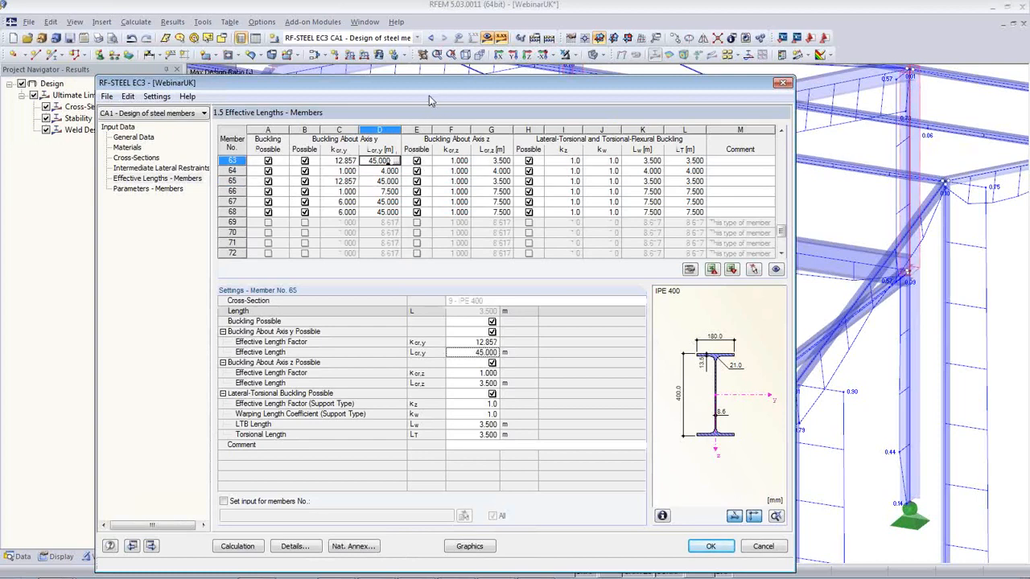
drag(433, 83, 473, 253)
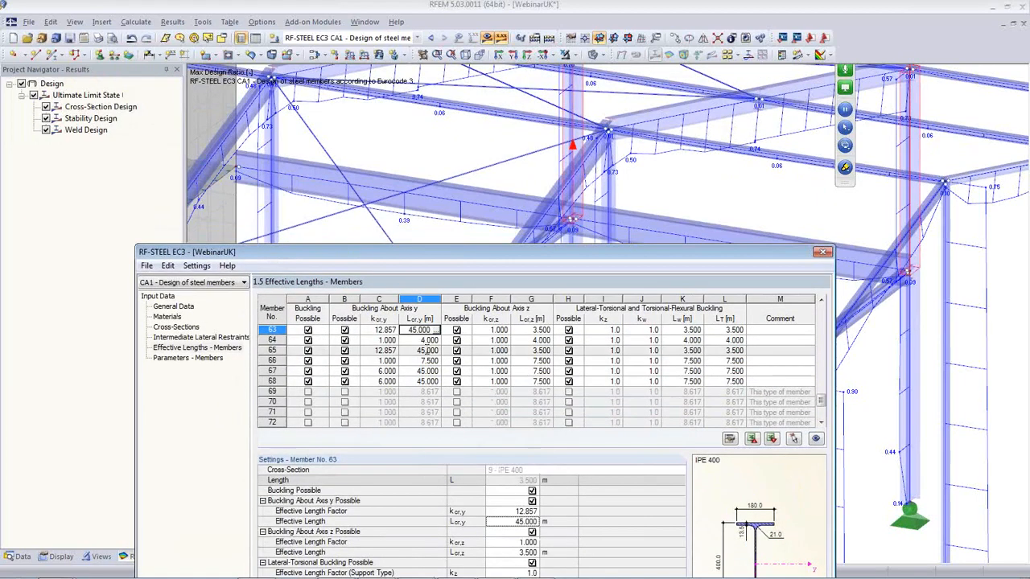
click(424, 351)
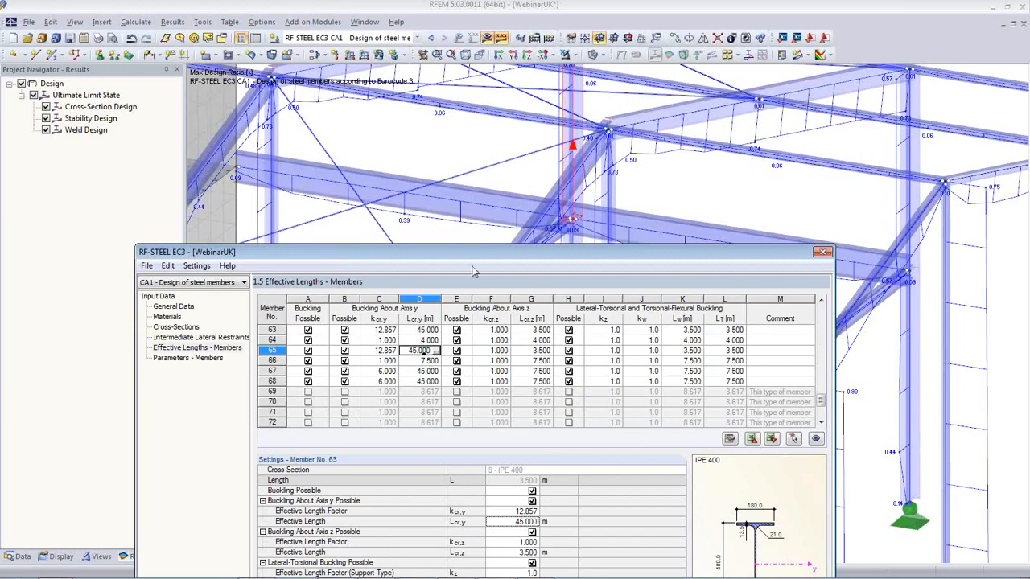
drag(473, 252, 470, 87)
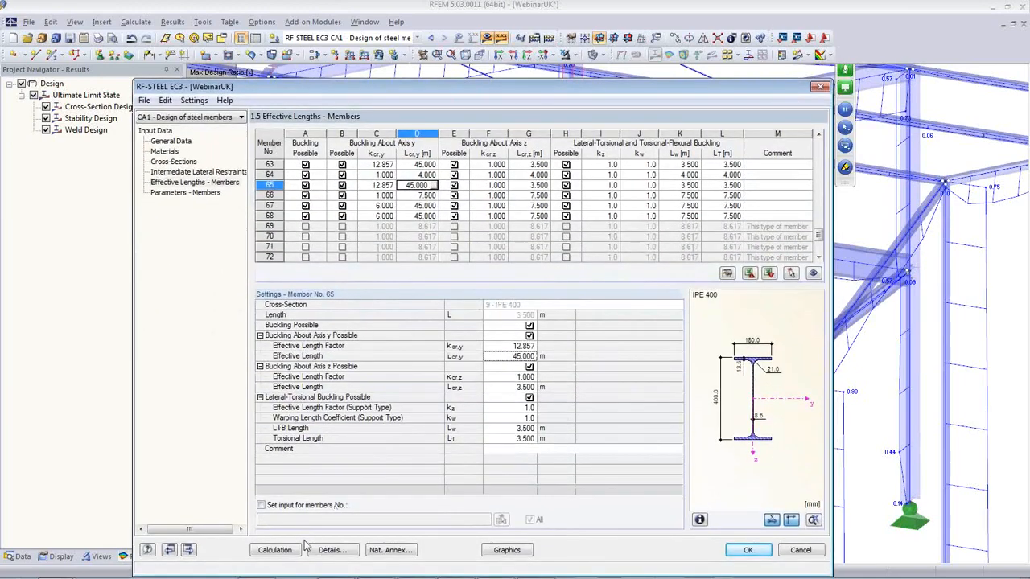
click(276, 552)
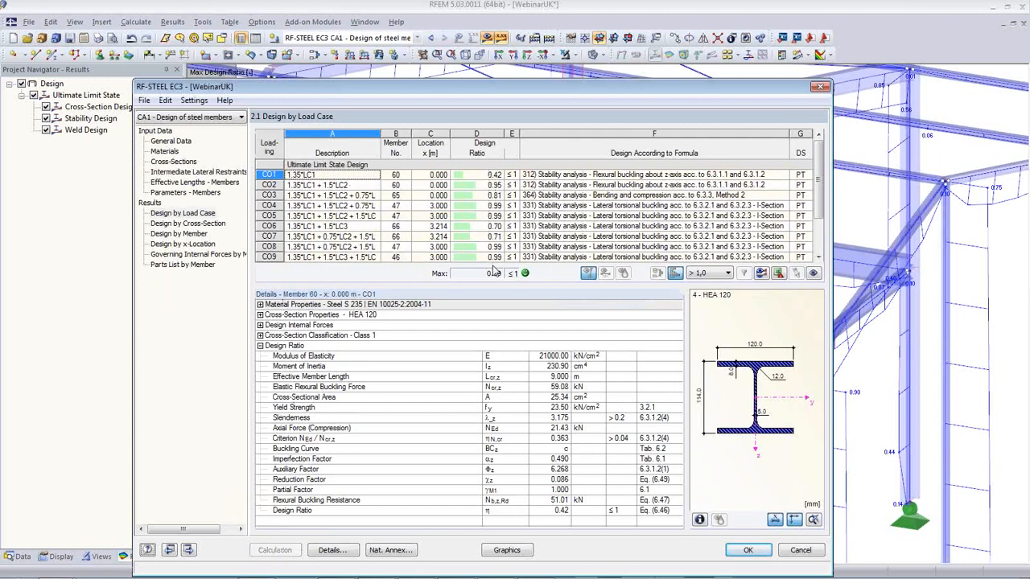
Step: Review the cross-sections after optimization and locate sections 3, 5, 9 and 8 in the model
click(191, 164)
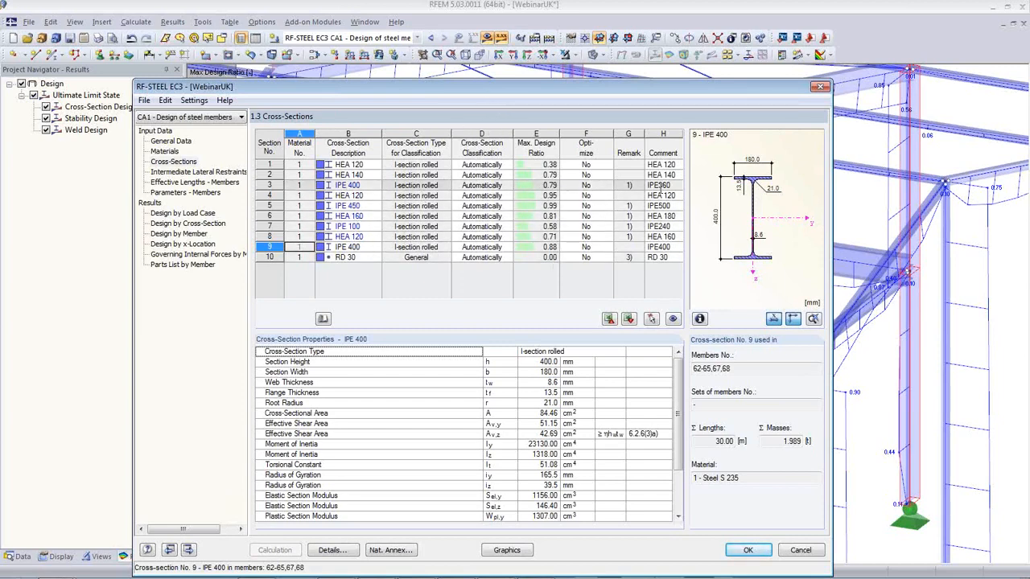
click(364, 185)
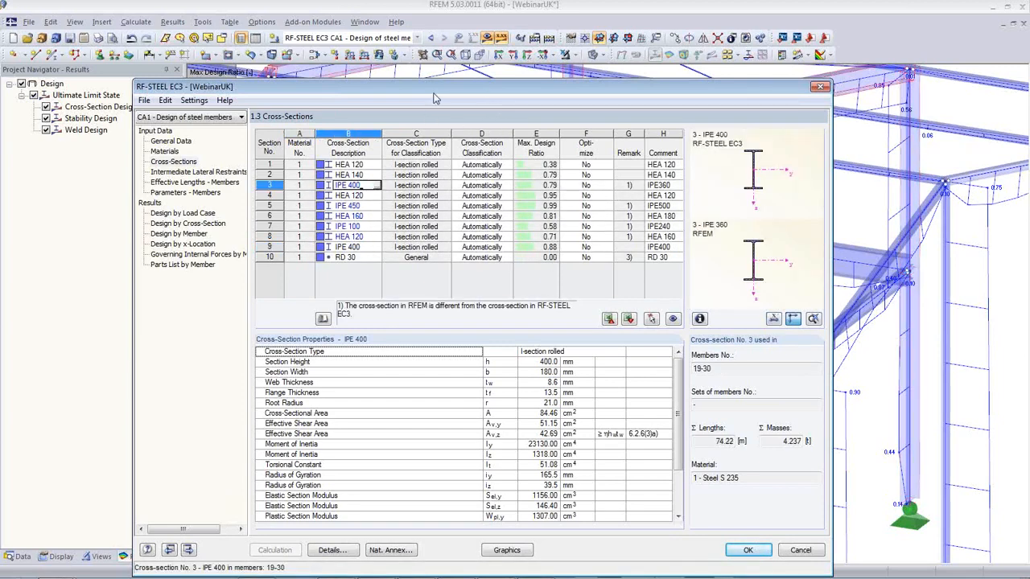
drag(433, 98, 440, 238)
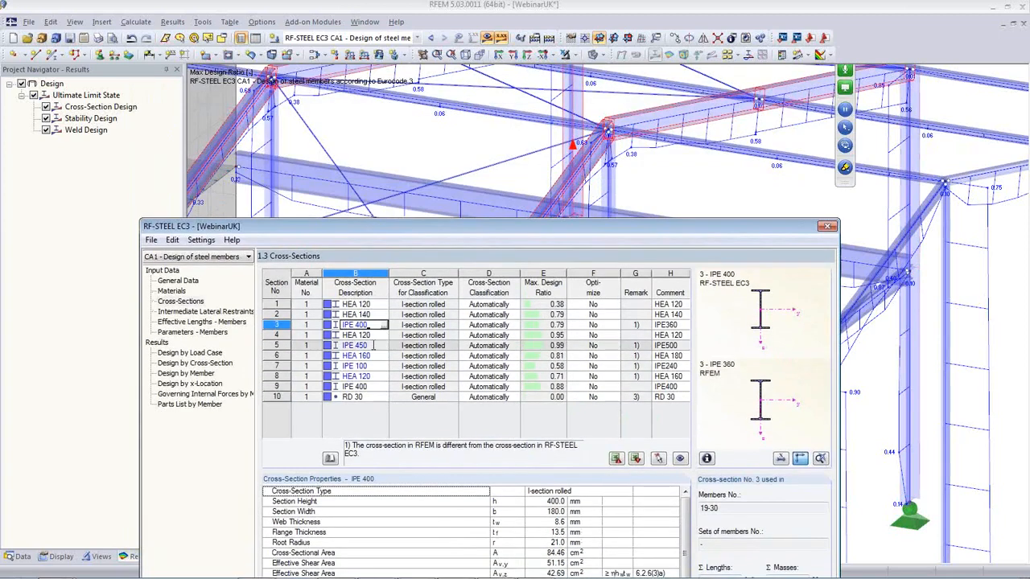
click(374, 345)
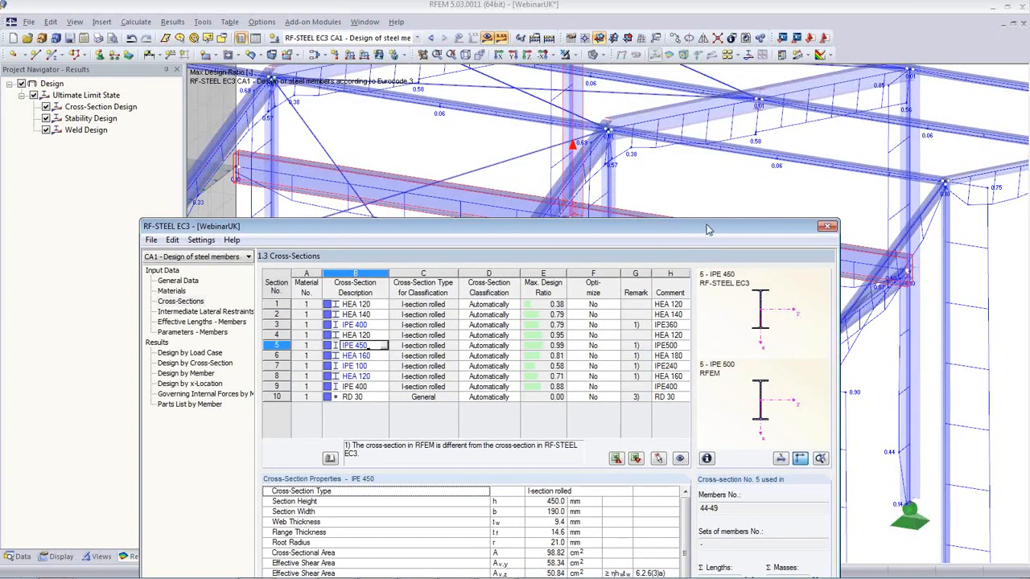
click(376, 387)
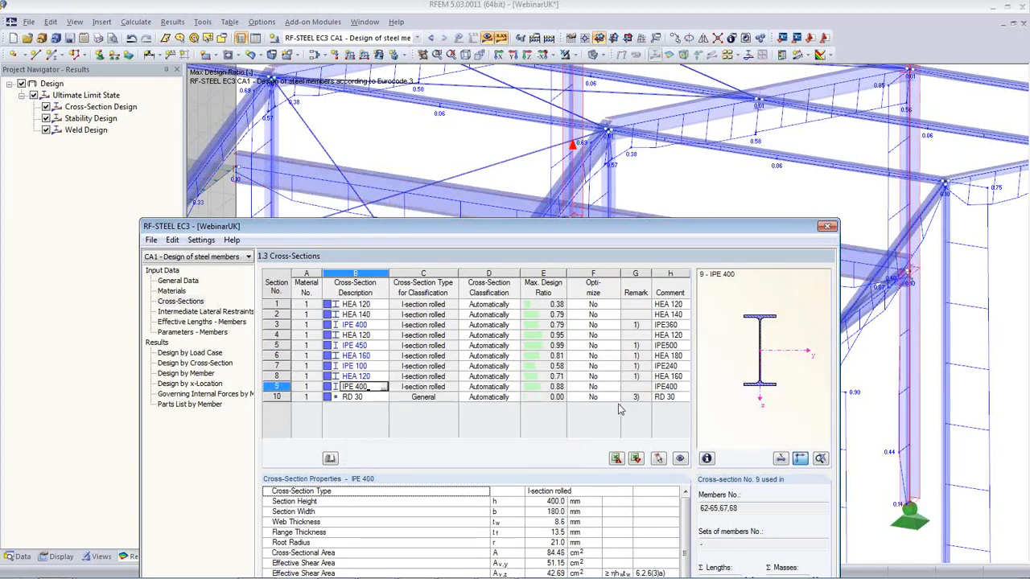
click(380, 377)
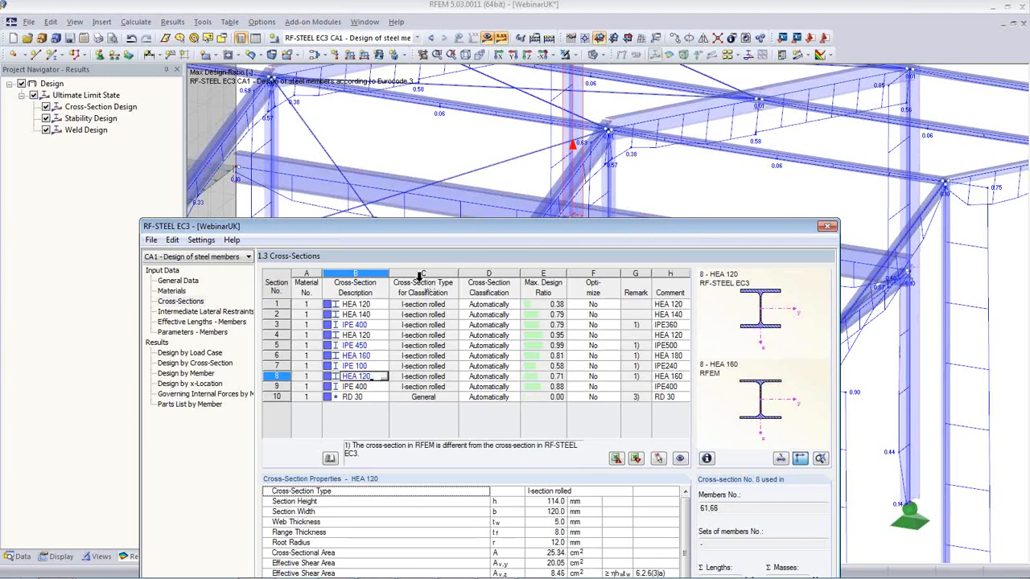
drag(428, 237, 418, 111)
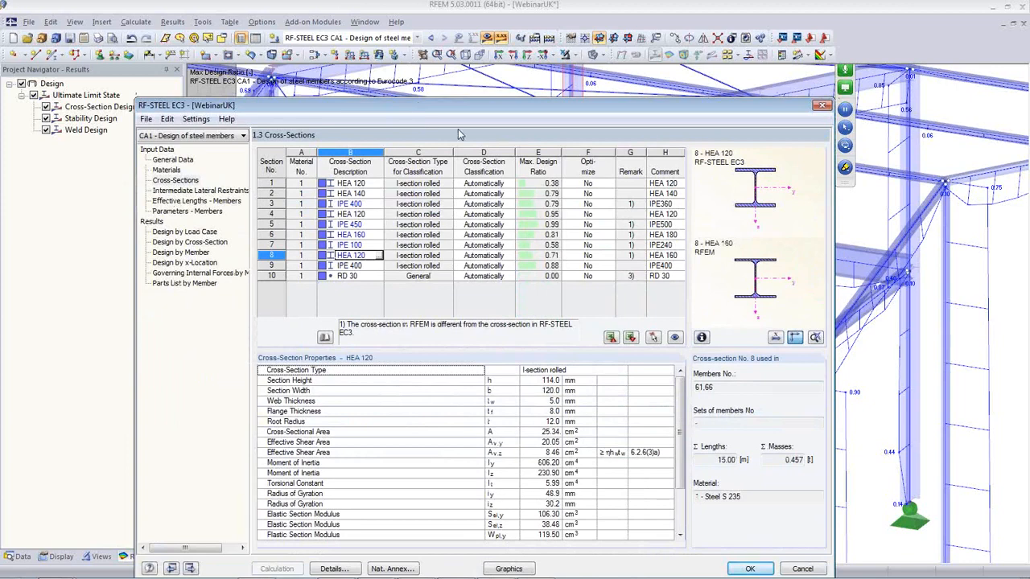
drag(436, 113, 478, 66)
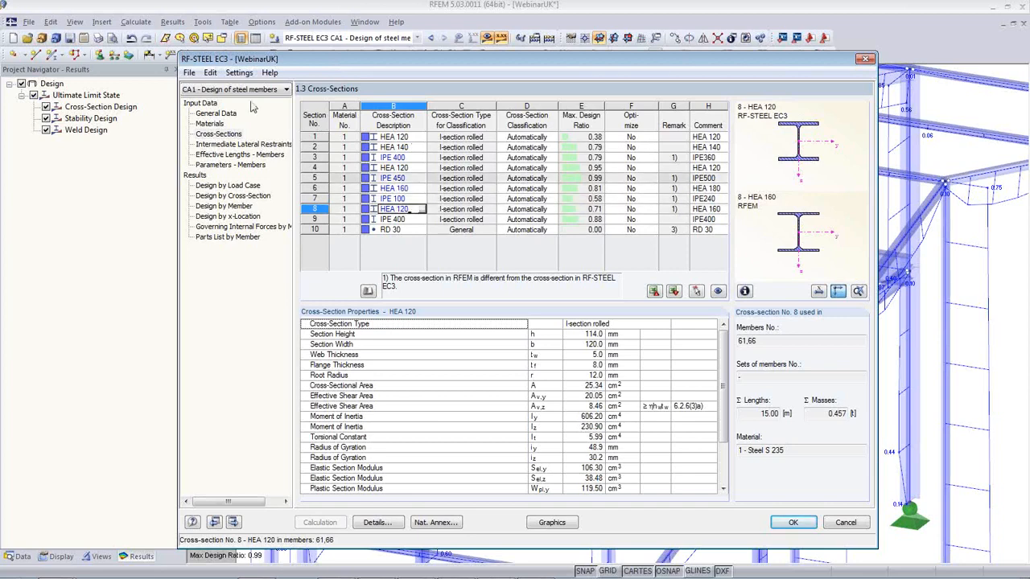
Step: Export all cross-sections to RFEM, accept deleting the results, and close the steel design module with its input saved
click(210, 73)
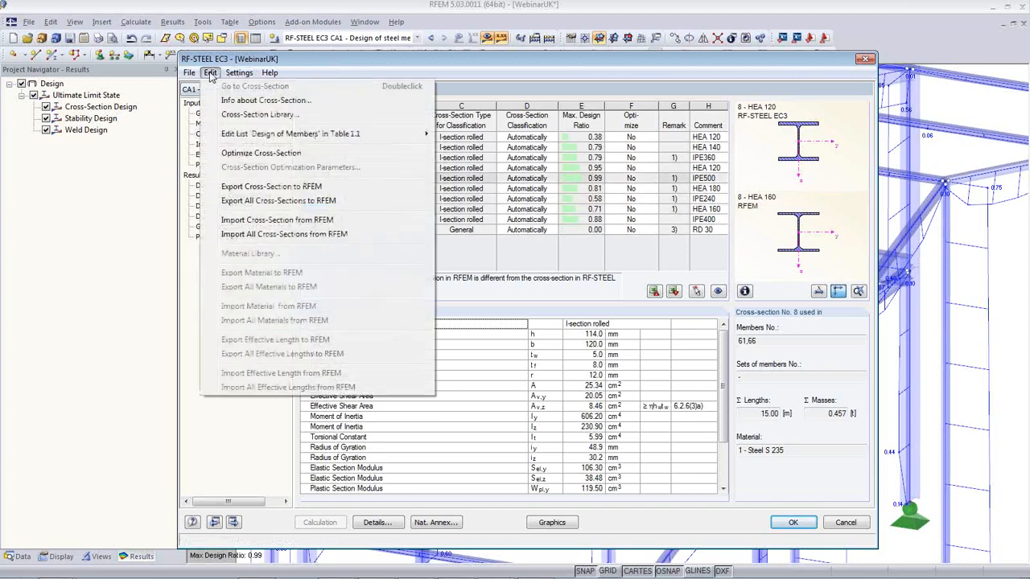
click(255, 202)
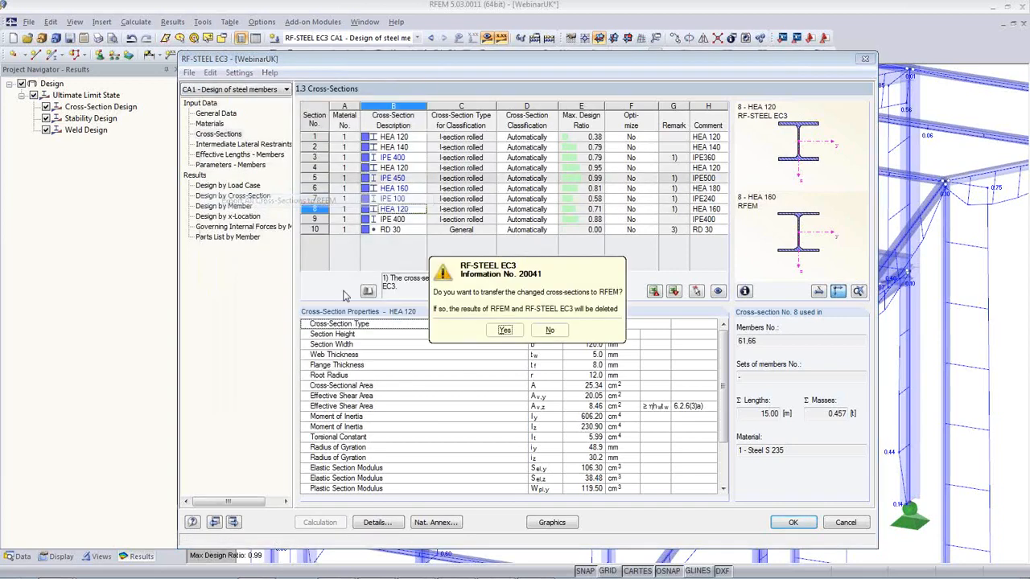
click(507, 338)
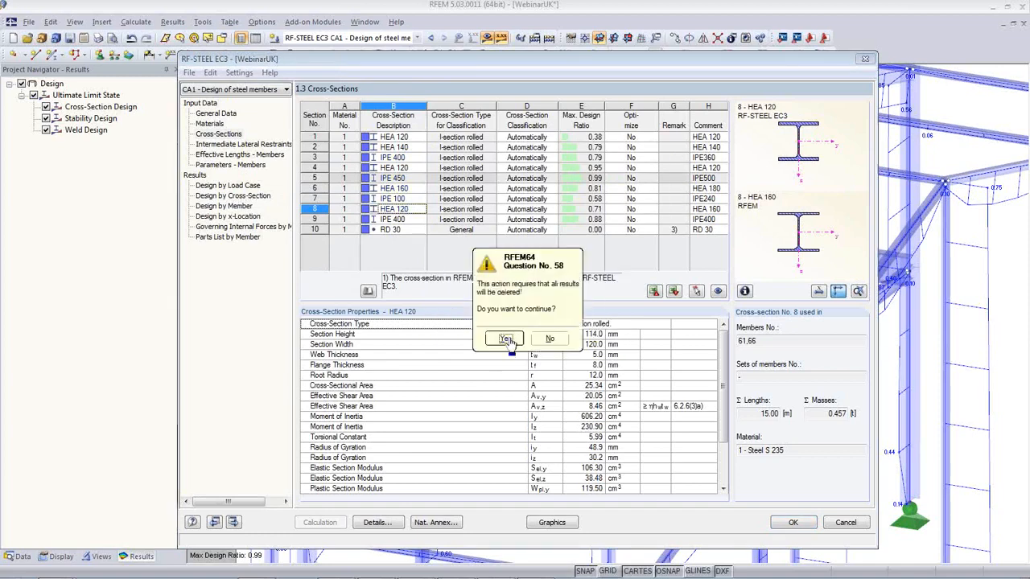
click(507, 338)
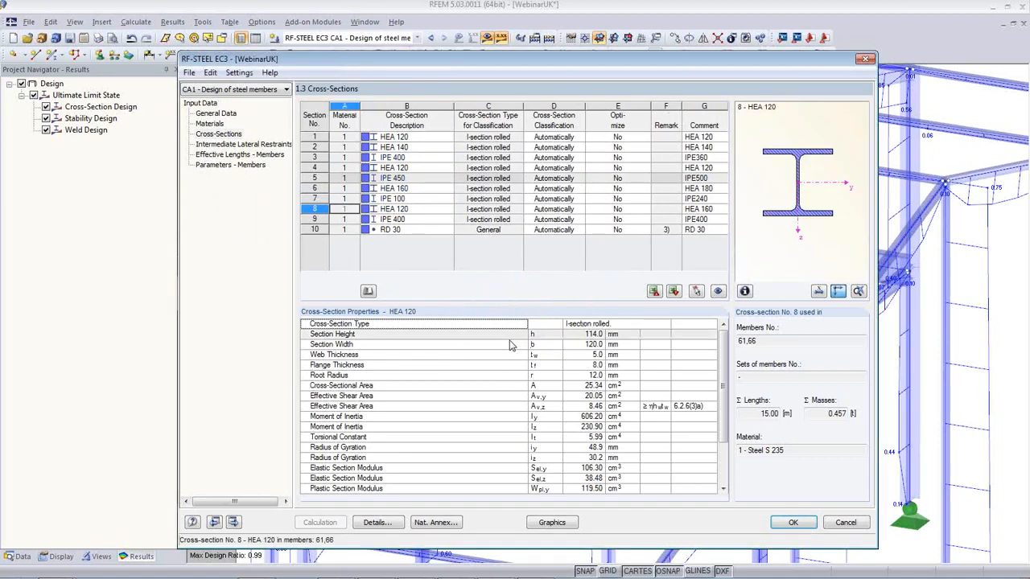
click(793, 522)
scroll(518, 423, down, 8)
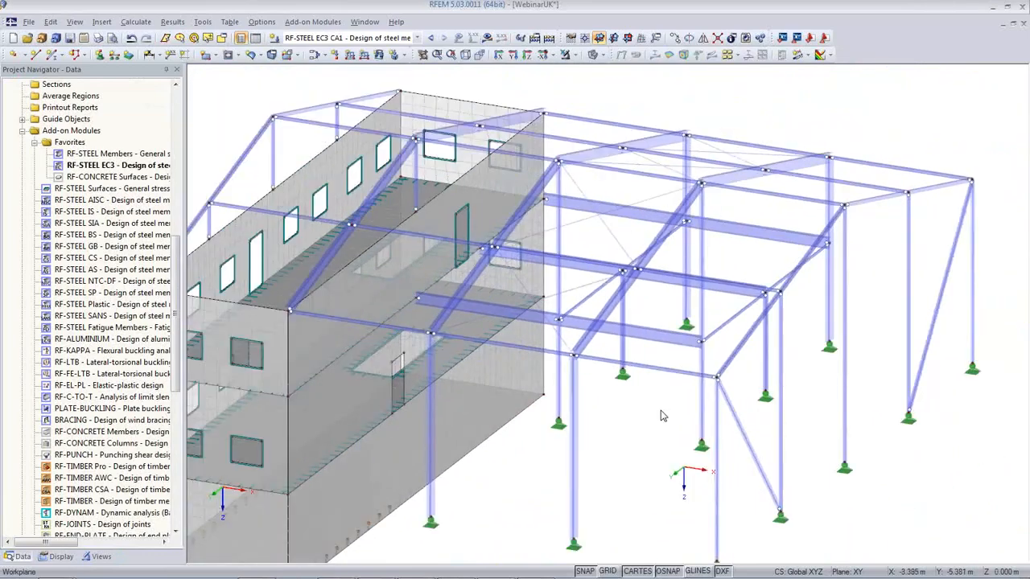
ctrl+middle_drag(658, 413, 627, 399)
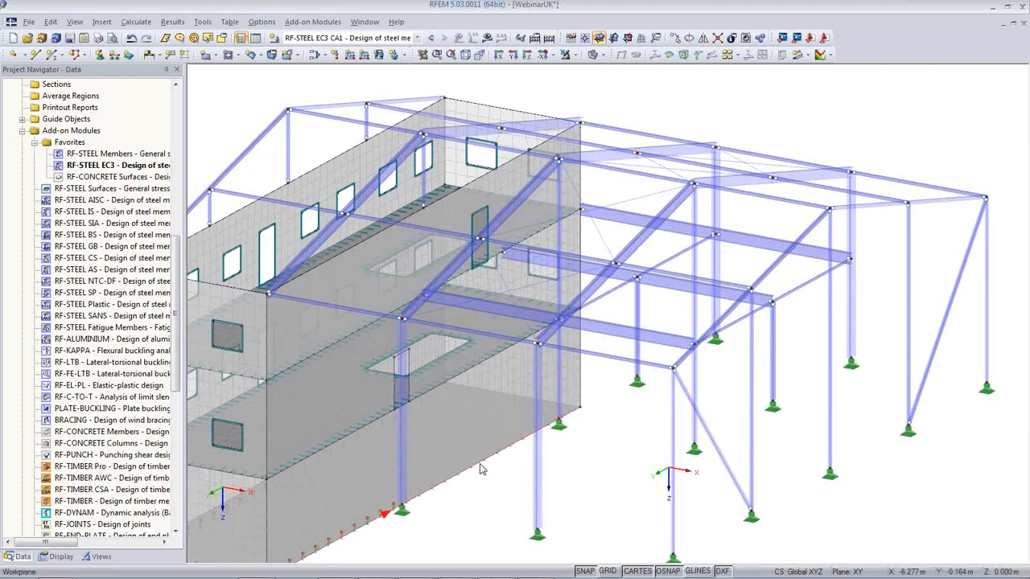
middle_drag(471, 470, 544, 413)
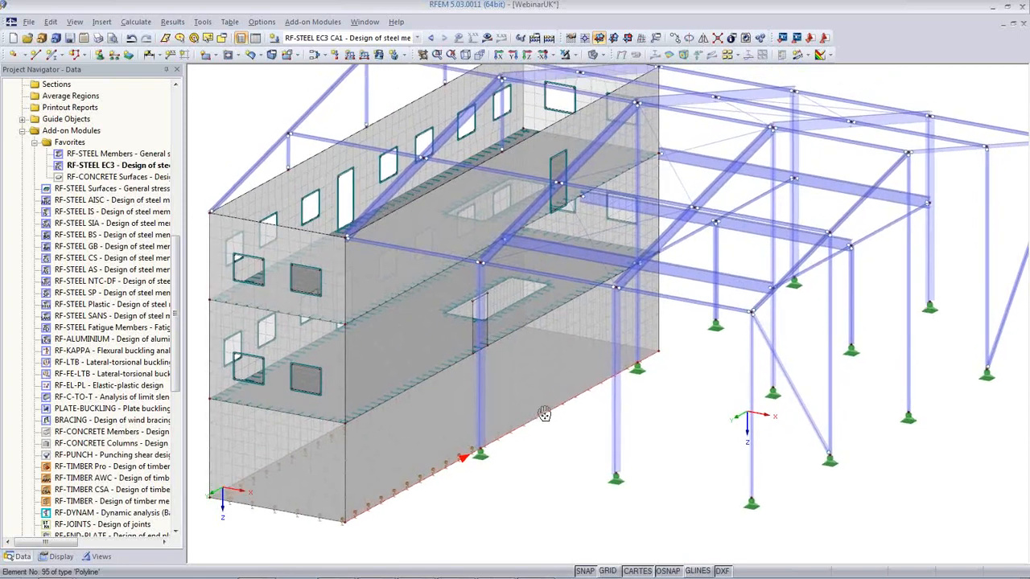
Step: Open the RF-CONCRETE Surfaces module, keep the BS national annex, and select RC1 for the ultimate limit state design
scroll(545, 414, down, 2)
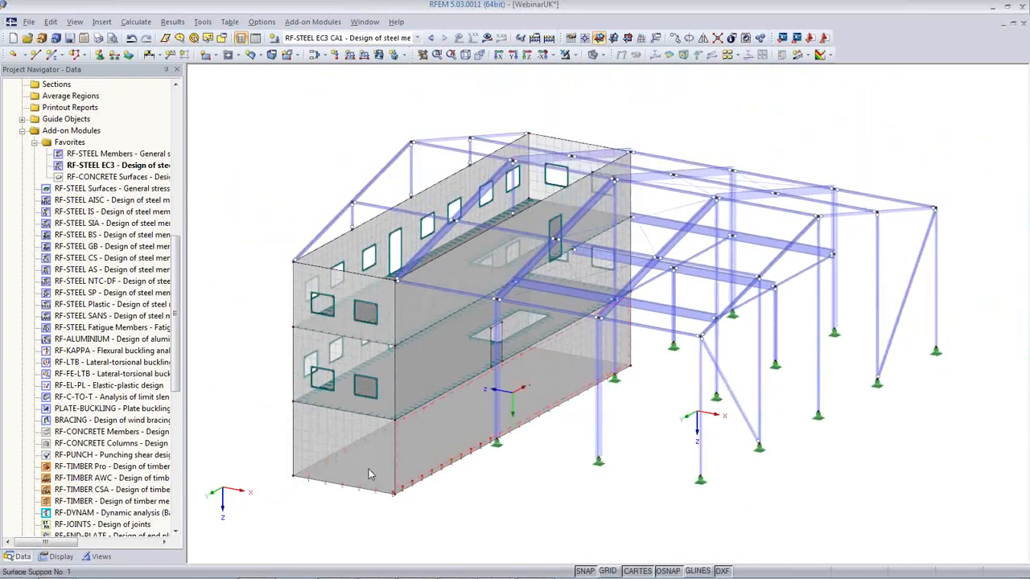
click(372, 417)
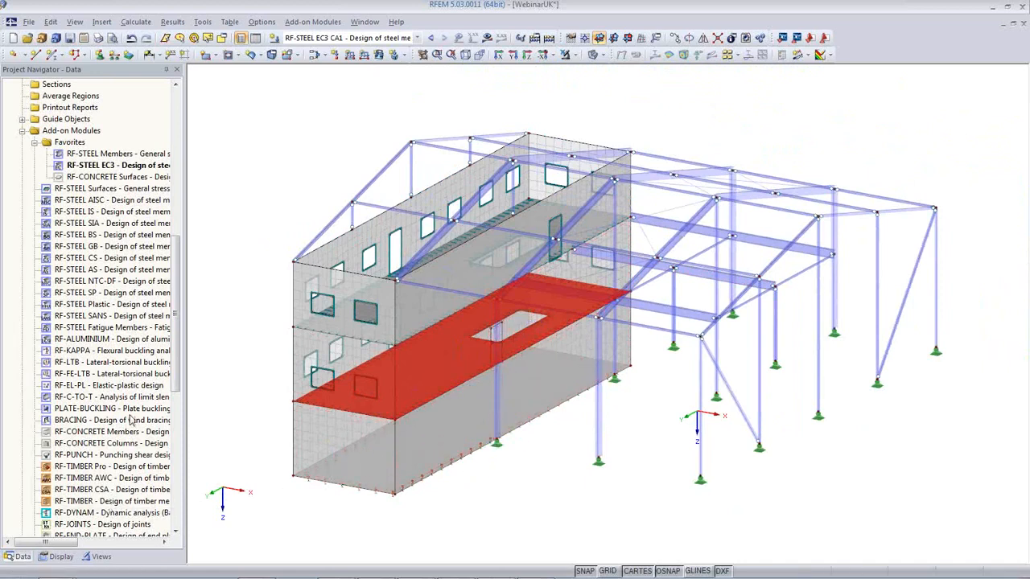
click(106, 178)
double_click(106, 178)
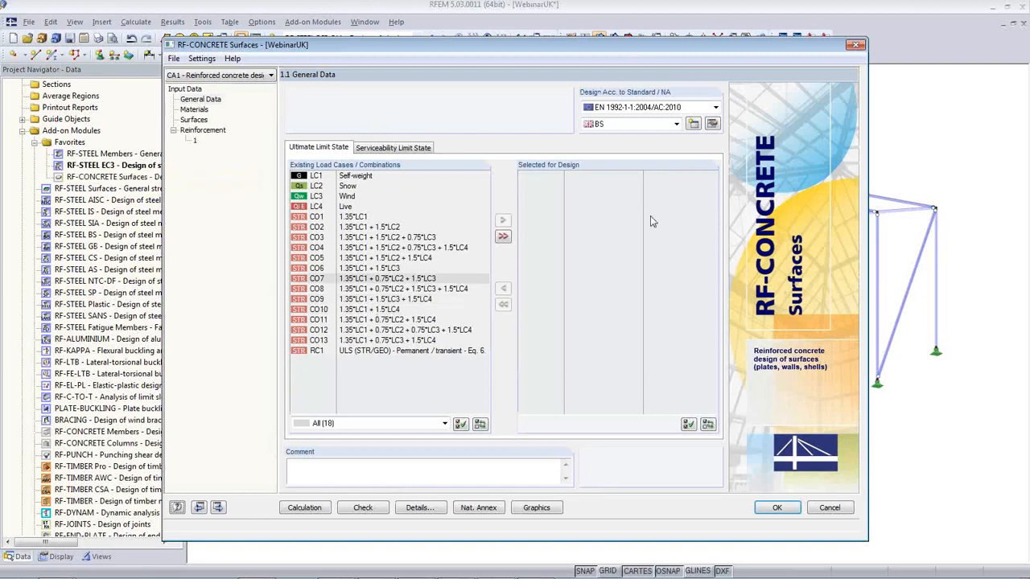
click(661, 129)
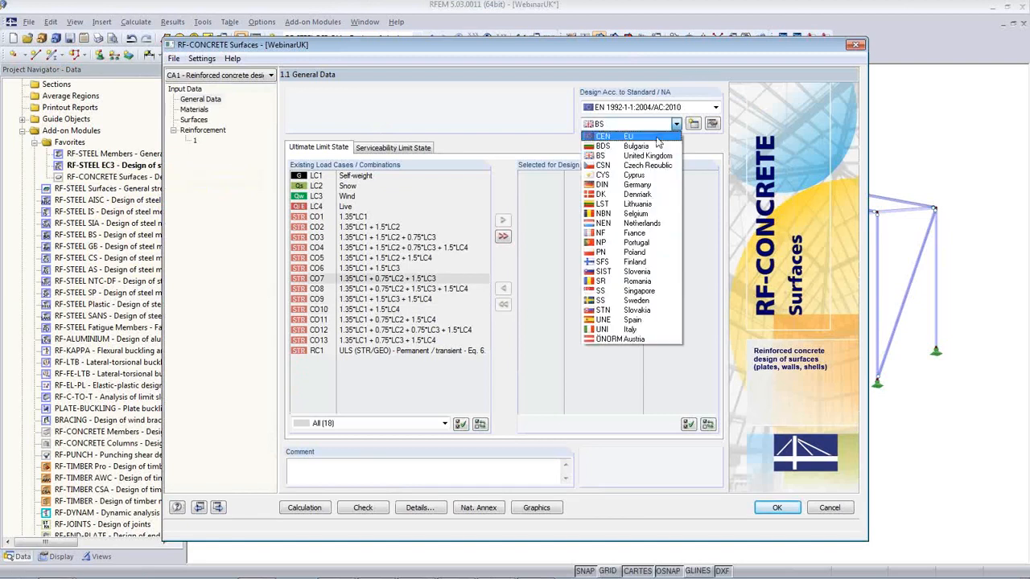
click(639, 130)
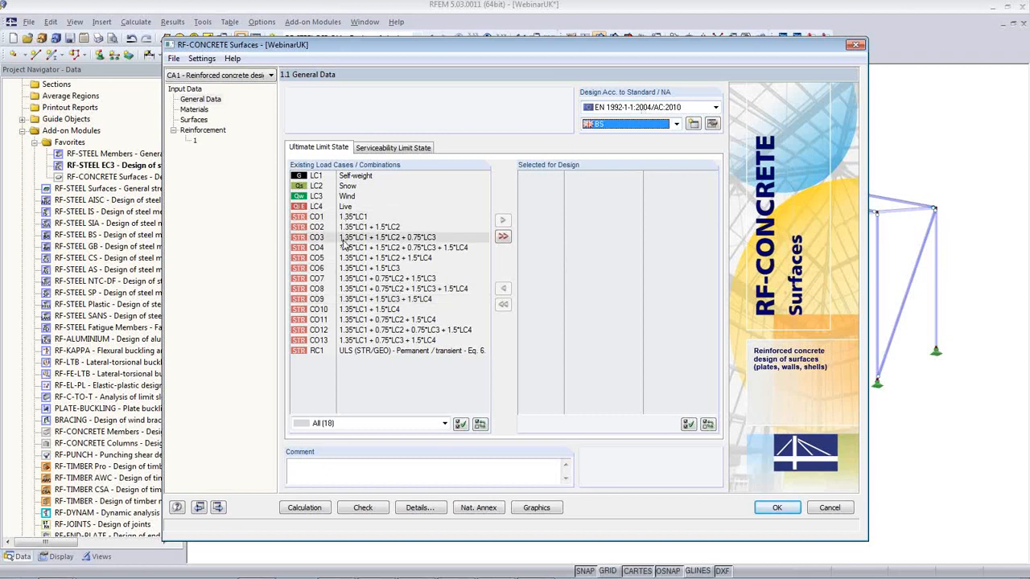
double_click(346, 352)
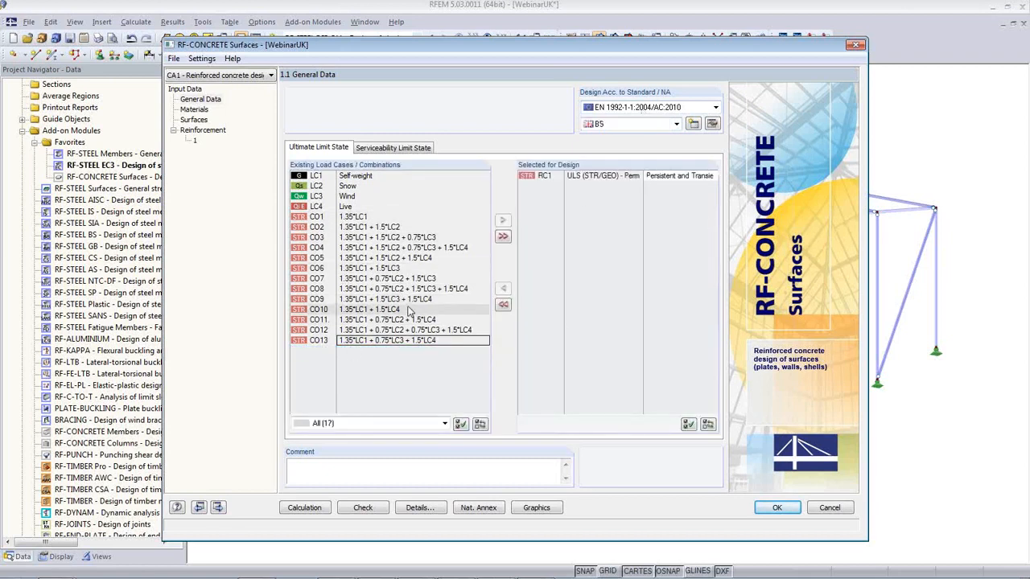
Step: Apply reinforcement group 1 only to the lower floor slab (surface 2), picked in the model, instead of all surfaces
click(201, 111)
click(195, 120)
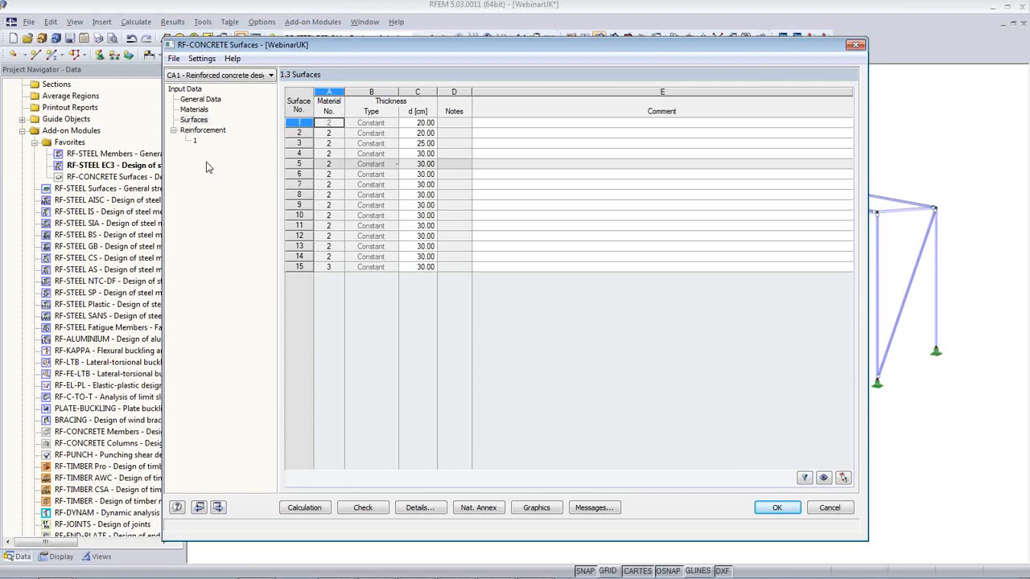
click(196, 141)
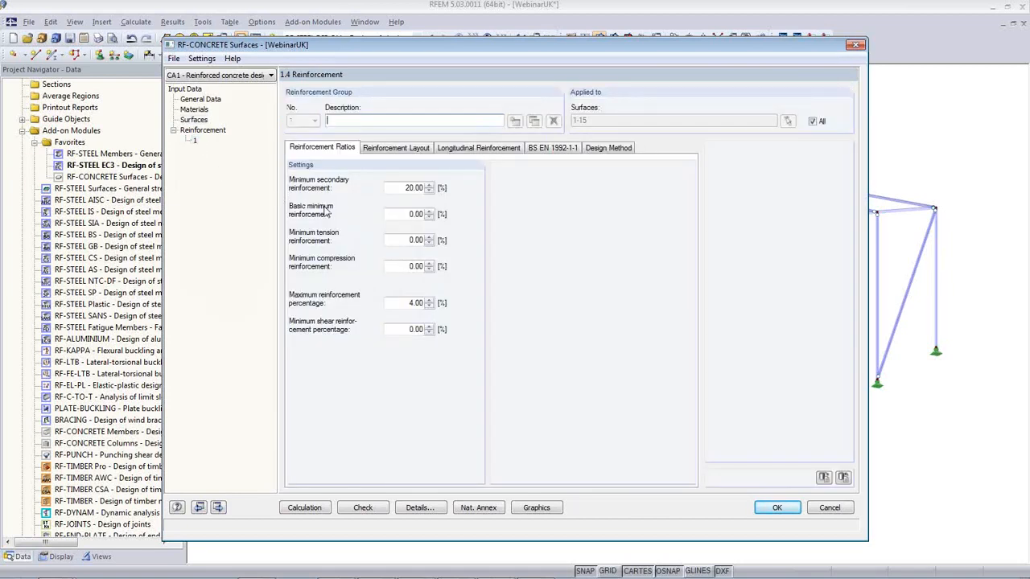
click(814, 122)
key(Delete)
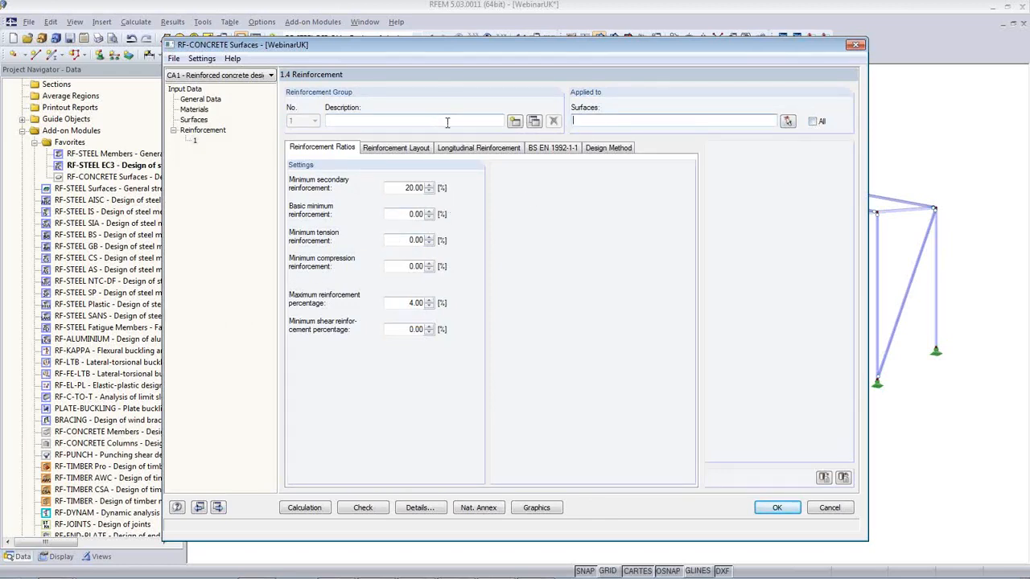
click(787, 121)
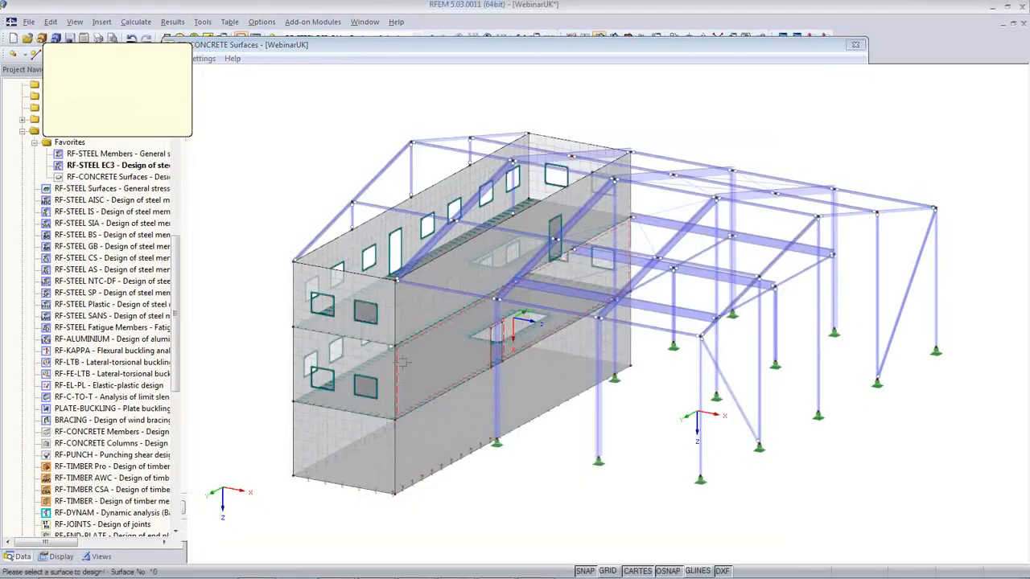
click(475, 354)
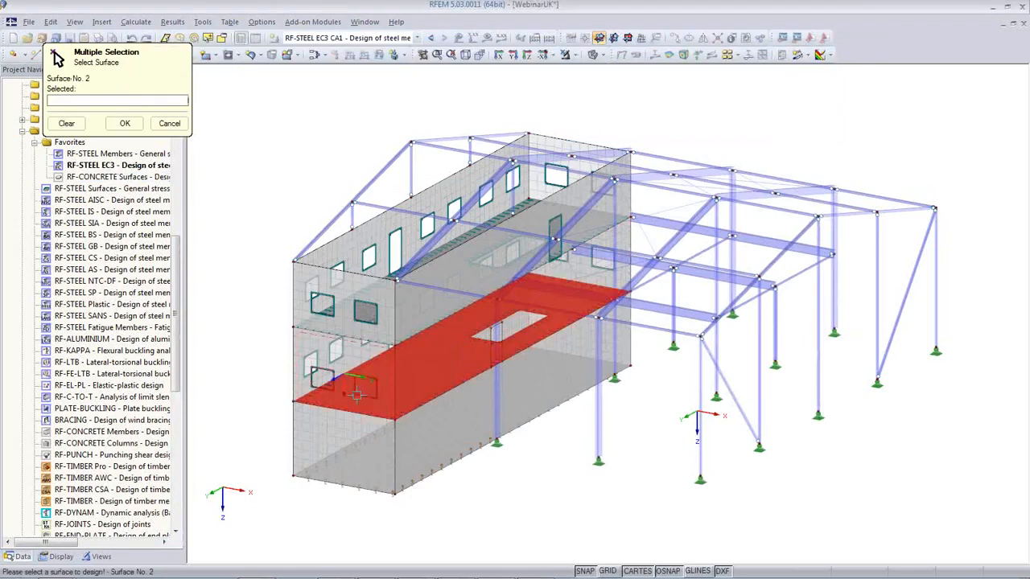
click(125, 123)
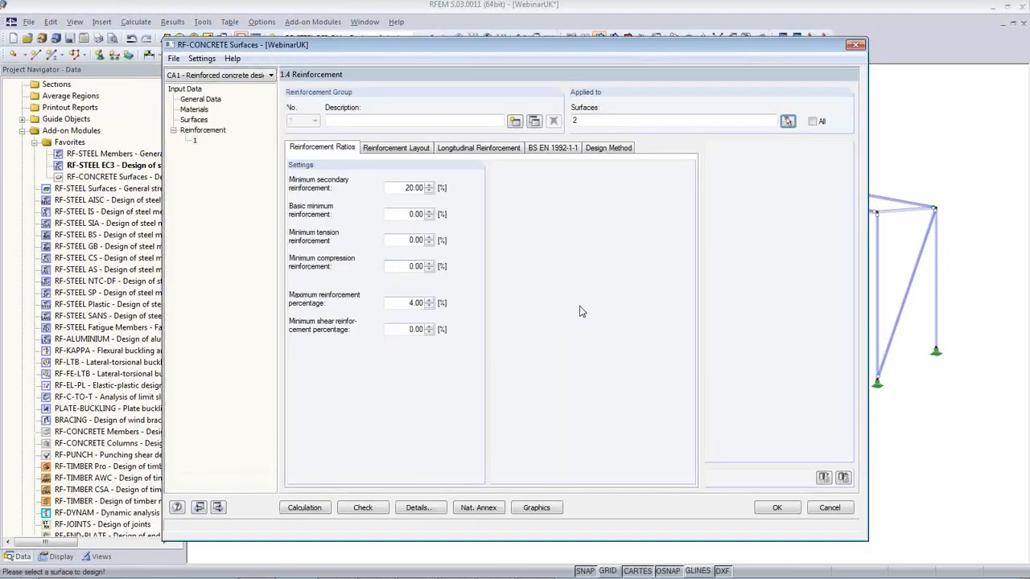
Step: Provide basic longitudinal reinforcement of 10 mm bars at 200 mm spacing, top and bottom, in both directions as,1 and as,2
click(384, 152)
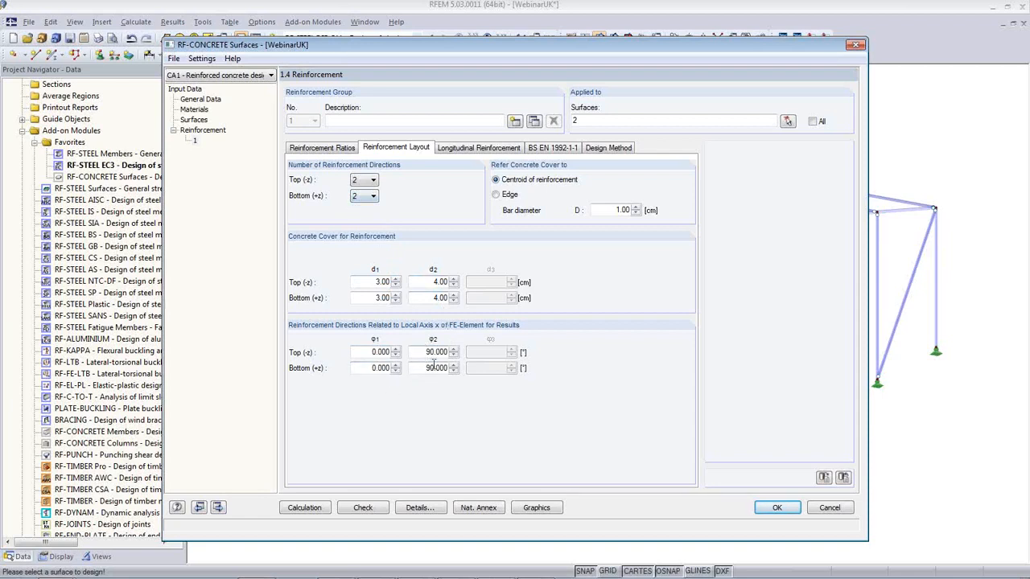
click(469, 151)
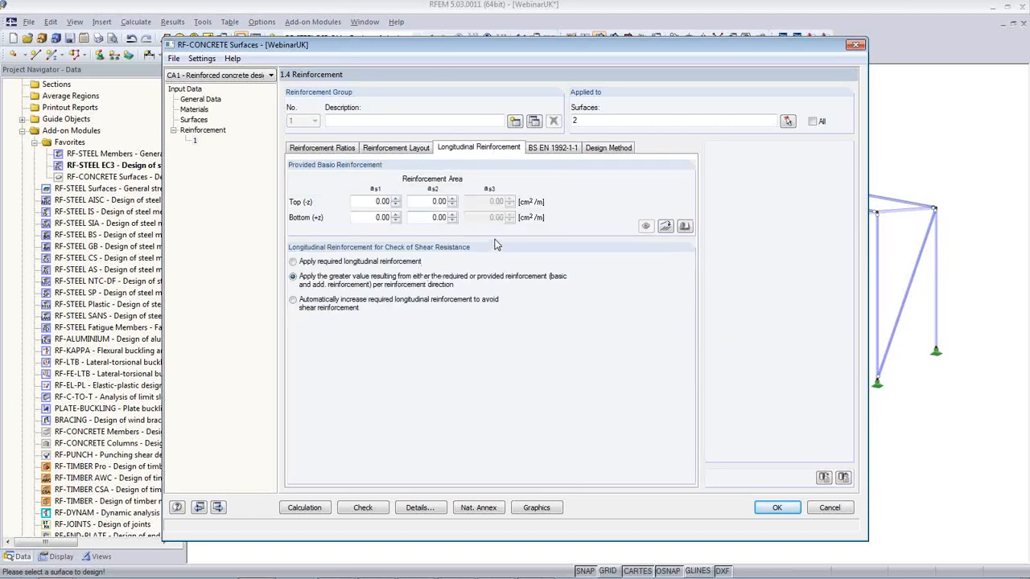
click(665, 226)
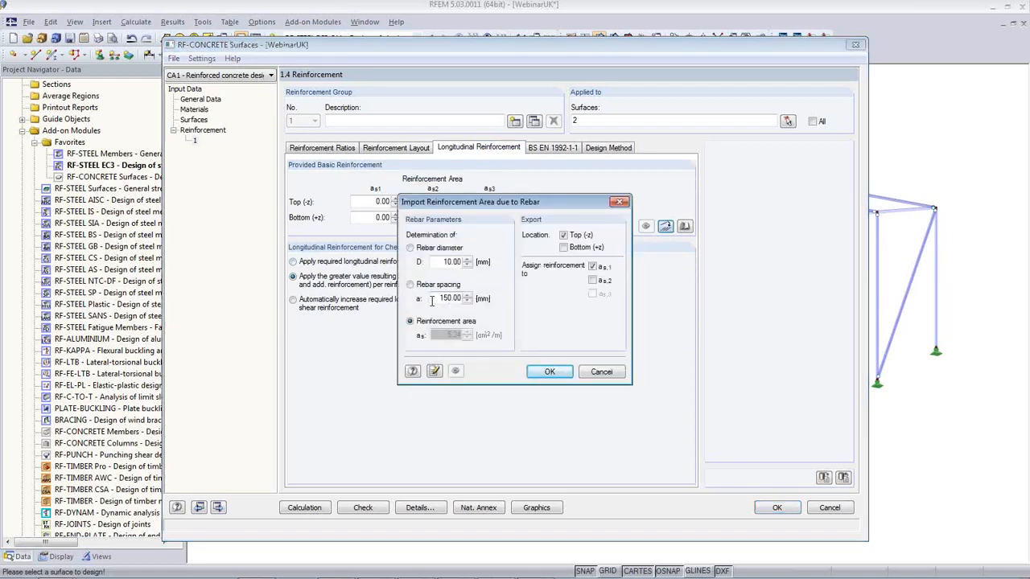
drag(431, 301, 463, 300)
text(200)
click(448, 264)
click(565, 248)
click(593, 280)
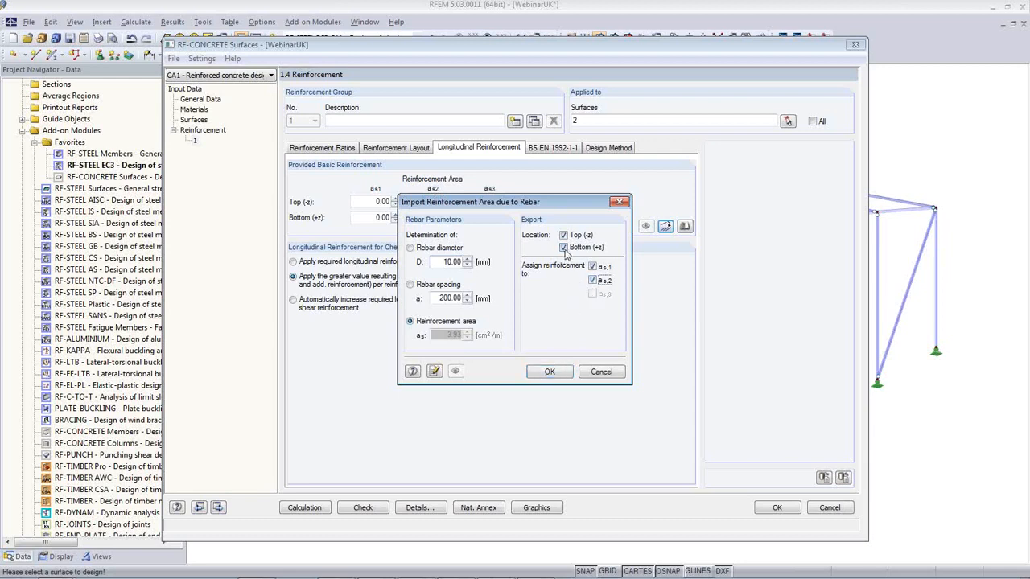
click(550, 371)
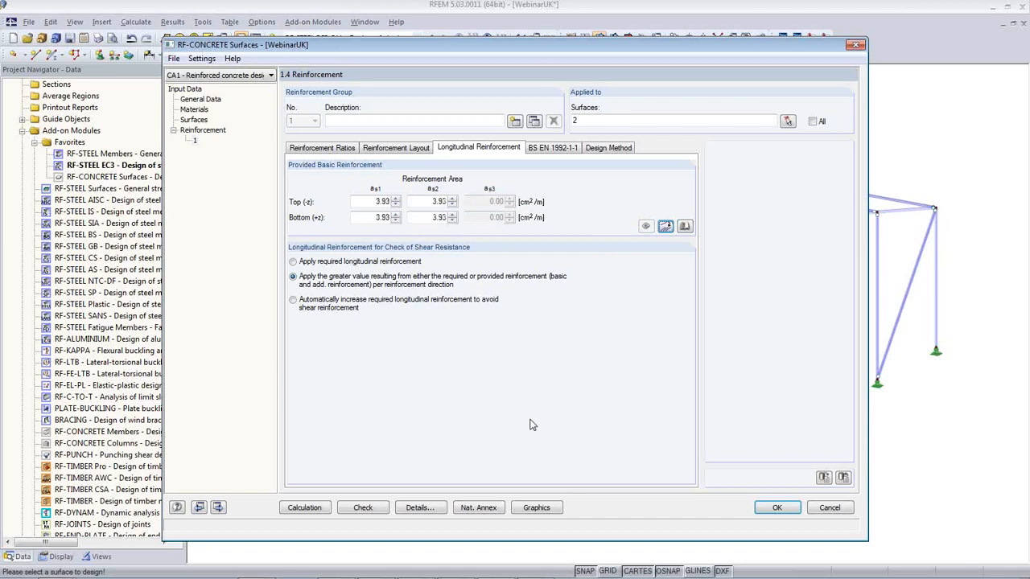
Step: Run the reinforced concrete calculation and filter the non-designable points out of the required reinforcement results
click(305, 508)
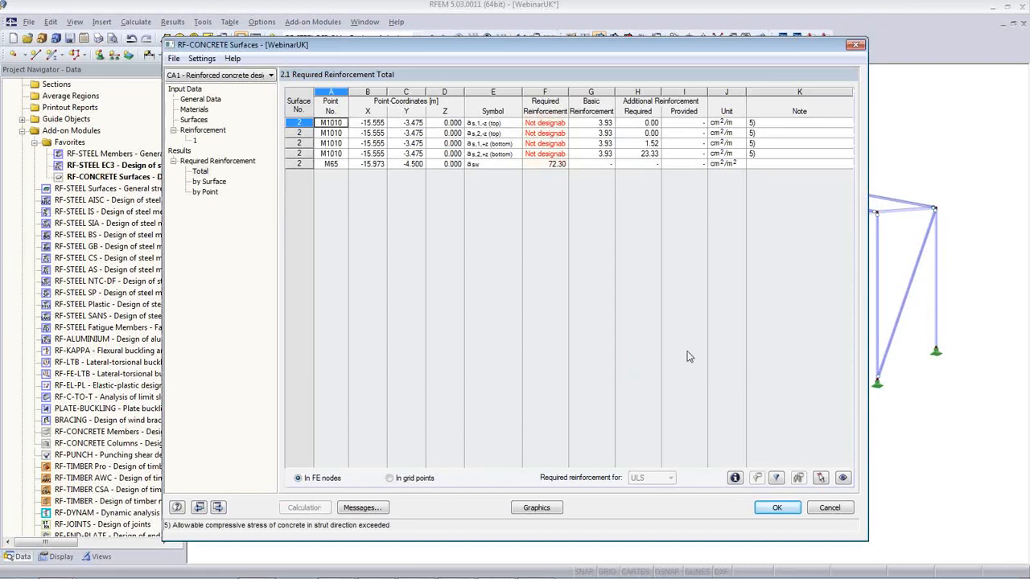
click(776, 479)
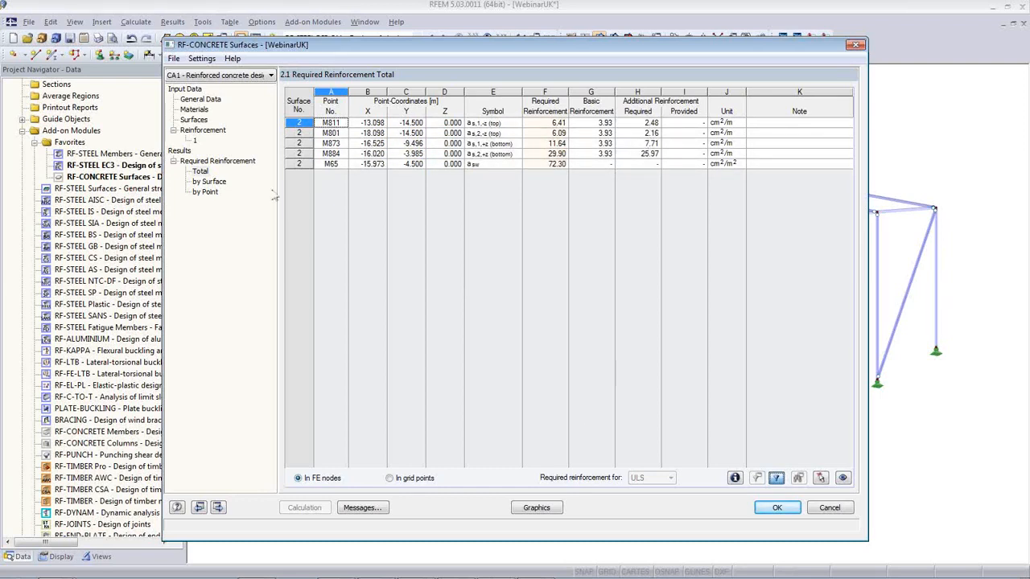
Step: Set the design thickness of floor slab surfaces 2 and 1 to 30 cm
click(200, 120)
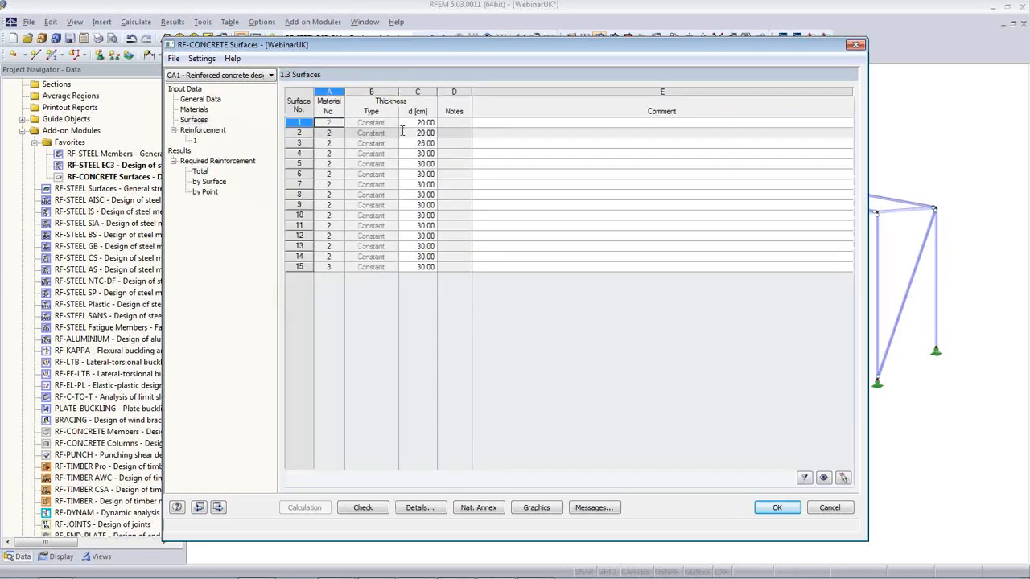
drag(431, 53, 565, 376)
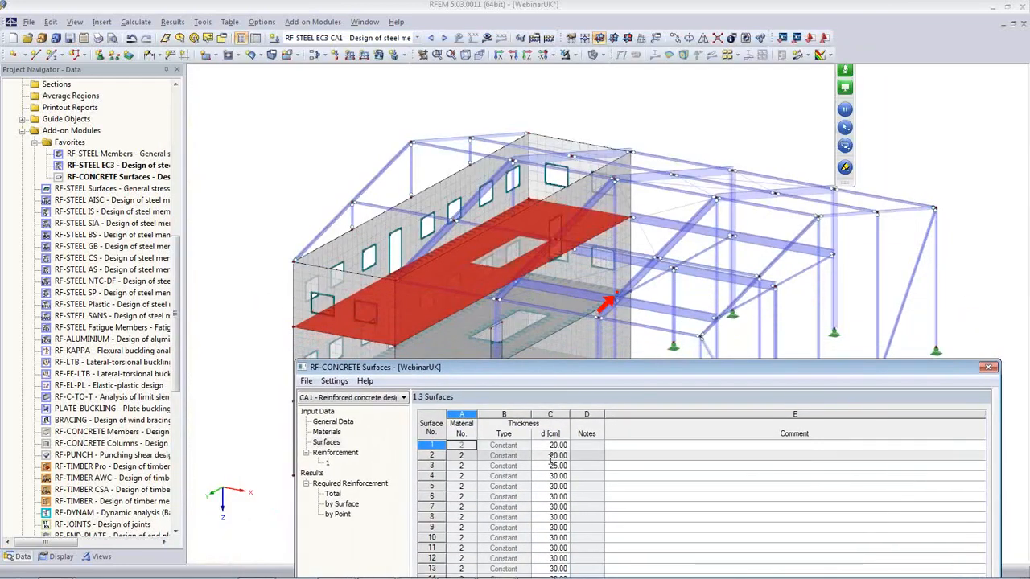
click(552, 456)
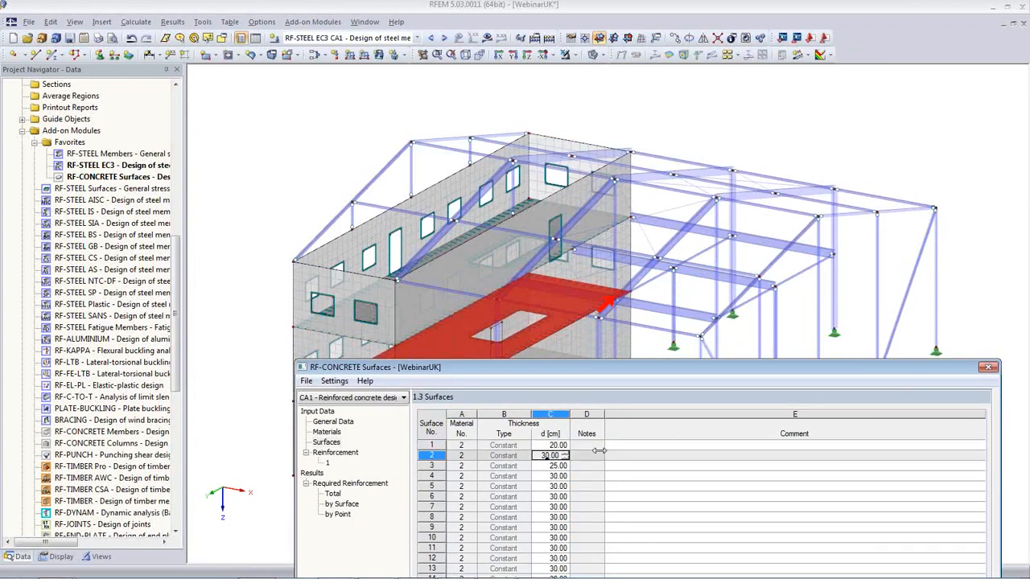
key(Up)
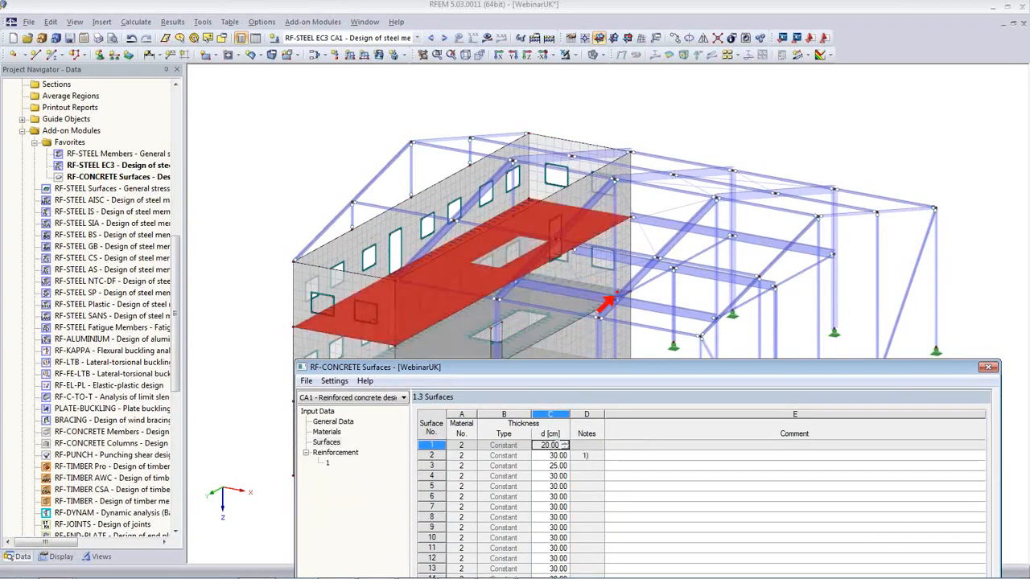
click(565, 443)
key(Down)
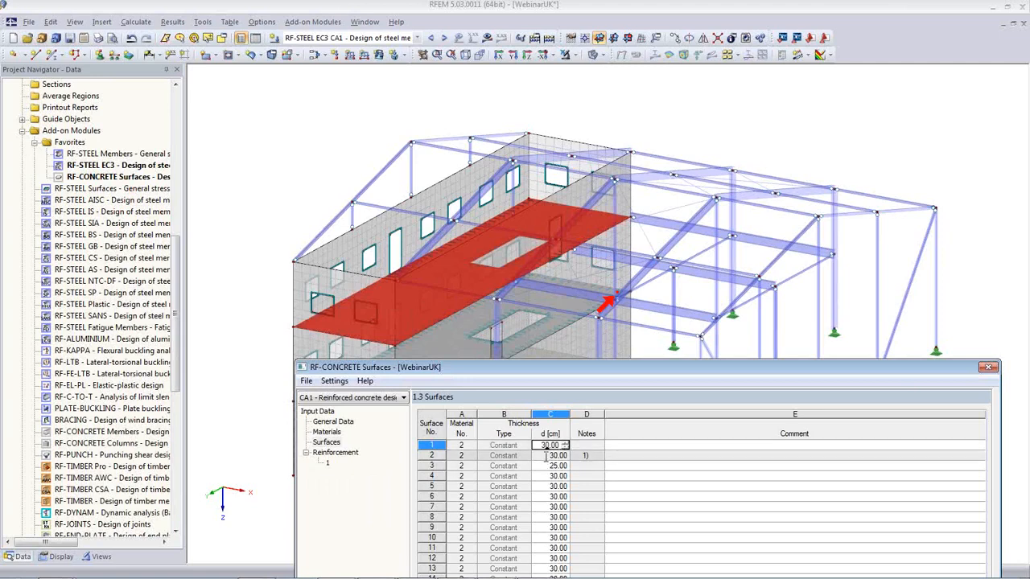
Step: Recalculate the required reinforcement with the changed thicknesses and close the concrete module, accepting its data
drag(534, 362, 454, 90)
click(357, 559)
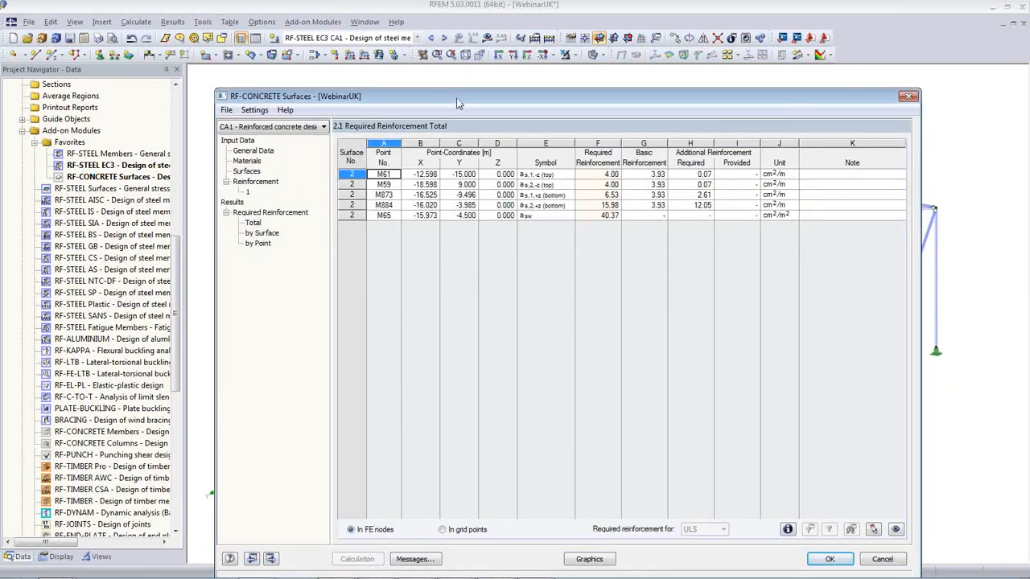
mouse_move(456, 103)
mouse_down()
mouse_move(419, 66)
mouse_move(452, 96)
mouse_up()
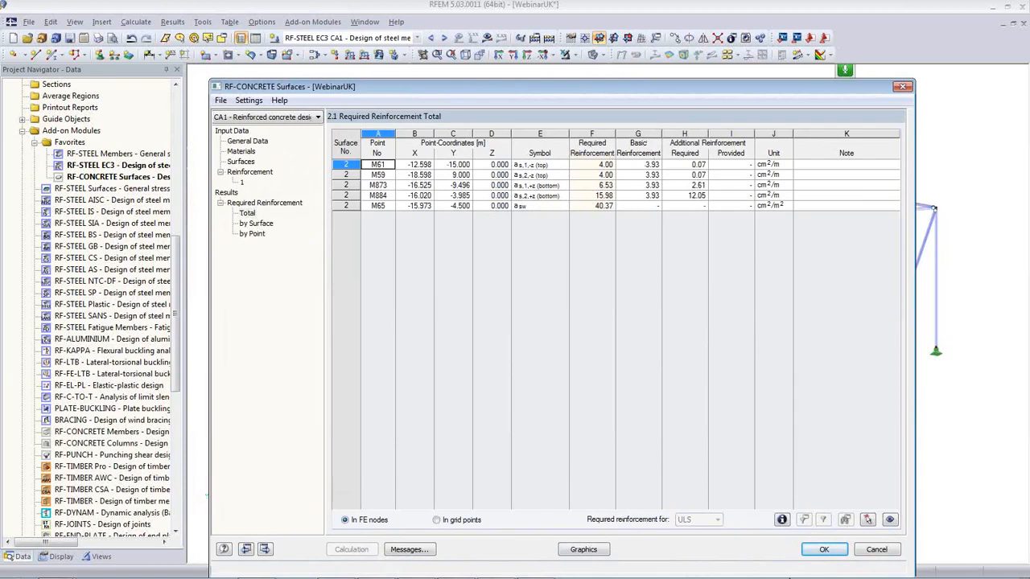
click(824, 549)
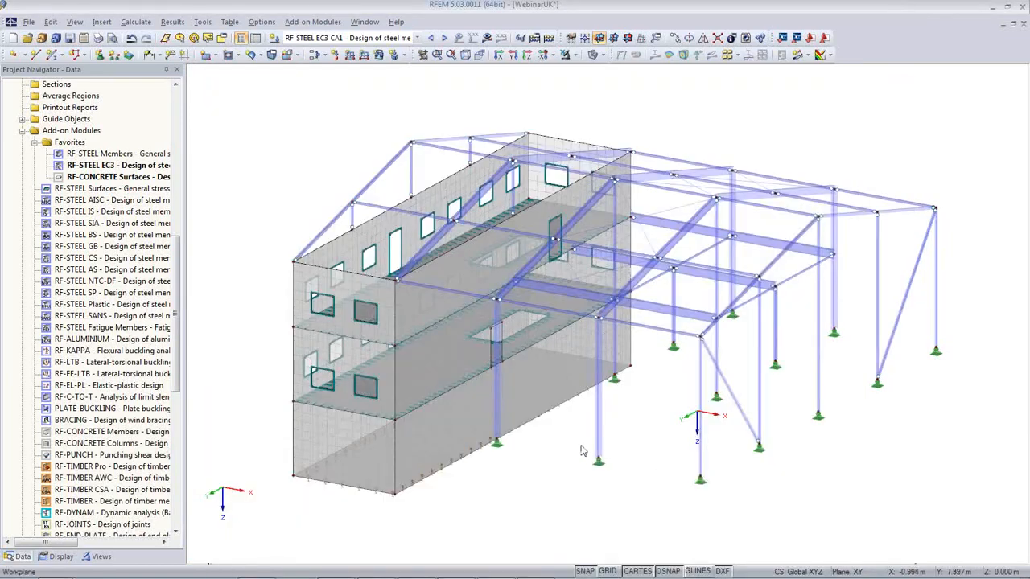
Step: Display the RF-CONCRETE Surfaces CA1 design results on the model
click(418, 38)
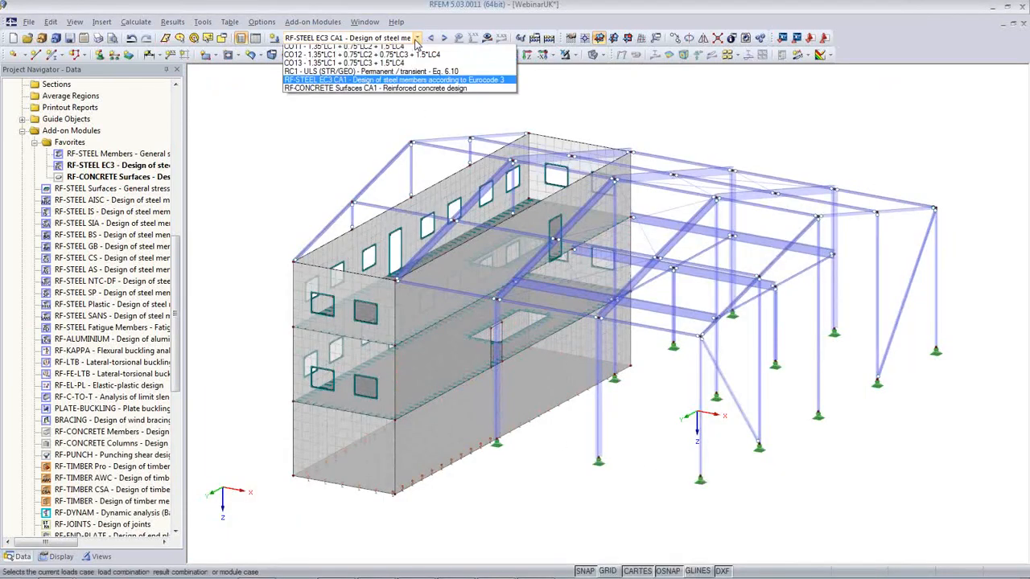
click(388, 211)
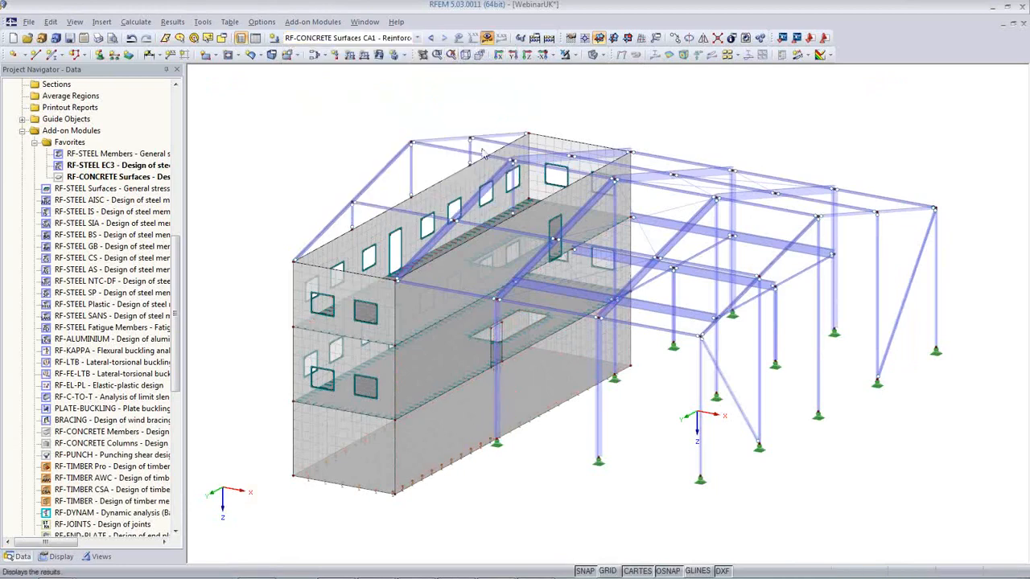
Step: Isolate the lower floor slab with a visibility window in the front view, and show its reinforcement values in isometric view
ctrl+middle_drag(481, 489, 645, 387)
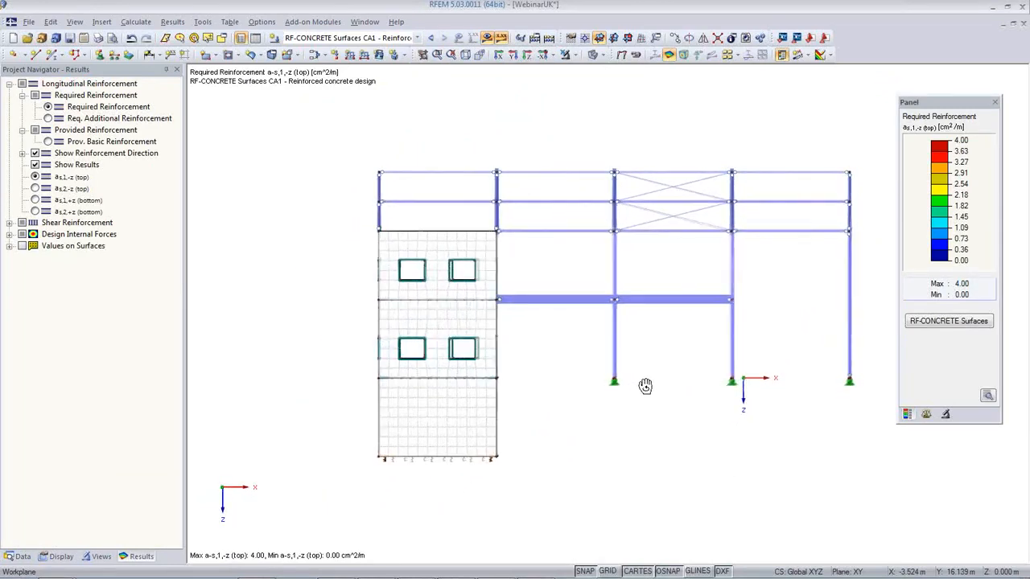
click(575, 55)
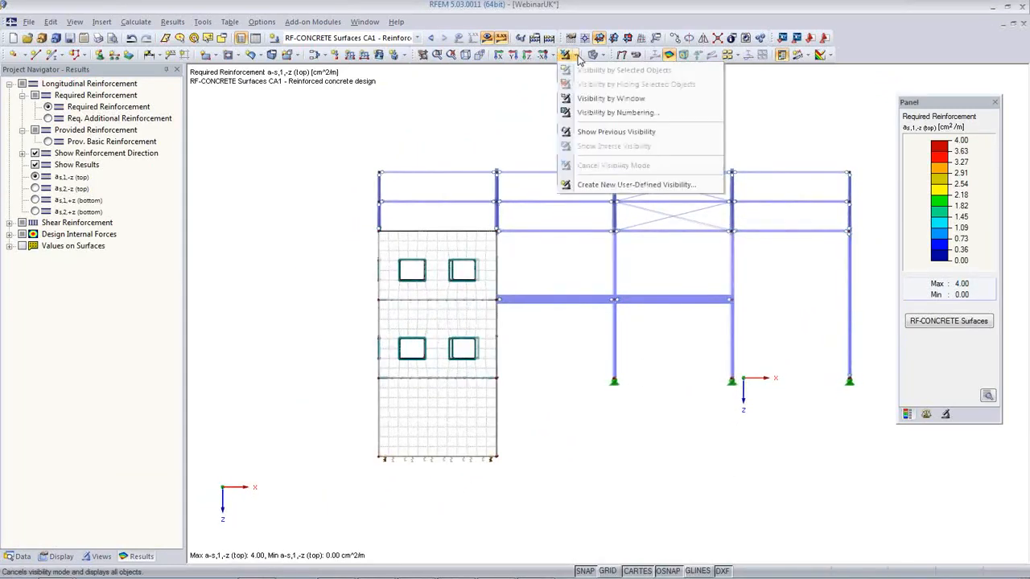
click(593, 99)
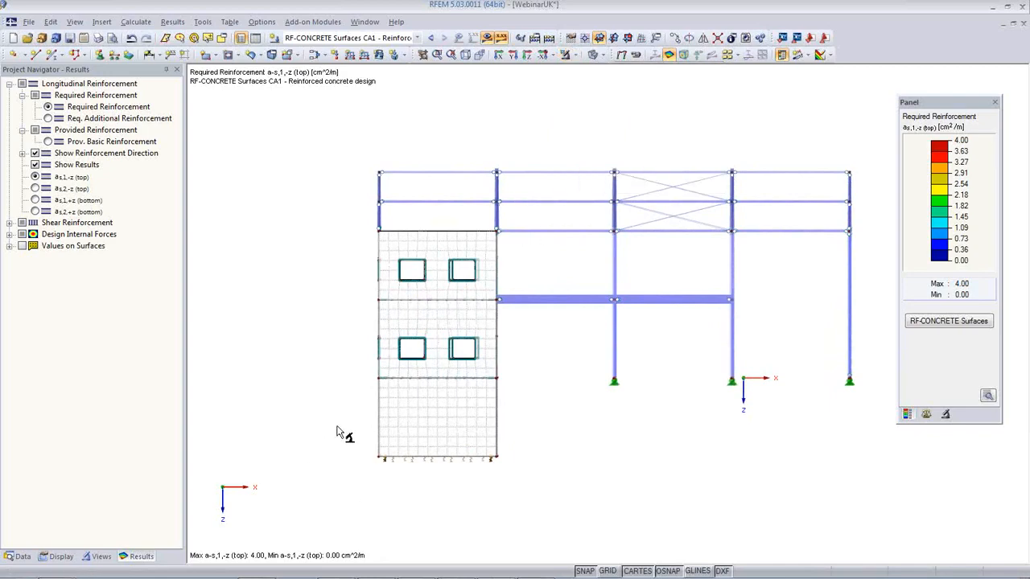
drag(370, 380, 528, 394)
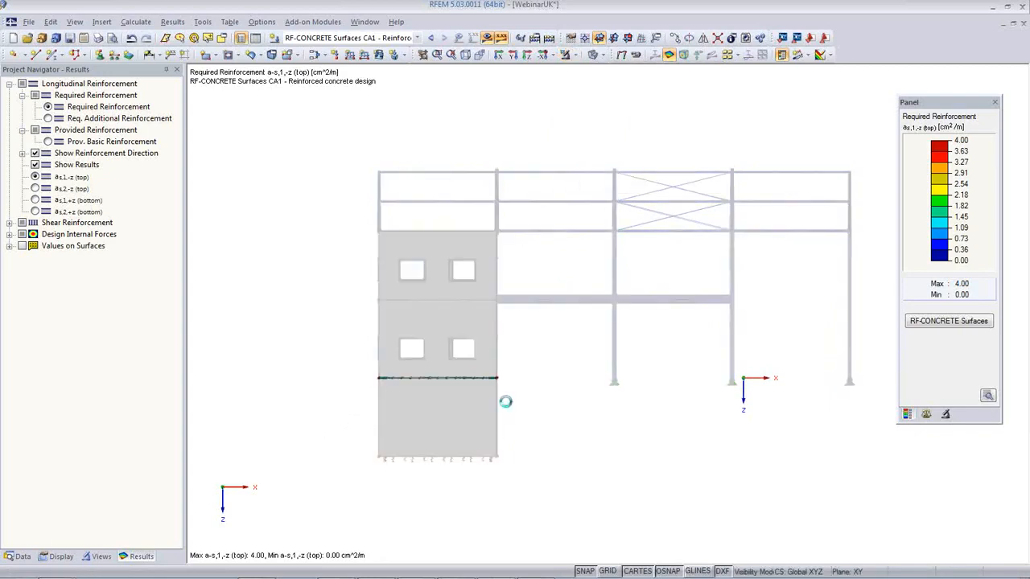
click(465, 54)
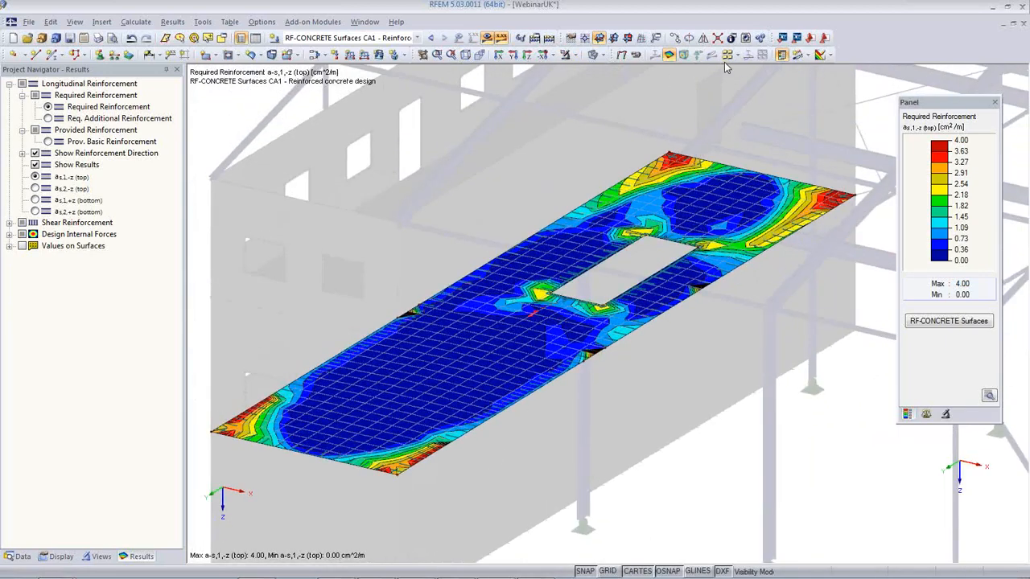
click(727, 54)
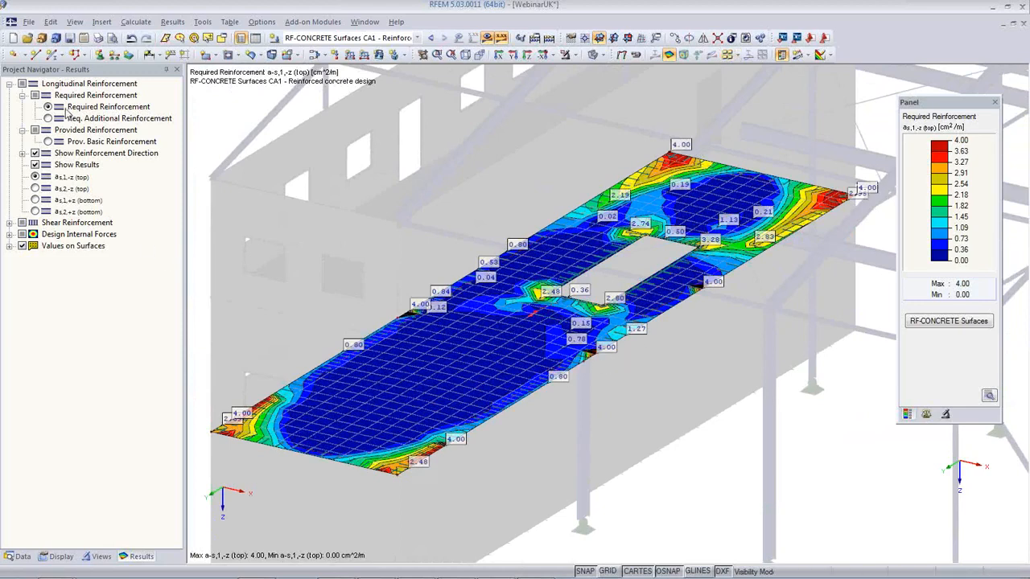
Step: Compare the slab's required additional reinforcement at top and bottom with the total required reinforcement a-s,2,+z (bottom)
click(49, 118)
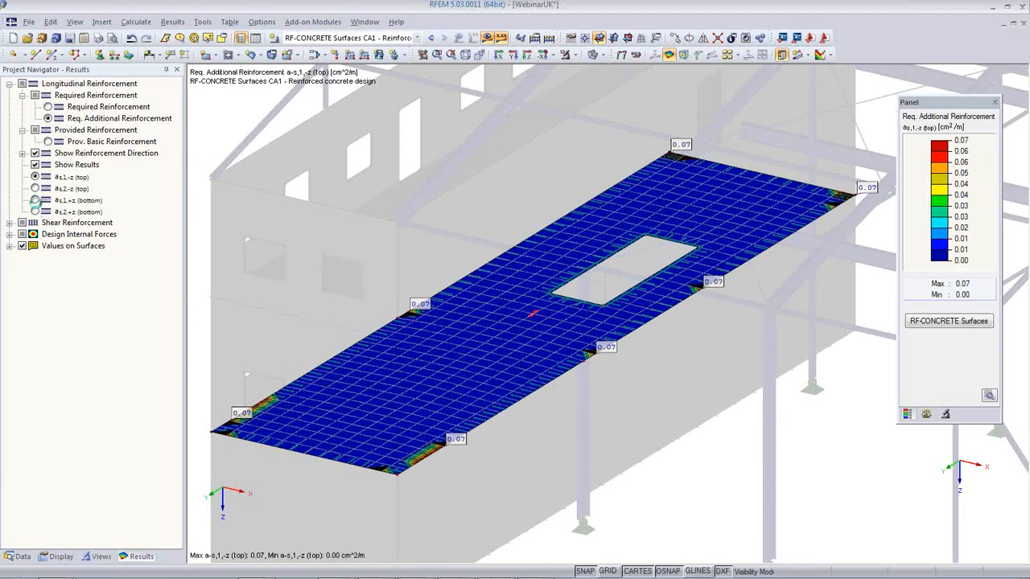
click(36, 200)
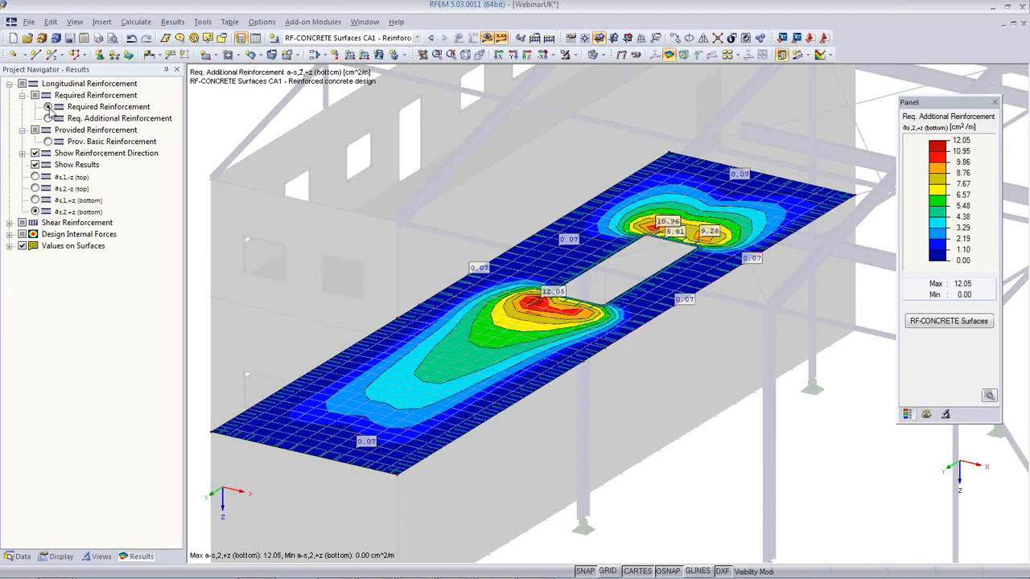
click(48, 107)
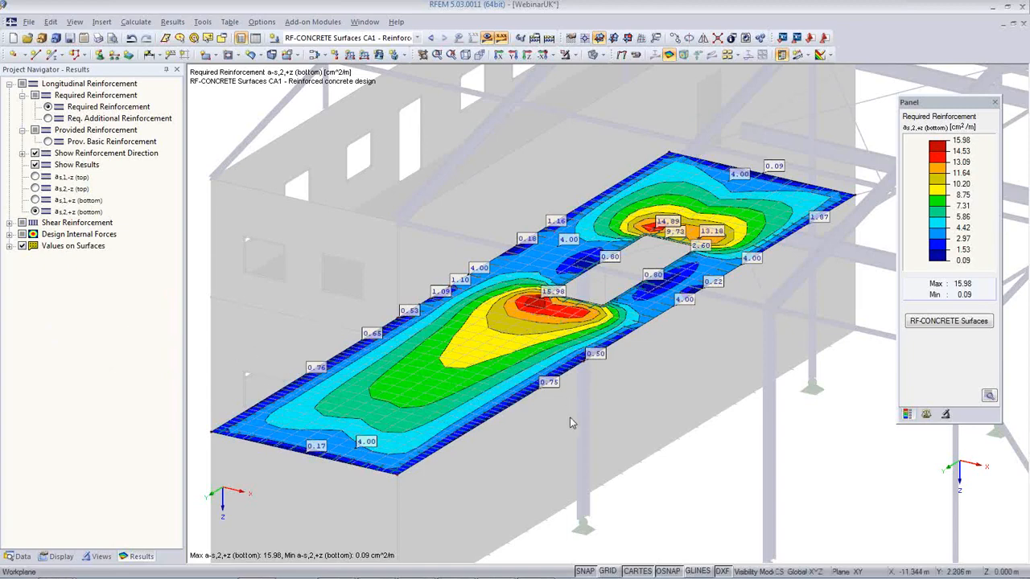
scroll(690, 485, down, 2)
middle_drag(684, 478, 622, 428)
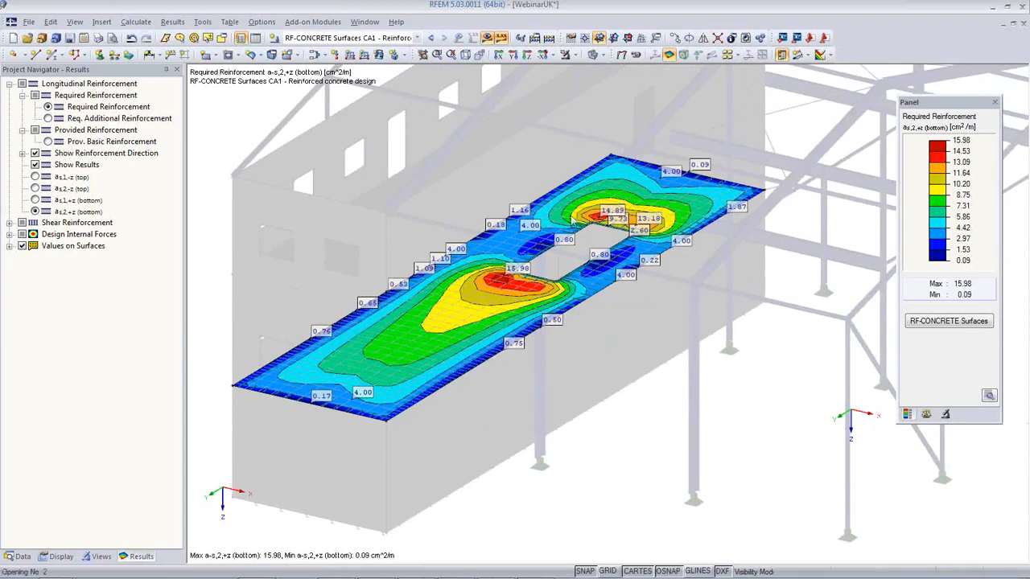
Step: Hide the reinforcement results and cancel the visibility mode to show the whole hall model
click(488, 39)
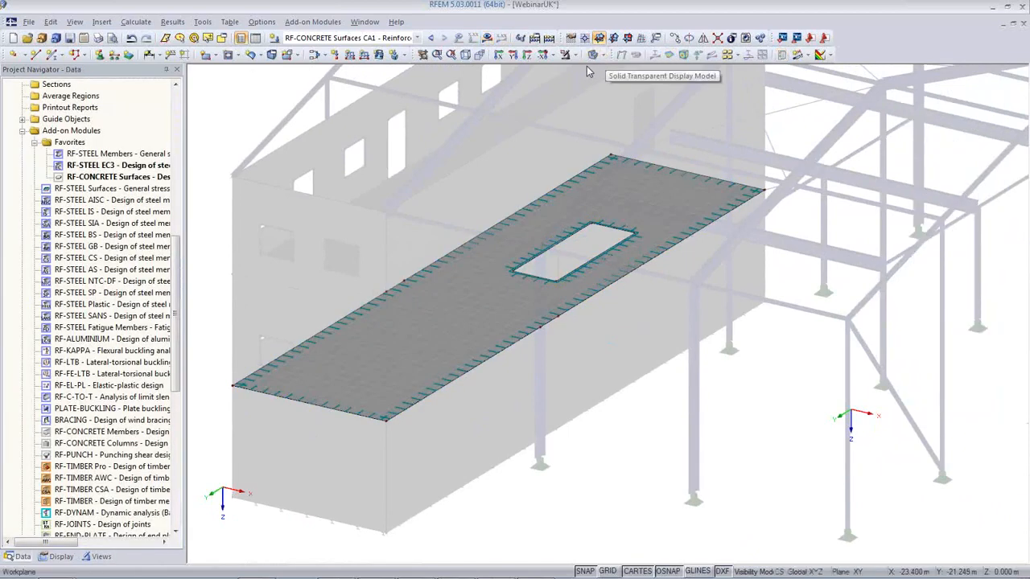
click(579, 58)
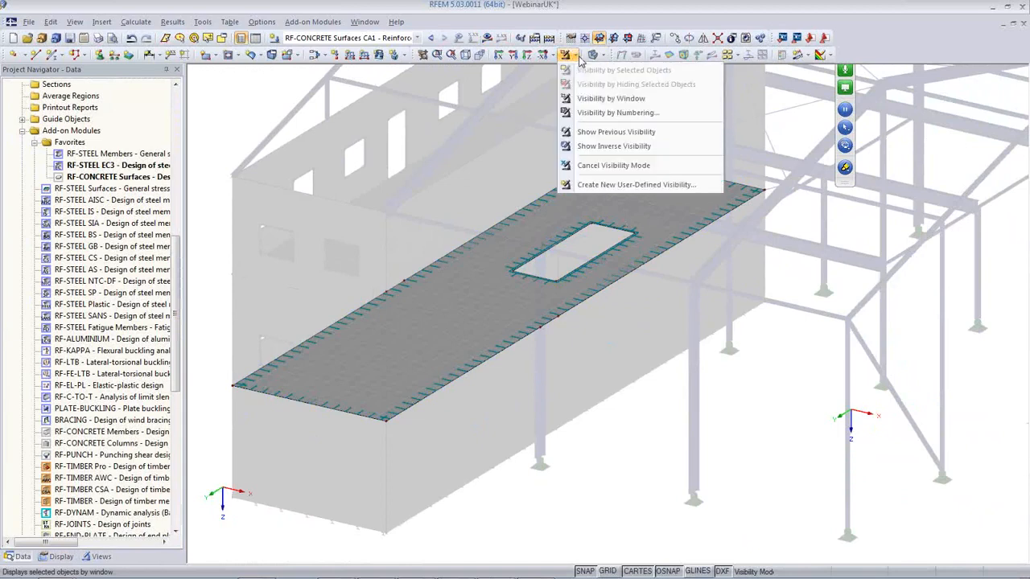
click(611, 165)
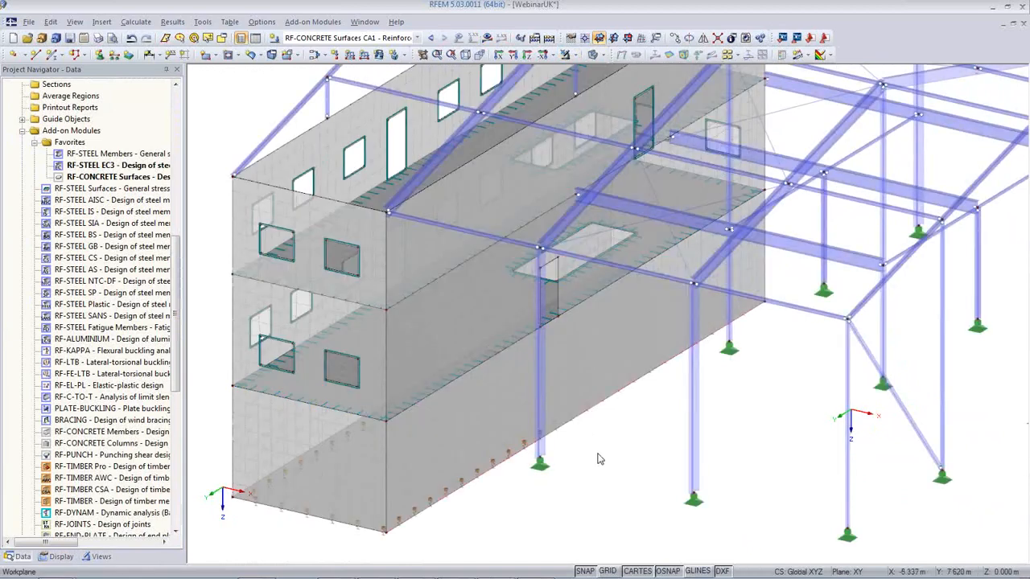
scroll(597, 457, down, 8)
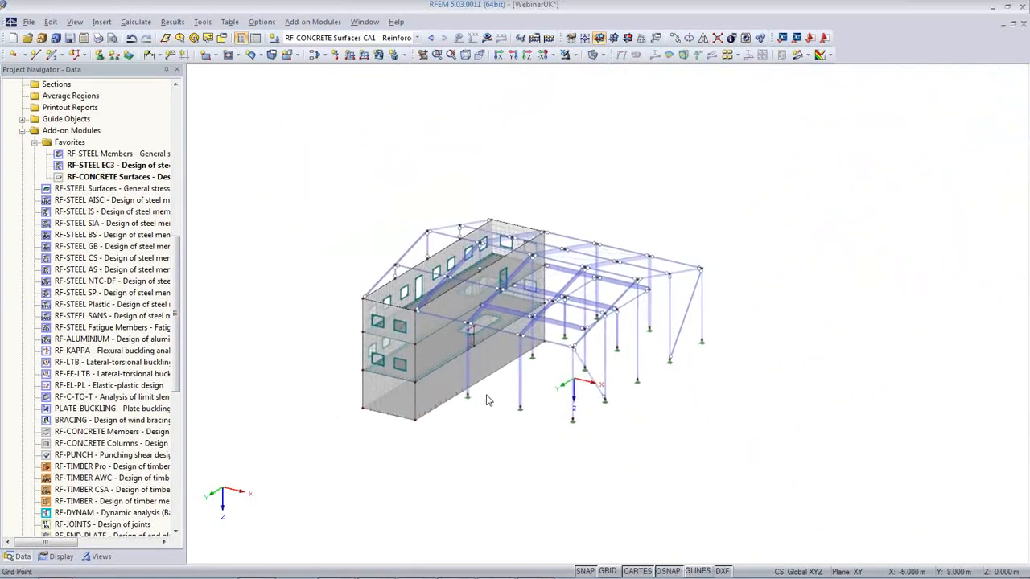
middle_drag(491, 409, 498, 428)
scroll(499, 424, up, 5)
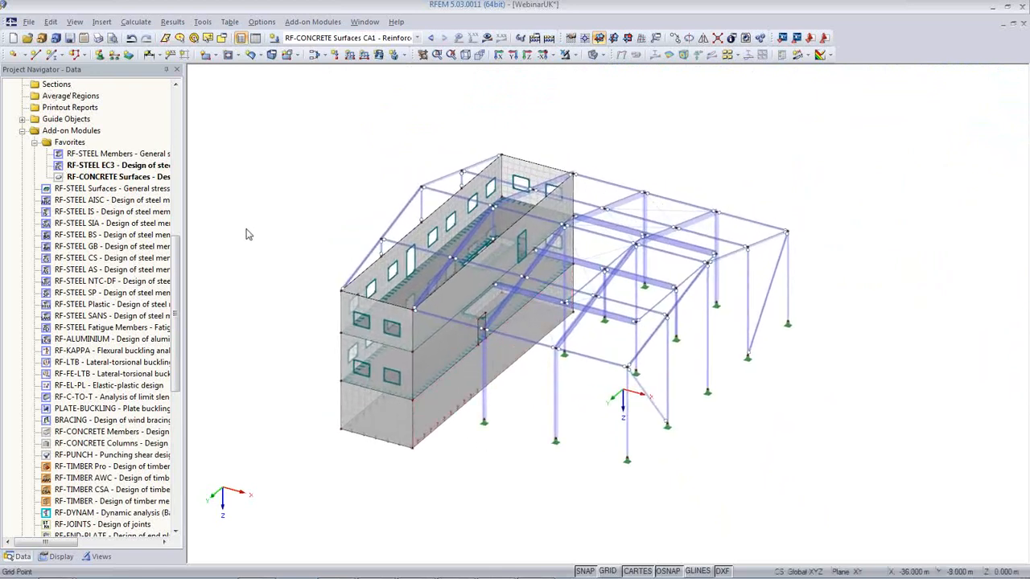
Step: Send the isometric model graphic to printout report PR1 and start a new report template
click(98, 38)
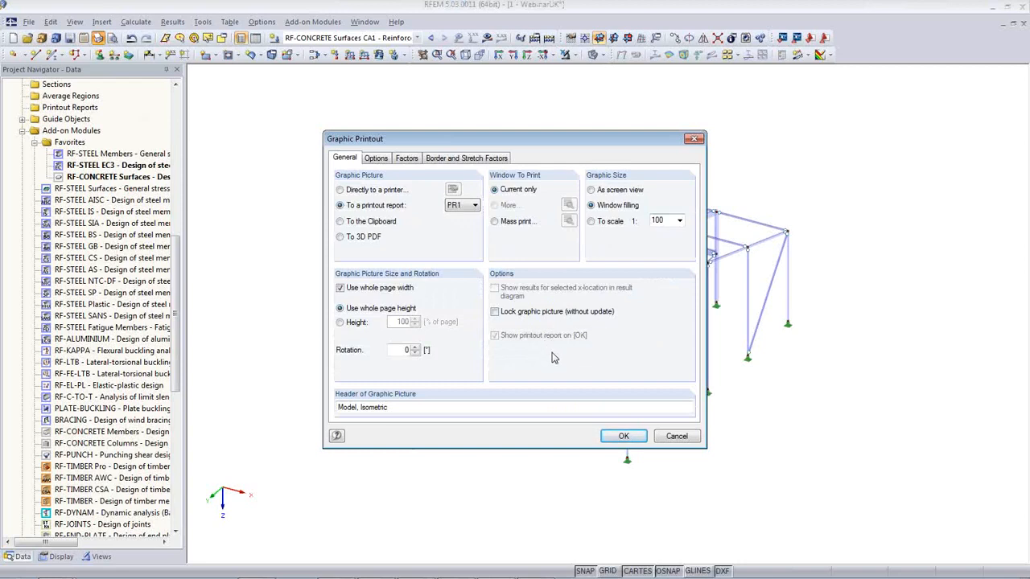
click(624, 437)
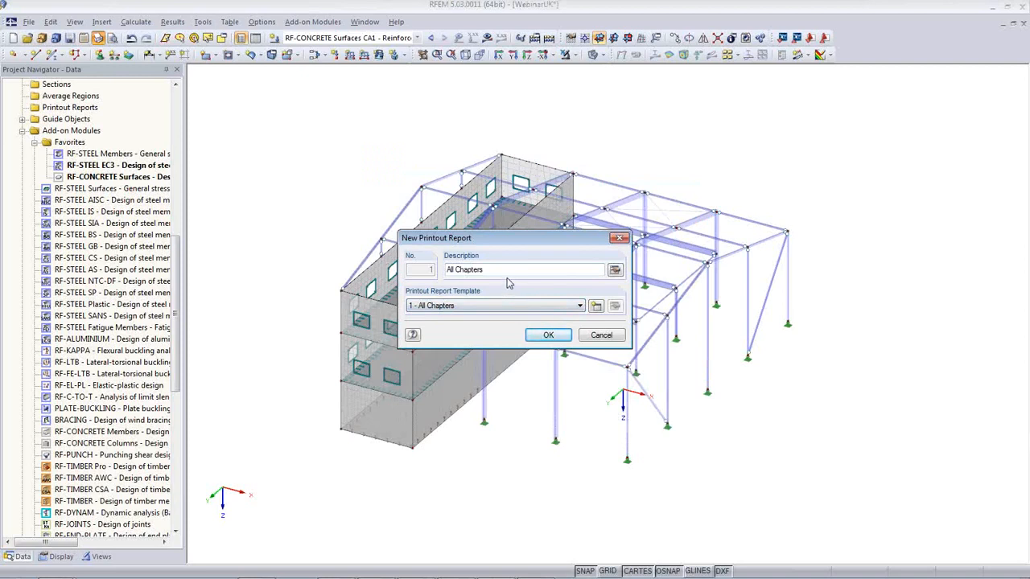
click(596, 306)
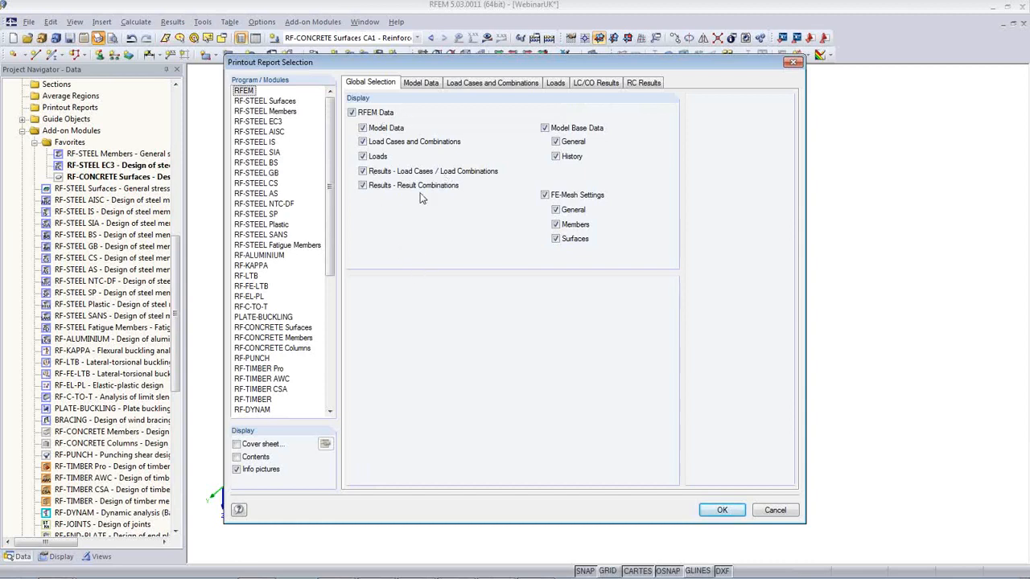
Step: Exclude the load case, load combination and result combination results from the template's RFEM data, and review its model, combination and load tables
click(363, 171)
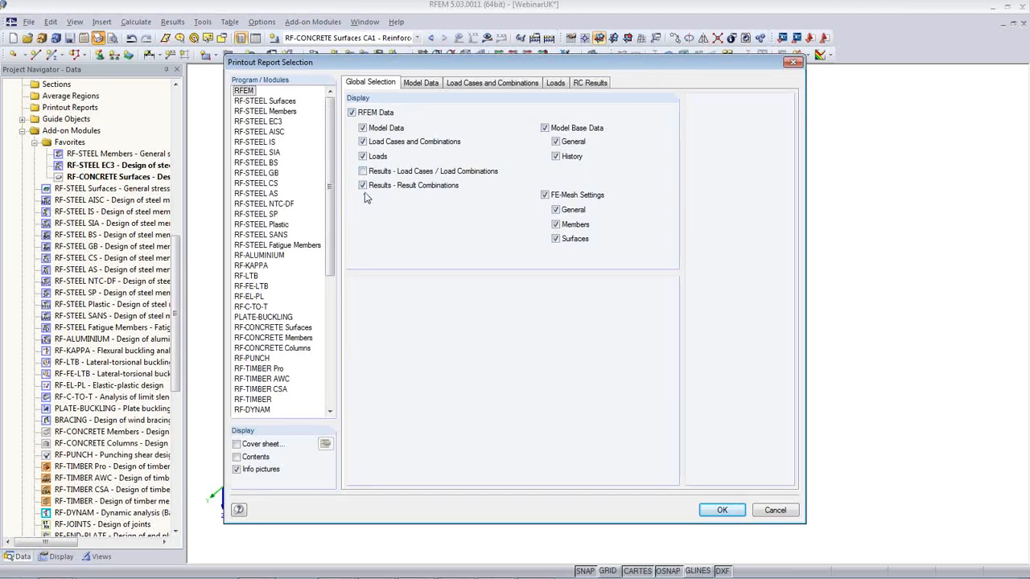
click(362, 186)
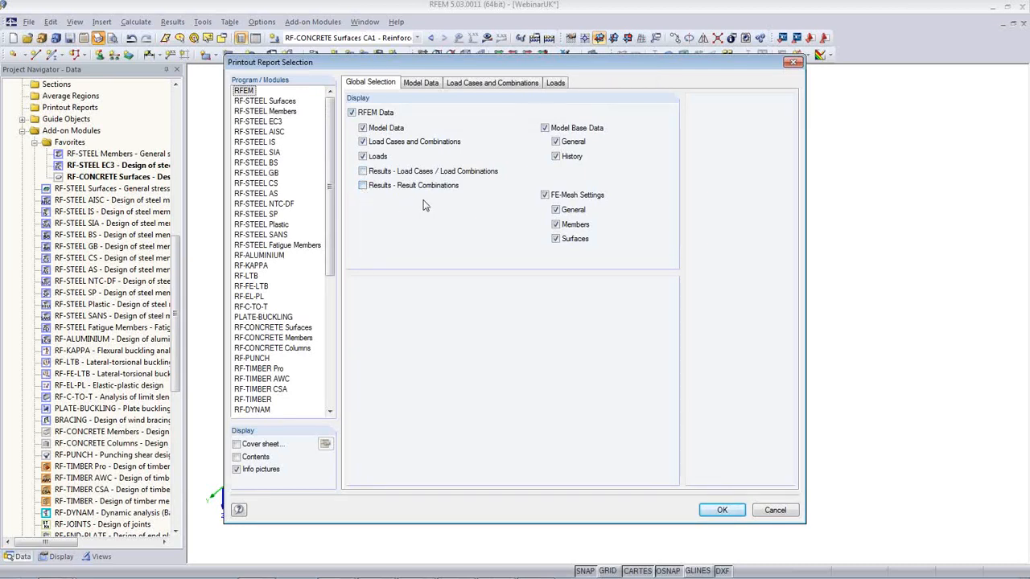
click(431, 85)
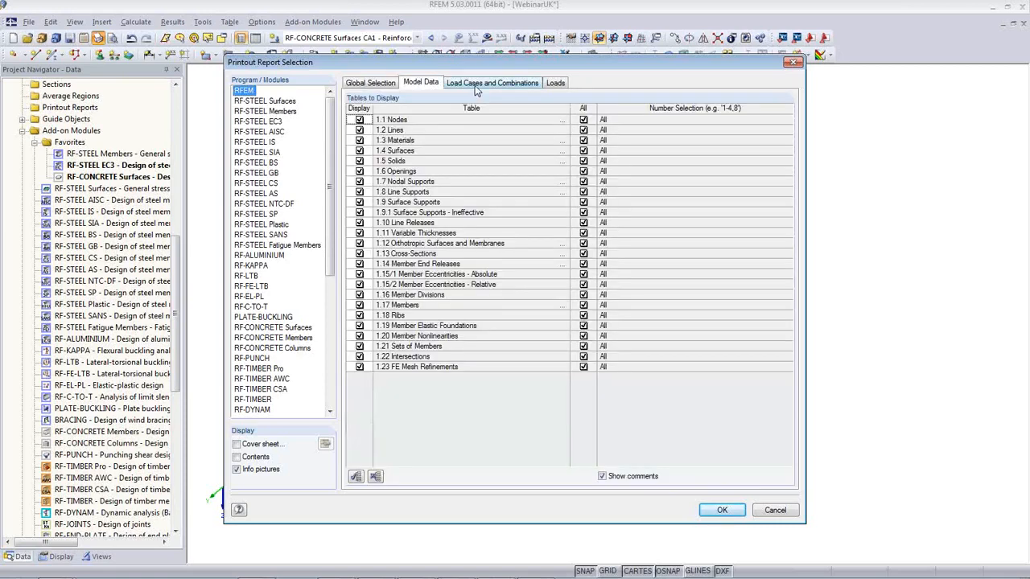
click(477, 87)
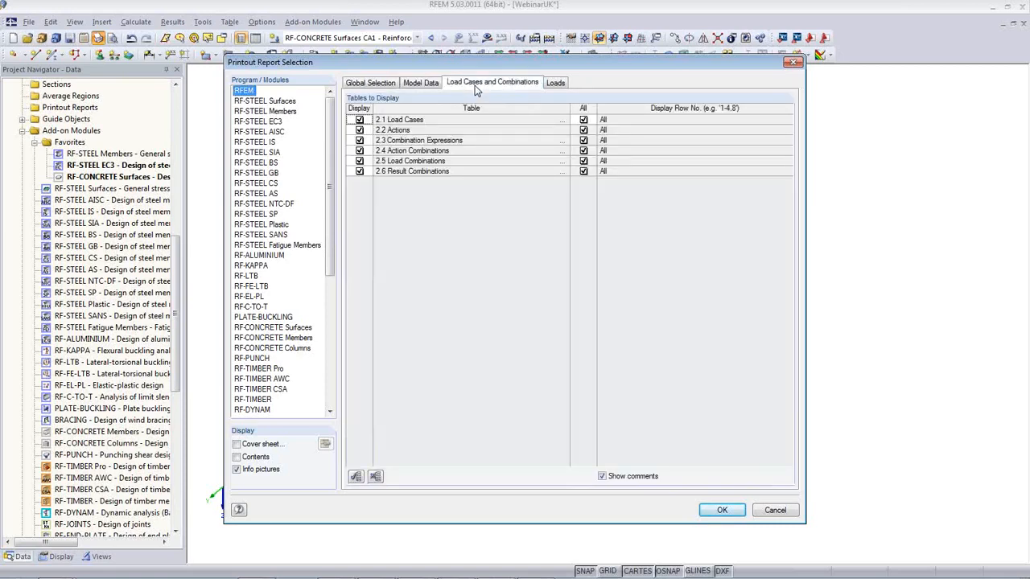
click(554, 85)
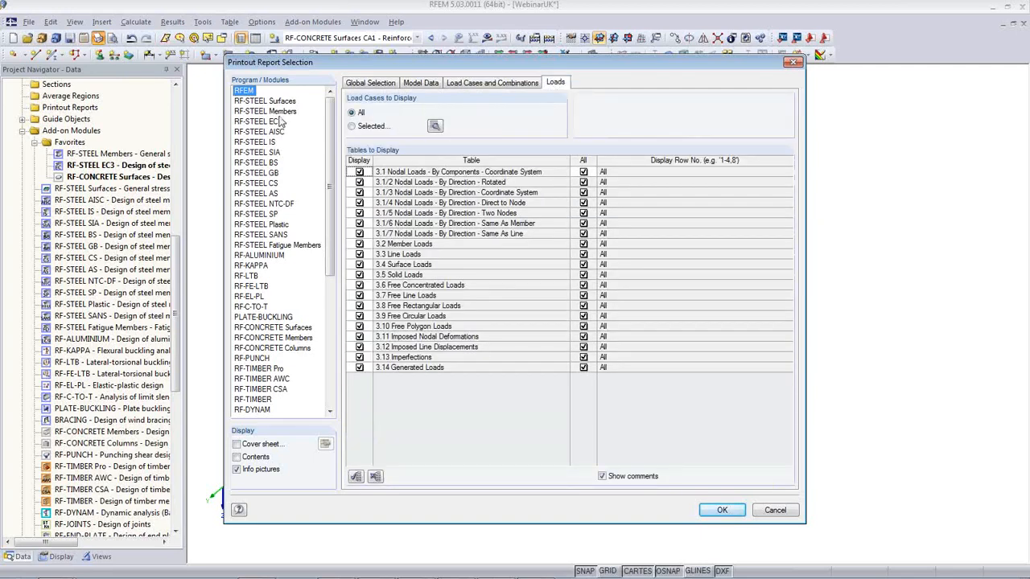
Step: In the RF-STEEL EC3 results, exclude designs by cross-section, set of members and member, governing forces 3.2, member slendernesses and both parts lists
click(268, 122)
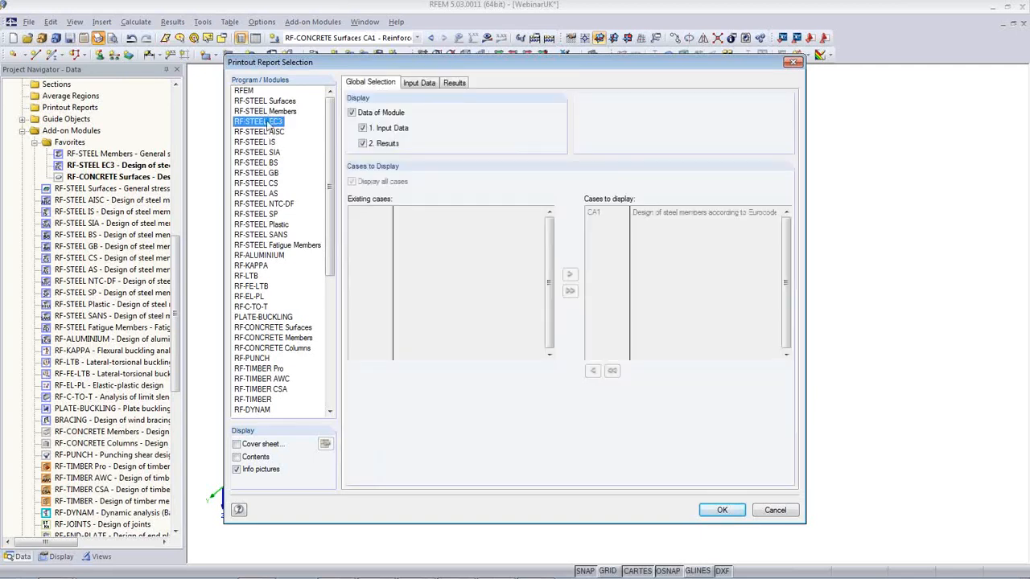
click(454, 84)
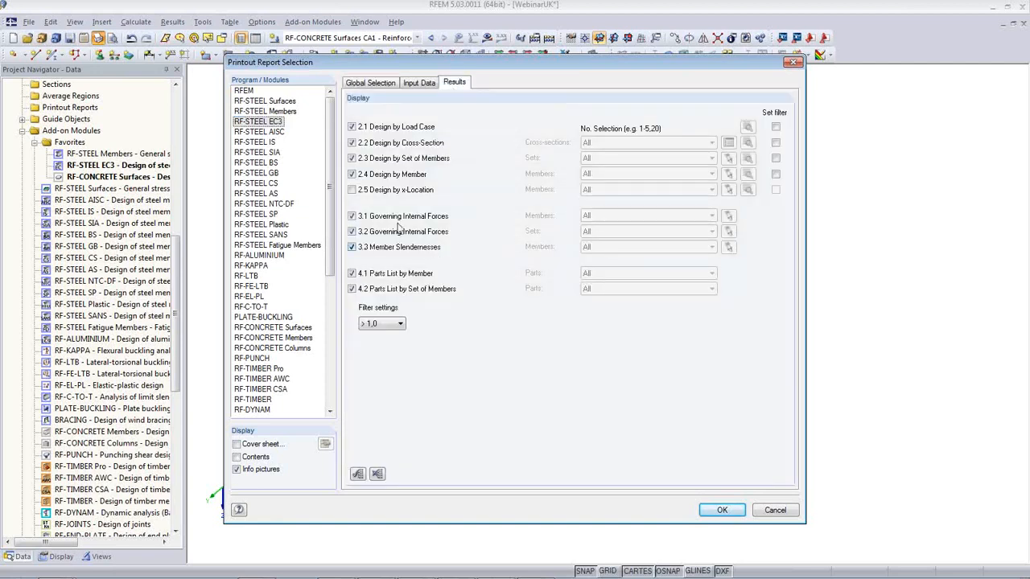
click(351, 143)
click(352, 158)
click(352, 174)
click(351, 231)
click(351, 247)
click(355, 275)
click(354, 289)
Step: Exclude the reinforcement required by surface and the error messages or notes from the RF-CONCRETE Surfaces report content
click(309, 328)
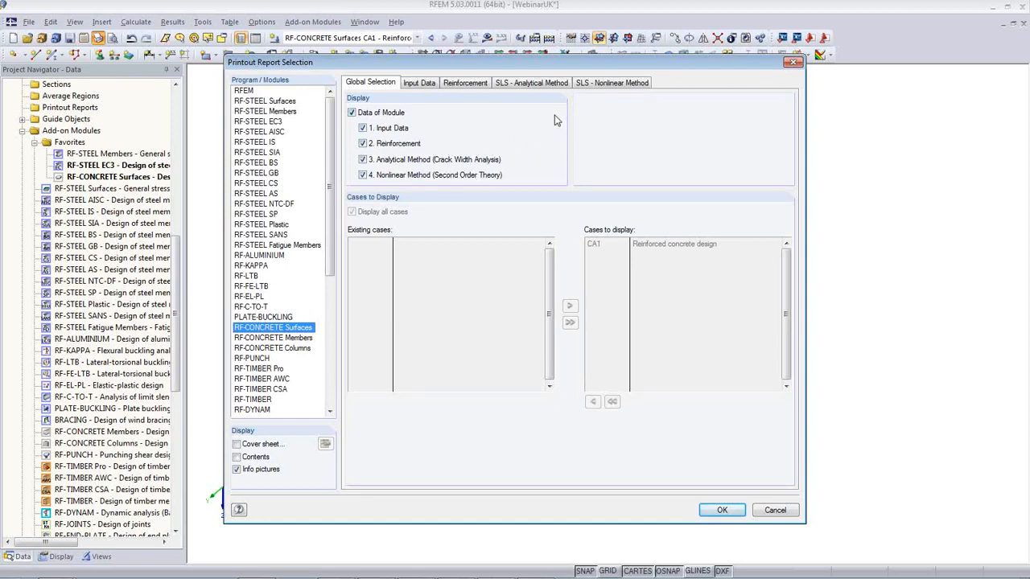
click(474, 85)
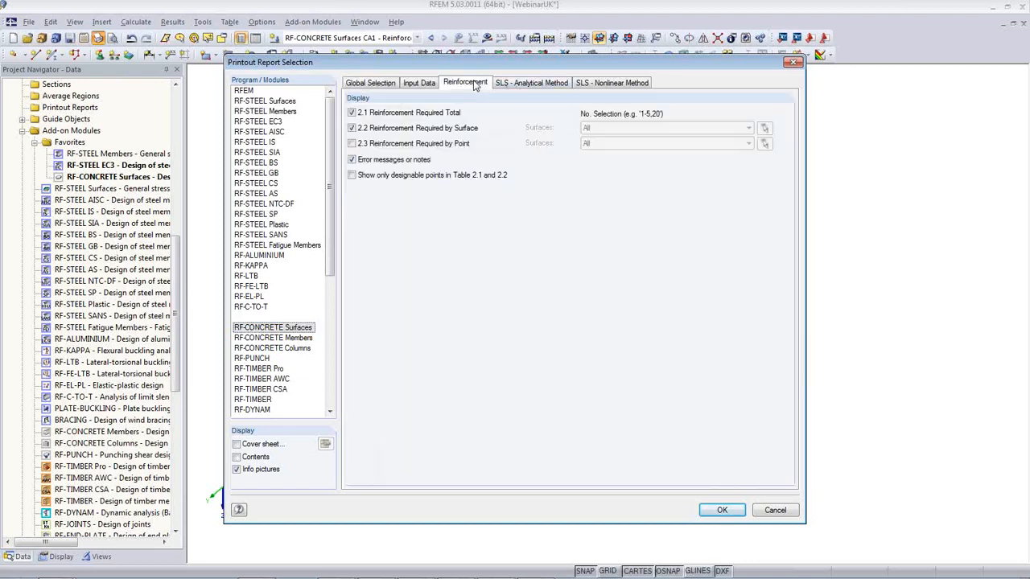
click(353, 128)
click(353, 160)
click(368, 83)
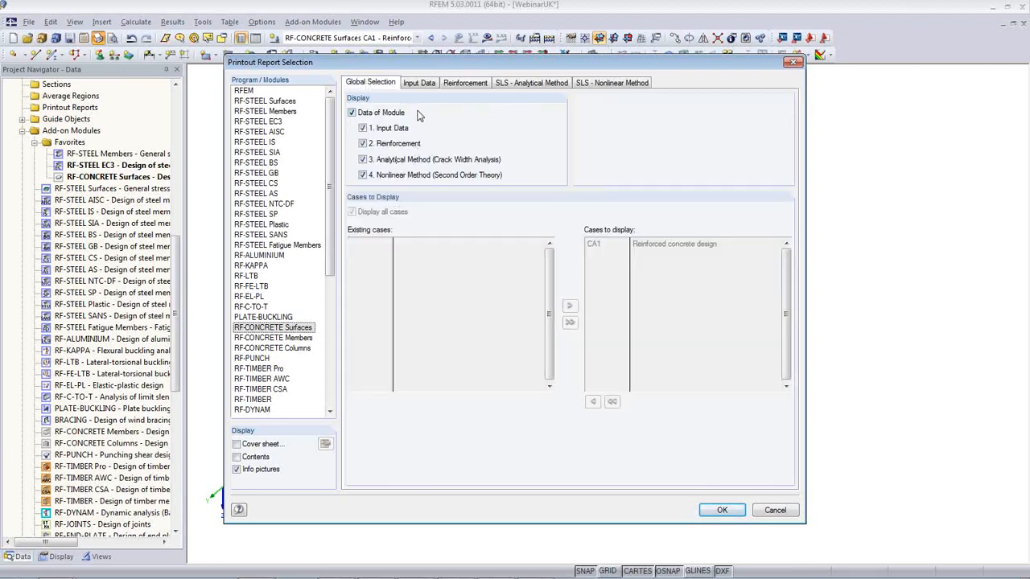
Step: Accept the report selection, save it as template TYPE B, and create the printout report with it
click(244, 90)
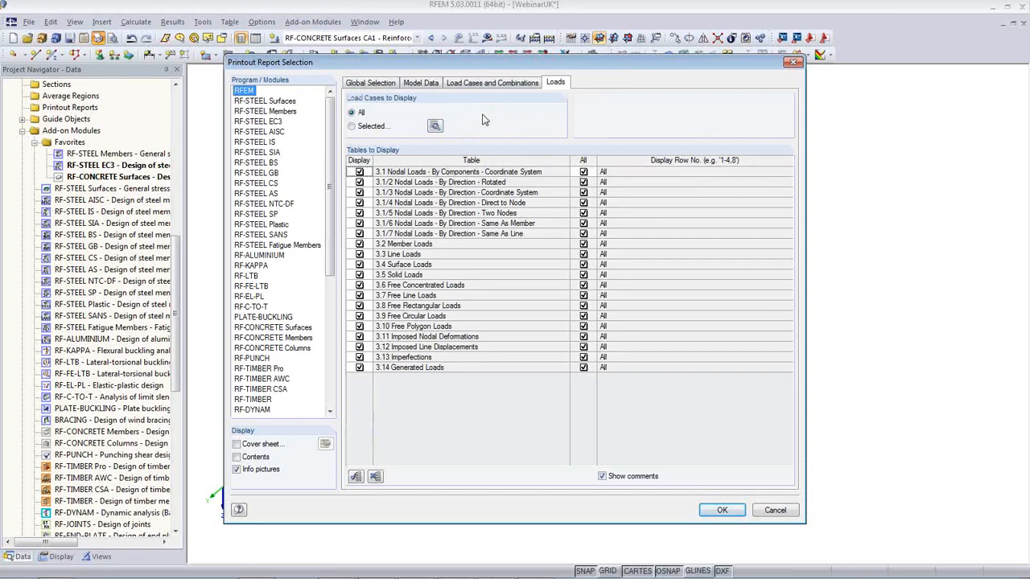
click(722, 510)
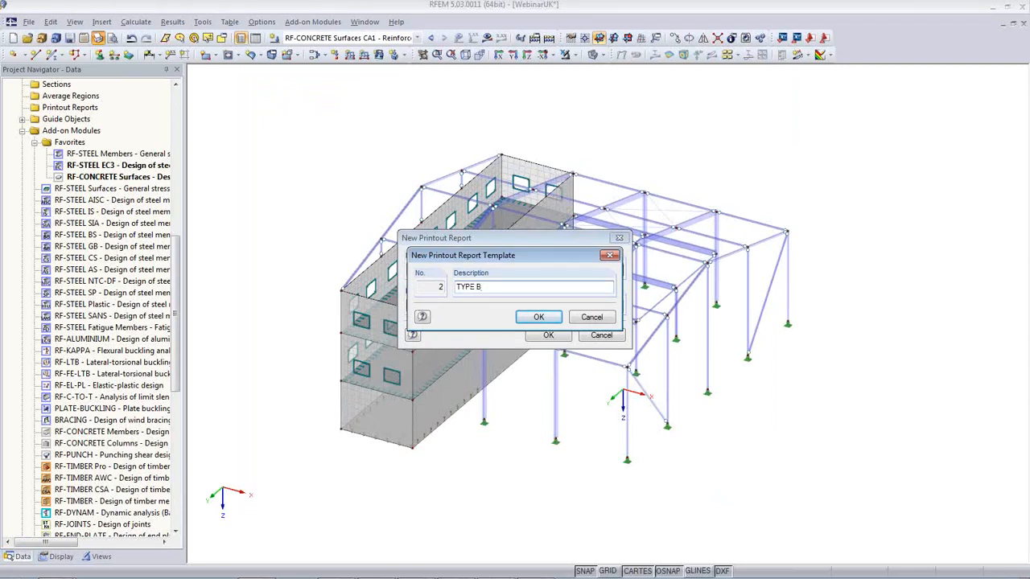
click(538, 317)
click(547, 337)
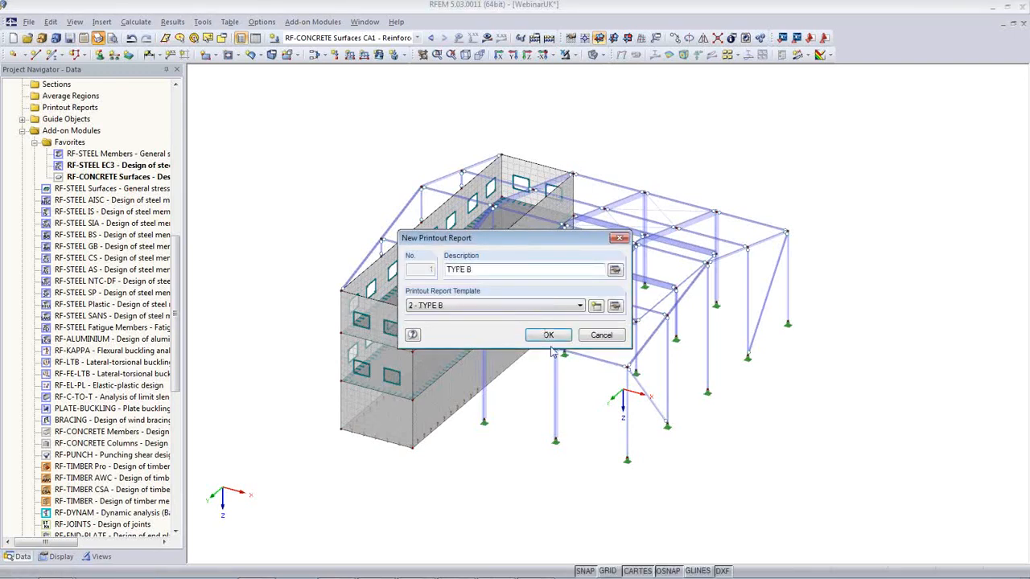
click(548, 335)
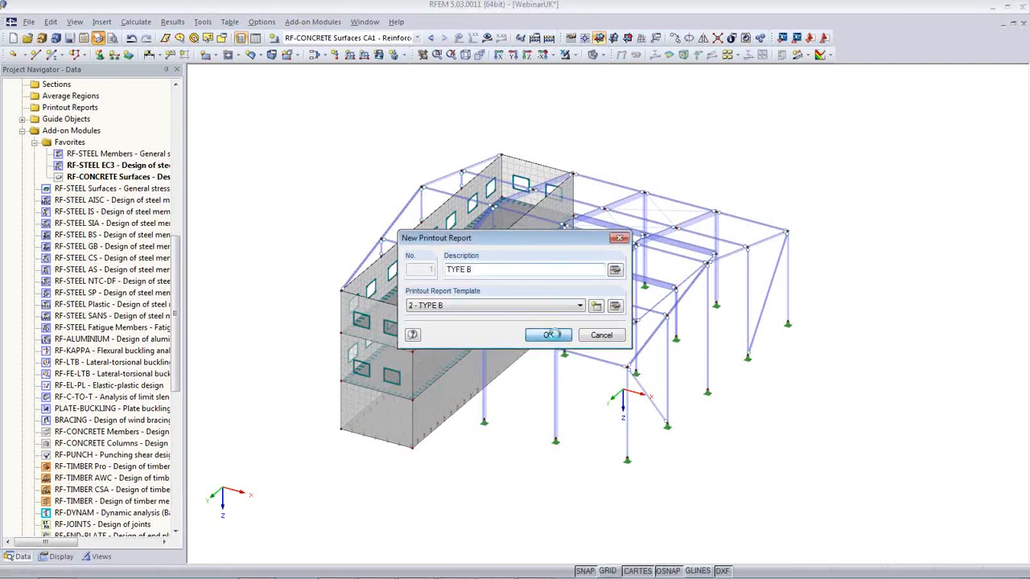
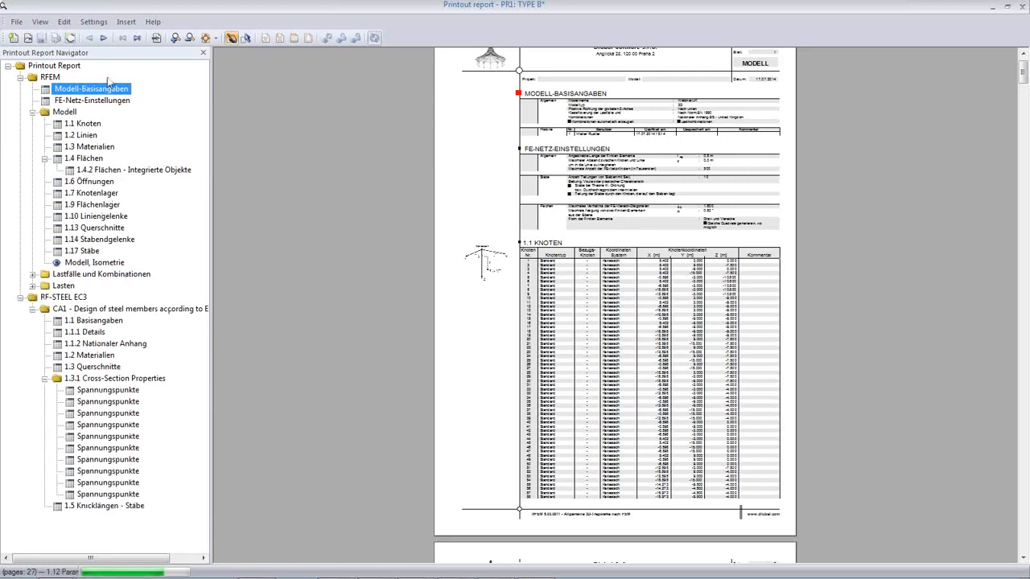
Step: Switch the printout report's language from German to English
click(64, 23)
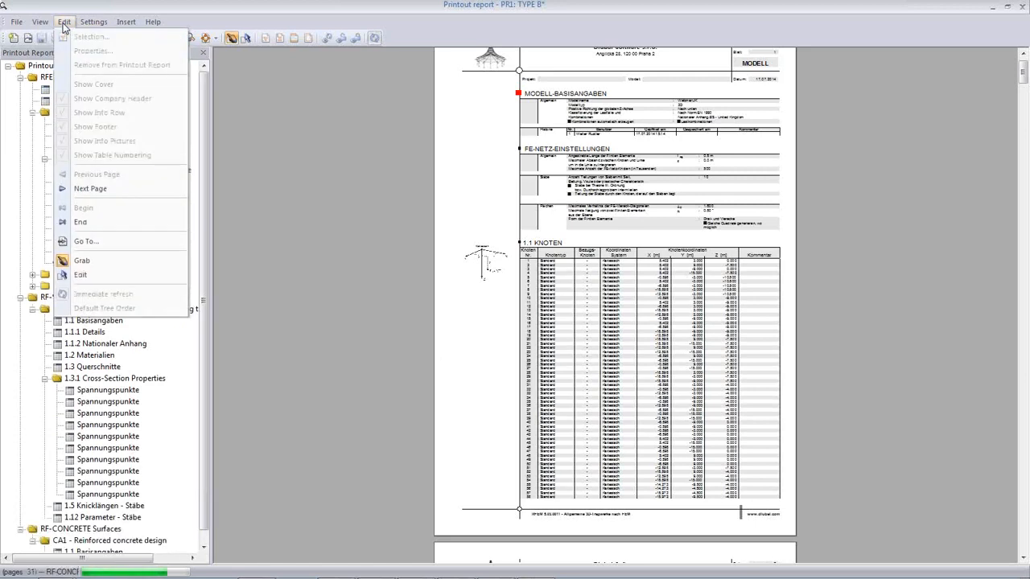
mouse_move(98, 27)
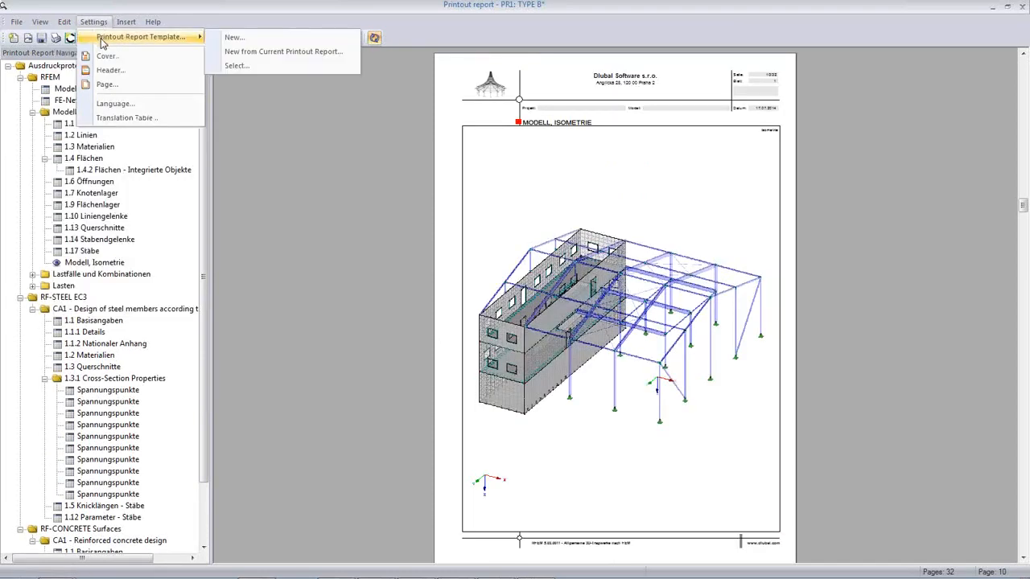
click(113, 103)
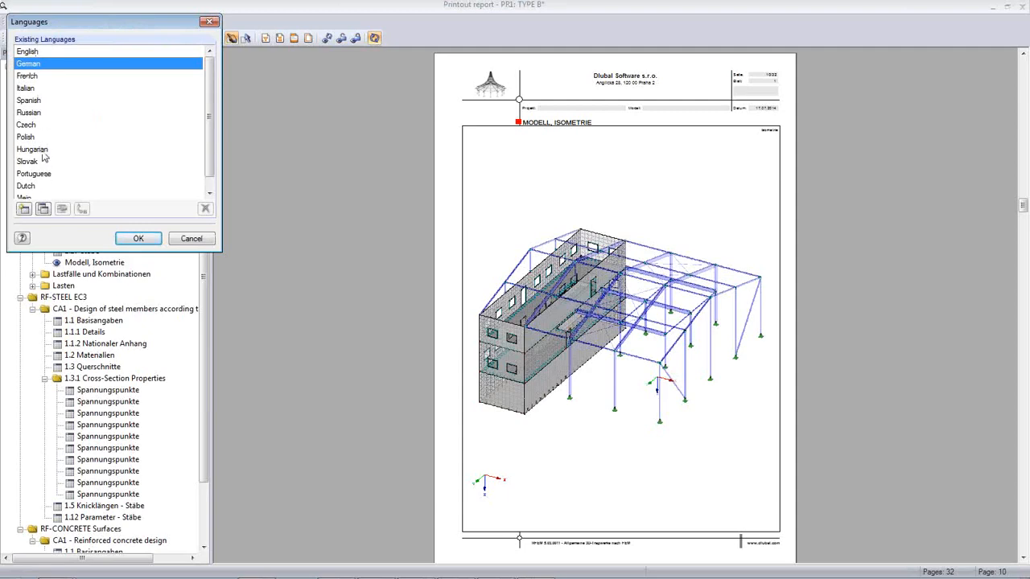
click(34, 51)
click(136, 237)
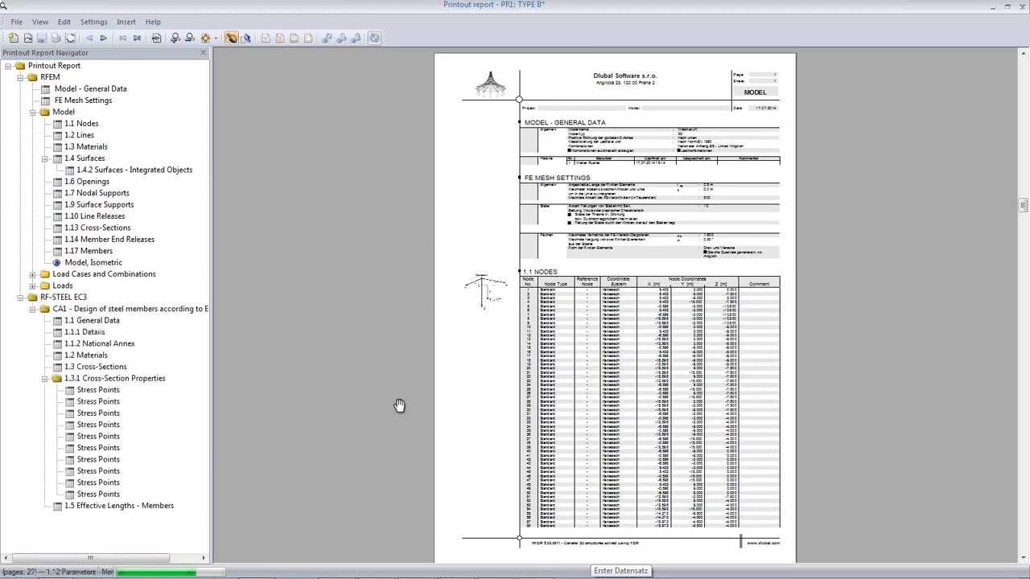
Step: Remove the 1.3.1 Cross-Section Properties chapter from the report and view the Model, Isometric page
right_click(104, 380)
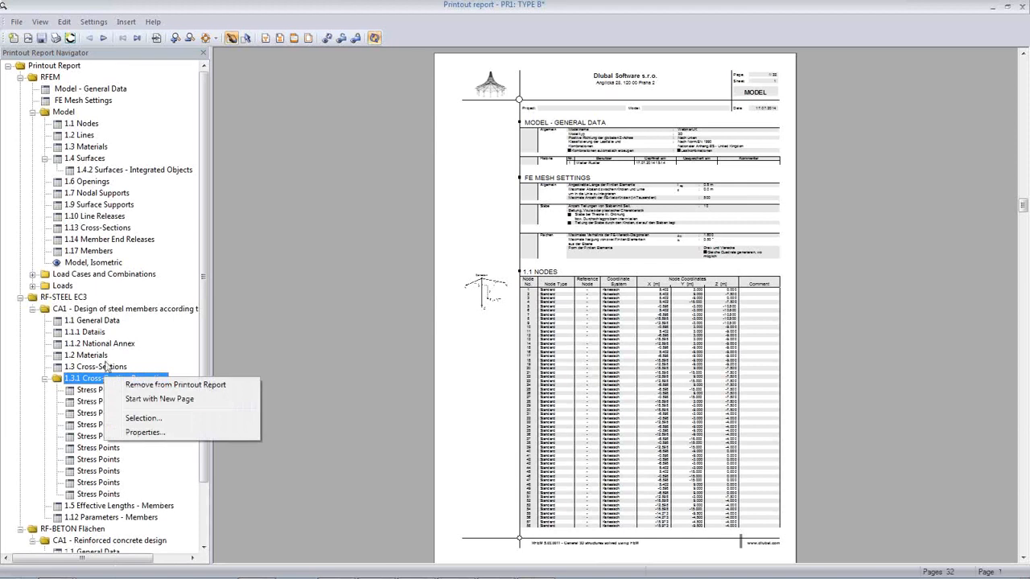
click(161, 385)
click(492, 310)
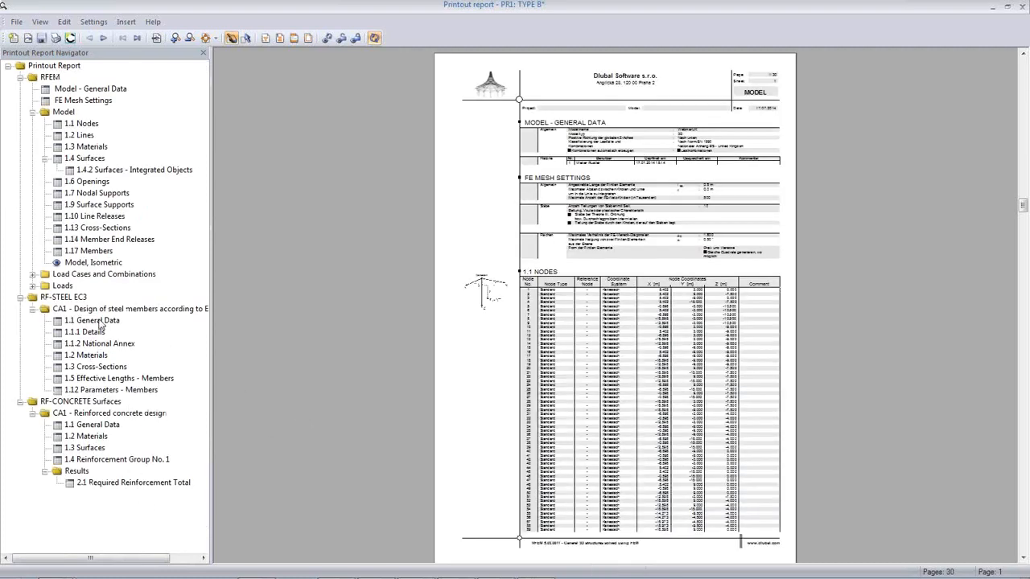
click(105, 264)
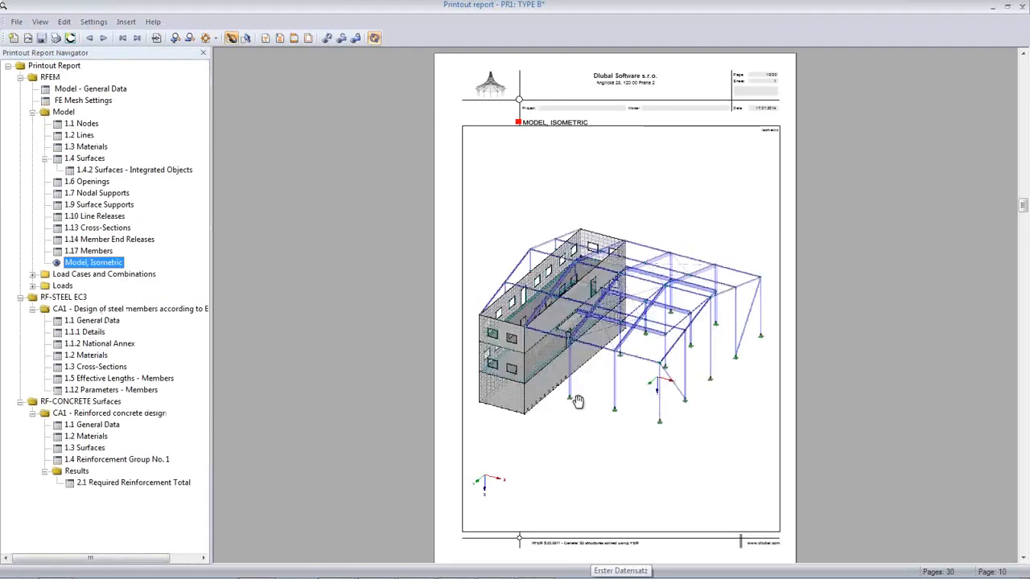
scroll(577, 403, down, 1)
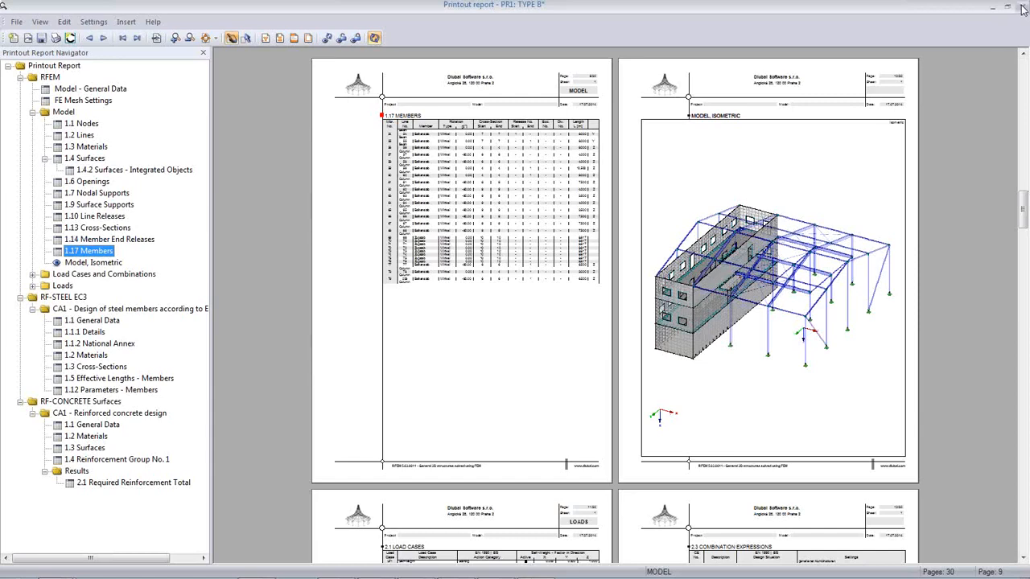
Step: Close the printout report and isolate the lowest floor slab of the concrete building using Visibility by Window
click(1021, 5)
click(470, 311)
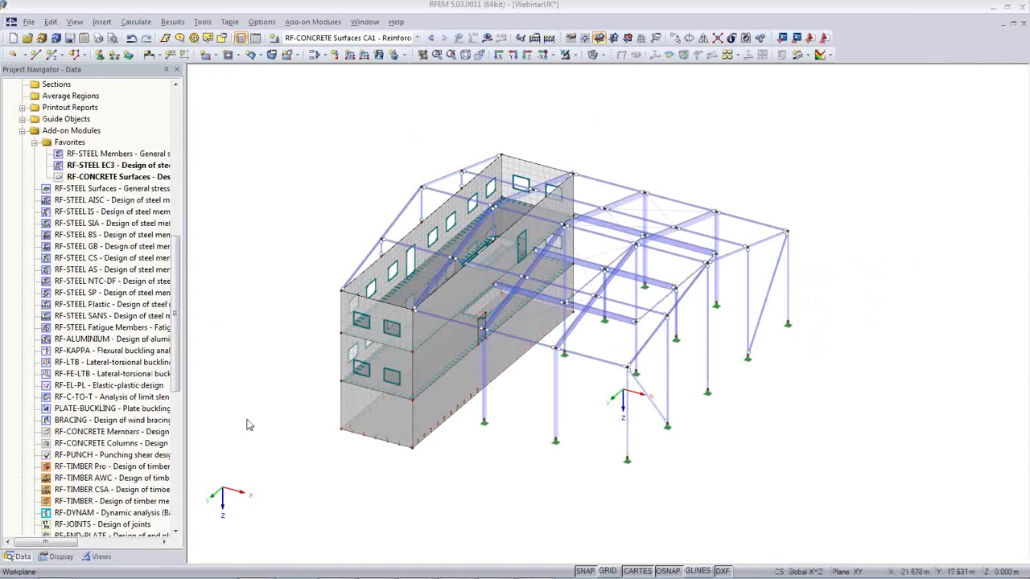
ctrl+middle_drag(362, 448, 494, 324)
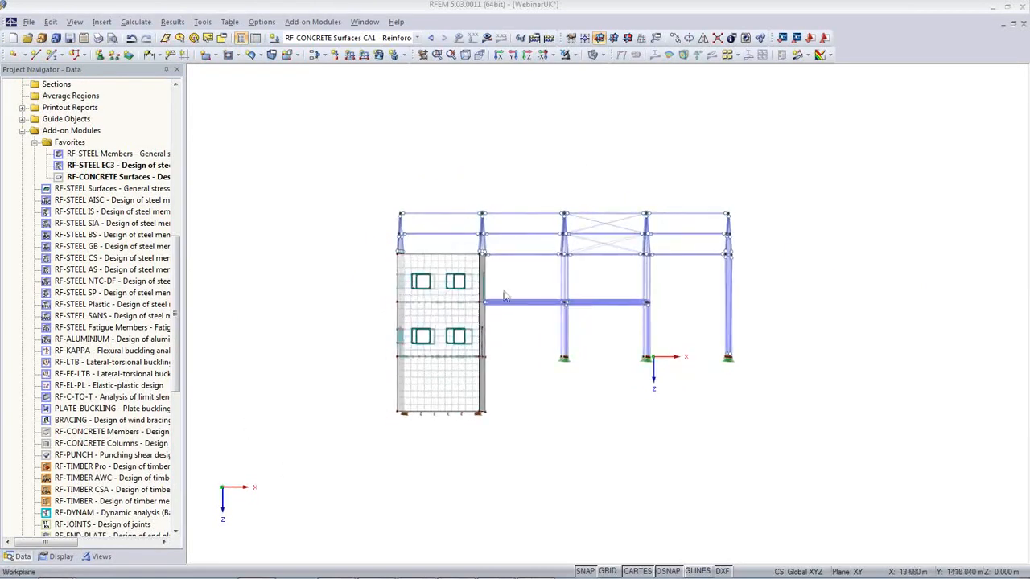
click(567, 55)
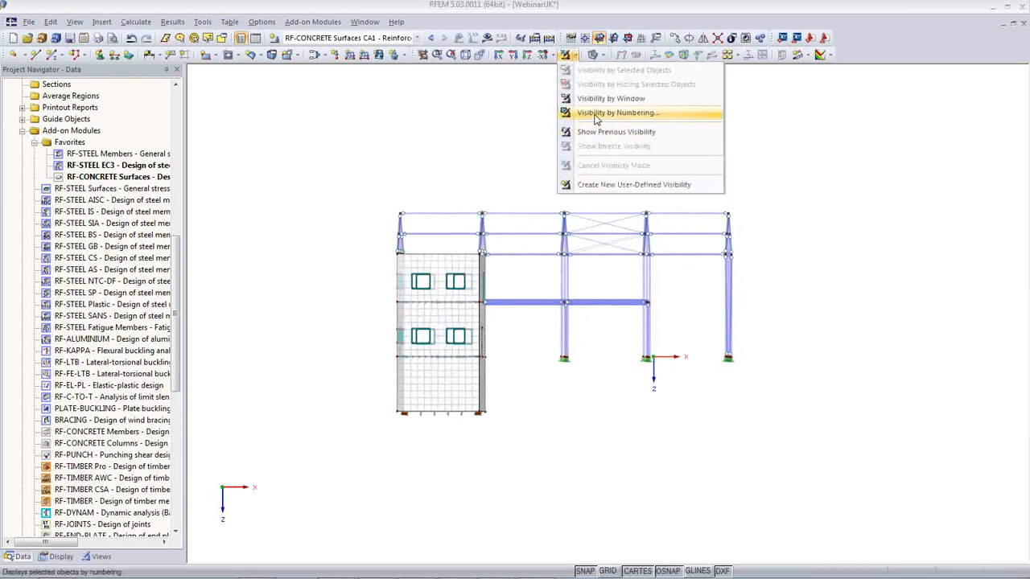
click(605, 98)
drag(385, 352, 504, 361)
ctrl+middle_drag(466, 402, 397, 450)
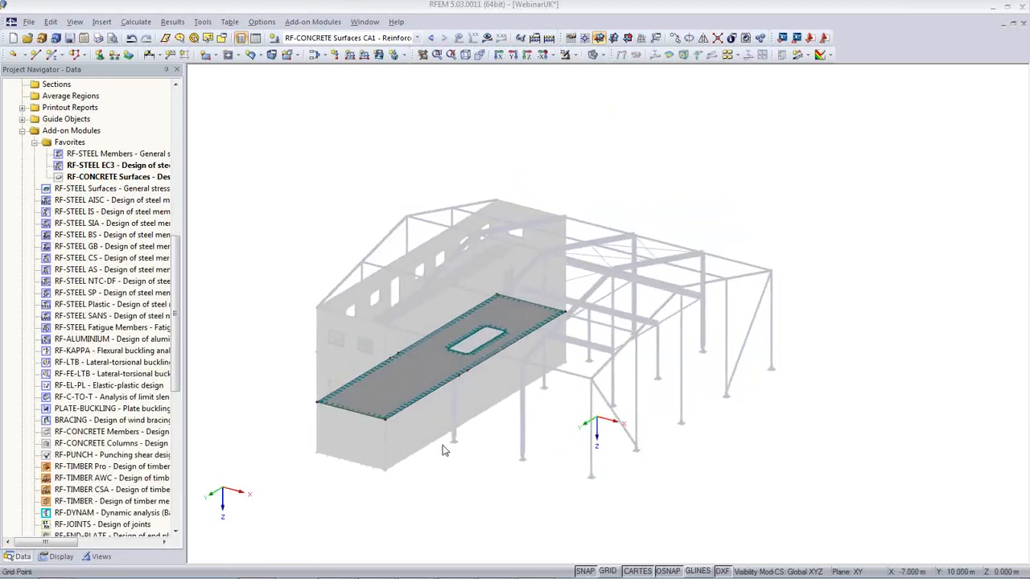
Step: Turn off the display of hidden objects in the background and view the isolated slab in the Z-direction
right_click(447, 113)
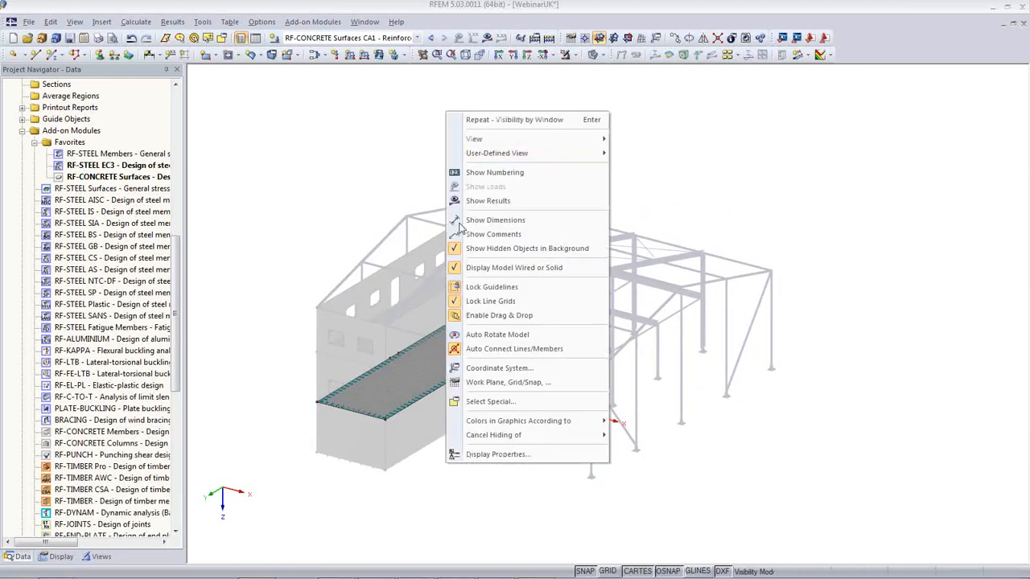
click(463, 250)
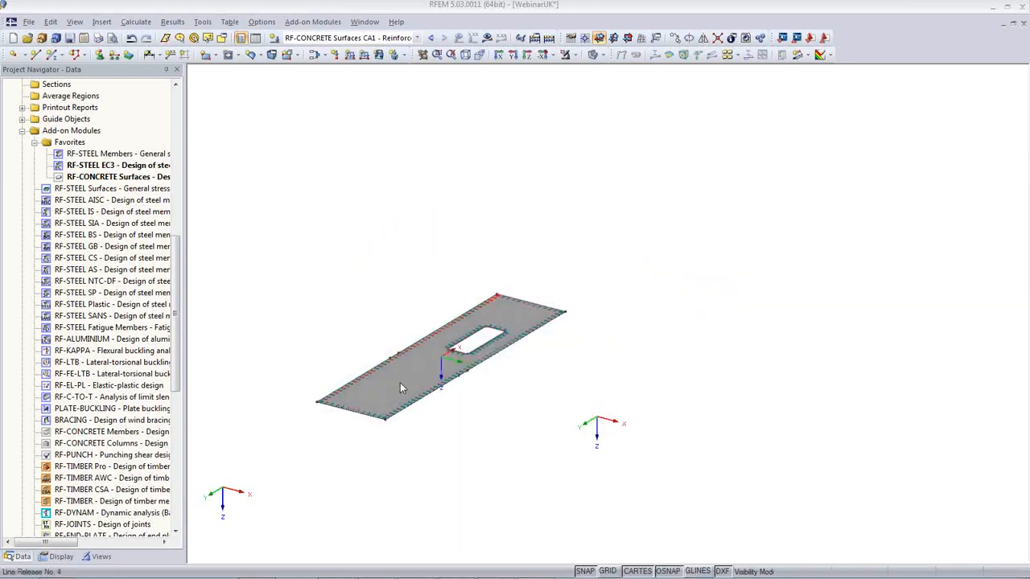
click(526, 54)
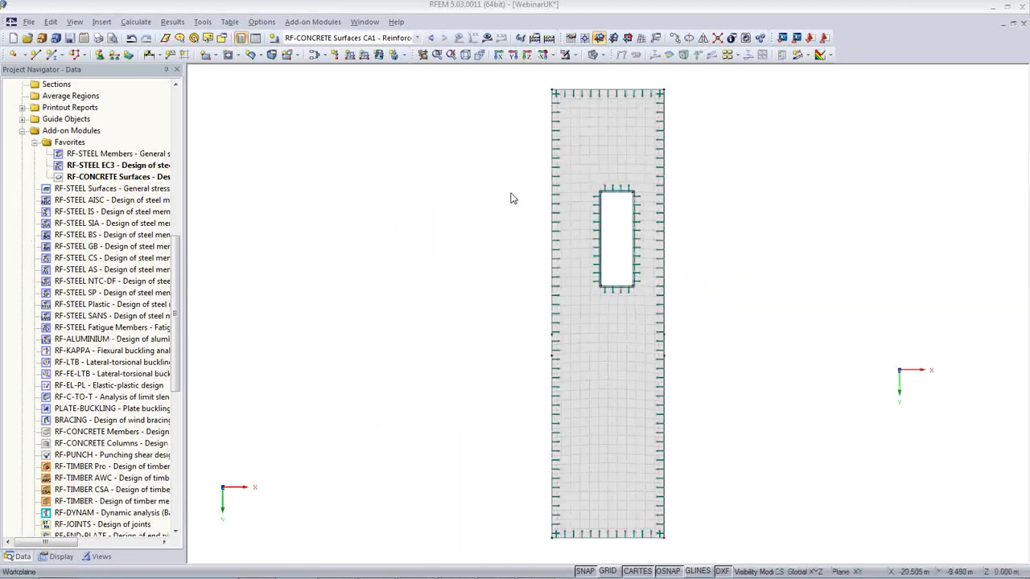
Step: Show the RF-CONCRETE Surfaces results on the slab and review the required top and bottom reinforcement in both directions
click(487, 40)
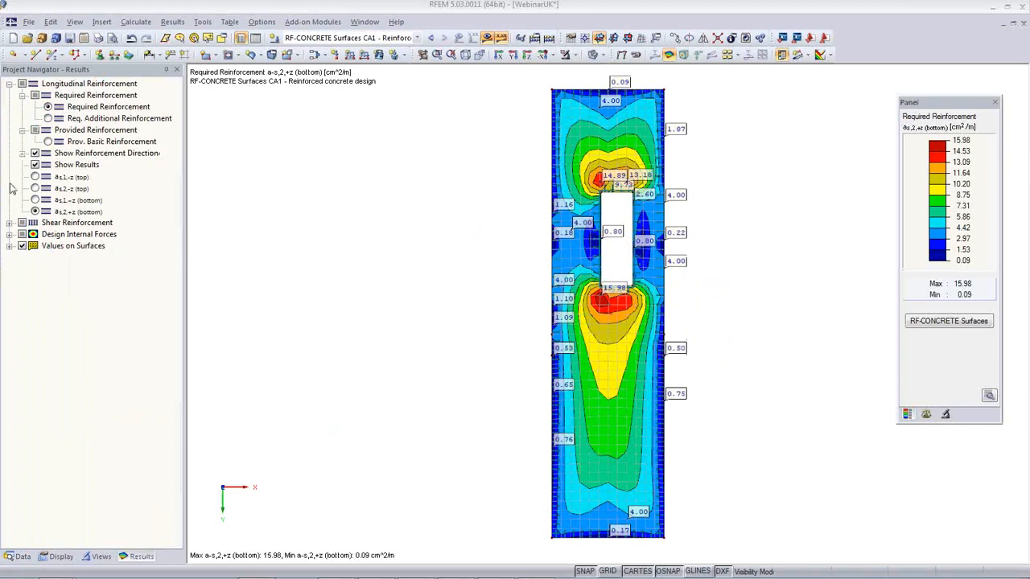
click(37, 180)
click(35, 177)
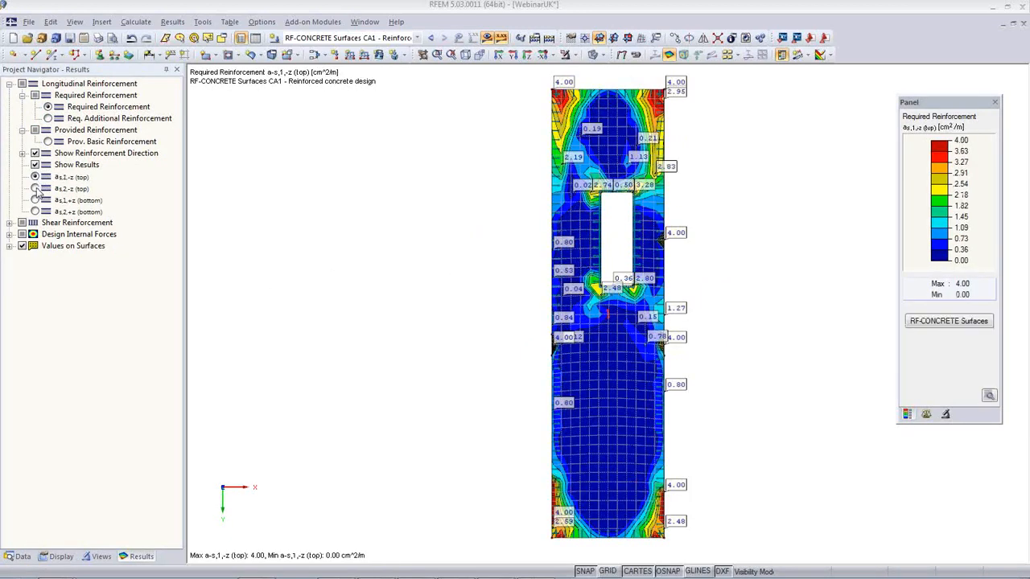
click(35, 188)
click(34, 200)
click(34, 212)
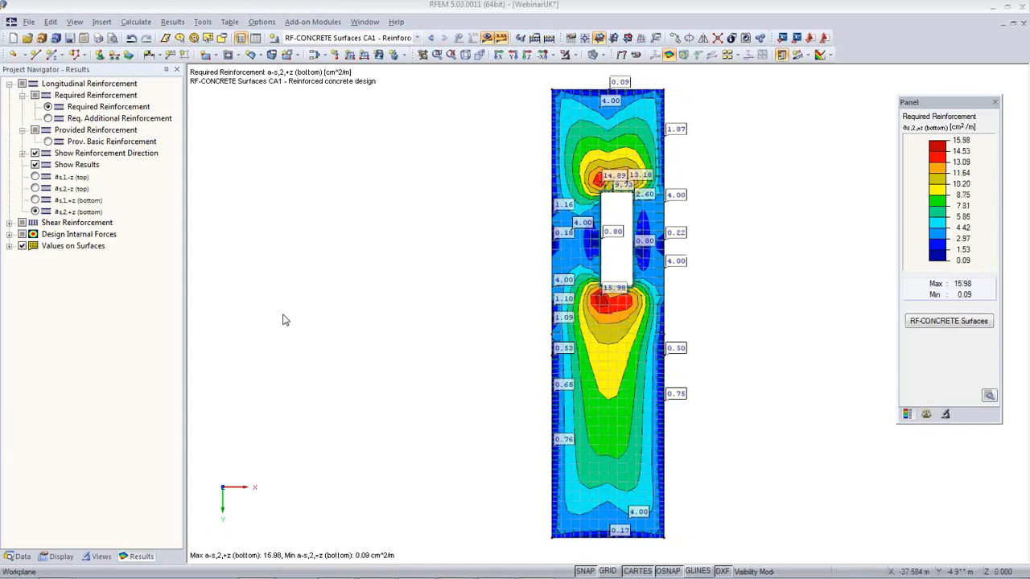
Step: Set up a graphic printout to report PR1 as a mass print with a picture height of 50% of the page
click(98, 38)
click(495, 223)
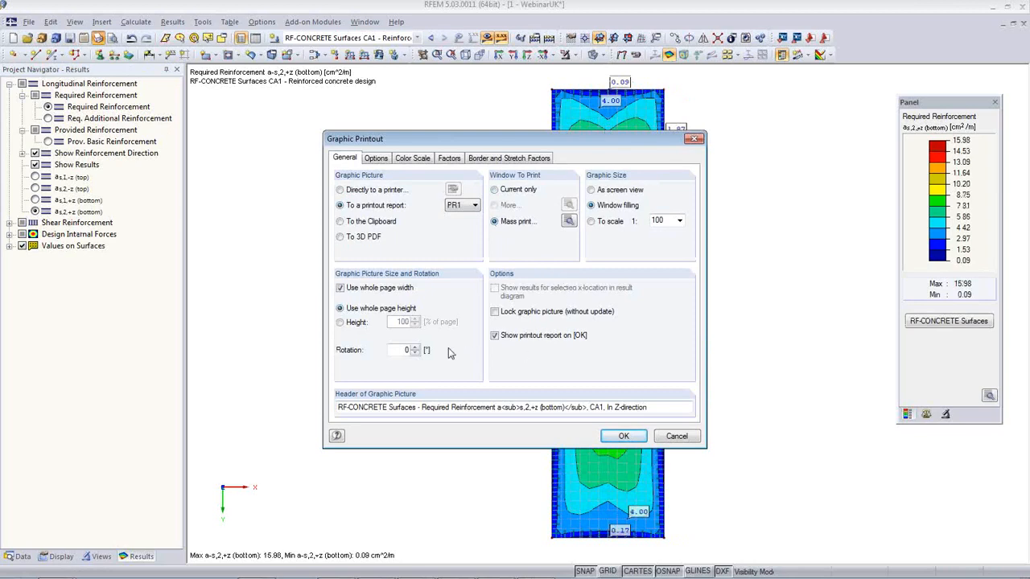
click(339, 323)
Step: Configure the mass print of results to use the selected load case CA1 RF-CONCRETE Surfaces
click(568, 223)
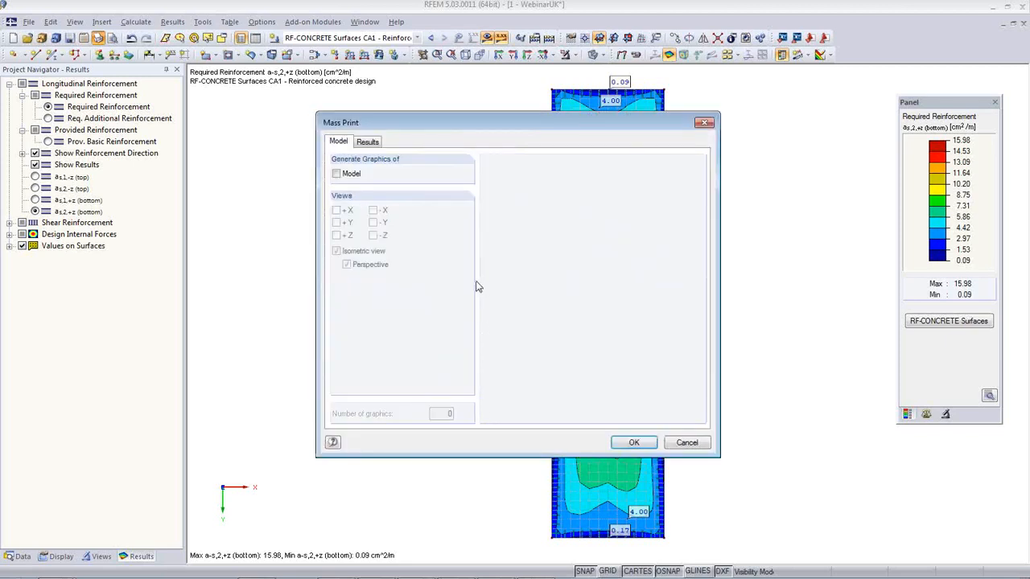
click(368, 142)
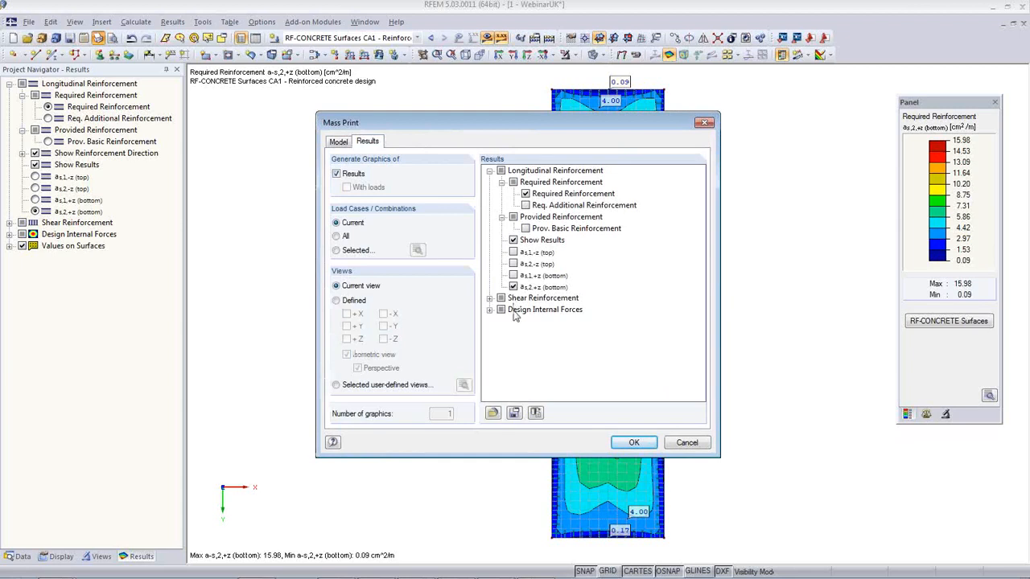
click(336, 251)
click(417, 250)
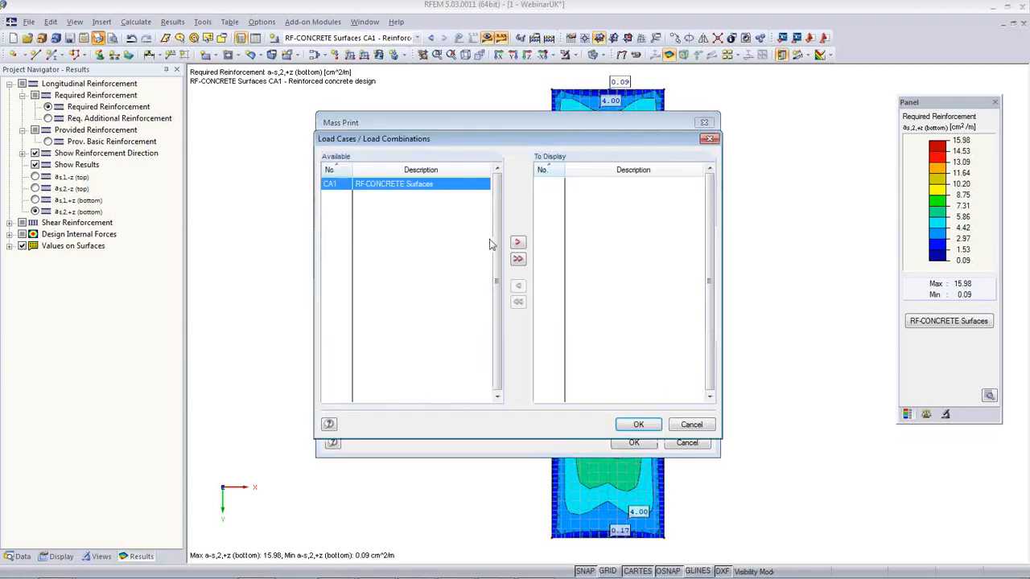
double_click(389, 189)
click(644, 425)
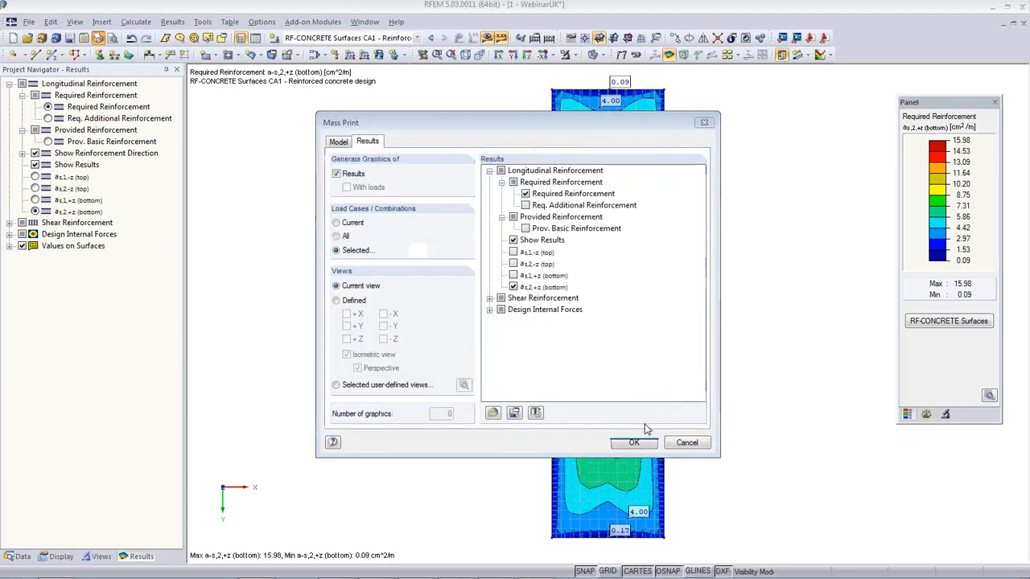
Step: Include all four top and bottom required reinforcement results and send the graphics to the report without opening it
click(513, 252)
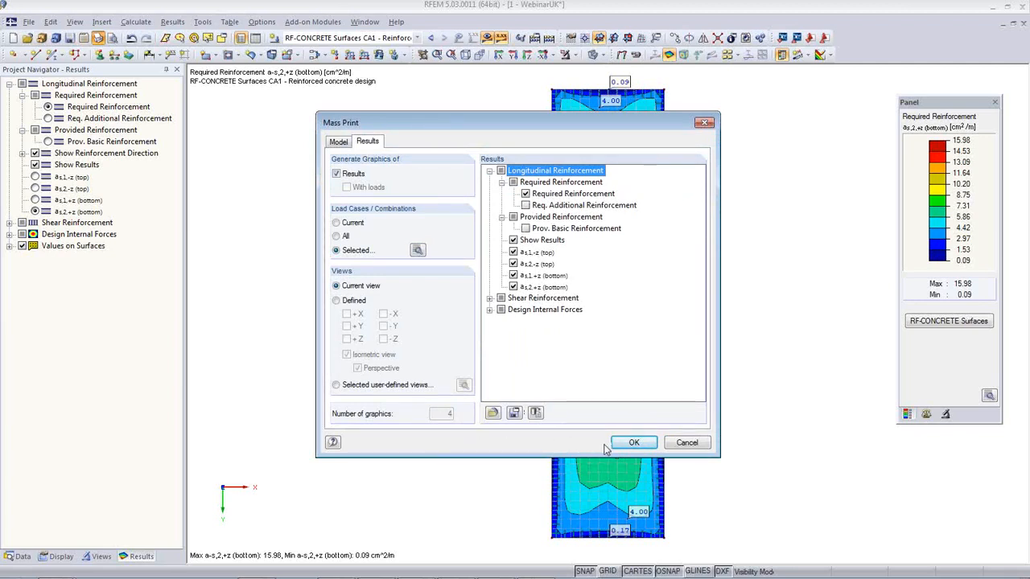
click(634, 443)
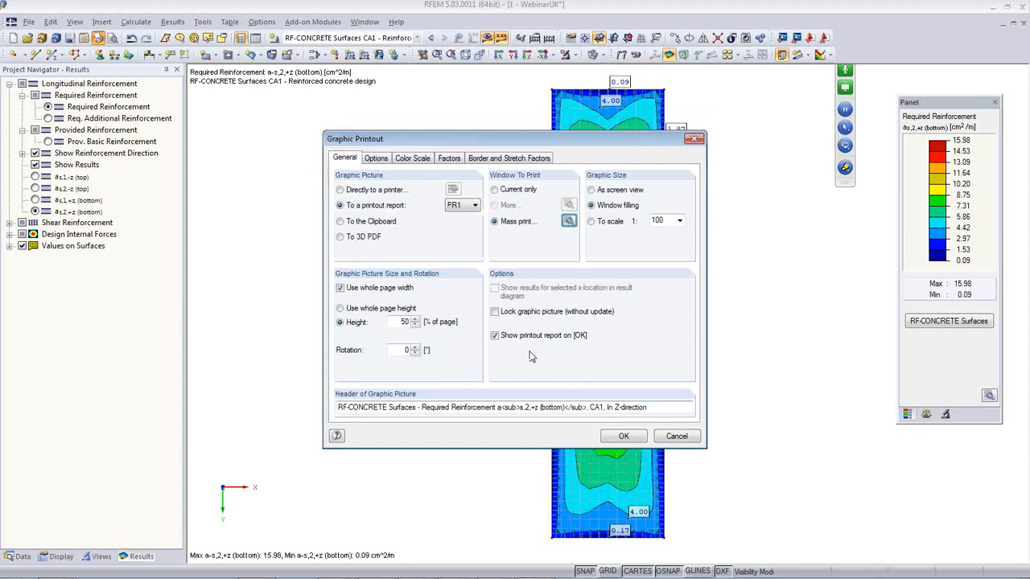
click(495, 337)
click(625, 437)
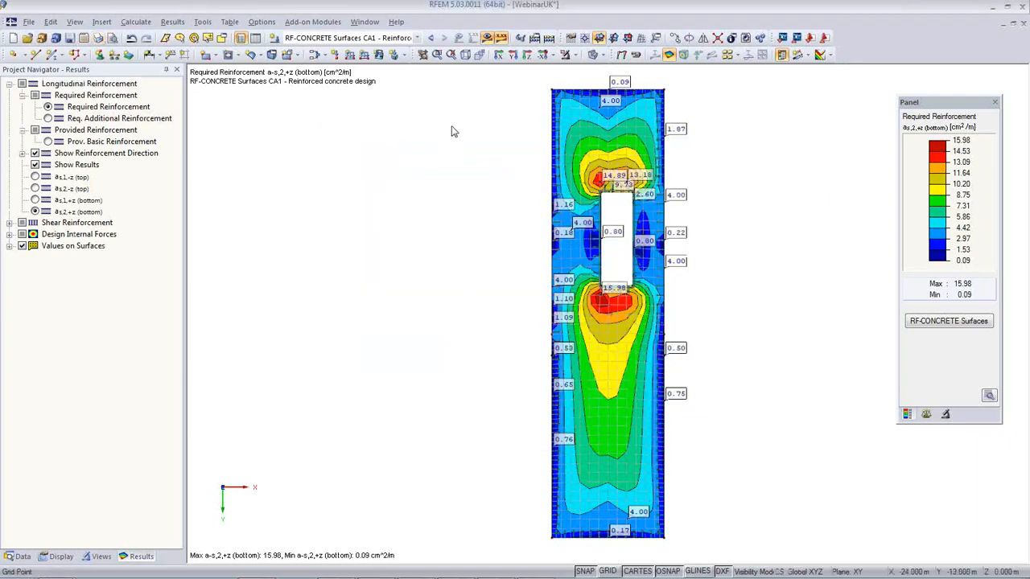
Step: Switch the results to load combination CO3 and cancel the visibility mode to show the whole model
click(417, 37)
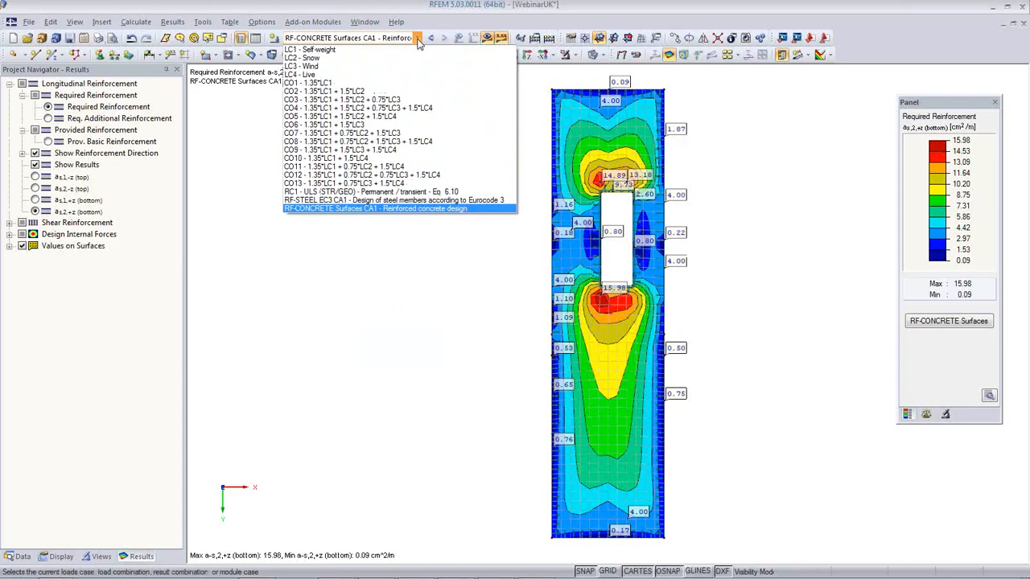
click(387, 100)
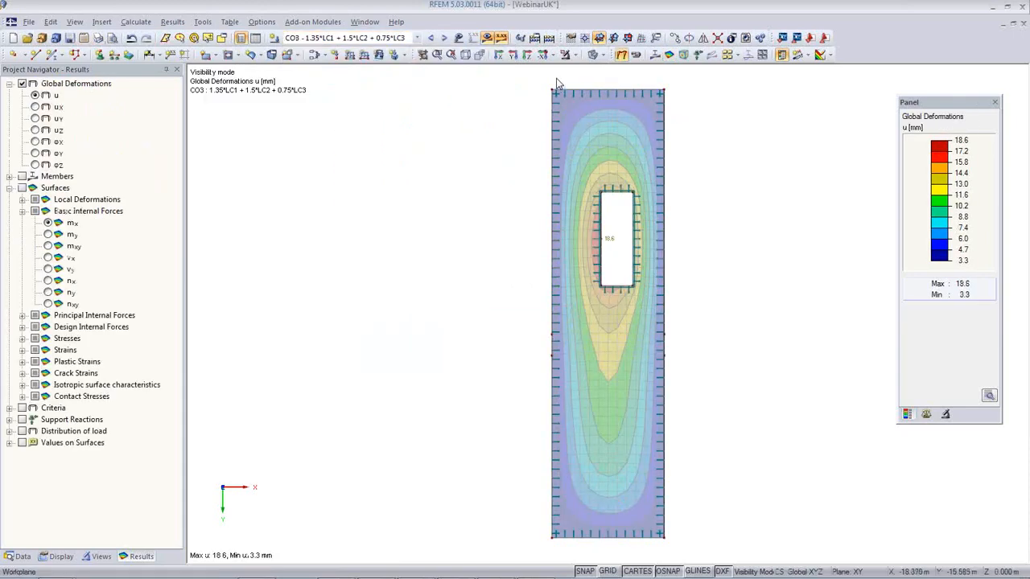
click(574, 57)
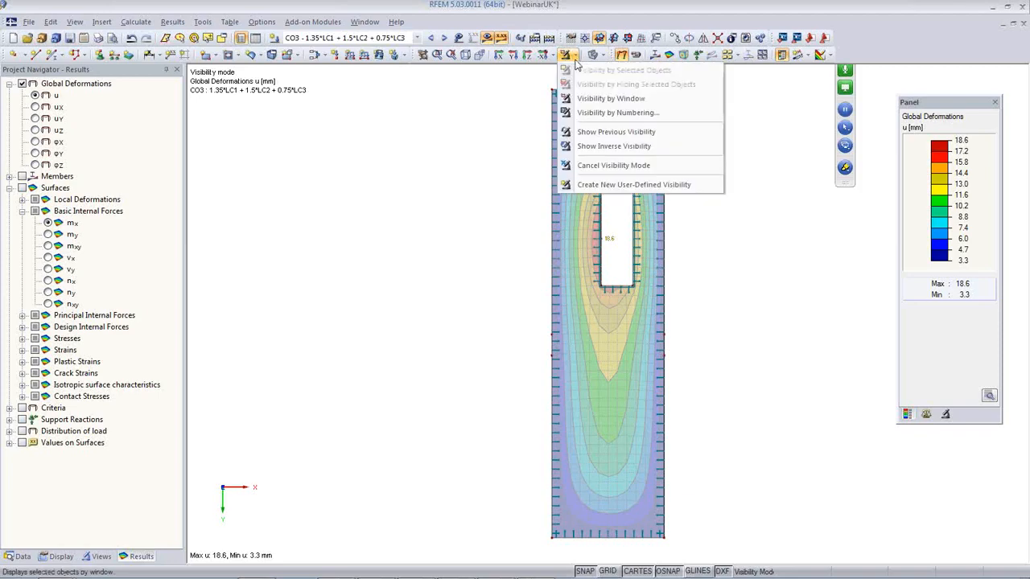
click(576, 165)
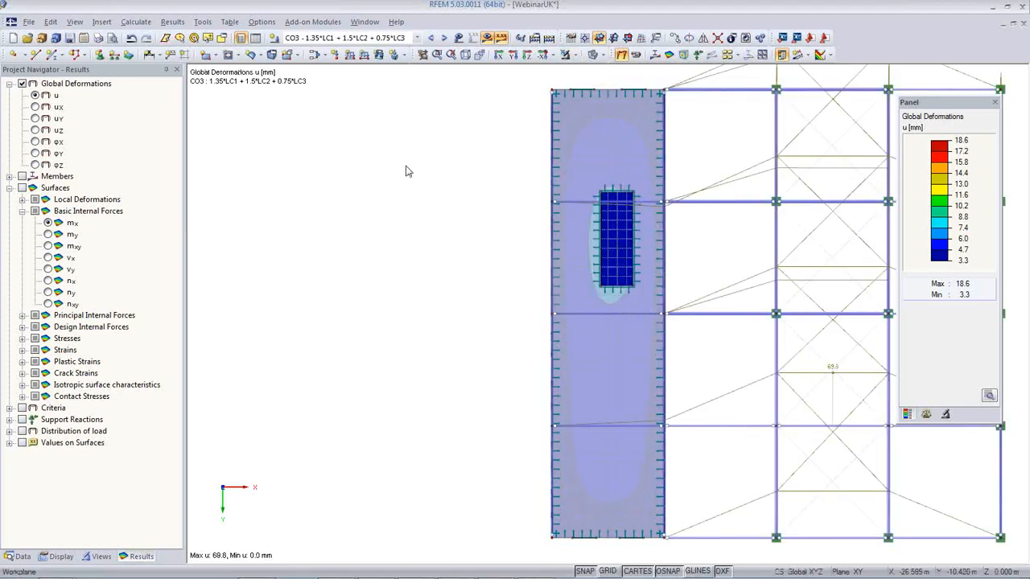
Step: Isolate the middle frame of the hall from the side view using Visibility by Window and view it in perspective
click(465, 58)
ctrl+middle_drag(672, 392, 831, 317)
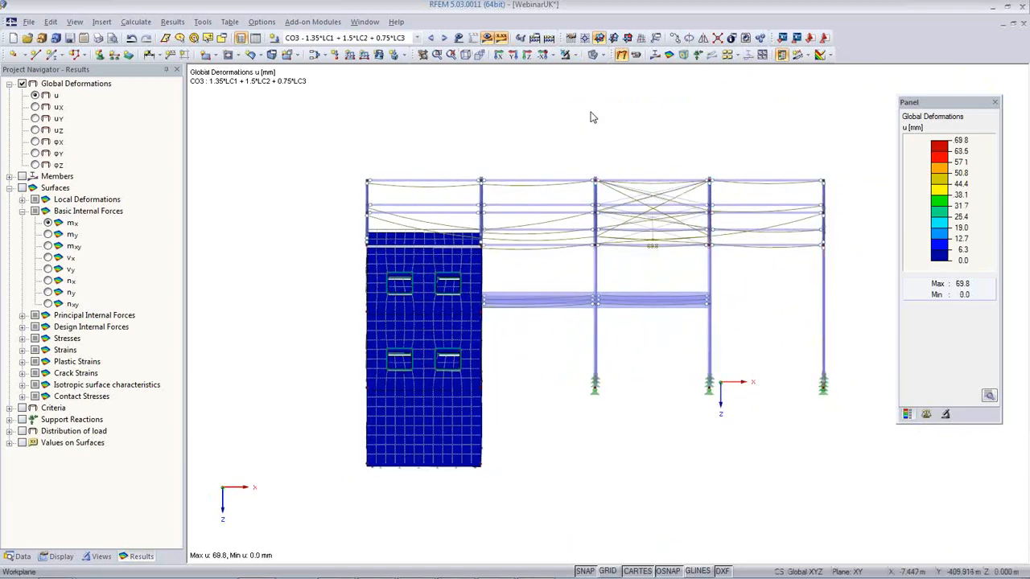
click(575, 56)
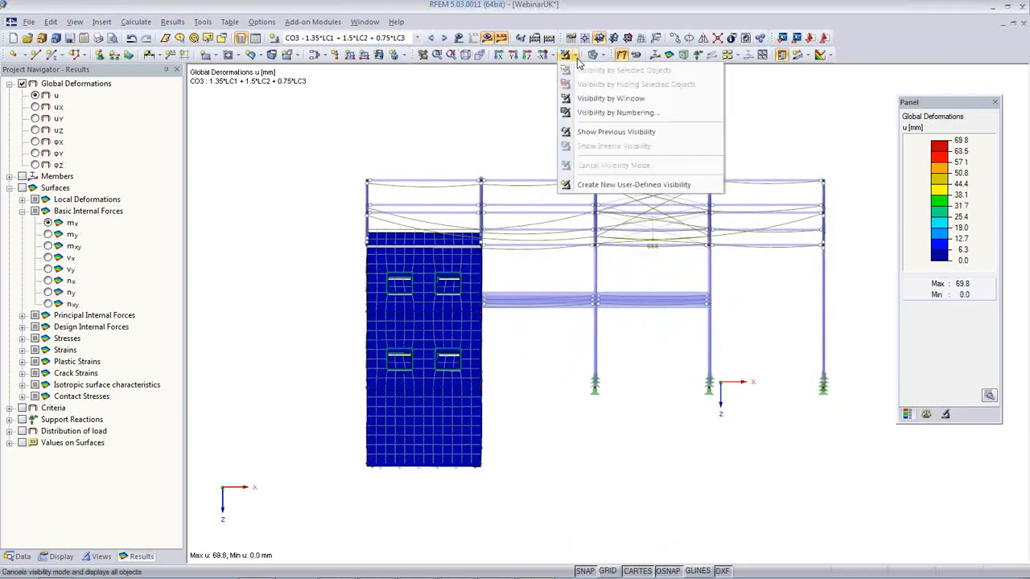
click(593, 99)
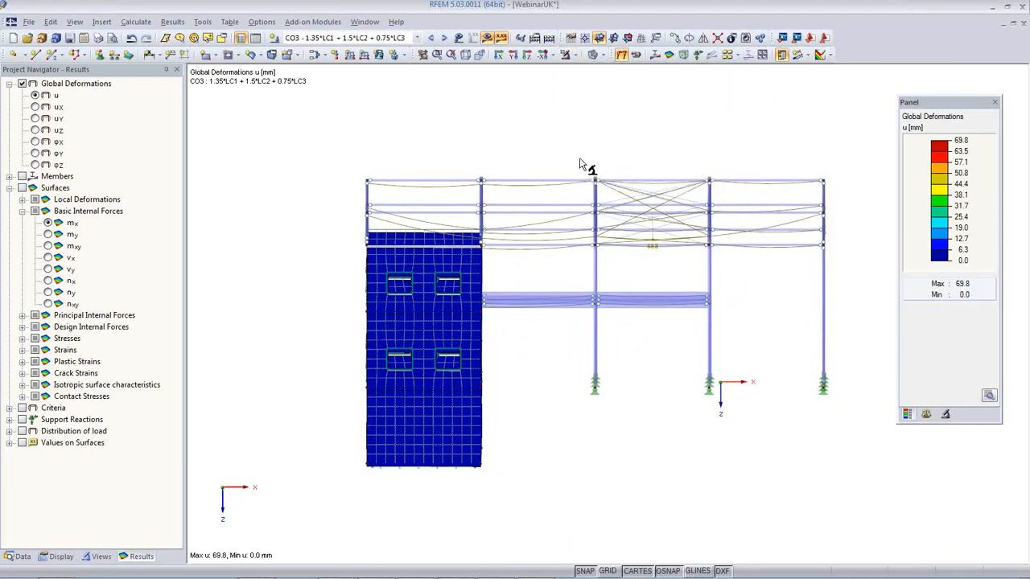
drag(578, 159, 616, 429)
ctrl+middle_drag(633, 409, 287, 430)
ctrl+middle_drag(433, 370, 472, 448)
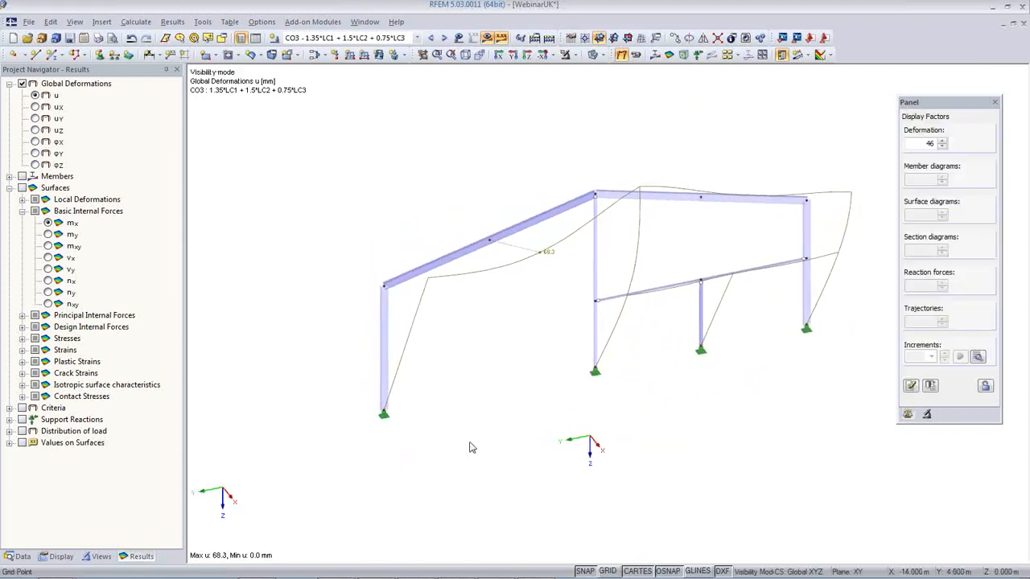
Step: Switch the isolated frame to the wireframe display
click(604, 57)
click(607, 70)
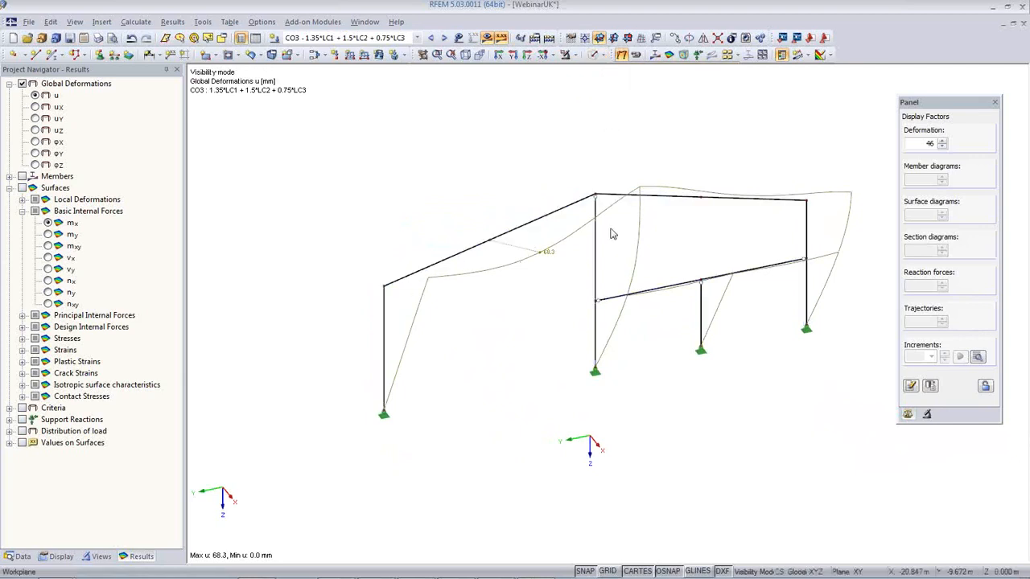
middle_drag(627, 301, 532, 295)
Step: Browse the frame's member internal forces, finish on the My moments, and set the member diagram factor to 1.25
click(654, 54)
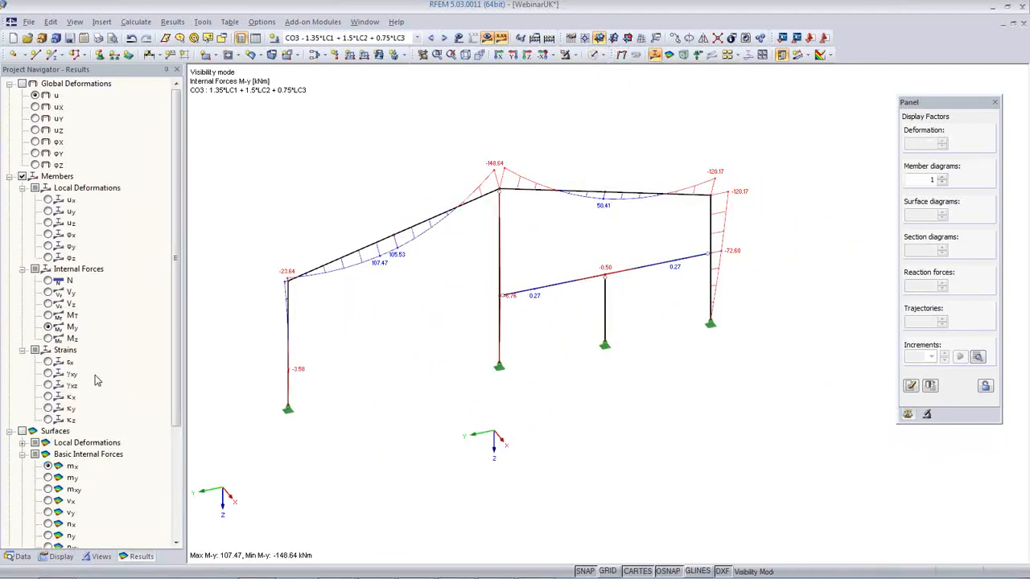
click(48, 339)
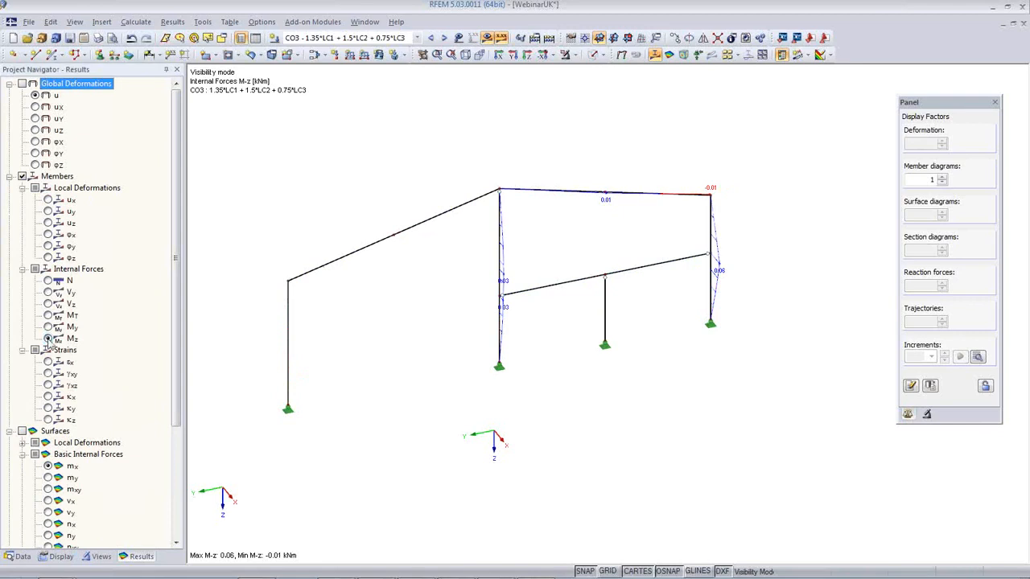
click(49, 280)
click(49, 292)
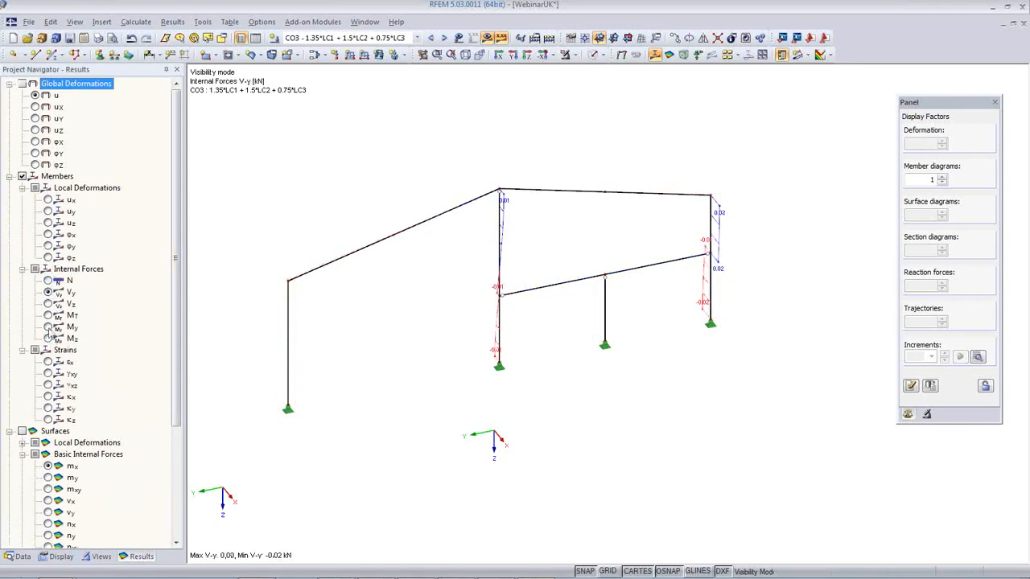
click(48, 326)
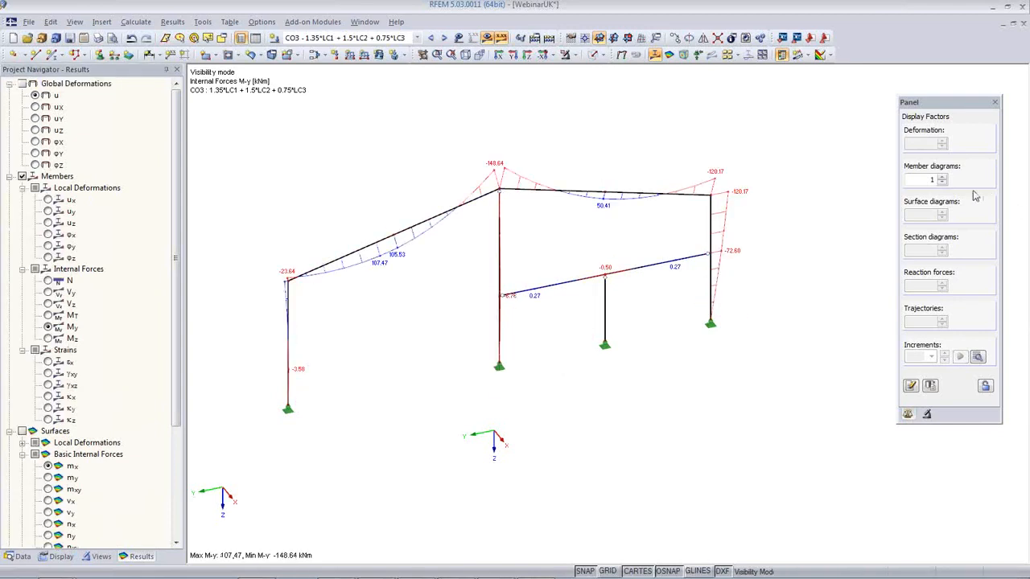
click(943, 178)
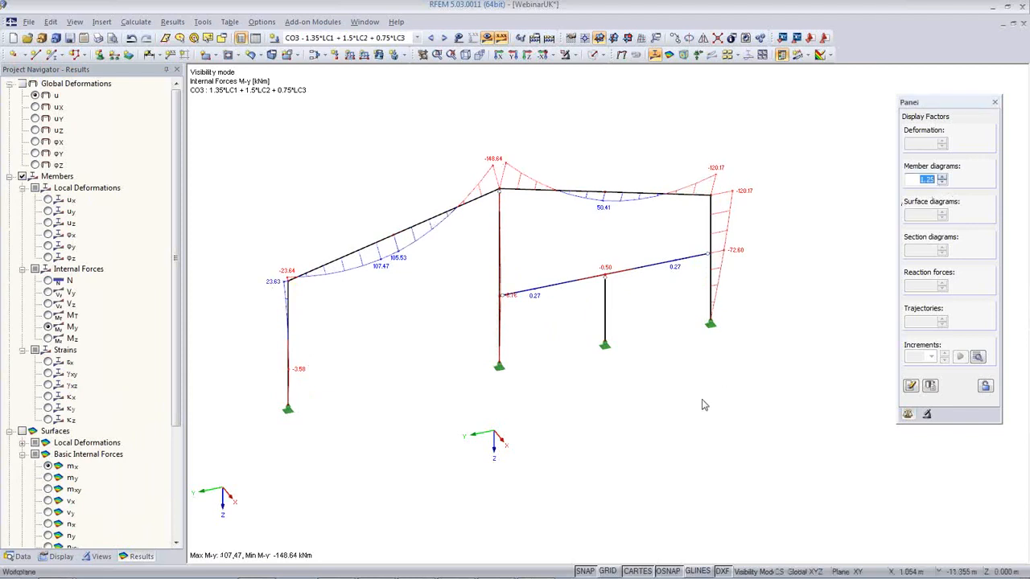
Step: Set up a mass print to printout report PR1 with result graphics of the member internal forces N, Vy, Vz, MT, My and Mz
click(97, 37)
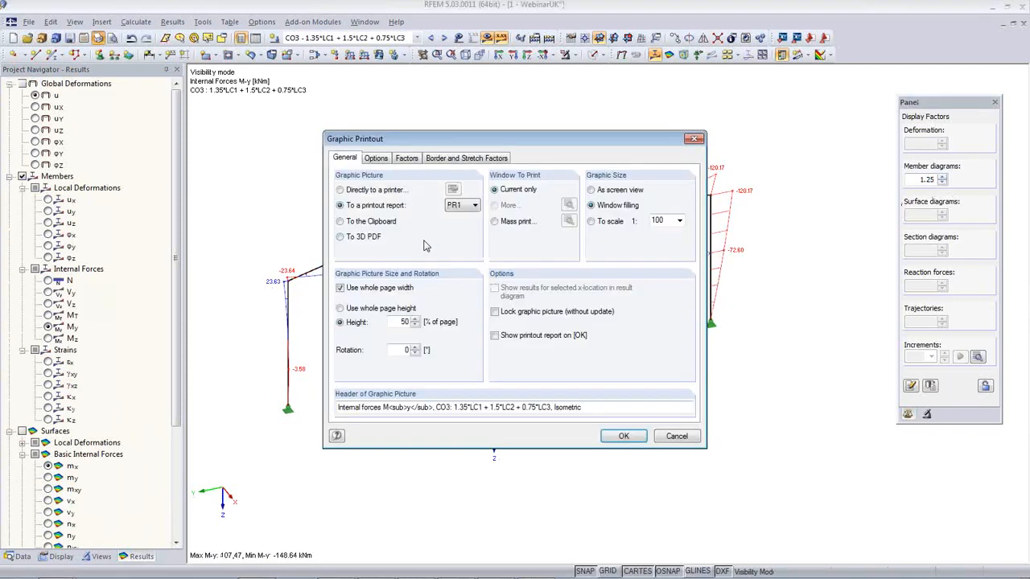
click(495, 221)
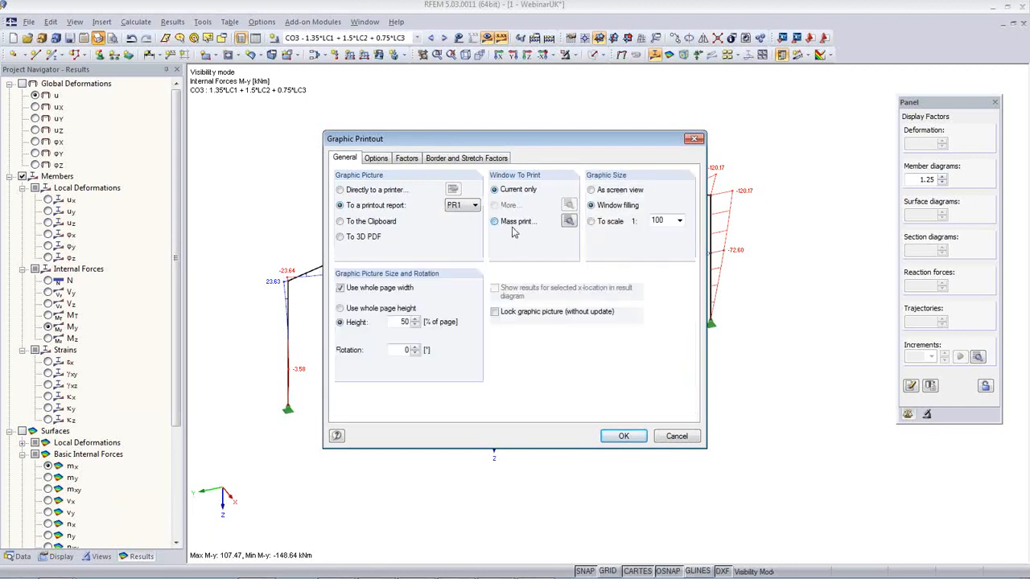
click(569, 221)
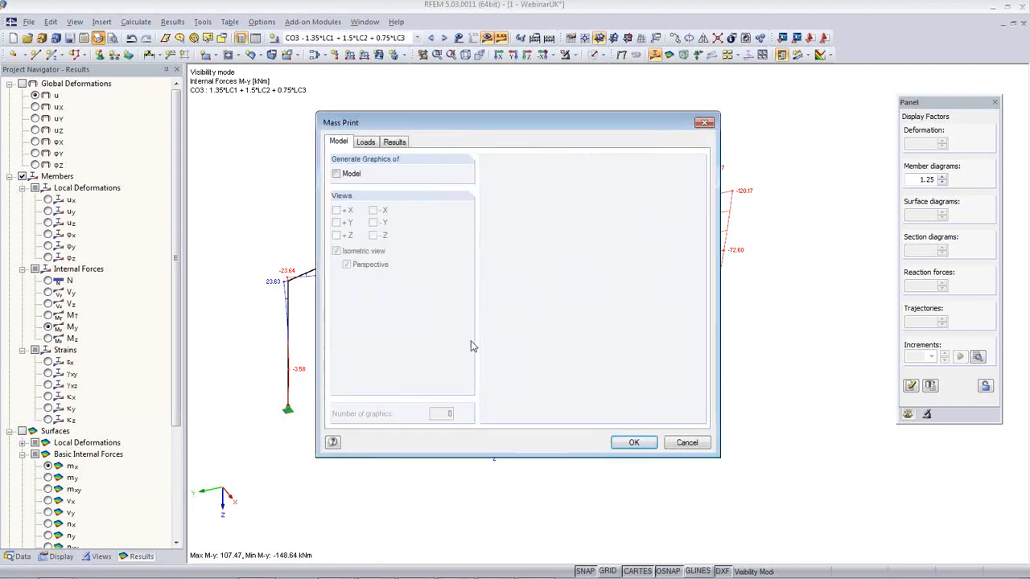
click(394, 142)
click(490, 264)
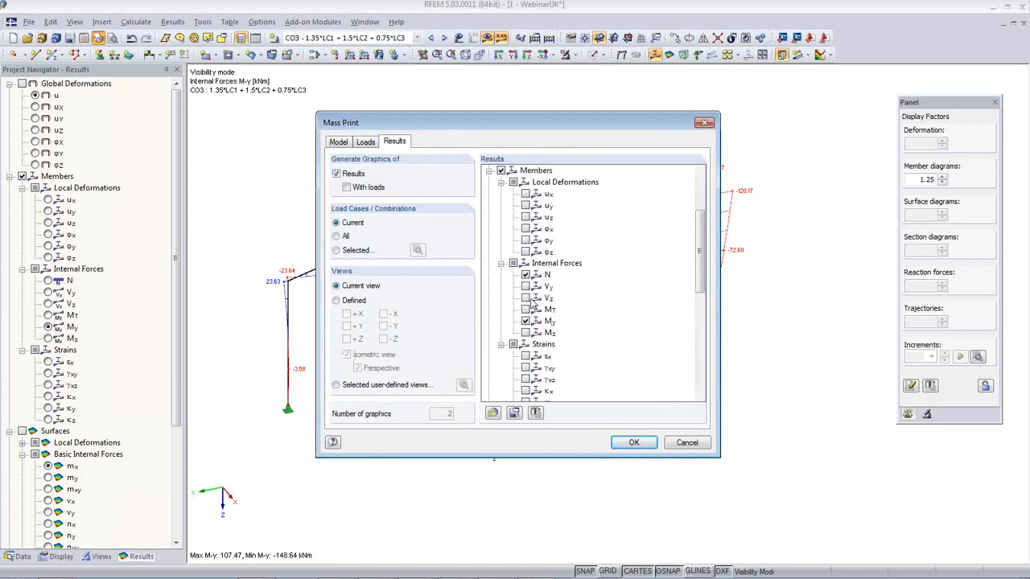
click(525, 310)
Step: Restrict the mass print to result combination RC1 and send its graphics to printout report PR1
click(354, 253)
click(416, 251)
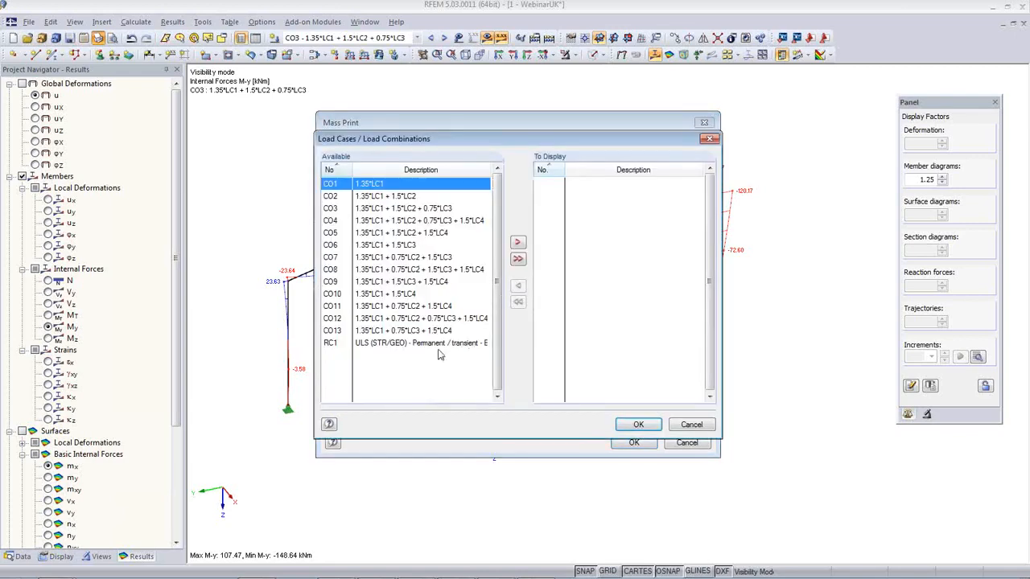
double_click(396, 347)
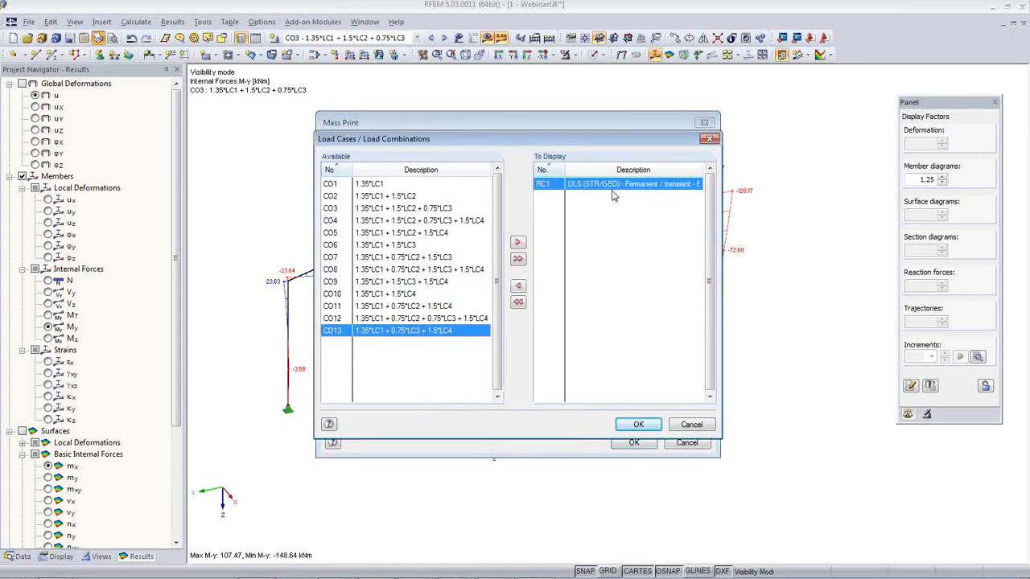
click(638, 424)
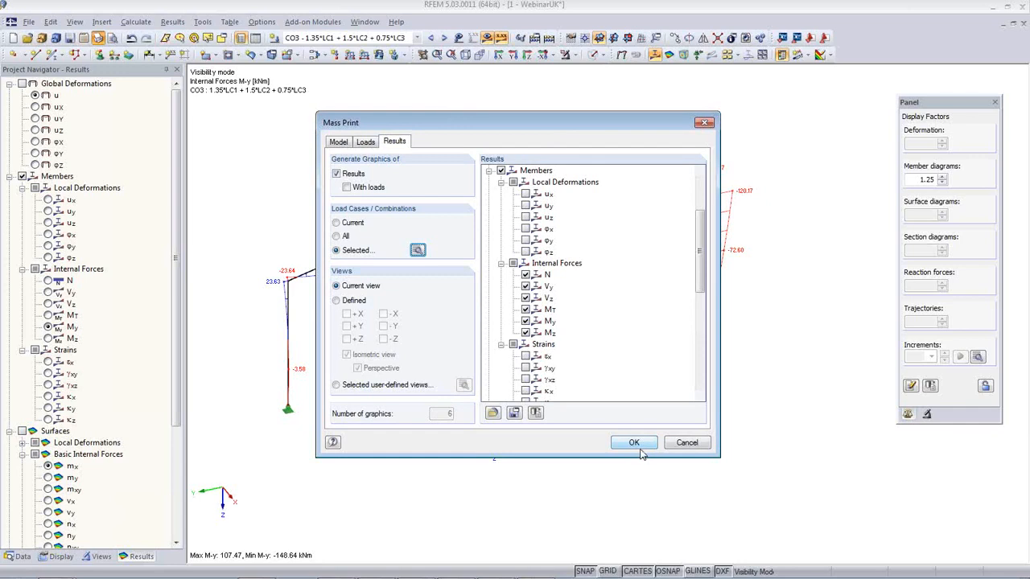
click(635, 444)
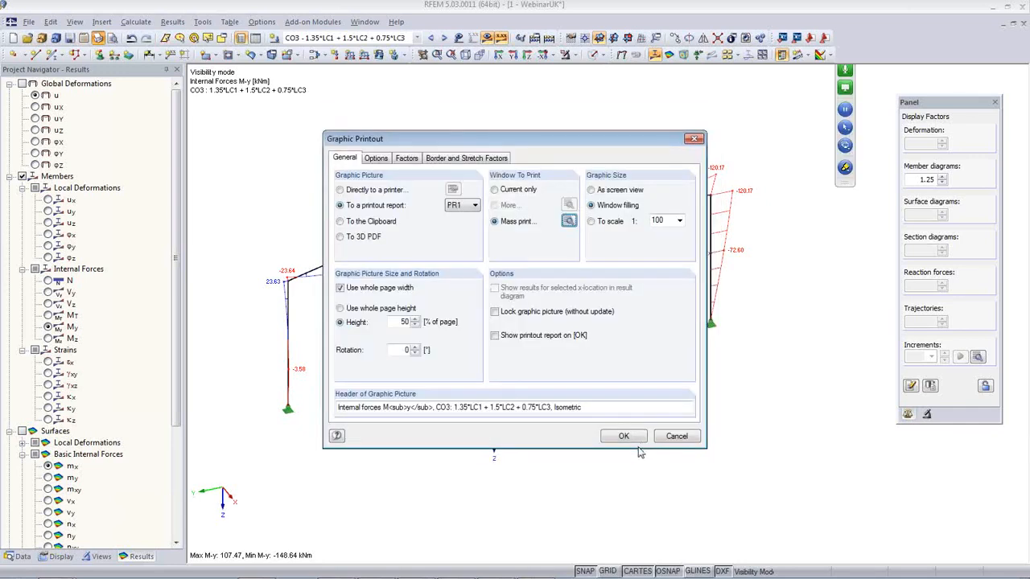
click(621, 439)
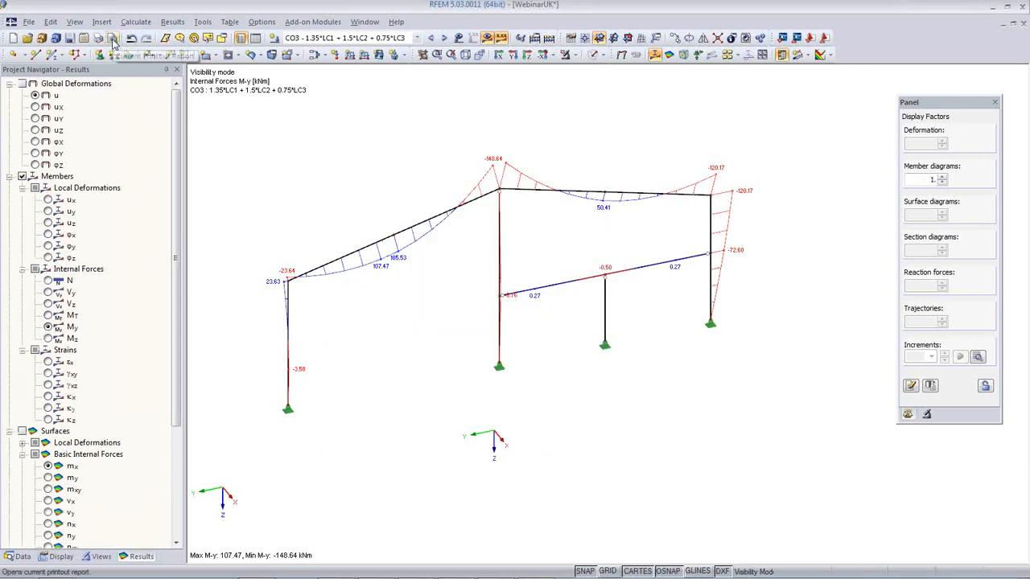
Step: Restore the user-defined view Deformation and add its global deformation graphic to printout report PR1 at 50% page height
click(101, 557)
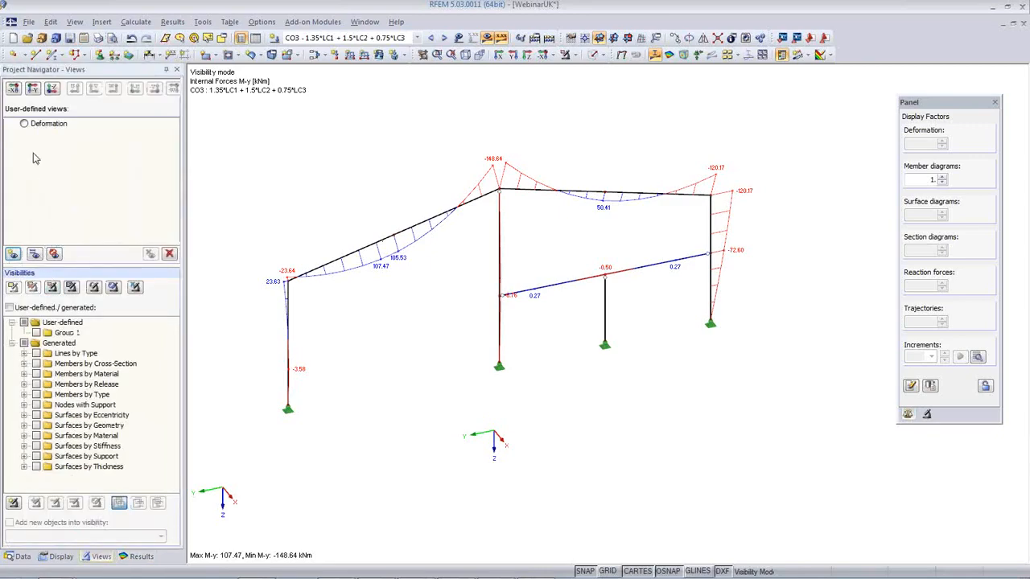
click(25, 125)
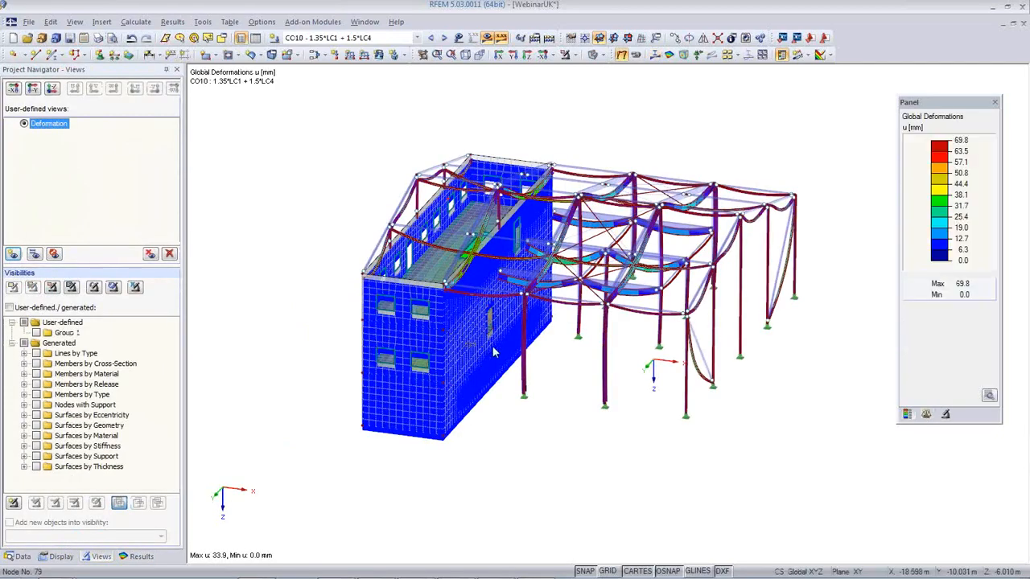
ctrl+middle_drag(604, 406, 486, 368)
click(98, 37)
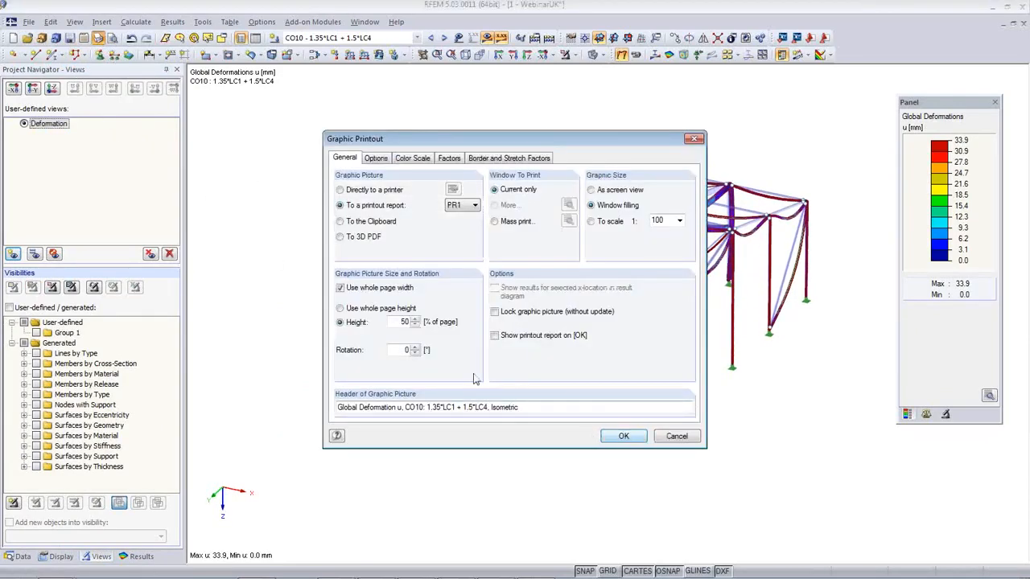
click(625, 436)
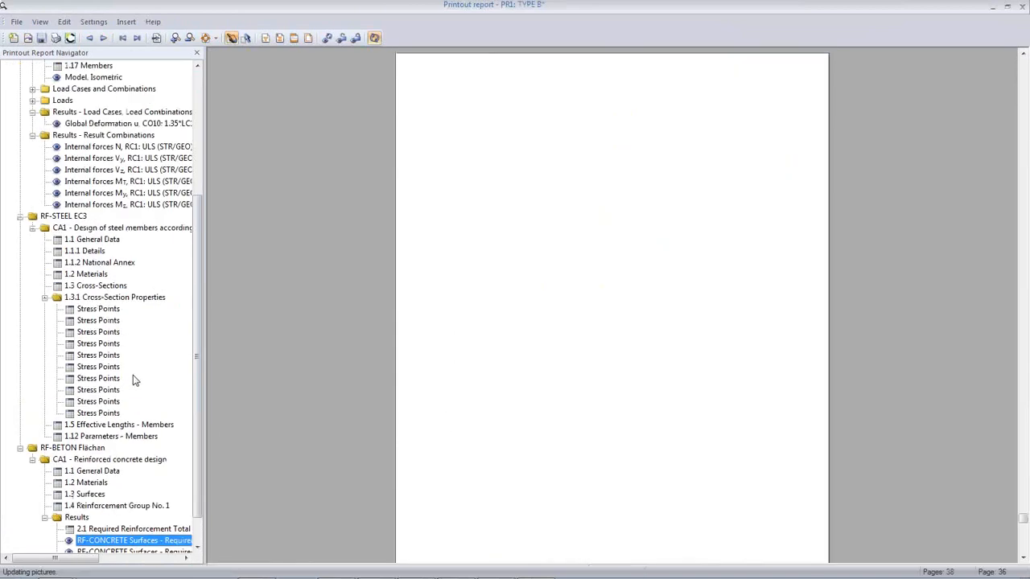
Step: Examine the global deformation graphic and the RC1 internal force graphics in the printout report
scroll(135, 344, up, 2)
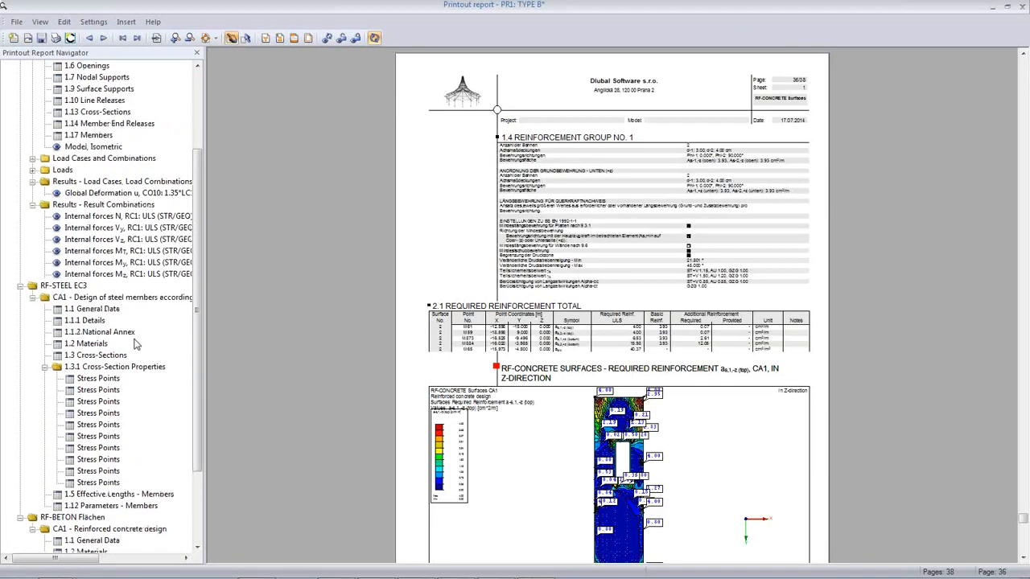
click(121, 216)
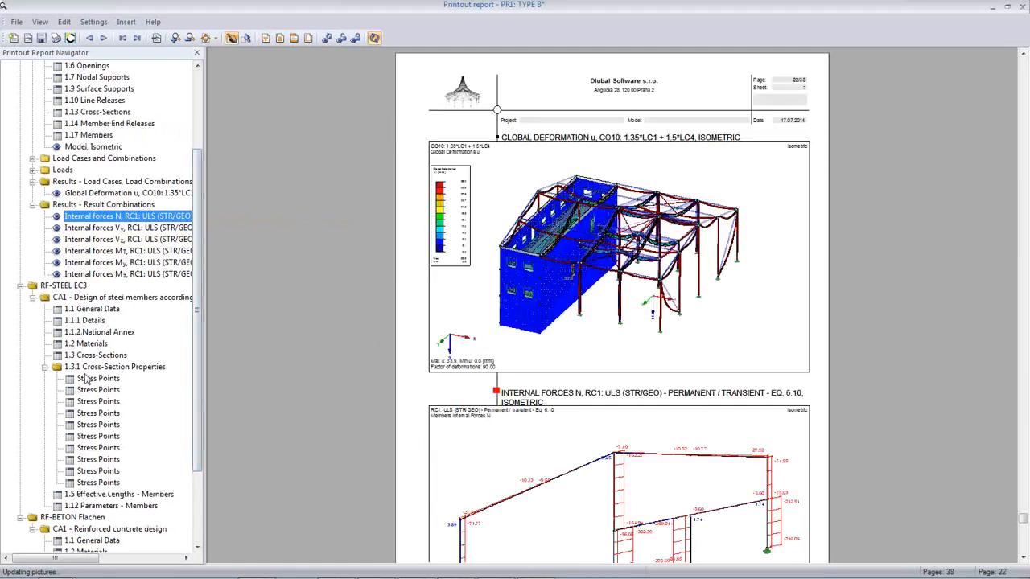
scroll(617, 385, down, 5)
scroll(623, 386, down, 3)
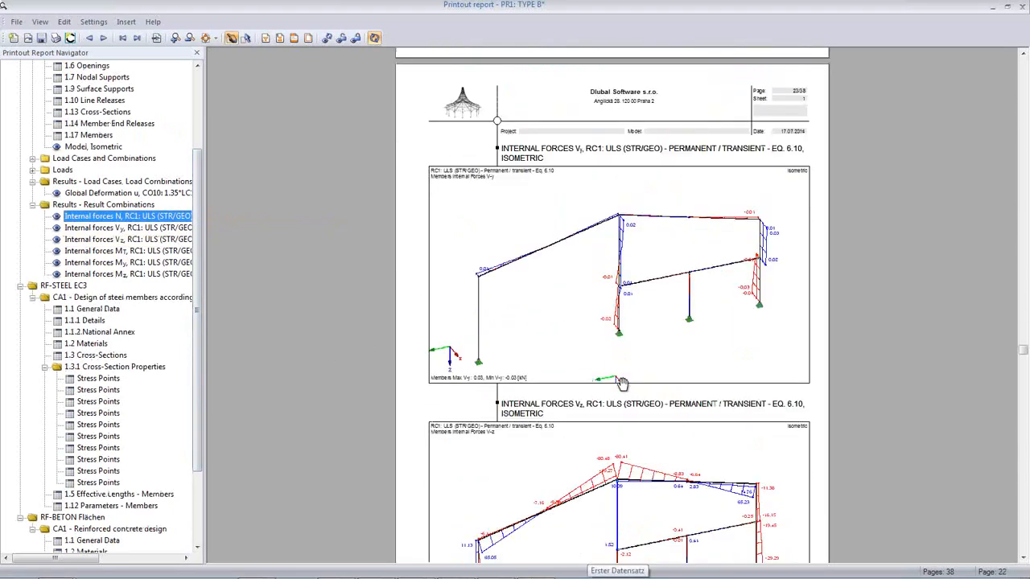
ctrl+scroll(614, 386, down, 1)
scroll(614, 386, down, 10)
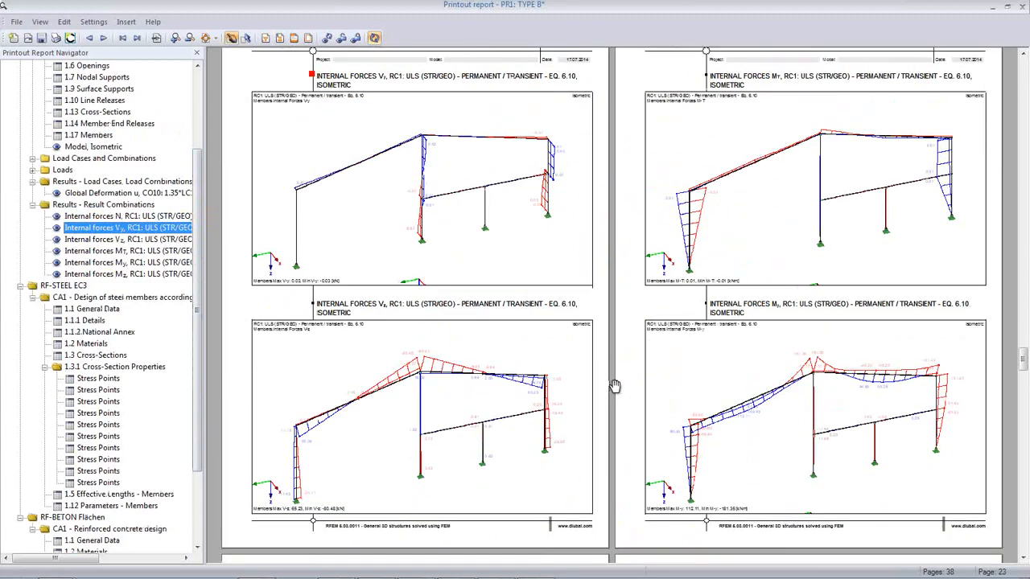
scroll(615, 385, up, 5)
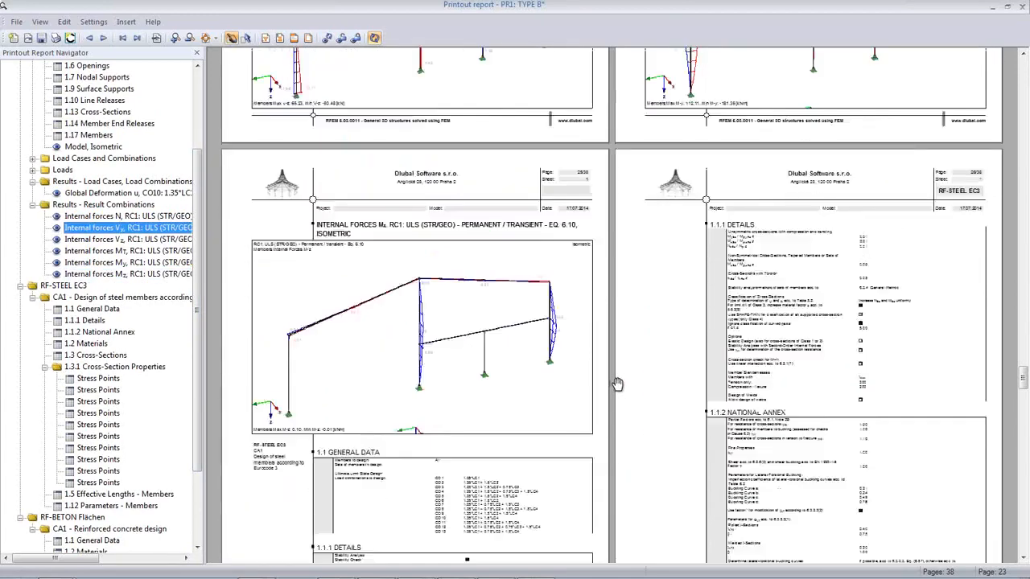
scroll(619, 384, up, 2)
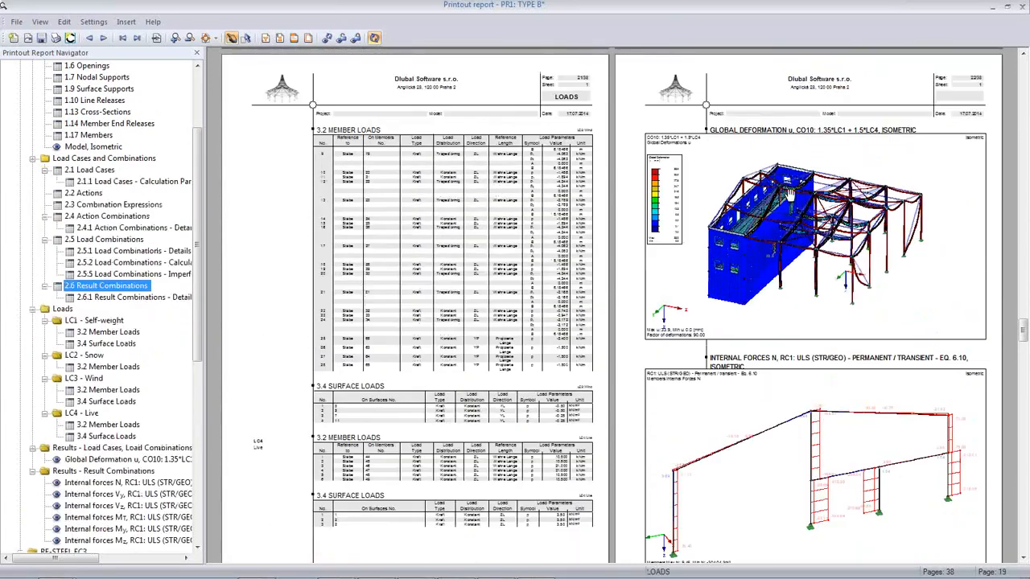
Step: Look through the report's load and combination tables, the steel design pages and the concrete reinforcement pages in a multi-page overview
scroll(751, 361, up, 8)
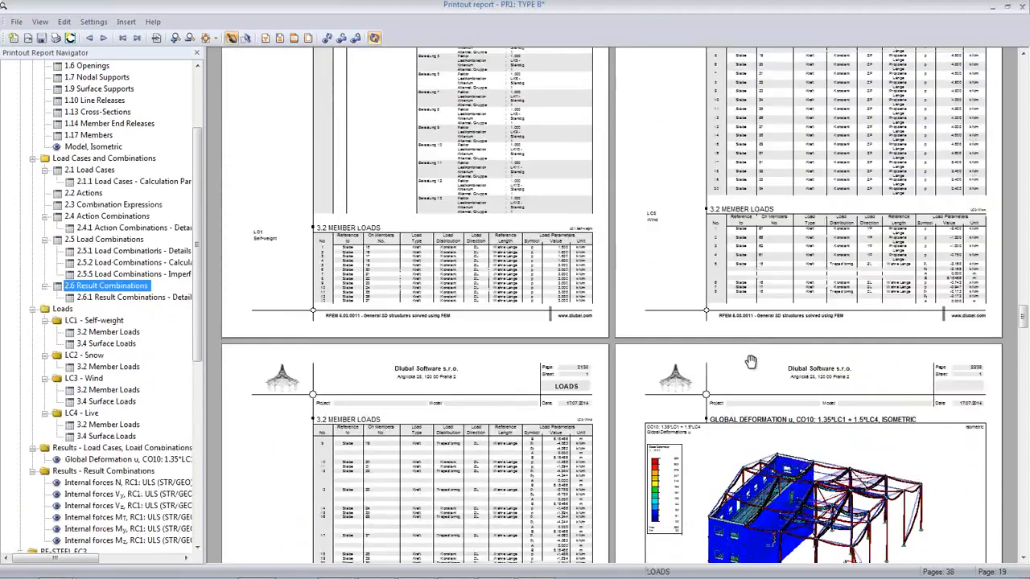
scroll(752, 358, up, 7)
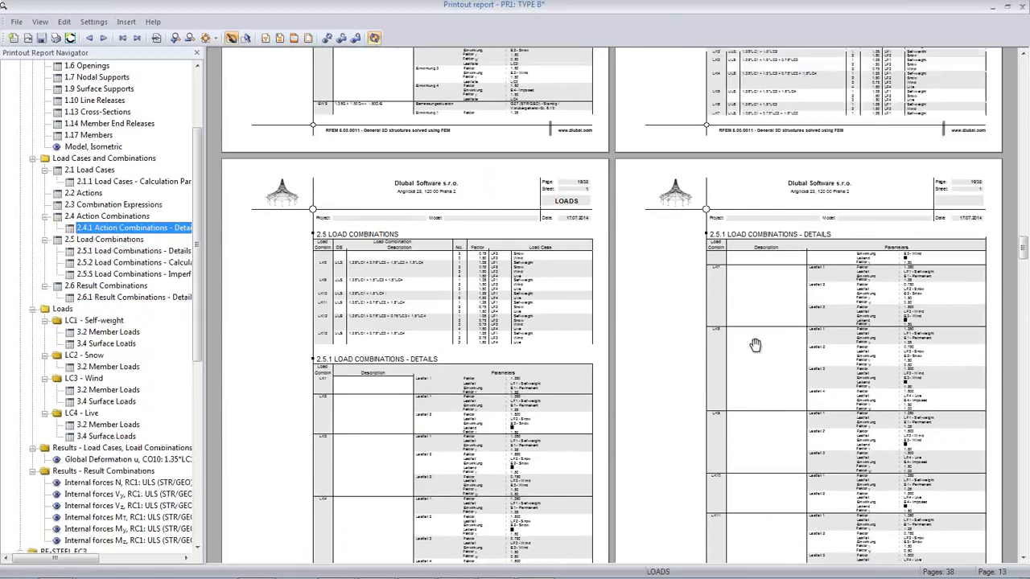
scroll(755, 344, up, 8)
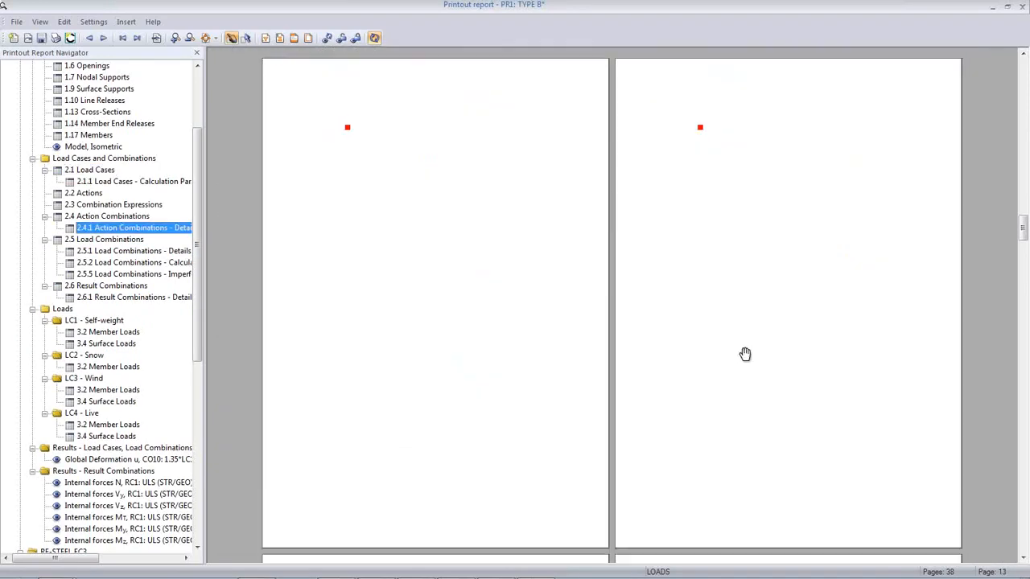
ctrl+scroll(745, 355, down, 2)
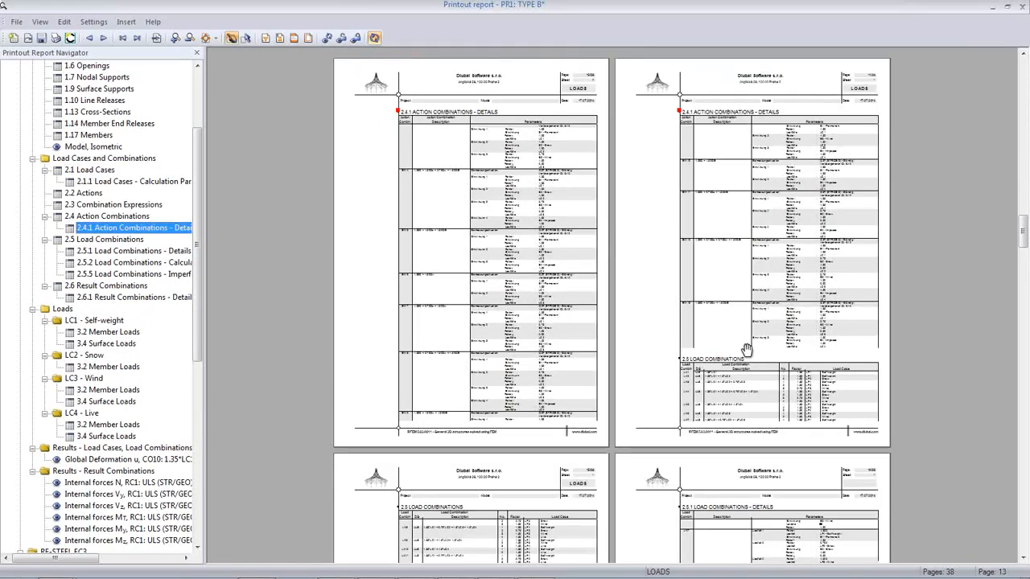
ctrl+scroll(714, 358, down, 1)
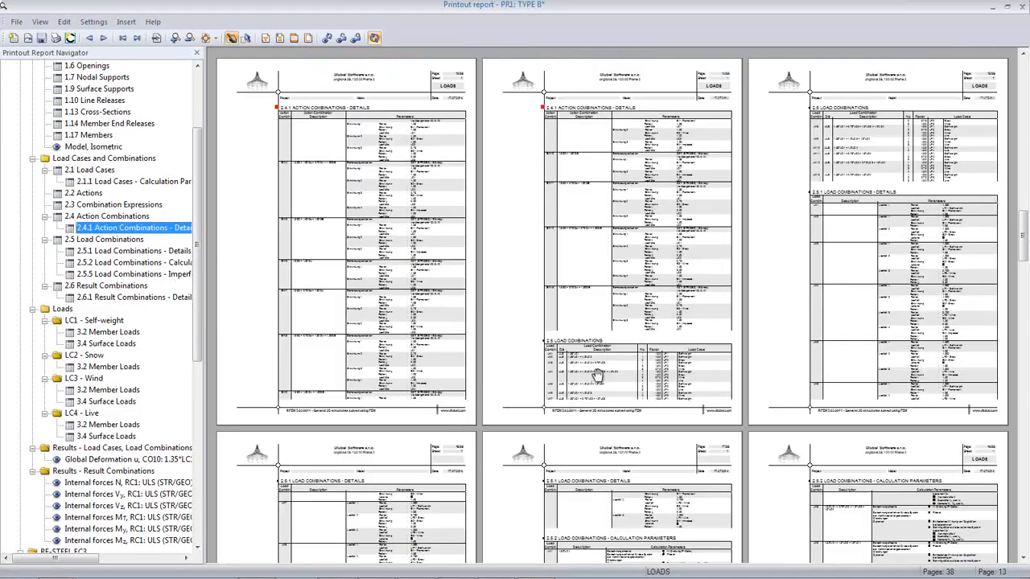
scroll(597, 375, down, 10)
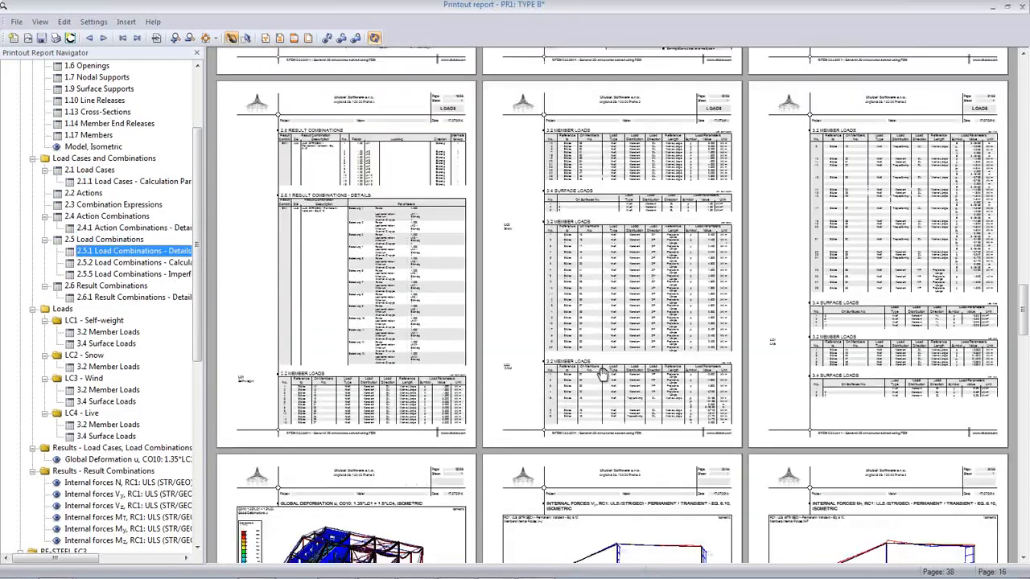
scroll(602, 375, down, 15)
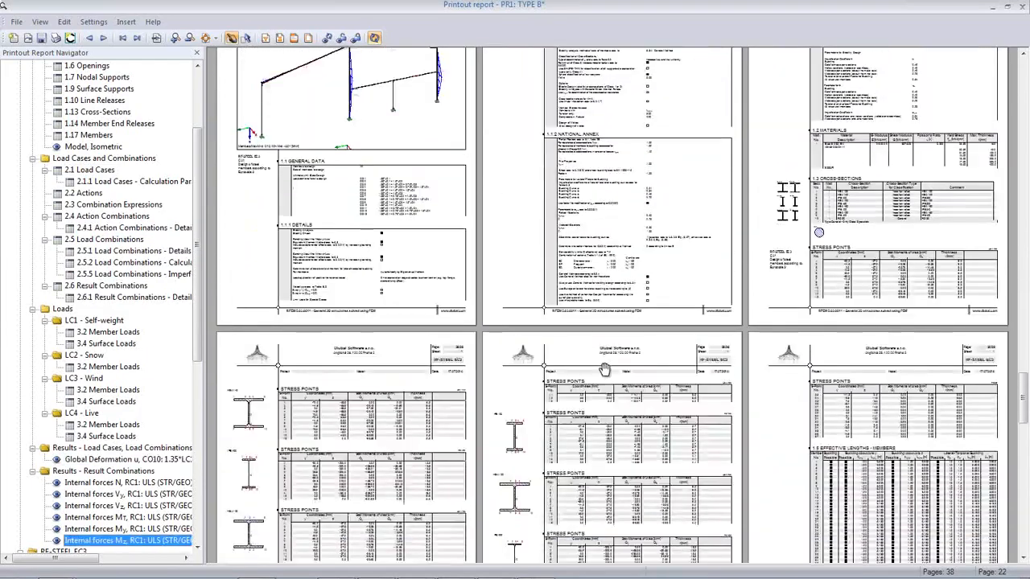
scroll(604, 369, down, 15)
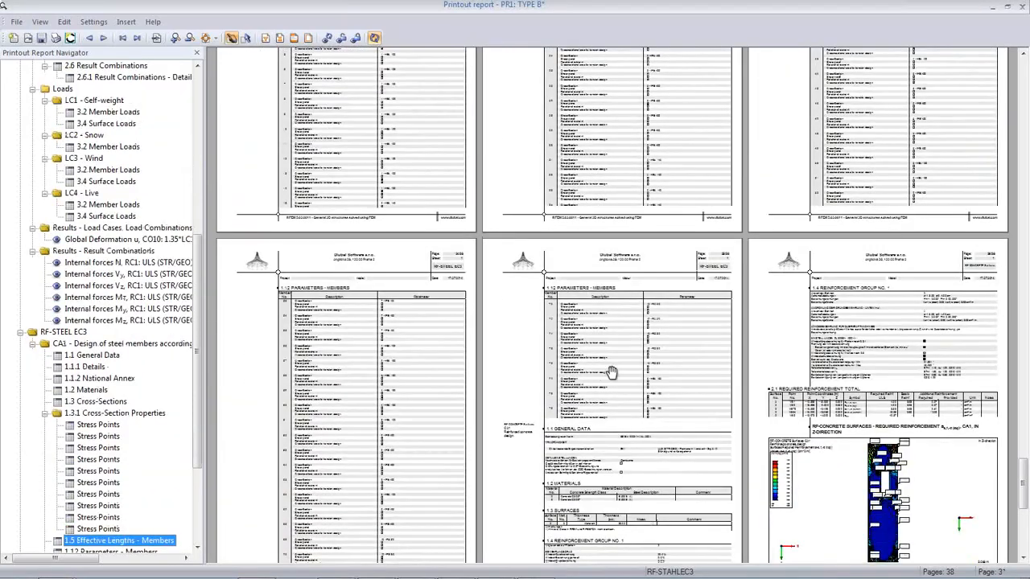
scroll(612, 372, down, 10)
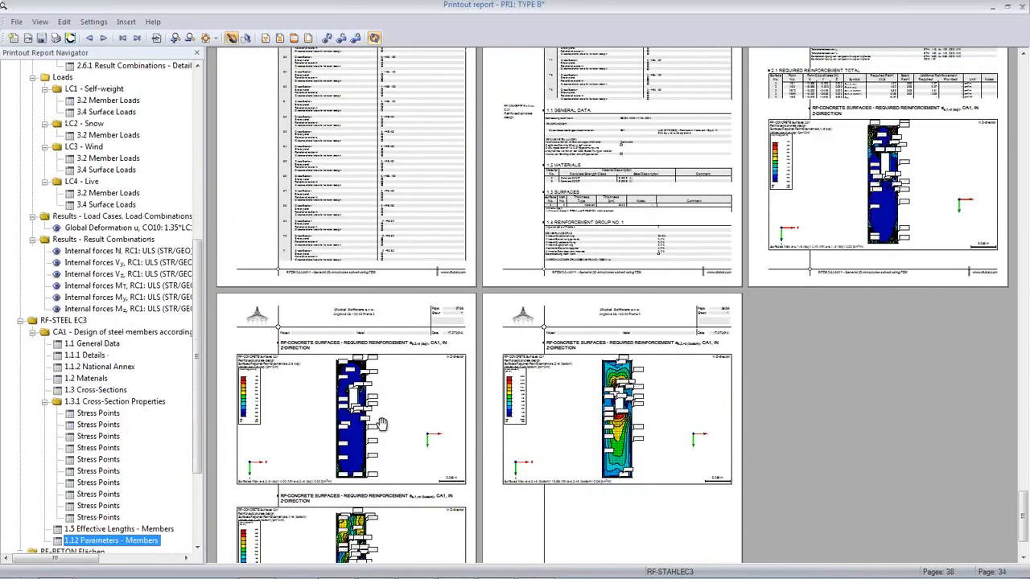
scroll(382, 424, down, 3)
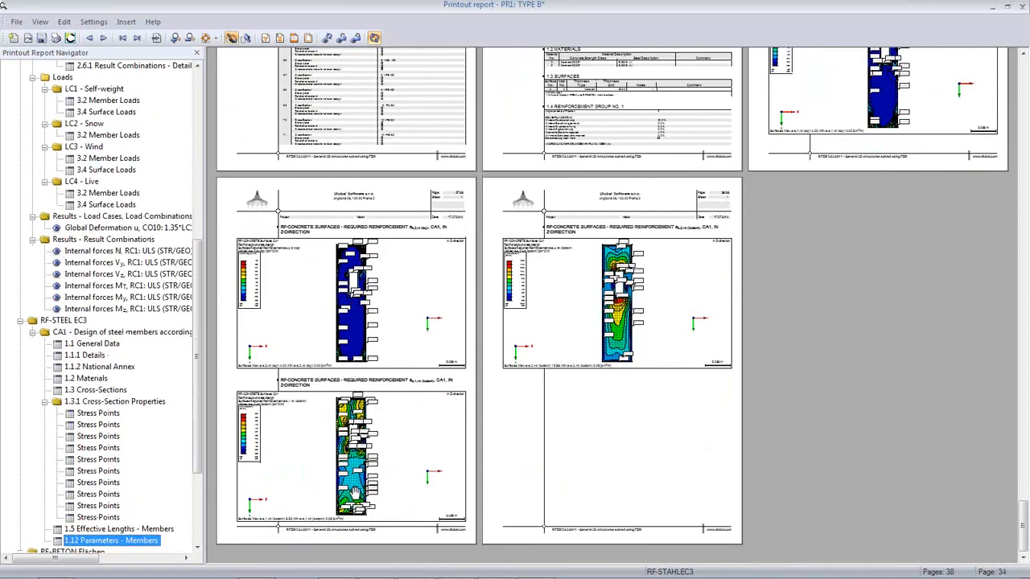
Step: Examine the required bottom reinforcement graphic a-s,1,+z of the concrete surfaces up close and view the report's export options
ctrl+scroll(336, 486, up, 5)
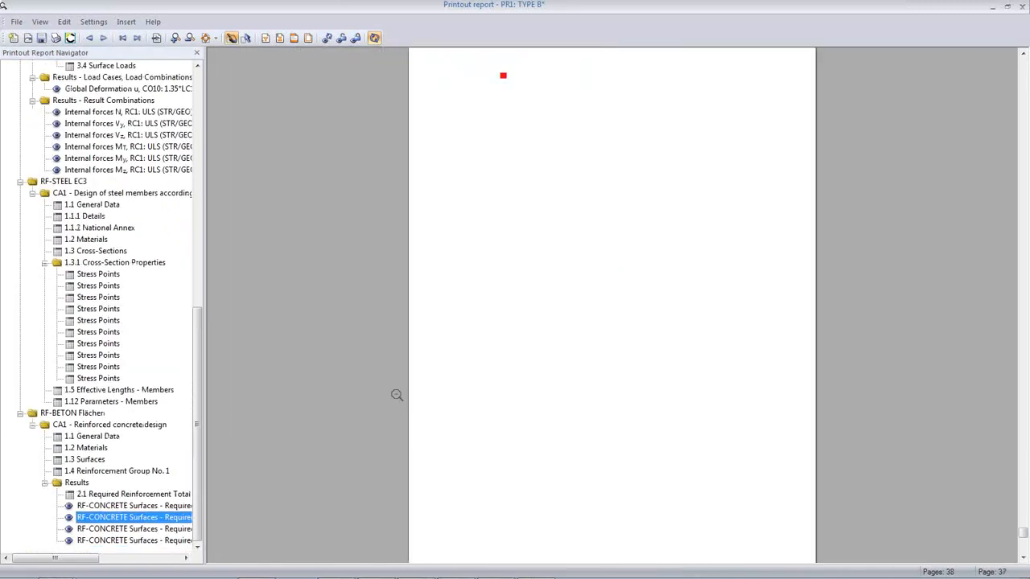
ctrl+scroll(396, 395, up, 4)
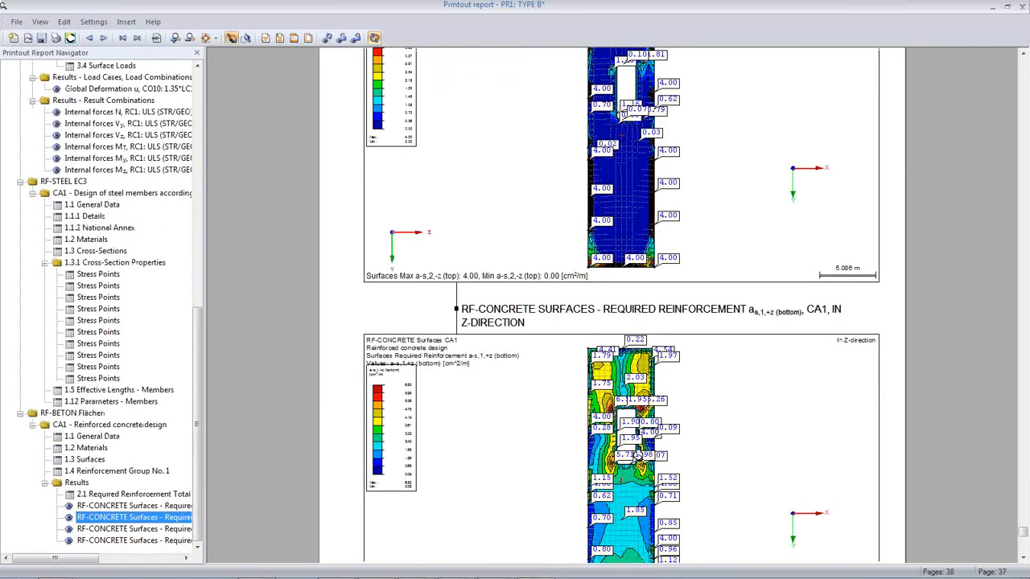
ctrl+scroll(637, 455, up, 2)
scroll(660, 406, down, 1)
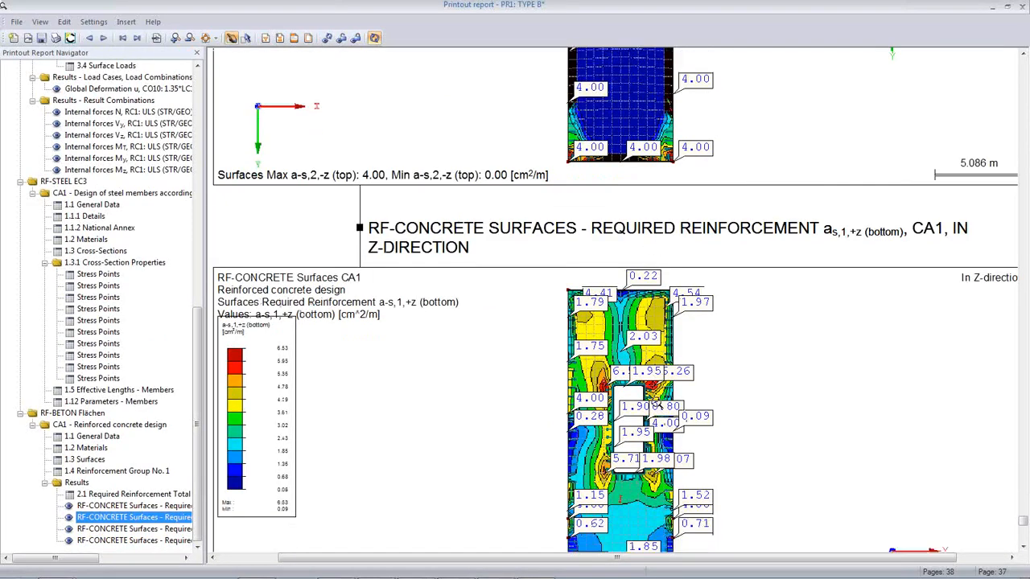
scroll(657, 404, down, 5)
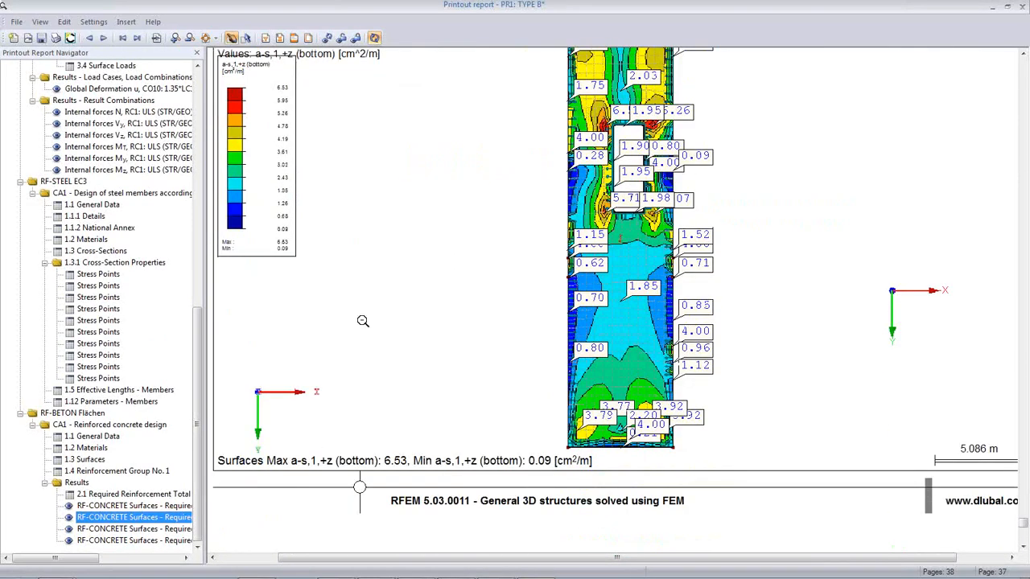
click(16, 22)
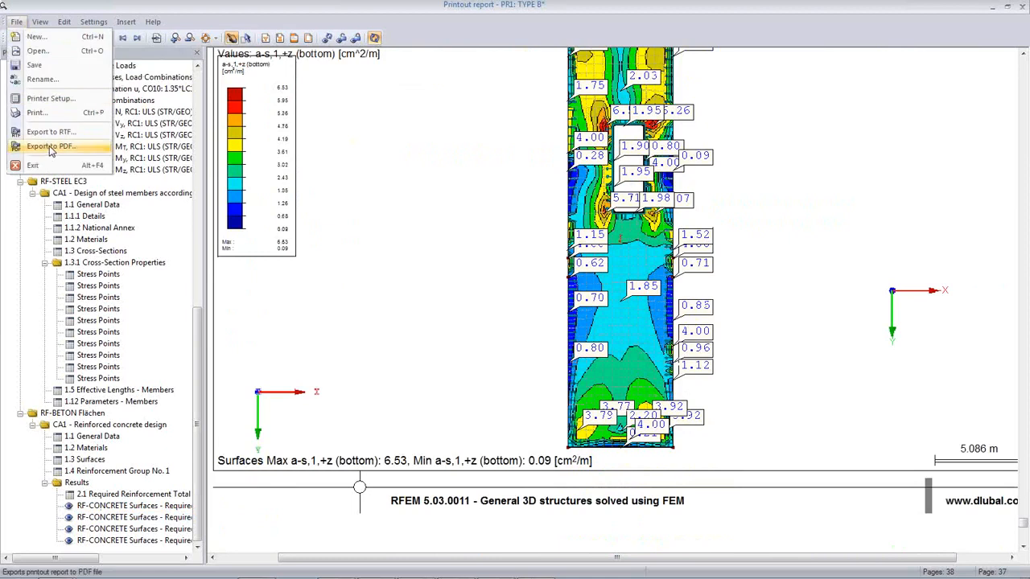
click(391, 240)
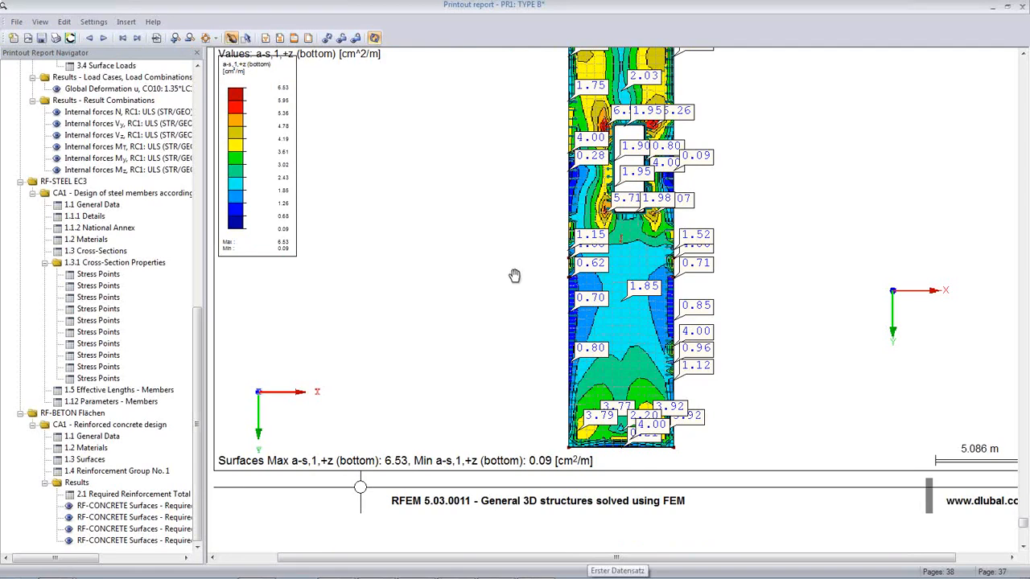
Step: Close printout report PR1 and save it
scroll(515, 278, down, 4)
scroll(515, 278, up, 9)
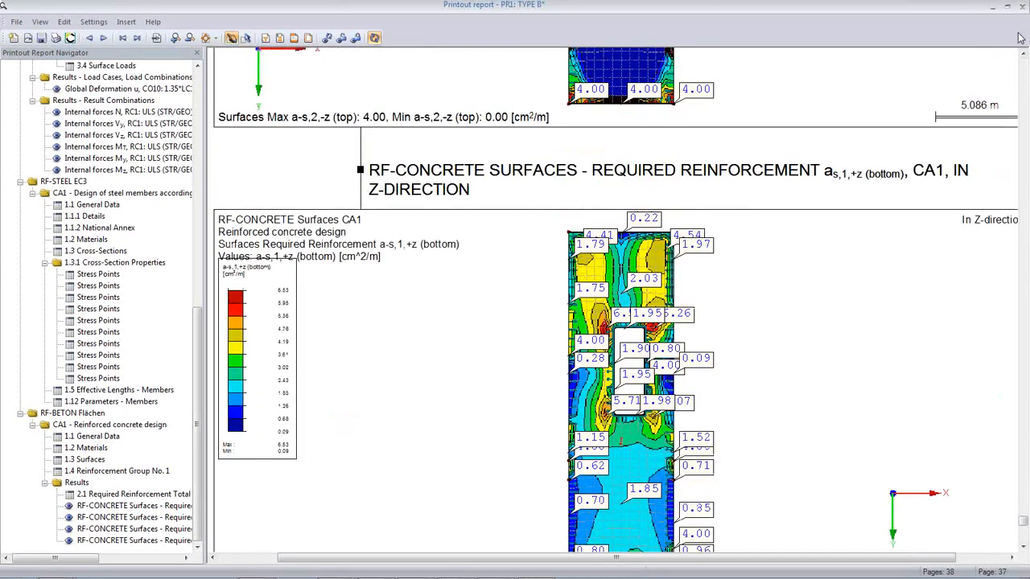
click(1022, 8)
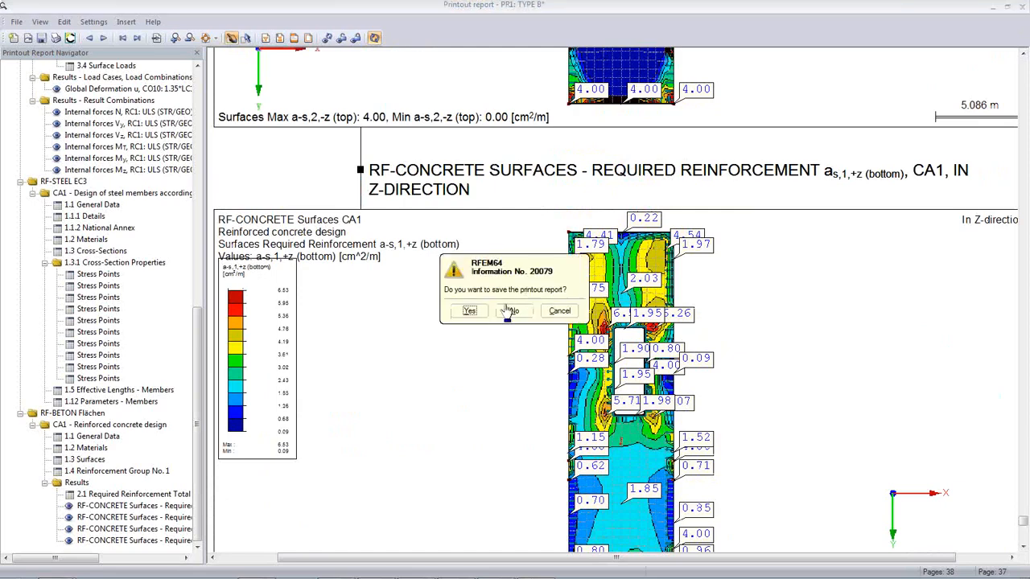
click(467, 315)
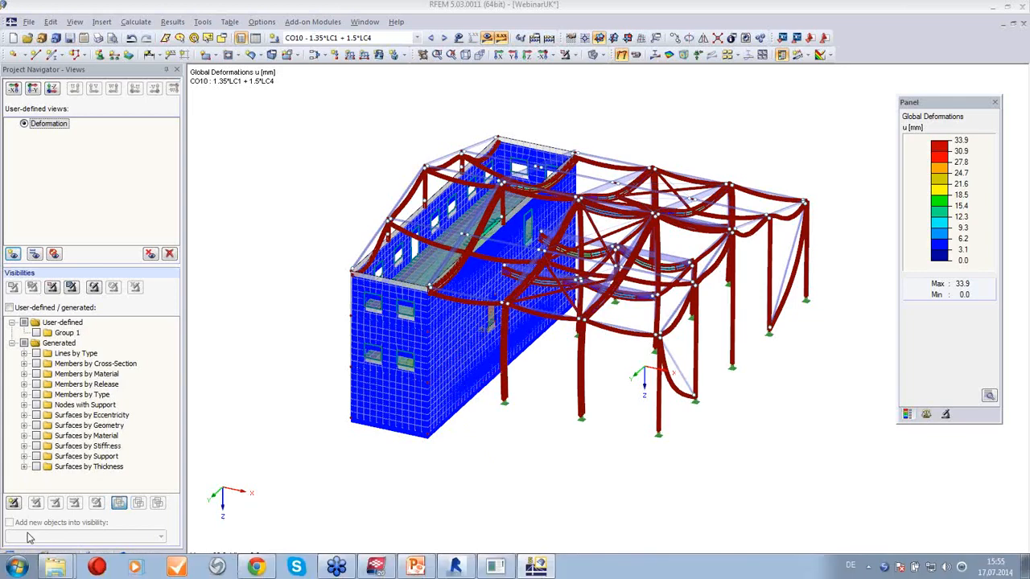
Step: Look through the list of available add-on modules in the project data
click(18, 556)
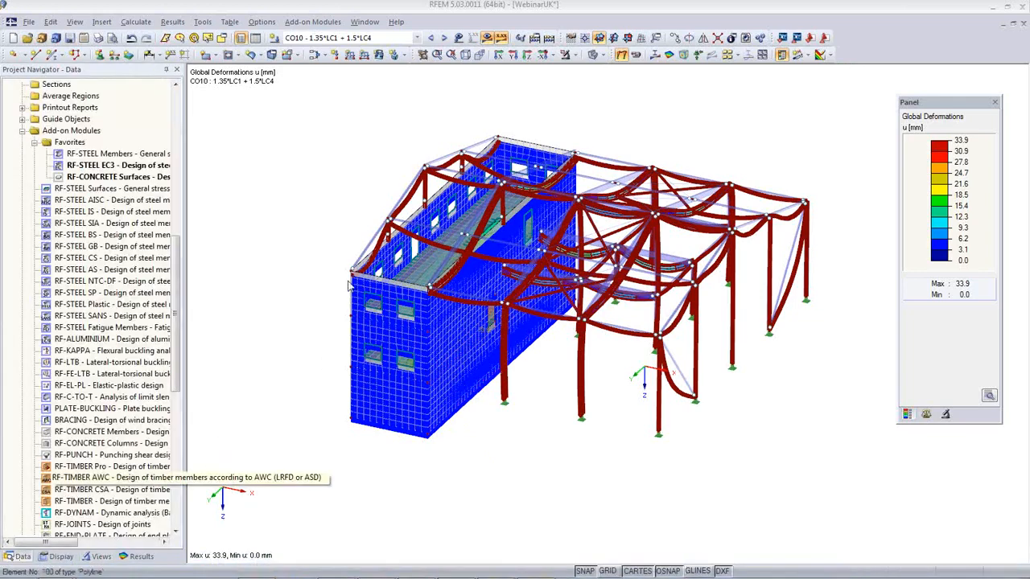
scroll(171, 432, down, 5)
mouse_move(172, 428)
mouse_down()
mouse_move(172, 465)
mouse_move(175, 436)
mouse_up()
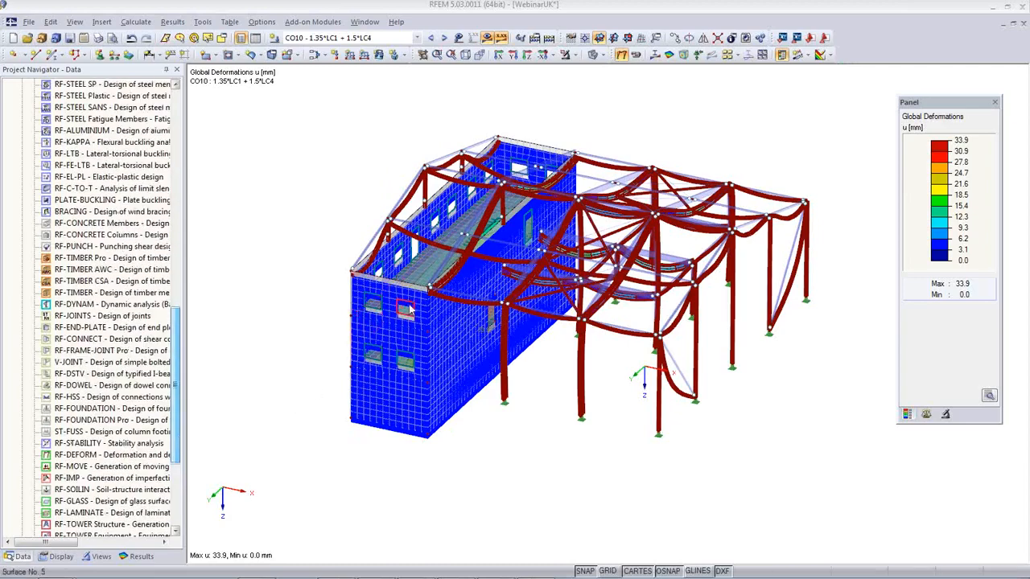
Step: Hide the global deformation results and display the structure as a solid model, focusing on the concrete building part
ctrl+middle_drag(395, 404, 451, 339)
click(593, 56)
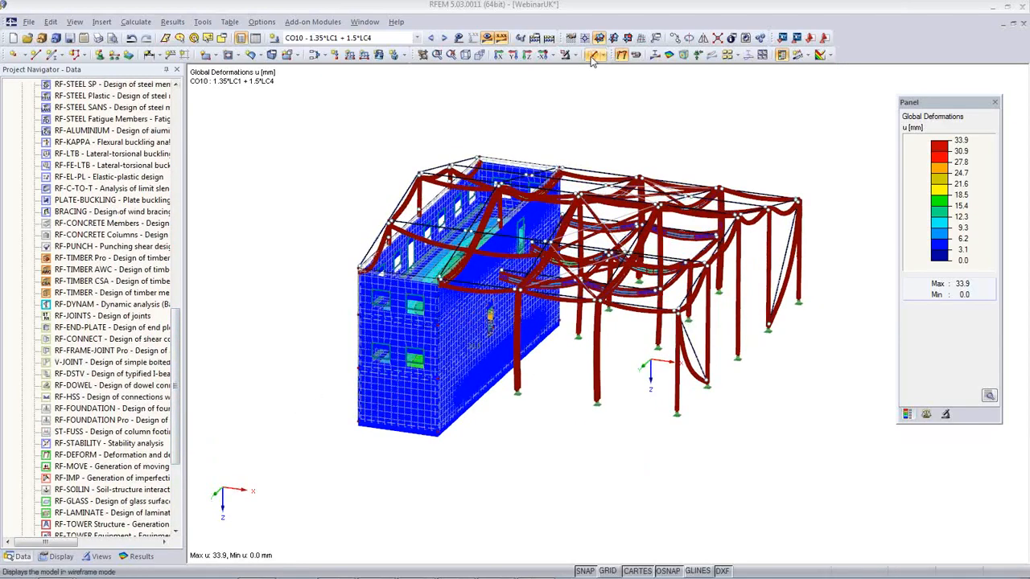
click(487, 38)
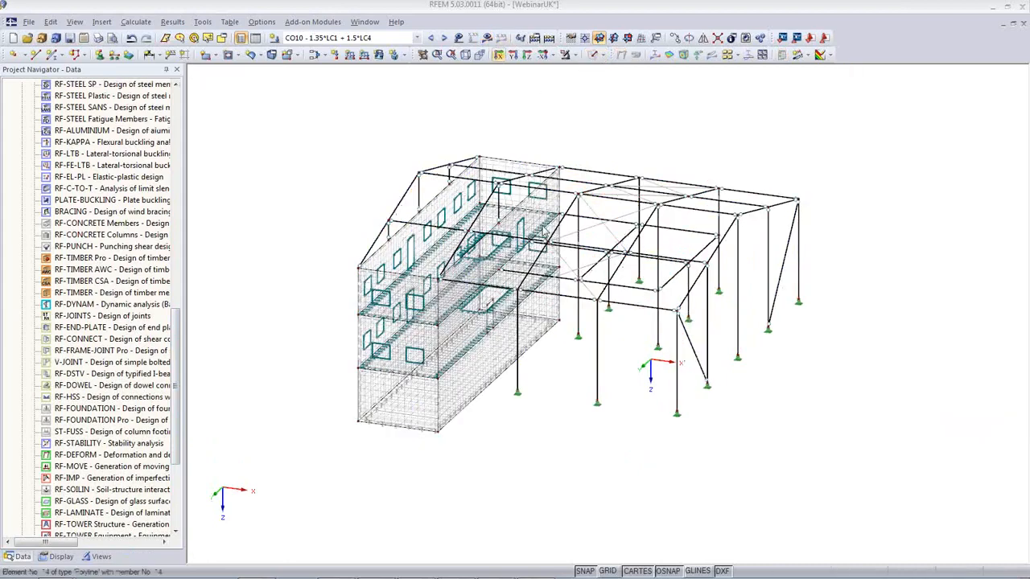
scroll(417, 378, up, 5)
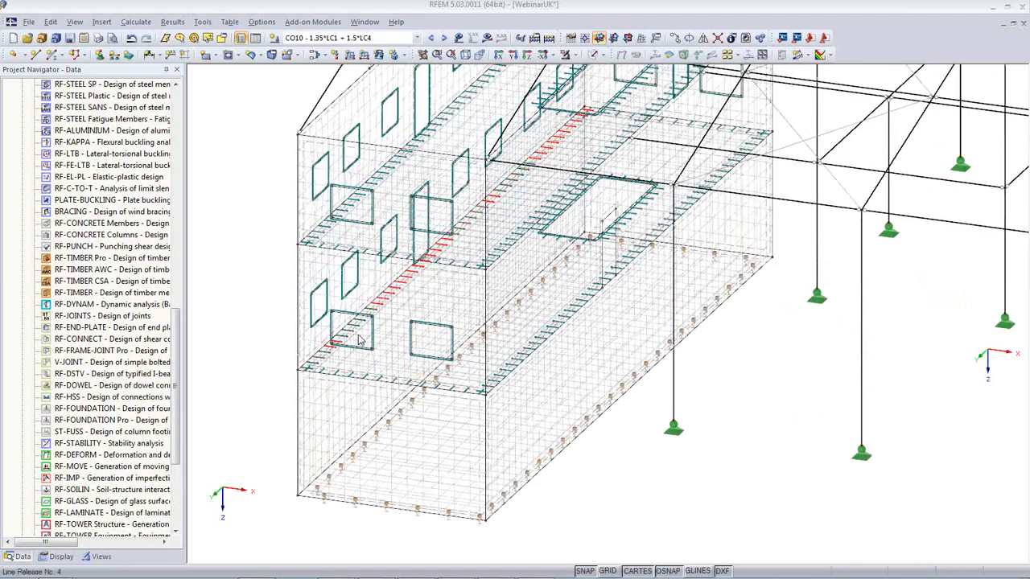
click(595, 55)
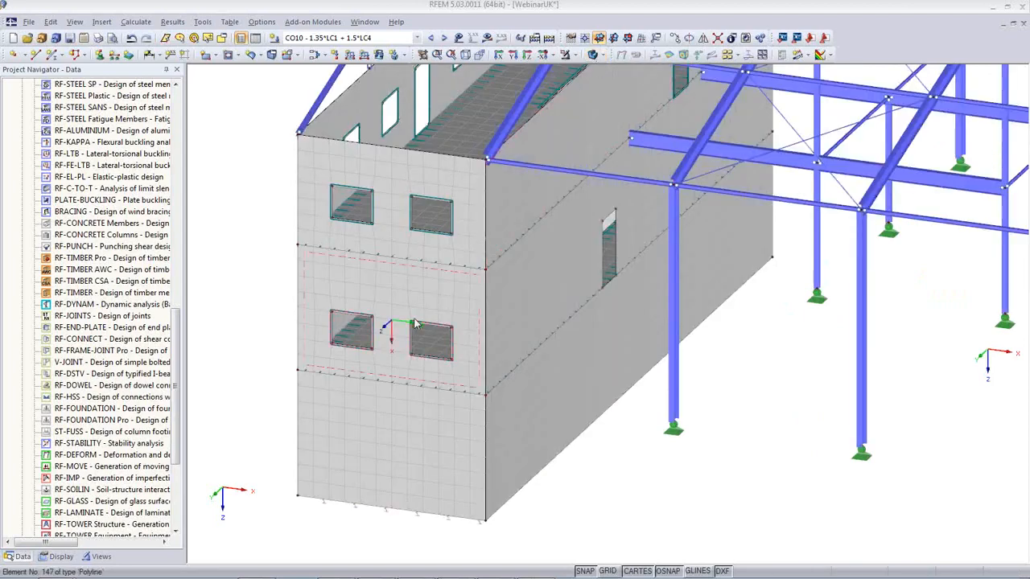
Step: Set the constant thickness of the lower floor slab, surface 2, to 300 mm and accept deleting all results
click(361, 341)
double_click(362, 342)
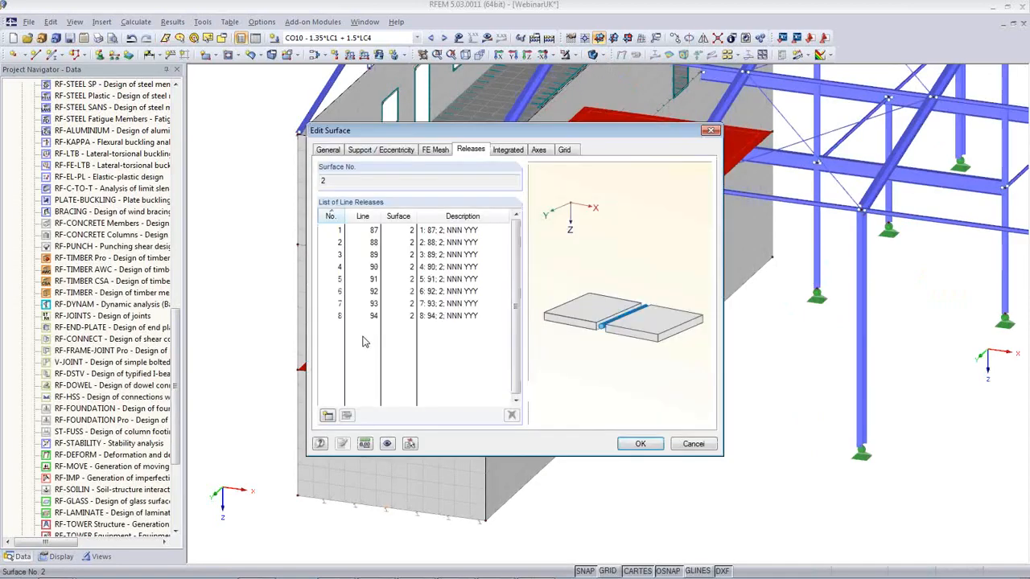
click(327, 151)
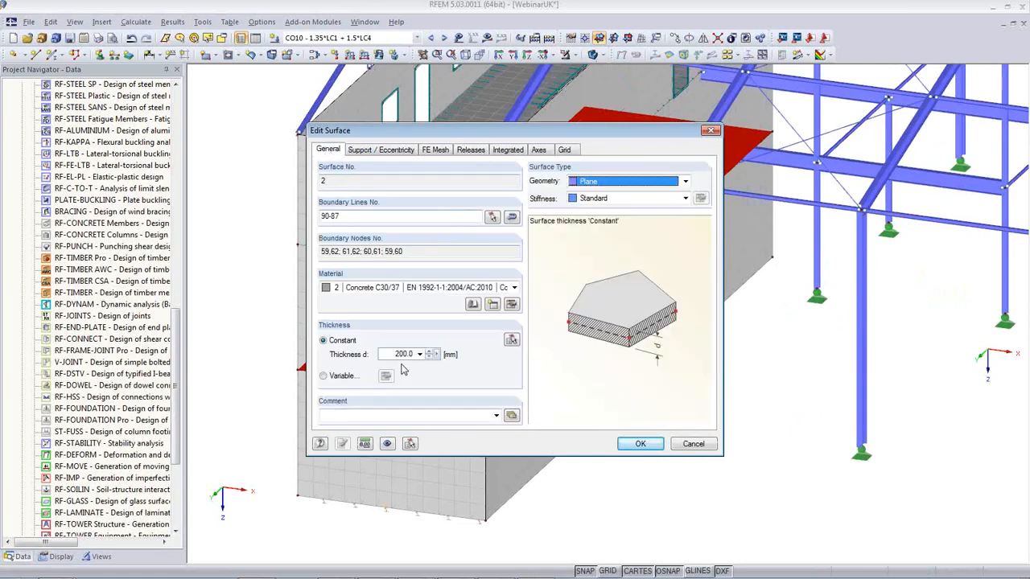
text(3)
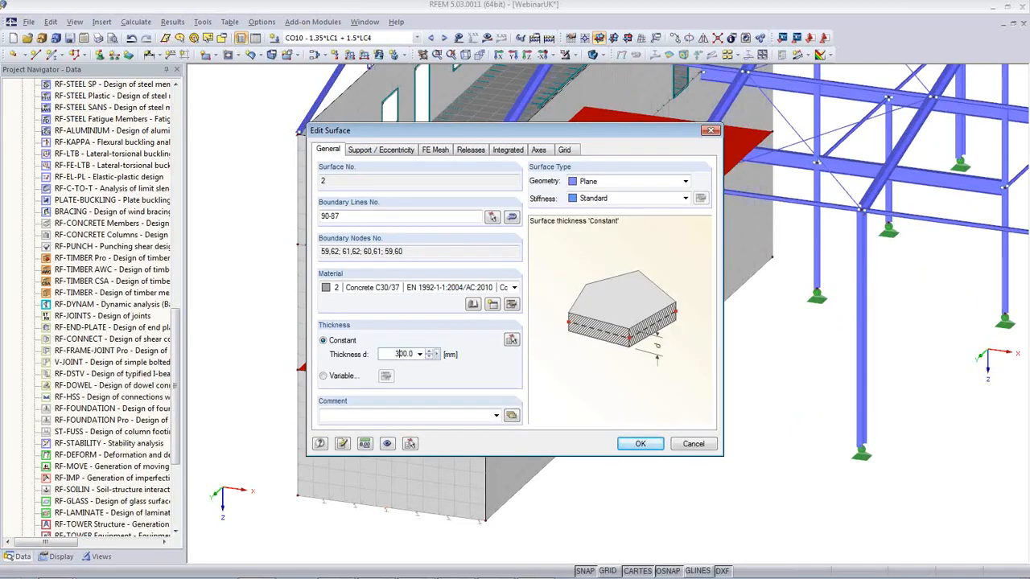
click(635, 446)
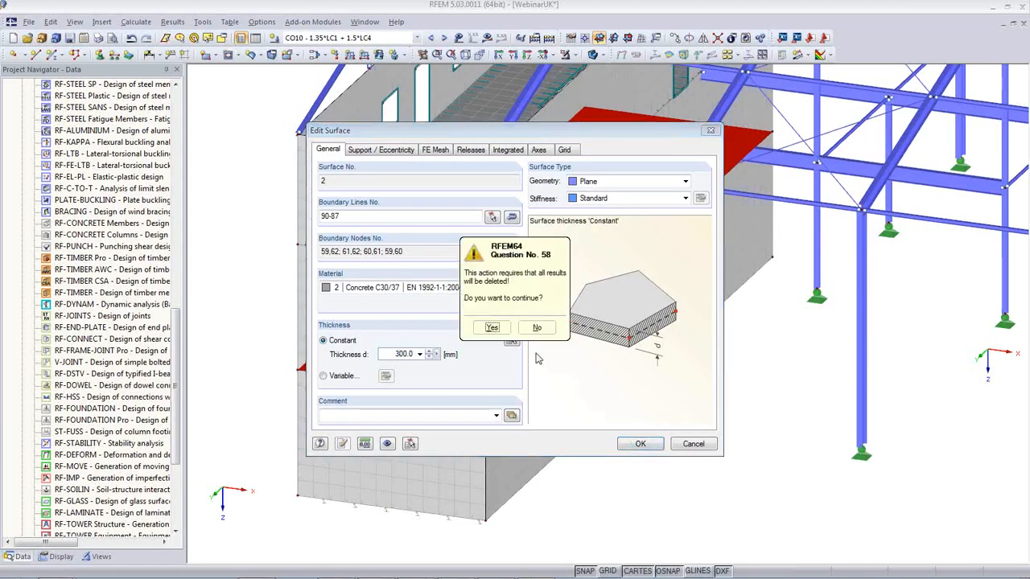
click(492, 328)
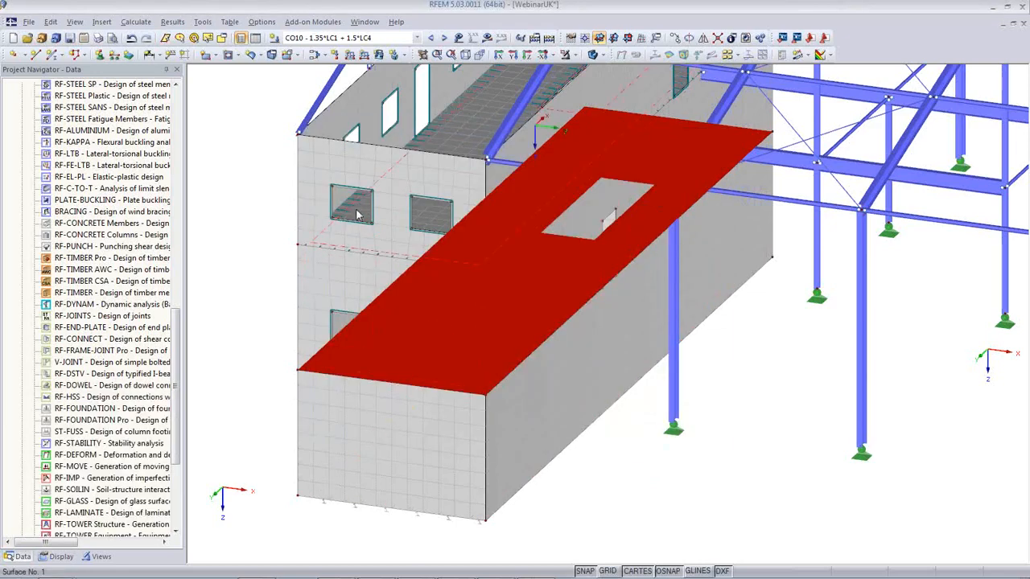
Step: Set the constant thickness of the upper floor slab, surface 1, to 300 mm
double_click(360, 215)
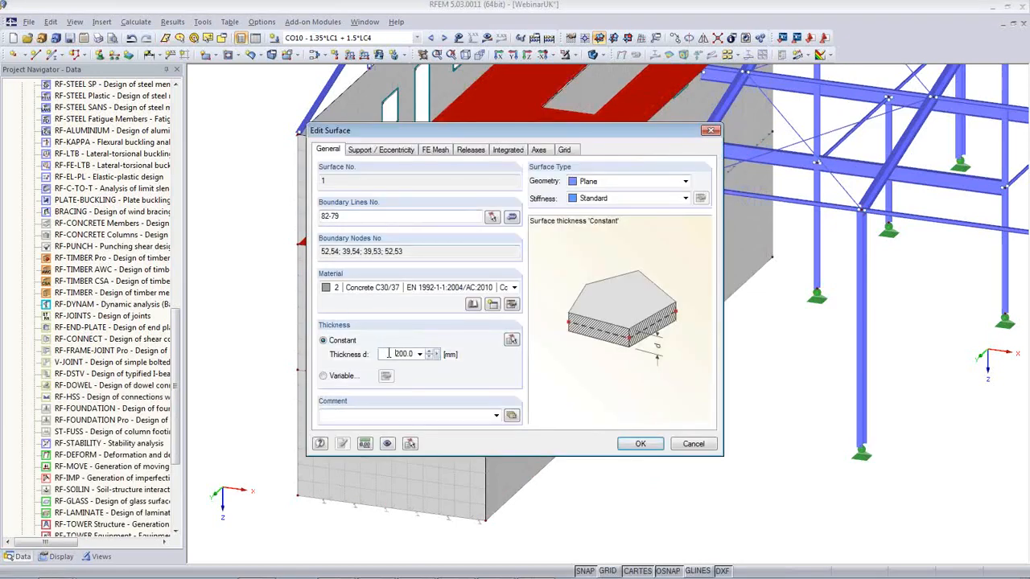
click(399, 352)
key(BackSpace)
text(3)
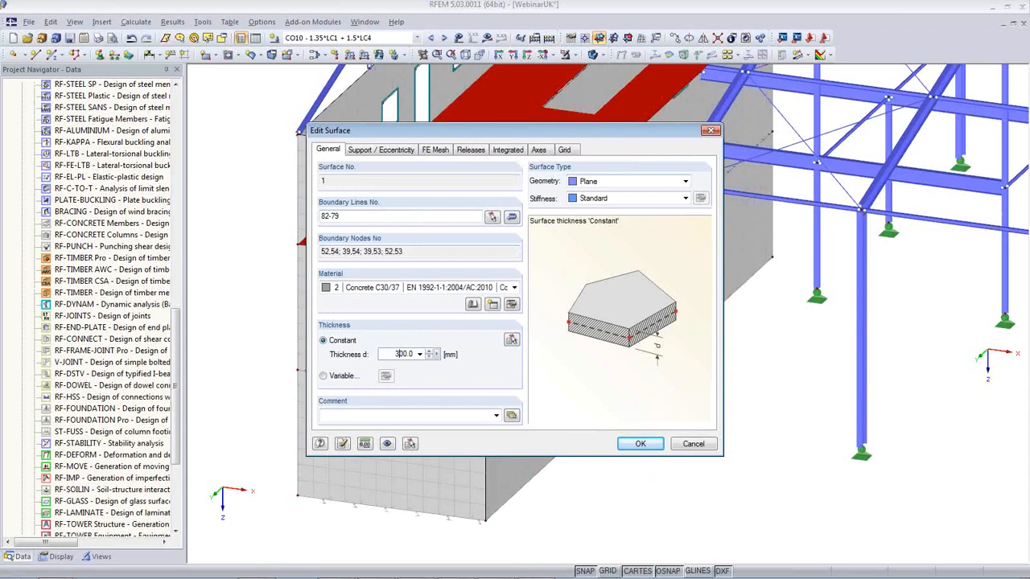
click(642, 443)
click(638, 441)
scroll(634, 437, down, 6)
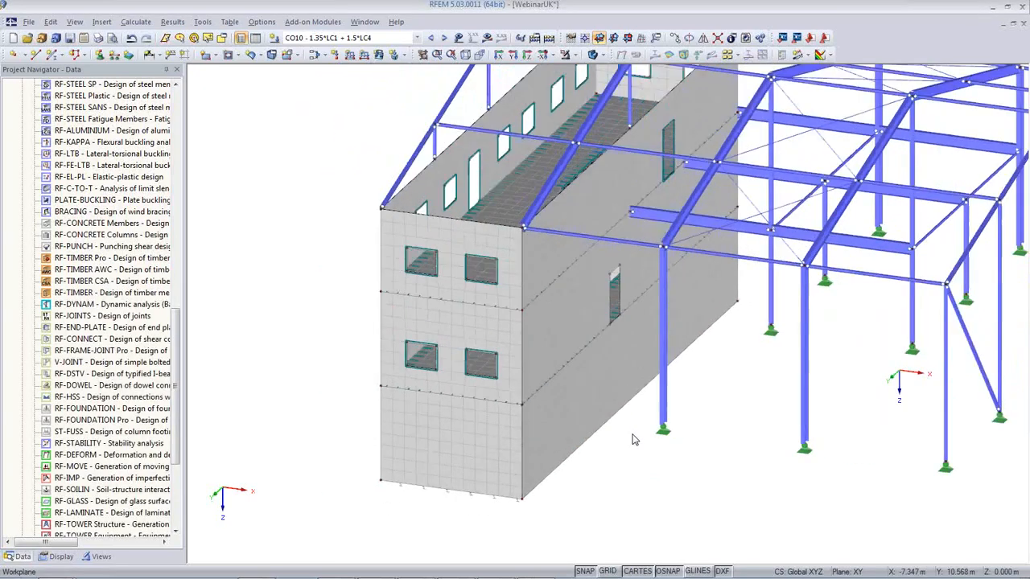
ctrl+middle_drag(714, 460, 491, 465)
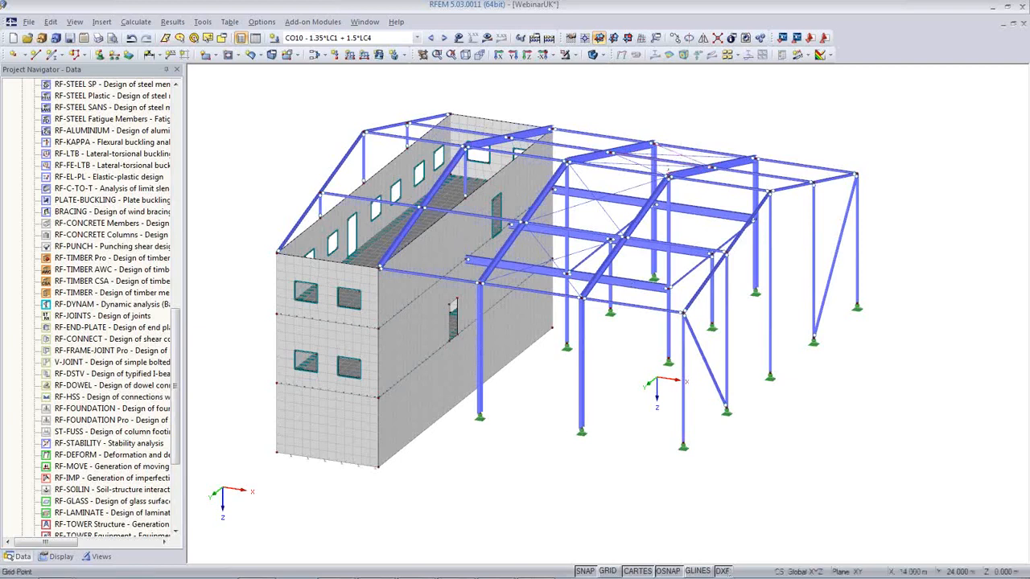
Step: Export the model to Tekla Structures with the Update existing model option and switch to Tekla Structures
mouse_move(548, 571)
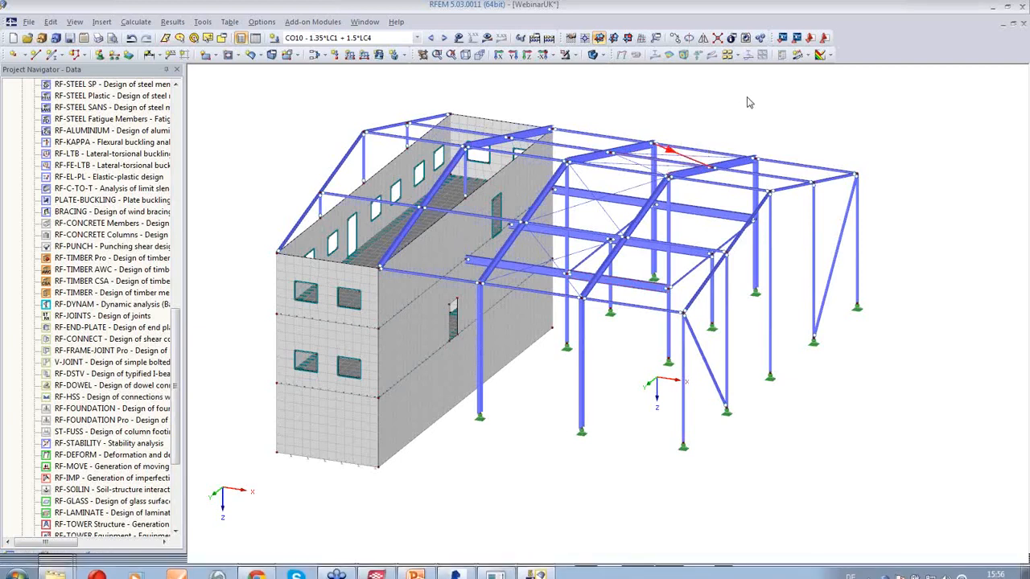
click(797, 38)
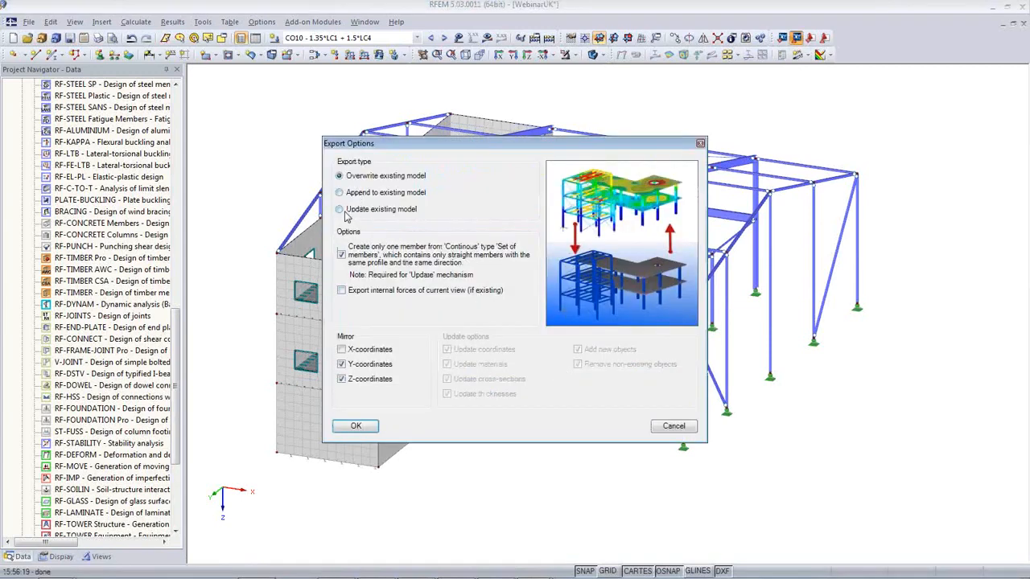
click(339, 210)
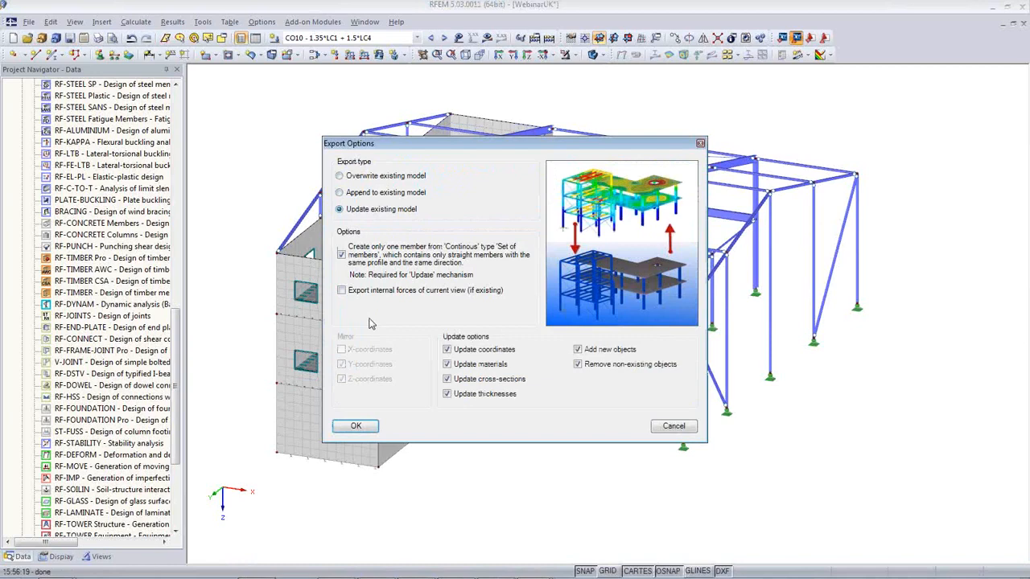
click(357, 426)
click(426, 570)
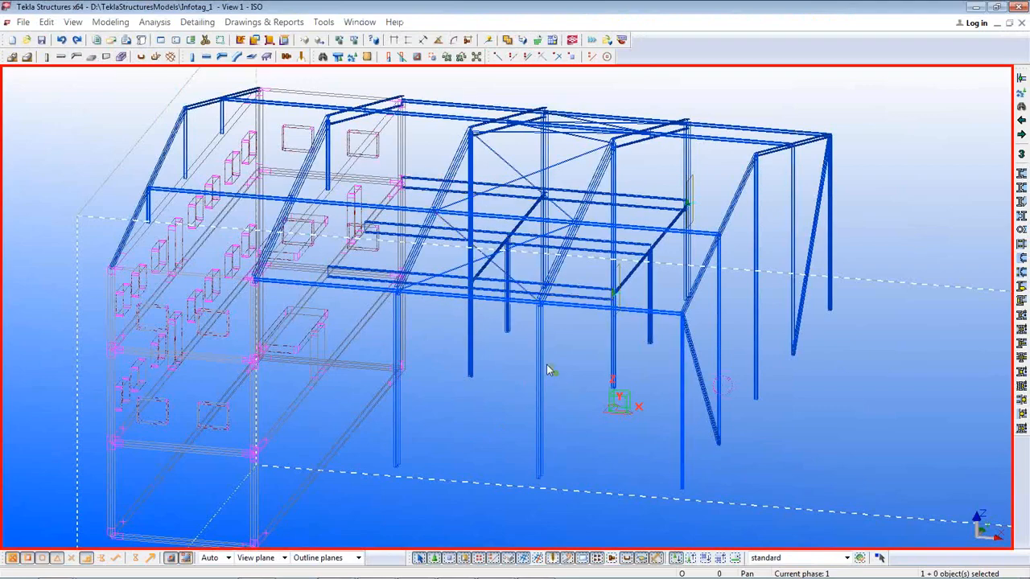
Step: View the hall model as rendered, and undo and redo the last change to compare both states
mouse_move(546, 326)
middle_down()
mouse_move(592, 369)
mouse_move(565, 321)
middle_up()
ctrl+middle_drag(617, 359, 579, 367)
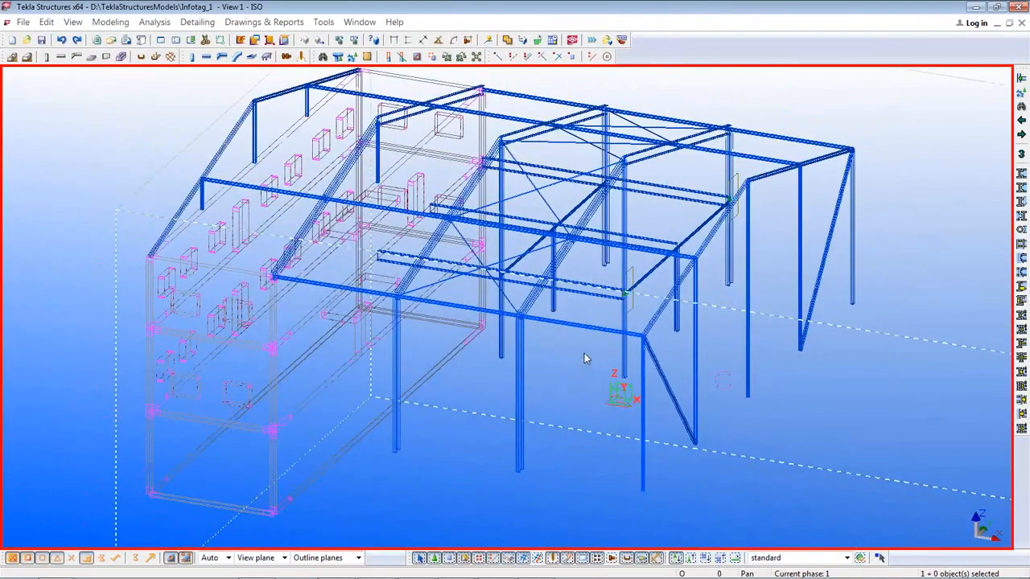
ctrl+middle_drag(588, 367, 601, 346)
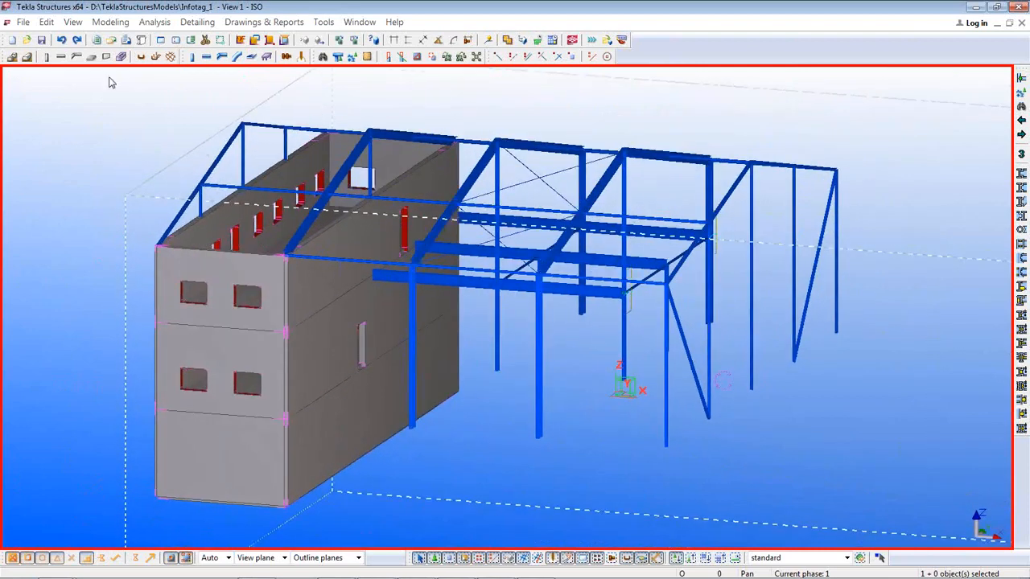
click(61, 42)
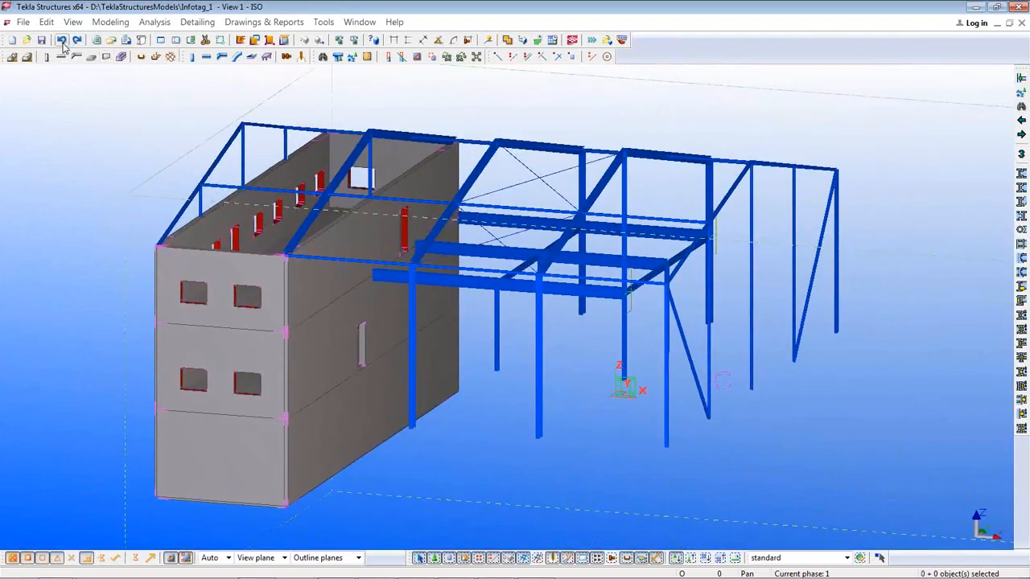
click(78, 44)
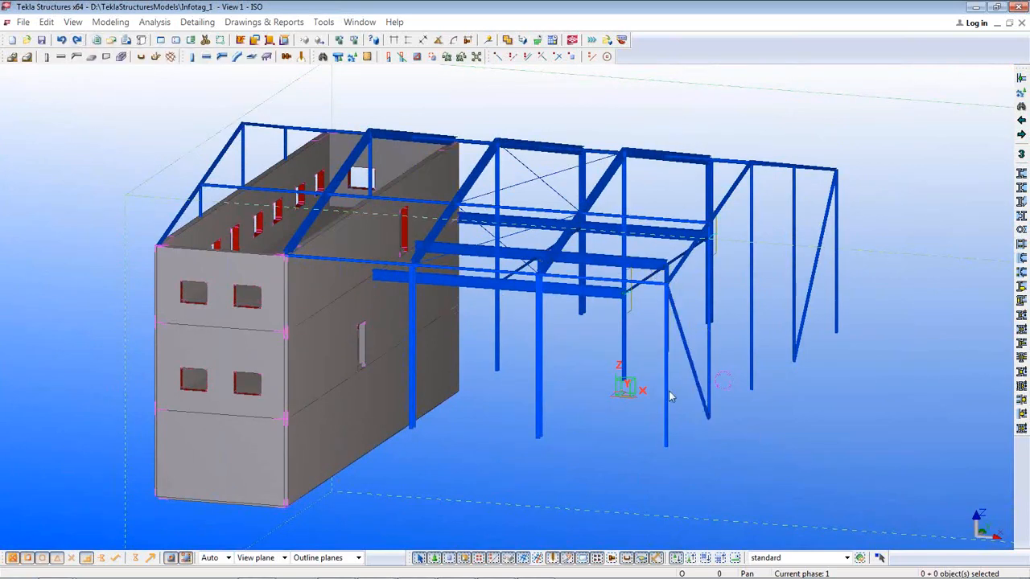
Step: Examine the joint between the horizontal steel beam and the column up close in wireframe
ctrl+middle_drag(668, 390, 642, 320)
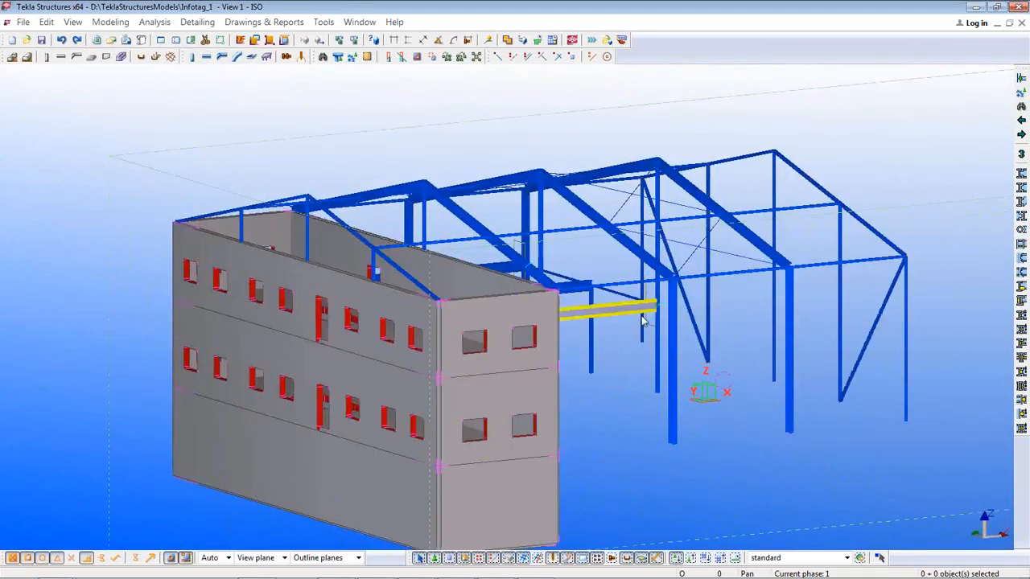
scroll(642, 320, up, 6)
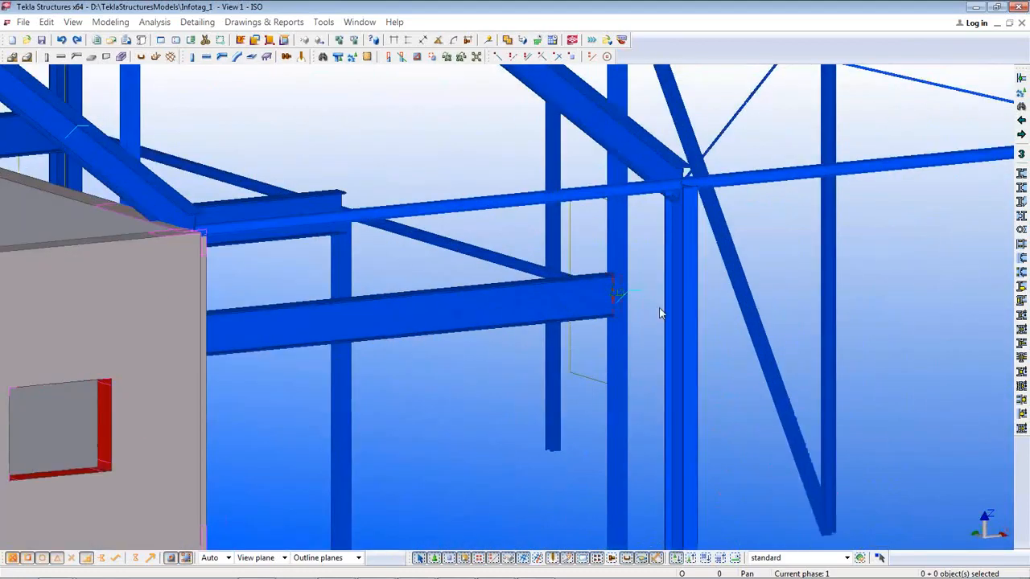
key(ctrl+1)
scroll(608, 300, up, 3)
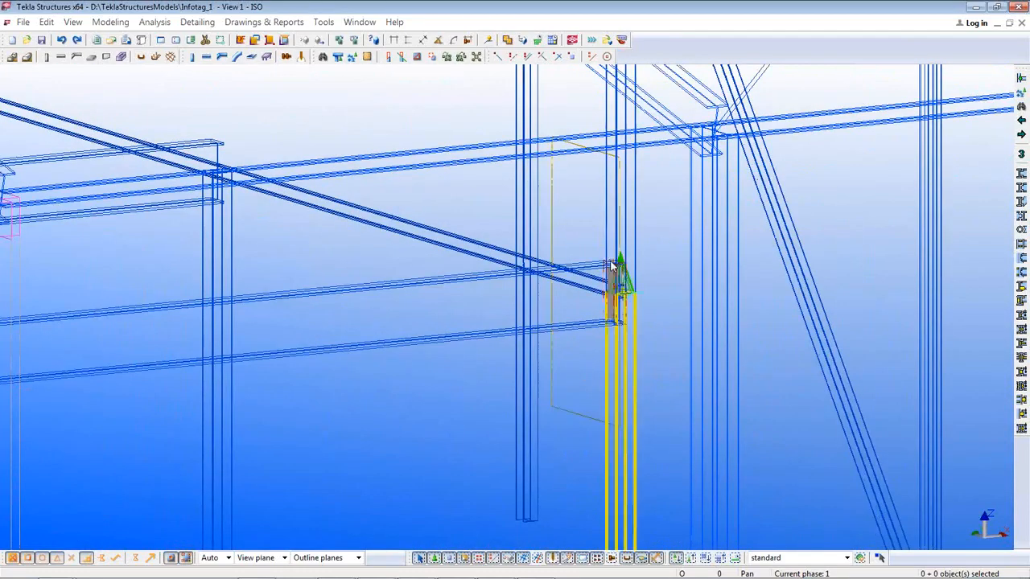
ctrl+middle_drag(616, 276, 547, 408)
scroll(548, 408, down, 5)
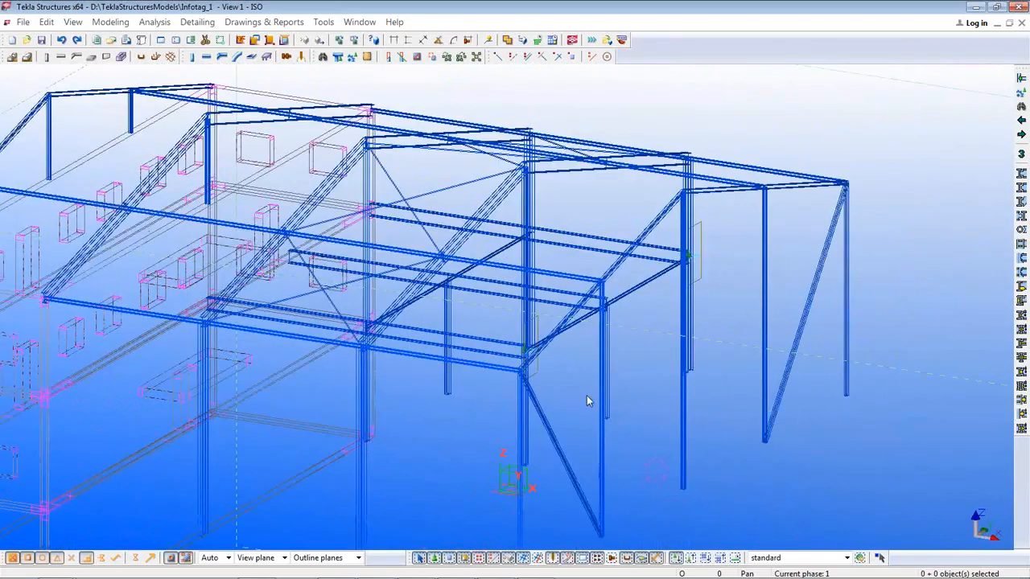
Step: Inspect the gable wall panel in the rendered model and both floor slabs in wireframe by selecting each of them
key(ctrl+4)
middle_drag(548, 386, 733, 374)
scroll(732, 380, down, 1)
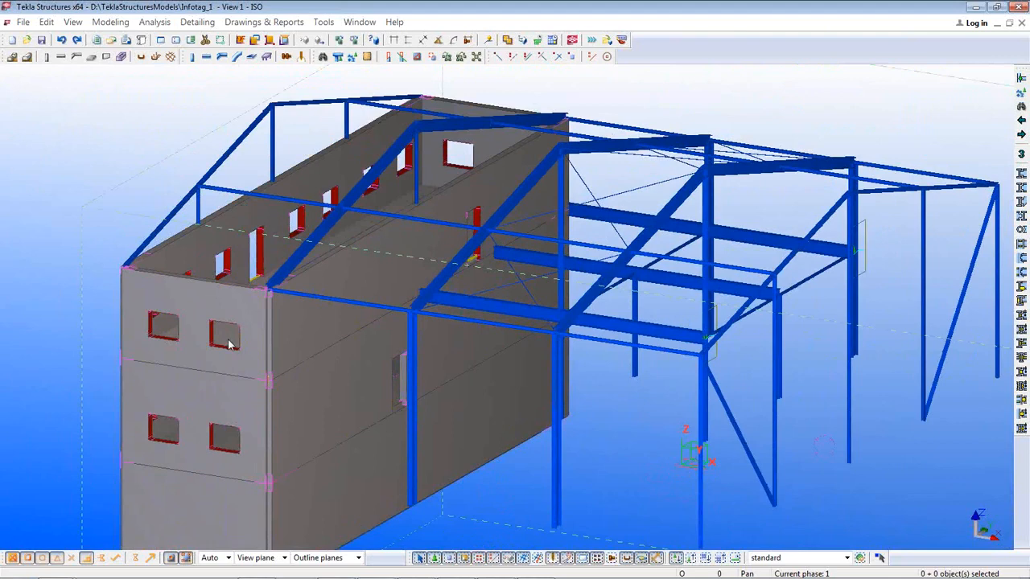
click(228, 345)
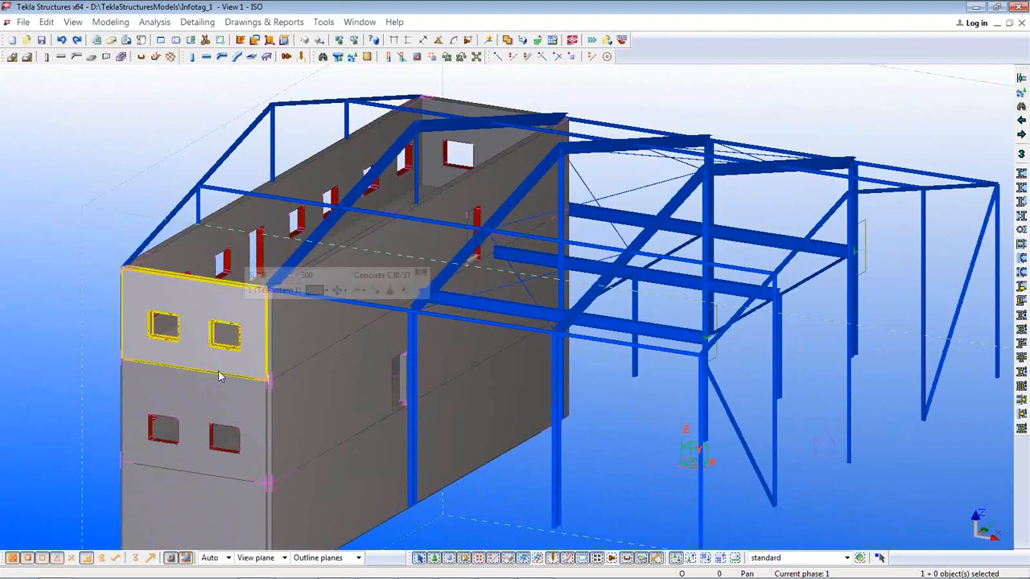
key(ctrl+1)
click(218, 375)
click(273, 359)
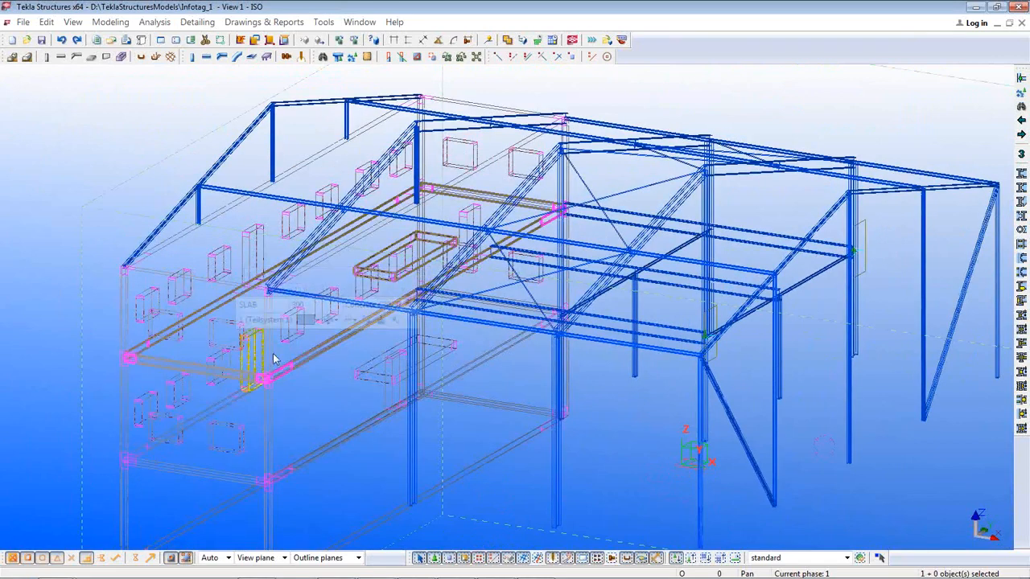
click(229, 477)
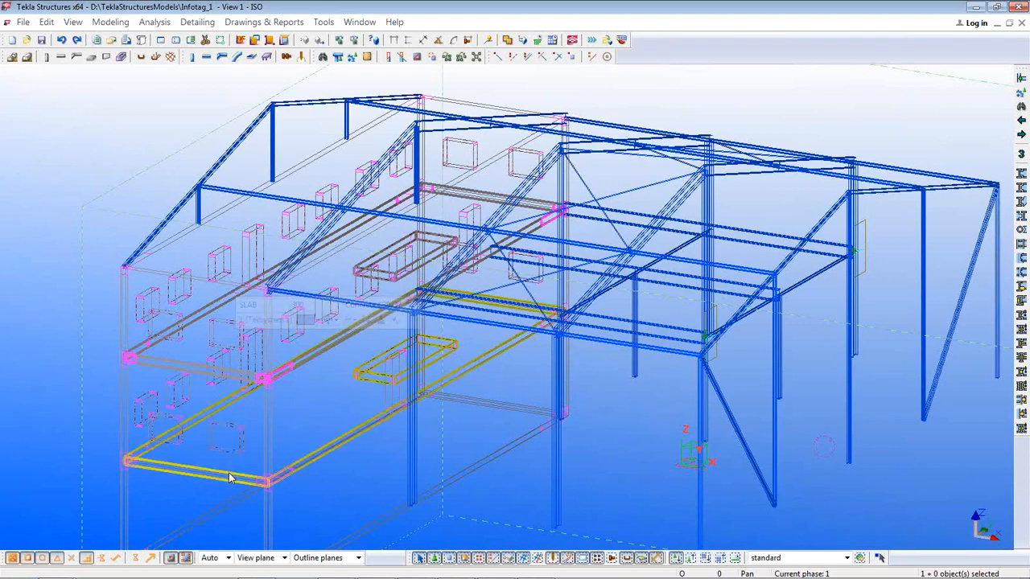
click(702, 225)
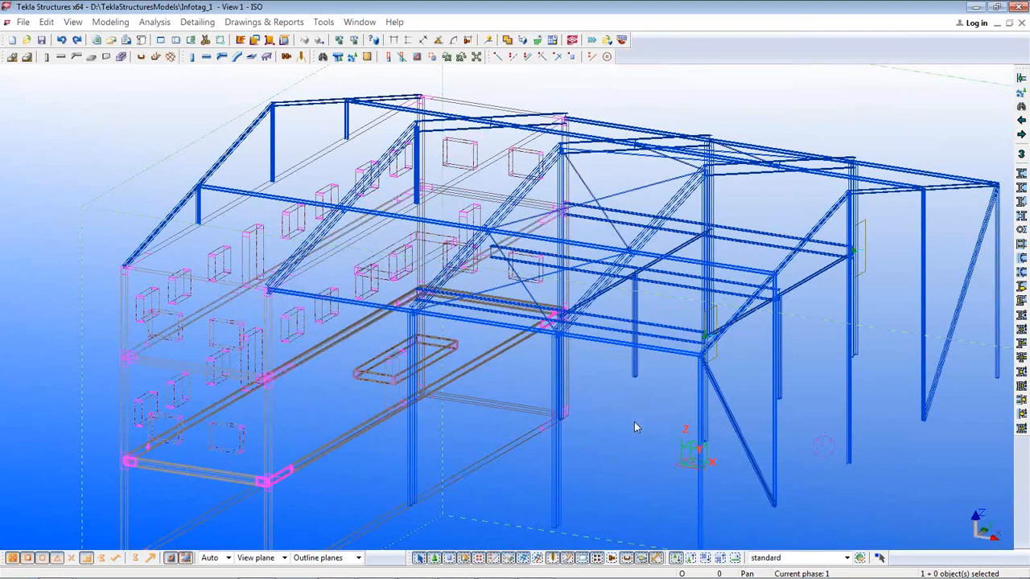
Step: Check the profile of the horizontal beam in the hall's rear bay and view the wireframe frame from another angle
click(809, 287)
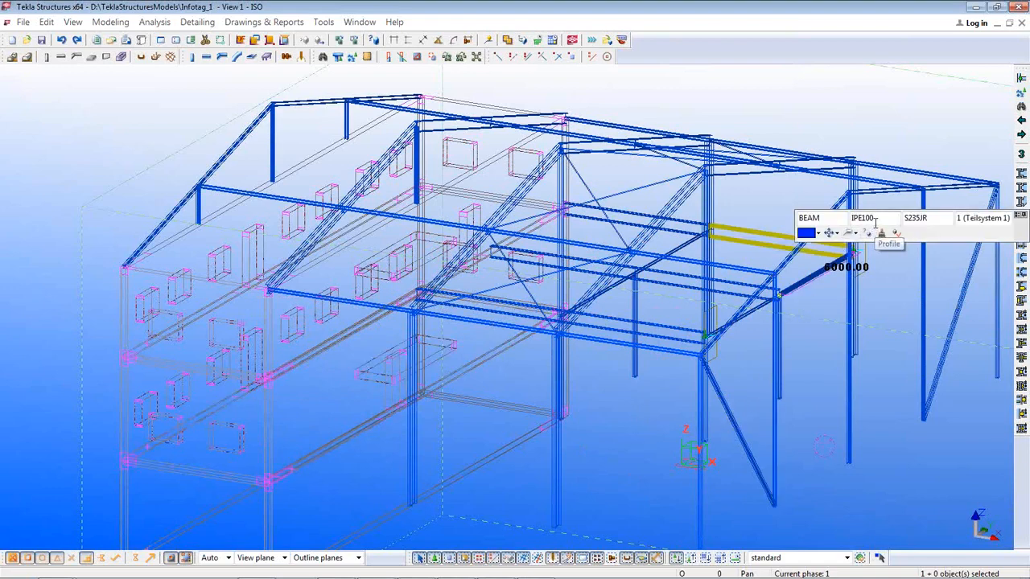
click(820, 315)
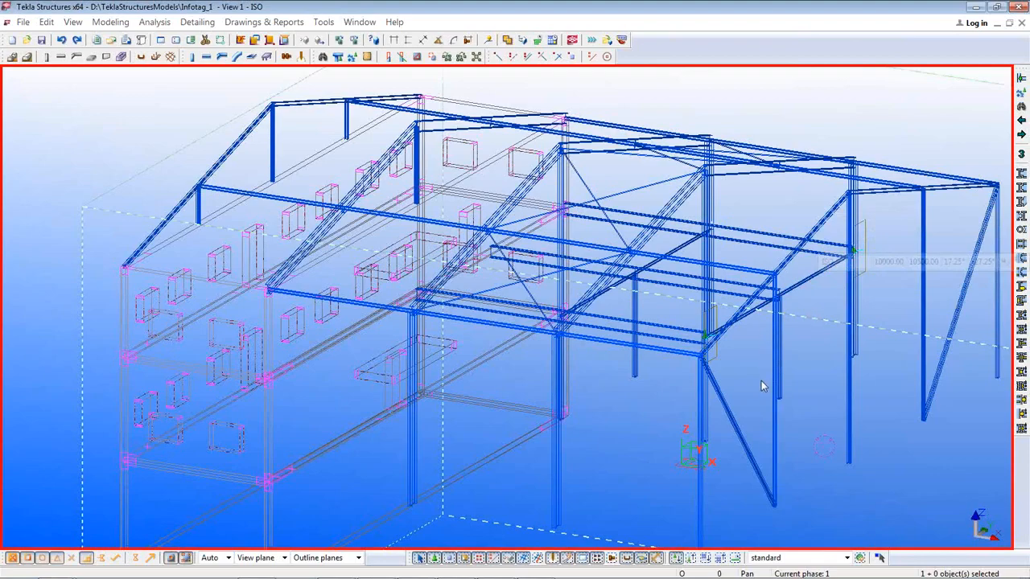
middle_drag(761, 382, 665, 300)
ctrl+middle_drag(697, 331, 676, 333)
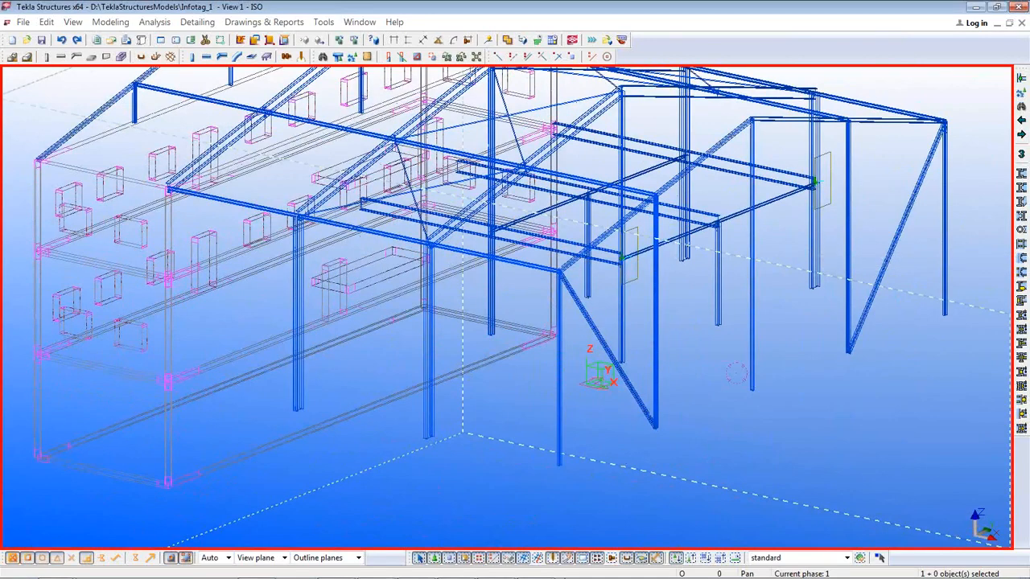
Step: Switch to RFEM and start exporting the model in Bentley ISM format
mouse_move(135, 577)
click(535, 569)
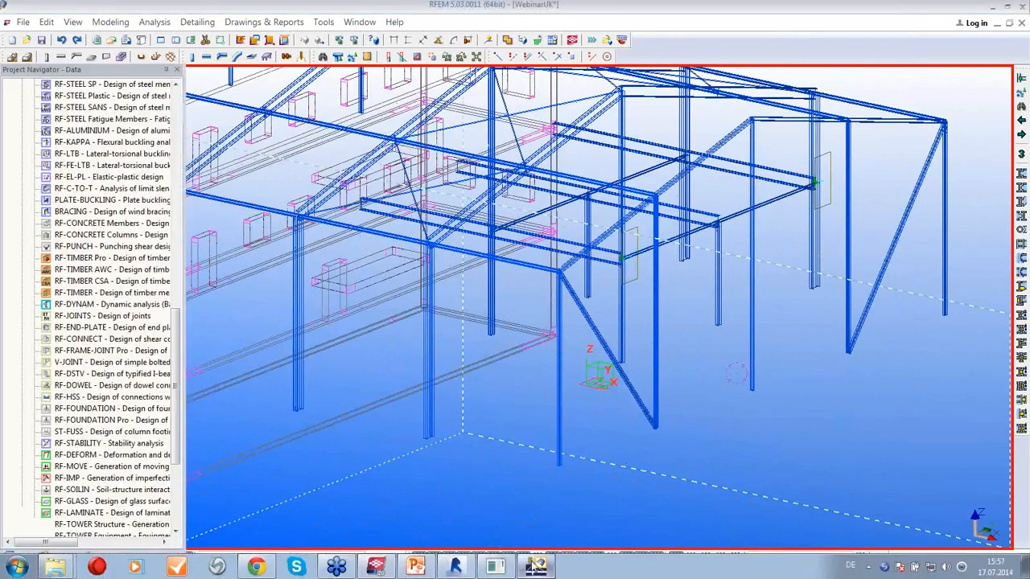
click(29, 22)
click(29, 23)
click(28, 22)
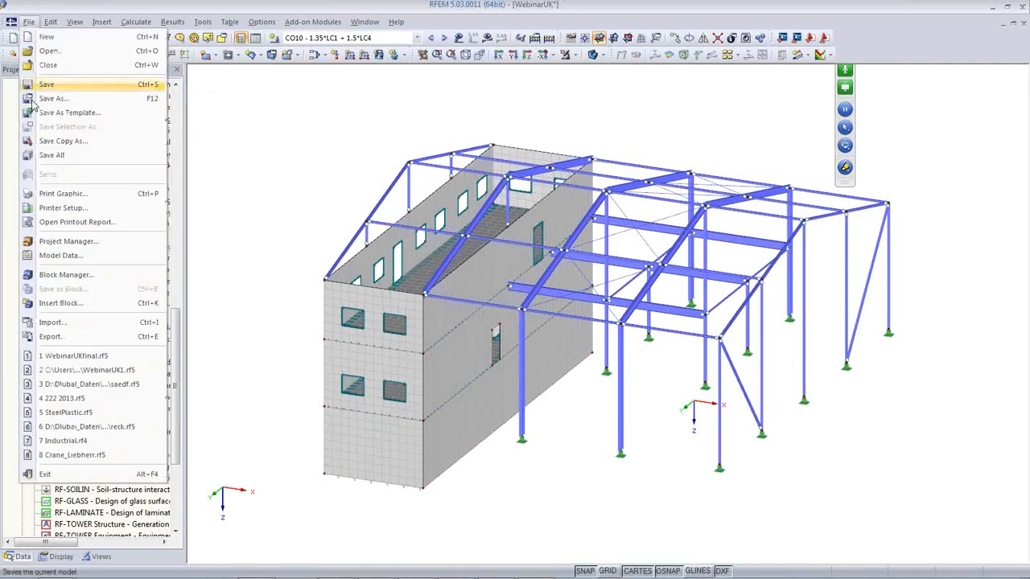
click(60, 339)
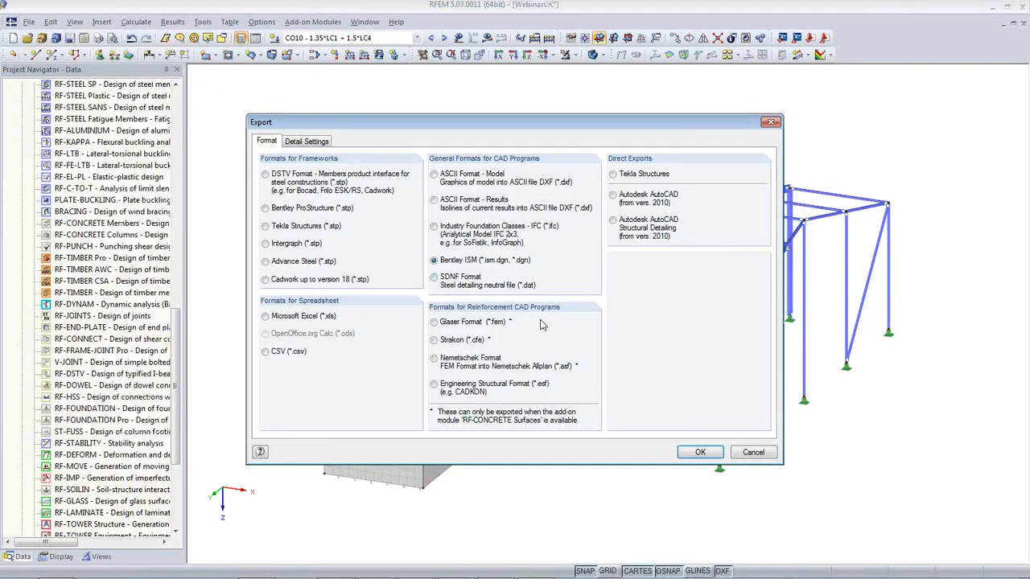
click(700, 453)
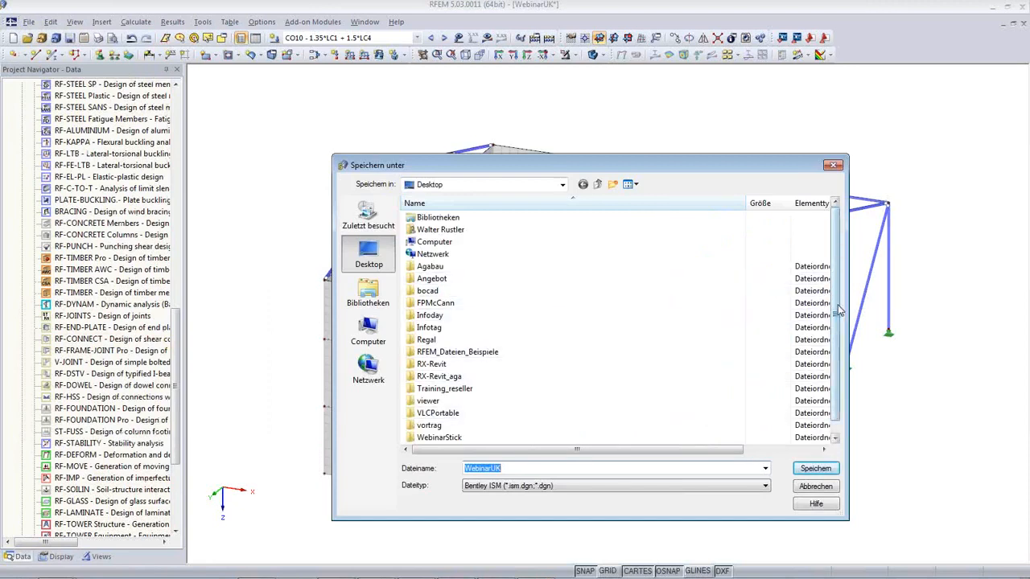
Step: Export to the existing desktop file Webinar2UK.ism.dgn with the Update existing ISM file option
scroll(822, 310, down, 1)
click(438, 438)
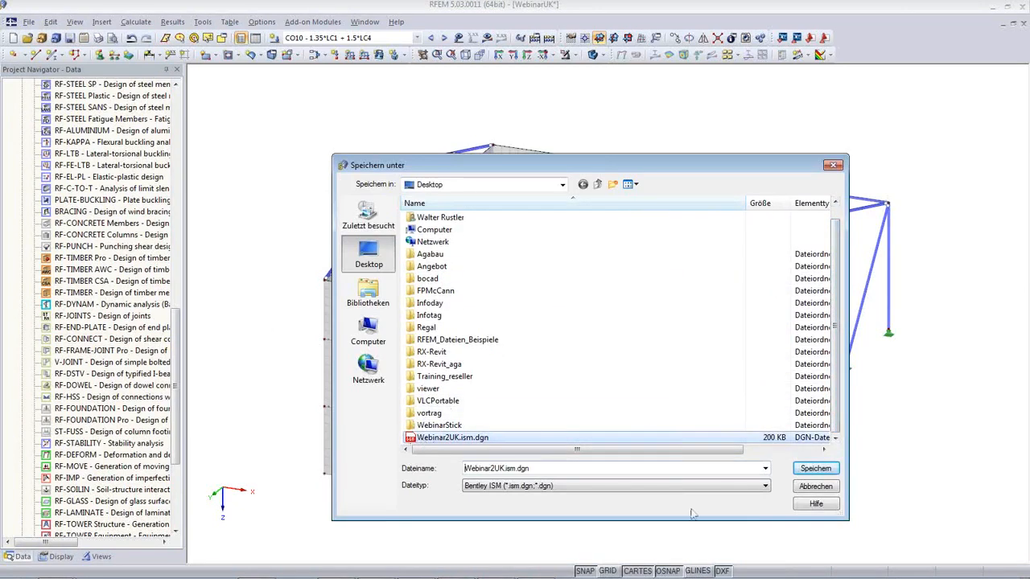
click(817, 470)
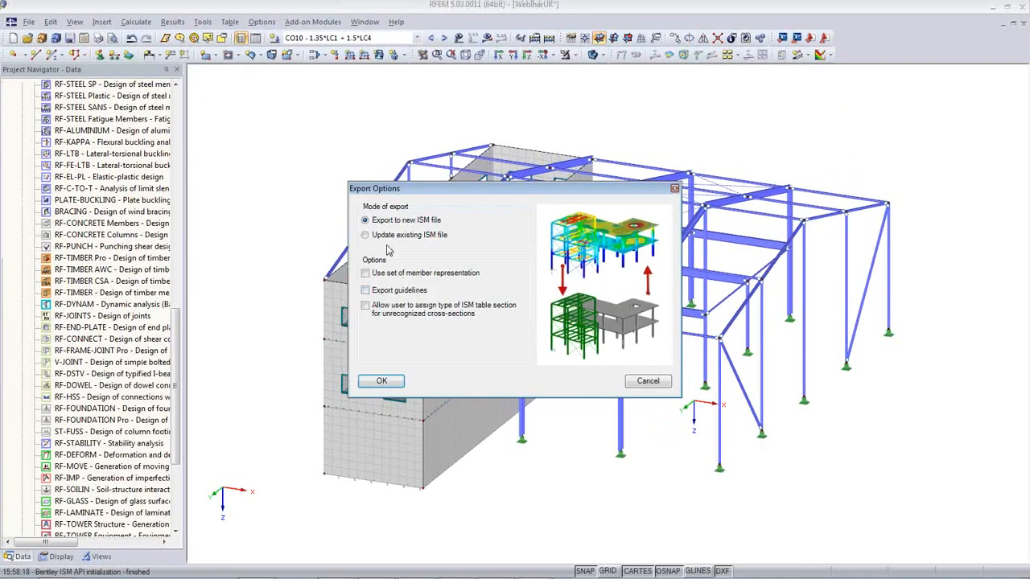
click(375, 237)
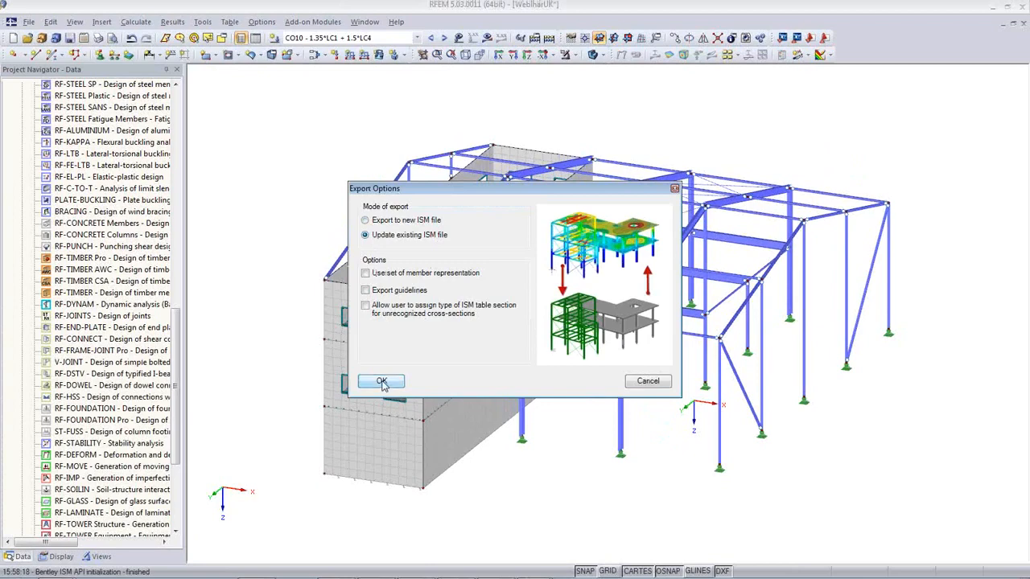
click(383, 383)
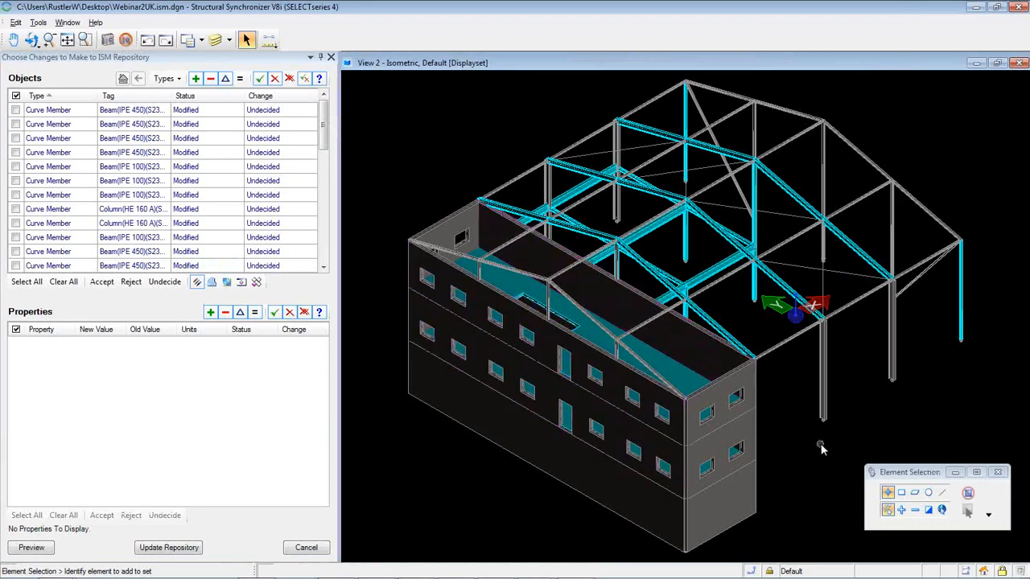
Step: Examine the highlighted modified members and slabs from several angles and inspect the properties of the eaves beam beside the concrete building
shift+middle_drag(824, 464, 561, 297)
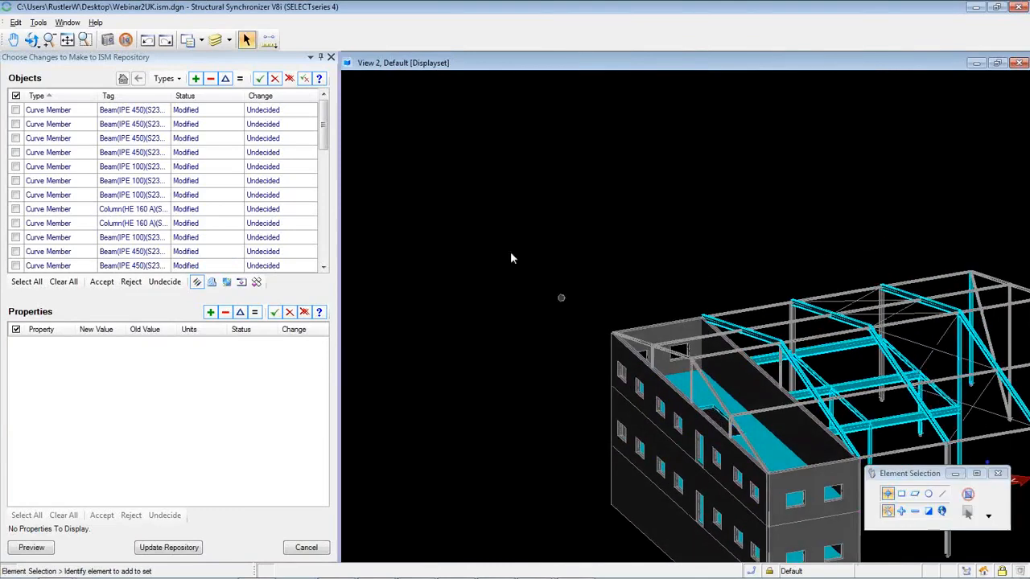
click(32, 42)
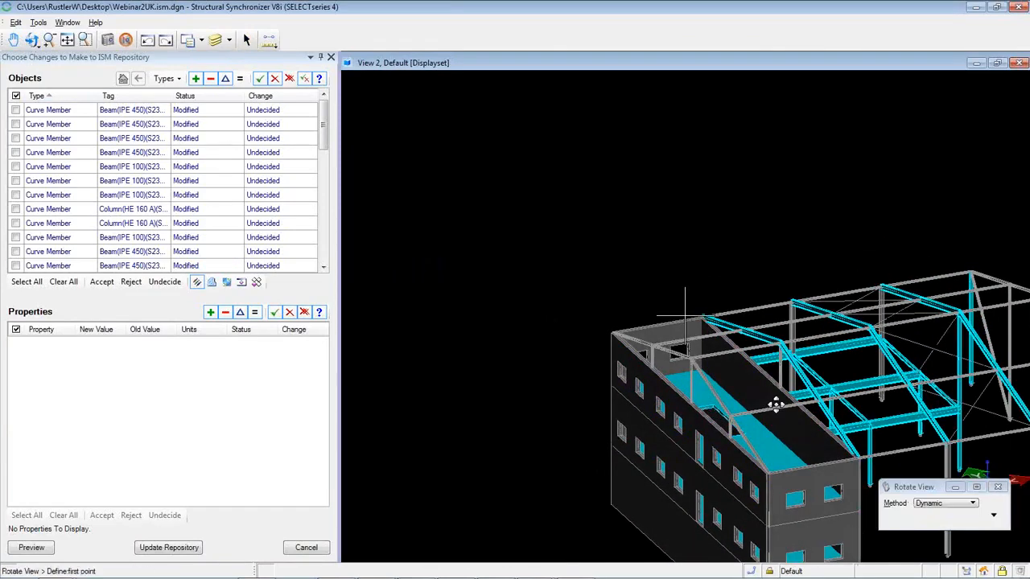
drag(776, 403, 855, 423)
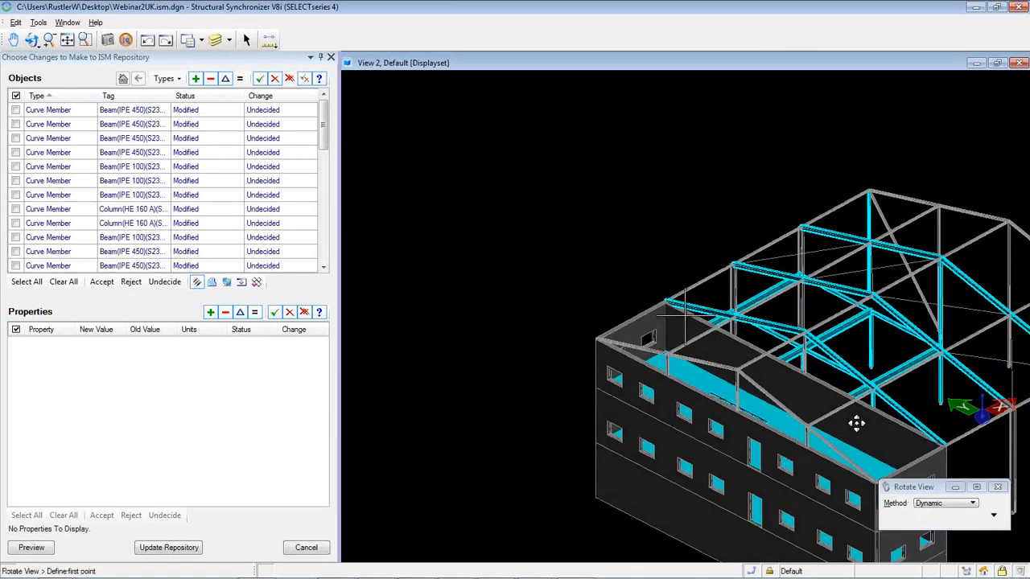
drag(744, 385, 575, 367)
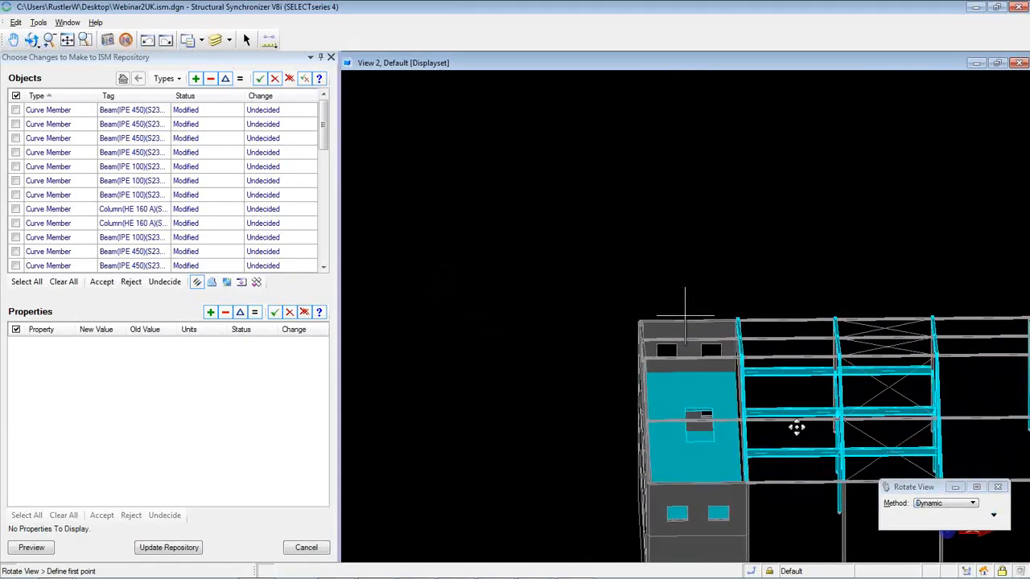
right_click(548, 410)
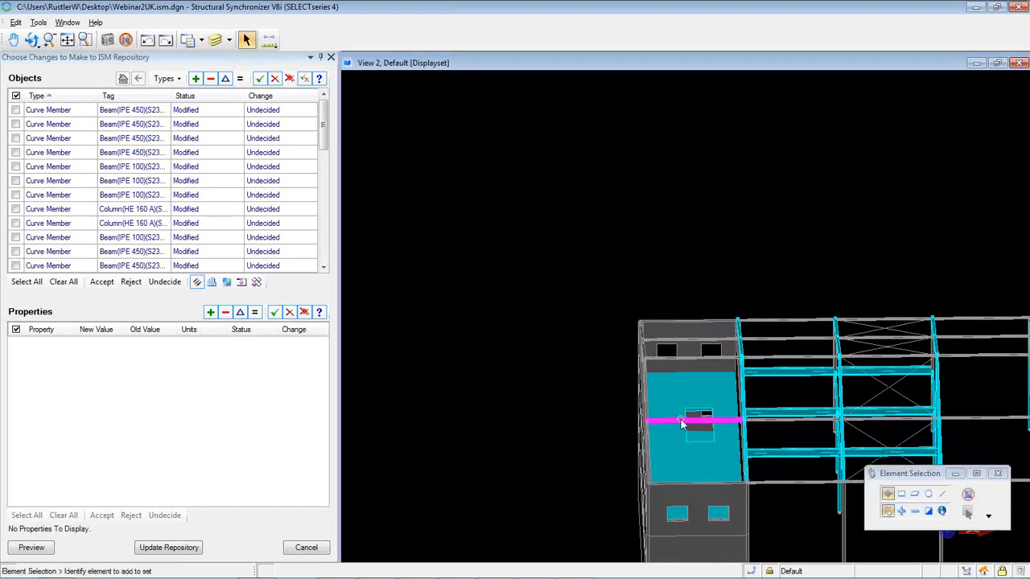
middle_drag(676, 418, 581, 276)
click(710, 344)
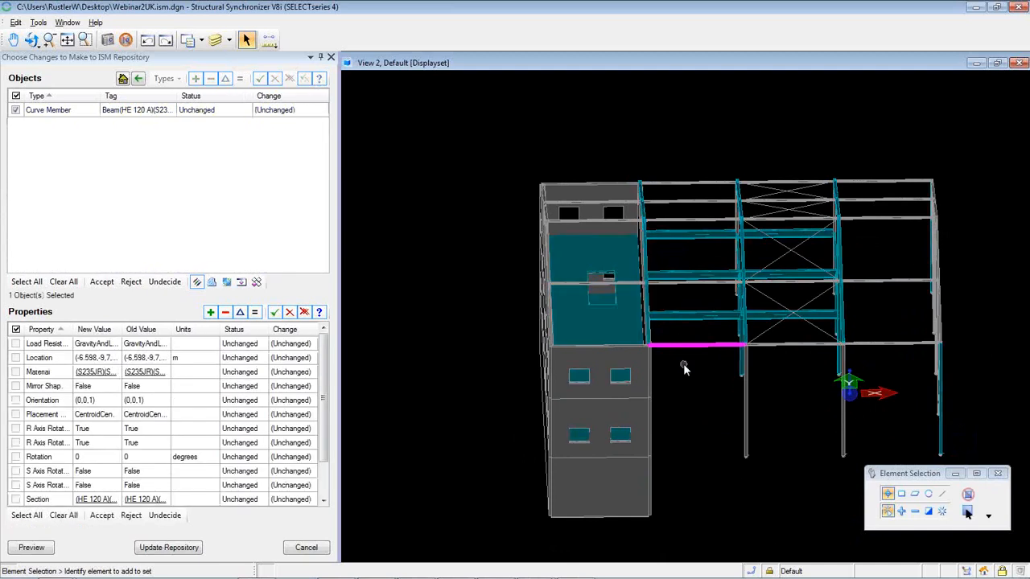
click(690, 378)
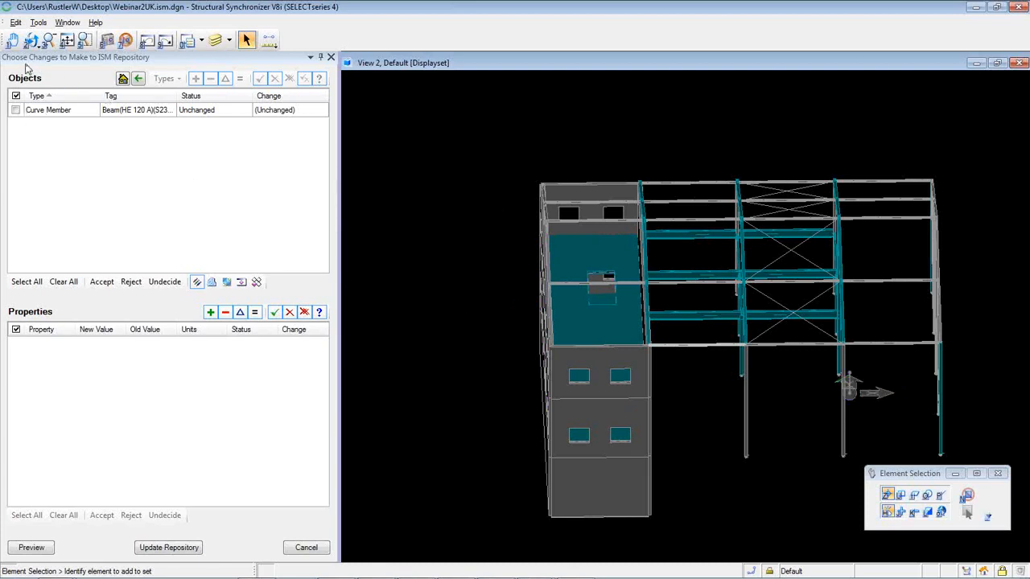
Step: Fit the whole model in view, select the entire structure and accept the changes of all selected objects
click(13, 42)
click(32, 43)
drag(453, 224, 499, 258)
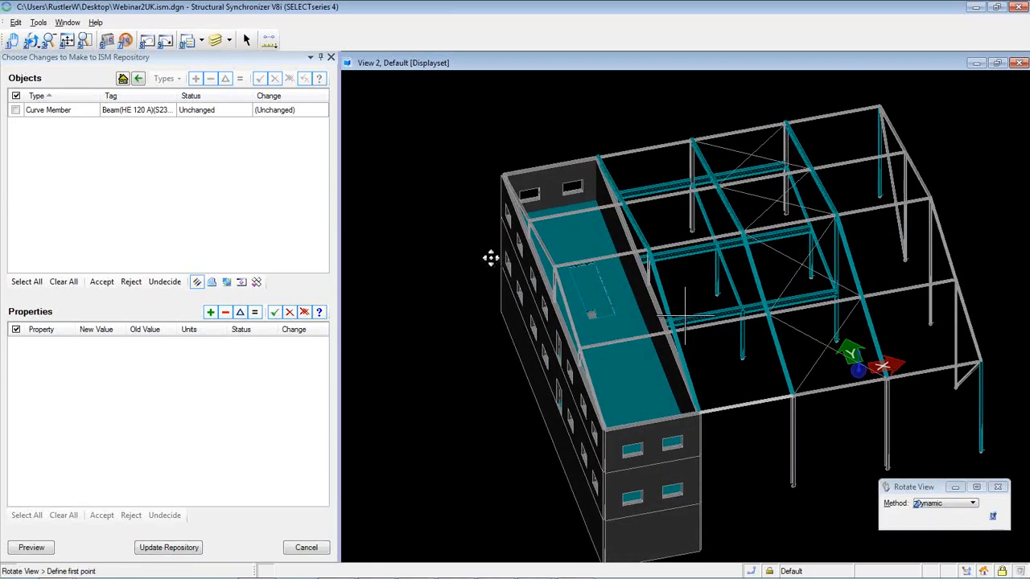
right_click(487, 259)
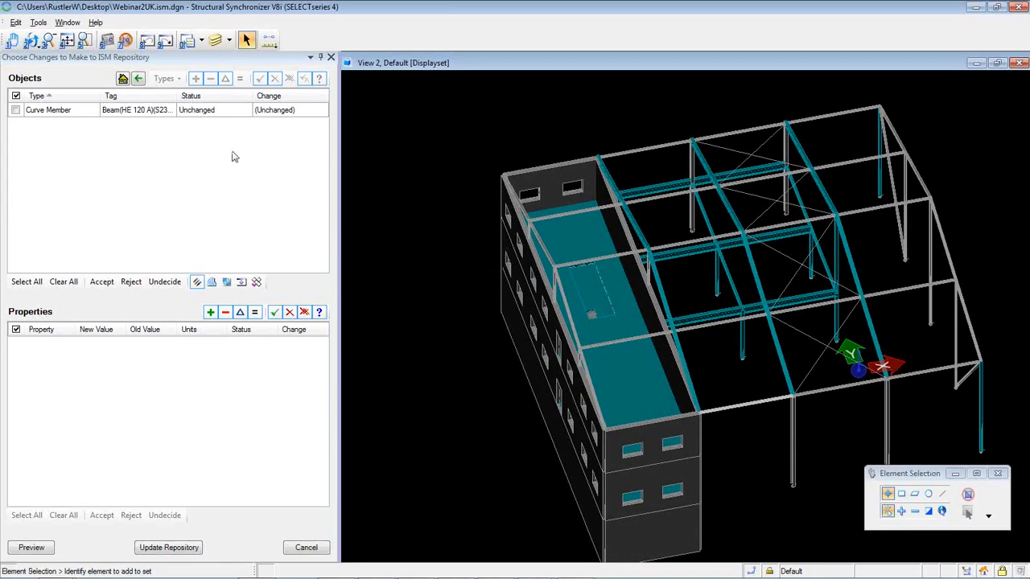
click(15, 42)
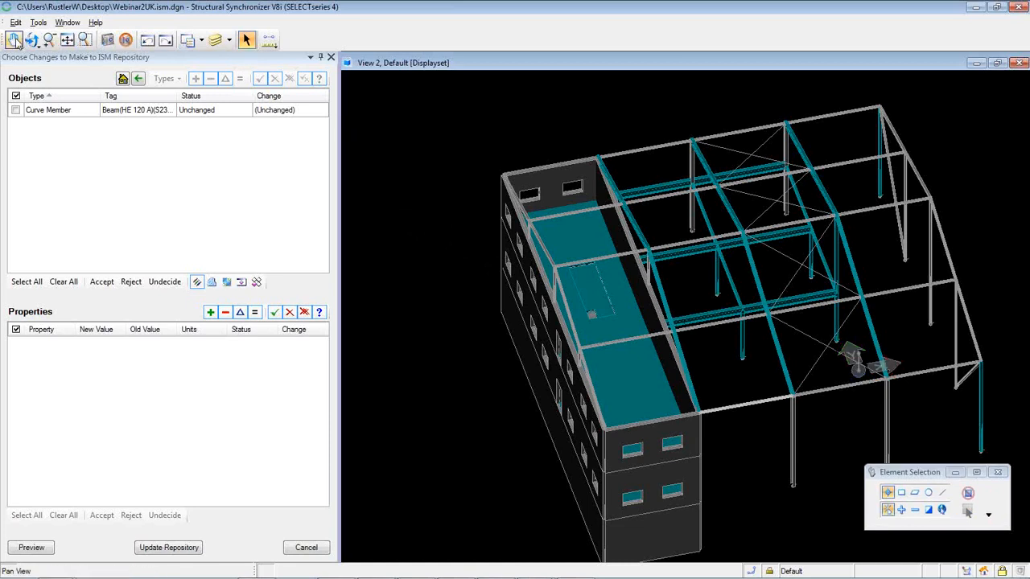
click(67, 40)
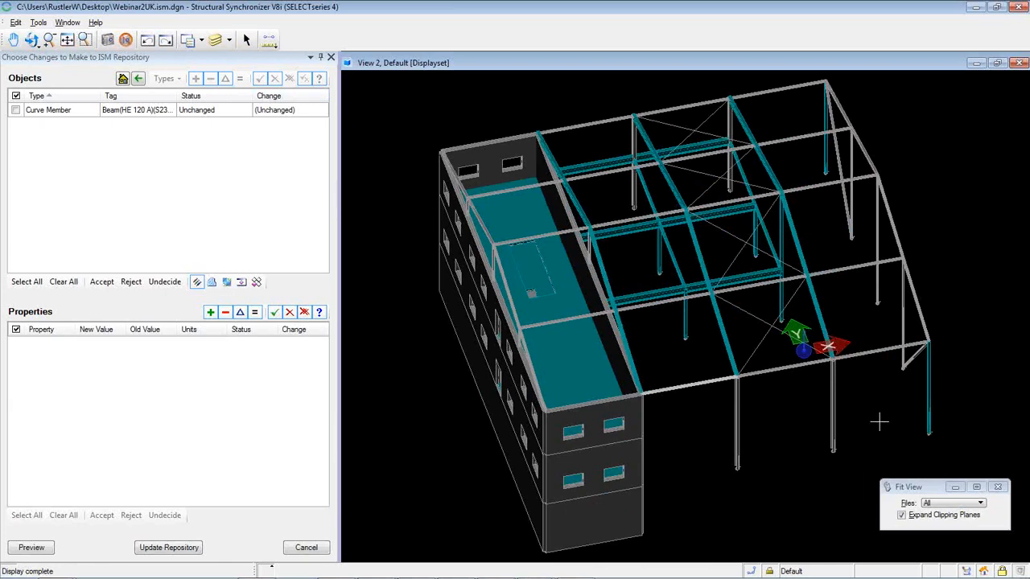
click(246, 39)
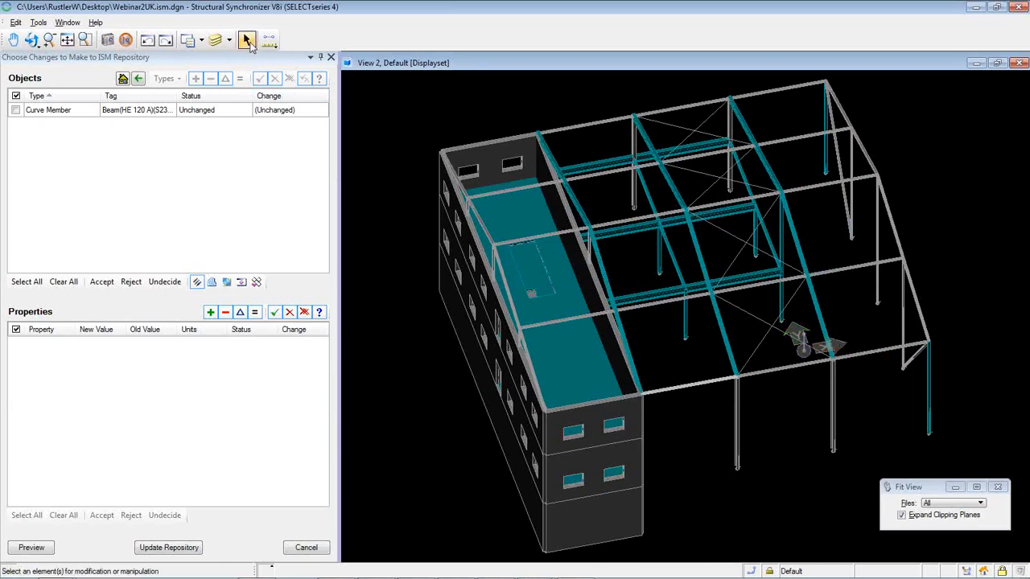
drag(364, 79, 981, 555)
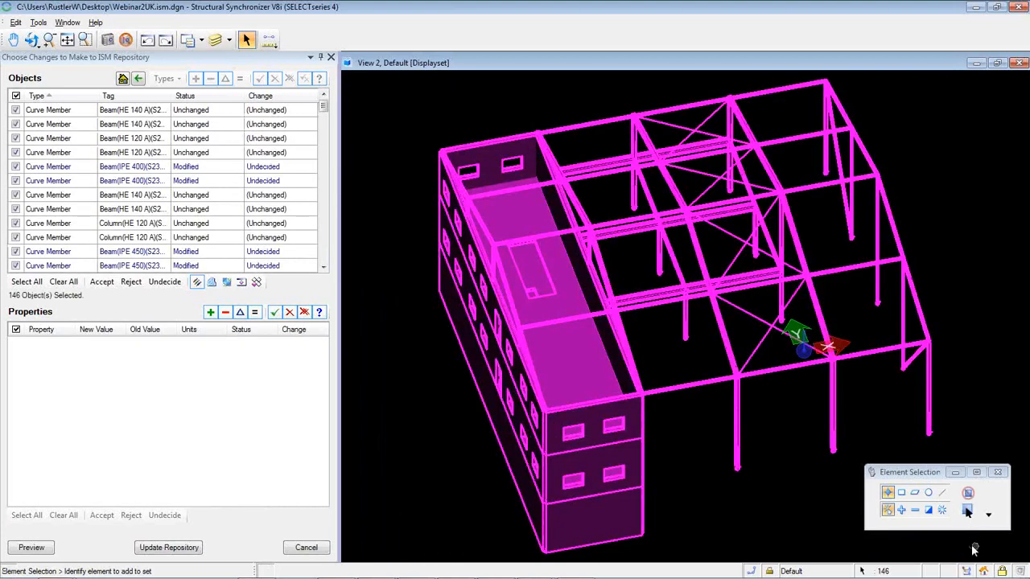
click(27, 282)
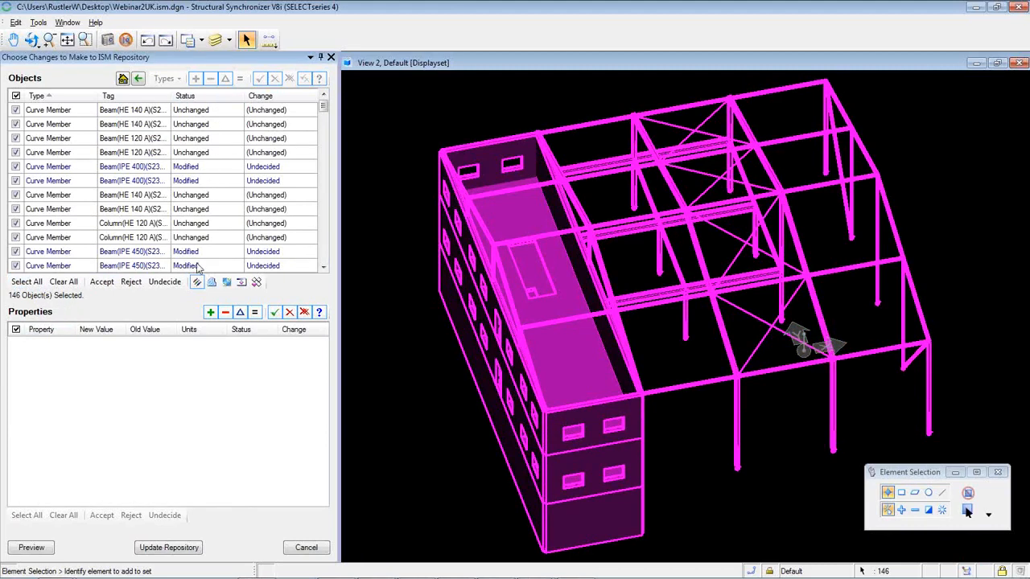
click(101, 281)
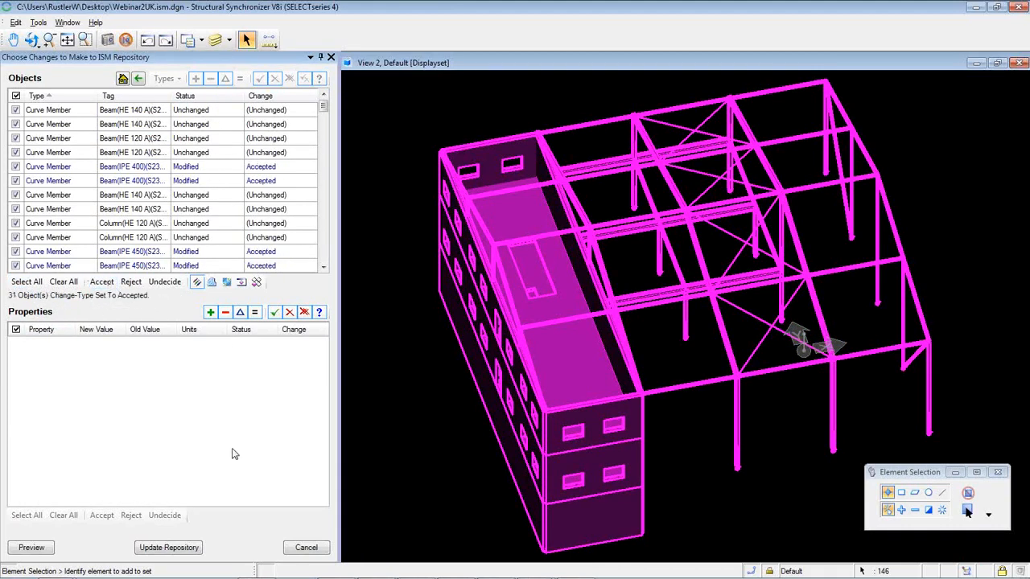
Step: Update the ISM repository, rejecting the remaining undecided changes, and enter a change description beginning with "Design 1"
click(161, 551)
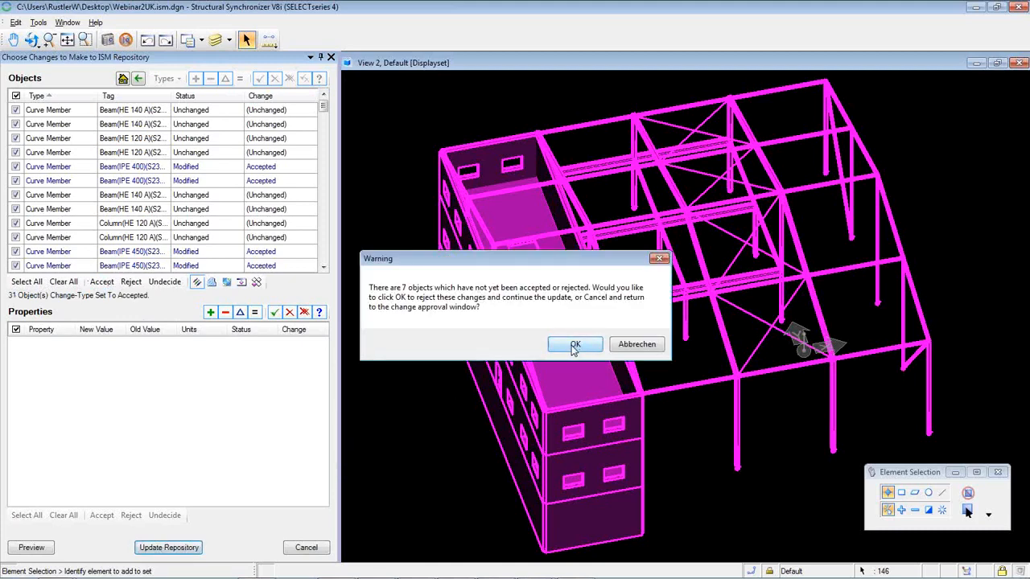
click(631, 348)
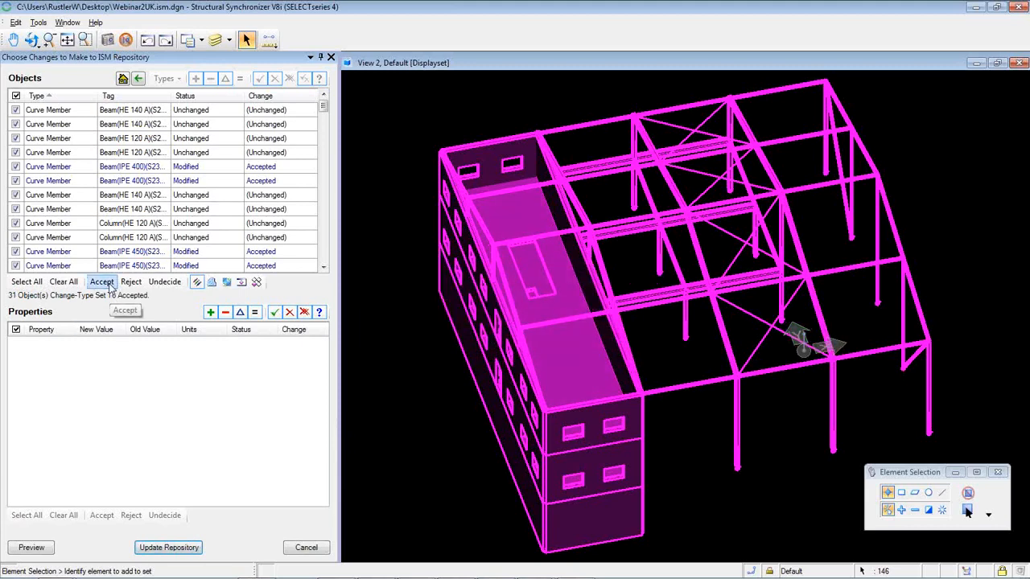
click(168, 548)
click(576, 344)
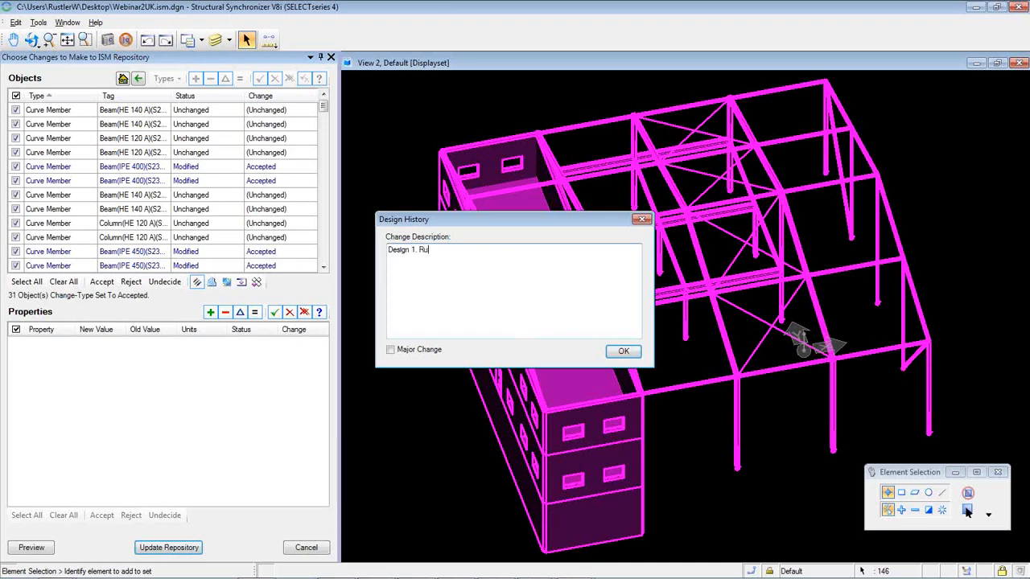
click(621, 351)
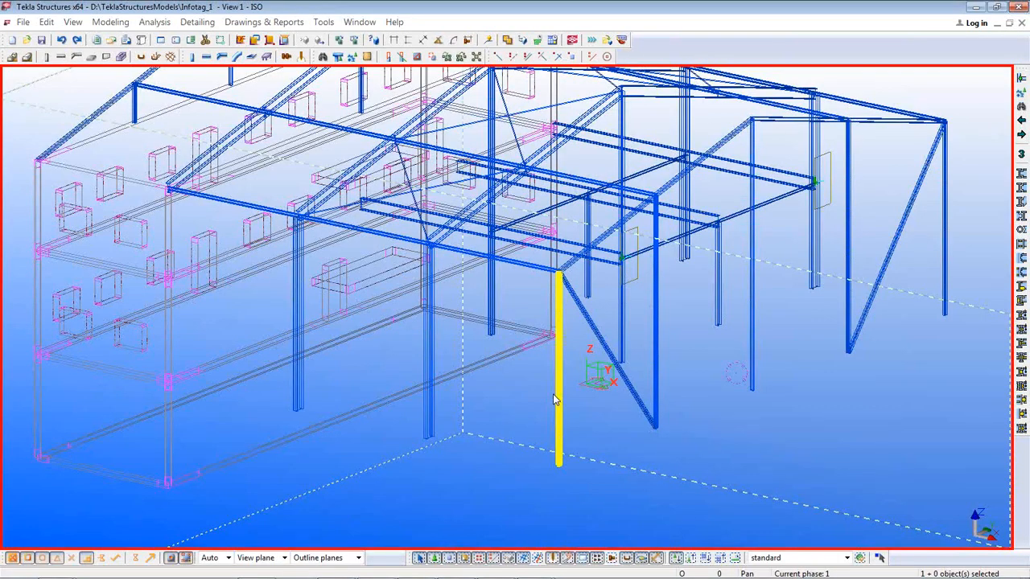
Step: Show the desktop with the updated ISM file, switch to Revit and open the "3D no loads" view of the hall
click(671, 449)
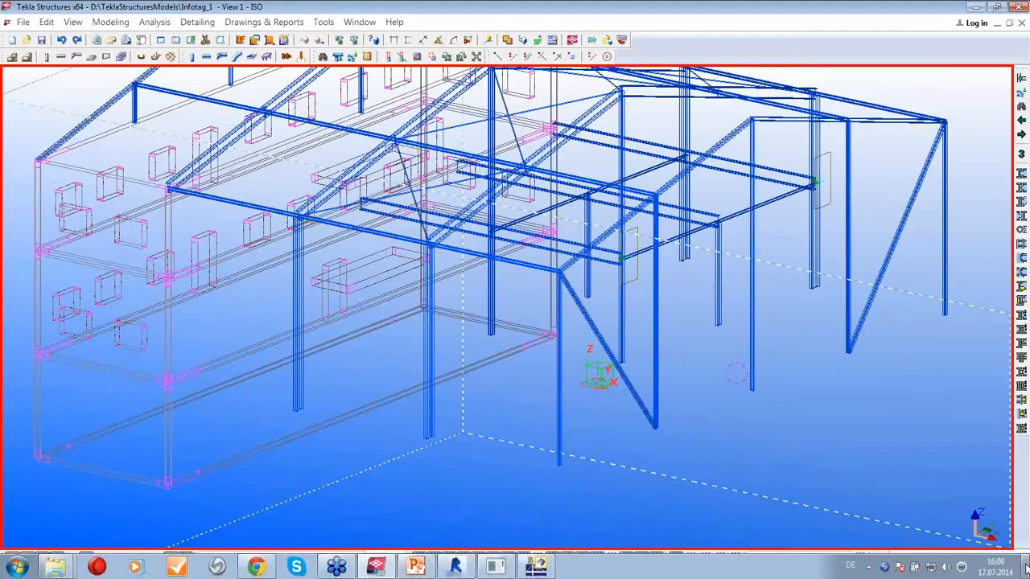
click(1025, 572)
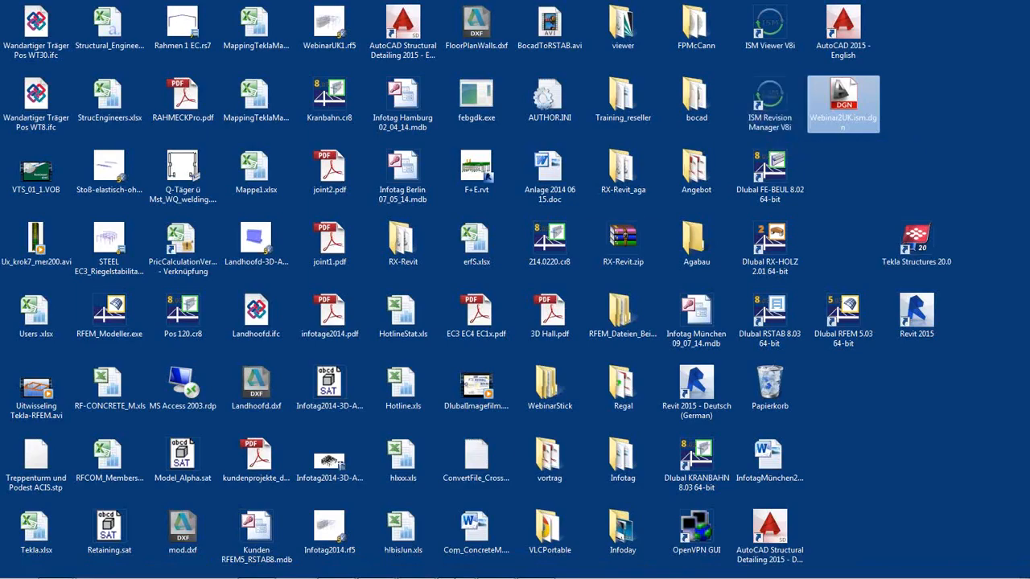
click(453, 568)
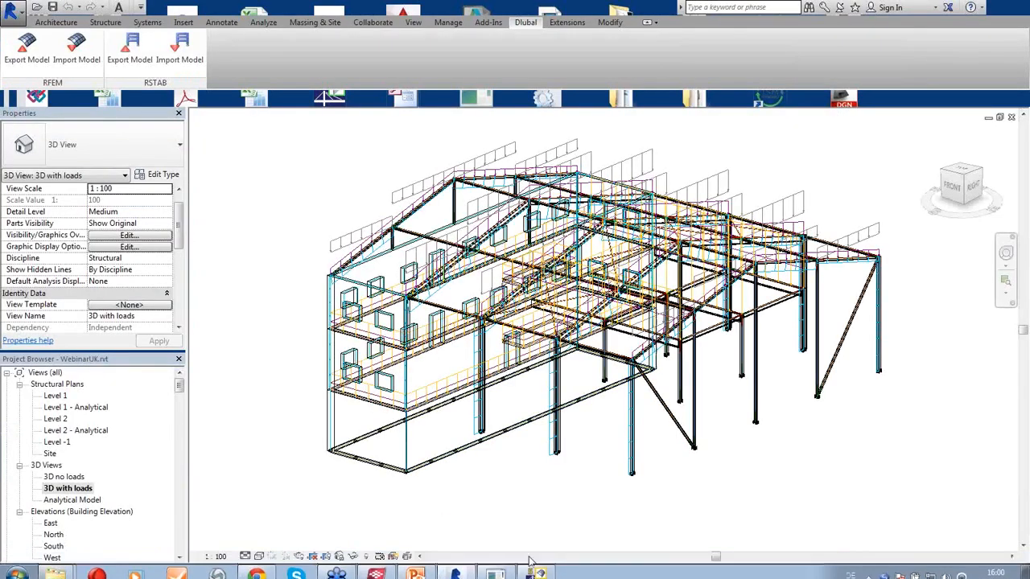
shift+middle_drag(496, 481, 562, 467)
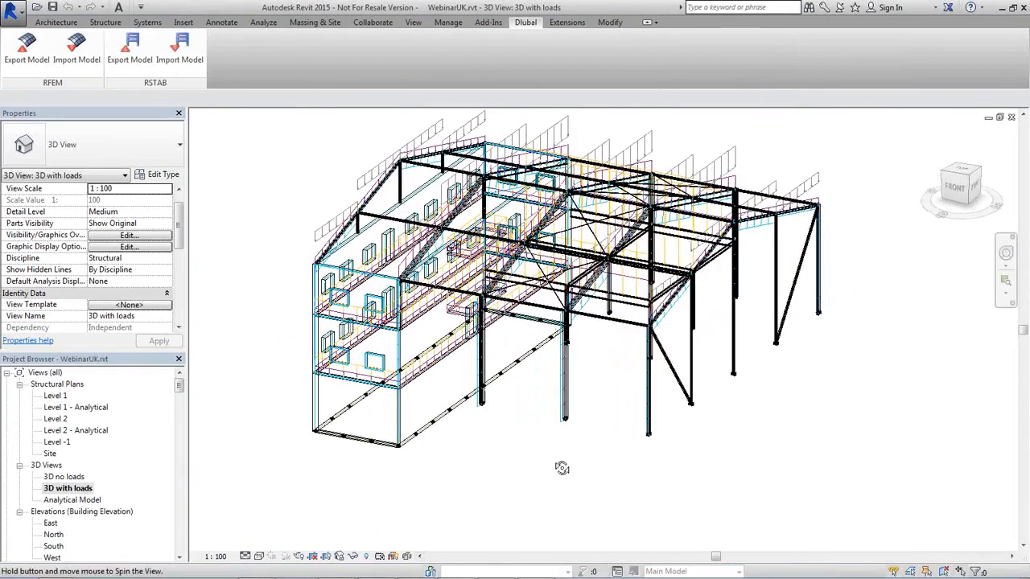
double_click(64, 477)
scroll(451, 428, down, 5)
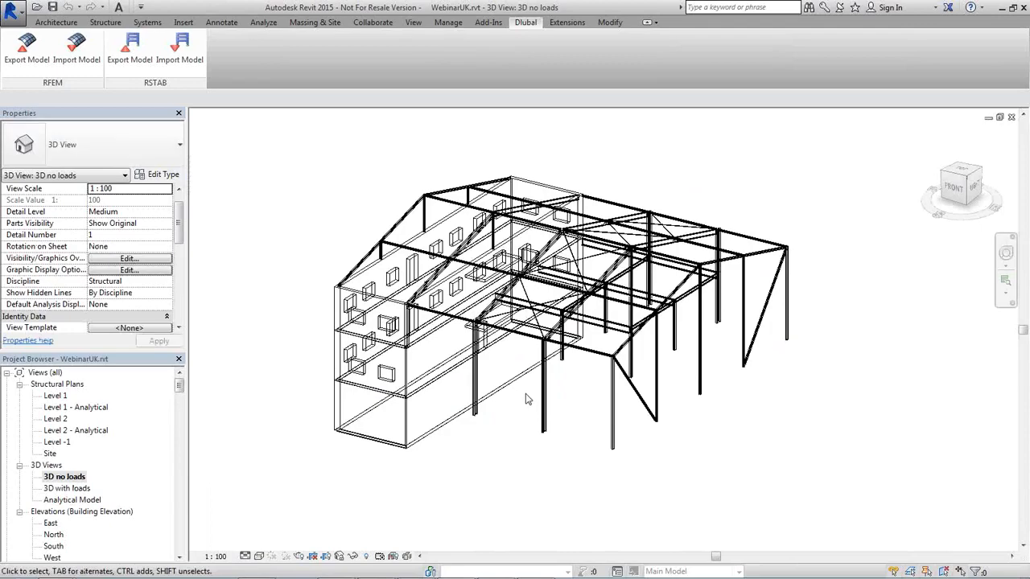
Step: Import the RFEM model to update the existing Revit structure, removing absent objects and excluding loads, and accept the sketch warning
ctrl+middle_drag(563, 404, 583, 361)
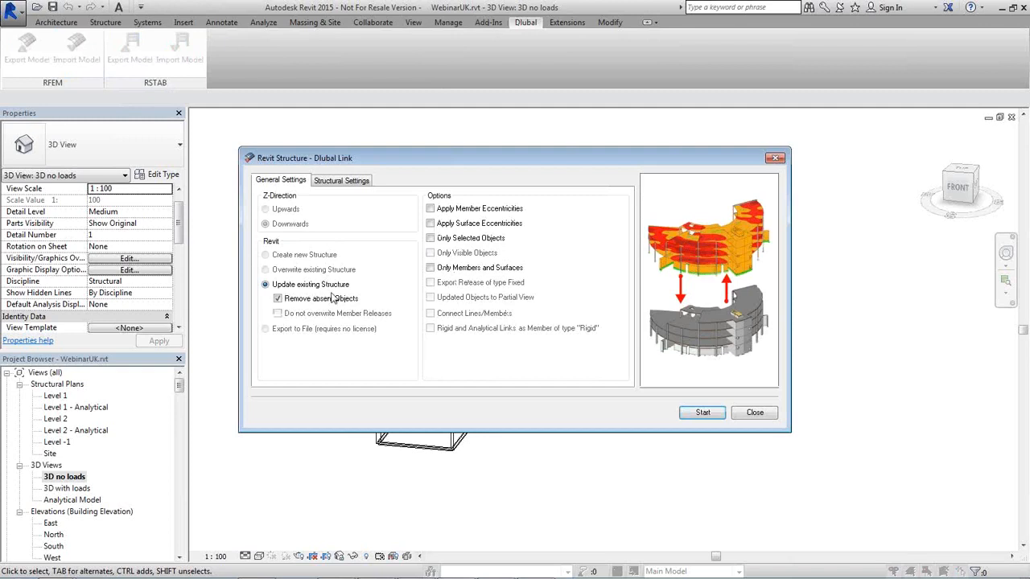
click(343, 181)
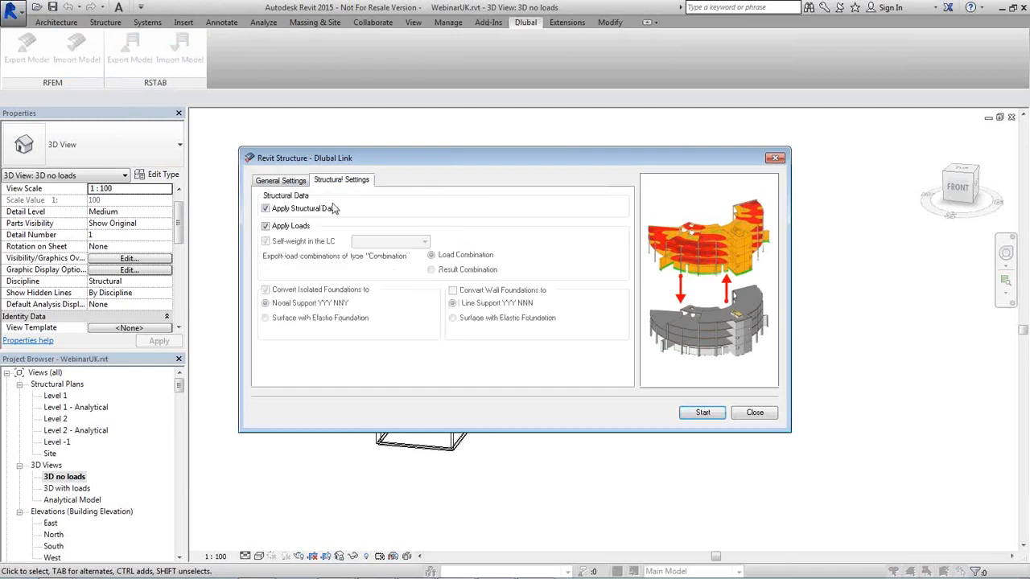
click(267, 226)
drag(546, 162, 272, 129)
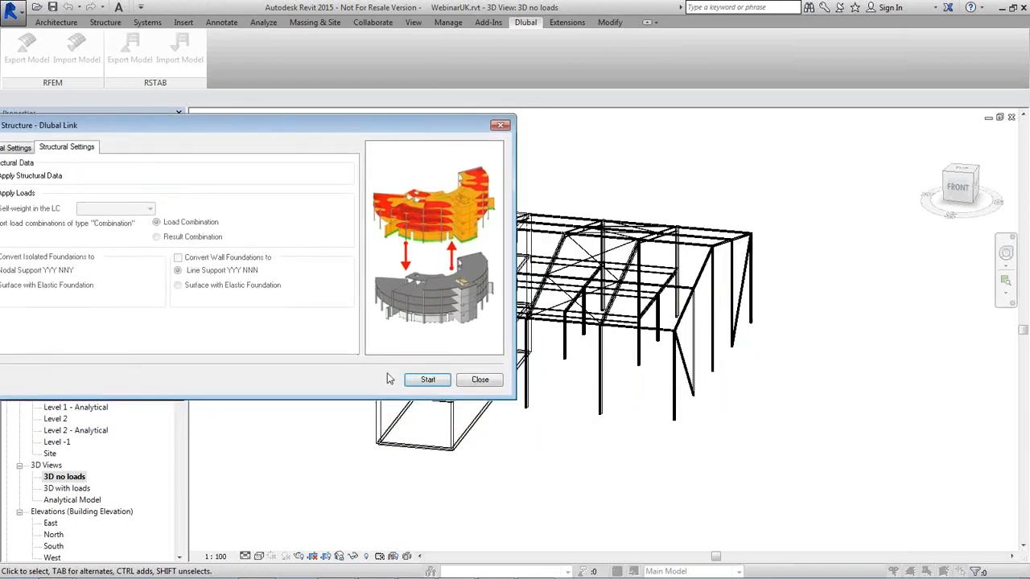
click(428, 381)
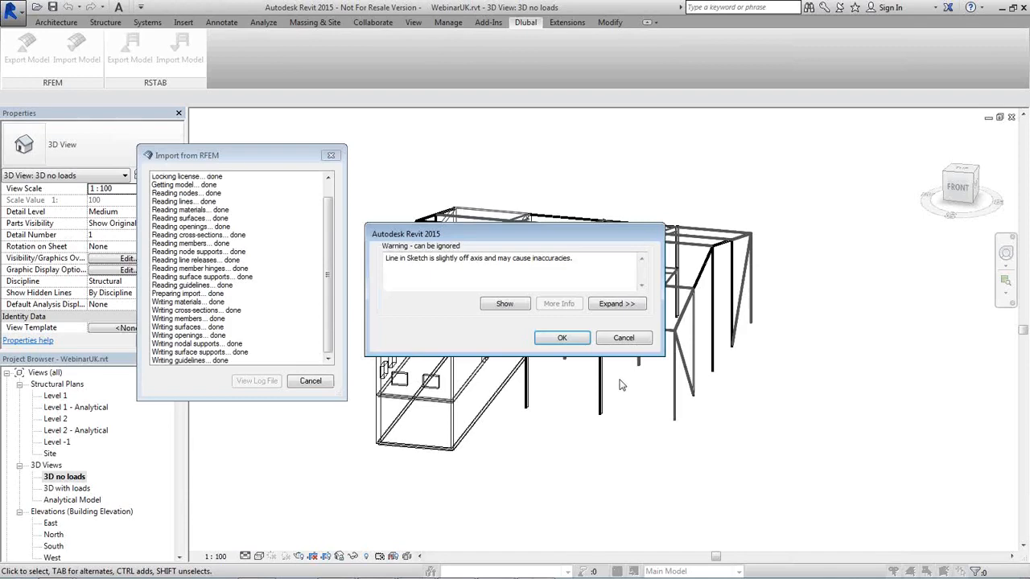
click(563, 338)
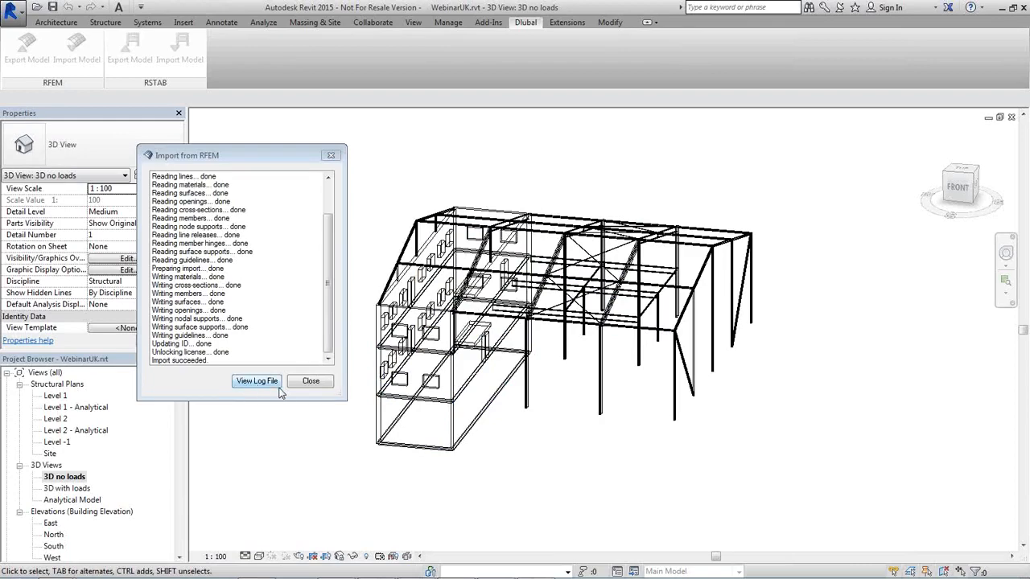
click(310, 381)
Step: Examine the updated hall and inspect the cross-sections of the beam between the columns and the inclined roof beam by the concrete building
middle_drag(607, 444, 629, 394)
scroll(655, 308, up, 3)
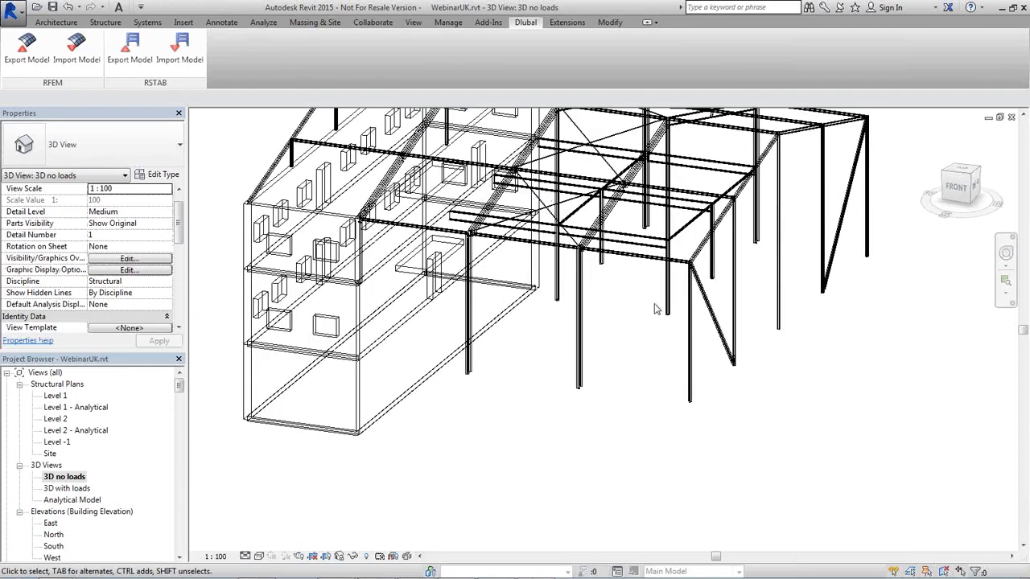
click(688, 230)
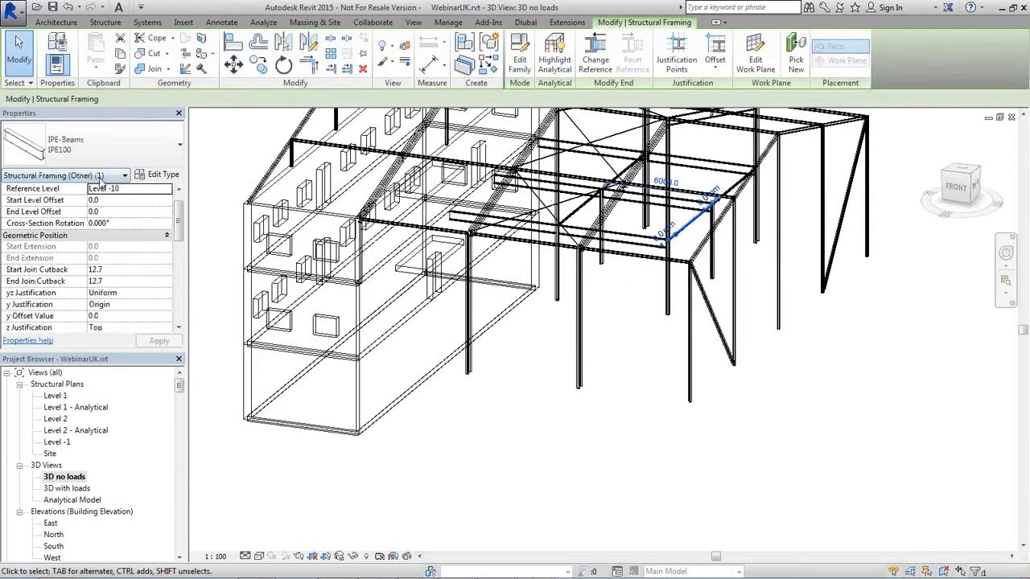
middle_drag(615, 447, 618, 527)
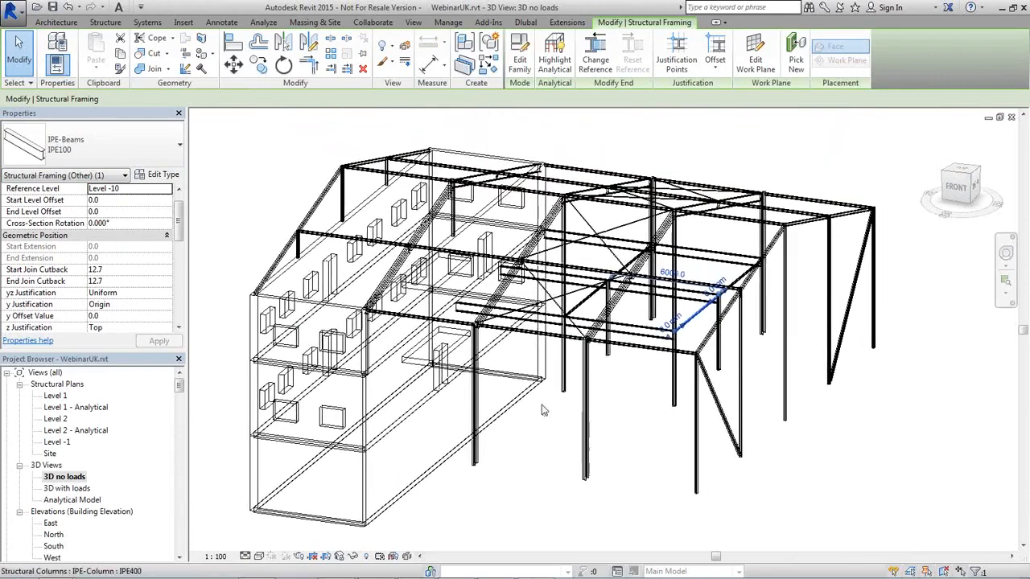
scroll(540, 406, up, 3)
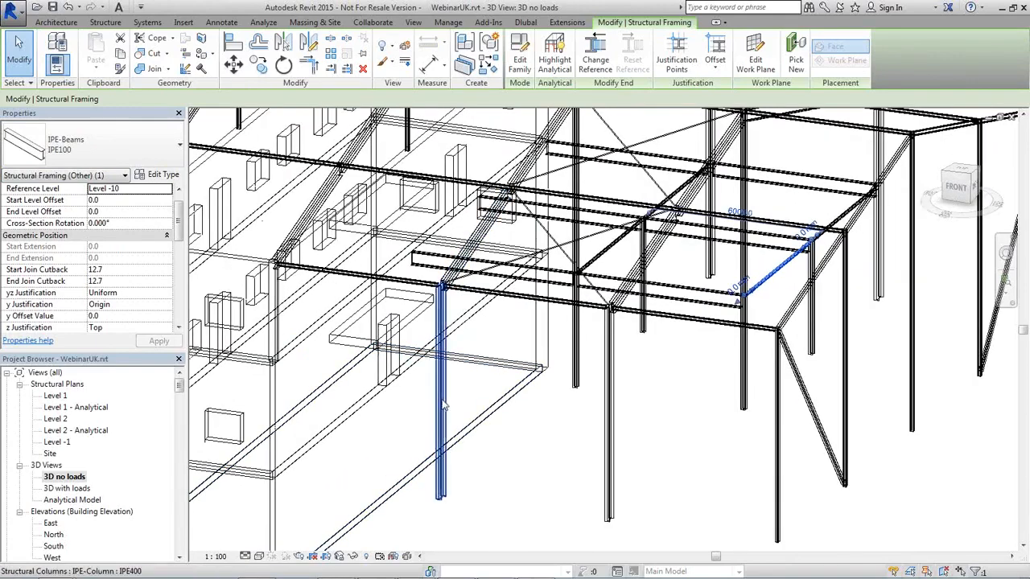
click(311, 224)
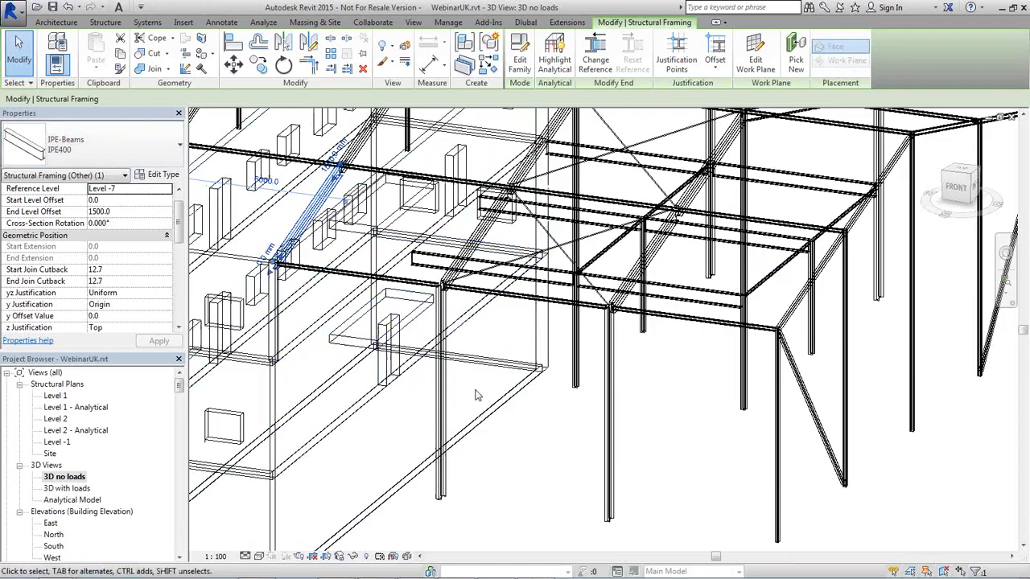
key(Escape)
scroll(692, 431, down, 3)
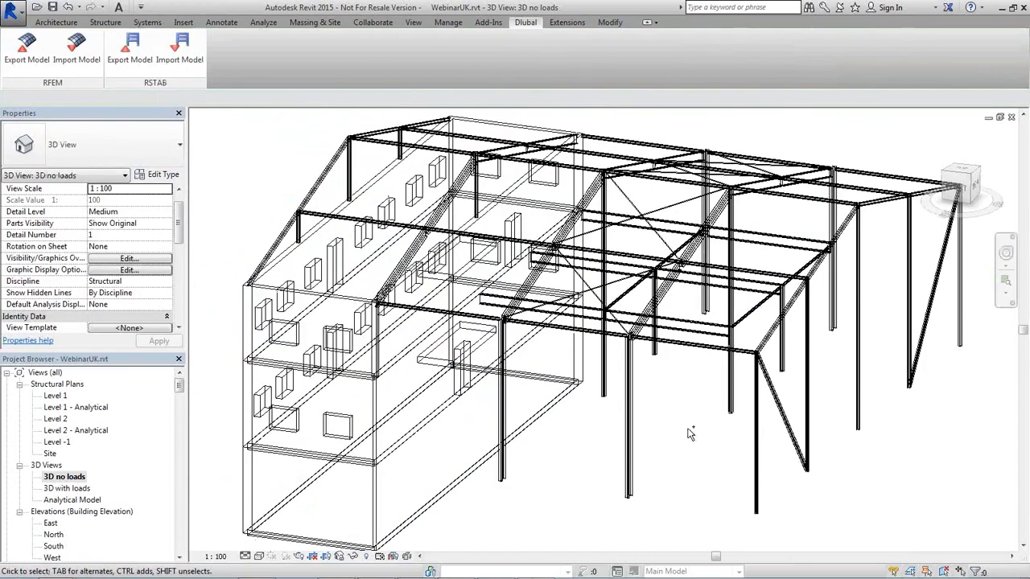
scroll(689, 435, down, 2)
Step: Switch to RFEM, open the RF-FRAME-JOINT Pro module and assign nodes 25 and 27 to the knee joint design
scroll(664, 428, down, 3)
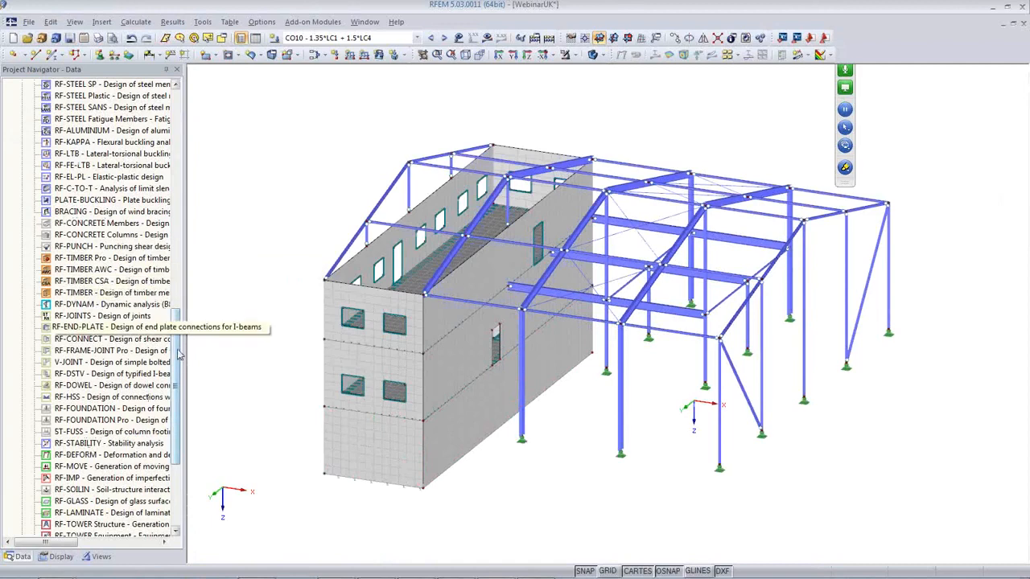
scroll(113, 411, down, 5)
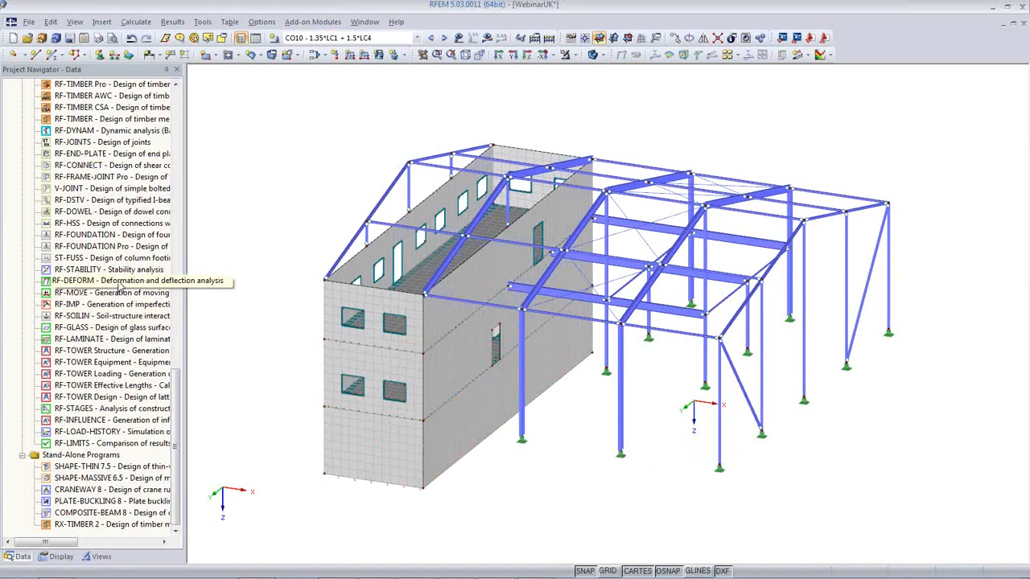
double_click(97, 176)
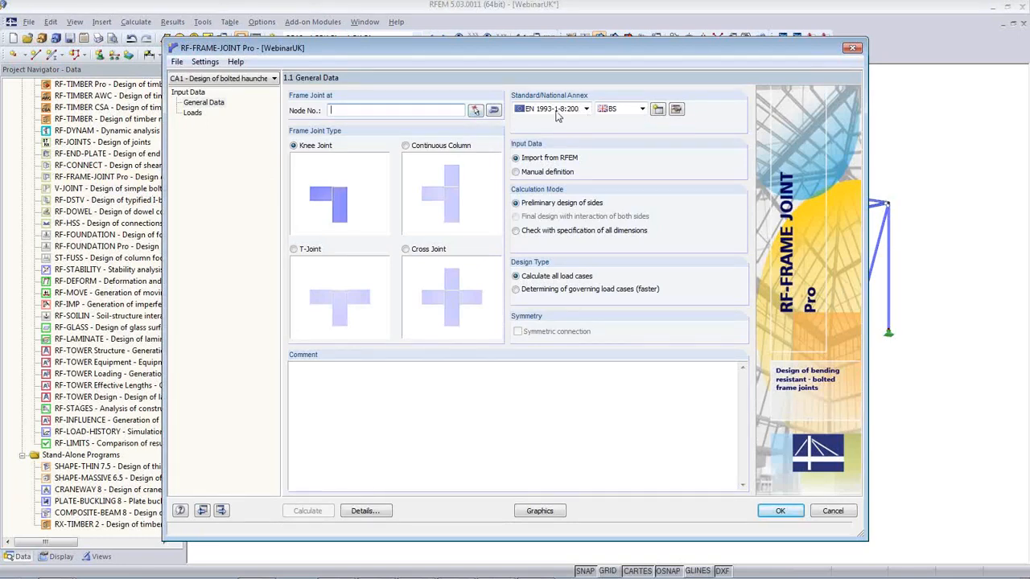
click(476, 110)
click(779, 200)
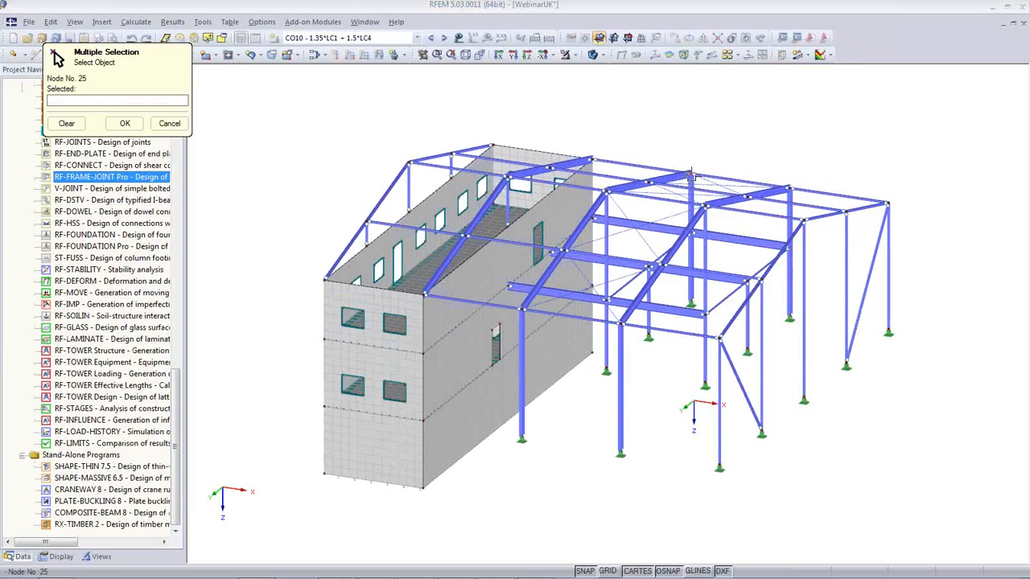
click(789, 190)
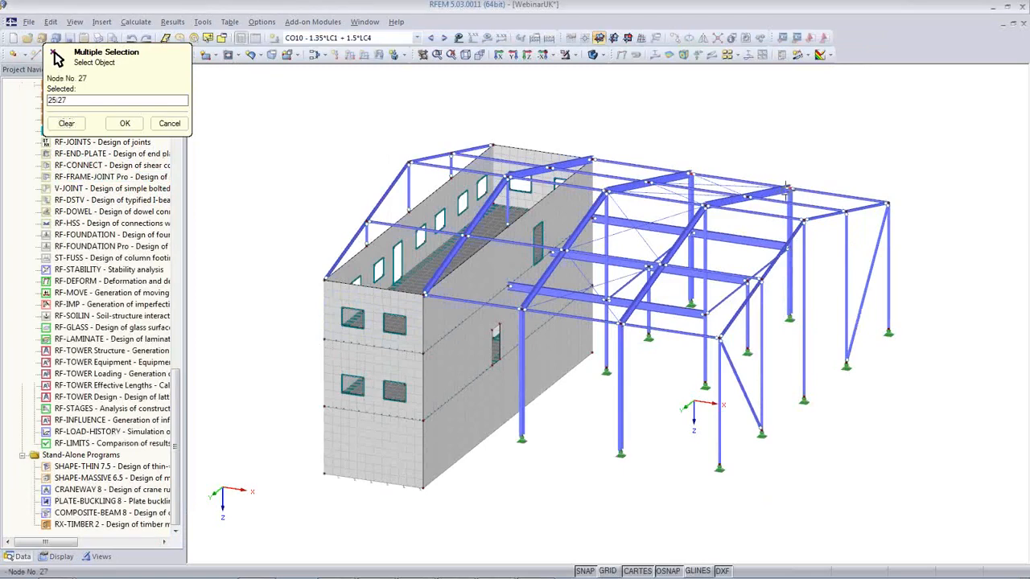
click(125, 124)
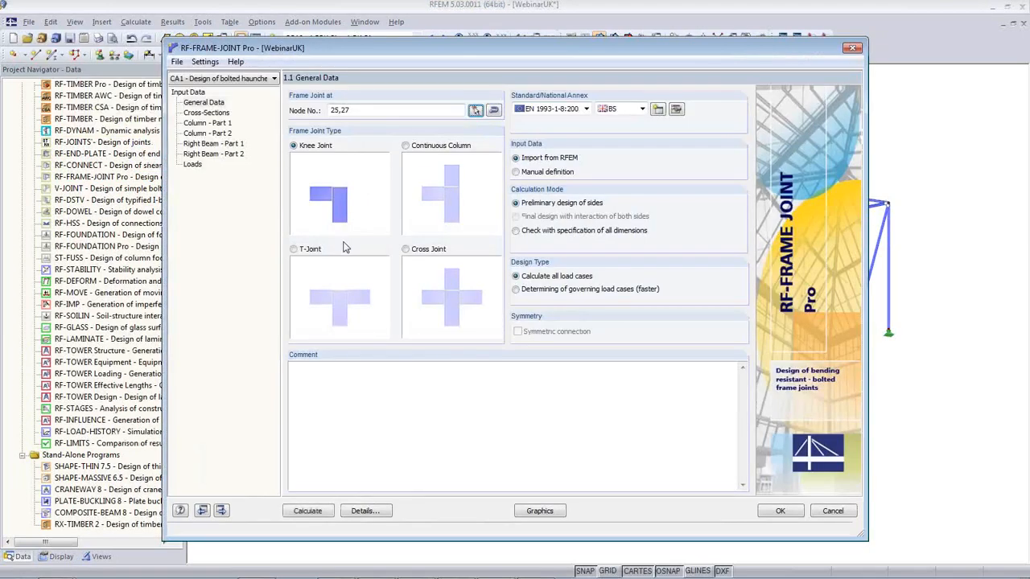
Step: Review the joint's cross-sections, member assignment and the settings of both column parts
click(206, 114)
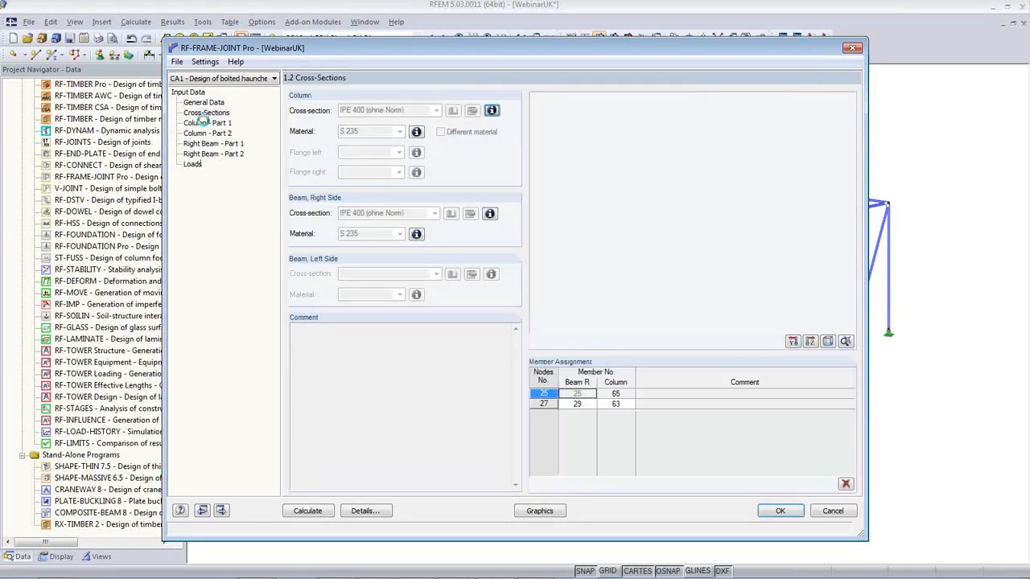
click(207, 123)
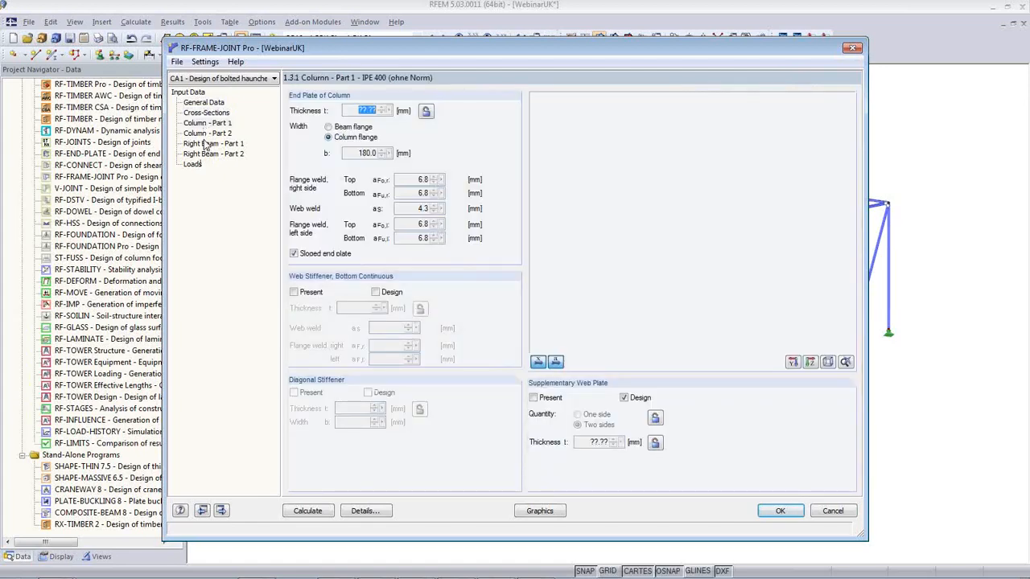
click(207, 134)
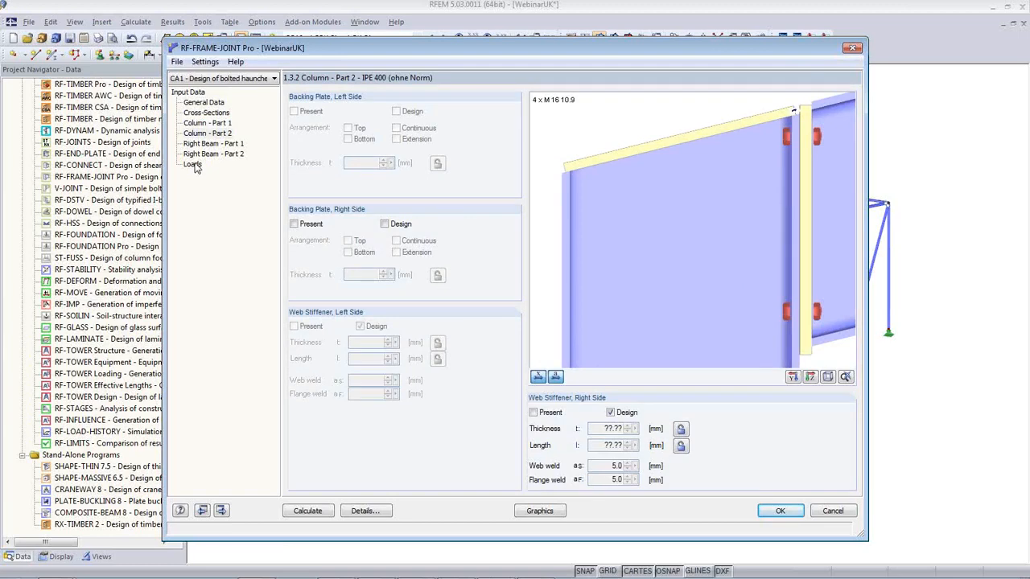
Step: Assign result combination RC1 to the frame joint design and run the calculation
click(193, 165)
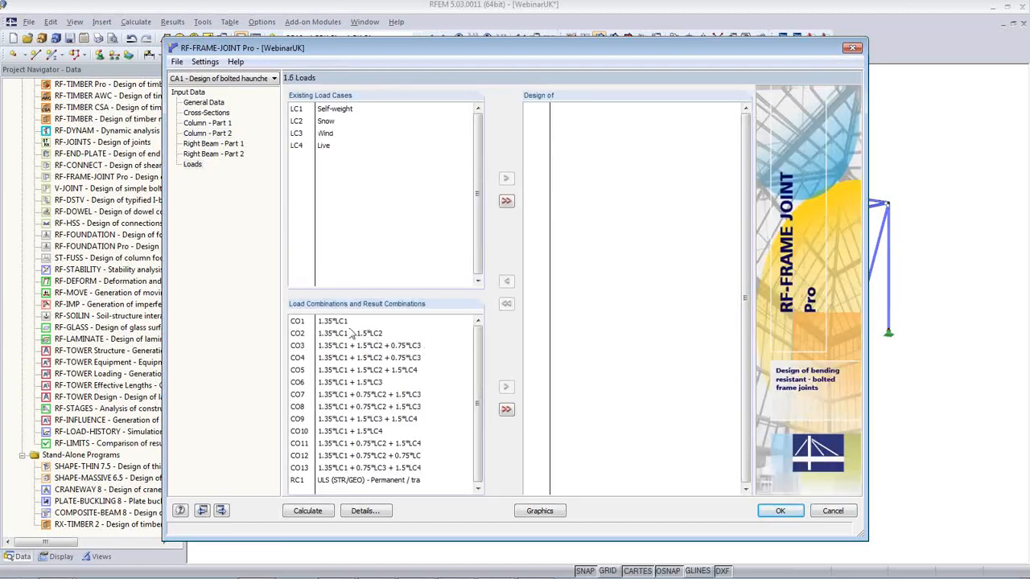
drag(366, 483, 597, 247)
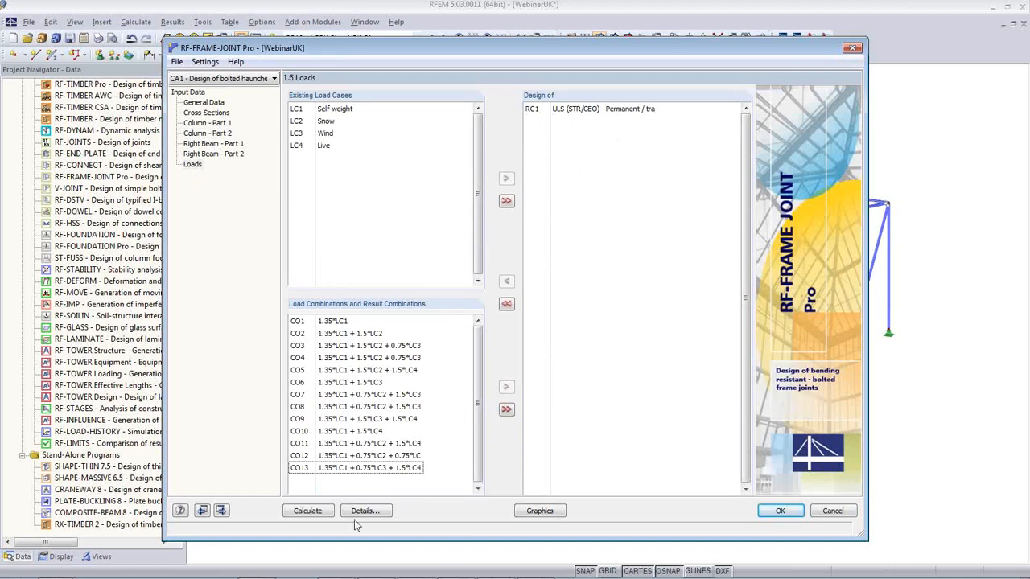
click(308, 513)
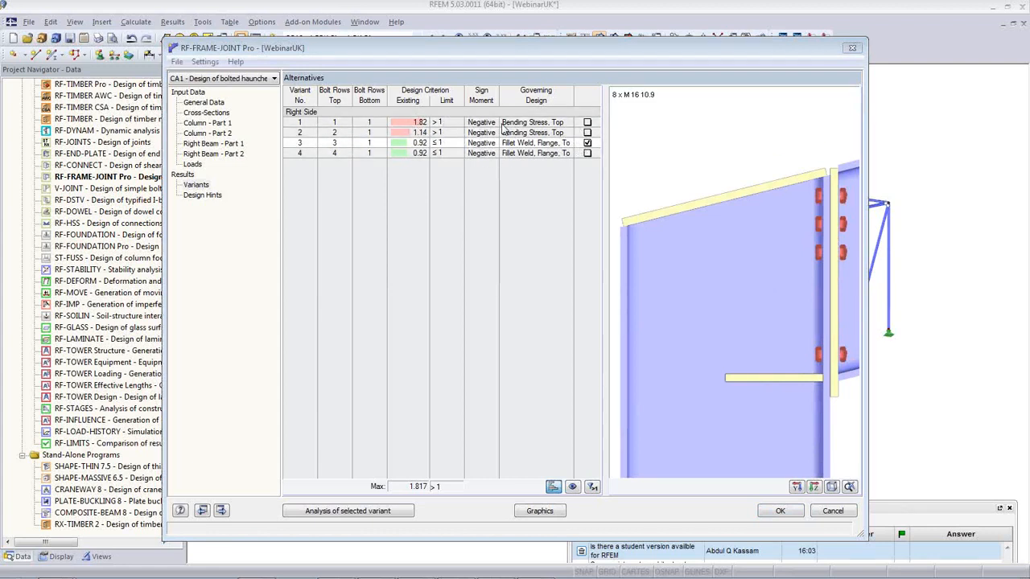
Step: Compare the first three joint variants and analyse variant 3 with three top bolt rows and one bottom row
click(452, 125)
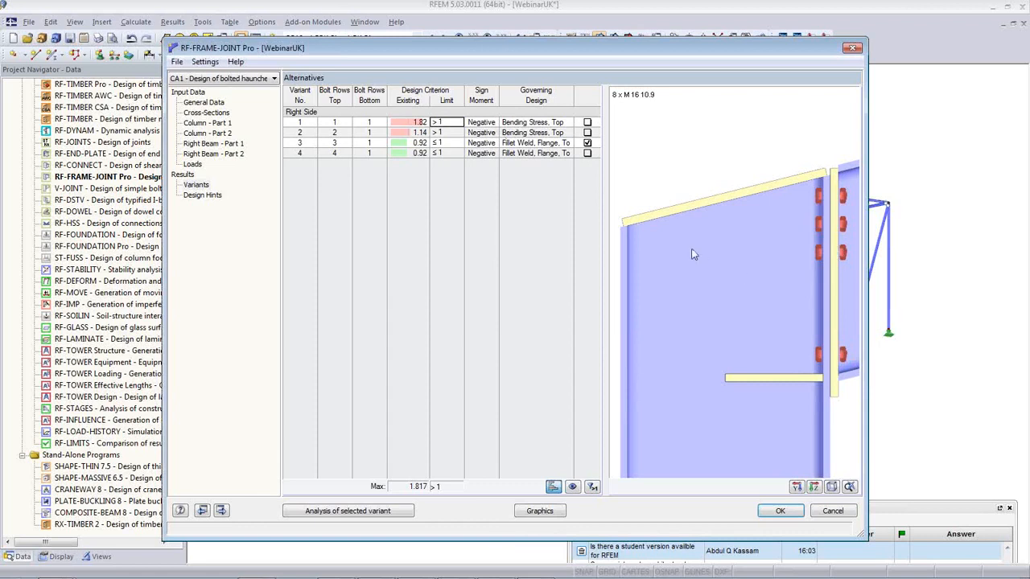
click(337, 132)
click(338, 143)
click(384, 515)
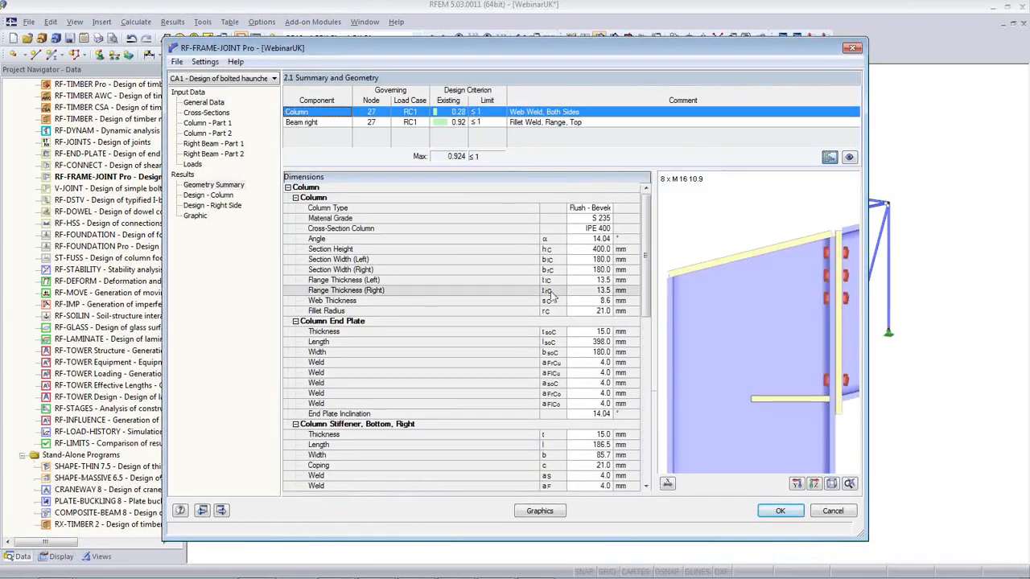
Step: Review the right-side design details and the drawing of the right-side end plate, and close the joint module with its results kept
click(213, 206)
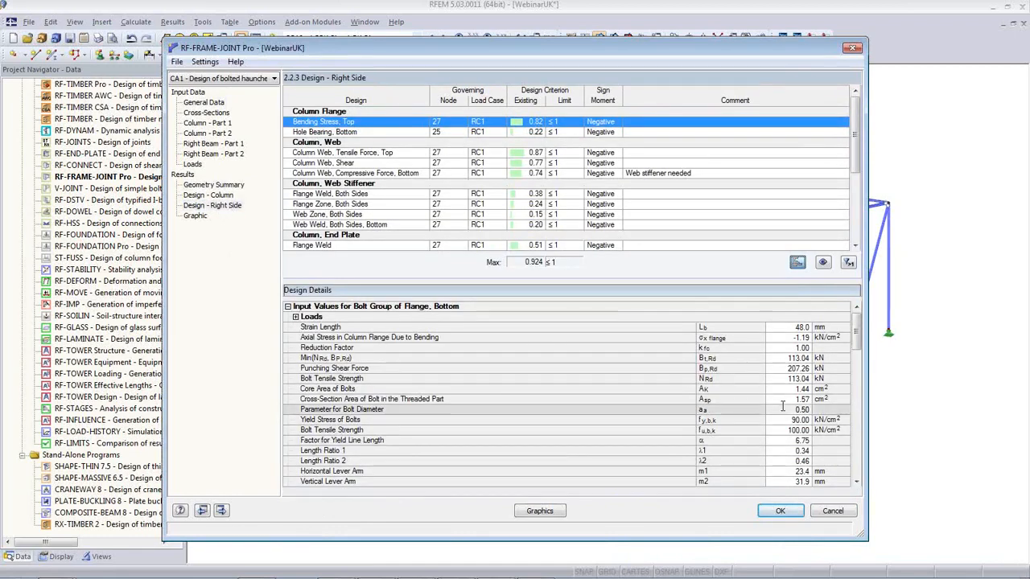
drag(859, 340, 859, 412)
click(193, 217)
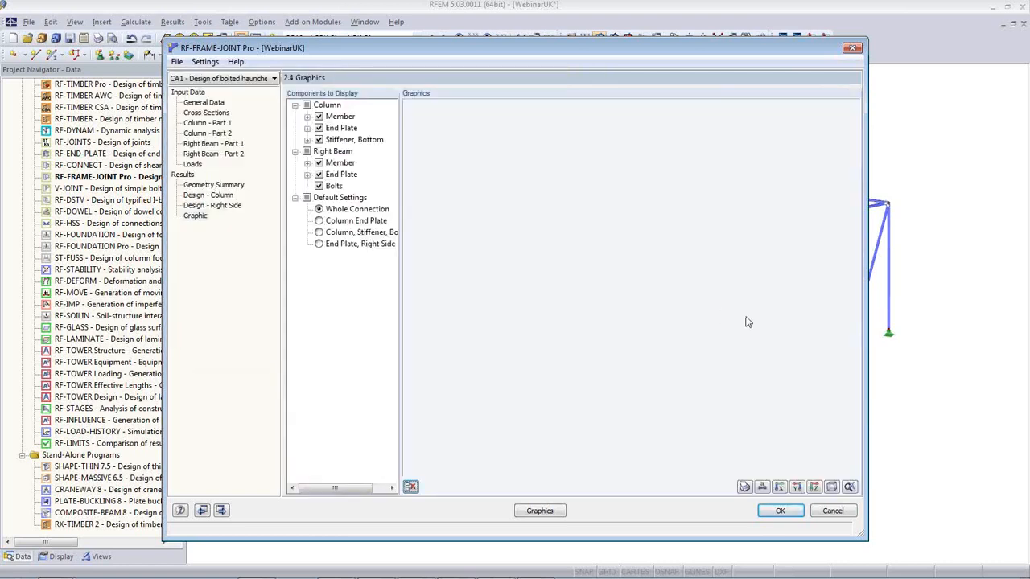
click(319, 247)
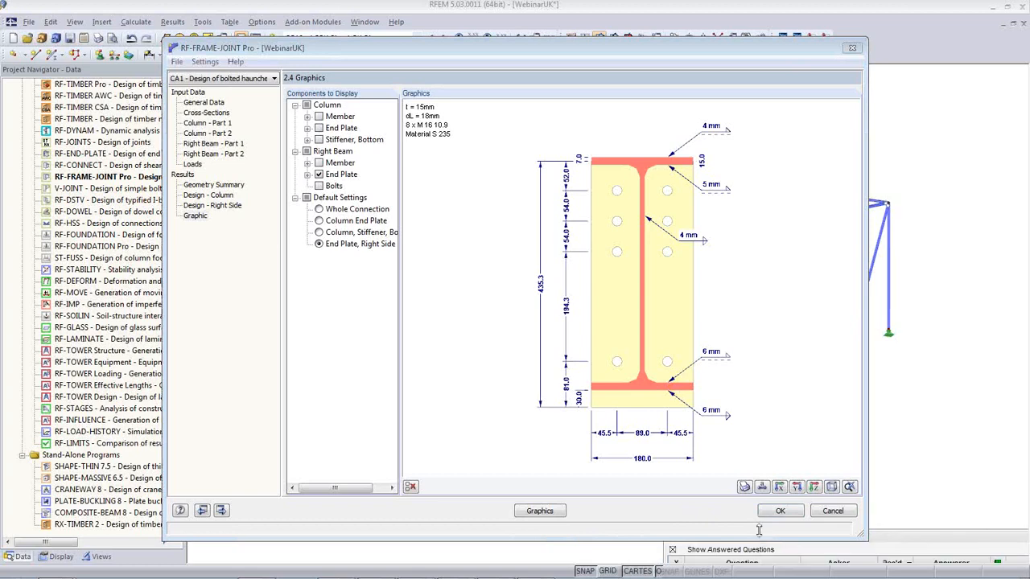
click(779, 513)
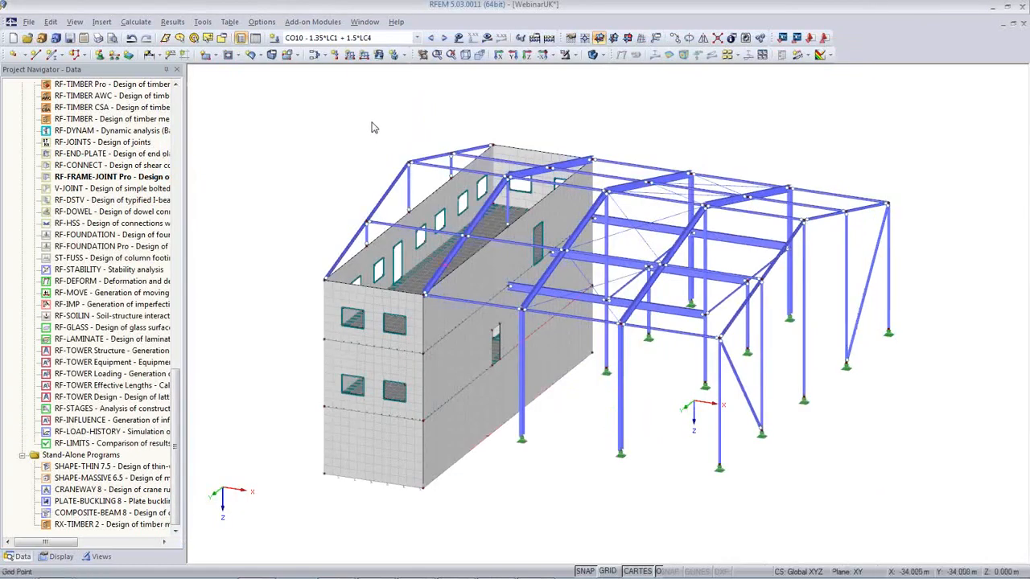
Step: Display the RF-FRAME-JOINT Pro CA1 results on the model and inspect the designed bolted knee connection up close
click(416, 38)
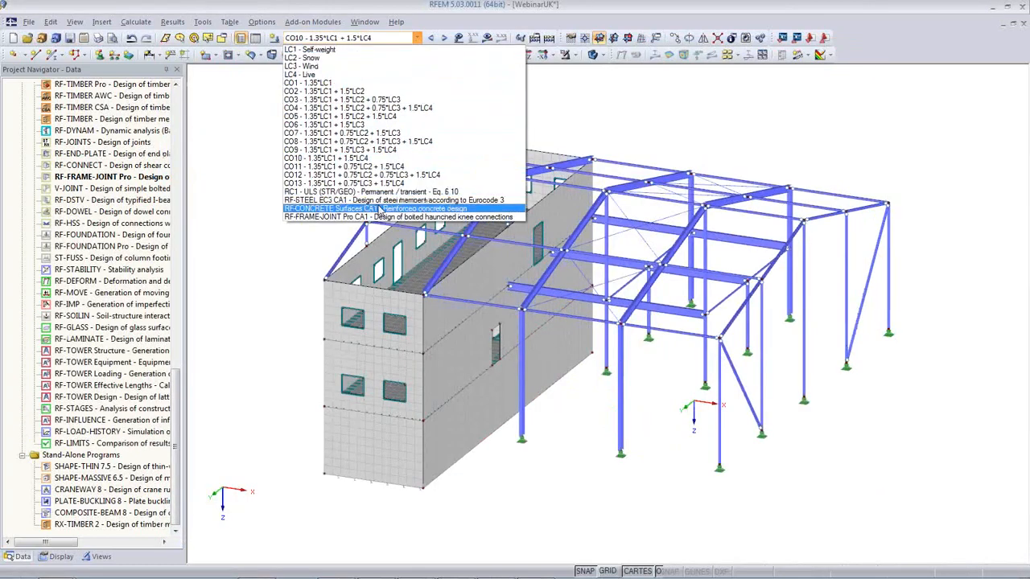
click(383, 225)
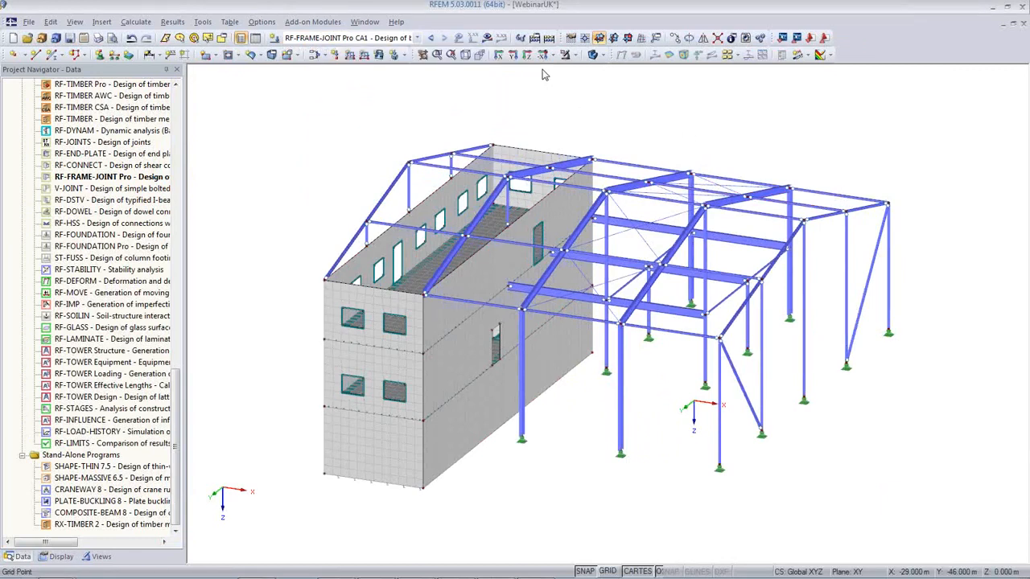
click(487, 38)
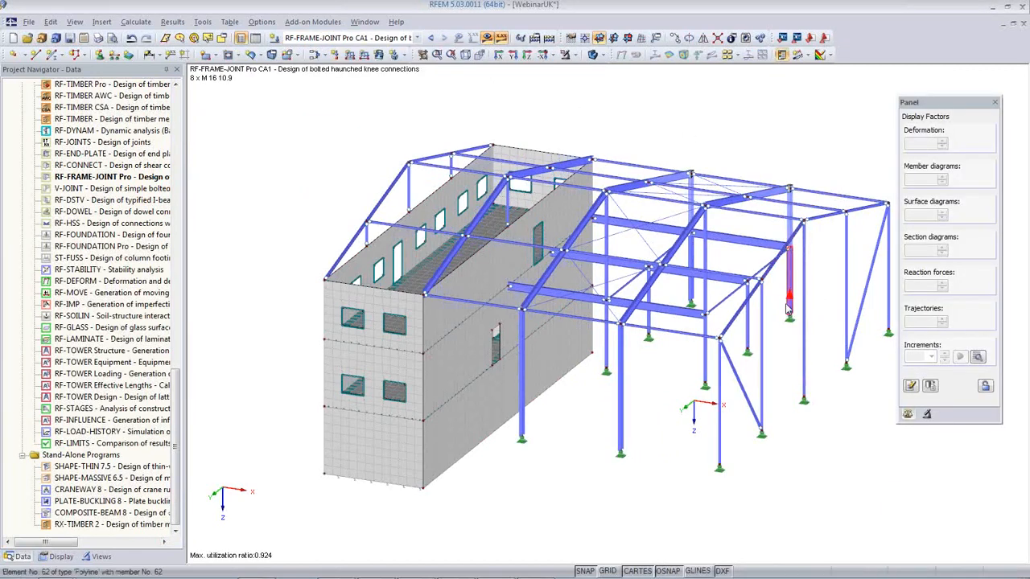
middle_drag(774, 313, 656, 361)
scroll(656, 360, up, 10)
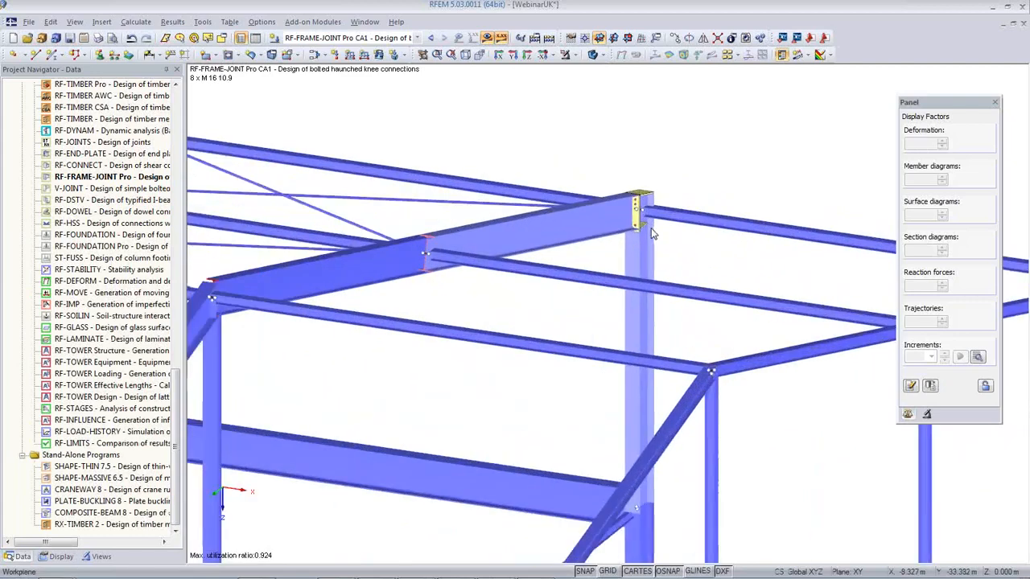
scroll(716, 249, up, 4)
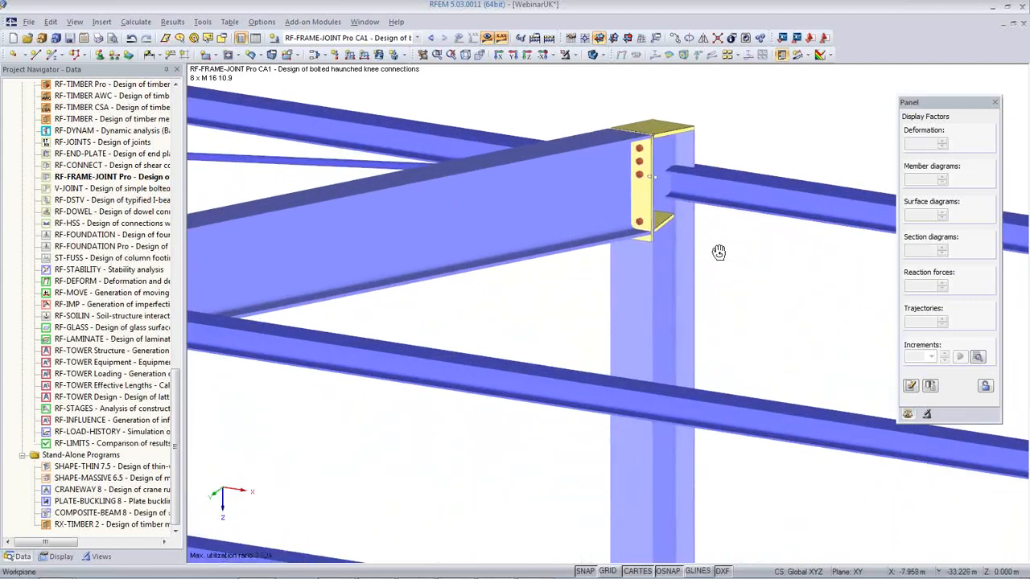
ctrl+middle_drag(711, 252, 552, 280)
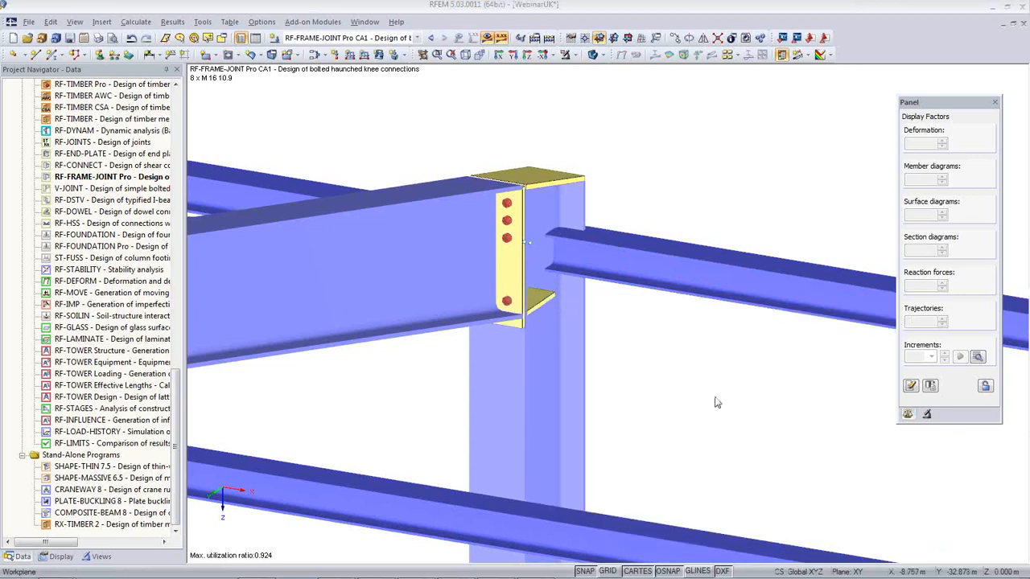
Step: Examine the designed knee joints on the neighbouring frames and the whole hall structure from several angles
ctrl+middle_drag(714, 394, 654, 373)
scroll(654, 373, down, 2)
scroll(654, 373, down, 5)
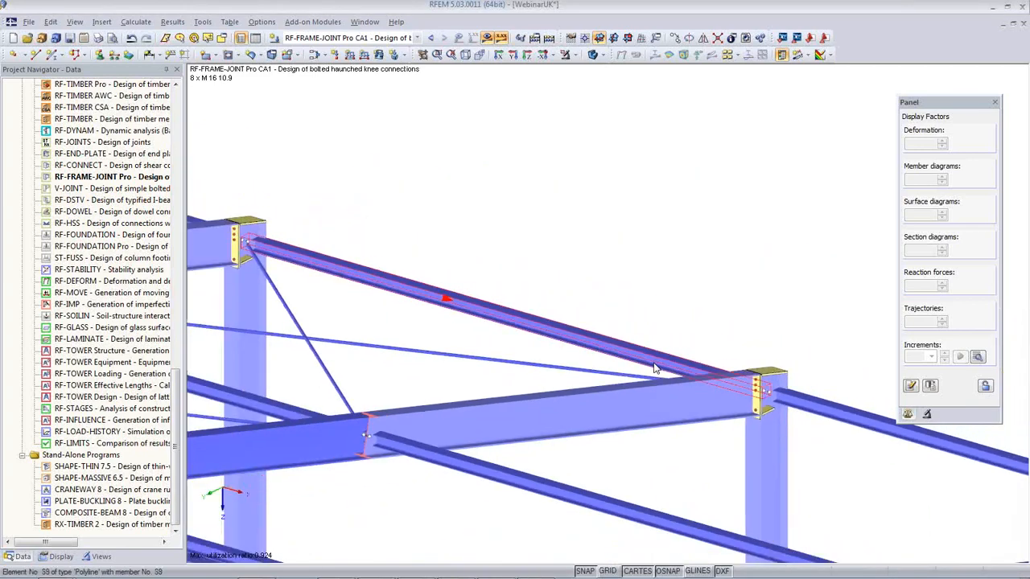
scroll(689, 258, down, 1)
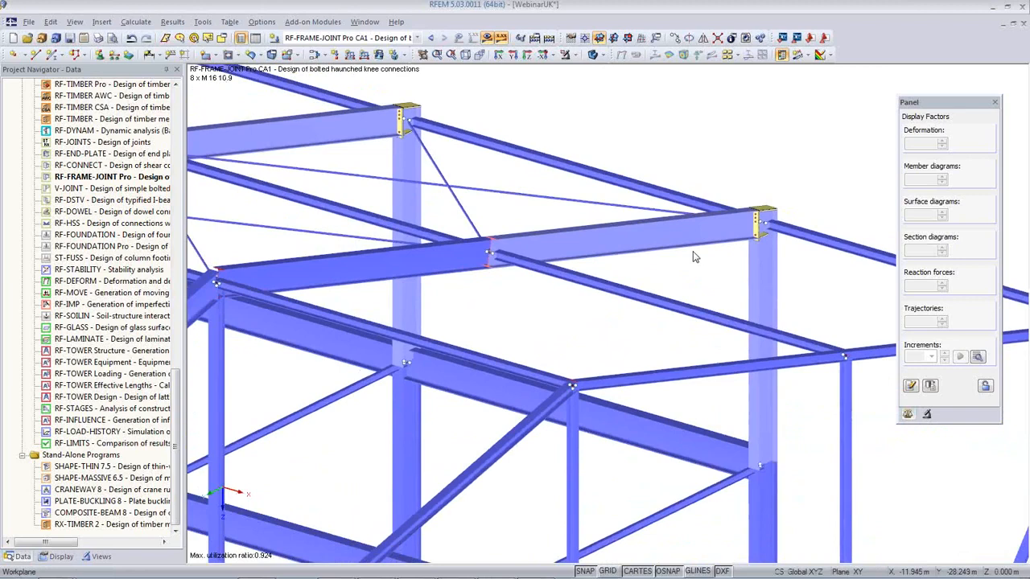
middle_drag(591, 306, 597, 237)
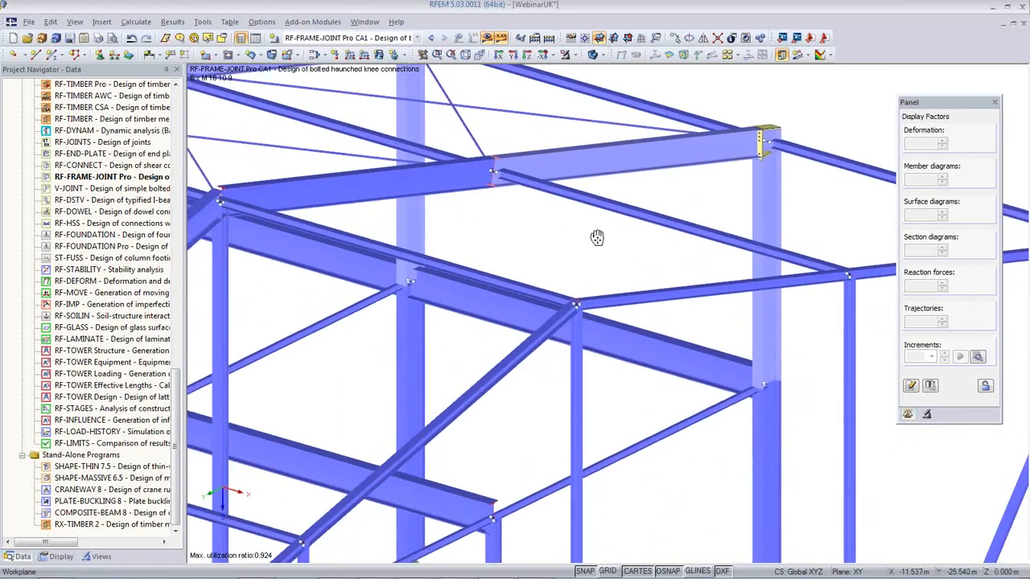
scroll(597, 237, down, 6)
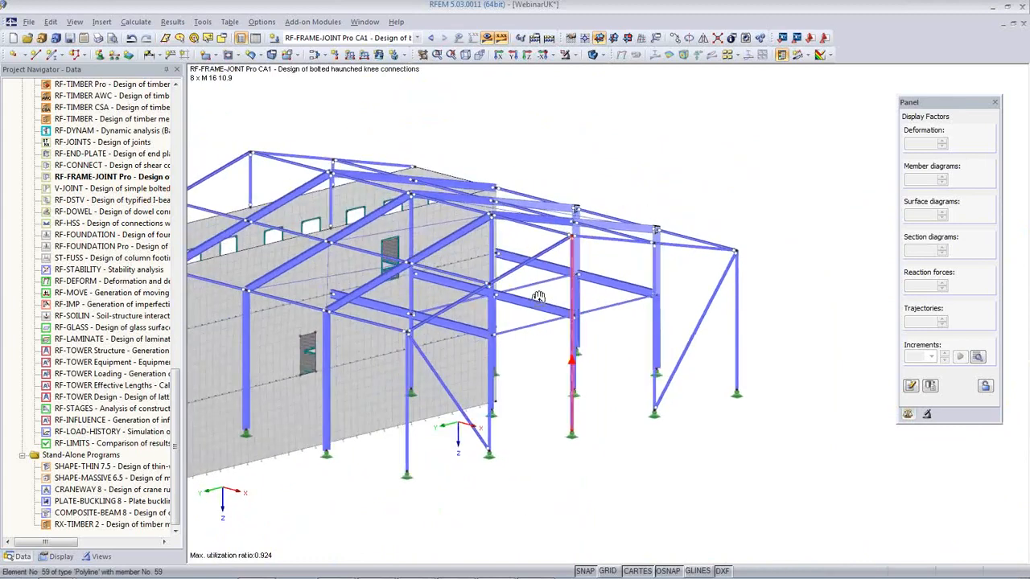
shift+middle_drag(538, 297, 585, 308)
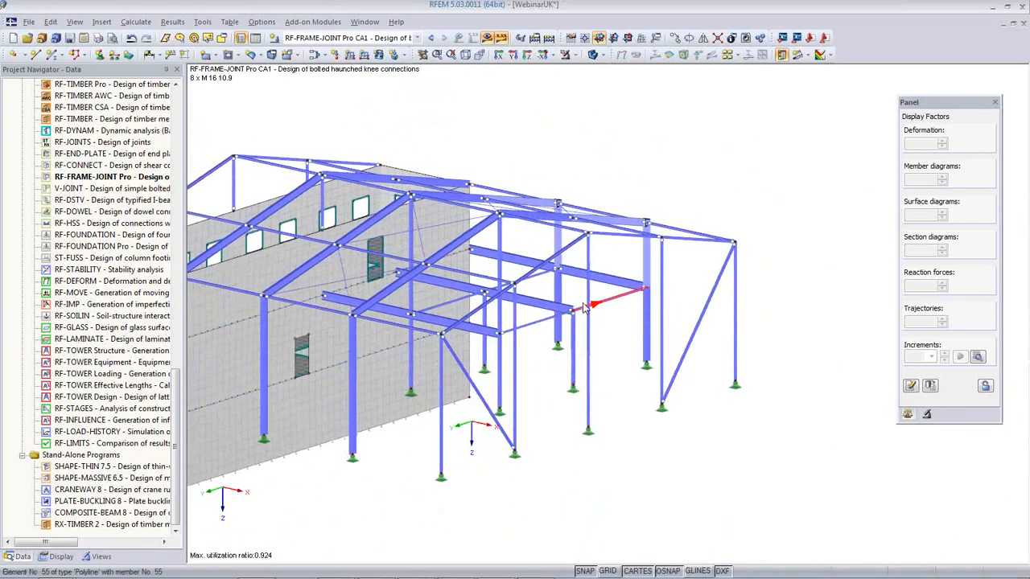
ctrl+middle_drag(617, 442, 572, 462)
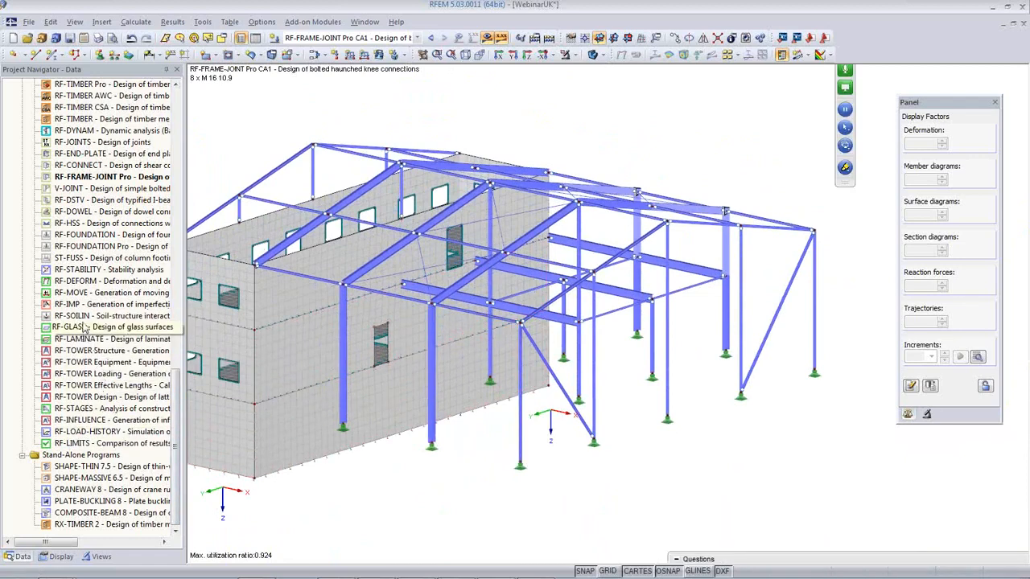
Step: Run an RF-STABILITY eigenvalue analysis using load combination CO4 (1.35*LC1 + 1.5*LC2 + 0.75*LC3 + 1.5*LC4)
click(83, 271)
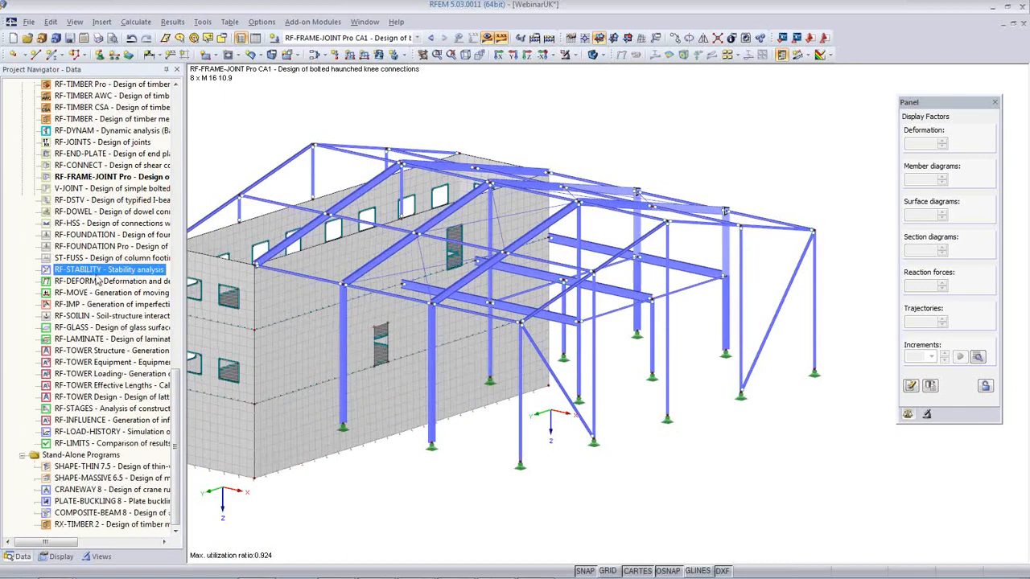
double_click(98, 274)
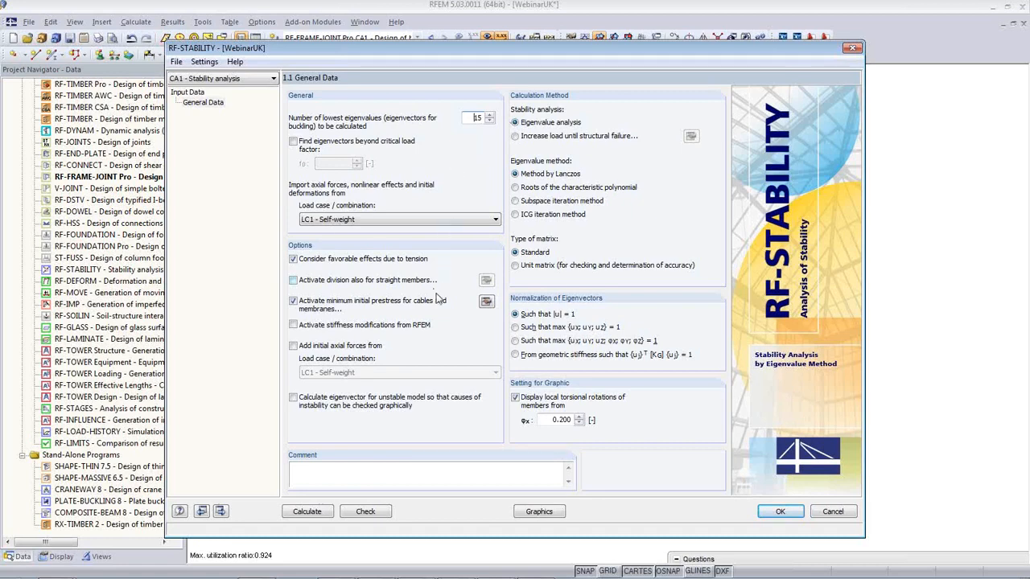
click(402, 221)
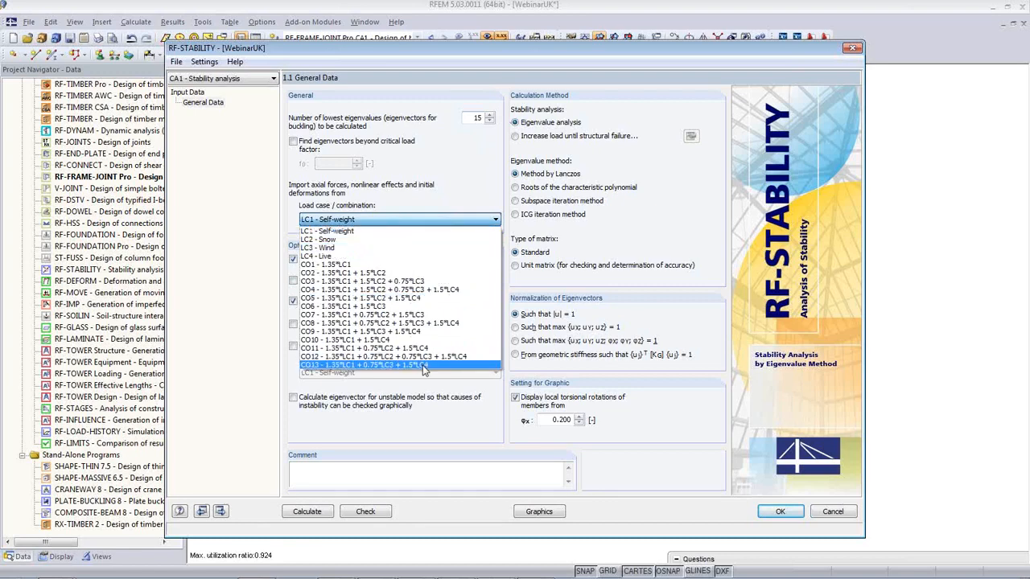
click(431, 289)
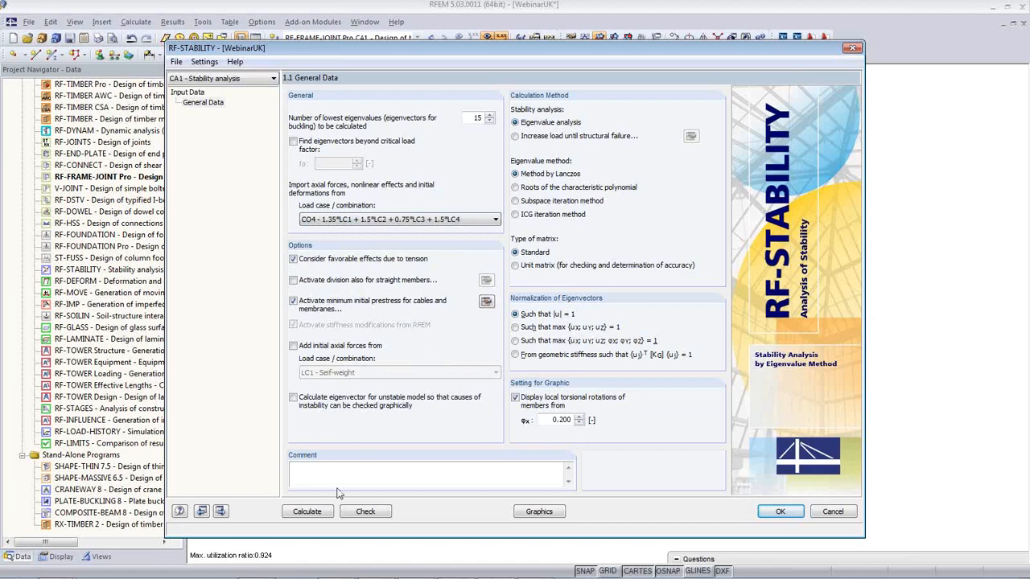
click(317, 514)
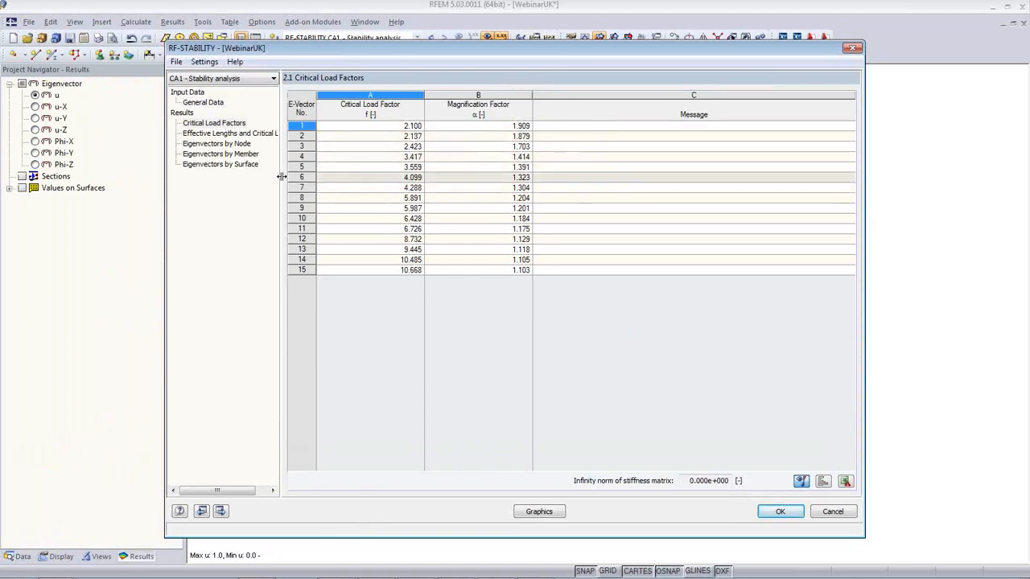
Step: Review the effective lengths and critical loads, and display the first buckling shape on the model from the opposite side
click(233, 134)
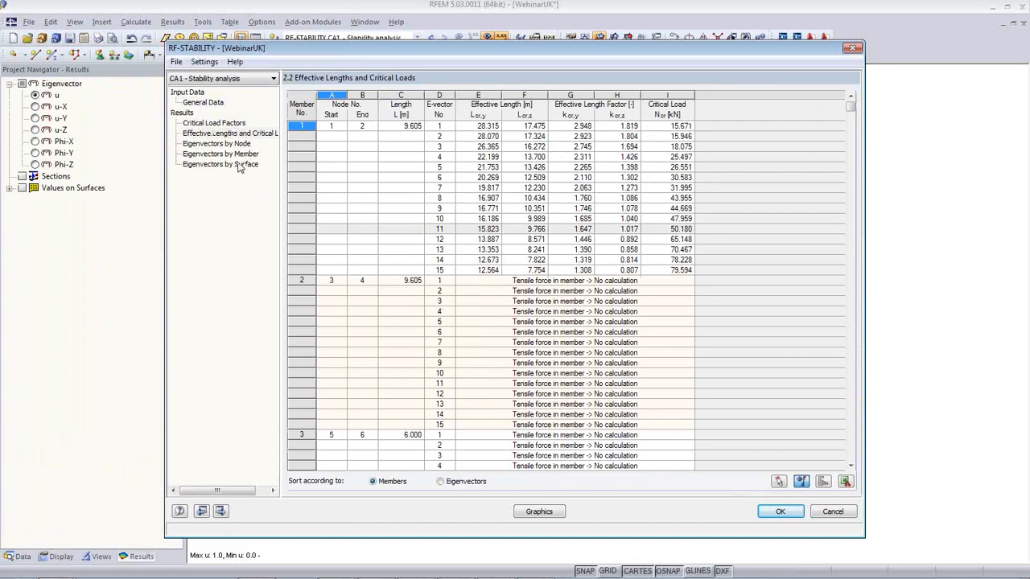
click(561, 519)
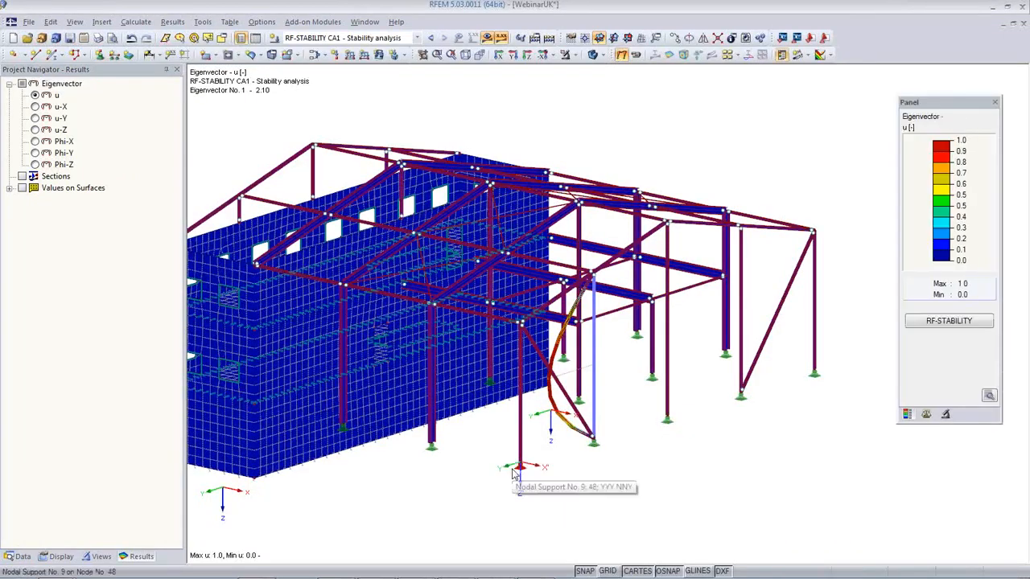
middle_drag(471, 490, 869, 458)
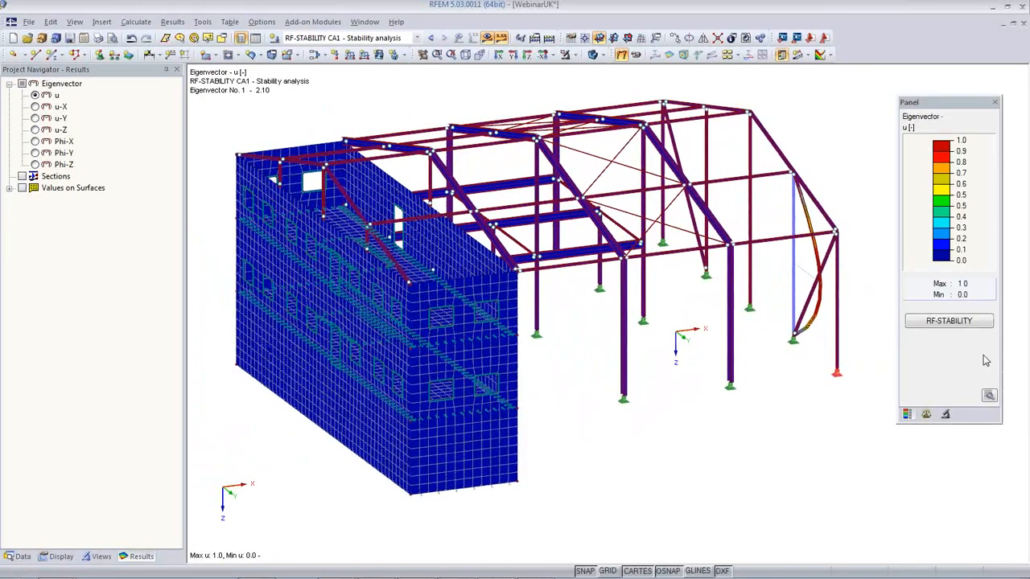
Step: Go through eigenvectors 2 to 5 on the model and view the fifth buckling shape from the open end of the hall
click(926, 415)
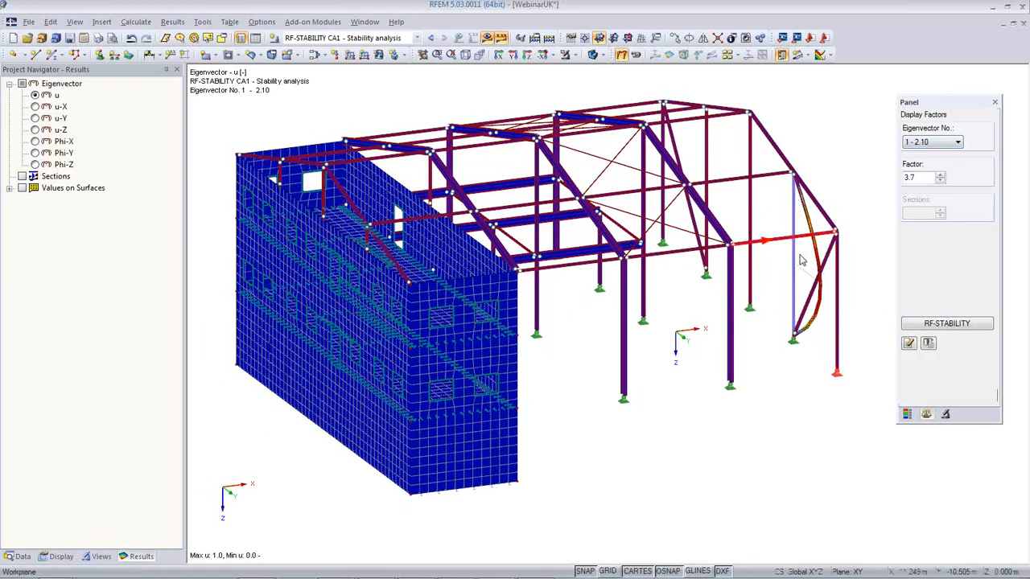
click(937, 145)
click(925, 161)
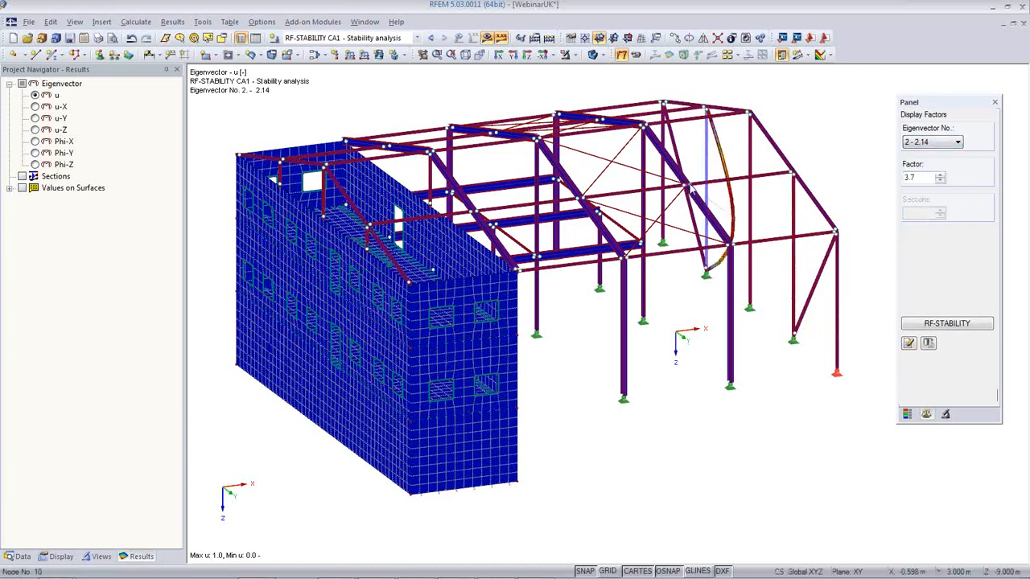
key(Down)
key(Down)
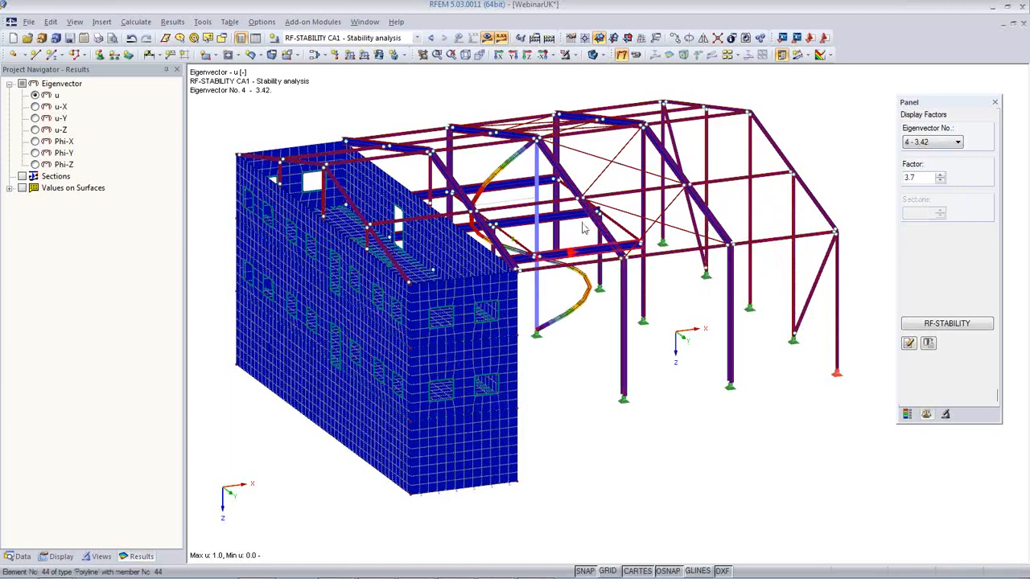
key(Down)
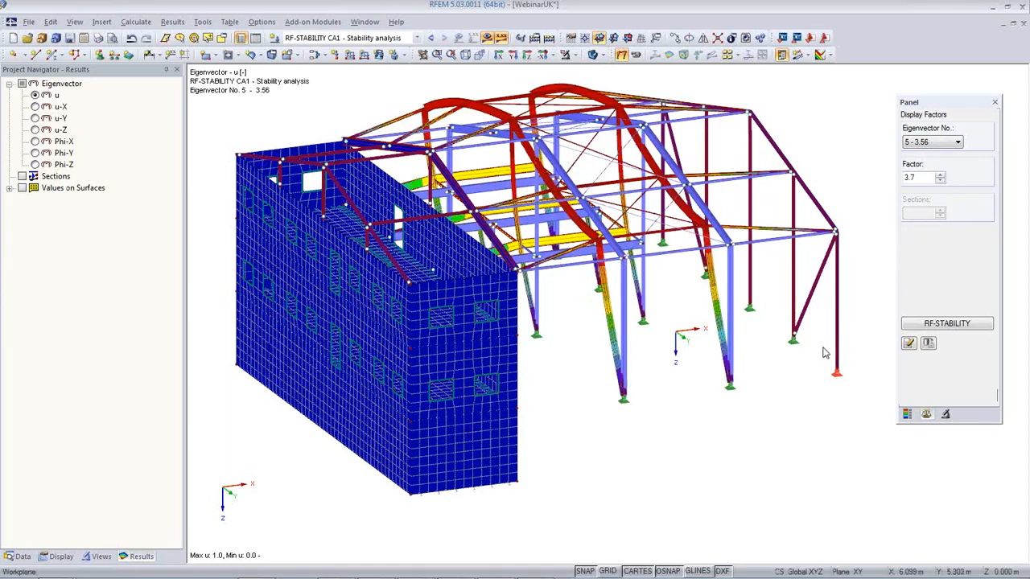
ctrl+middle_drag(817, 380, 458, 394)
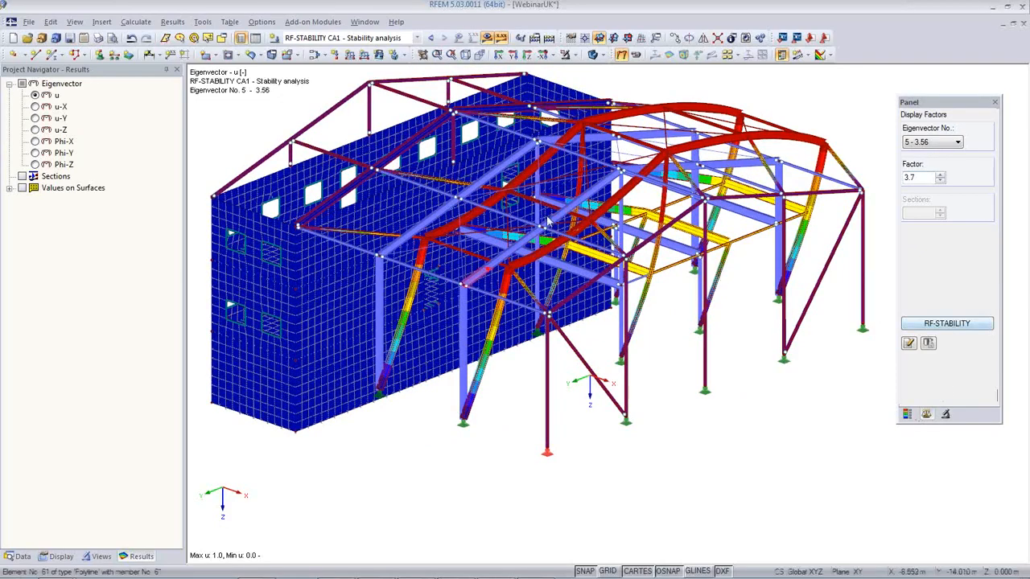
Step: Look up the effective lengths and critical loads of column member 63 by picking it in the model, keeping the model in view
click(957, 325)
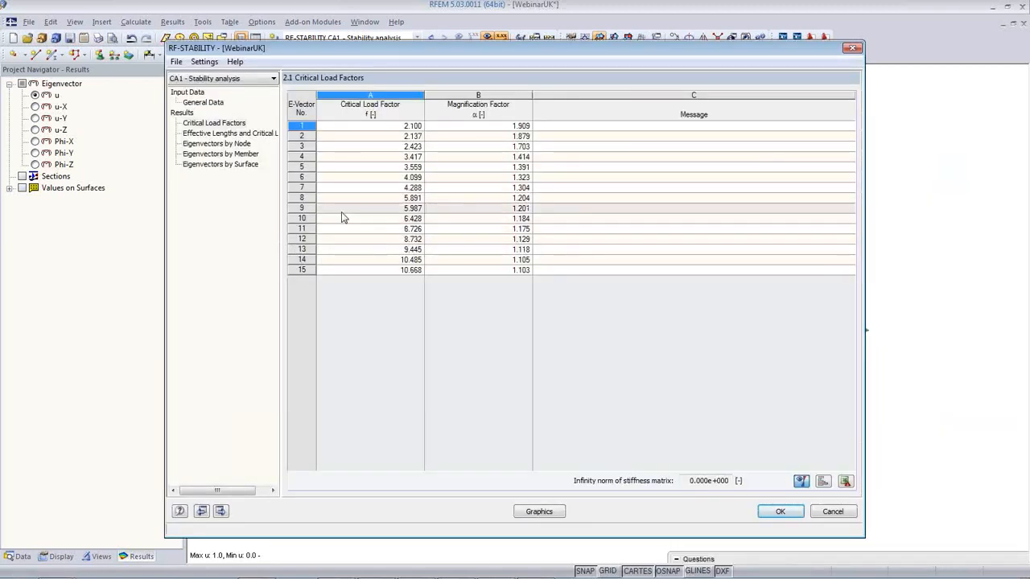
click(231, 134)
drag(452, 49, 383, 101)
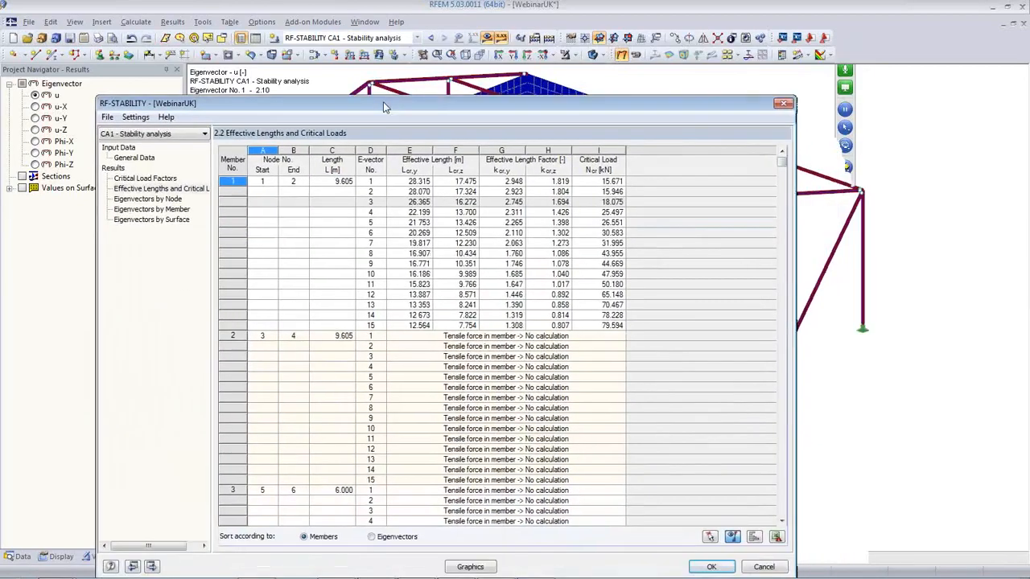
click(709, 537)
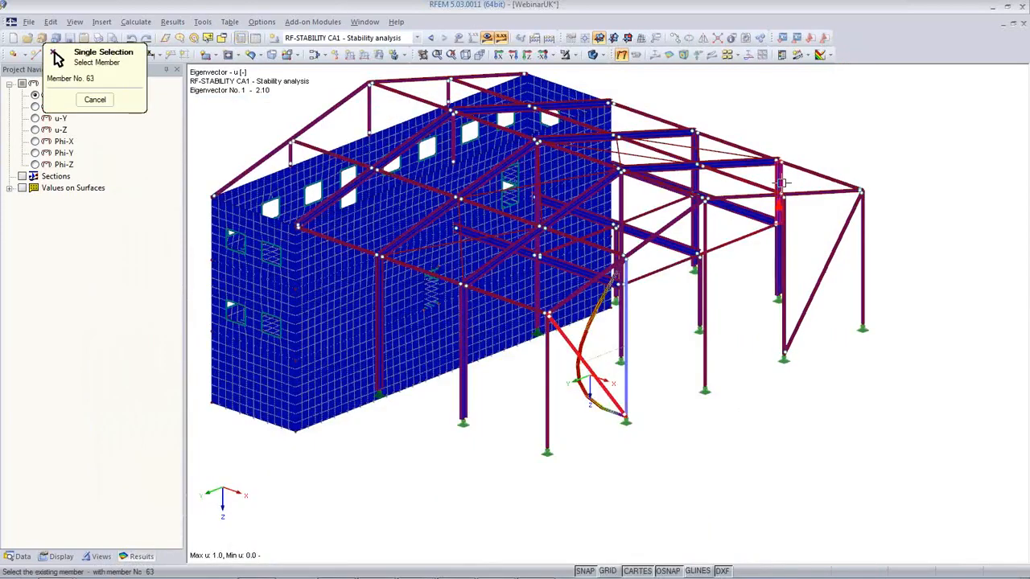
click(780, 183)
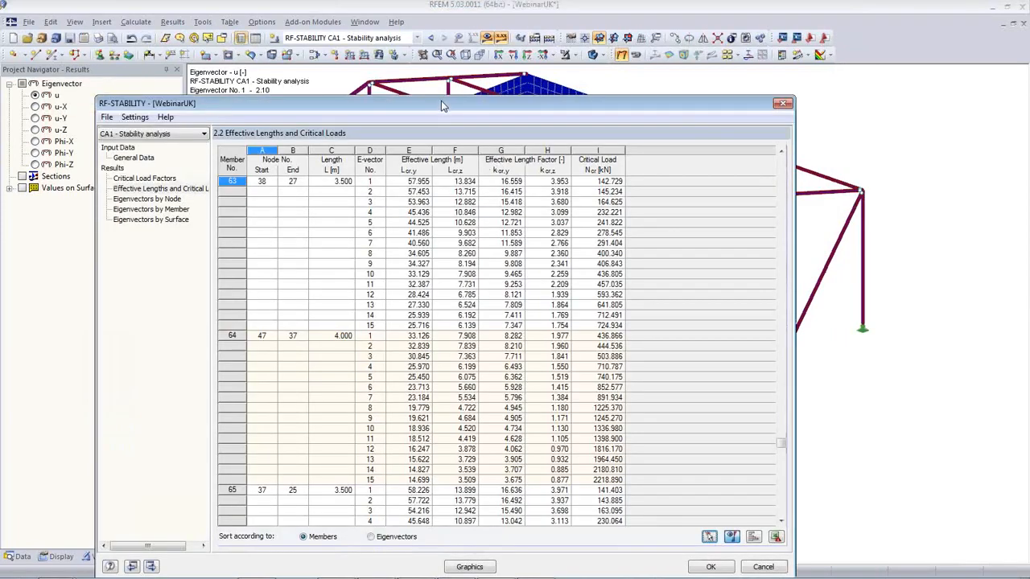
drag(441, 101, 484, 293)
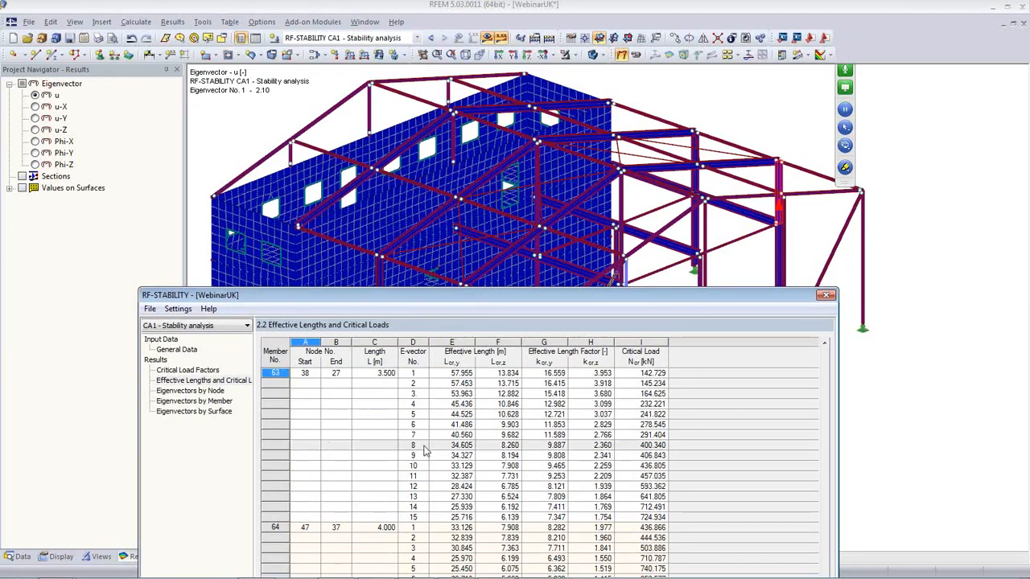
Step: Display the buckling shape for member 63's eigenvector 5, and close the stability module with its results kept
click(440, 415)
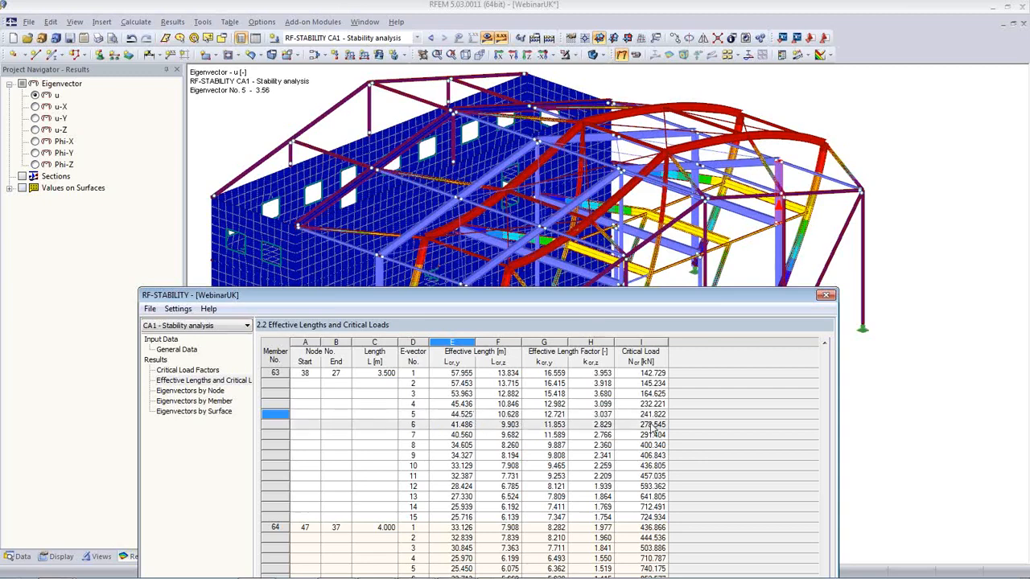
drag(585, 296, 557, 92)
click(724, 554)
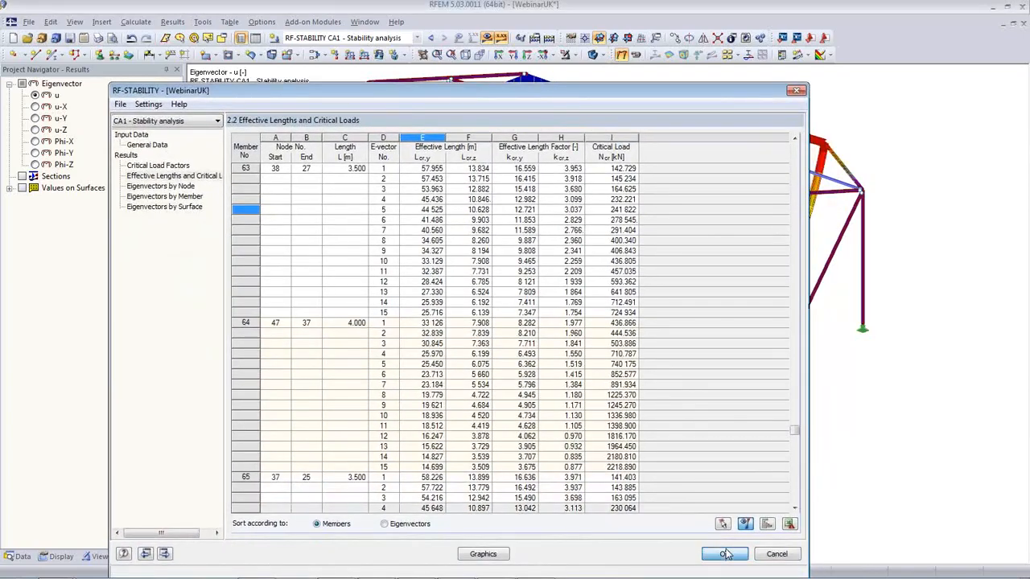
ctrl+middle_drag(625, 483, 652, 508)
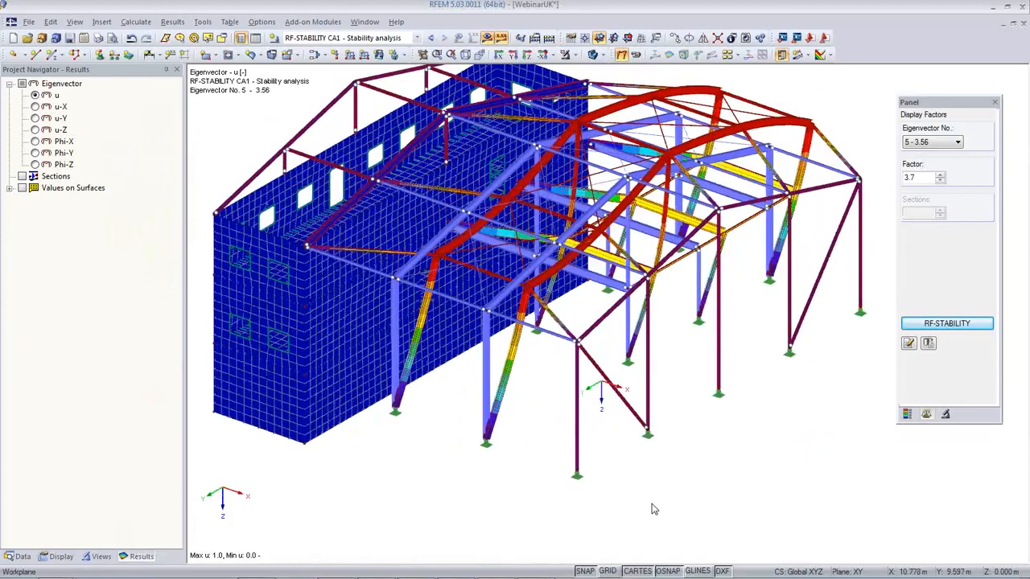
Step: Switch to the PowerPoint presentation, start the slide show from the Live Presentation slide and advance to the Canary Wharf Crossrail Station client project
mouse_move(697, 554)
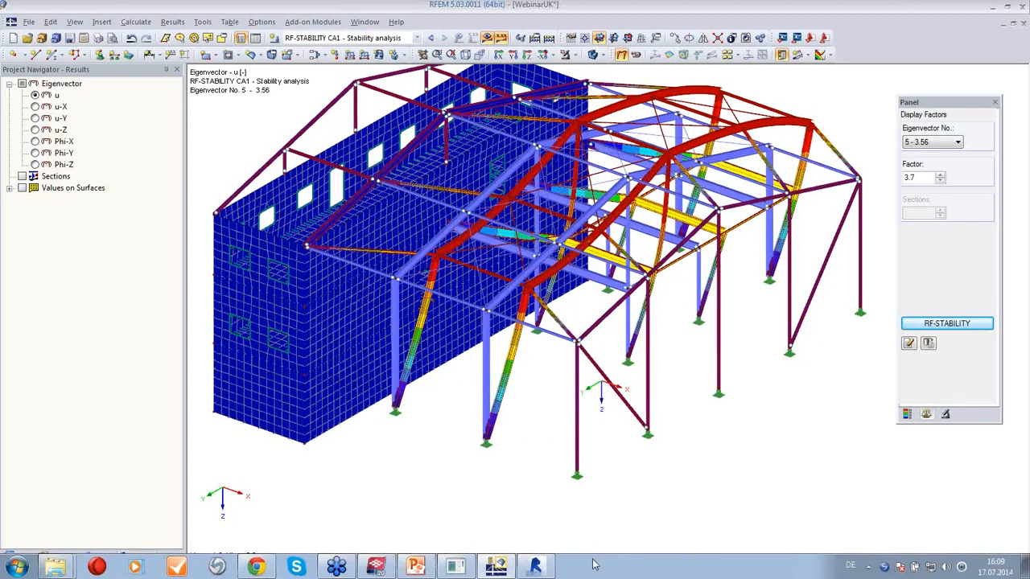
click(415, 567)
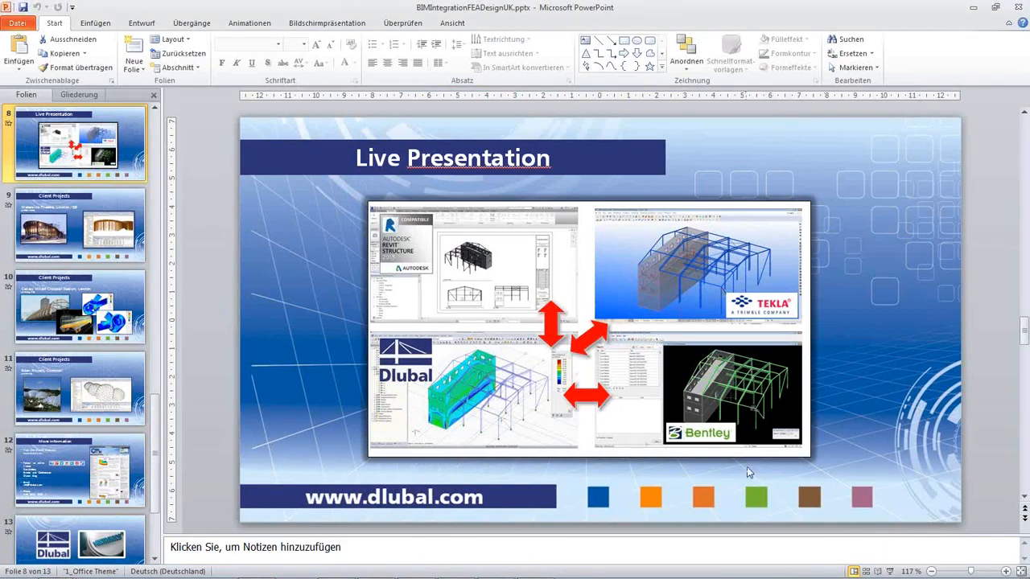
click(889, 572)
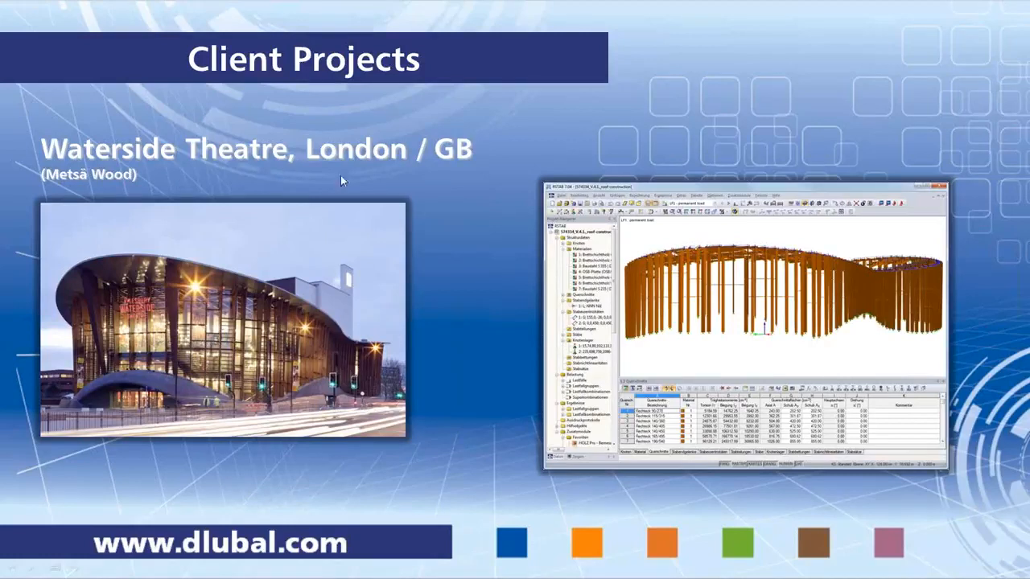
click(462, 325)
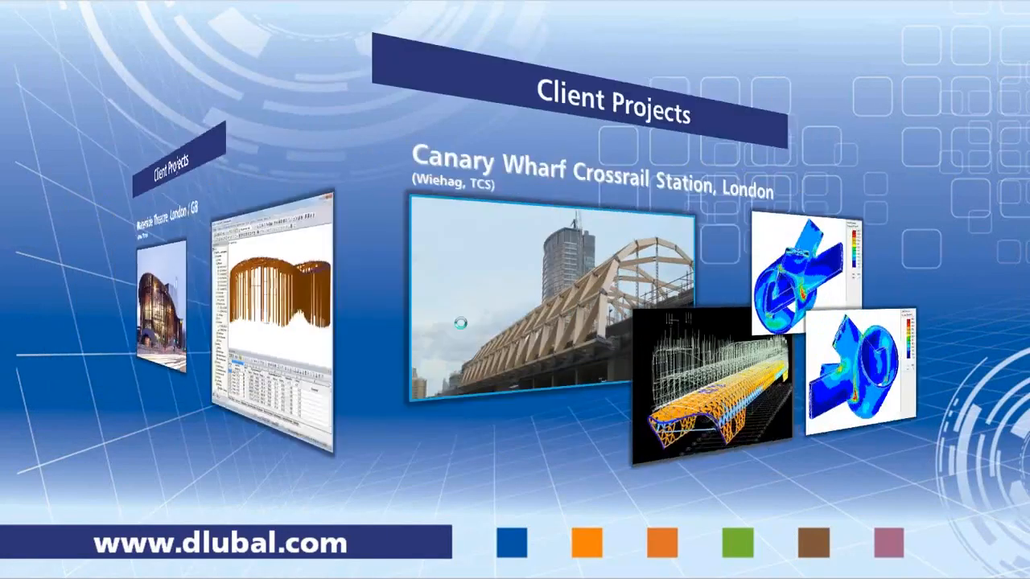